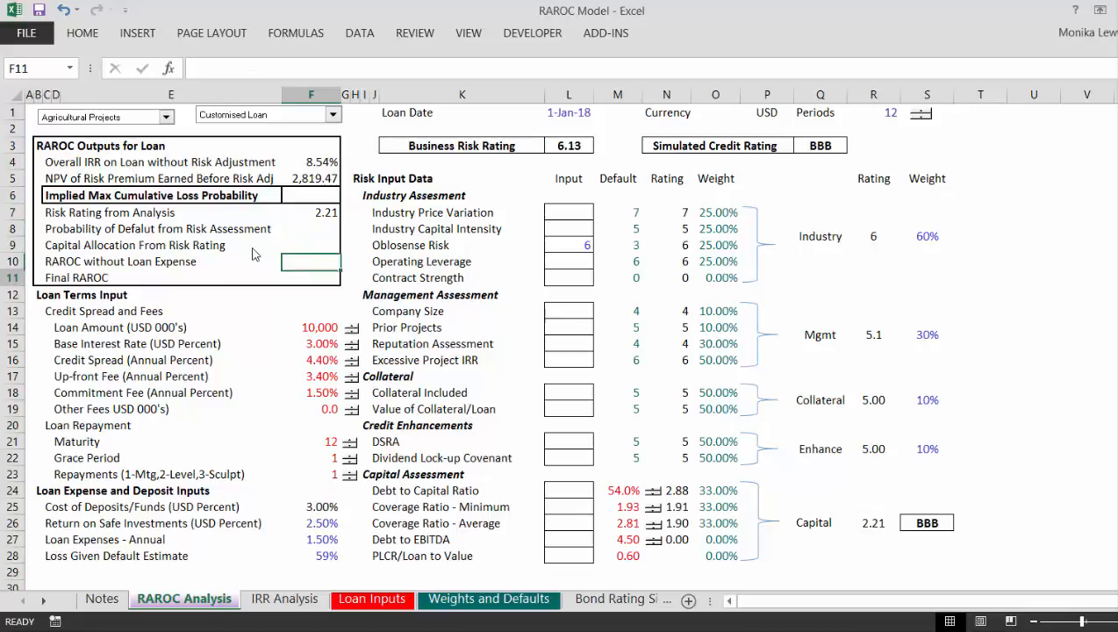
Step: Select the loan terms, loan expense and deposit inputs in F14:F28 for review
{"action": "key", "text": "Up"}
{"action": "key", "text": "Up"}
{"action": "key", "text": "Up"}
{"action": "key", "text": "Up"}
{"action": "key", "text": "Up"}
{"action": "key", "text": "Up"}
{"action": "key", "text": "Up"}
{"action": "key", "text": "Up"}
{"action": "key", "text": "Up"}
{"action": "key", "text": "Up"}
{"action": "key", "text": "Up"}
{"action": "key", "text": "Up"}
{"action": "key", "text": "Up"}
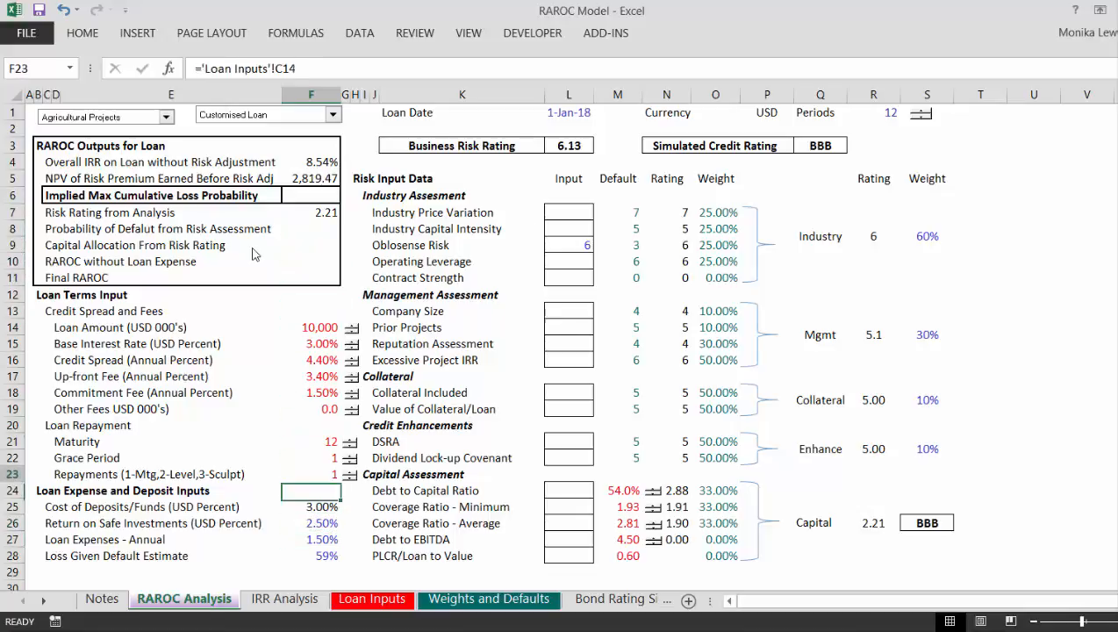
{"action": "key", "text": "shift+Down"}
{"action": "key", "text": "shift+Down"}
{"action": "key", "text": "shift+Down"}
{"action": "key", "text": "shift+Down"}
{"action": "key", "text": "shift+Down"}
{"action": "key", "text": "shift+Down"}
{"action": "key", "text": "shift+Down"}
{"action": "key", "text": "shift+Down"}
{"action": "key", "text": "shift+Down"}
{"action": "key", "text": "shift+Down"}
{"action": "key", "text": "shift+Down"}
{"action": "key", "text": "shift+Down"}
{"action": "key", "text": "shift+Down"}
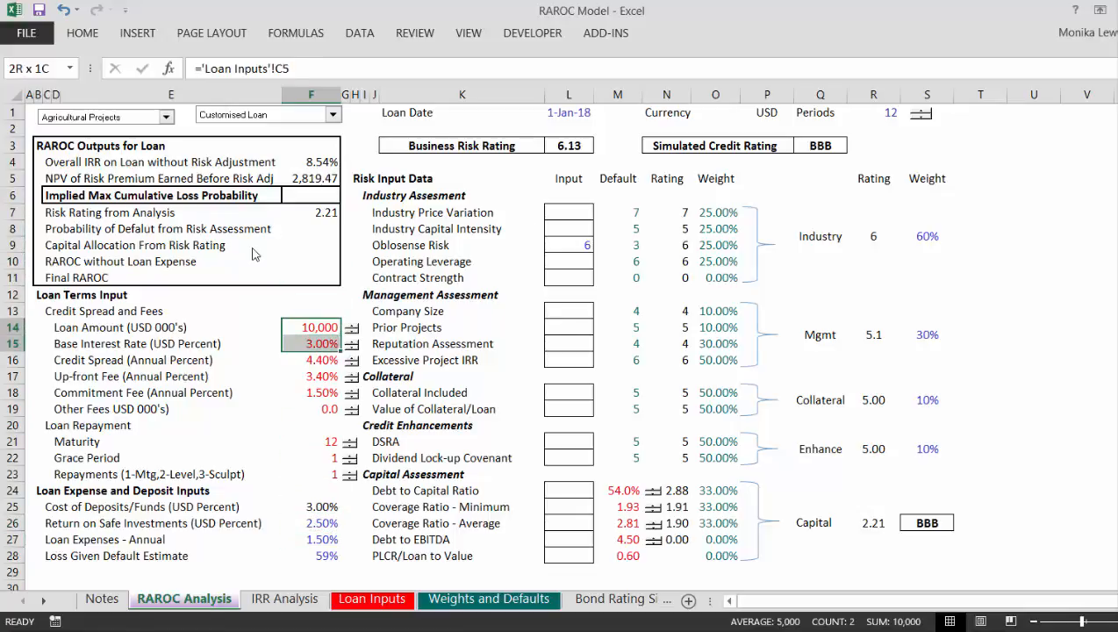
{"action": "key", "text": "shift+Down"}
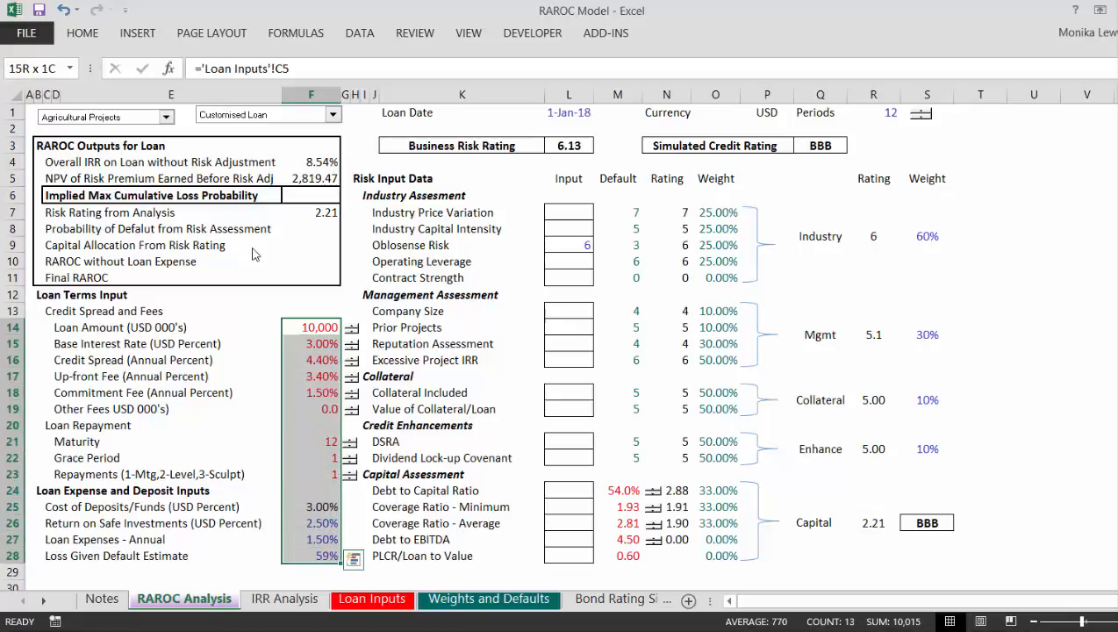
Step: Review the Risk Input Data, from the industry and management assessments down to the capital assessment and its rating
{"action": "key", "text": "Up"}
{"action": "key", "text": "Down"}
{"action": "key", "text": "Right"}
{"action": "key", "text": "Right"}
{"action": "key", "text": "Right"}
{"action": "key", "text": "Right"}
{"action": "key", "text": "Right"}
{"action": "key", "text": "Right"}
{"action": "key", "text": "Right"}
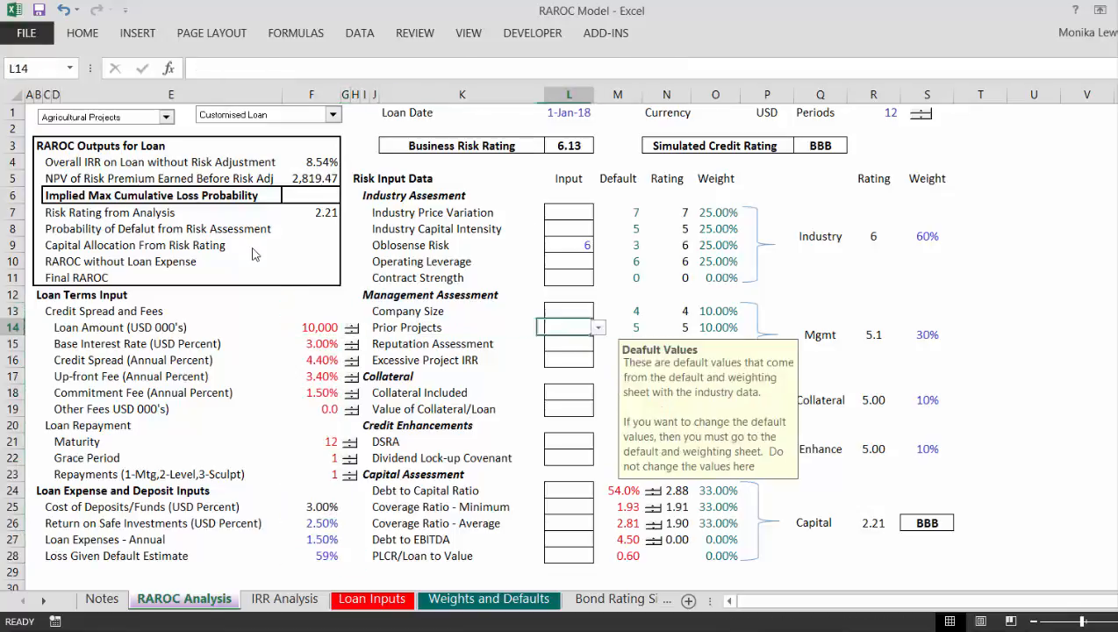
{"action": "key", "text": "Up"}
{"action": "key", "text": "Left"}
{"action": "key", "text": "Left"}
{"action": "key", "text": "Up"}
{"action": "key", "text": "Up"}
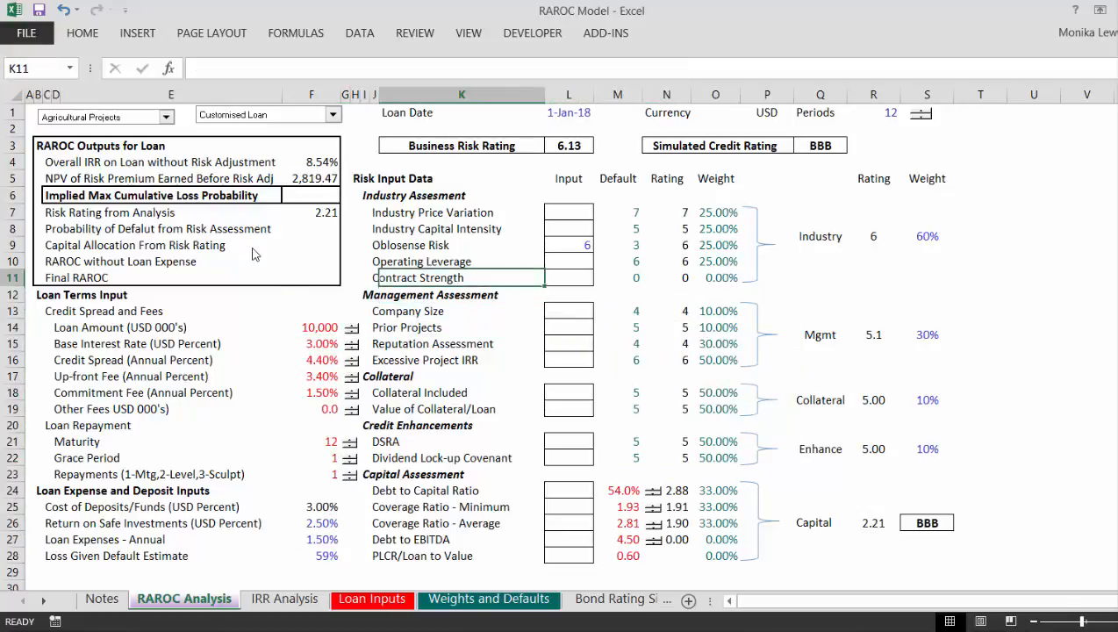
{"action": "key", "text": "Left"}
{"action": "key", "text": "Down"}
{"action": "key", "text": "Down"}
{"action": "key", "text": "Down"}
{"action": "key", "text": "Down"}
{"action": "key", "text": "Down"}
{"action": "key", "text": "Down"}
{"action": "key", "text": "Down"}
{"action": "key", "text": "Down"}
{"action": "key", "text": "Down"}
{"action": "key", "text": "Down"}
{"action": "key", "text": "Down"}
{"action": "key", "text": "Down"}
{"action": "key", "text": "Down"}
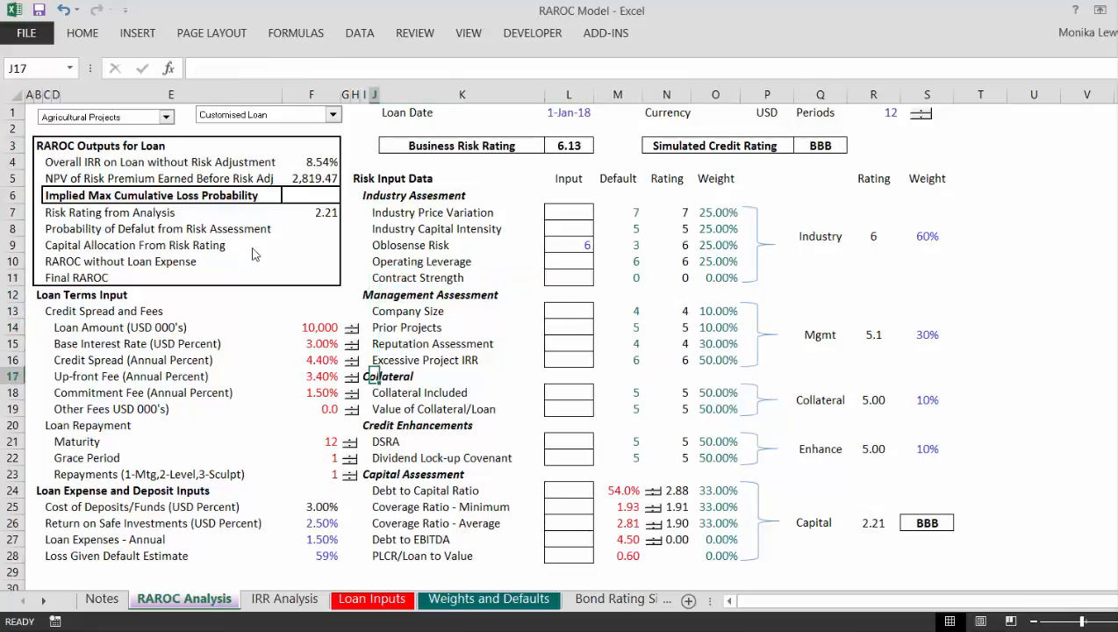
{"action": "key", "text": "Right"}
{"action": "key", "text": "Right"}
{"action": "key", "text": "Right"}
{"action": "key", "text": "Right"}
{"action": "key", "text": "Right"}
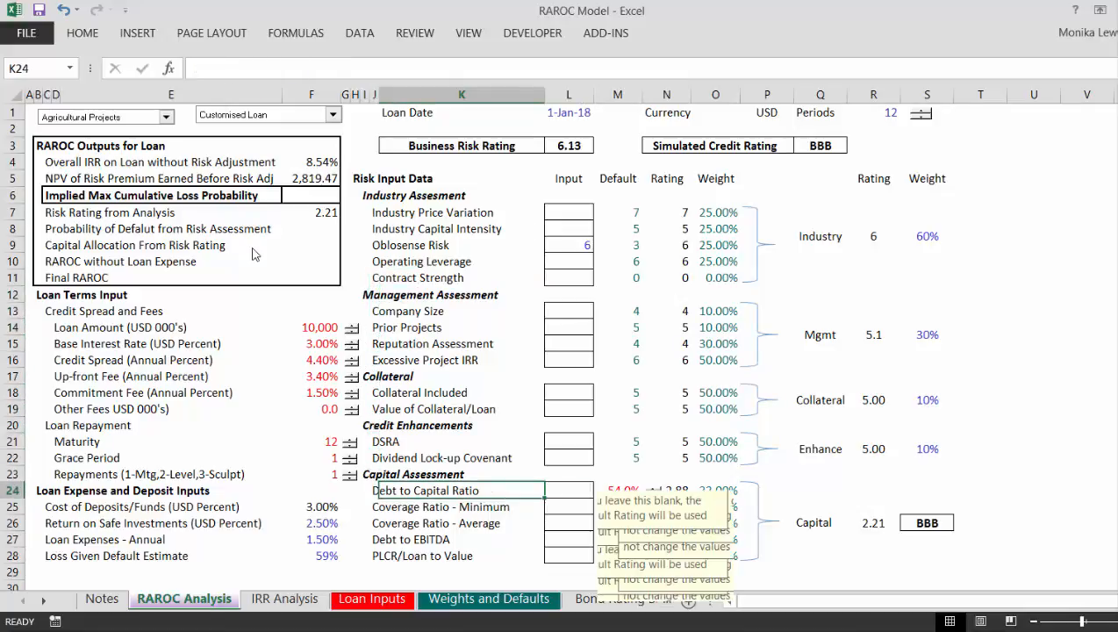
{"action": "key", "text": "Right"}
{"action": "key", "text": "Right"}
{"action": "key", "text": "Right"}
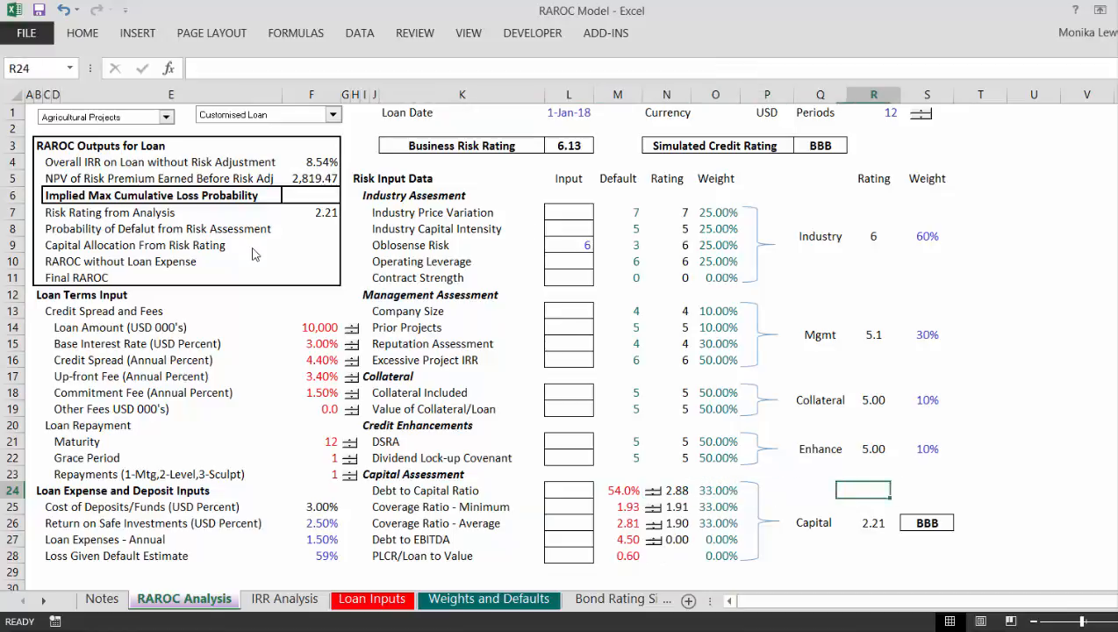
Step: Format the Capital rating in R26 as bold with an outline border, matching the neighbouring credit rating cell
{"action": "key", "text": "Down"}
{"action": "key", "text": "Down"}
{"action": "key", "text": "Left"}
{"action": "key", "text": "Right"}
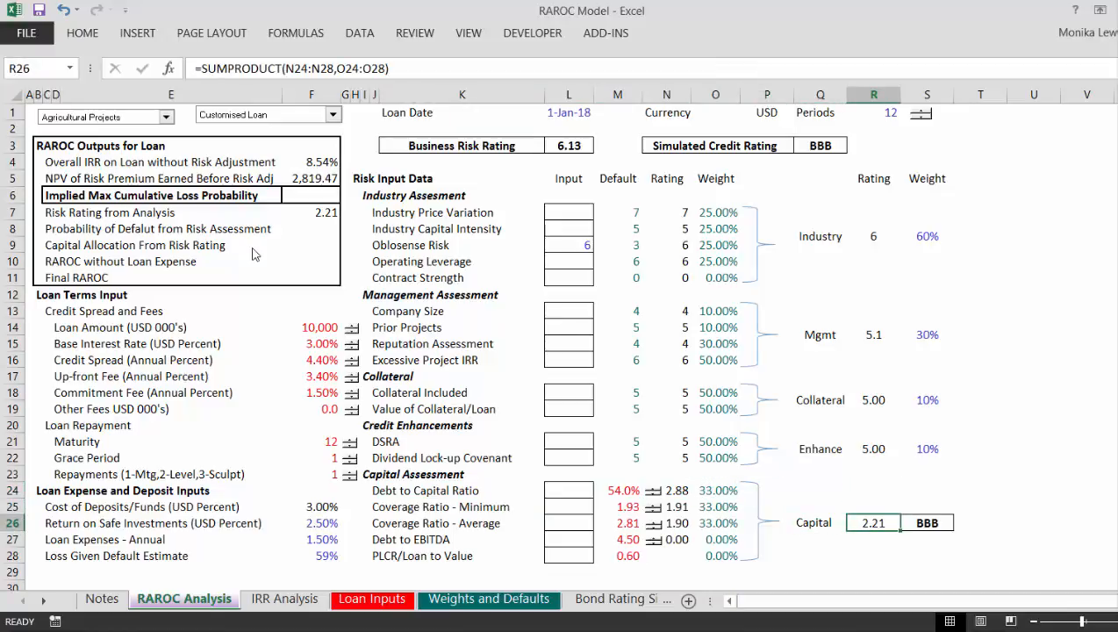
{"action": "key", "text": "Left"}
{"action": "key", "text": "Left"}
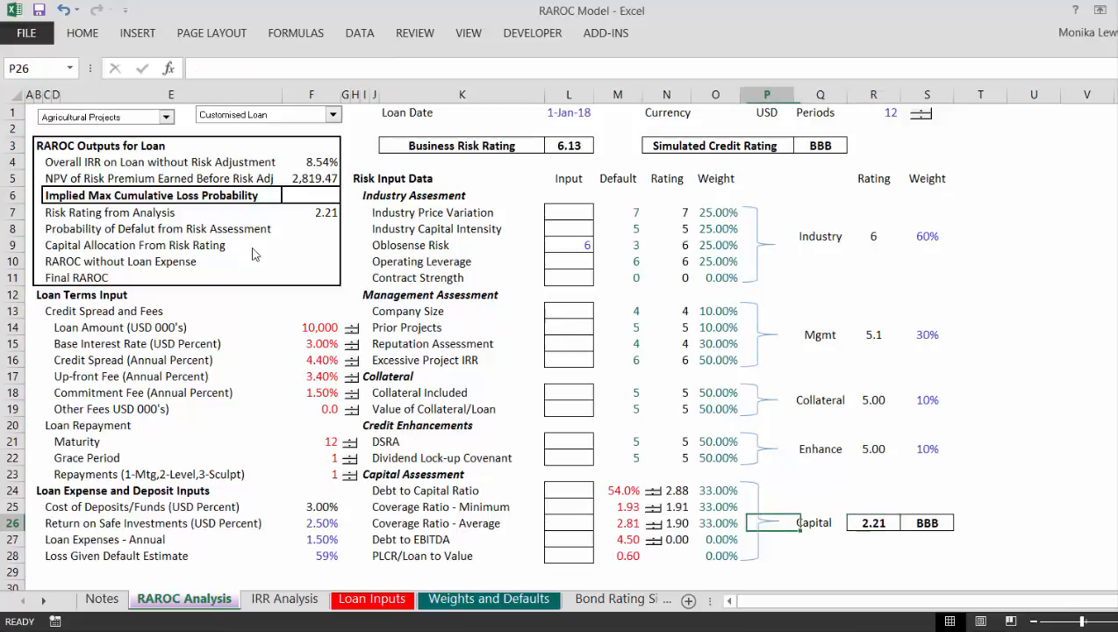
Step: Review the industry assessment weights and the blank Capital Allocation From Risk Rating cell in the RAROC outputs
{"action": "key", "text": "Up"}
{"action": "key", "text": "Up"}
{"action": "key", "text": "Up"}
{"action": "key", "text": "Up"}
{"action": "key", "text": "Up"}
{"action": "key", "text": "Up"}
{"action": "key", "text": "Up"}
{"action": "key", "text": "Up"}
{"action": "key", "text": "Up"}
{"action": "key", "text": "Up"}
{"action": "key", "text": "Up"}
{"action": "key", "text": "Up"}
{"action": "key", "text": "Up"}
{"action": "key", "text": "Up"}
{"action": "key", "text": "Up"}
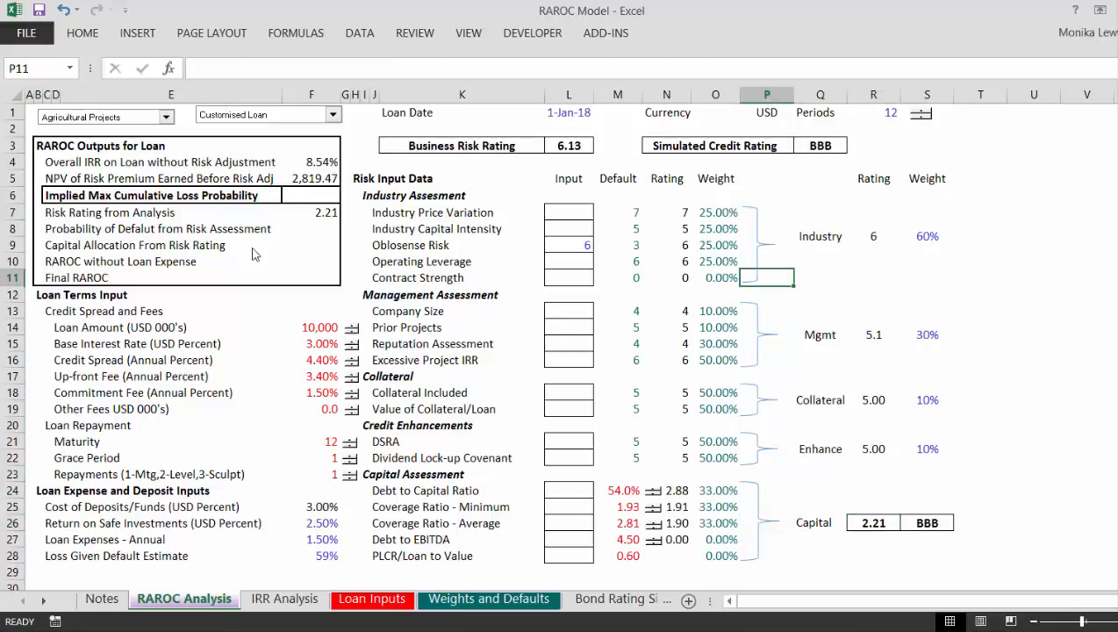
{"action": "key", "text": "Left"}
{"action": "key", "text": "Left"}
{"action": "key", "text": "Right"}
{"action": "key", "text": "Up"}
{"action": "key", "text": "Up"}
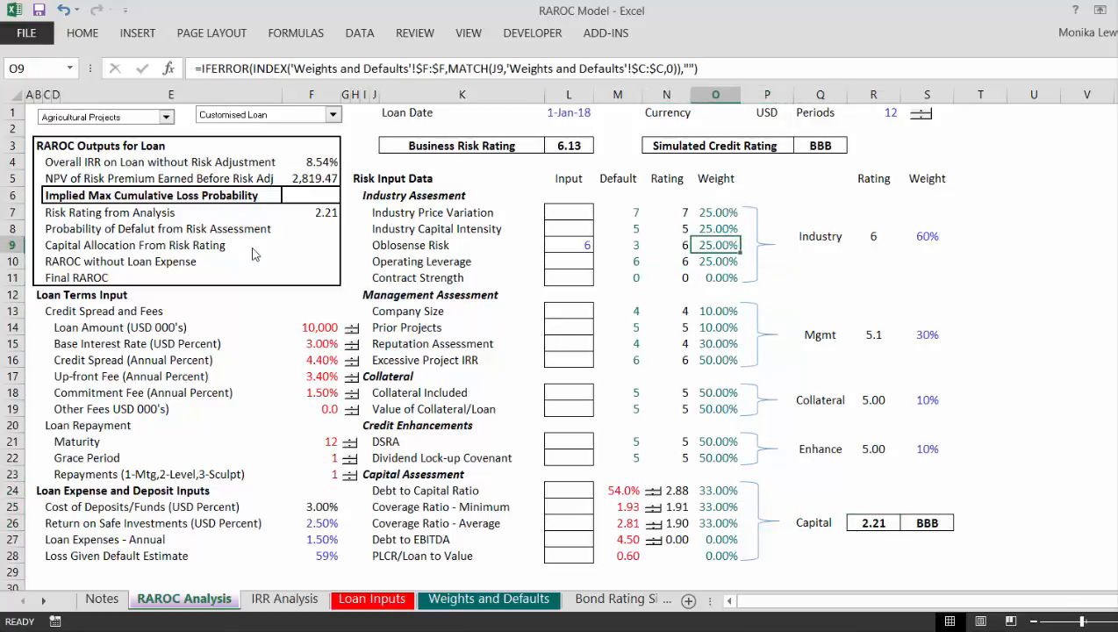
{"action": "key", "text": "Left"}
{"action": "key", "text": "Left"}
{"action": "key", "text": "Left"}
{"action": "key", "text": "Left"}
{"action": "key", "text": "Left"}
{"action": "key", "text": "Left"}
{"action": "key", "text": "Left"}
{"action": "key", "text": "Left"}
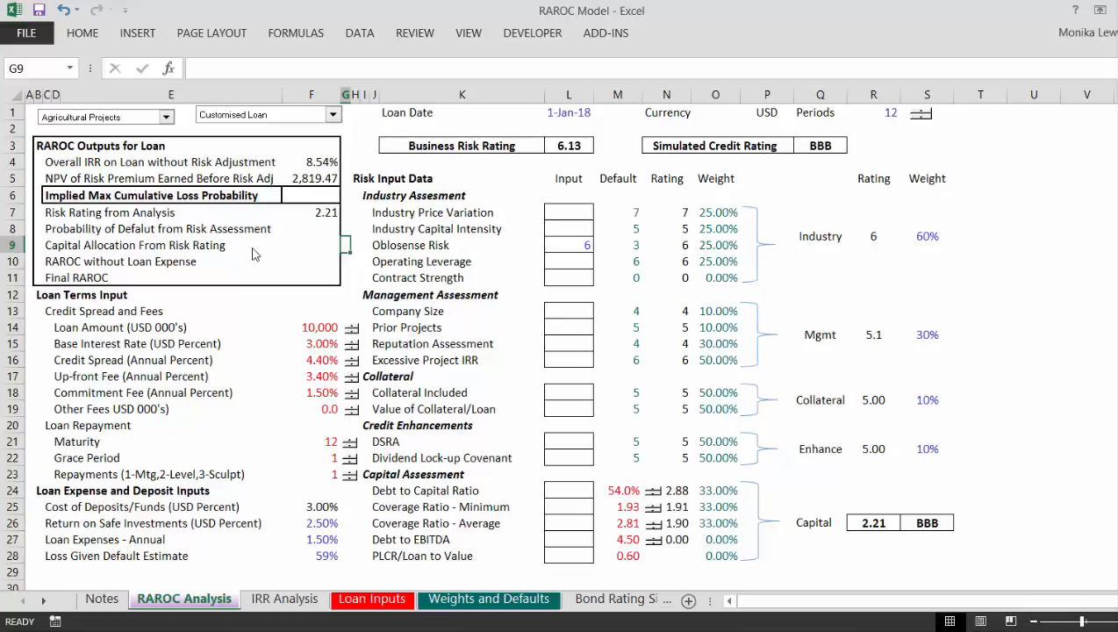
{"action": "key", "text": "Left"}
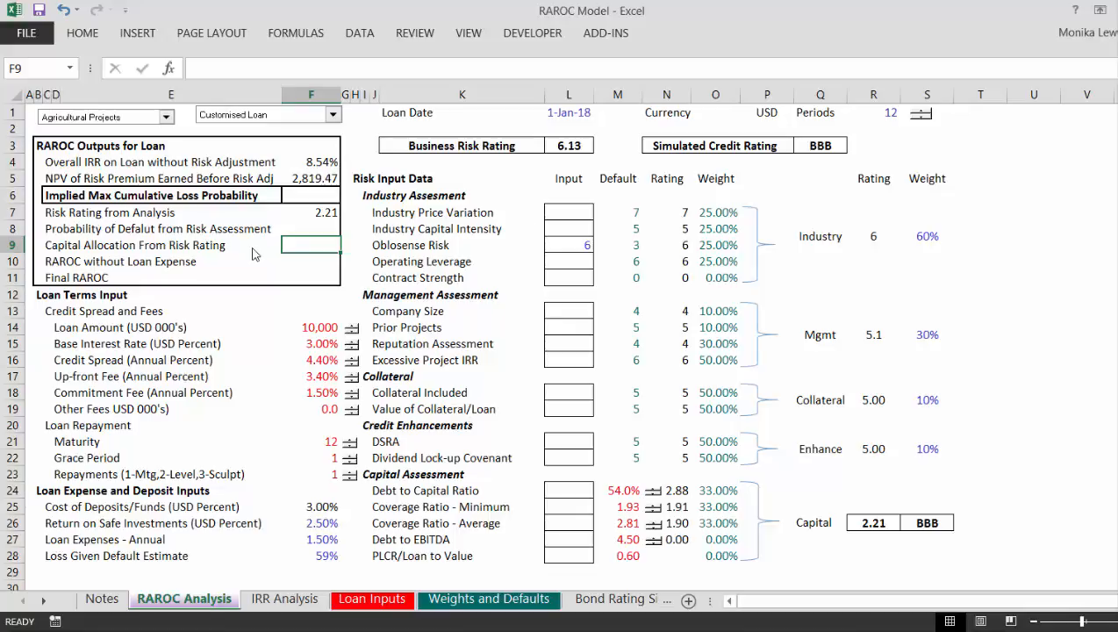
Step: Examine the IRR Analysis sheet, covering its general inputs, loan cash flow and risk premium sections
{"action": "key", "text": "ctrl+Page_Down"}
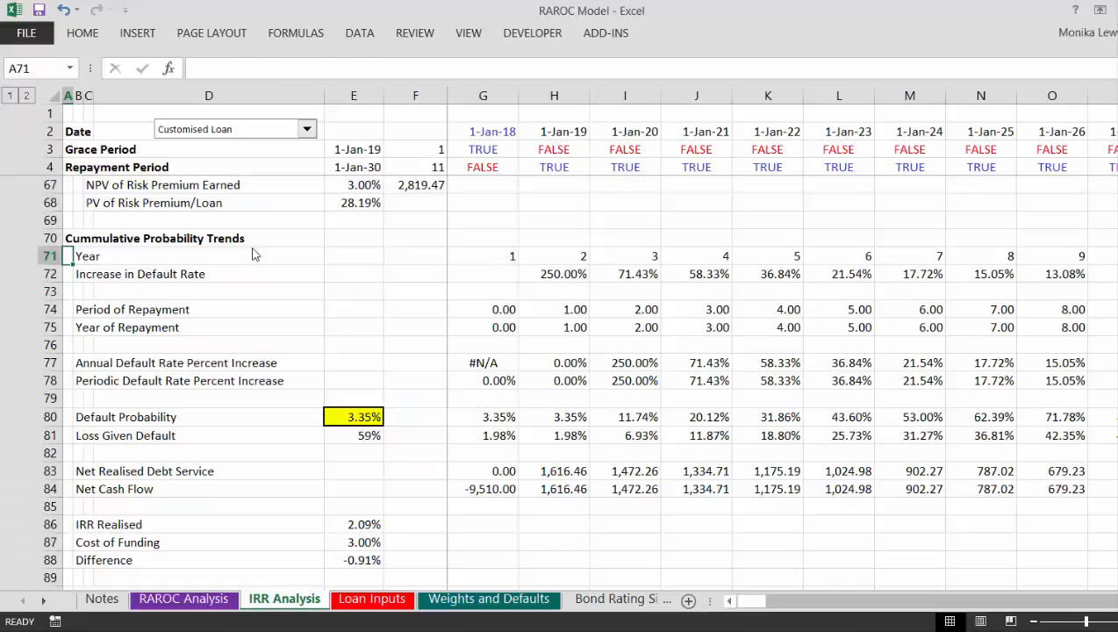
{"action": "key", "text": "ctrl+Home"}
{"action": "key", "text": "Down"}
{"action": "key", "text": "Down"}
{"action": "key", "text": "Down"}
{"action": "key", "text": "Down"}
{"action": "key", "text": "Down"}
{"action": "key", "text": "Down"}
{"action": "key", "text": "Down"}
{"action": "key", "text": "Down"}
{"action": "key", "text": "Down"}
{"action": "key", "text": "Down"}
{"action": "key", "text": "Down"}
{"action": "key", "text": "Down"}
{"action": "key", "text": "Down"}
{"action": "key", "text": "Down"}
{"action": "key", "text": "Down"}
{"action": "key", "text": "Down"}
{"action": "key", "text": "Down"}
{"action": "key", "text": "Down"}
{"action": "key", "text": "Down"}
{"action": "key", "text": "Down"}
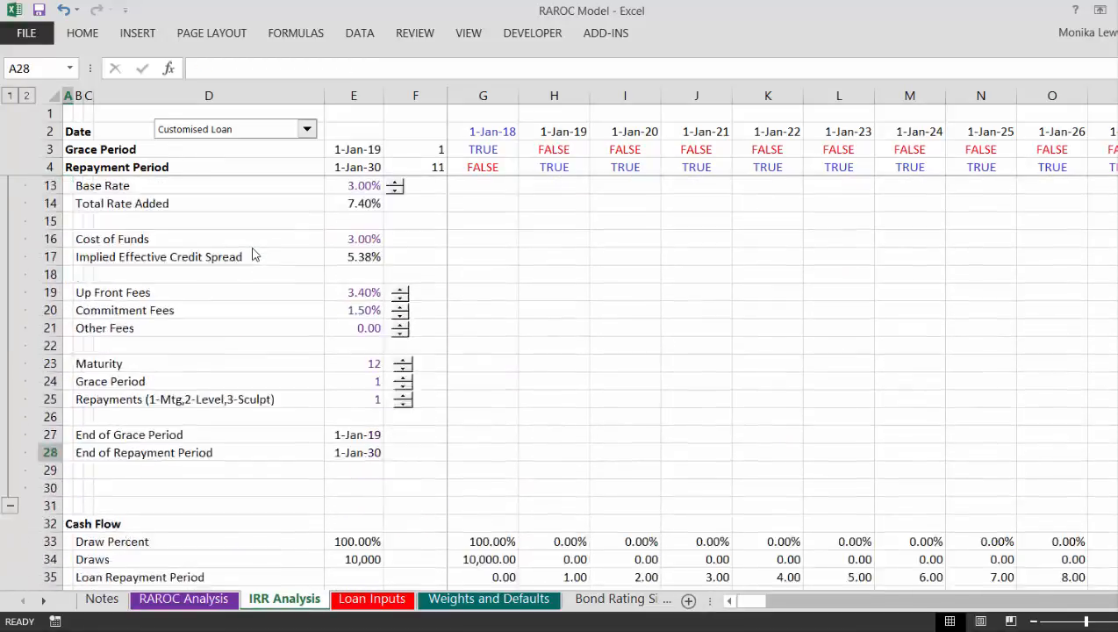
{"action": "key", "text": "Page_Up"}
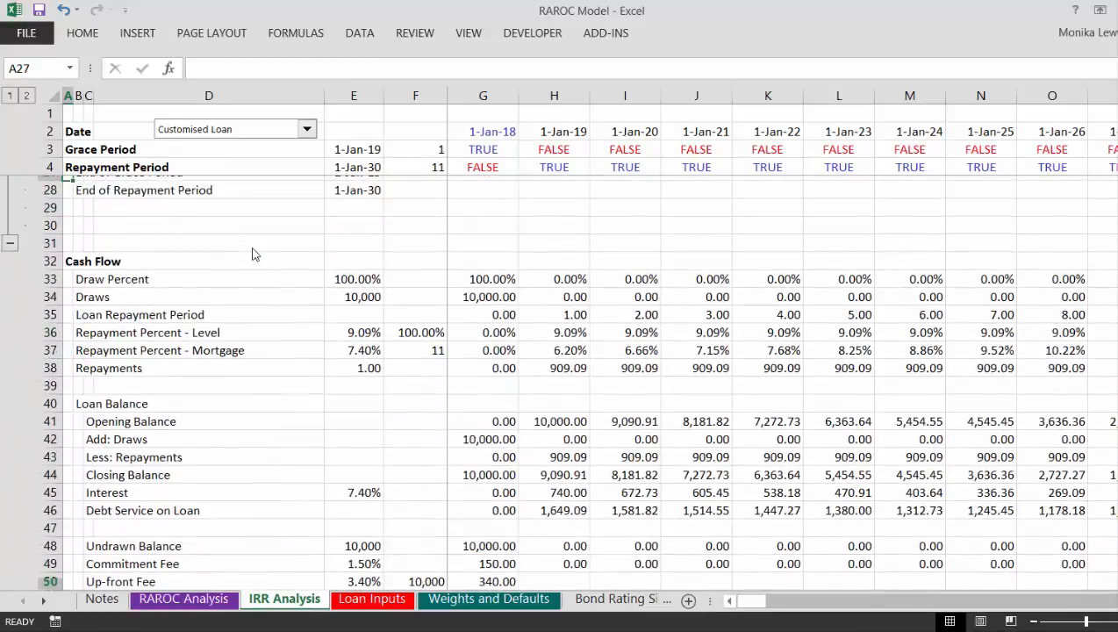
{"action": "key", "text": "Down"}
{"action": "key", "text": "Down"}
{"action": "key", "text": "Down"}
{"action": "key", "text": "Down"}
{"action": "key", "text": "Down"}
{"action": "key", "text": "Down"}
{"action": "key", "text": "Down"}
{"action": "key", "text": "Down"}
{"action": "key", "text": "Down"}
{"action": "key", "text": "Down"}
{"action": "key", "text": "Down"}
{"action": "key", "text": "Down"}
{"action": "key", "text": "Down"}
{"action": "key", "text": "Down"}
{"action": "key", "text": "Down"}
{"action": "key", "text": "Down"}
{"action": "key", "text": "Down"}
{"action": "key", "text": "Down"}
{"action": "key", "text": "Down"}
{"action": "key", "text": "Down"}
{"action": "key", "text": "Down"}
{"action": "key", "text": "Down"}
{"action": "key", "text": "Down"}
{"action": "key", "text": "Down"}
{"action": "key", "text": "Down"}
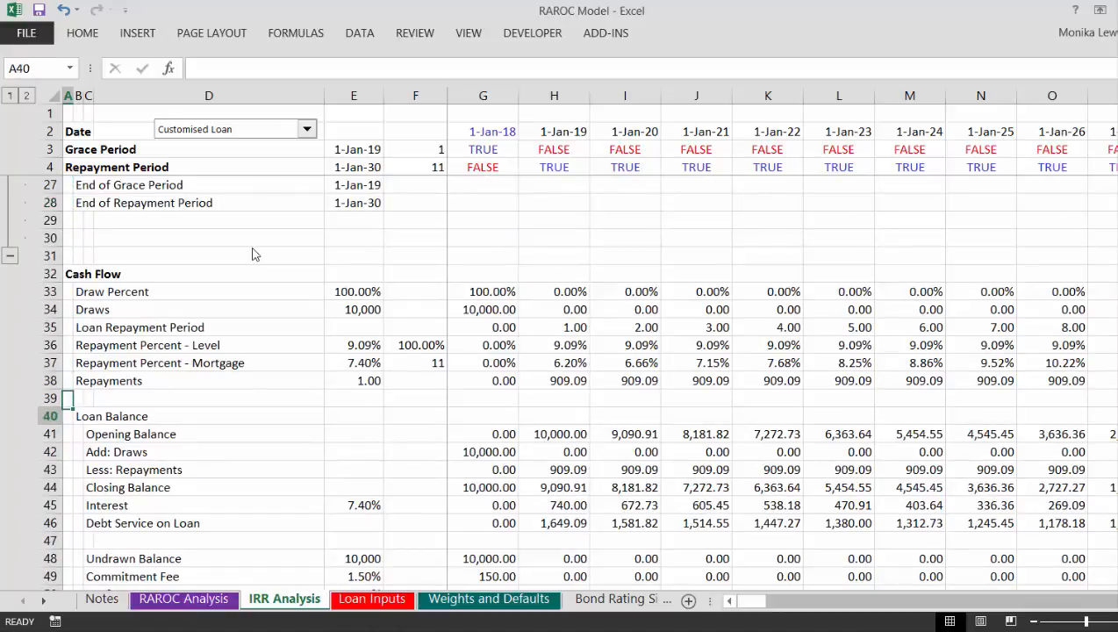
{"action": "key", "text": "Down"}
{"action": "key", "text": "Down"}
{"action": "key", "text": "Down"}
{"action": "key", "text": "Down"}
{"action": "key", "text": "Down"}
{"action": "key", "text": "Down"}
{"action": "key", "text": "Down"}
{"action": "key", "text": "Down"}
{"action": "key", "text": "Down"}
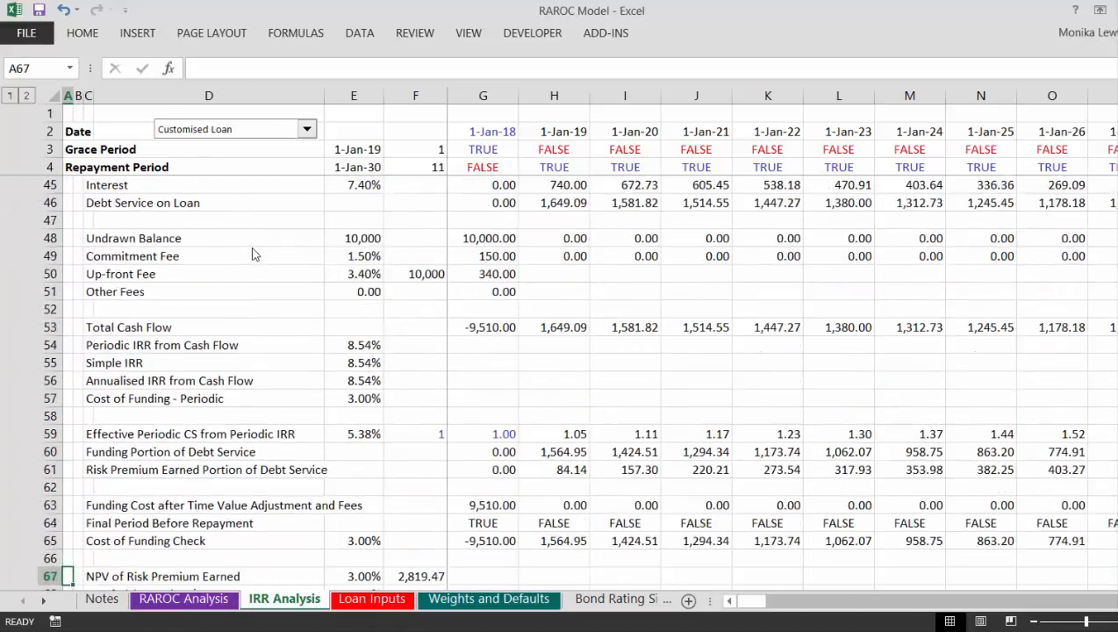
{"action": "key", "text": "Up"}
{"action": "key", "text": "Page_Up"}
{"action": "key", "text": "Page_Up"}
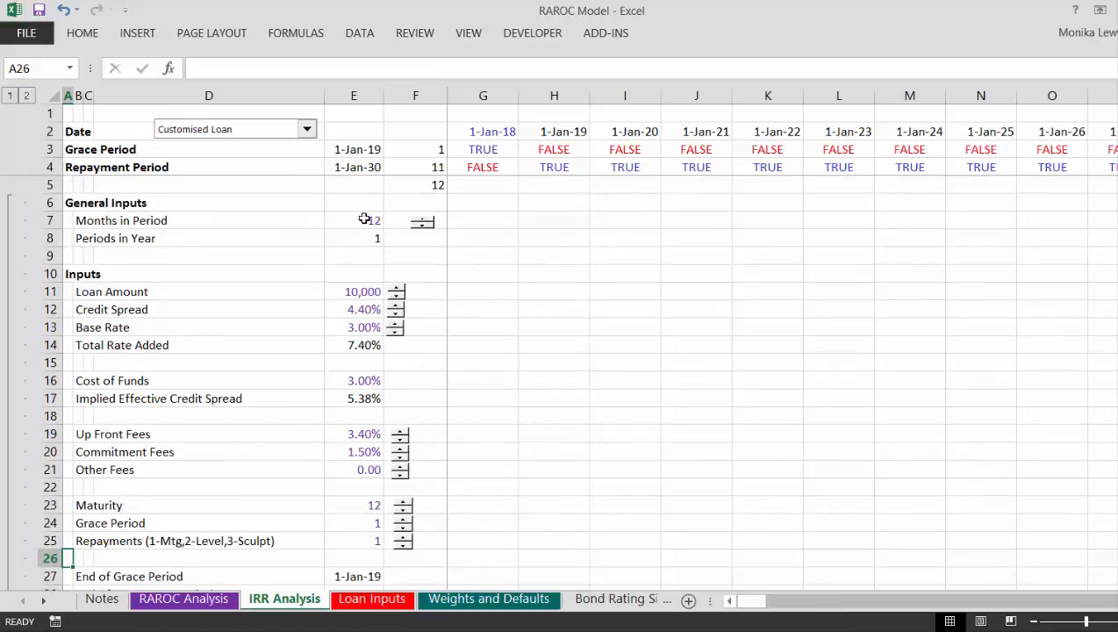
Step: Try shorter timeline periods by stepping Months in Period down to 3, and set it back to 12
{"action": "left_click", "coordinate": [420, 227]}
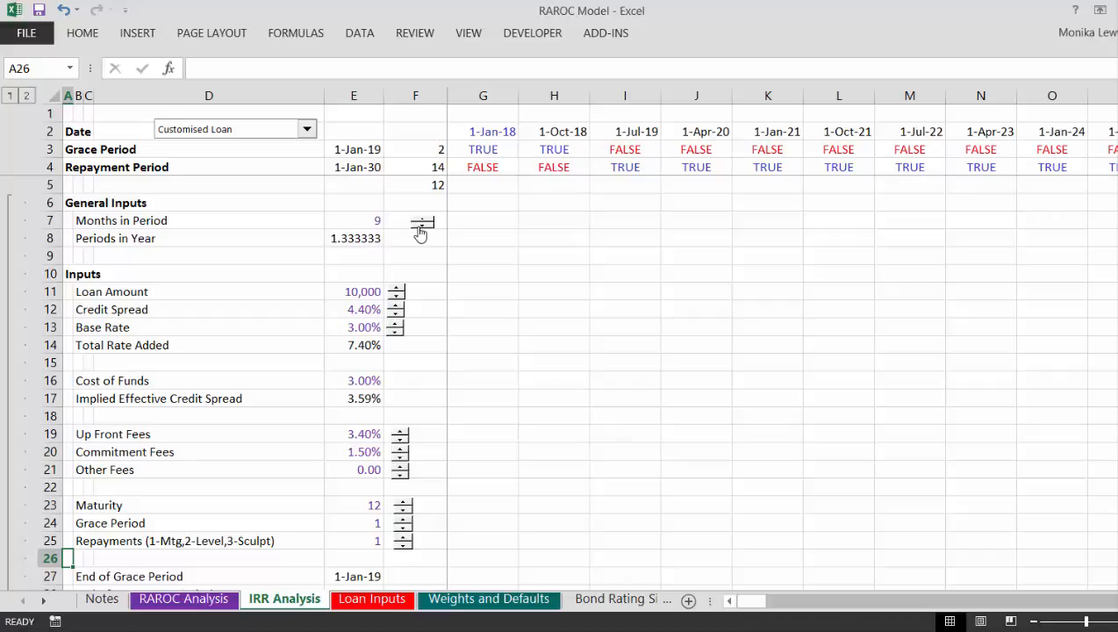
{"action": "left_click", "coordinate": [419, 226]}
{"action": "left_click", "coordinate": [420, 227]}
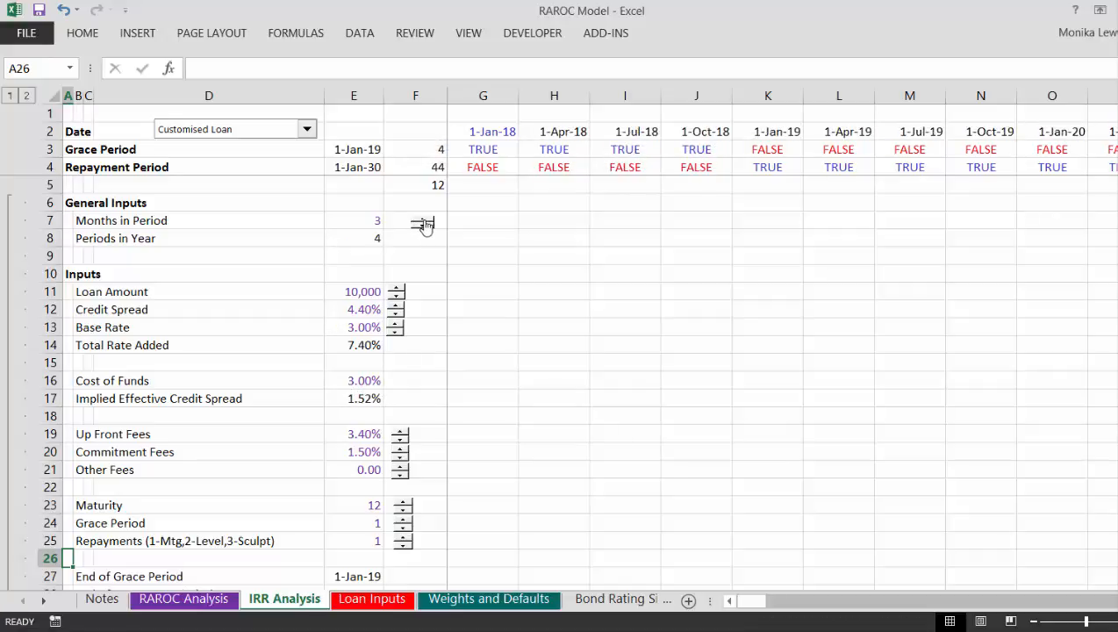
{"action": "left_click", "coordinate": [422, 225]}
{"action": "left_click", "coordinate": [422, 224]}
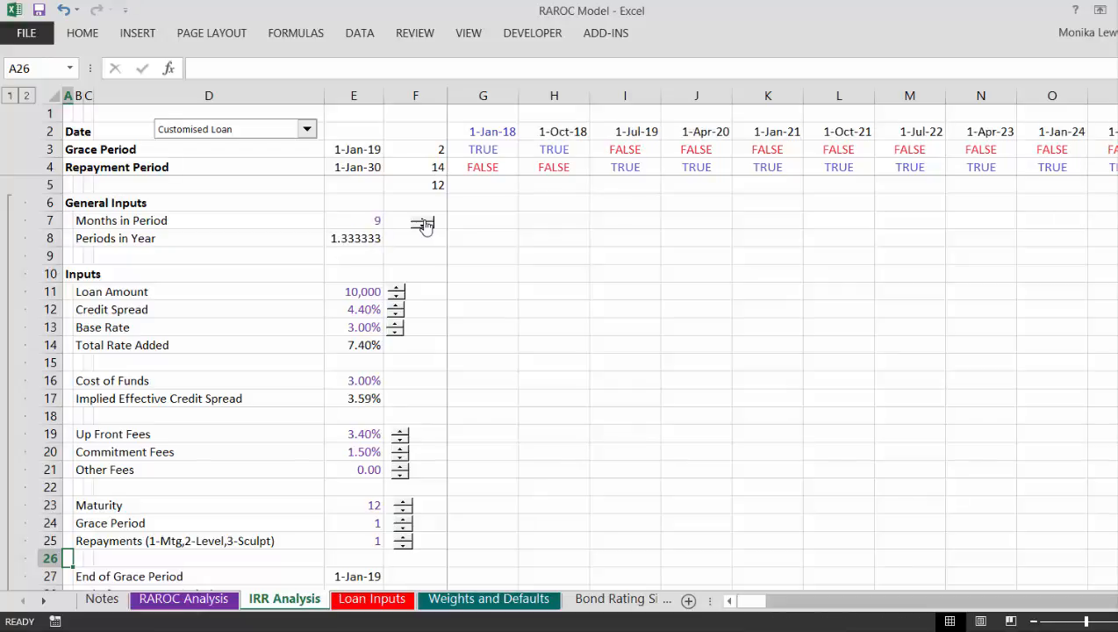
{"action": "left_click", "coordinate": [422, 224]}
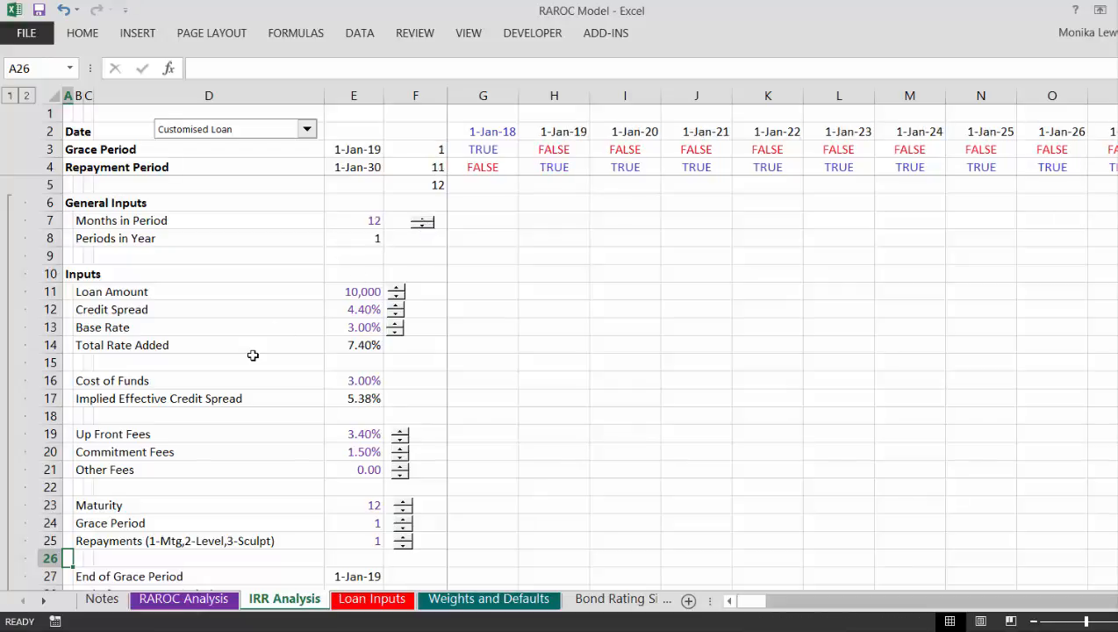
Step: Examine the cash flow, loan balance, IRR and NPV of risk premium calculations on the IRR Analysis sheet
{"action": "left_click", "coordinate": [252, 355]}
{"action": "key", "text": "Page_Down"}
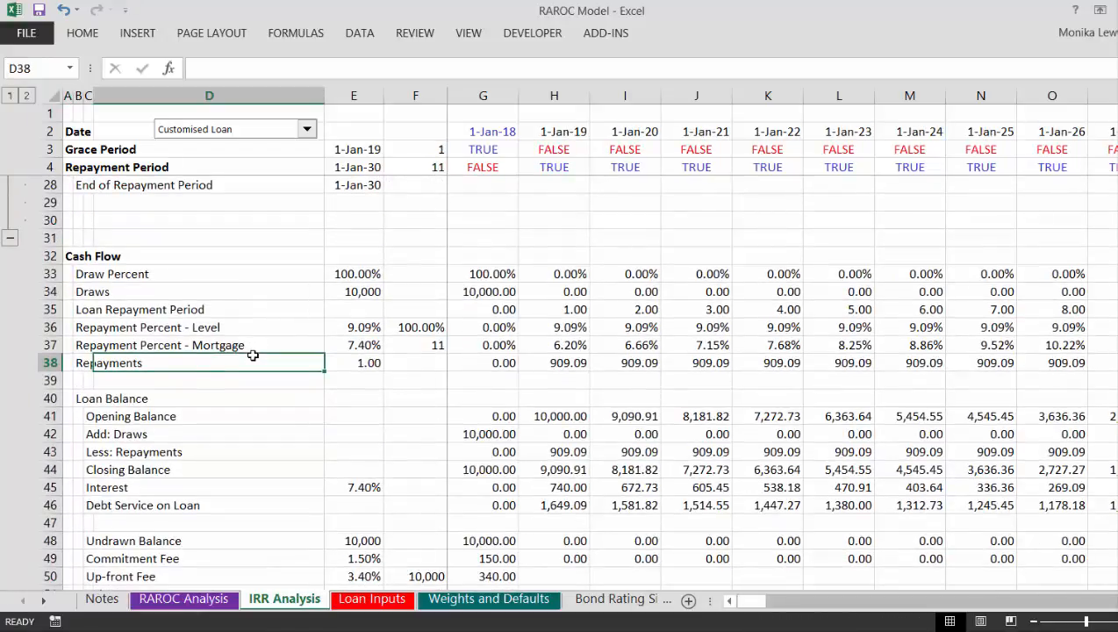
{"action": "key", "text": "Down"}
{"action": "key", "text": "Down"}
{"action": "key", "text": "Down"}
{"action": "key", "text": "Down"}
{"action": "key", "text": "Down"}
{"action": "key", "text": "Down"}
{"action": "key", "text": "Down"}
{"action": "key", "text": "Down"}
{"action": "key", "text": "Down"}
{"action": "key", "text": "Down"}
{"action": "key", "text": "Down"}
{"action": "key", "text": "Down"}
{"action": "key", "text": "Down"}
{"action": "key", "text": "Down"}
{"action": "key", "text": "Down"}
{"action": "key", "text": "Down"}
{"action": "key", "text": "Down"}
{"action": "key", "text": "Down"}
{"action": "key", "text": "Down"}
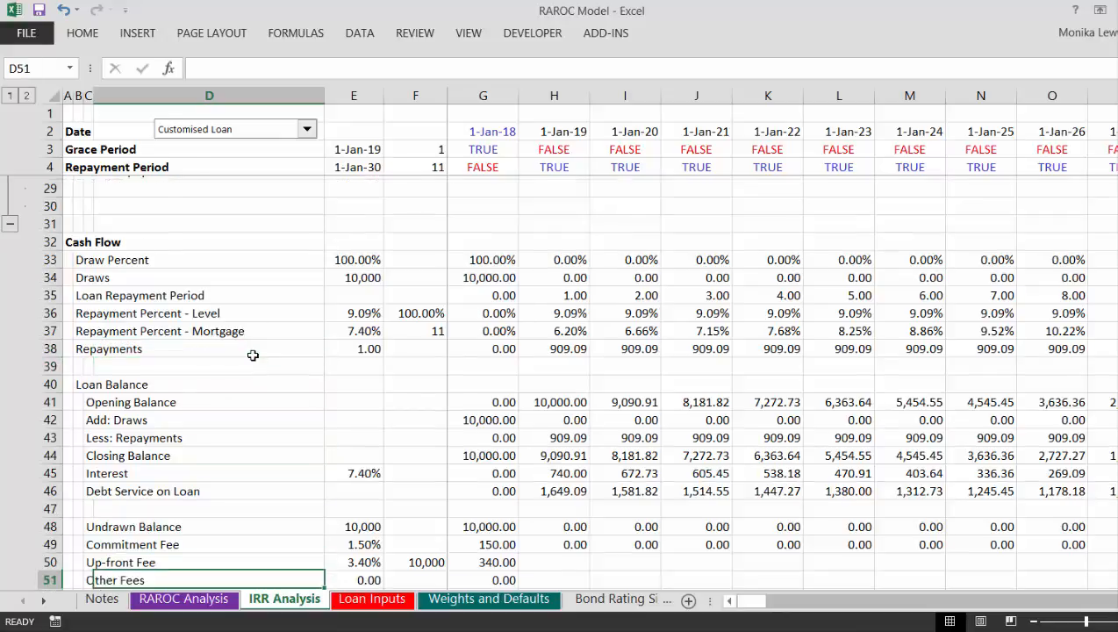
{"action": "key", "text": "Down"}
{"action": "key", "text": "Down"}
{"action": "key", "text": "Down"}
{"action": "key", "text": "Down"}
{"action": "key", "text": "Down"}
{"action": "key", "text": "Down"}
{"action": "key", "text": "Down"}
{"action": "key", "text": "Down"}
{"action": "key", "text": "Down"}
{"action": "key", "text": "Down"}
{"action": "key", "text": "Down"}
{"action": "key", "text": "Down"}
{"action": "key", "text": "Down"}
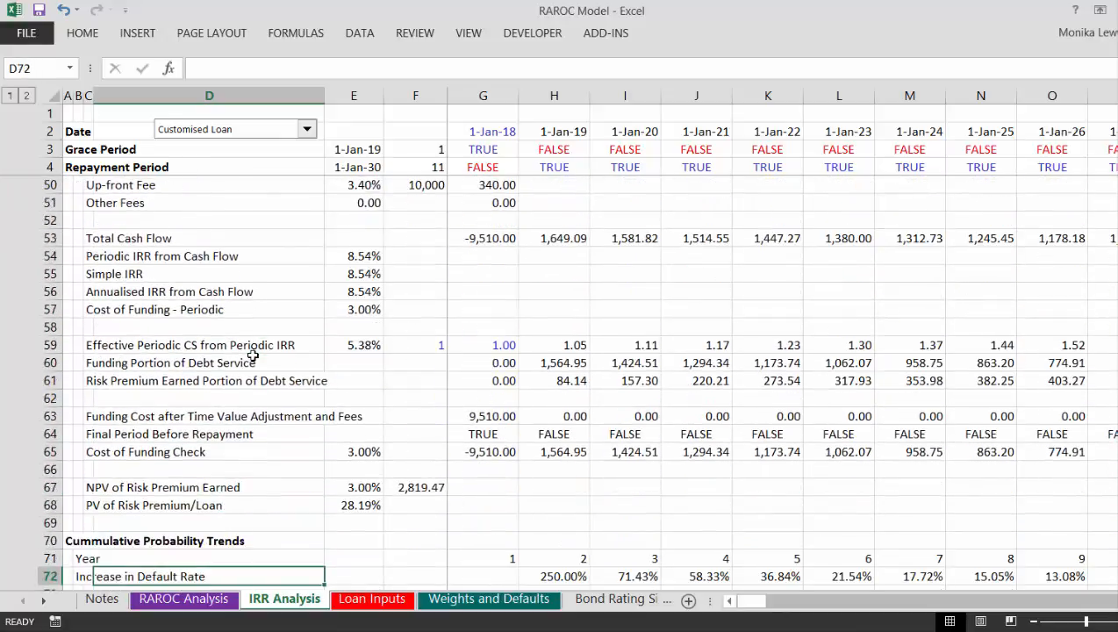
{"action": "key", "text": "Up"}
{"action": "key", "text": "Up"}
{"action": "key", "text": "Up"}
{"action": "key", "text": "Left"}
{"action": "key", "text": "Left"}
{"action": "key", "text": "Left"}
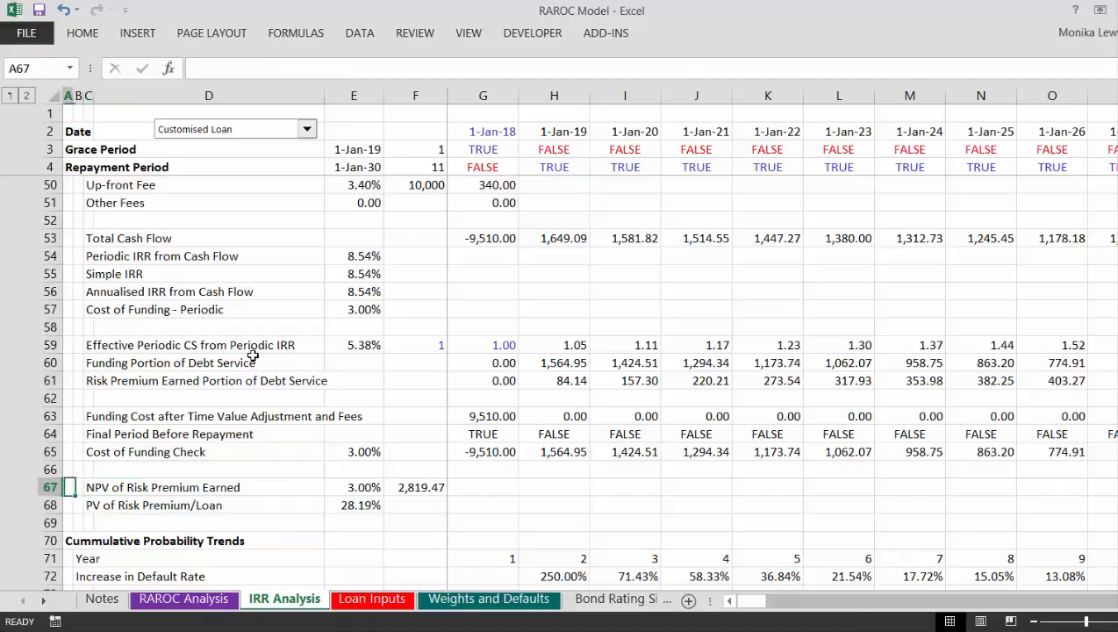
Step: Examine the Cummulative Probability Trends section, down to the realised IRR and probability of default rows
{"action": "key", "text": "Down"}
{"action": "key", "text": "Down"}
{"action": "key", "text": "Down"}
{"action": "key", "text": "Down"}
{"action": "key", "text": "Down"}
{"action": "key", "text": "Down"}
{"action": "key", "text": "Down"}
{"action": "key", "text": "Down"}
{"action": "key", "text": "Down"}
{"action": "key", "text": "Down"}
{"action": "key", "text": "Down"}
{"action": "key", "text": "Down"}
{"action": "key", "text": "Down"}
{"action": "key", "text": "Down"}
{"action": "key", "text": "Down"}
{"action": "key", "text": "Down"}
{"action": "key", "text": "Down"}
{"action": "key", "text": "Down"}
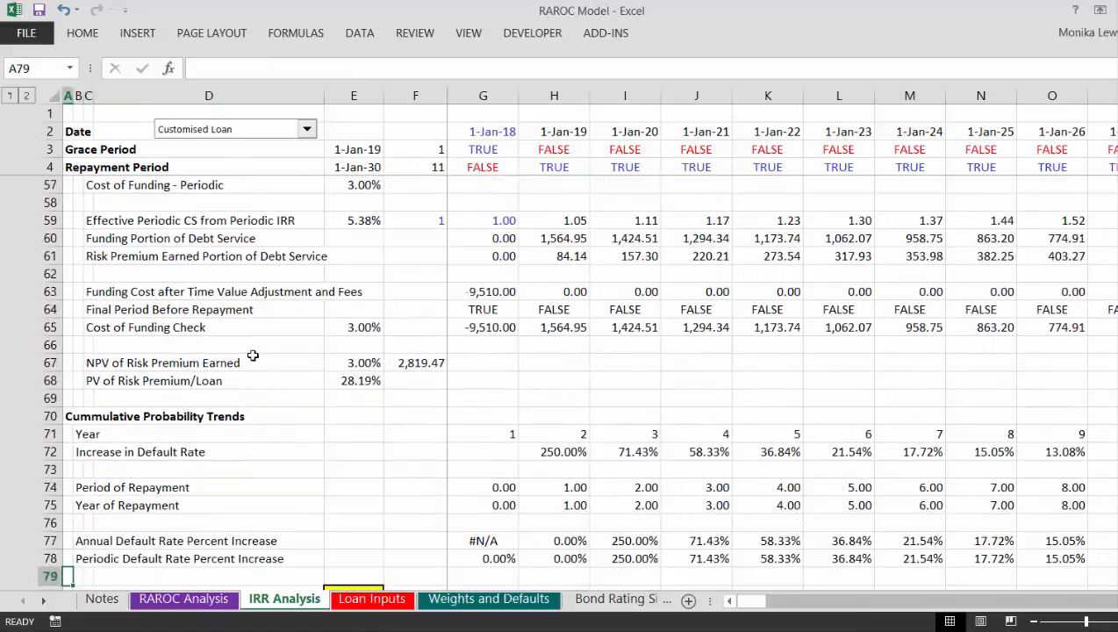
{"action": "key", "text": "Down"}
{"action": "key", "text": "Down"}
{"action": "key", "text": "Down"}
{"action": "key", "text": "Down"}
{"action": "key", "text": "Down"}
{"action": "key", "text": "Down"}
{"action": "key", "text": "Down"}
{"action": "key", "text": "Down"}
{"action": "key", "text": "Down"}
{"action": "key", "text": "Down"}
{"action": "key", "text": "Down"}
{"action": "key", "text": "Down"}
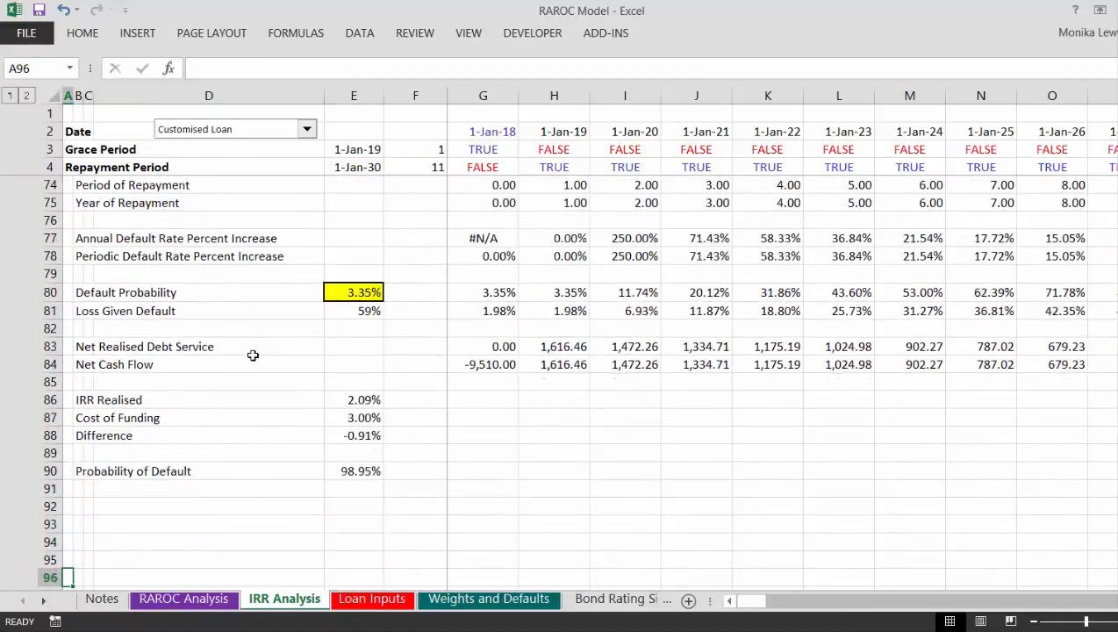
{"action": "key", "text": "Up"}
{"action": "key", "text": "Up"}
{"action": "key", "text": "Up"}
{"action": "key", "text": "Up"}
{"action": "key", "text": "Up"}
{"action": "key", "text": "Up"}
{"action": "key", "text": "Up"}
{"action": "key", "text": "Up"}
{"action": "key", "text": "Up"}
{"action": "key", "text": "Up"}
{"action": "key", "text": "Up"}
{"action": "key", "text": "Up"}
{"action": "key", "text": "Up"}
{"action": "key", "text": "Up"}
{"action": "key", "text": "Up"}
{"action": "key", "text": "Up"}
{"action": "key", "text": "Up"}
{"action": "key", "text": "Up"}
{"action": "key", "text": "Up"}
{"action": "key", "text": "Up"}
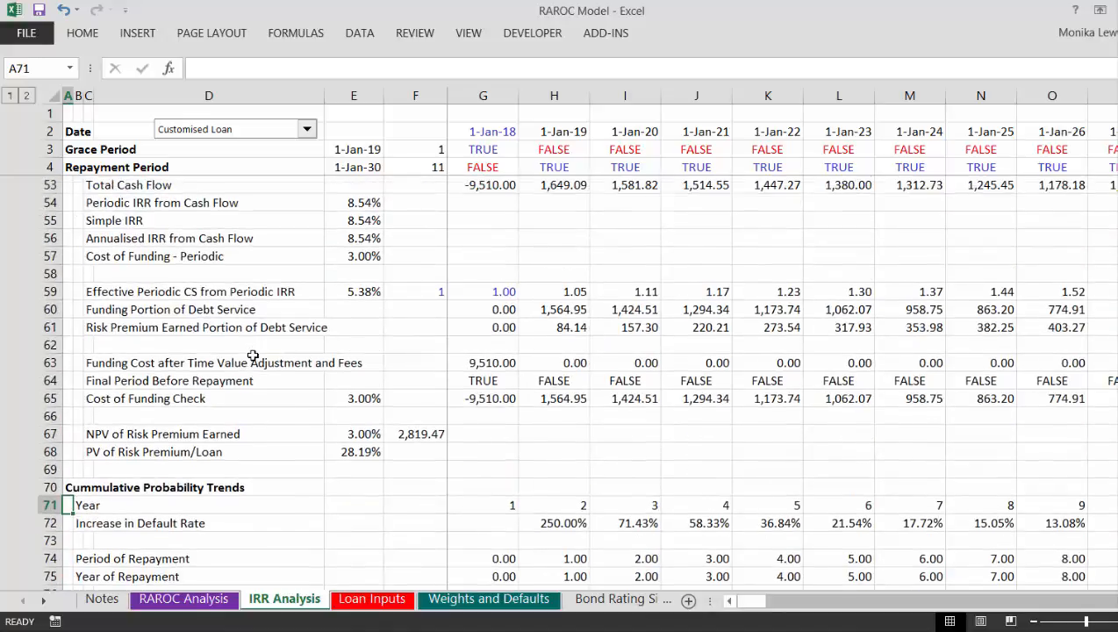
Step: Return to the RAROC Analysis sheet and select the empty Implied Max Cumulative Loss Probability cell, F6
{"action": "key", "text": "ctrl+Page_Up"}
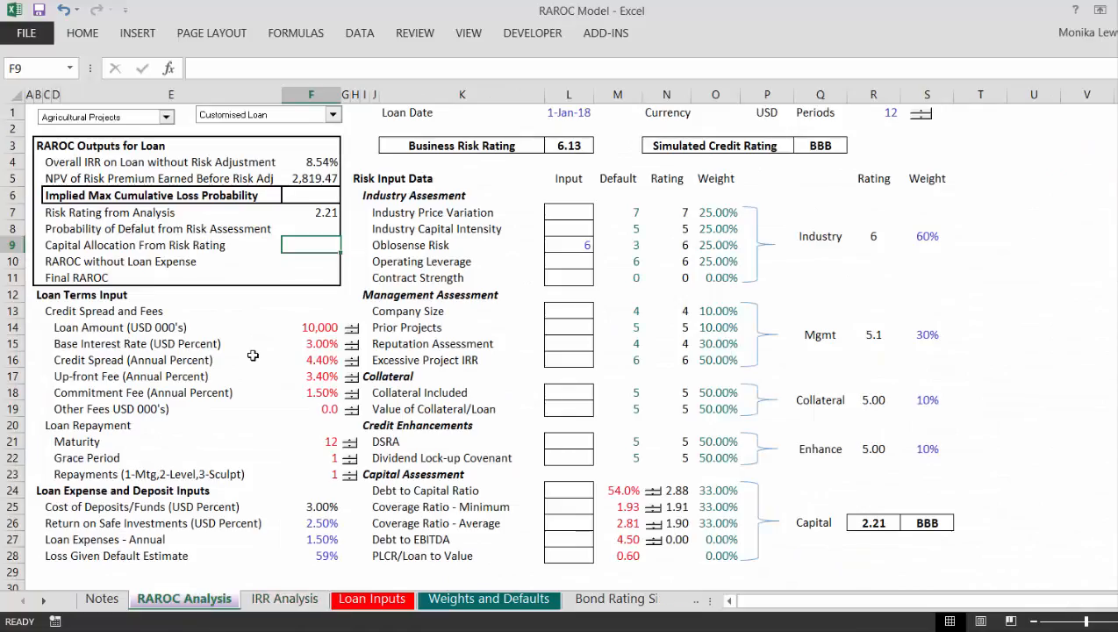
{"action": "key", "text": "Up"}
{"action": "key", "text": "Up"}
{"action": "key", "text": "Up"}
{"action": "key", "text": "Left"}
{"action": "key", "text": "Left"}
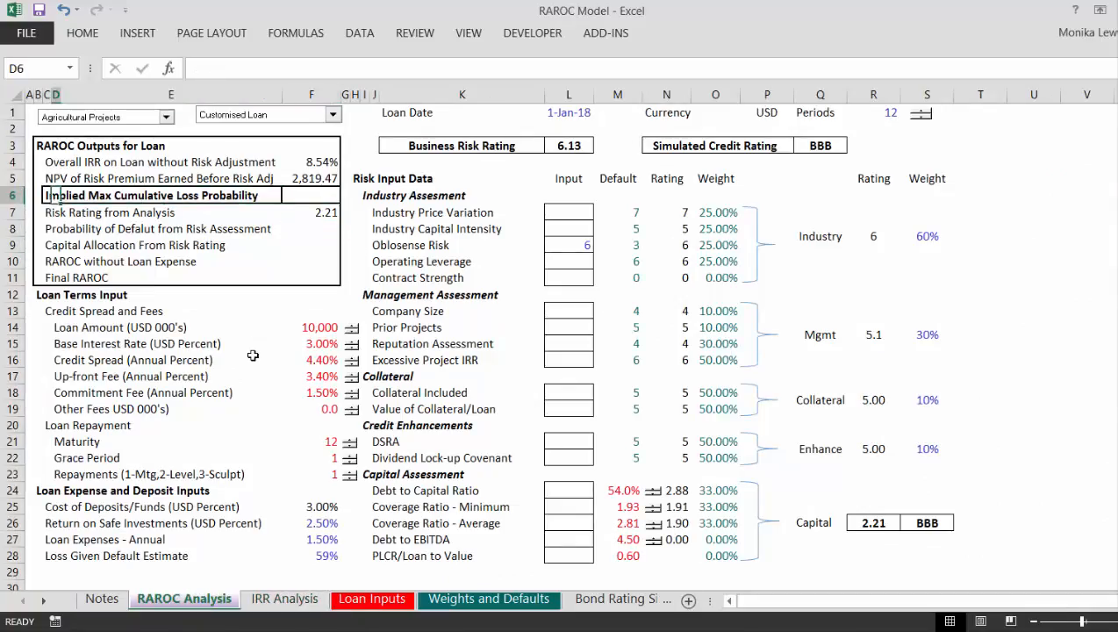
{"action": "key", "text": "Right"}
{"action": "key", "text": "Right"}
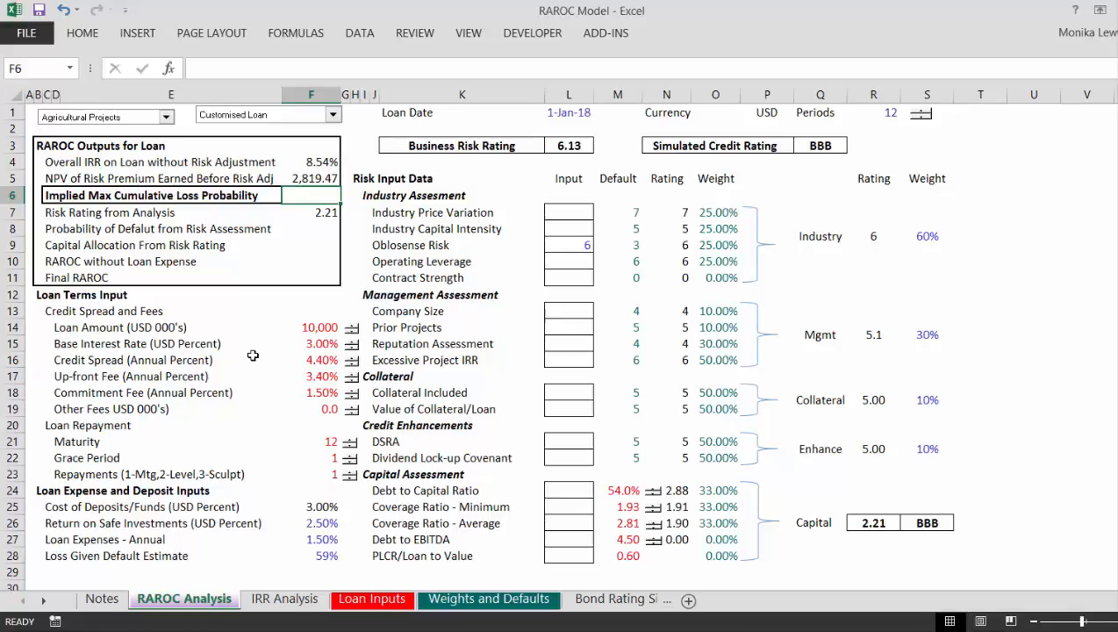
Step: Examine the NPV of Risk Premium Earned and PV of Risk Premium/Loan calculations on the IRR Analysis sheet
{"action": "key", "text": "ctrl+Page_Down"}
{"action": "key", "text": "Down"}
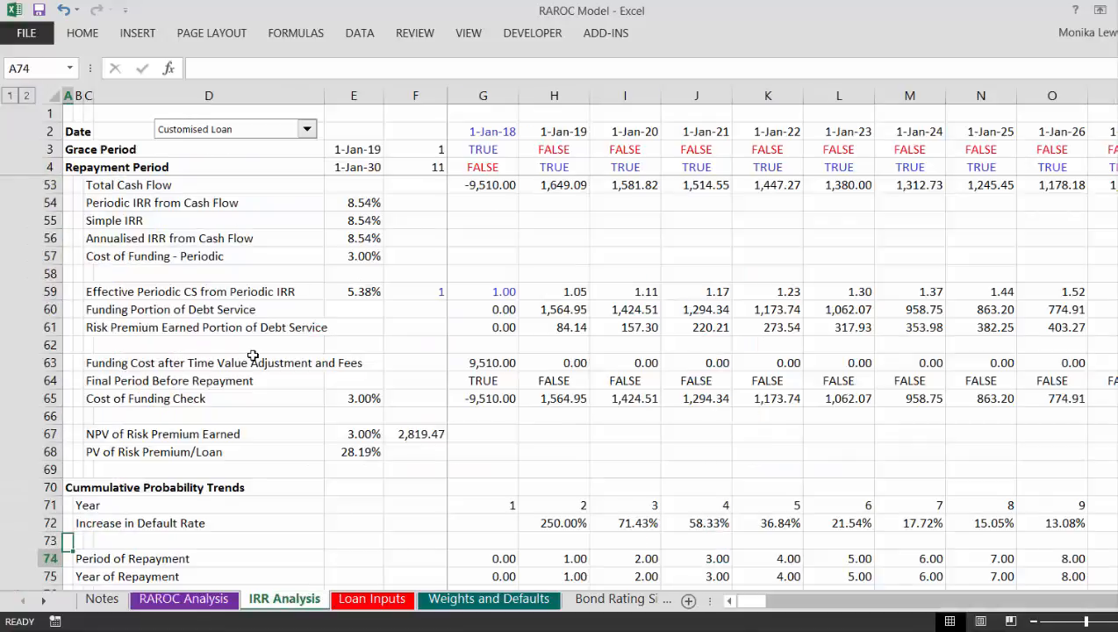
{"action": "key", "text": "Up"}
{"action": "key", "text": "Up"}
{"action": "key", "text": "Up"}
{"action": "key", "text": "Up"}
{"action": "key", "text": "Up"}
{"action": "key", "text": "Up"}
{"action": "key", "text": "Right"}
{"action": "key", "text": "Right"}
{"action": "key", "text": "Right"}
{"action": "key", "text": "Right"}
{"action": "key", "text": "Right"}
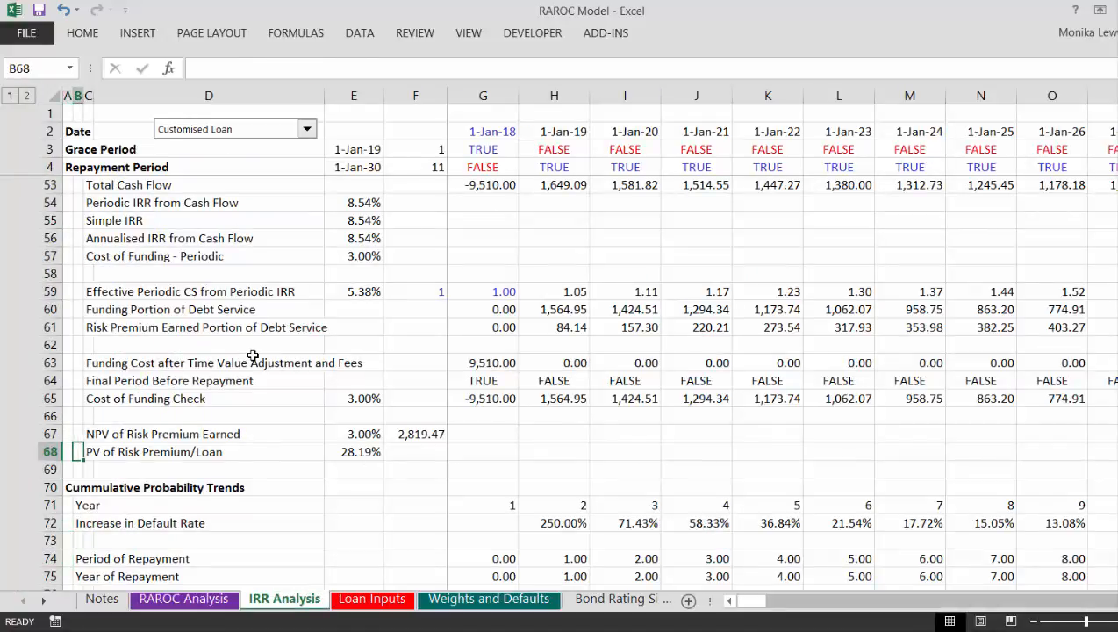
{"action": "key", "text": "Up"}
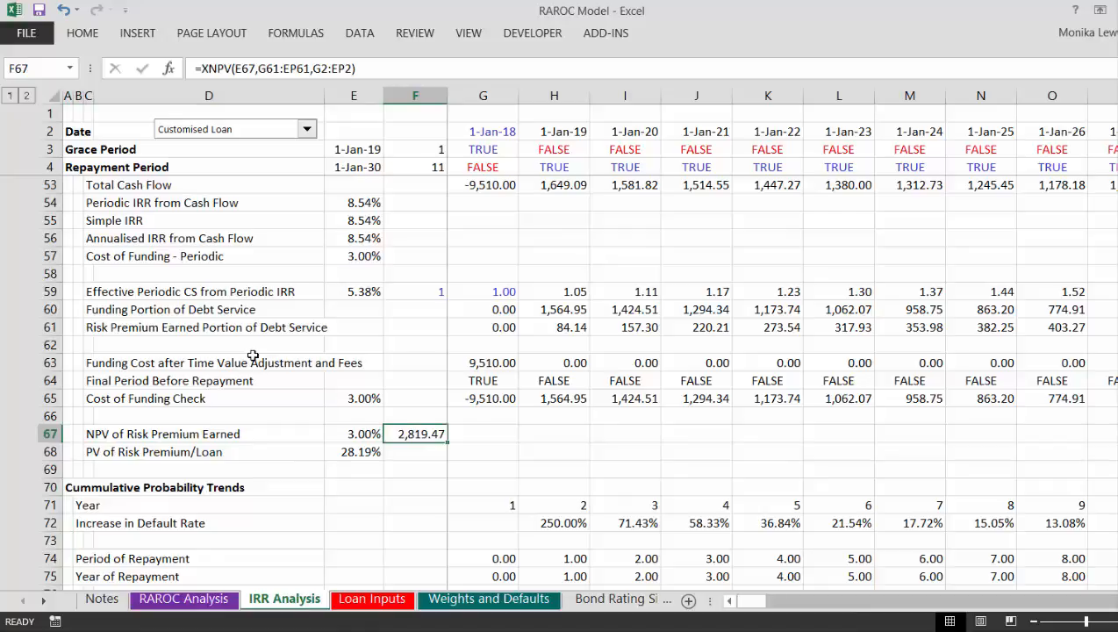
{"action": "key", "text": "Left"}
{"action": "key", "text": "Down"}
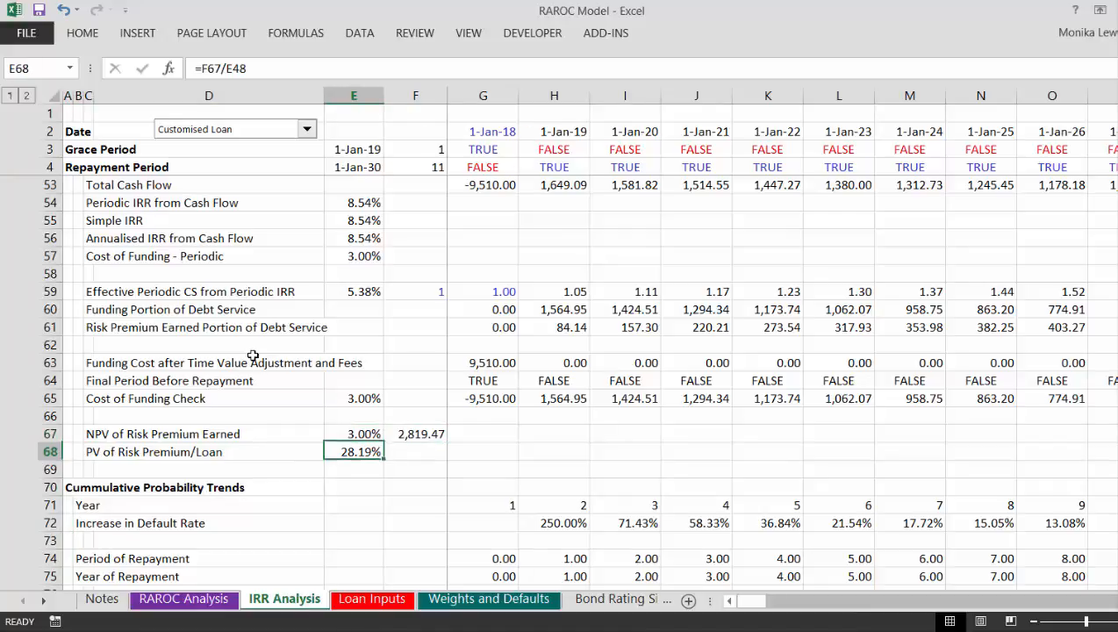
{"action": "key", "text": "Right"}
{"action": "key", "text": "Up"}
{"action": "key", "text": "Left"}
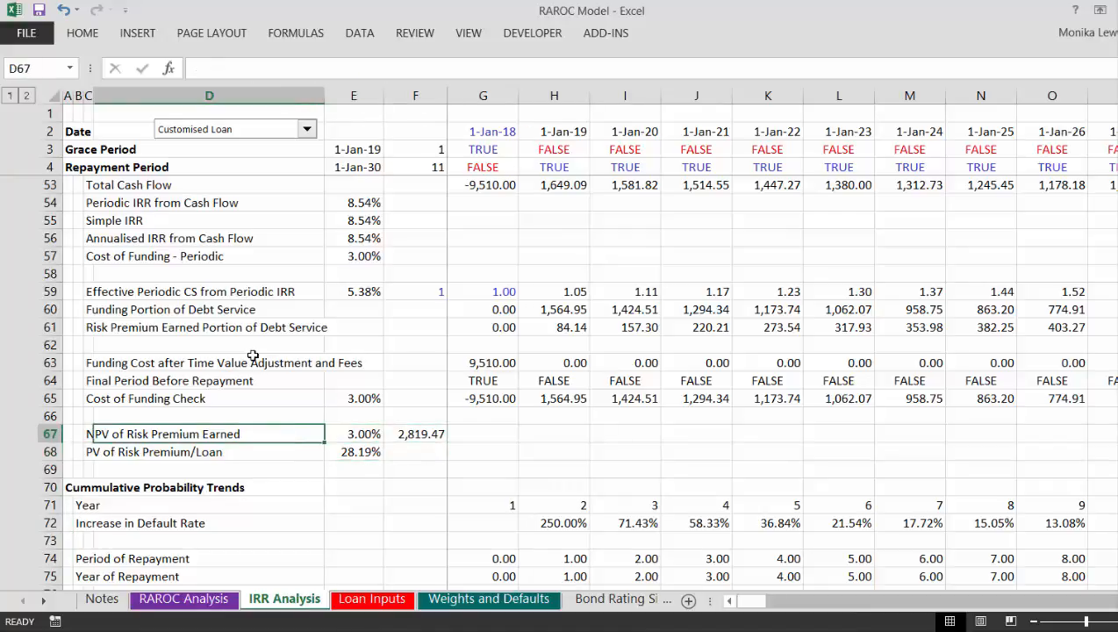
{"action": "key", "text": "Down"}
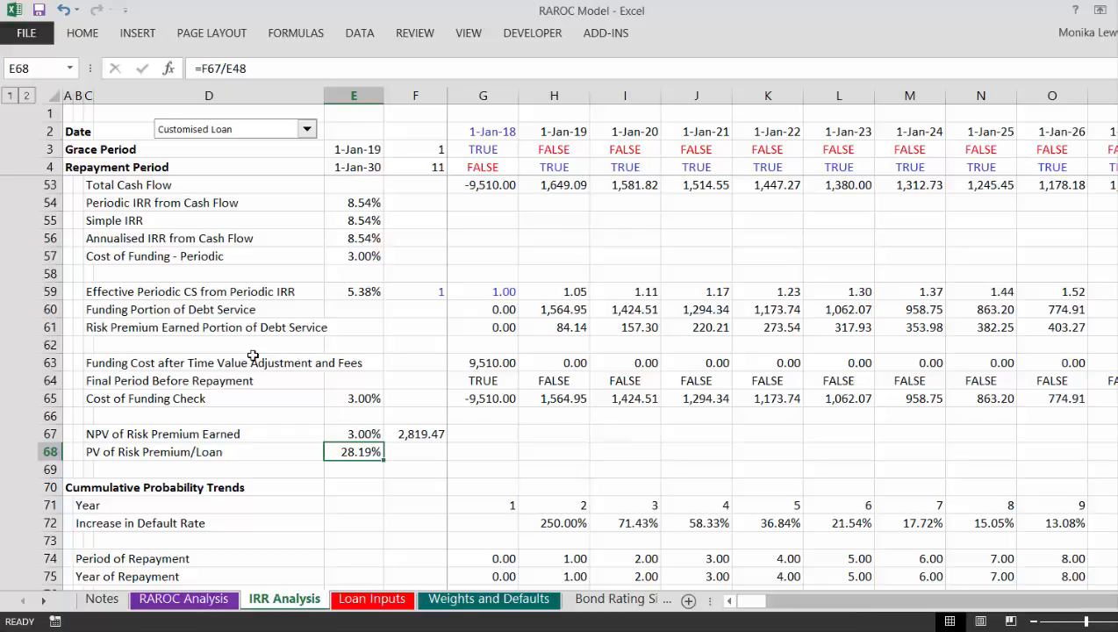
Step: Trace the divisor of the PV of Risk Premium/Loan formula back to the Undrawn Balance amount in E48
{"action": "key", "text": "Up"}
{"action": "key", "text": "Up"}
{"action": "key", "text": "Up"}
{"action": "key", "text": "Up"}
{"action": "key", "text": "Up"}
{"action": "key", "text": "Up"}
{"action": "key", "text": "Up"}
{"action": "key", "text": "Up"}
{"action": "key", "text": "Up"}
{"action": "key", "text": "Up"}
{"action": "key", "text": "Up"}
{"action": "key", "text": "Up"}
{"action": "key", "text": "Up"}
{"action": "key", "text": "Up"}
{"action": "key", "text": "Up"}
{"action": "key", "text": "Up"}
{"action": "key", "text": "Up"}
{"action": "key", "text": "Up"}
{"action": "key", "text": "Up"}
{"action": "key", "text": "Up"}
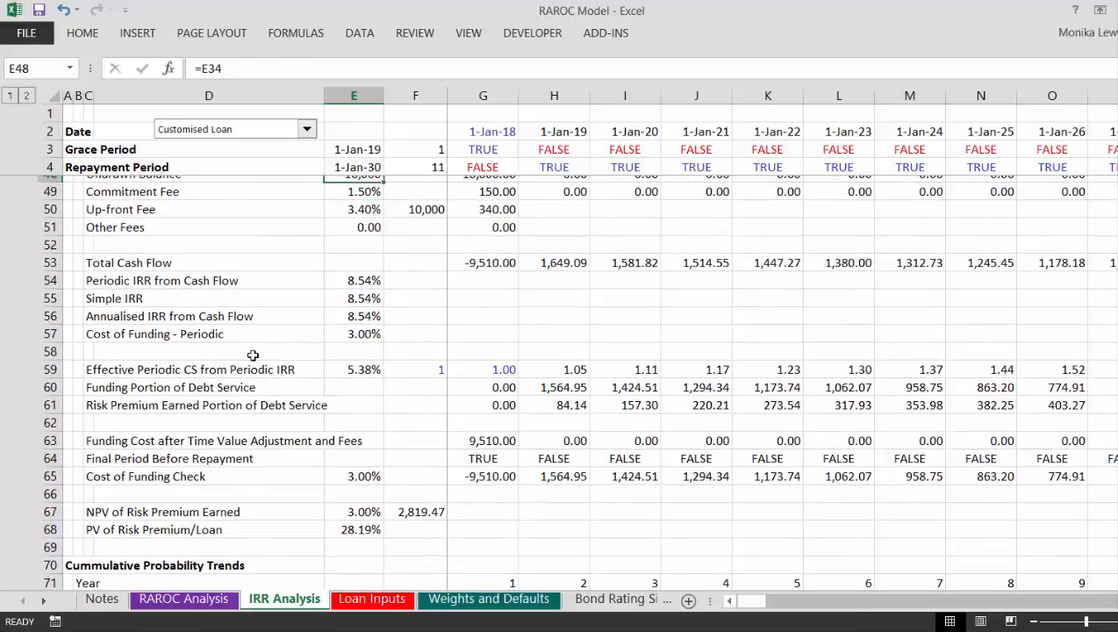
{"action": "key", "text": "Down"}
{"action": "key", "text": "Down"}
{"action": "key", "text": "Down"}
{"action": "key", "text": "Down"}
{"action": "key", "text": "Down"}
{"action": "key", "text": "Down"}
{"action": "key", "text": "Down"}
{"action": "key", "text": "Down"}
{"action": "key", "text": "Down"}
{"action": "key", "text": "Down"}
{"action": "key", "text": "Down"}
{"action": "key", "text": "Down"}
{"action": "key", "text": "Down"}
{"action": "key", "text": "Down"}
{"action": "key", "text": "Down"}
{"action": "key", "text": "Down"}
{"action": "key", "text": "Down"}
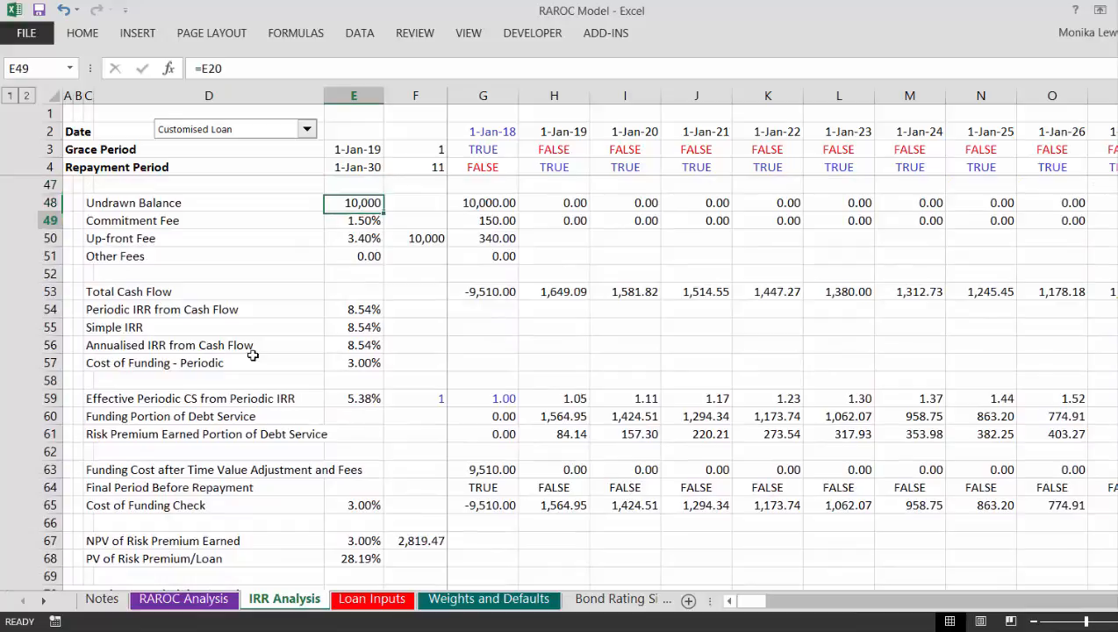
{"action": "key", "text": "Down"}
{"action": "key", "text": "Down"}
{"action": "key", "text": "Down"}
{"action": "key", "text": "Down"}
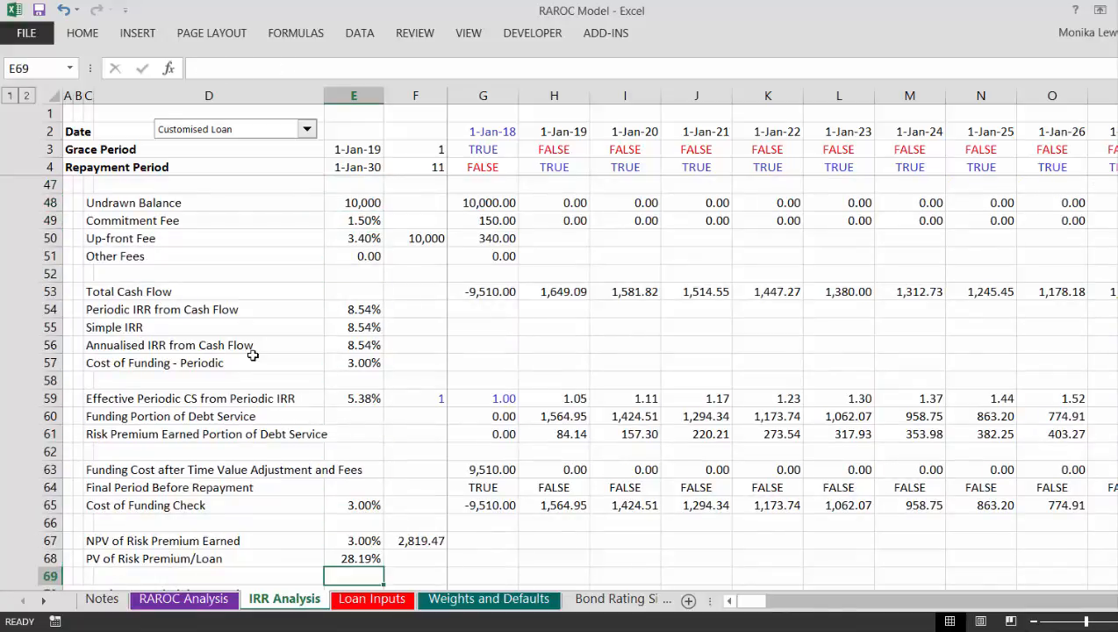
Step: Open the Allocation and PD sheet and go to the Inputs for Default Probability table
{"action": "key", "text": "ctrl+Page_Down"}
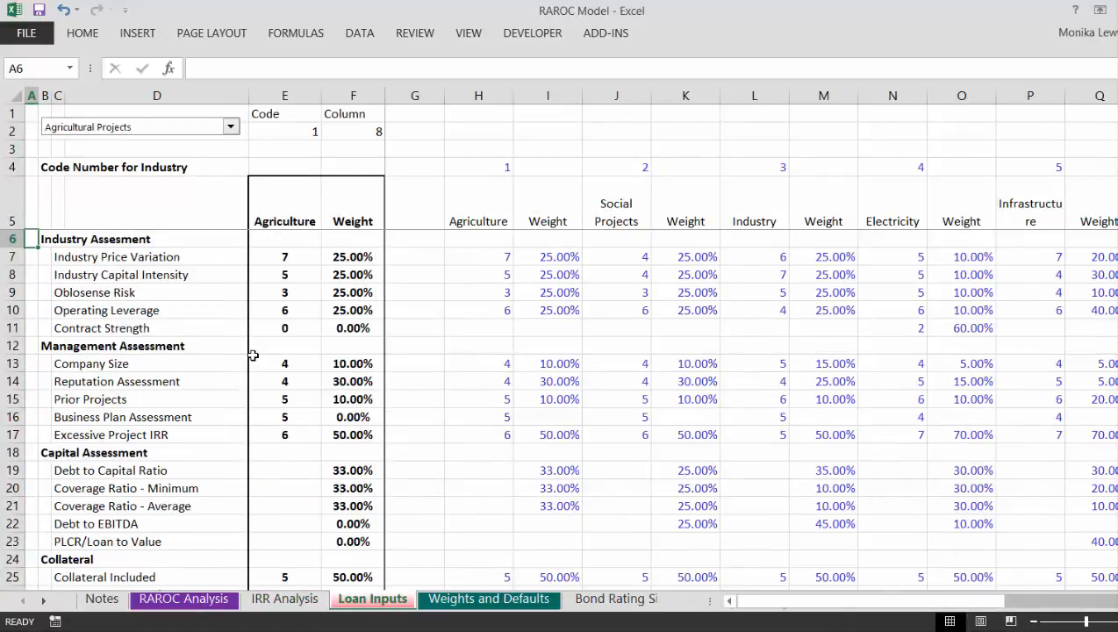
{"action": "key", "text": "ctrl+Page_Down"}
{"action": "key", "text": "ctrl+Page_Down"}
{"action": "key", "text": "ctrl+Page_Down"}
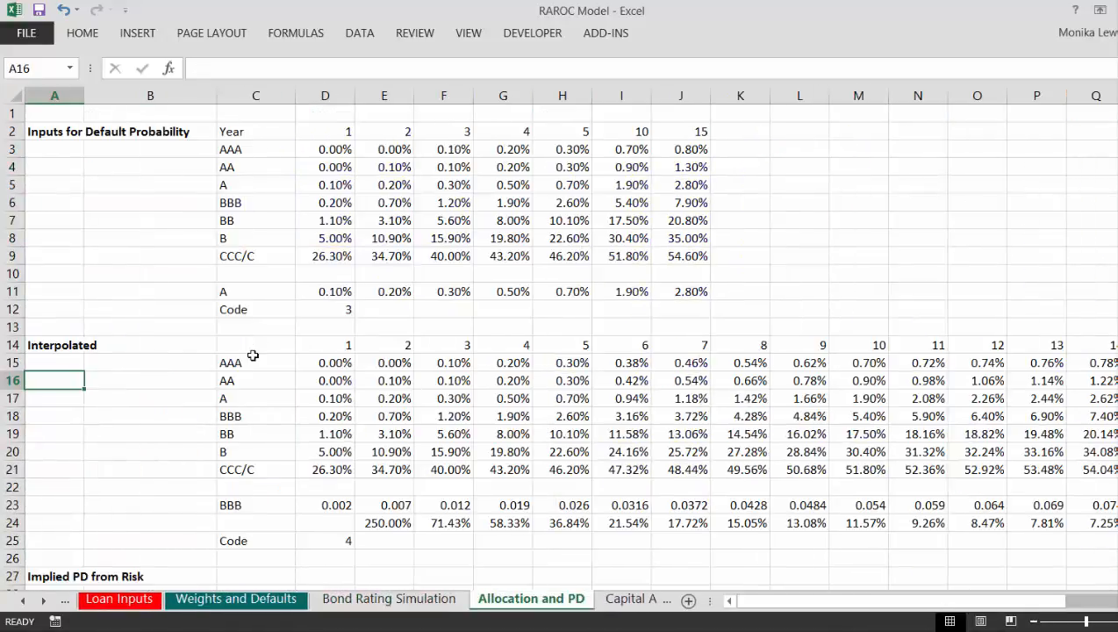
{"action": "key", "text": "Up"}
{"action": "key", "text": "Right"}
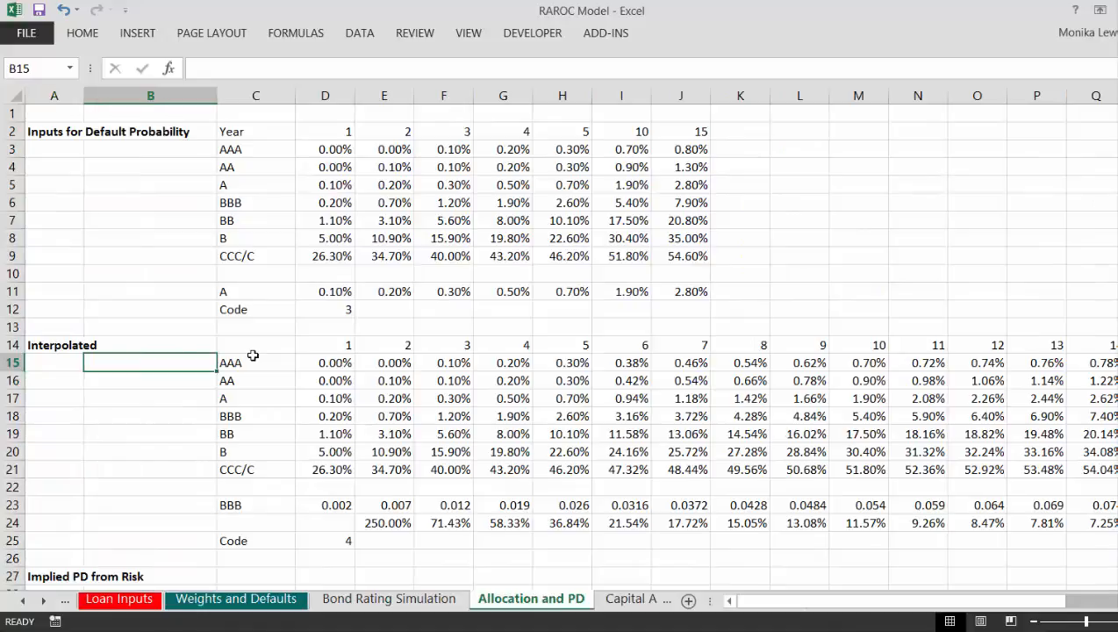
{"action": "key", "text": "Right"}
{"action": "key", "text": "Right"}
{"action": "key", "text": "Right"}
{"action": "key", "text": "Up"}
{"action": "key", "text": "Up"}
{"action": "key", "text": "Up"}
{"action": "key", "text": "Up"}
{"action": "key", "text": "Up"}
{"action": "key", "text": "Up"}
{"action": "key", "text": "Up"}
{"action": "key", "text": "Up"}
{"action": "key", "text": "Up"}
{"action": "key", "text": "Up"}
{"action": "key", "text": "Up"}
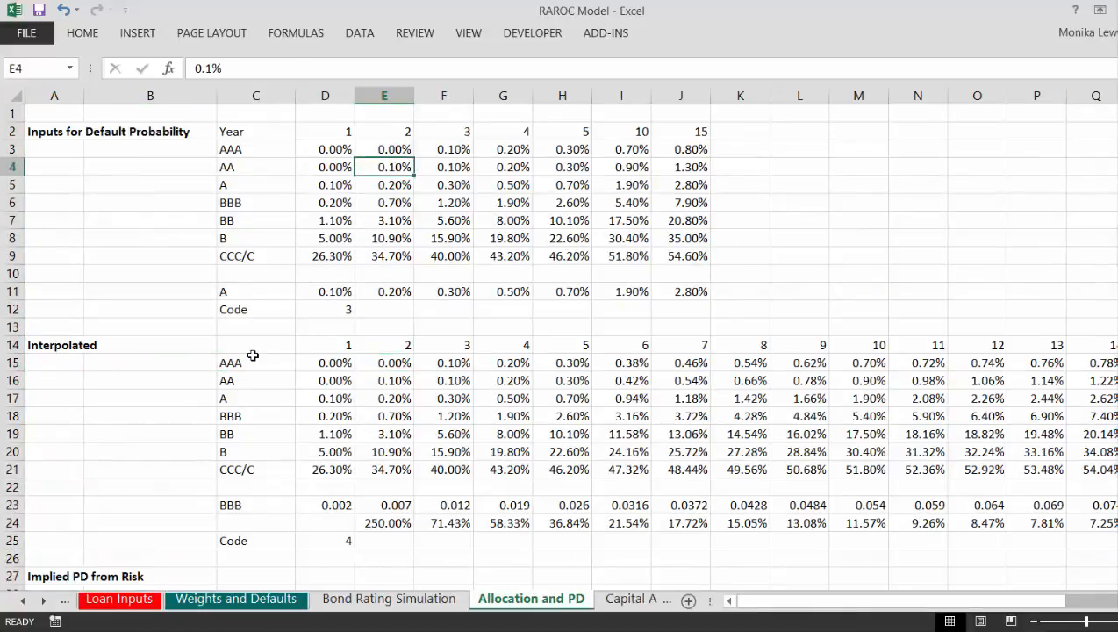
Step: Examine the year headings from 1 to 15 and the default probabilities for the AAA and AA ratings
{"action": "key", "text": "Right"}
{"action": "key", "text": "Right"}
{"action": "key", "text": "Right"}
{"action": "key", "text": "Right"}
{"action": "key", "text": "Right"}
{"action": "key", "text": "Left"}
{"action": "key", "text": "Left"}
{"action": "key", "text": "Left"}
{"action": "key", "text": "Left"}
{"action": "key", "text": "Left"}
{"action": "key", "text": "Left"}
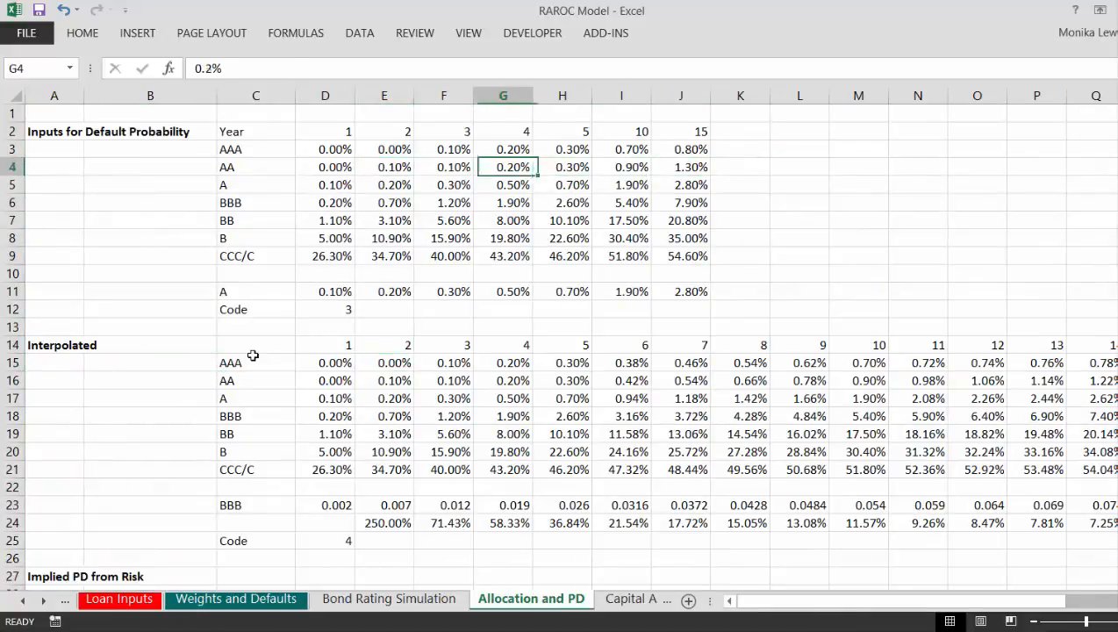
{"action": "key", "text": "Up"}
{"action": "key", "text": "Up"}
{"action": "key", "text": "Left"}
{"action": "key", "text": "Right"}
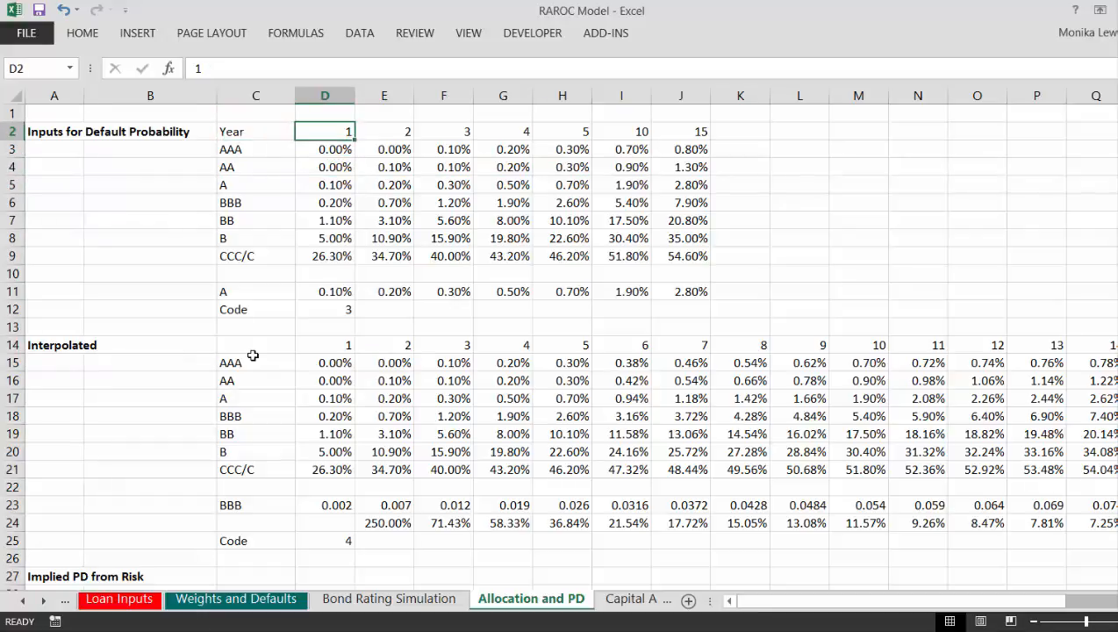
{"action": "key", "text": "Down"}
{"action": "key", "text": "Right"}
{"action": "key", "text": "Right"}
{"action": "key", "text": "Right"}
{"action": "key", "text": "Right"}
{"action": "key", "text": "Right"}
{"action": "key", "text": "Right"}
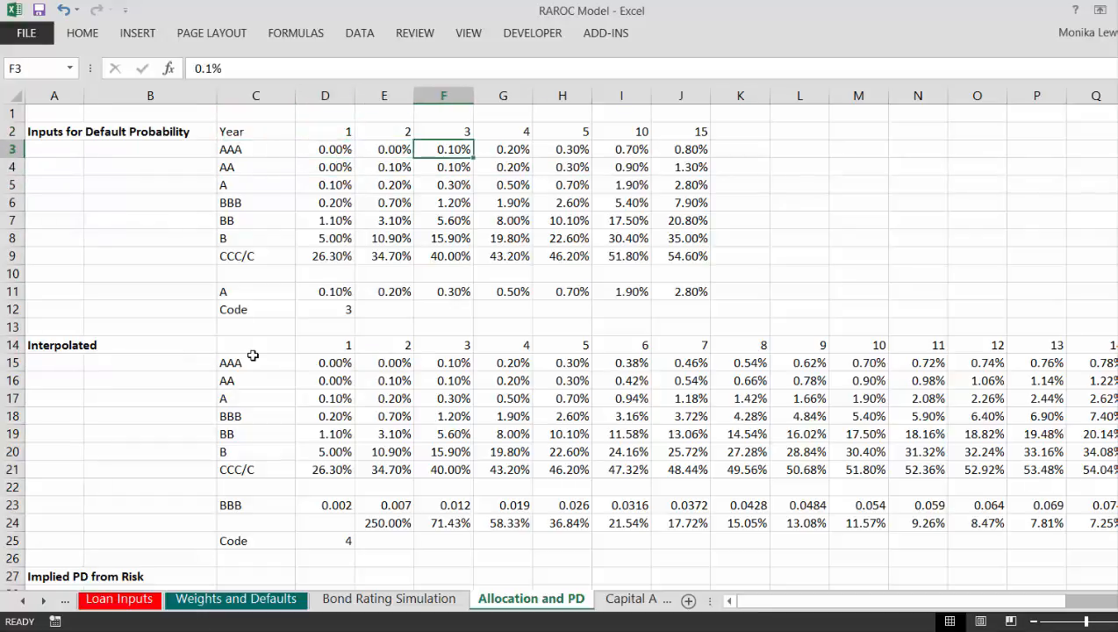
{"action": "key", "text": "Up"}
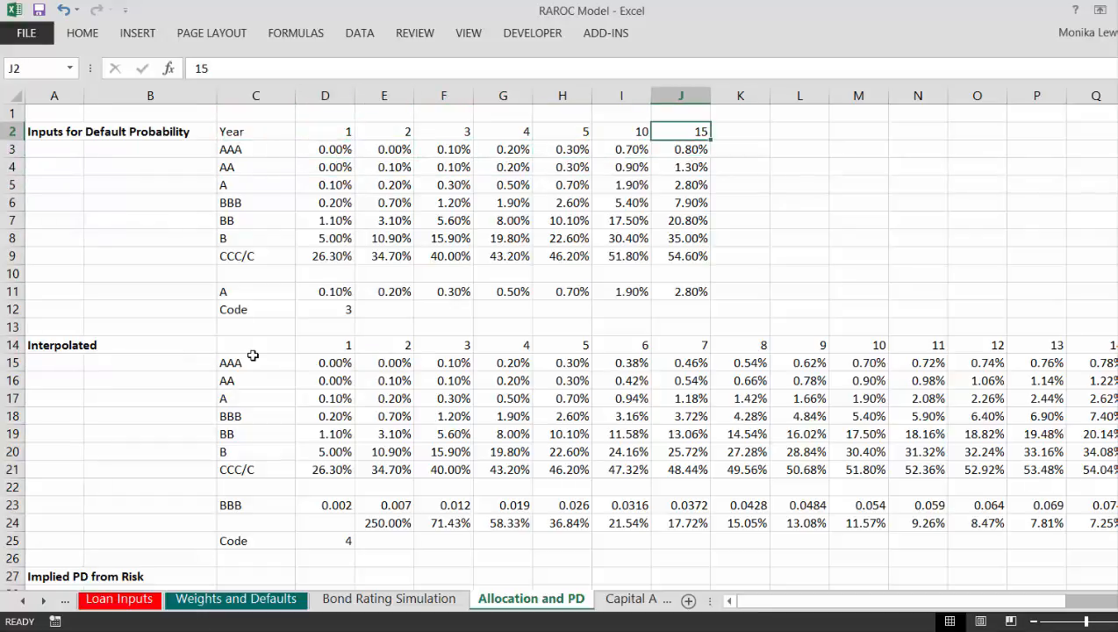
{"action": "key", "text": "Left"}
{"action": "key", "text": "Left"}
{"action": "key", "text": "Left"}
{"action": "key", "text": "Down"}
{"action": "key", "text": "Left"}
{"action": "key", "text": "Left"}
{"action": "key", "text": "Left"}
{"action": "key", "text": "Left"}
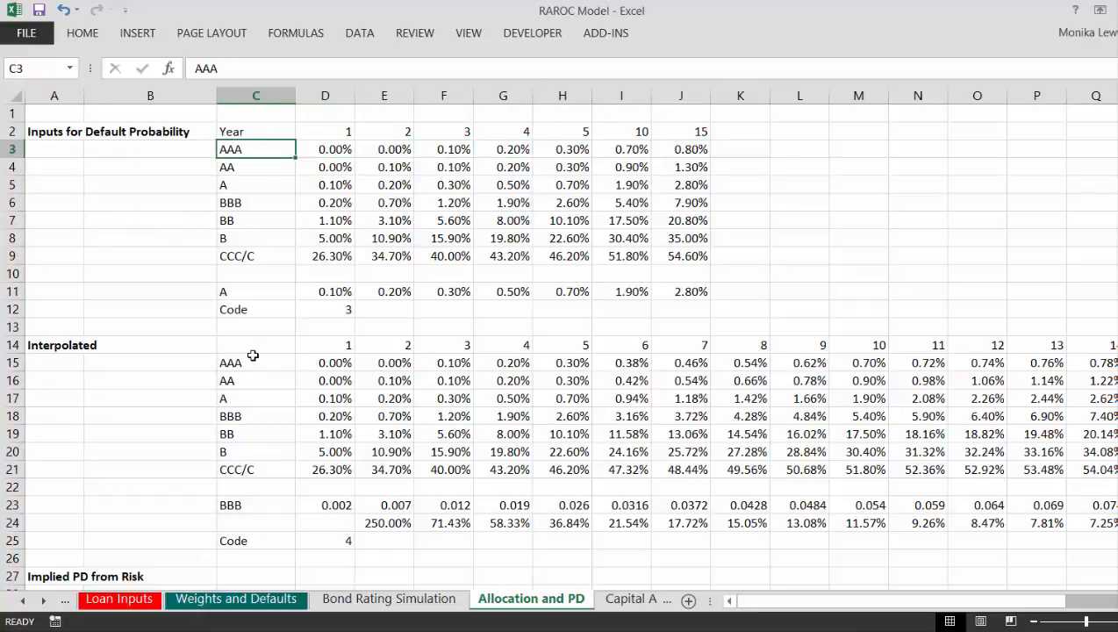
Step: Examine how the default probabilities in the A, BBB and BB rating rows develop over the years
{"action": "key", "text": "Down"}
{"action": "key", "text": "Down"}
{"action": "key", "text": "Right"}
{"action": "key", "text": "Right"}
{"action": "key", "text": "Right"}
{"action": "key", "text": "Right"}
{"action": "key", "text": "Down"}
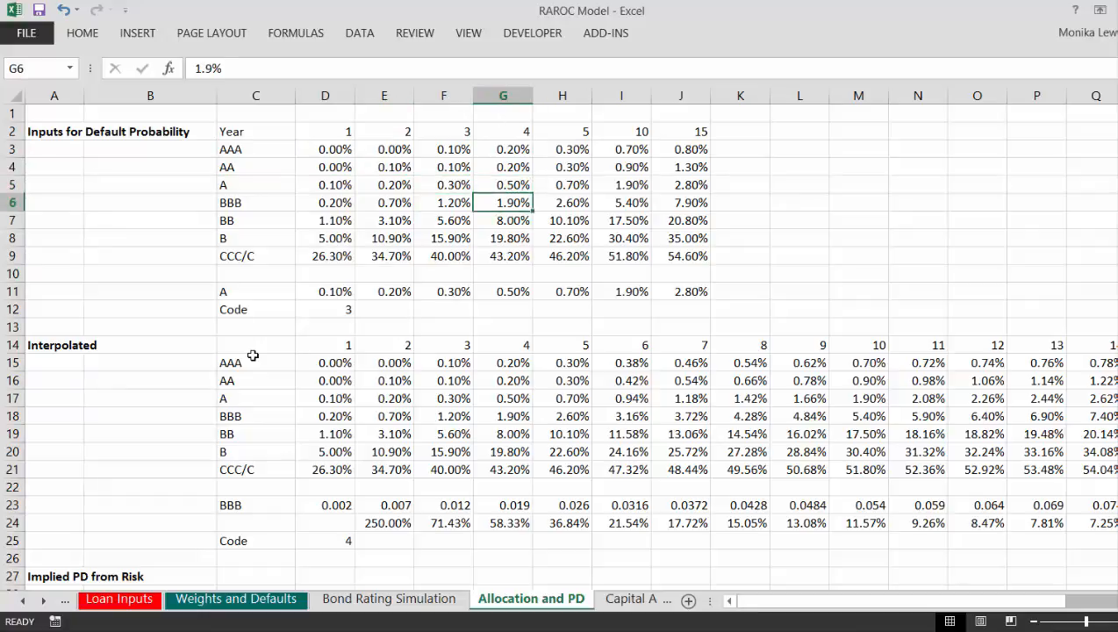
{"action": "key", "text": "Down"}
{"action": "key", "text": "Left"}
{"action": "key", "text": "Left"}
{"action": "key", "text": "Left"}
{"action": "key", "text": "Right"}
{"action": "key", "text": "Right"}
{"action": "key", "text": "Right"}
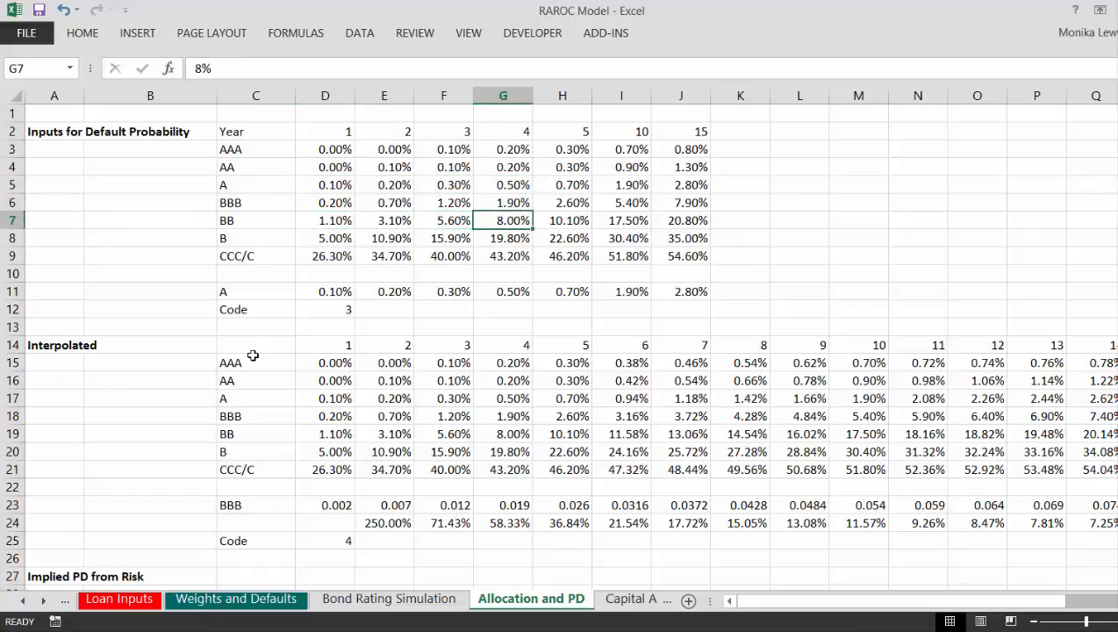
{"action": "key", "text": "Right"}
{"action": "key", "text": "Right"}
{"action": "key", "text": "Left"}
{"action": "key", "text": "Left"}
Step: Enter the label "Cumulative Probabilities" in A3, below the Inputs for Default Probability heading
{"action": "key", "text": "Left"}
{"action": "key", "text": "Left"}
{"action": "key", "text": "Left"}
{"action": "key", "text": "Left"}
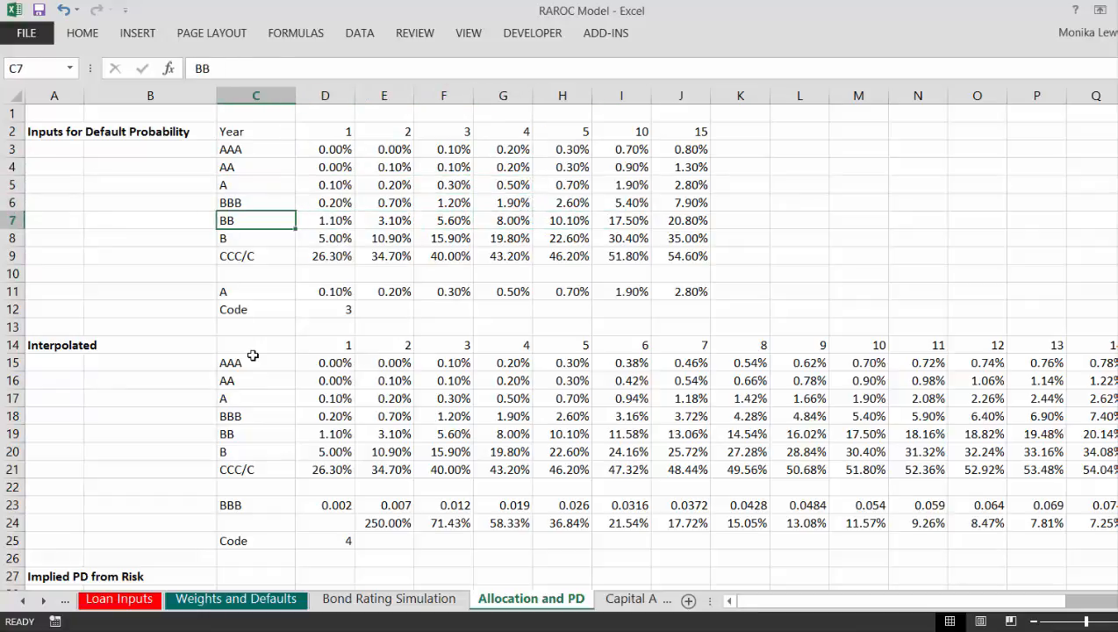
{"action": "key", "text": "Left"}
{"action": "key", "text": "Up"}
{"action": "key", "text": "Up"}
{"action": "key", "text": "Up"}
{"action": "key", "text": "Up"}
{"action": "key", "text": "Up"}
{"action": "key", "text": "Left"}
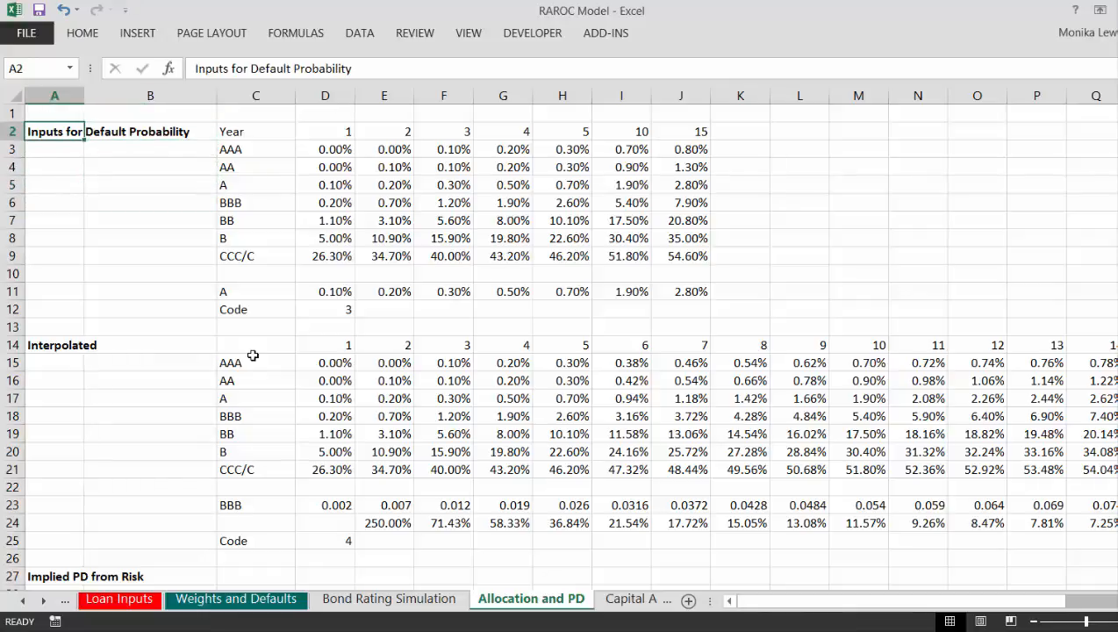
{"action": "key", "text": "Down"}
{"action": "type", "text": "Cu"}
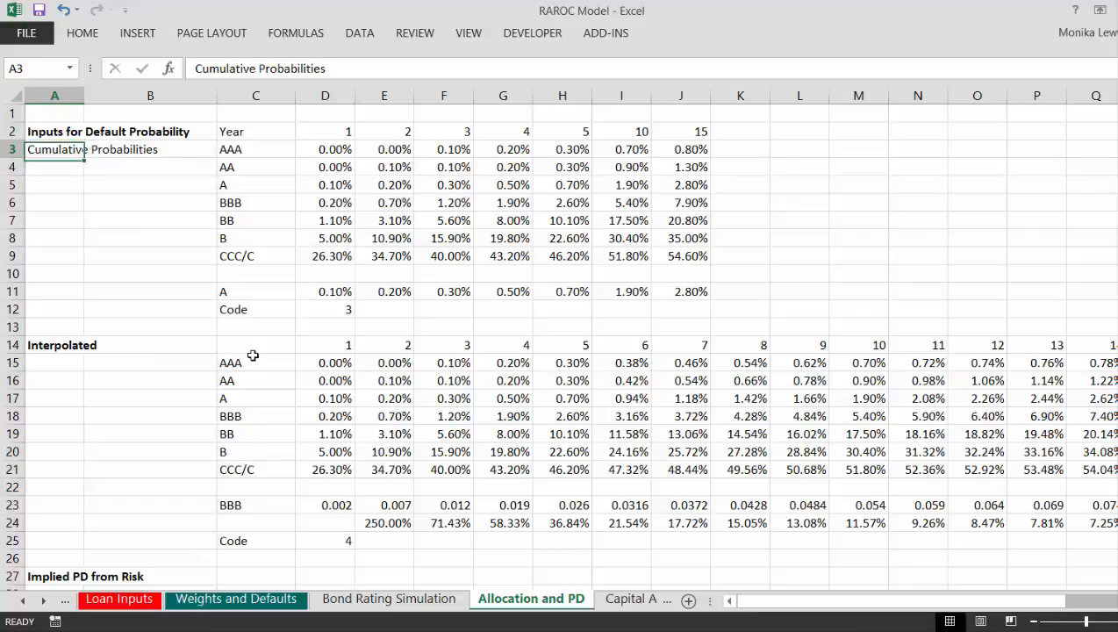
Step: Return to the RAROC Analysis sheet and review the loan's IRR, NPV and implied maximum cumulative loss probability outputs
{"action": "key", "text": "ctrl+Page_Up"}
{"action": "key", "text": "ctrl+Page_Up"}
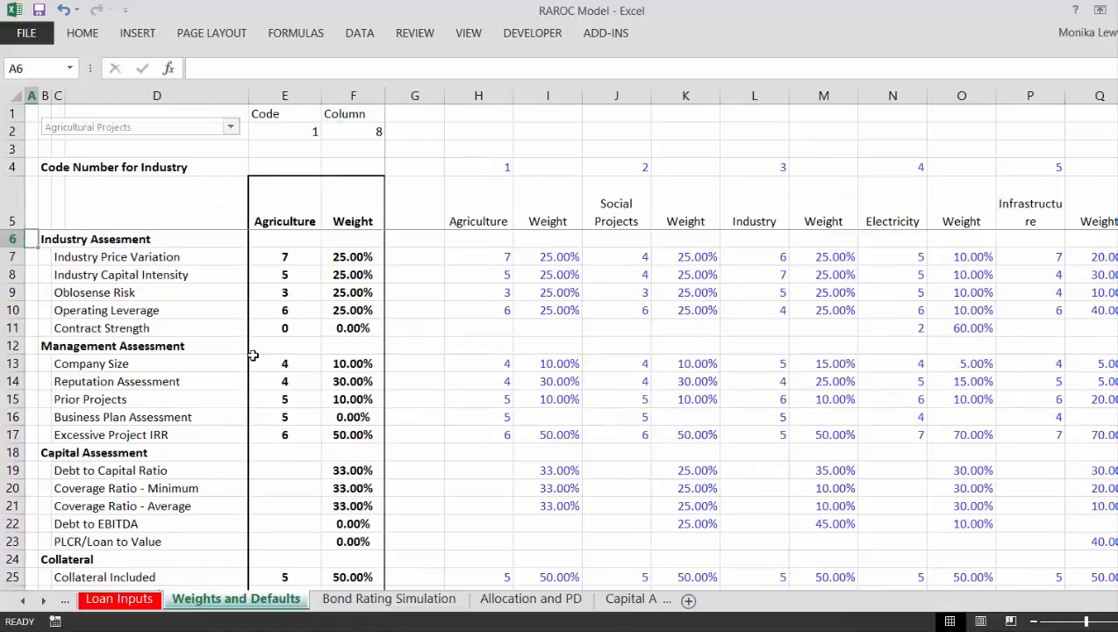
{"action": "key", "text": "ctrl+Page_Up"}
{"action": "key", "text": "ctrl+Page_Up"}
{"action": "key", "text": "ctrl+Page_Up"}
{"action": "key", "text": "ctrl+Page_Up"}
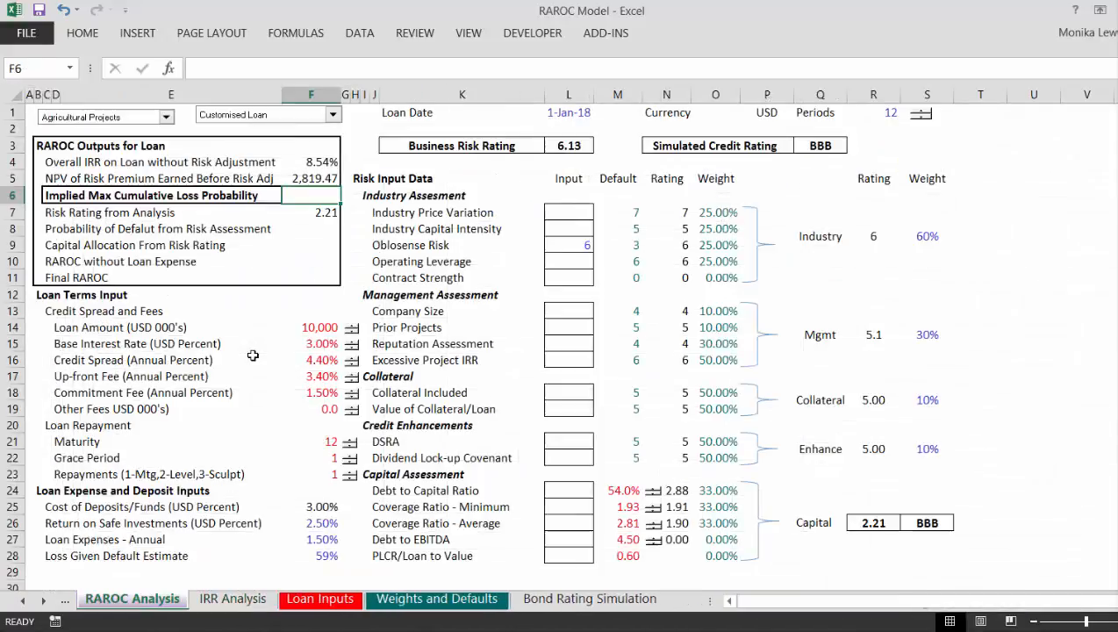
{"action": "key", "text": "ctrl+Page_Down"}
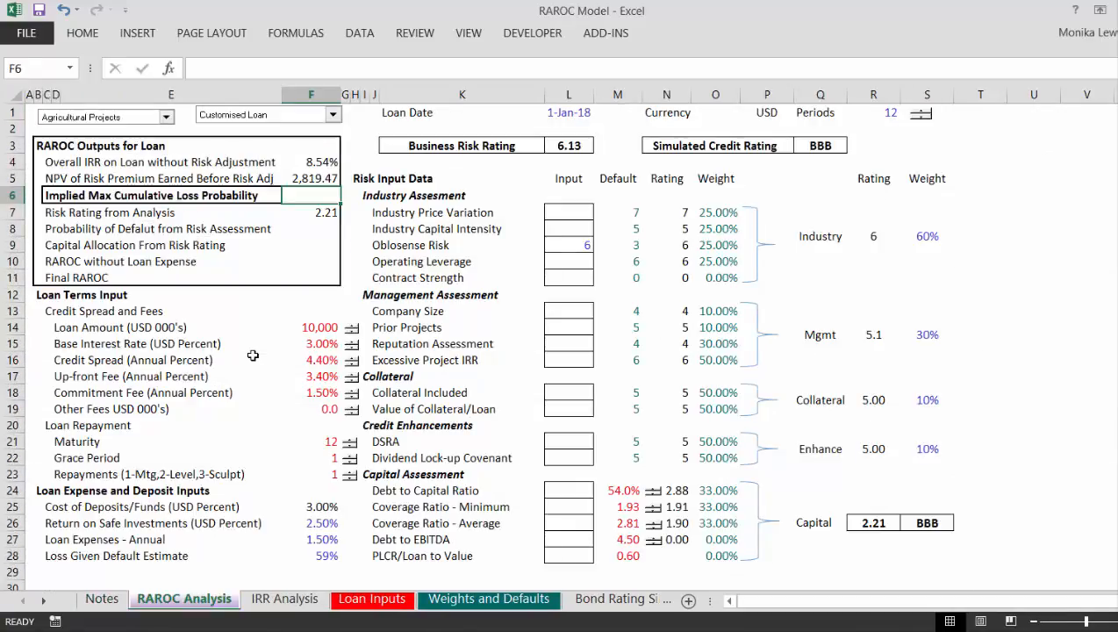
{"action": "key", "text": "Up"}
{"action": "key", "text": "Up"}
{"action": "key", "text": "Up"}
{"action": "key", "text": "Down"}
{"action": "key", "text": "Down"}
{"action": "key", "text": "Up"}
{"action": "key", "text": "Down"}
{"action": "key", "text": "Down"}
{"action": "key", "text": "Down"}
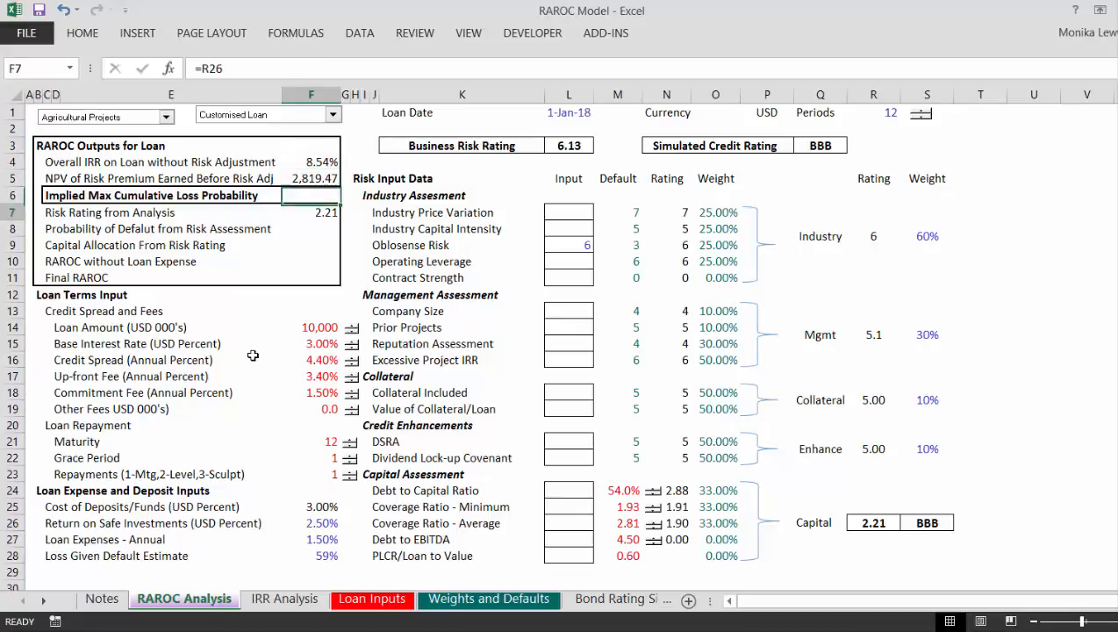
Step: Compare the Implied Max Cumulative Loss Probability output in F6 with the risk assessment default probability output in F8
{"action": "key", "text": "Up"}
{"action": "key", "text": "Up"}
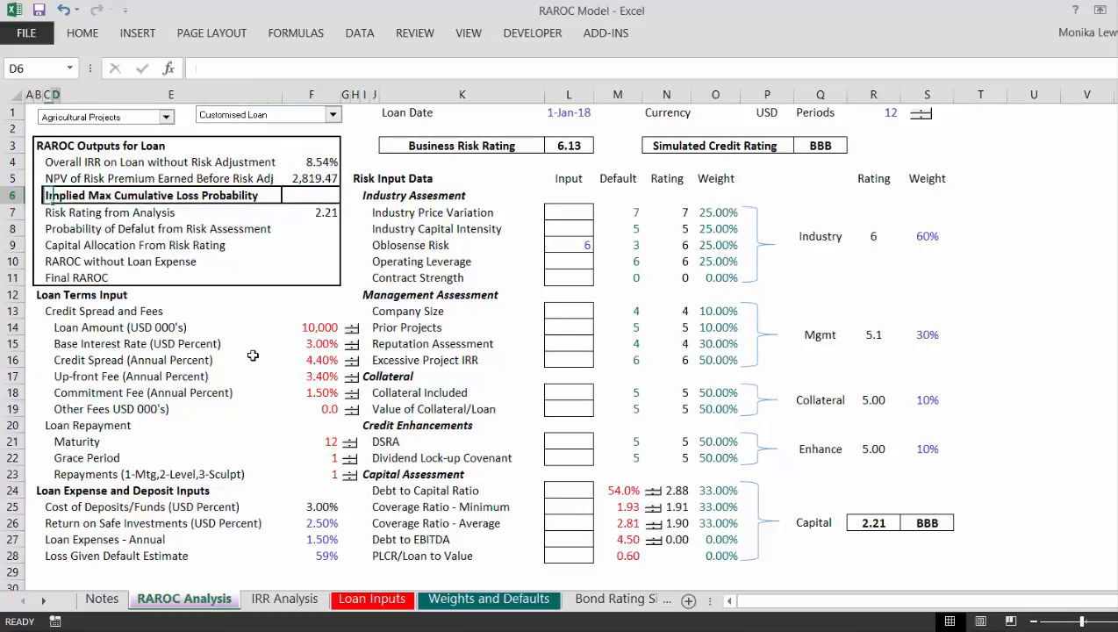
{"action": "key", "text": "Down"}
{"action": "key", "text": "Down"}
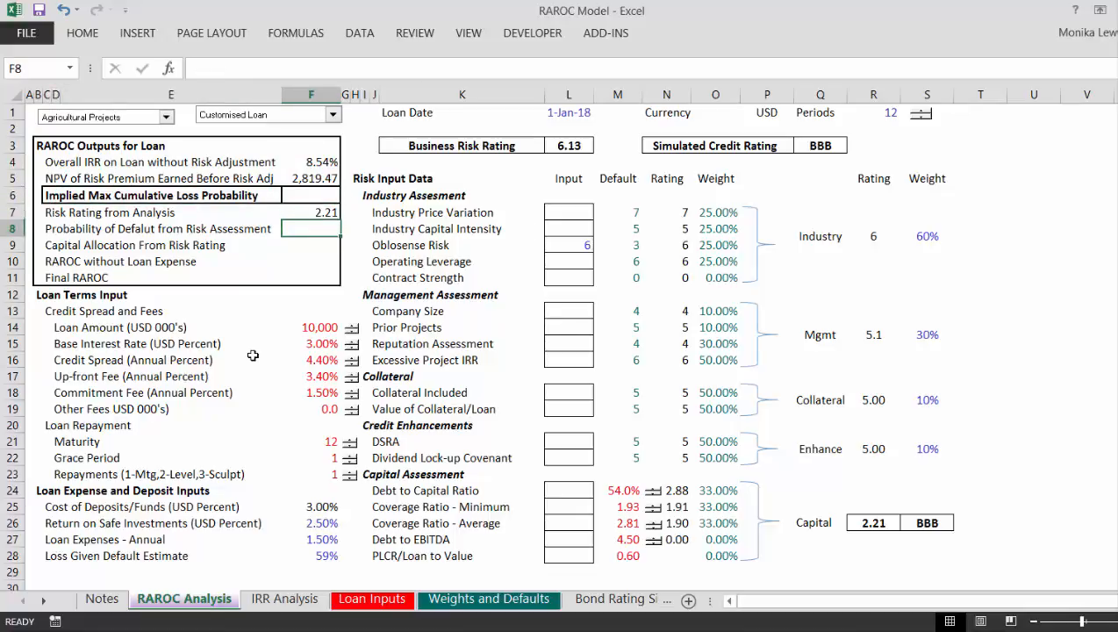
{"action": "key", "text": "Up"}
{"action": "key", "text": "Up"}
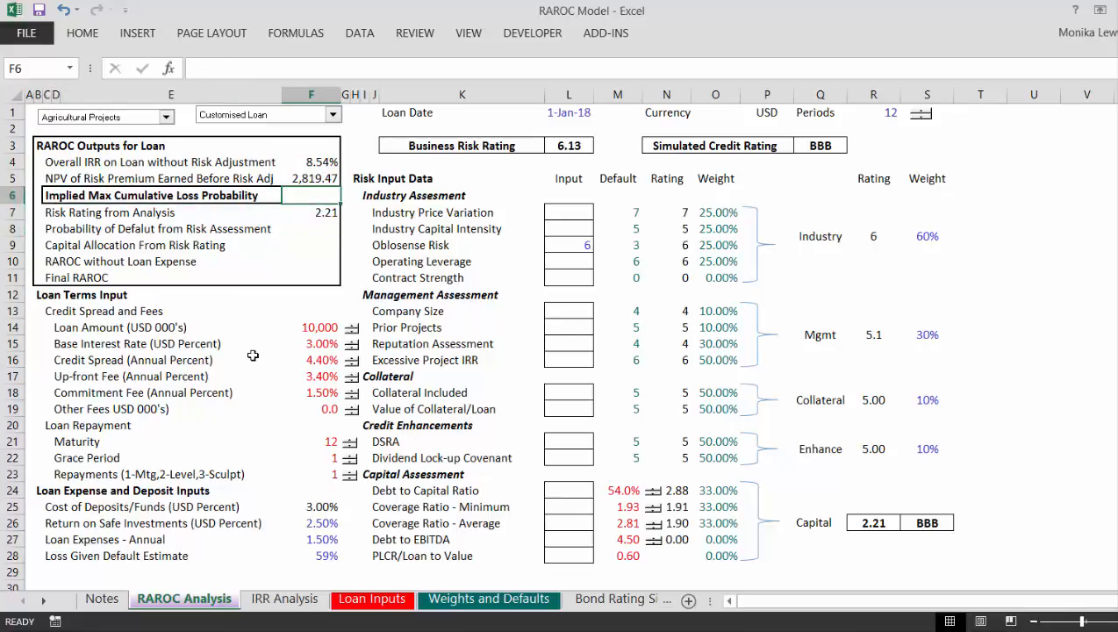
{"action": "key", "text": "Down"}
{"action": "key", "text": "Down"}
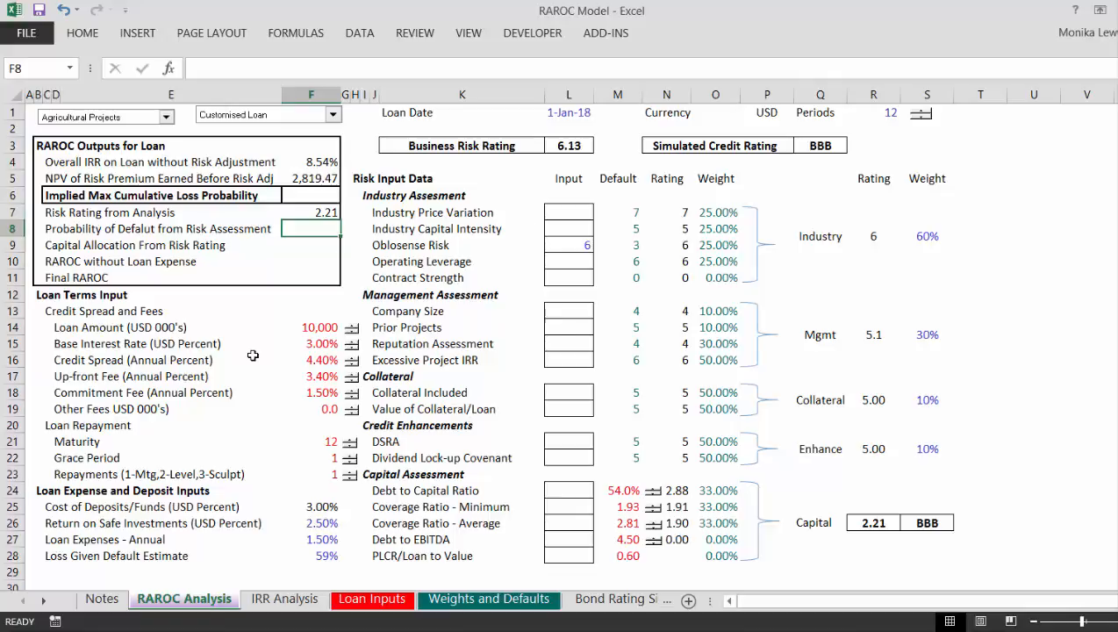
Step: Go back to the Allocation and PD sheet and look along the year headings of the cumulative probability table to year 15
{"action": "key", "text": "ctrl+Page_Down"}
{"action": "key", "text": "ctrl+Page_Down"}
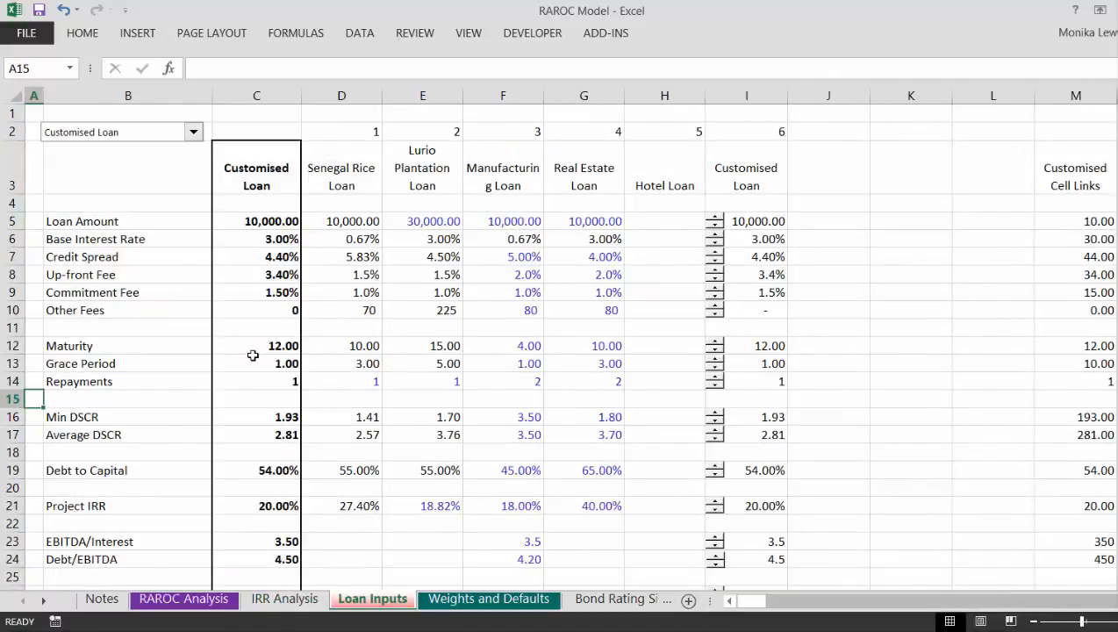
{"action": "key", "text": "ctrl+Page_Down"}
{"action": "key", "text": "ctrl+Page_Down"}
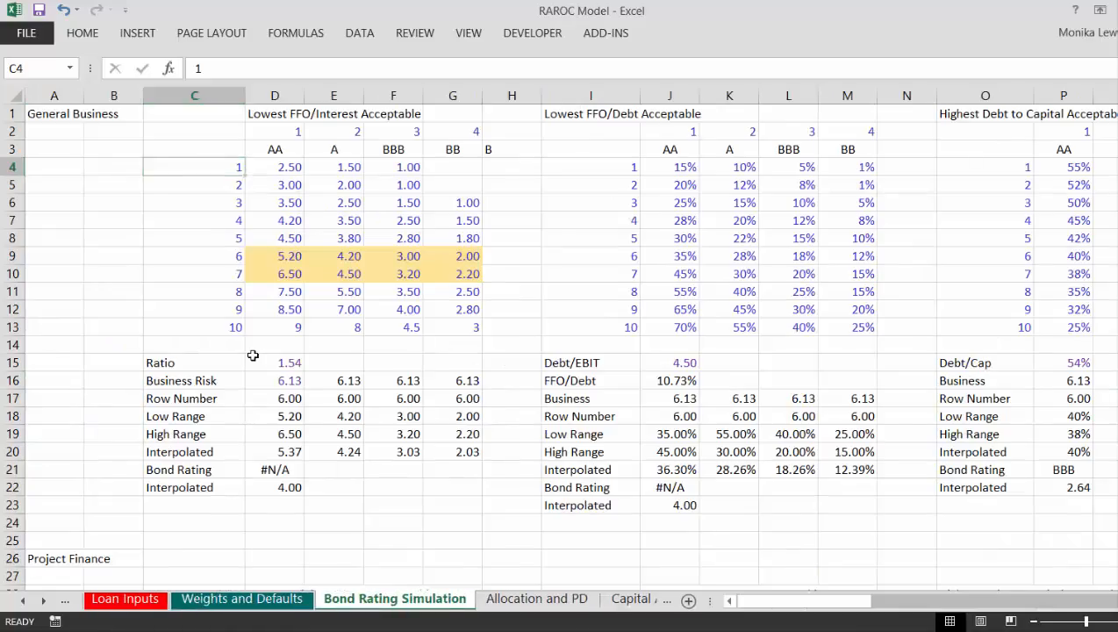
{"action": "key", "text": "ctrl+Page_Down"}
{"action": "key", "text": "Right"}
{"action": "key", "text": "Right"}
{"action": "key", "text": "Right"}
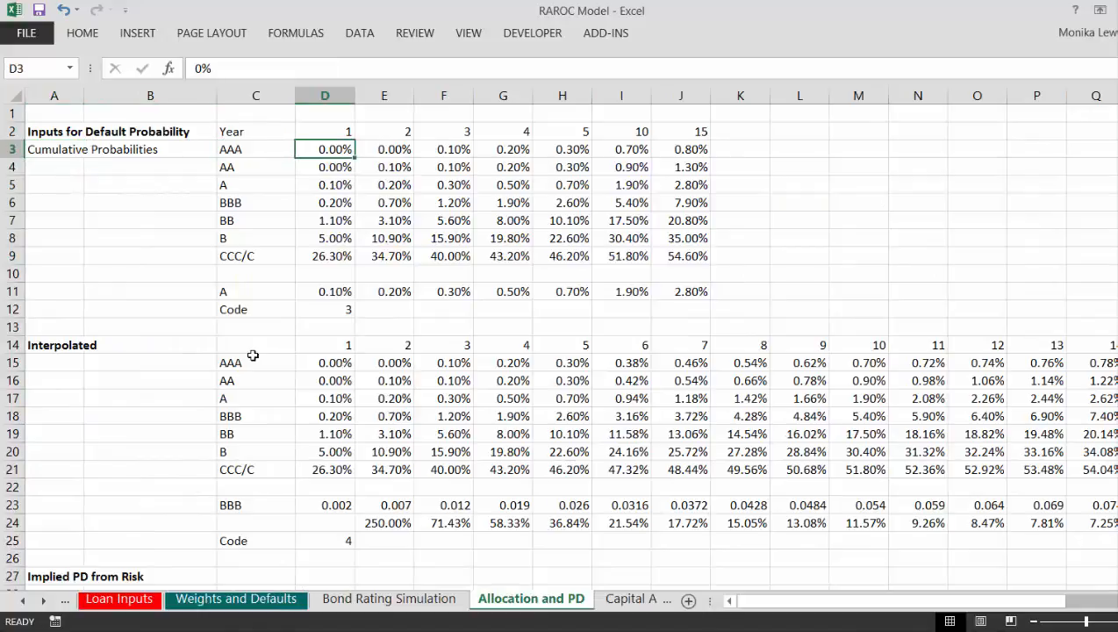
{"action": "key", "text": "Up"}
{"action": "key", "text": "Right"}
{"action": "key", "text": "Right"}
{"action": "key", "text": "Right"}
{"action": "key", "text": "Right"}
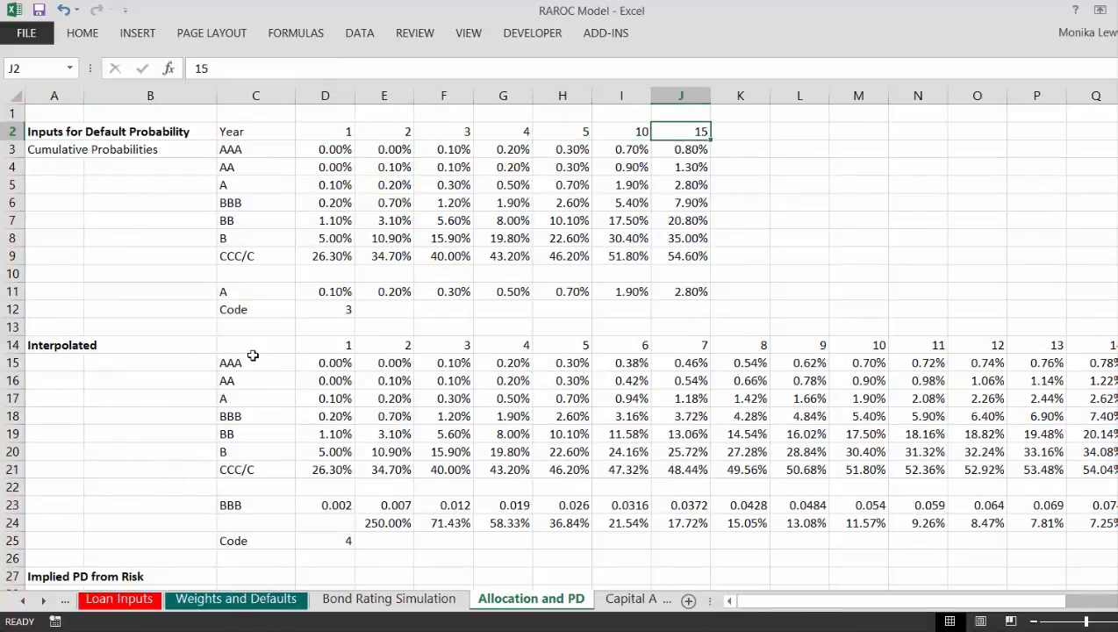
Step: Examine the BB row of the cumulative default probability table across its year columns
{"action": "key", "text": "Down"}
{"action": "key", "text": "Down"}
{"action": "key", "text": "Down"}
{"action": "key", "text": "Down"}
{"action": "key", "text": "Down"}
{"action": "key", "text": "Left"}
{"action": "key", "text": "Left"}
{"action": "key", "text": "Left"}
{"action": "key", "text": "Left"}
{"action": "key", "text": "Left"}
{"action": "key", "text": "Left"}
{"action": "key", "text": "Left"}
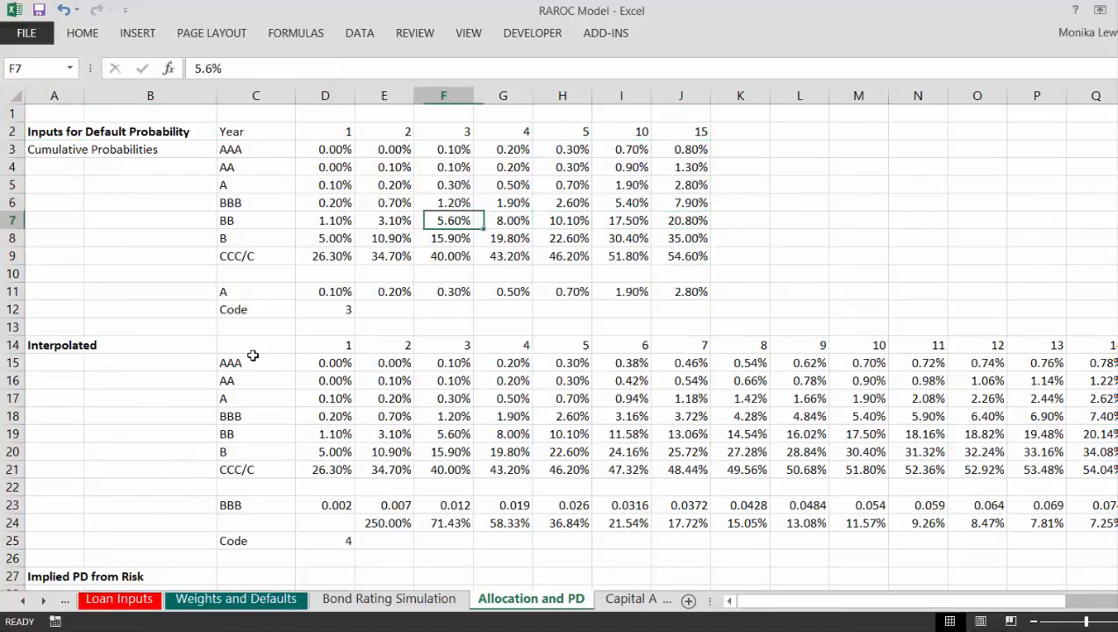
{"action": "key", "text": "Right"}
{"action": "key", "text": "Right"}
{"action": "key", "text": "Right"}
{"action": "key", "text": "Right"}
{"action": "key", "text": "Right"}
{"action": "key", "text": "Right"}
{"action": "key", "text": "Right"}
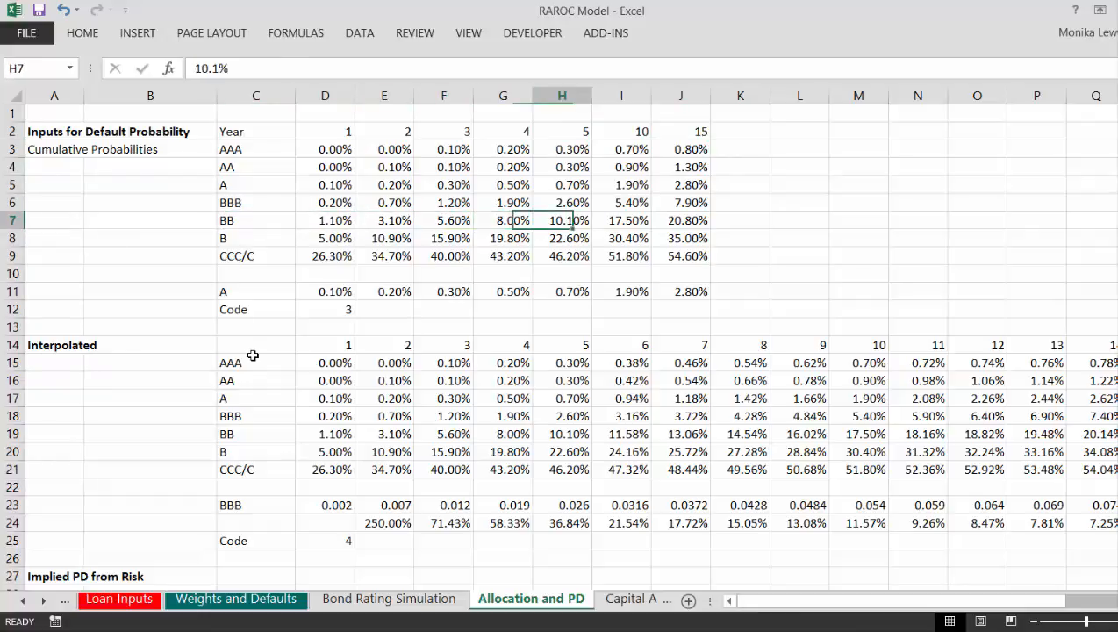
Step: Follow the BBB row of the cumulative default probability table across to its year 15 value
{"action": "key", "text": "Up"}
{"action": "key", "text": "Left"}
{"action": "key", "text": "Left"}
{"action": "key", "text": "Left"}
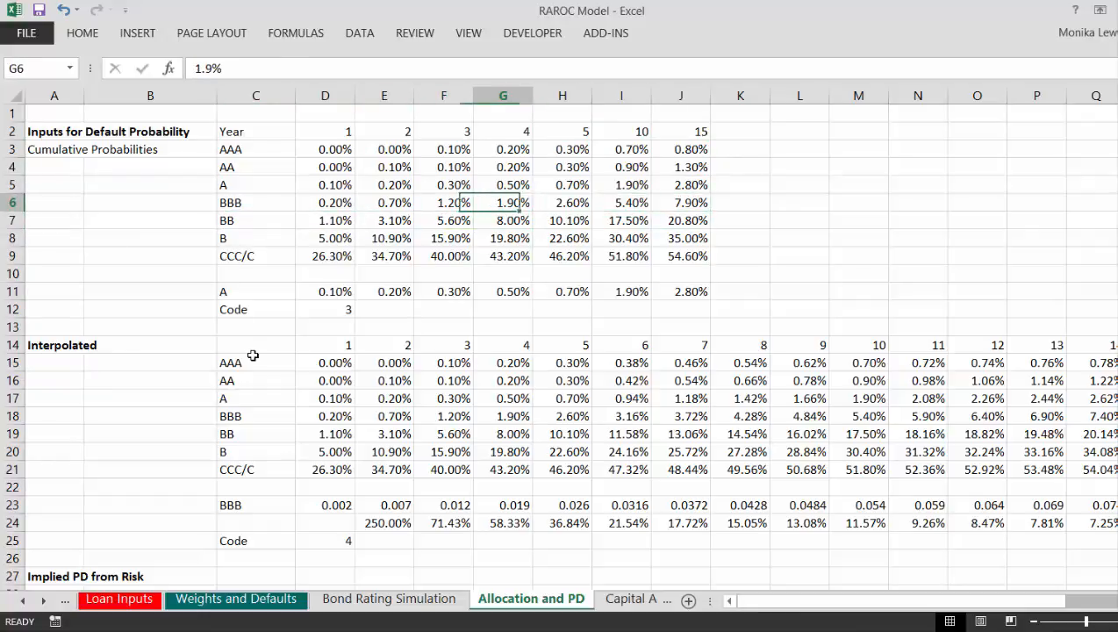
{"action": "key", "text": "Right"}
{"action": "key", "text": "Right"}
{"action": "key", "text": "Right"}
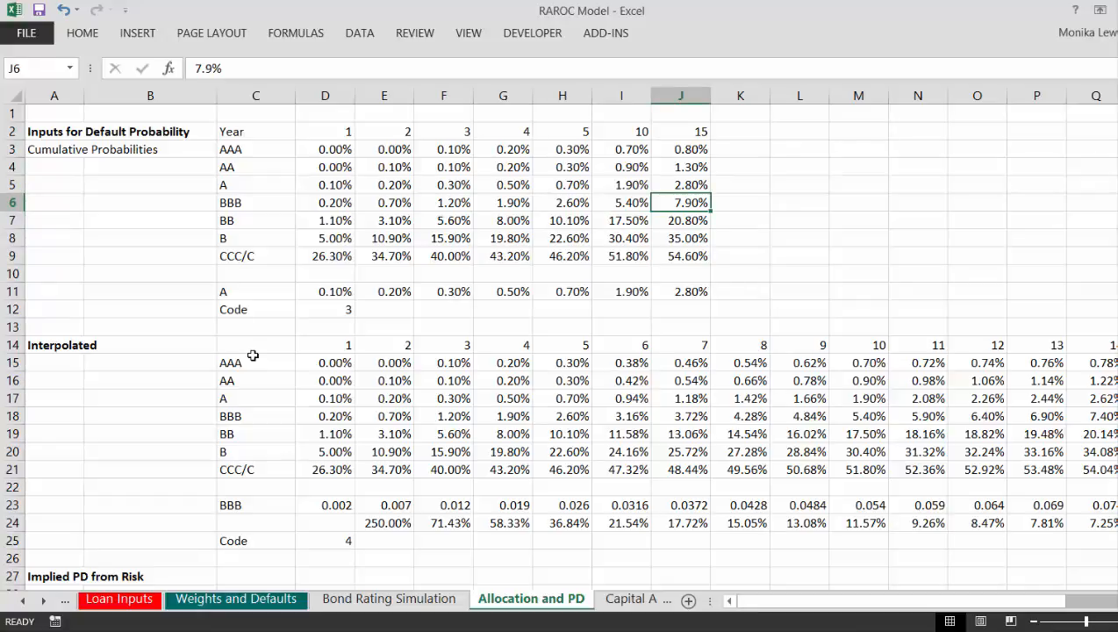
Step: Return to the RAROC Analysis sheet to view the Probability of Default from Risk Assessment output
{"action": "key", "text": "ctrl+Page_Up"}
{"action": "key", "text": "ctrl+Page_Up"}
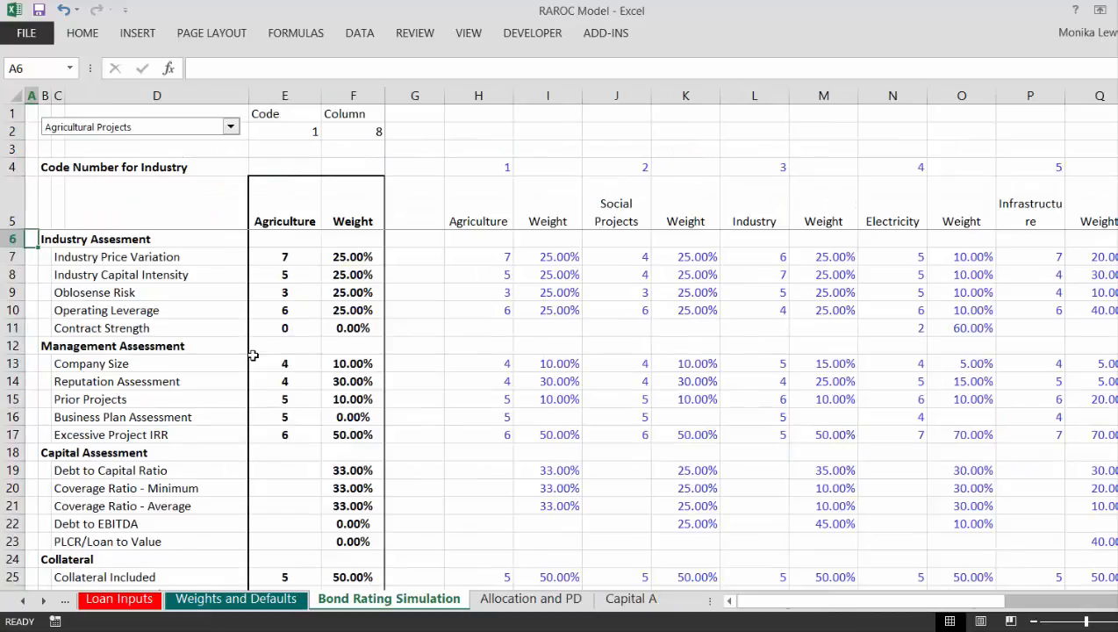
{"action": "key", "text": "ctrl+Page_Up"}
{"action": "key", "text": "ctrl+Page_Up"}
{"action": "key", "text": "ctrl+Page_Up"}
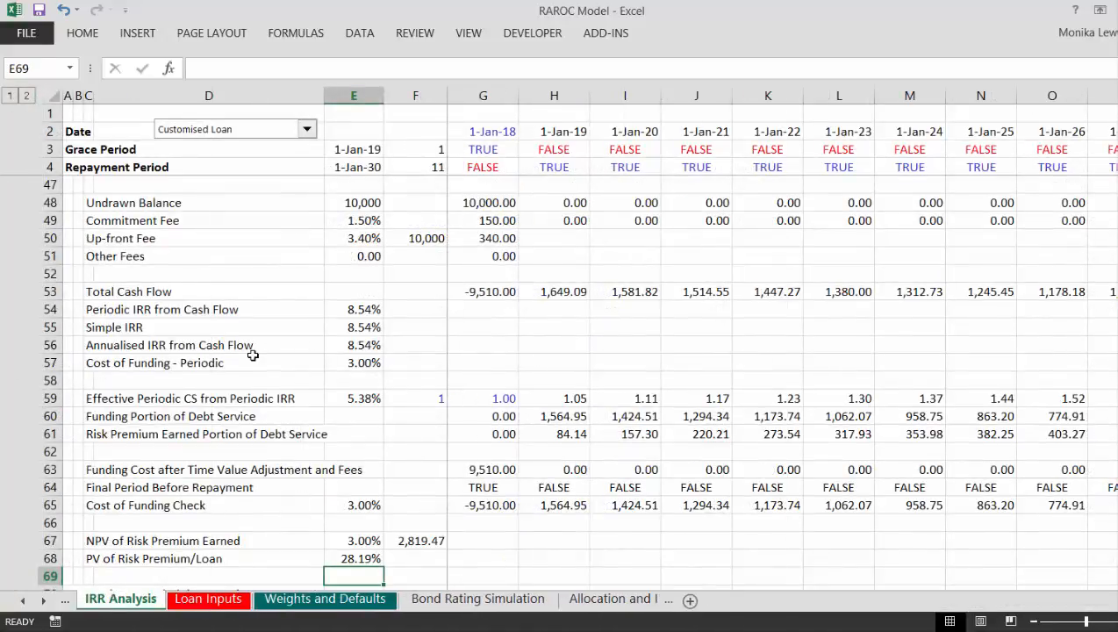
{"action": "key", "text": "ctrl+Page_Up"}
{"action": "key", "text": "ctrl+Page_Down"}
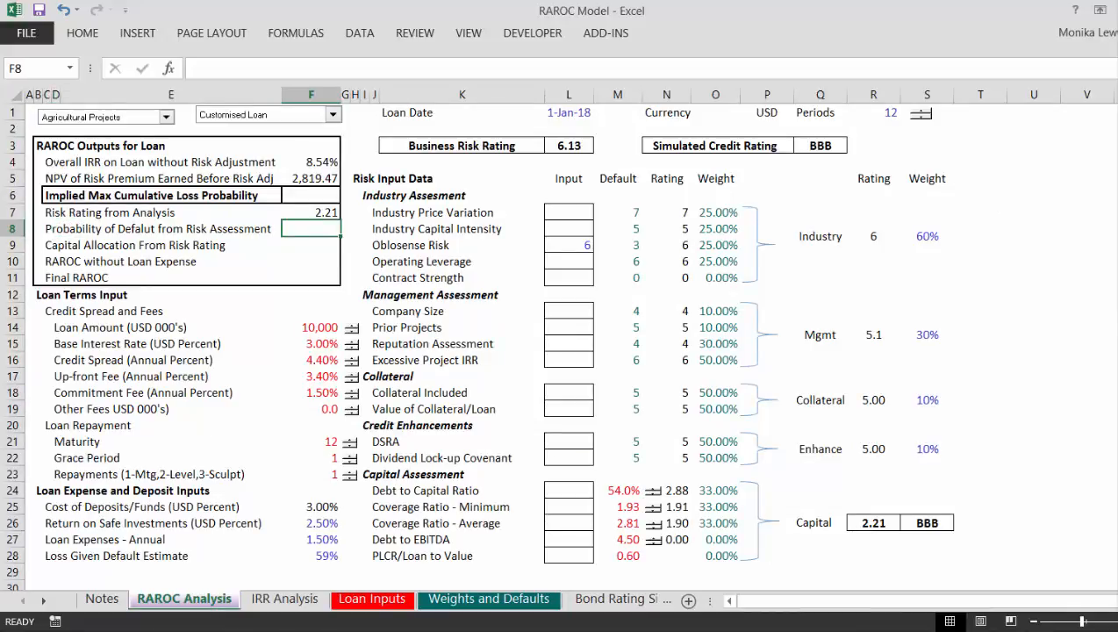
Step: Switch to the browser and look through the edbodmer wiki home page for the Financial Models and Analysis of Banks entry
{"action": "mouse_move", "coordinate": [396, 630]}
{"action": "left_click", "coordinate": [395, 552]}
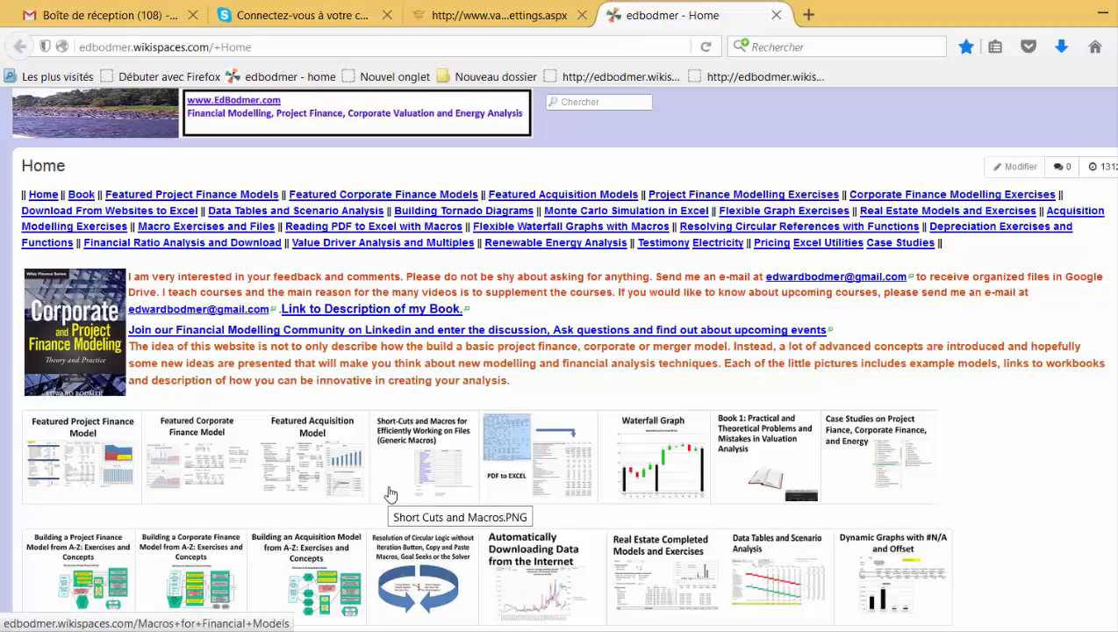
{"action": "scroll", "coordinate": [390, 494], "scroll_direction": "down", "scroll_amount": 5}
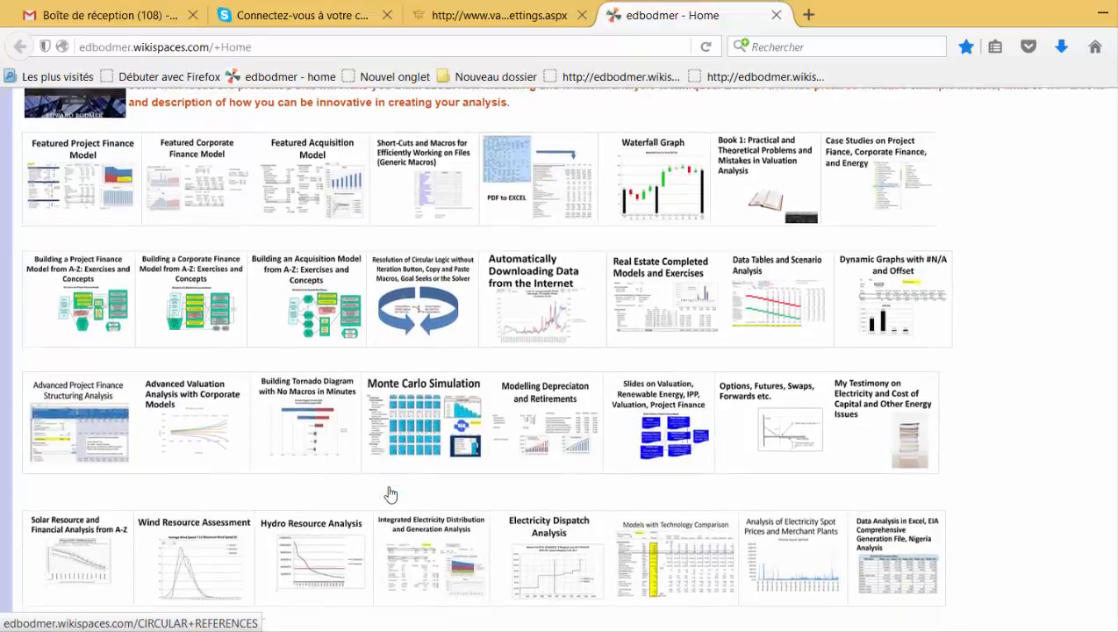
{"action": "scroll", "coordinate": [390, 494], "scroll_direction": "down", "scroll_amount": 2}
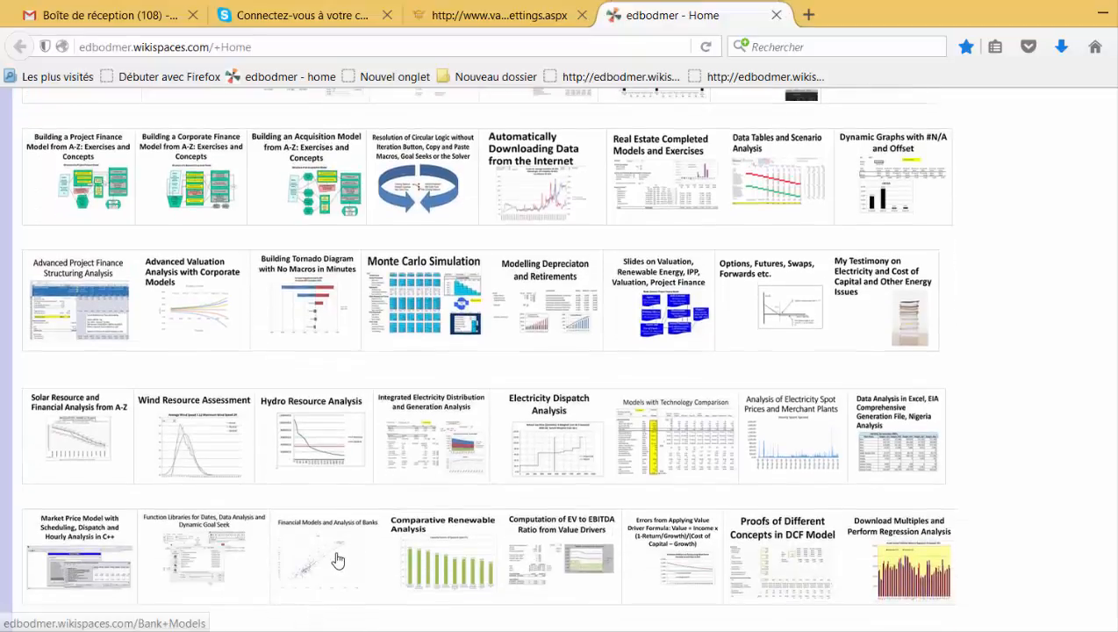
{"action": "scroll", "coordinate": [338, 560], "scroll_direction": "up", "scroll_amount": 7}
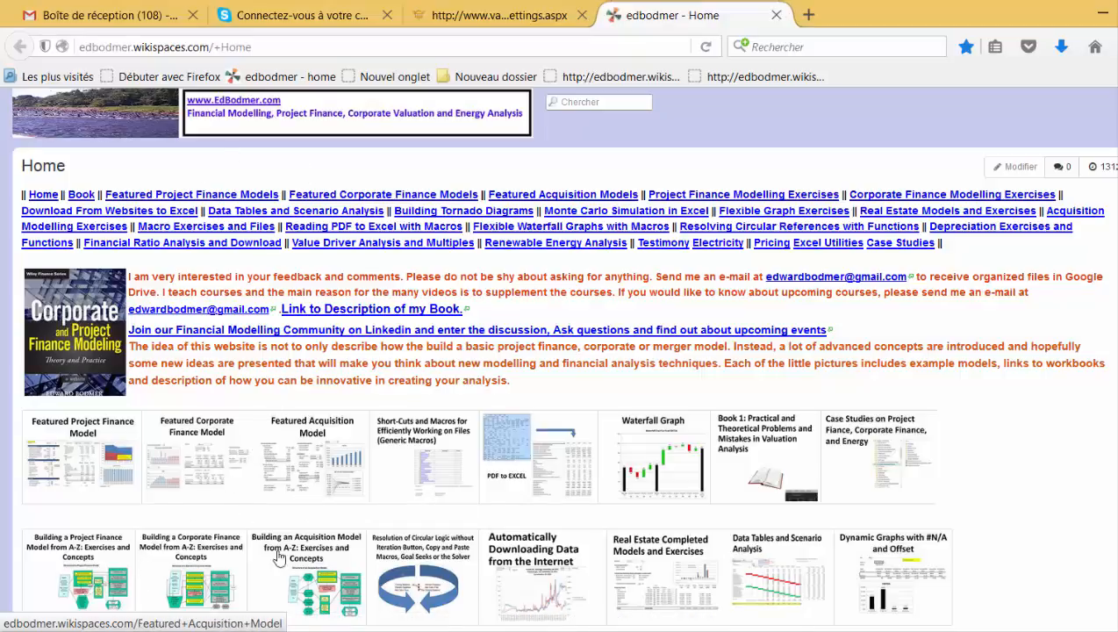
Step: Switch back to the RAROC Model workbook in Excel and look between the RAROC Analysis and IRR Analysis sheets
{"action": "left_click", "coordinate": [561, 630]}
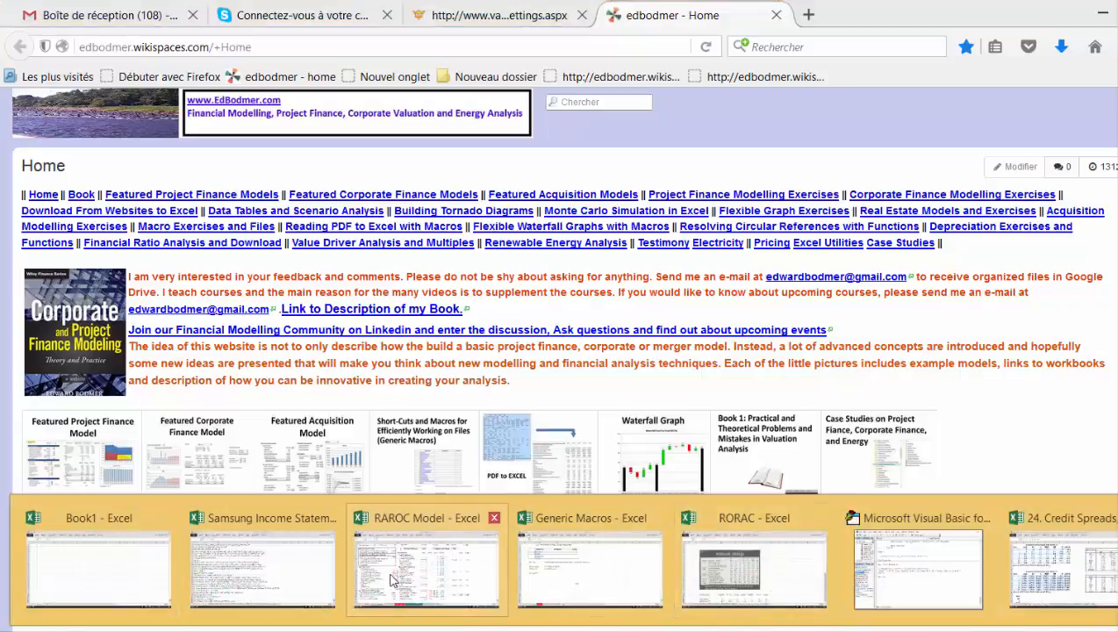
{"action": "left_click", "coordinate": [374, 596]}
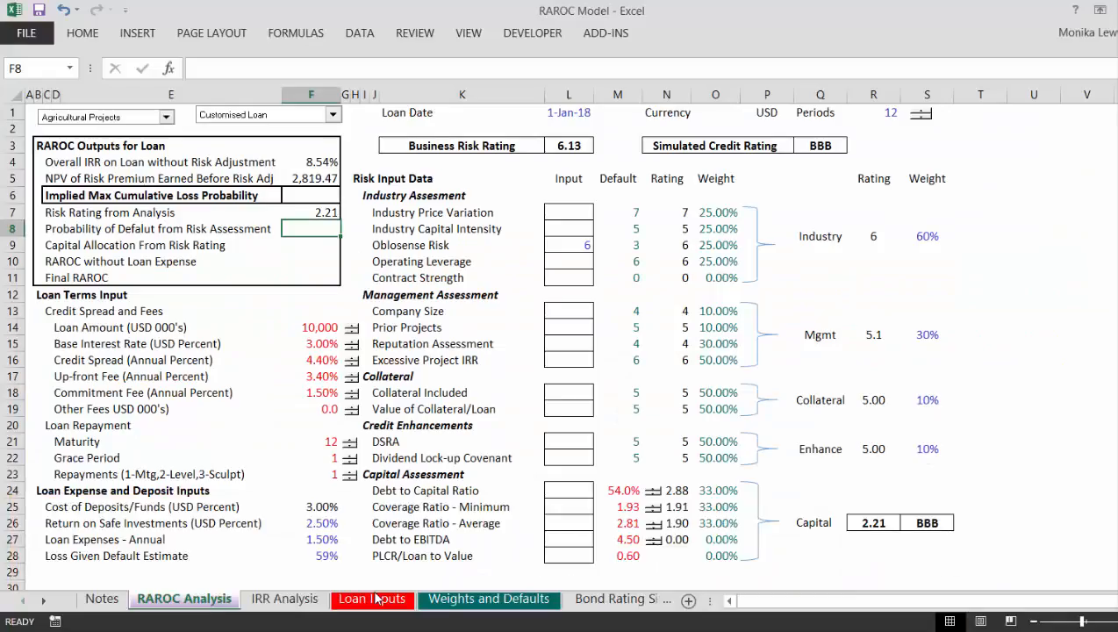
{"action": "key", "text": "Down"}
{"action": "key", "text": "Down"}
{"action": "key", "text": "Up"}
{"action": "key", "text": "ctrl+Page_Down"}
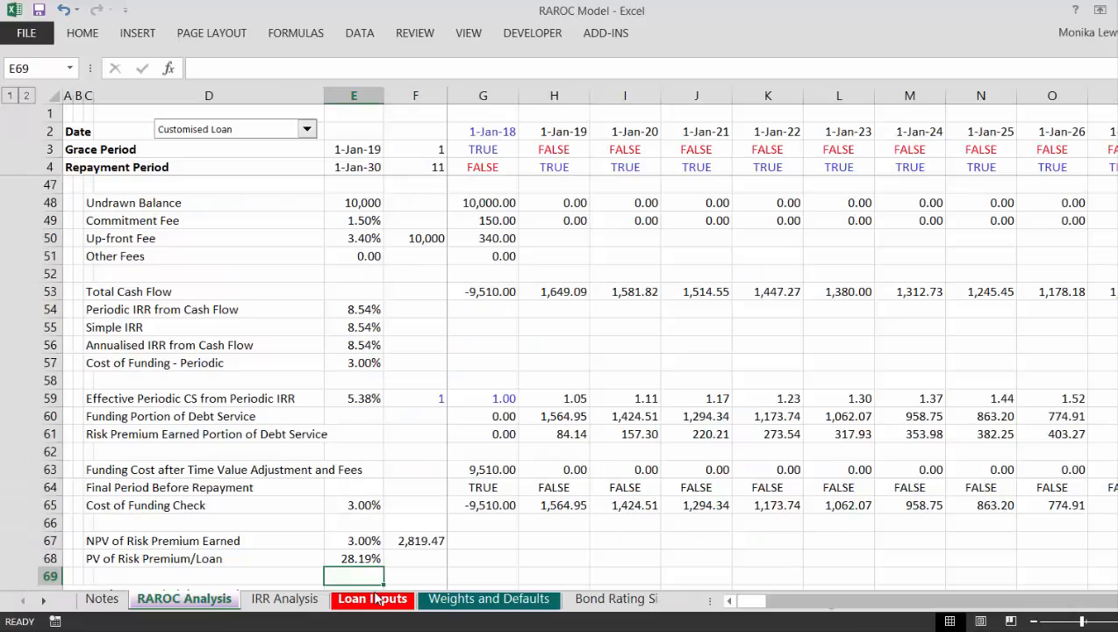
{"action": "key", "text": "ctrl+Page_Up"}
{"action": "key", "text": "ctrl+Page_Down"}
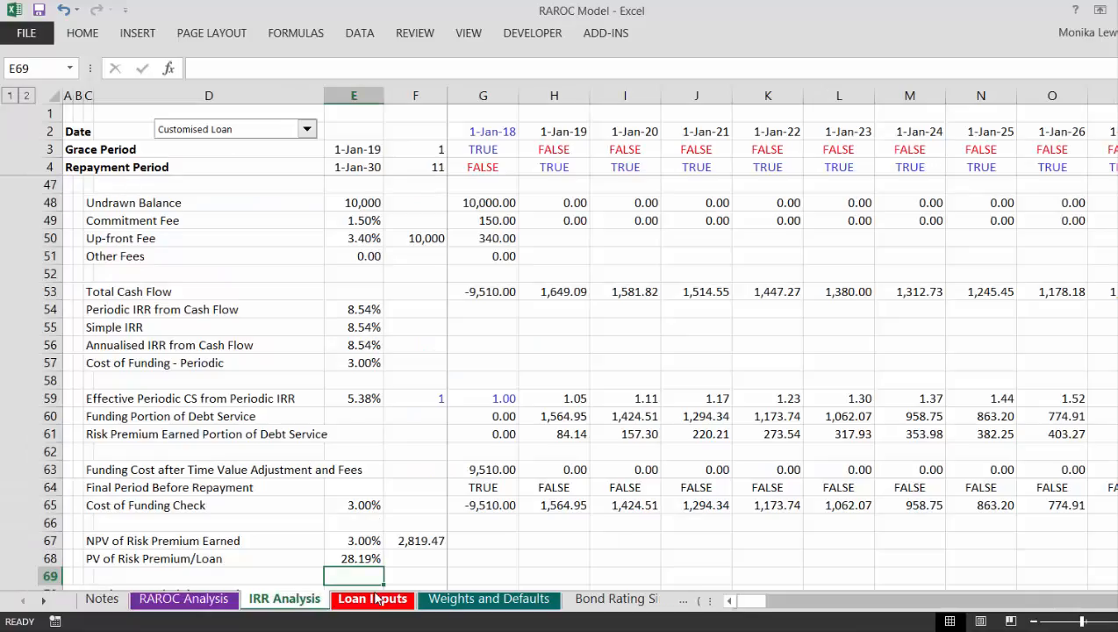
{"action": "key", "text": "ctrl+Page_Up"}
Step: Inspect the Capital Allocation From Risk Rating output in row 9 and the default probability output above it
{"action": "key", "text": "Down"}
{"action": "key", "text": "Left"}
{"action": "key", "text": "Left"}
{"action": "key", "text": "Left"}
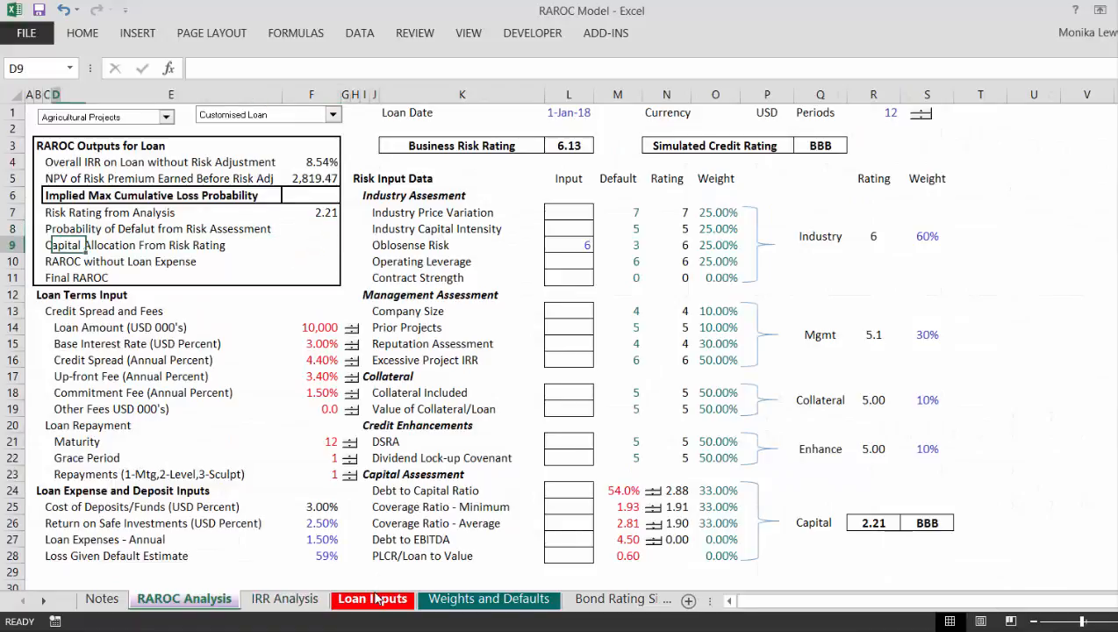
{"action": "key", "text": "Right"}
{"action": "key", "text": "Right"}
{"action": "key", "text": "Right"}
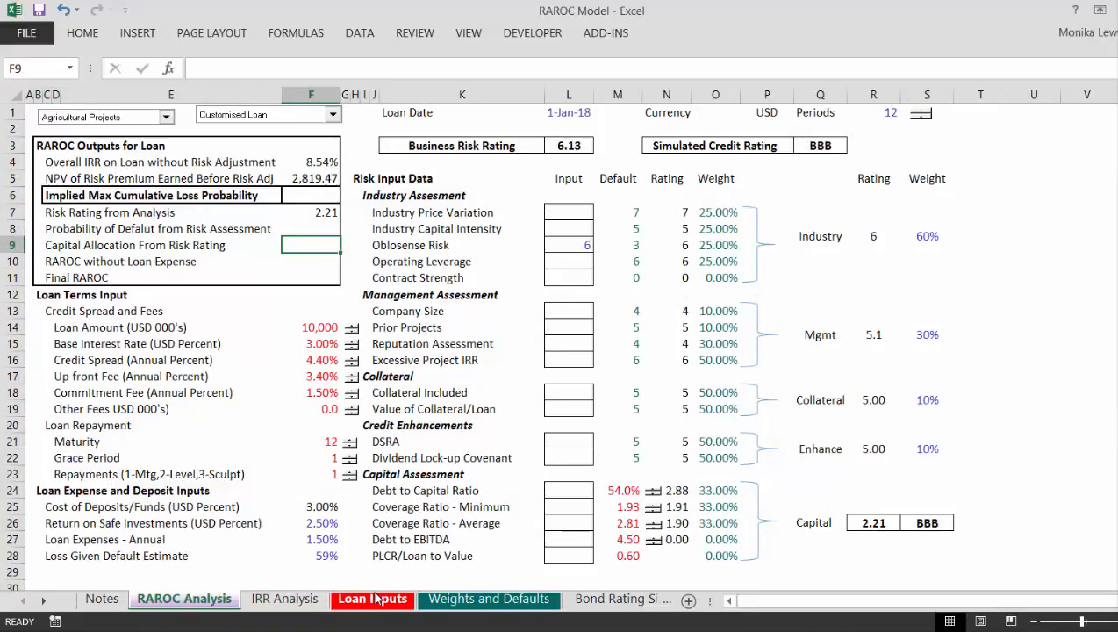
{"action": "key", "text": "Up"}
{"action": "key", "text": "Up"}
{"action": "key", "text": "Down"}
{"action": "key", "text": "Down"}
Step: Go through the workbook's sheets to the Capital Allocation sheet
{"action": "key", "text": "ctrl+6"}
{"action": "key", "text": "ctrl+Page_Down"}
{"action": "key", "text": "ctrl+Page_Down"}
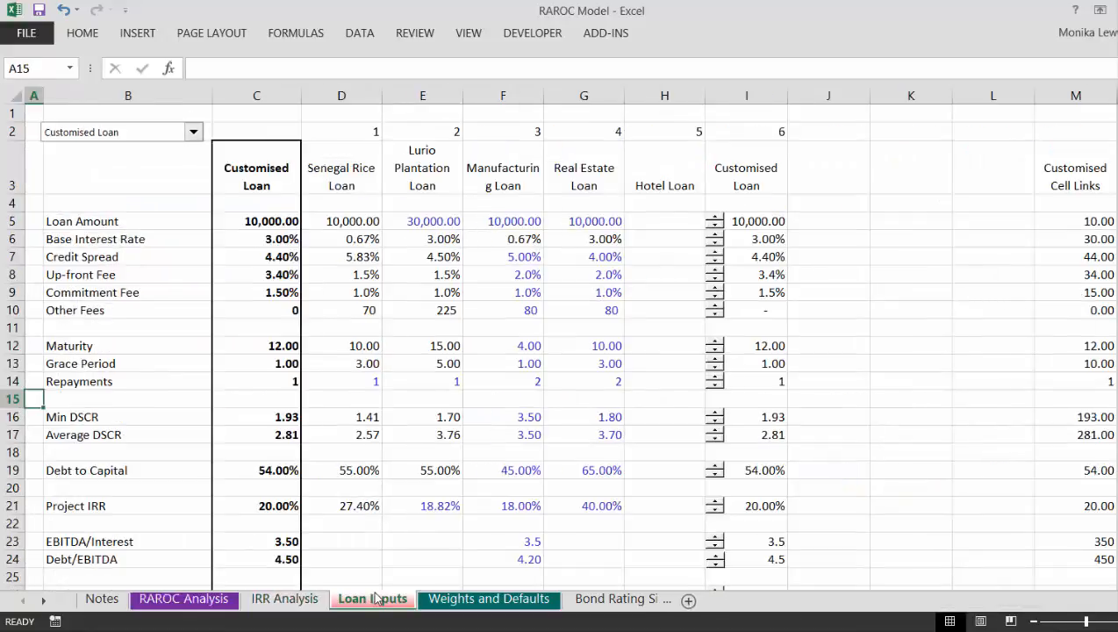
{"action": "key", "text": "ctrl+Page_Down"}
{"action": "key", "text": "ctrl+Page_Down"}
{"action": "key", "text": "ctrl+Page_Down"}
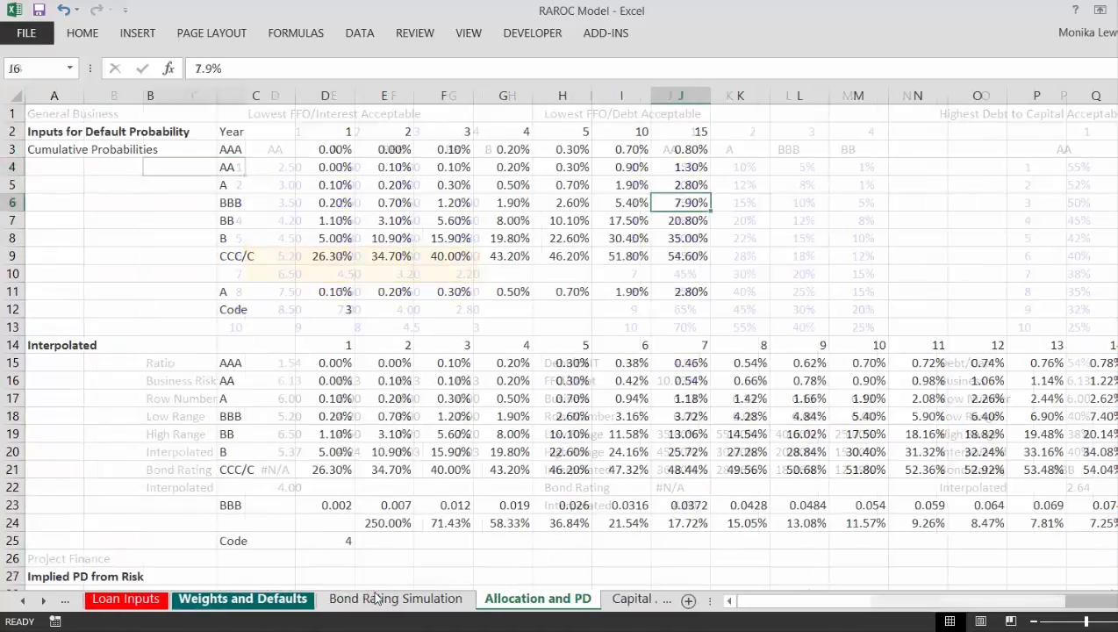
{"action": "key", "text": "ctrl+Page_Down"}
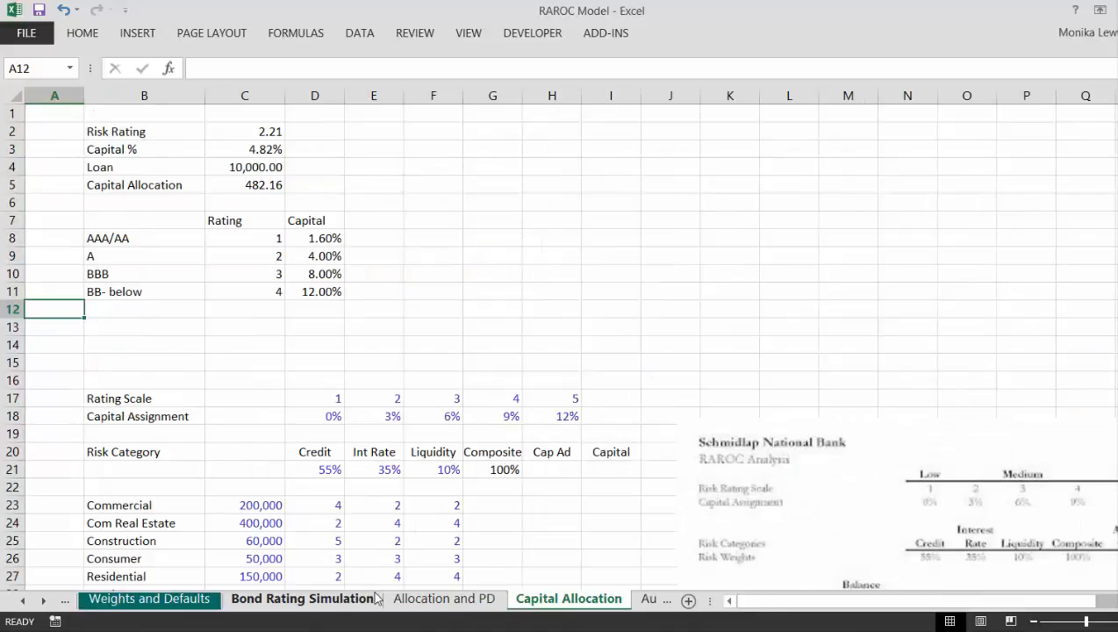
{"action": "key", "text": "ctrl+Page_Up"}
{"action": "key", "text": "ctrl+Page_Down"}
Step: Examine the capital allocation summary and the table of capital percentages by rating at the top of the sheet
{"action": "key", "text": "Up"}
{"action": "key", "text": "Up"}
{"action": "key", "text": "Up"}
{"action": "key", "text": "Up"}
{"action": "key", "text": "Up"}
{"action": "key", "text": "Down"}
{"action": "key", "text": "Down"}
{"action": "key", "text": "Down"}
{"action": "key", "text": "Down"}
{"action": "key", "text": "Down"}
{"action": "key", "text": "Down"}
{"action": "key", "text": "Down"}
{"action": "key", "text": "Down"}
{"action": "key", "text": "Down"}
{"action": "key", "text": "Down"}
{"action": "key", "text": "Down"}
{"action": "key", "text": "Down"}
{"action": "key", "text": "Down"}
{"action": "key", "text": "Down"}
{"action": "key", "text": "Down"}
{"action": "key", "text": "Down"}
{"action": "key", "text": "Down"}
{"action": "key", "text": "Down"}
{"action": "key", "text": "Down"}
{"action": "key", "text": "Down"}
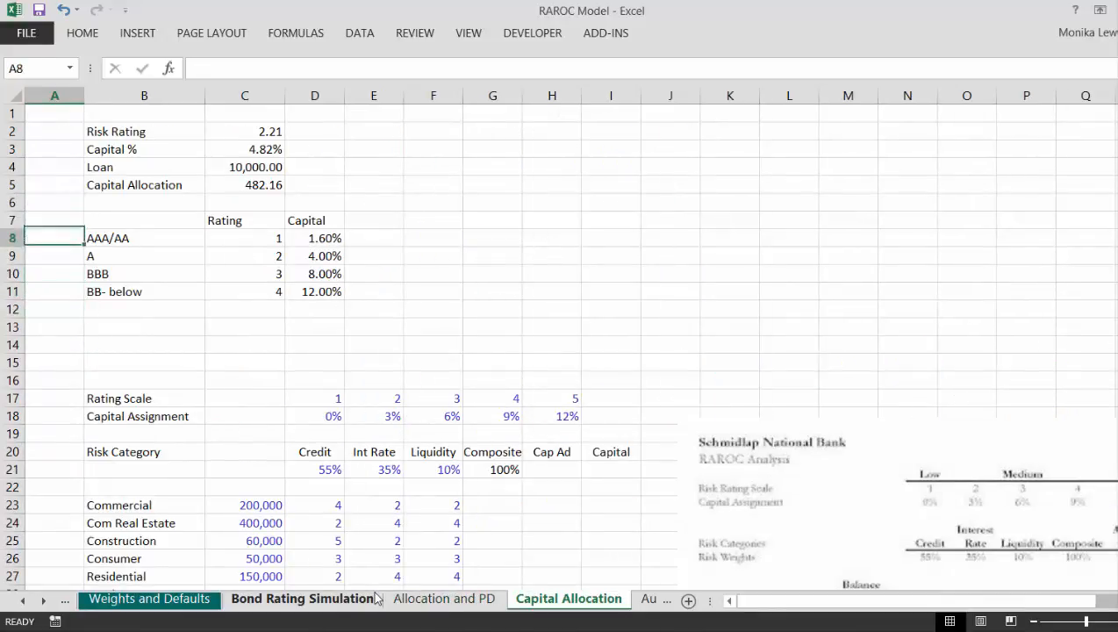
Step: Review the standardised risk weight, specific risk capital charge and S&P default rate tables further down the Capital Allocation sheet
{"action": "key", "text": "Down"}
{"action": "key", "text": "Down"}
{"action": "key", "text": "Down"}
{"action": "key", "text": "Down"}
{"action": "key", "text": "Down"}
{"action": "key", "text": "Down"}
{"action": "key", "text": "Down"}
{"action": "key", "text": "Down"}
{"action": "key", "text": "Down"}
{"action": "key", "text": "Down"}
{"action": "key", "text": "Down"}
{"action": "key", "text": "Down"}
{"action": "key", "text": "Down"}
{"action": "key", "text": "Down"}
{"action": "key", "text": "Down"}
{"action": "key", "text": "Down"}
{"action": "key", "text": "Down"}
{"action": "key", "text": "Down"}
{"action": "key", "text": "Down"}
{"action": "key", "text": "Down"}
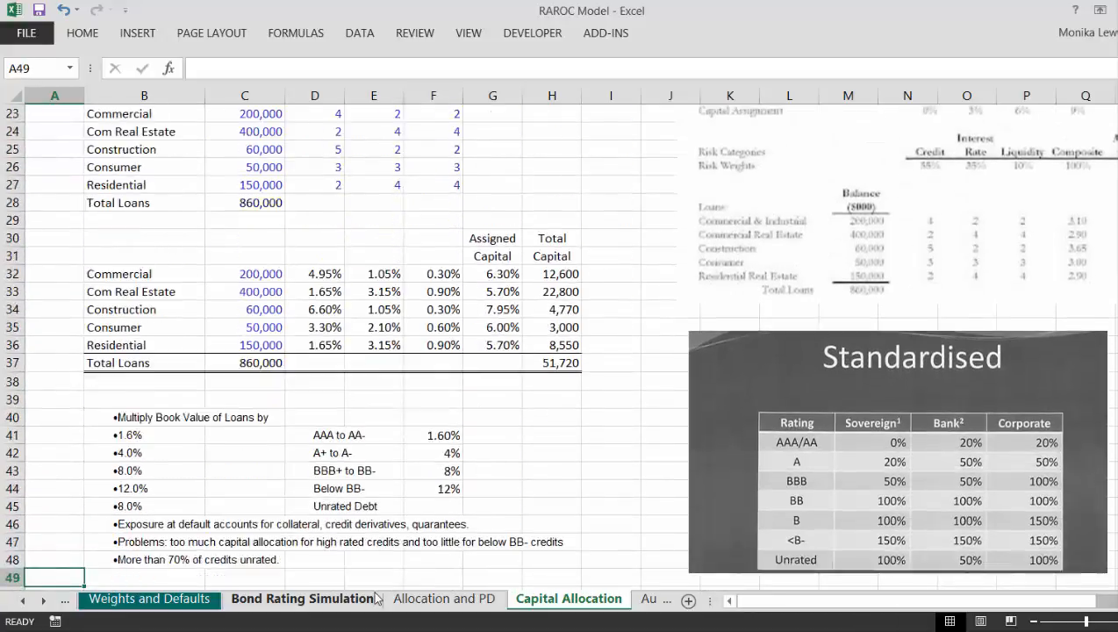
{"action": "key", "text": "Down"}
{"action": "key", "text": "Down"}
{"action": "key", "text": "Down"}
{"action": "key", "text": "Down"}
{"action": "key", "text": "Down"}
{"action": "key", "text": "Down"}
{"action": "key", "text": "Down"}
{"action": "key", "text": "Down"}
{"action": "key", "text": "Down"}
{"action": "key", "text": "Down"}
{"action": "key", "text": "Down"}
{"action": "key", "text": "Down"}
{"action": "key", "text": "Down"}
{"action": "key", "text": "Down"}
{"action": "key", "text": "Down"}
{"action": "key", "text": "Down"}
{"action": "key", "text": "Down"}
{"action": "key", "text": "Down"}
{"action": "key", "text": "Down"}
{"action": "key", "text": "Down"}
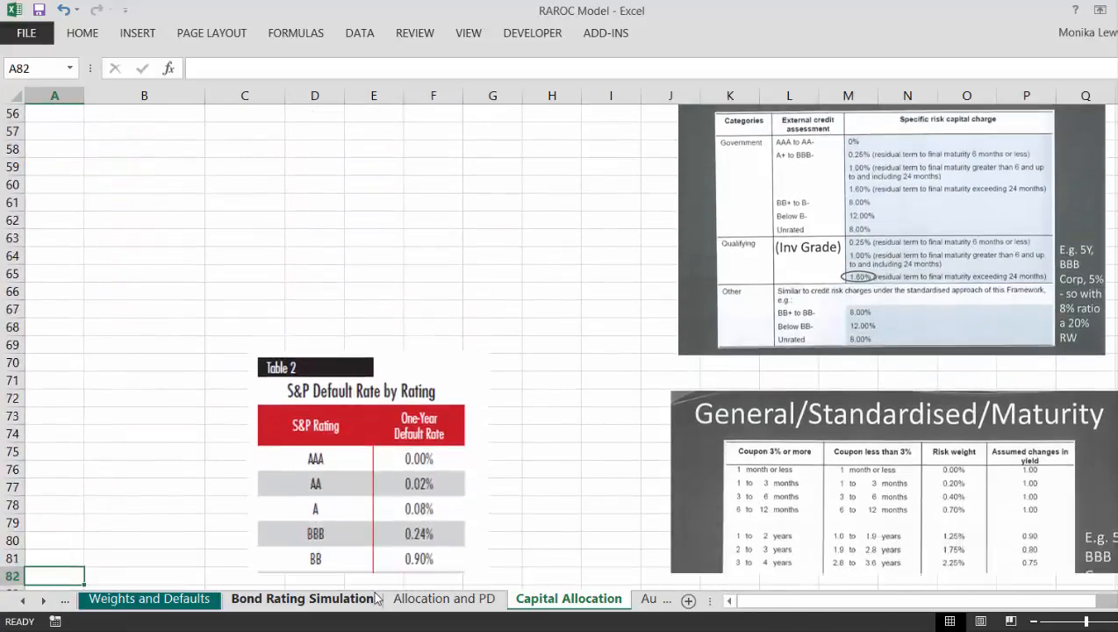
{"action": "key", "text": "Up"}
{"action": "key", "text": "Up"}
{"action": "key", "text": "Up"}
{"action": "key", "text": "Up"}
{"action": "key", "text": "Up"}
{"action": "key", "text": "Up"}
{"action": "key", "text": "Up"}
{"action": "key", "text": "Up"}
{"action": "key", "text": "Up"}
{"action": "key", "text": "Up"}
{"action": "key", "text": "Up"}
{"action": "key", "text": "Up"}
{"action": "key", "text": "Up"}
{"action": "key", "text": "Up"}
{"action": "key", "text": "Up"}
{"action": "key", "text": "Up"}
{"action": "key", "text": "Up"}
{"action": "key", "text": "Up"}
{"action": "key", "text": "Up"}
{"action": "key", "text": "Up"}
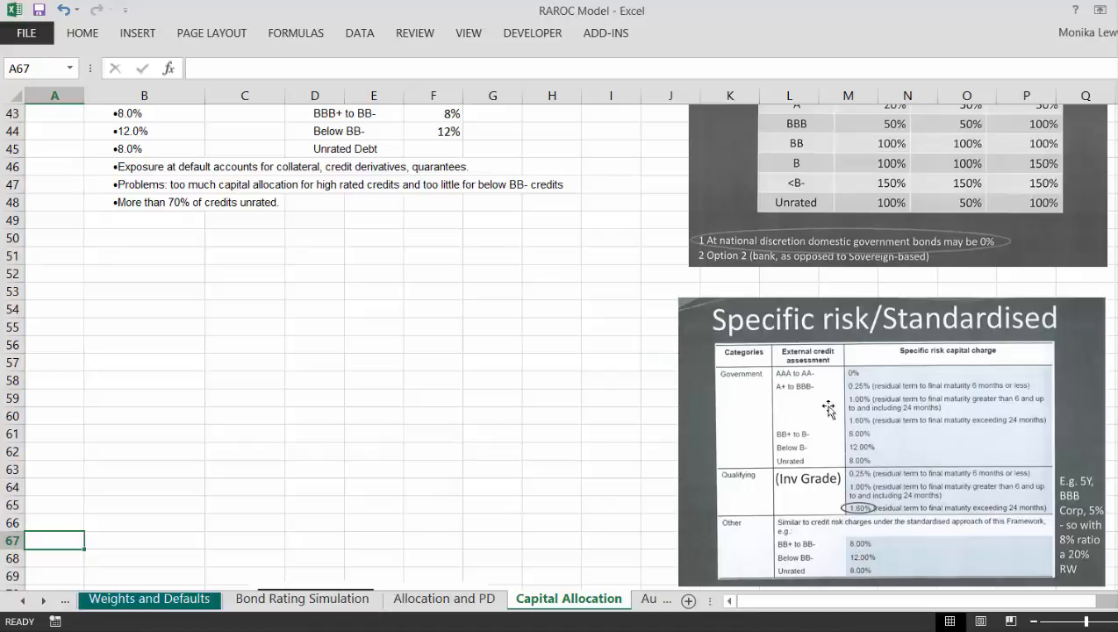
Step: Review the capital allocation notes below the loan tables, then go back up to the Risk Rating and Capital % summary
{"action": "left_click", "coordinate": [552, 207]}
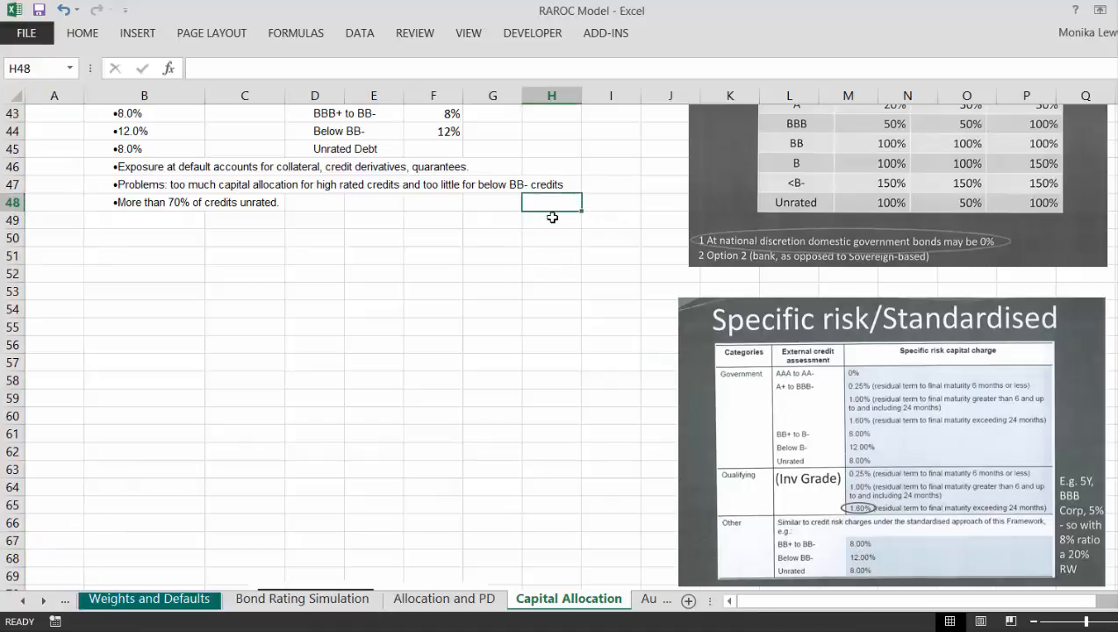
{"action": "key", "text": "Up"}
{"action": "key", "text": "Up"}
{"action": "key", "text": "Up"}
{"action": "key", "text": "Up"}
{"action": "key", "text": "Up"}
{"action": "key", "text": "Up"}
{"action": "key", "text": "Up"}
{"action": "key", "text": "Up"}
{"action": "key", "text": "Up"}
{"action": "key", "text": "Up"}
{"action": "key", "text": "Up"}
{"action": "key", "text": "Up"}
{"action": "key", "text": "Up"}
{"action": "key", "text": "Up"}
{"action": "key", "text": "Up"}
{"action": "key", "text": "Up"}
{"action": "key", "text": "Up"}
{"action": "key", "text": "Up"}
{"action": "key", "text": "Up"}
{"action": "key", "text": "Up"}
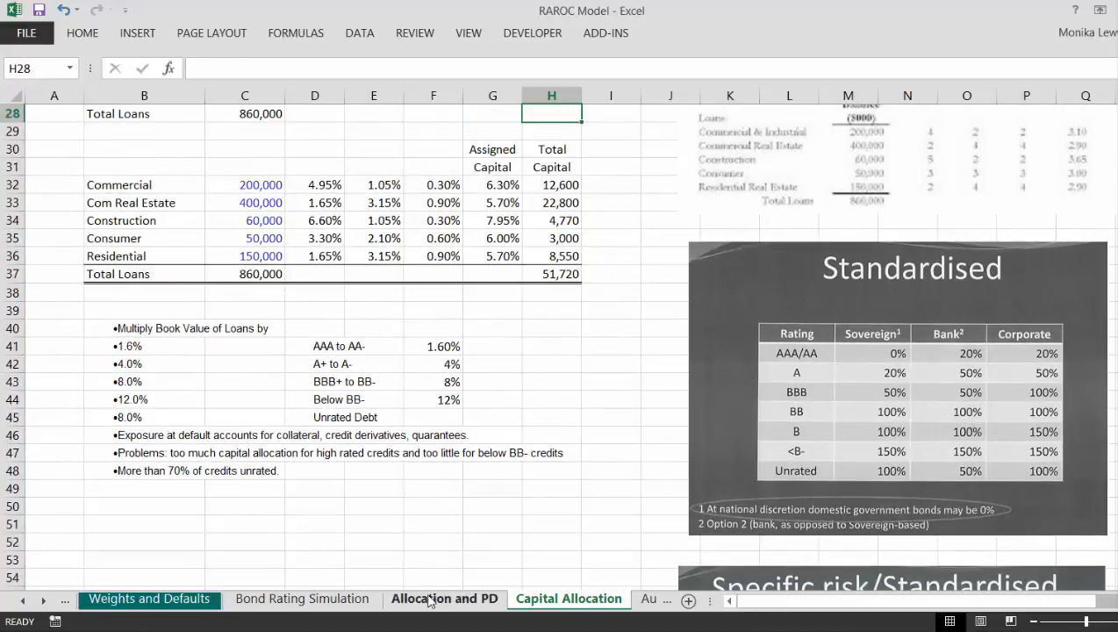
{"action": "key", "text": "Up"}
{"action": "key", "text": "Up"}
{"action": "key", "text": "Up"}
{"action": "key", "text": "Up"}
{"action": "key", "text": "Up"}
{"action": "key", "text": "Up"}
{"action": "key", "text": "Up"}
{"action": "key", "text": "Up"}
{"action": "key", "text": "Up"}
{"action": "key", "text": "Up"}
{"action": "key", "text": "Up"}
{"action": "key", "text": "Up"}
{"action": "key", "text": "Up"}
{"action": "key", "text": "Up"}
{"action": "key", "text": "Up"}
{"action": "key", "text": "Up"}
{"action": "key", "text": "Up"}
{"action": "key", "text": "Up"}
{"action": "key", "text": "Up"}
{"action": "key", "text": "Up"}
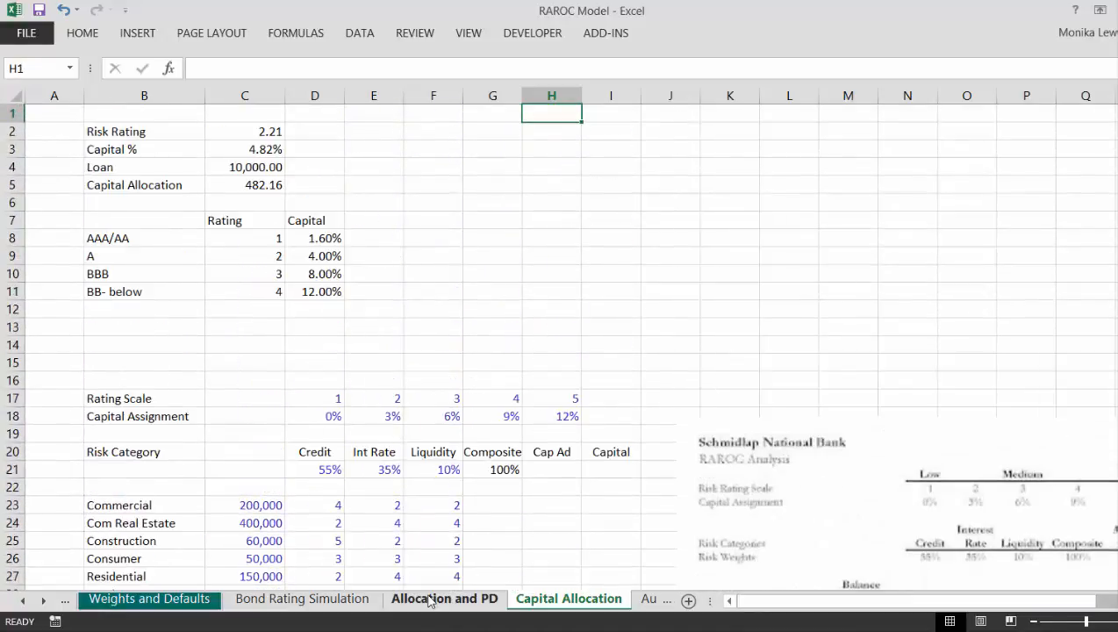
{"action": "key", "text": "Down"}
{"action": "key", "text": "Down"}
{"action": "key", "text": "Down"}
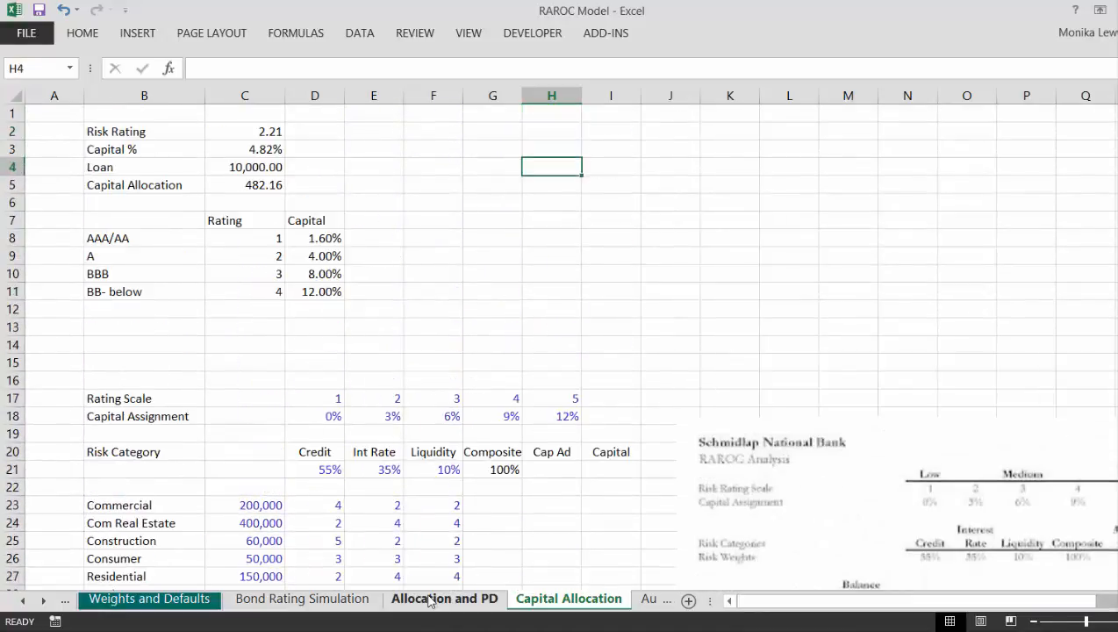
Step: Go back from the Capital Allocation sheet to the RAROC Analysis sheet
{"action": "key", "text": "ctrl+Page_Up"}
{"action": "key", "text": "ctrl+Page_Up"}
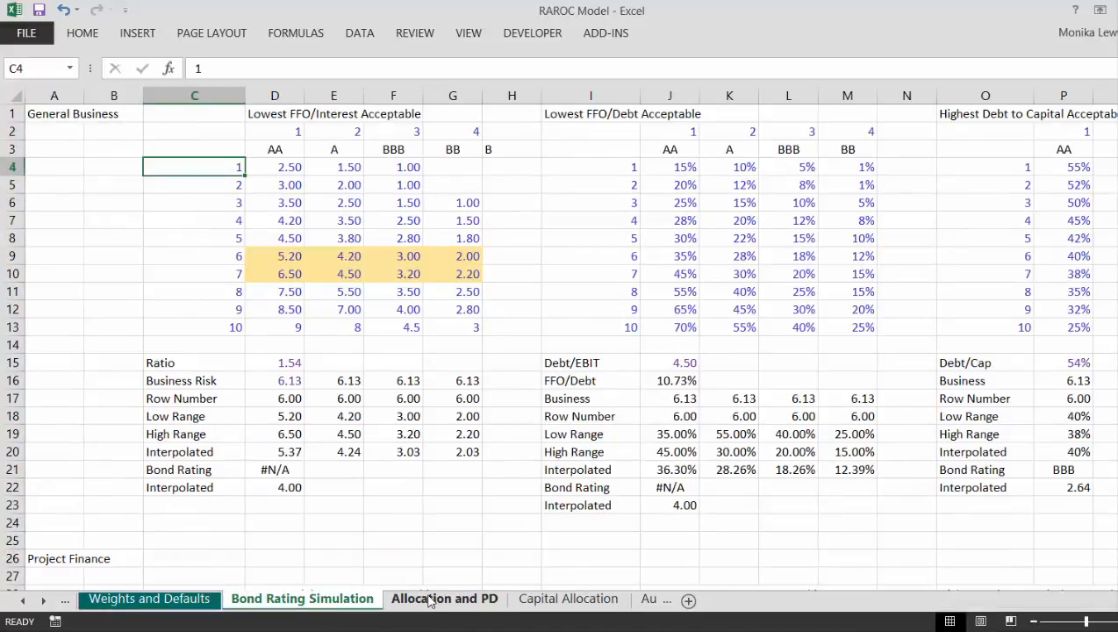
{"action": "key", "text": "ctrl+Page_Up"}
{"action": "key", "text": "ctrl+Page_Up"}
{"action": "key", "text": "ctrl+Page_Up"}
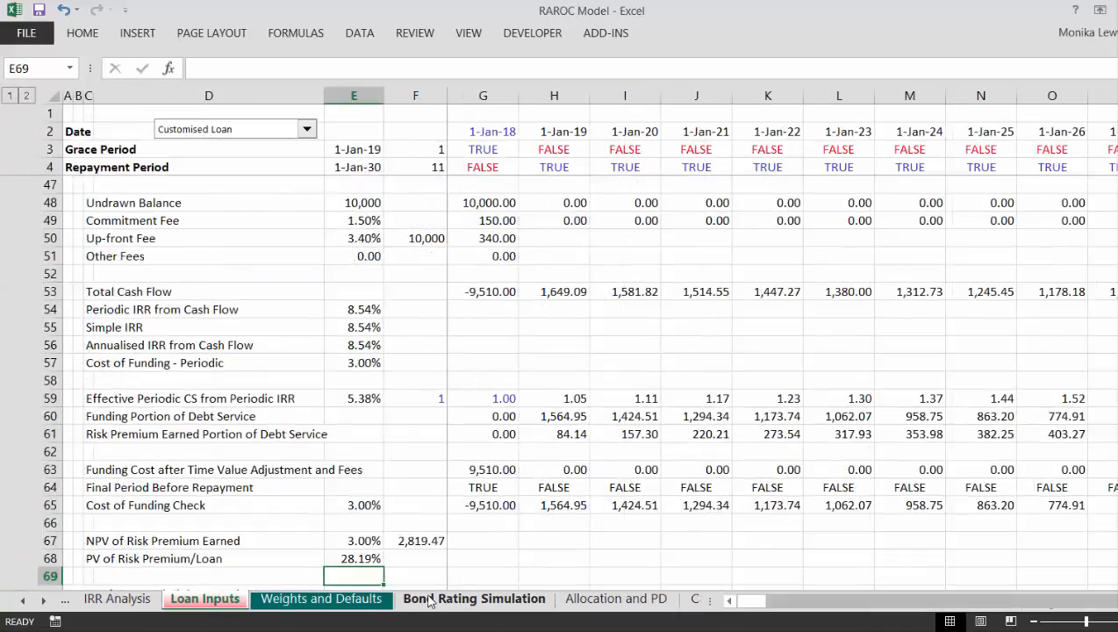
{"action": "key", "text": "ctrl+Page_Up"}
{"action": "key", "text": "ctrl+Page_Up"}
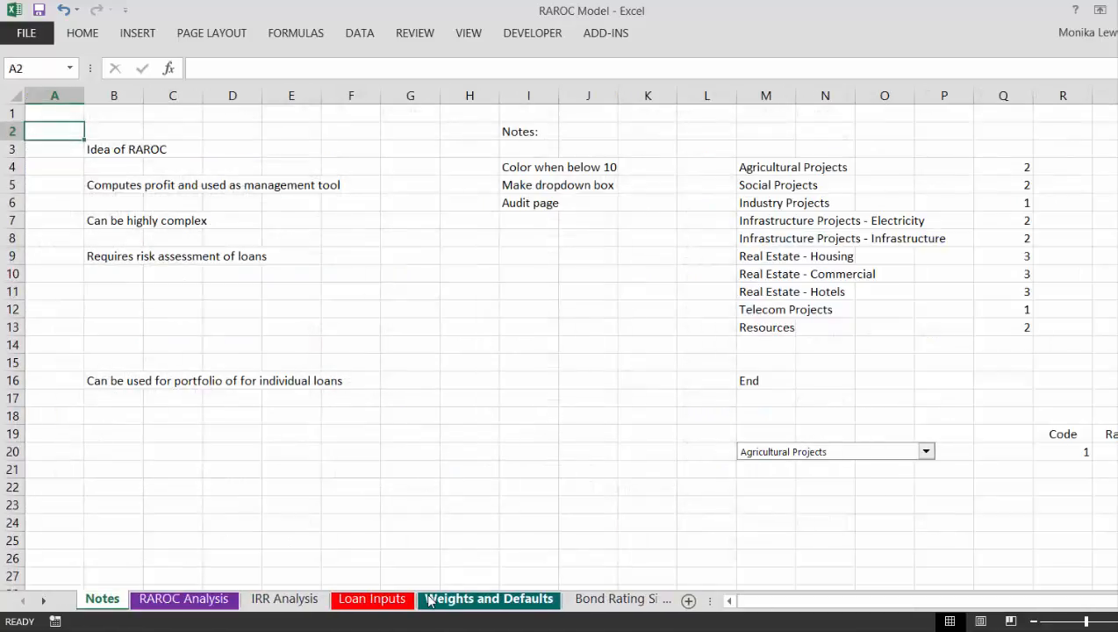
{"action": "key", "text": "ctrl+Page_Down"}
Step: Compare the Implied Max Cumulative Loss Probability and risk assessment default probability outputs, with a brief check of the IRR Analysis sheet
{"action": "key", "text": "Up"}
{"action": "key", "text": "Up"}
{"action": "key", "text": "Up"}
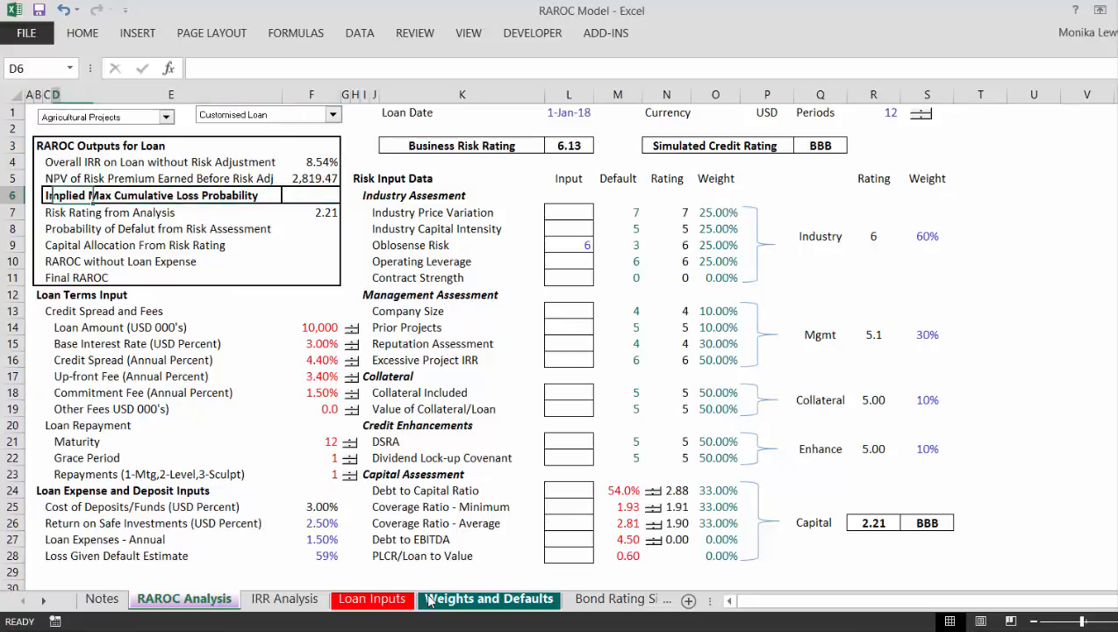
{"action": "key", "text": "Down"}
{"action": "key", "text": "Down"}
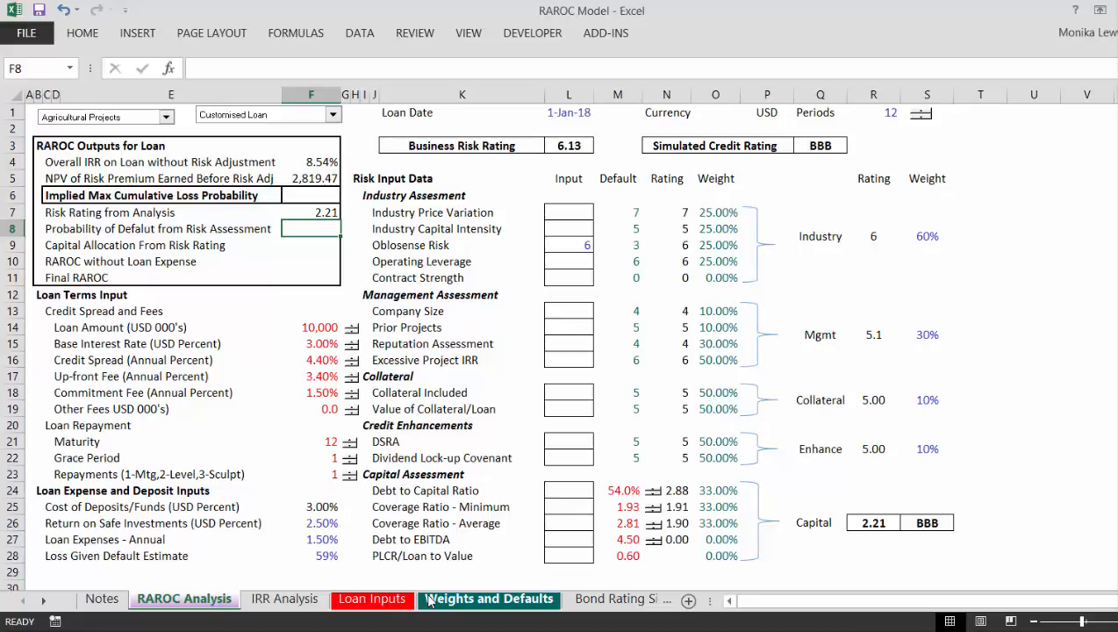
{"action": "key", "text": "ctrl+Page_Down"}
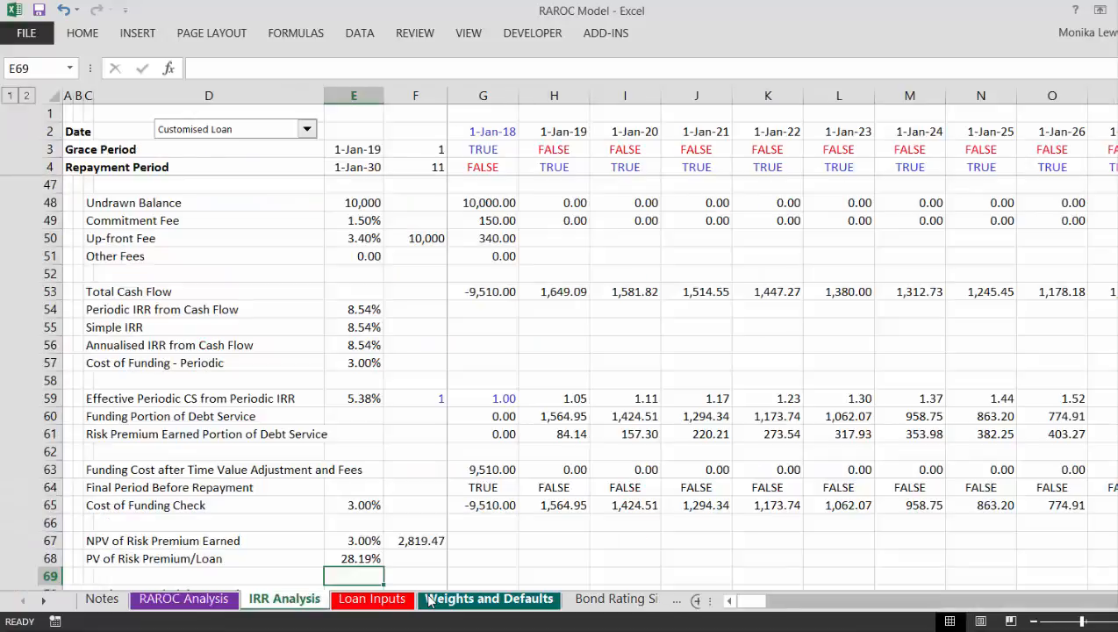
{"action": "key", "text": "ctrl+Page_Up"}
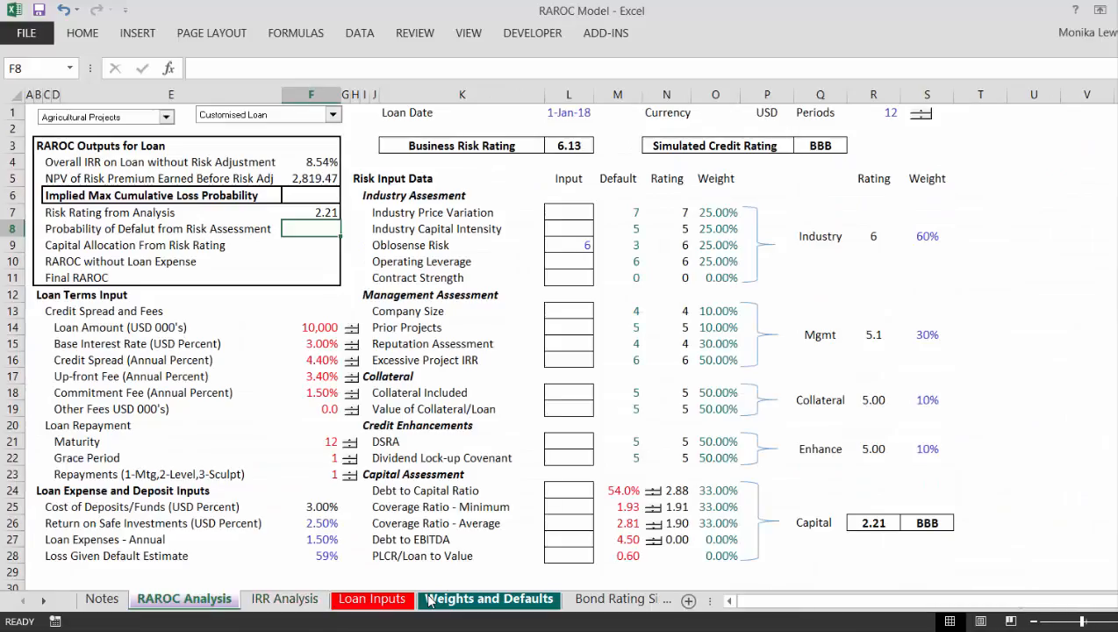
Step: Review the cash flow, IRR and risk premium rows on the IRR Analysis sheet, down to Cummulative Probability Trends
{"action": "key", "text": "Left"}
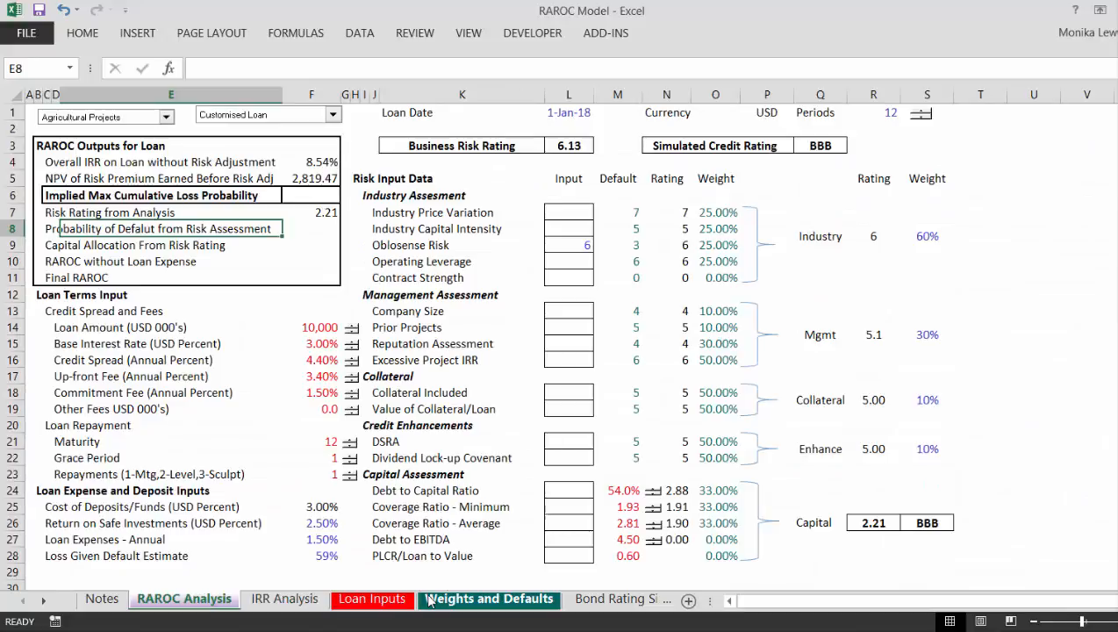
{"action": "key", "text": "ctrl+Page_Down"}
{"action": "key", "text": "Up"}
{"action": "key", "text": "Up"}
{"action": "key", "text": "Up"}
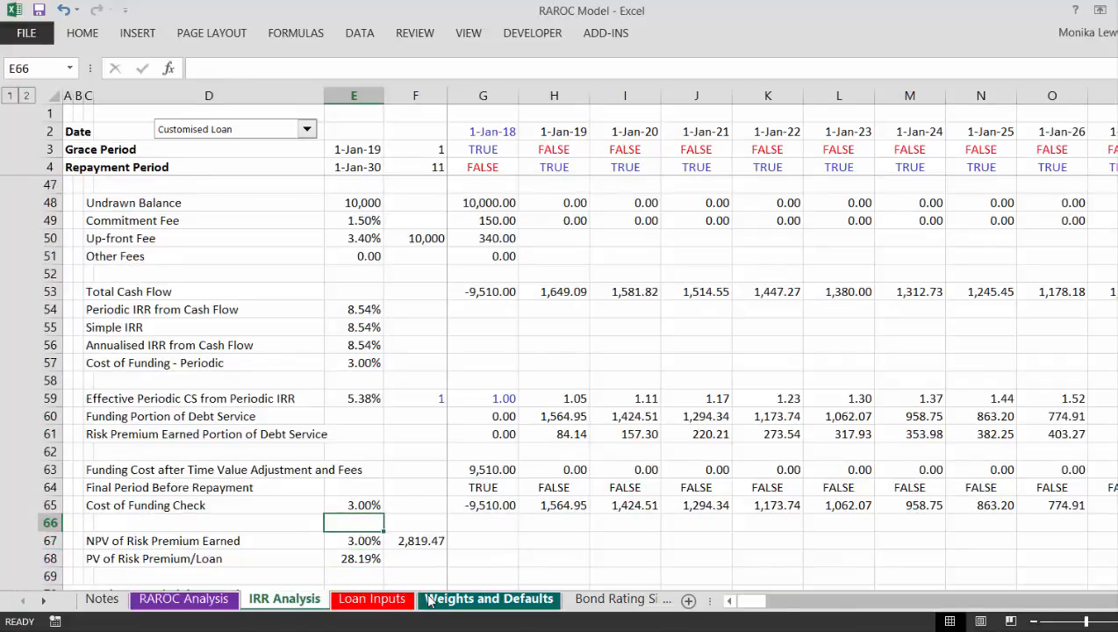
{"action": "key", "text": "Page_Up"}
{"action": "key", "text": "Page_Up"}
{"action": "key", "text": "Page_Down"}
{"action": "key", "text": "Page_Down"}
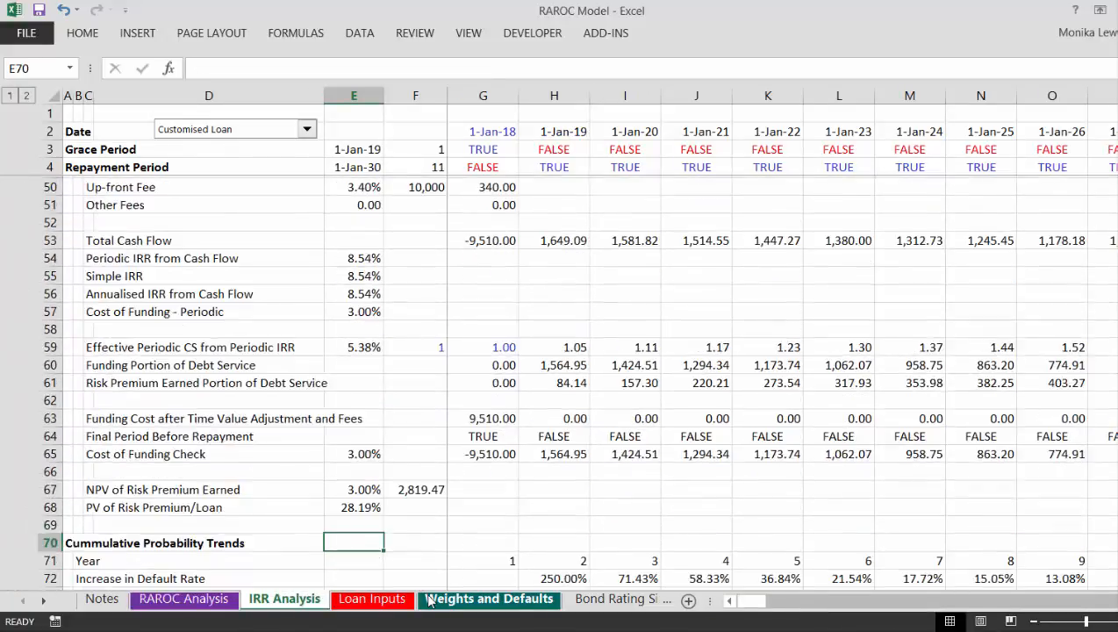
Step: Examine the preset loan terms on the Loan Inputs sheet, along with the loan list, loan code and source loan data they draw on
{"action": "key", "text": "ctrl+Page_Down"}
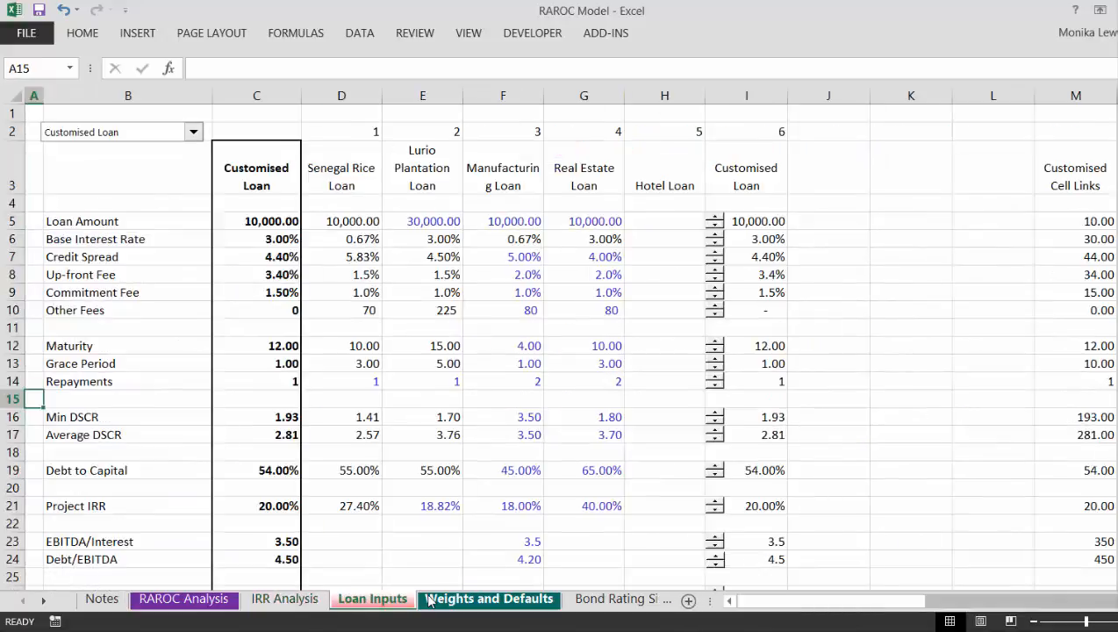
{"action": "key", "text": "Right"}
{"action": "key", "text": "Right"}
{"action": "key", "text": "Right"}
{"action": "key", "text": "Right"}
{"action": "key", "text": "Up"}
{"action": "key", "text": "Left"}
{"action": "key", "text": "Up"}
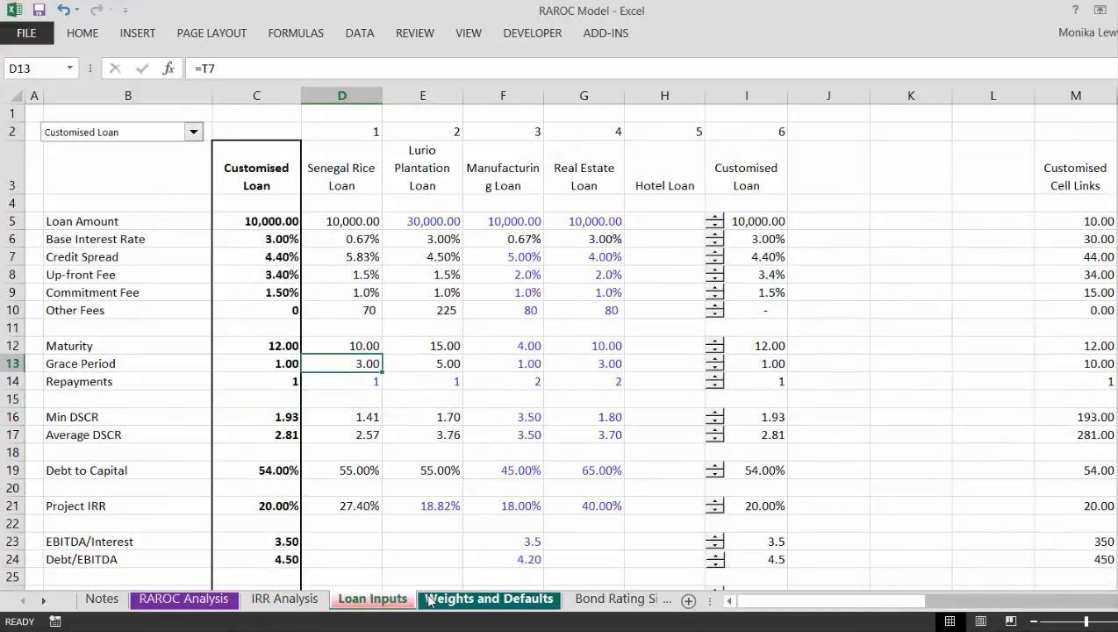
{"action": "key", "text": "Up"}
{"action": "key", "text": "Right"}
{"action": "key", "text": "Right"}
{"action": "key", "text": "Right"}
{"action": "key", "text": "Right"}
{"action": "key", "text": "Right"}
{"action": "key", "text": "Right"}
{"action": "key", "text": "Right"}
{"action": "key", "text": "Right"}
{"action": "key", "text": "Right"}
{"action": "key", "text": "Right"}
{"action": "key", "text": "Right"}
{"action": "key", "text": "Right"}
{"action": "key", "text": "Right"}
{"action": "key", "text": "Right"}
{"action": "key", "text": "Right"}
{"action": "key", "text": "Right"}
{"action": "key", "text": "Right"}
{"action": "key", "text": "Right"}
{"action": "key", "text": "Right"}
{"action": "key", "text": "Right"}
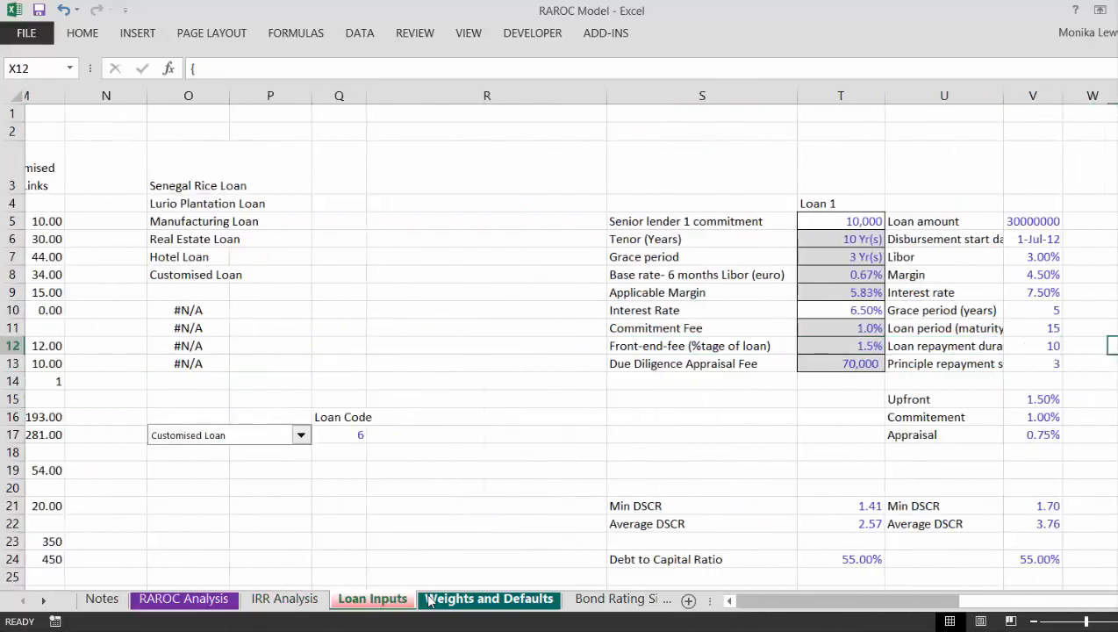
{"action": "key", "text": "Right"}
{"action": "key", "text": "Right"}
{"action": "key", "text": "Right"}
{"action": "key", "text": "Right"}
{"action": "key", "text": "Right"}
{"action": "key", "text": "Right"}
{"action": "key", "text": "Right"}
{"action": "key", "text": "Right"}
{"action": "key", "text": "Left"}
{"action": "key", "text": "Left"}
{"action": "key", "text": "Left"}
{"action": "key", "text": "Left"}
{"action": "key", "text": "Left"}
{"action": "key", "text": "Left"}
{"action": "key", "text": "Left"}
{"action": "key", "text": "Left"}
{"action": "key", "text": "Left"}
{"action": "key", "text": "Left"}
{"action": "key", "text": "Left"}
{"action": "key", "text": "Left"}
{"action": "key", "text": "Left"}
{"action": "key", "text": "Left"}
{"action": "key", "text": "Left"}
{"action": "key", "text": "Left"}
{"action": "key", "text": "Left"}
{"action": "key", "text": "Left"}
{"action": "key", "text": "Left"}
{"action": "key", "text": "Left"}
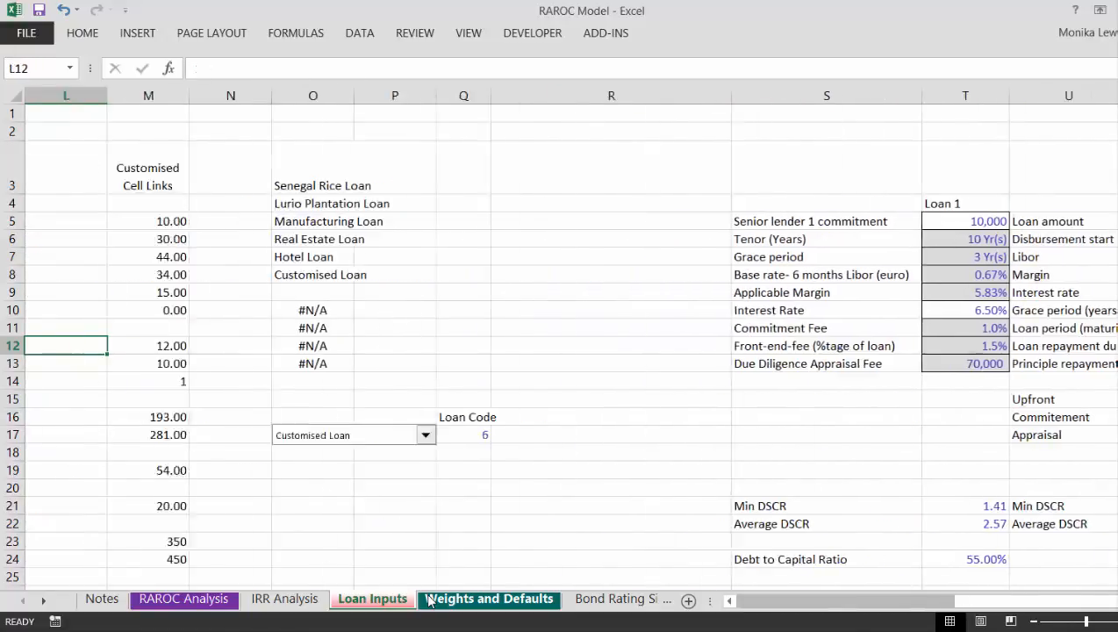
{"action": "key", "text": "Left"}
{"action": "key", "text": "Left"}
{"action": "key", "text": "Left"}
{"action": "key", "text": "Left"}
{"action": "key", "text": "Left"}
{"action": "key", "text": "Left"}
{"action": "key", "text": "Left"}
{"action": "key", "text": "Left"}
{"action": "key", "text": "Left"}
{"action": "key", "text": "Left"}
{"action": "key", "text": "Left"}
{"action": "key", "text": "Right"}
{"action": "key", "text": "Right"}
{"action": "key", "text": "Right"}
{"action": "key", "text": "Right"}
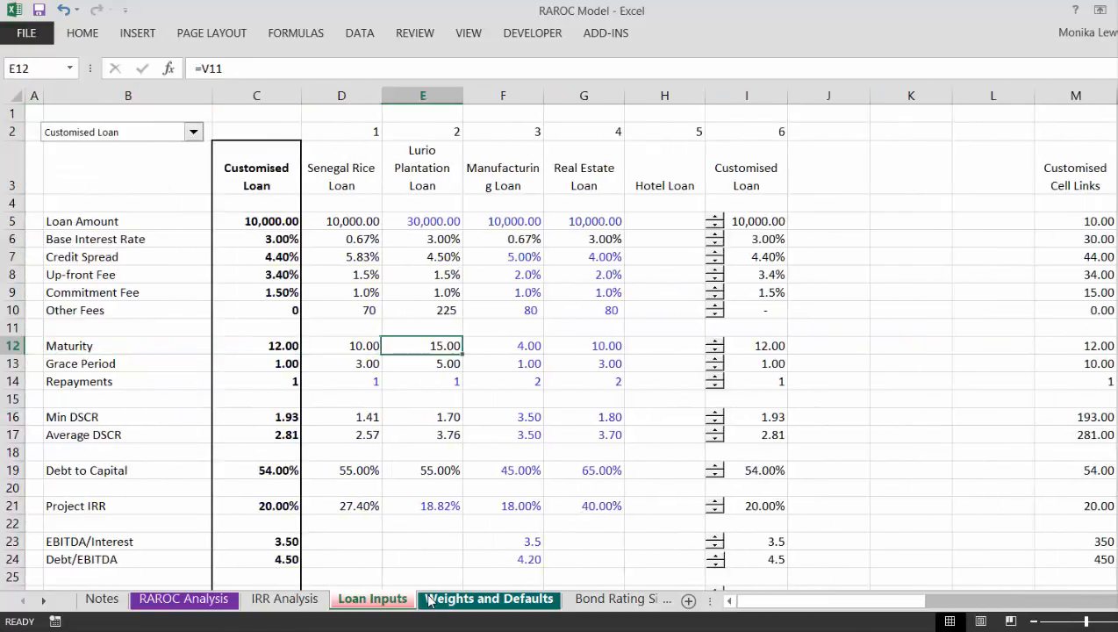
Step: Compare the Repayments settings across the preset loans through to the Customised Loan column
{"action": "key", "text": "Left"}
{"action": "key", "text": "Down"}
{"action": "key", "text": "Down"}
{"action": "key", "text": "Right"}
{"action": "key", "text": "Right"}
{"action": "key", "text": "Right"}
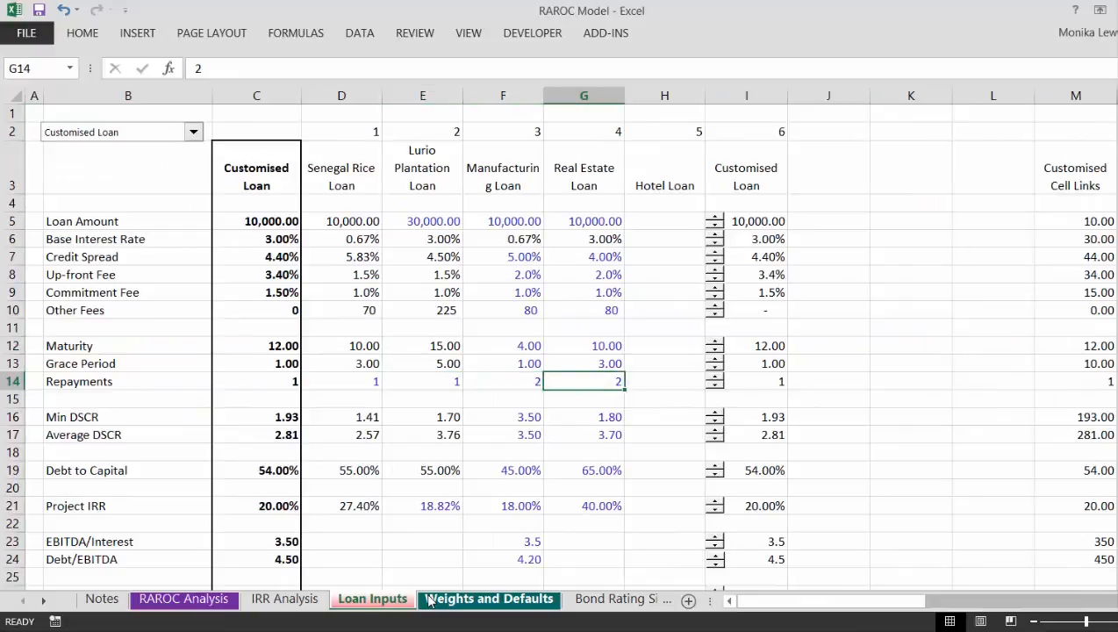
{"action": "key", "text": "Right"}
{"action": "key", "text": "Right"}
{"action": "key", "text": "Left"}
{"action": "key", "text": "Right"}
{"action": "key", "text": "Right"}
{"action": "key", "text": "Left"}
{"action": "key", "text": "Left"}
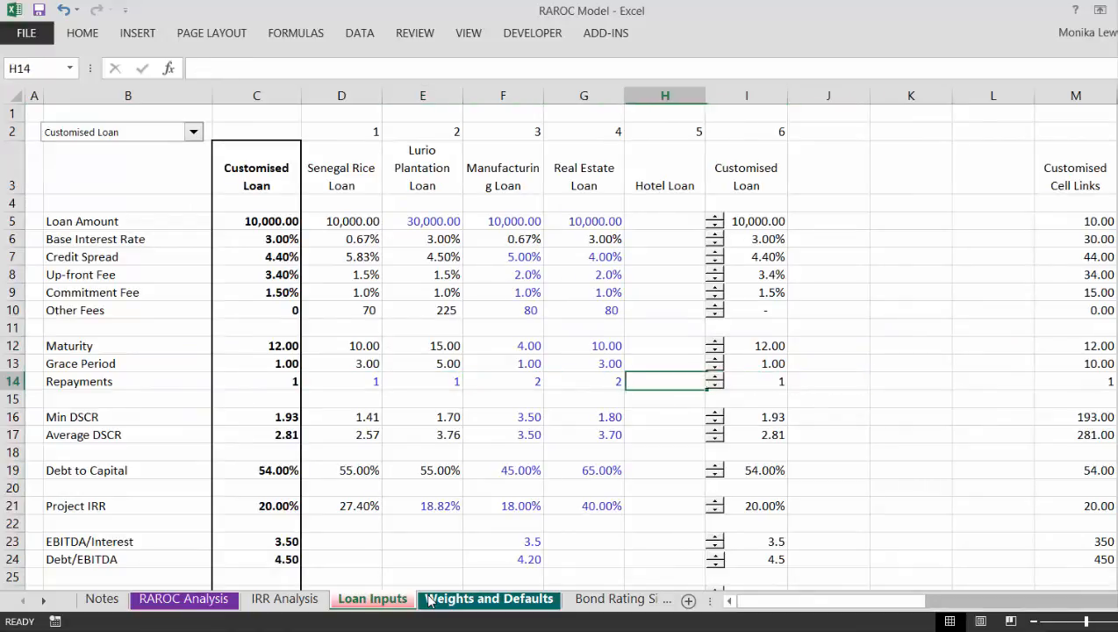
{"action": "key", "text": "Right"}
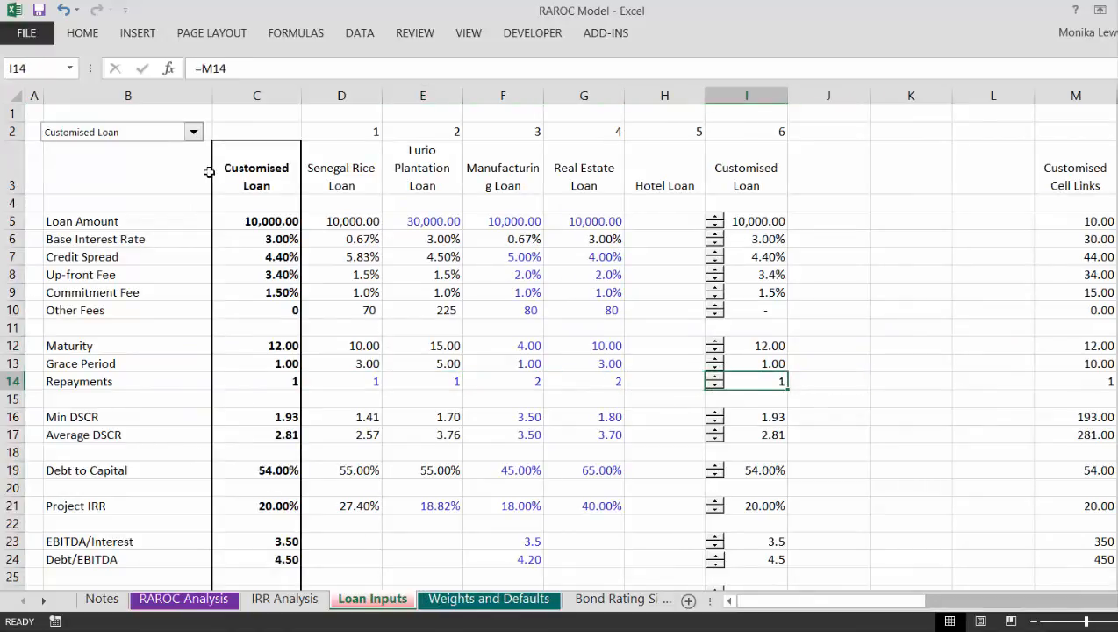
Step: Switch the selected loan to Senegal Rice Loan, then back to Customised Loan
{"action": "left_click", "coordinate": [195, 138]}
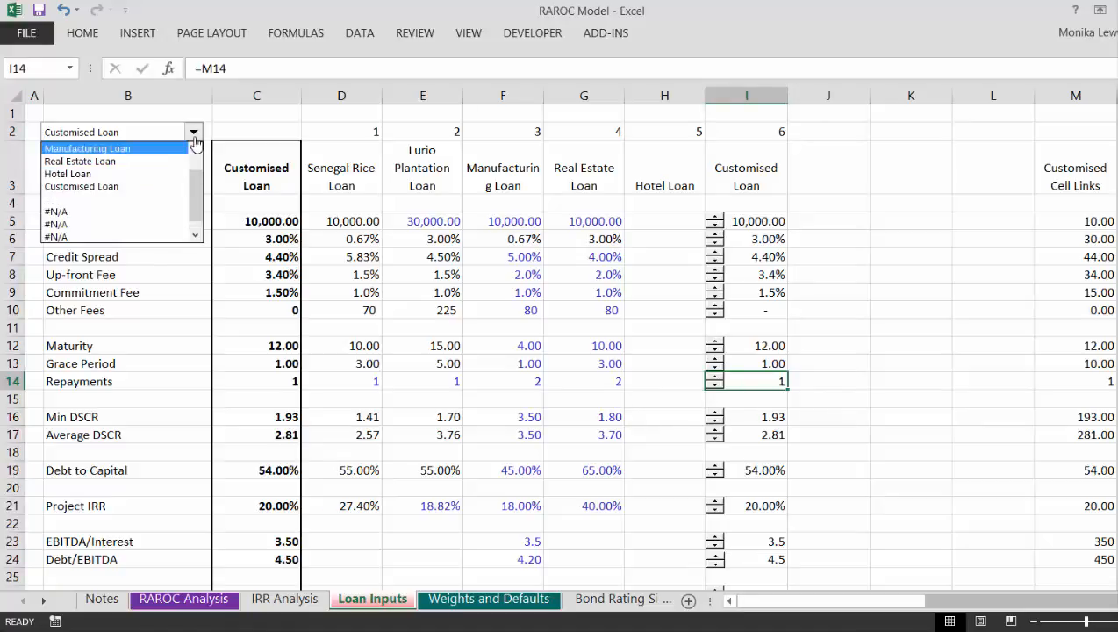
{"action": "left_click", "coordinate": [195, 138]}
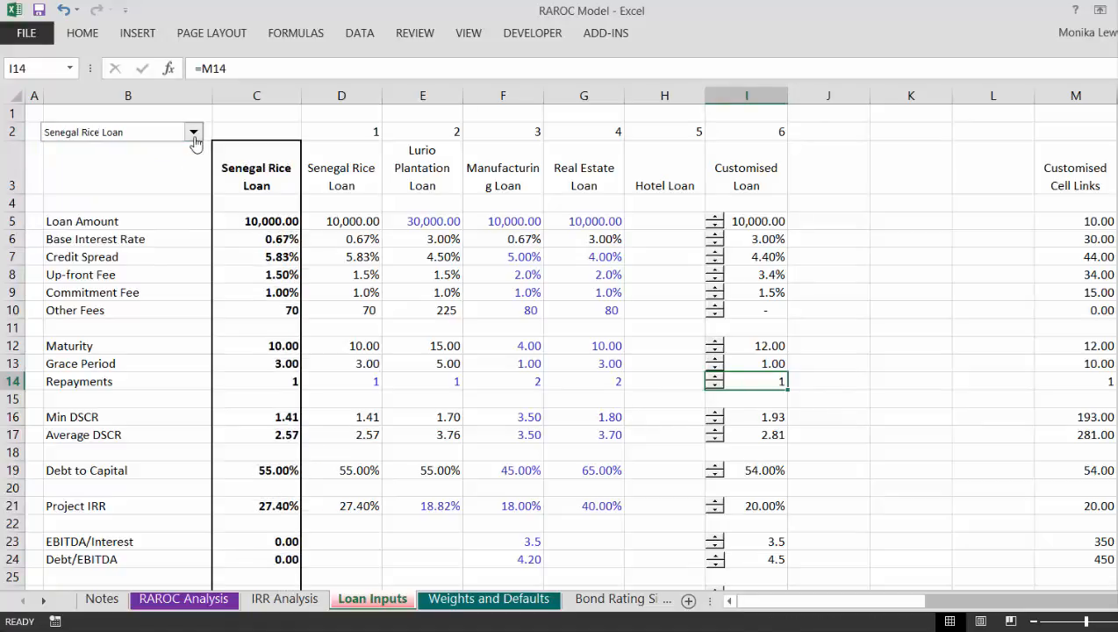
{"action": "left_click", "coordinate": [195, 136]}
{"action": "key", "text": "Down"}
{"action": "key", "text": "Down"}
{"action": "key", "text": "Down"}
{"action": "key", "text": "Down"}
{"action": "key", "text": "Down"}
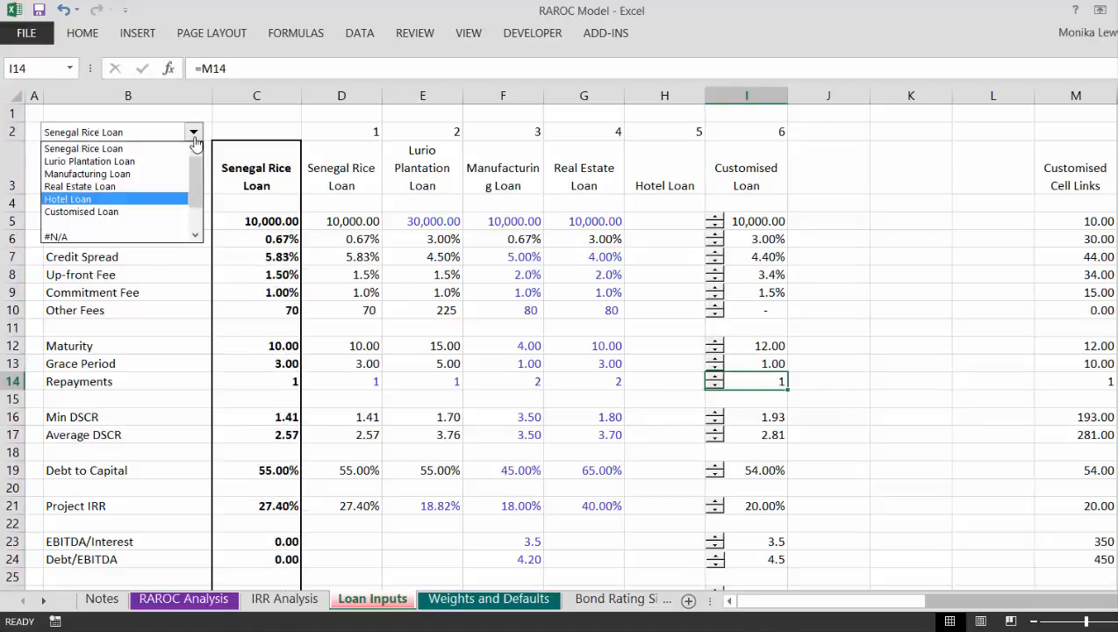
{"action": "key", "text": "Return"}
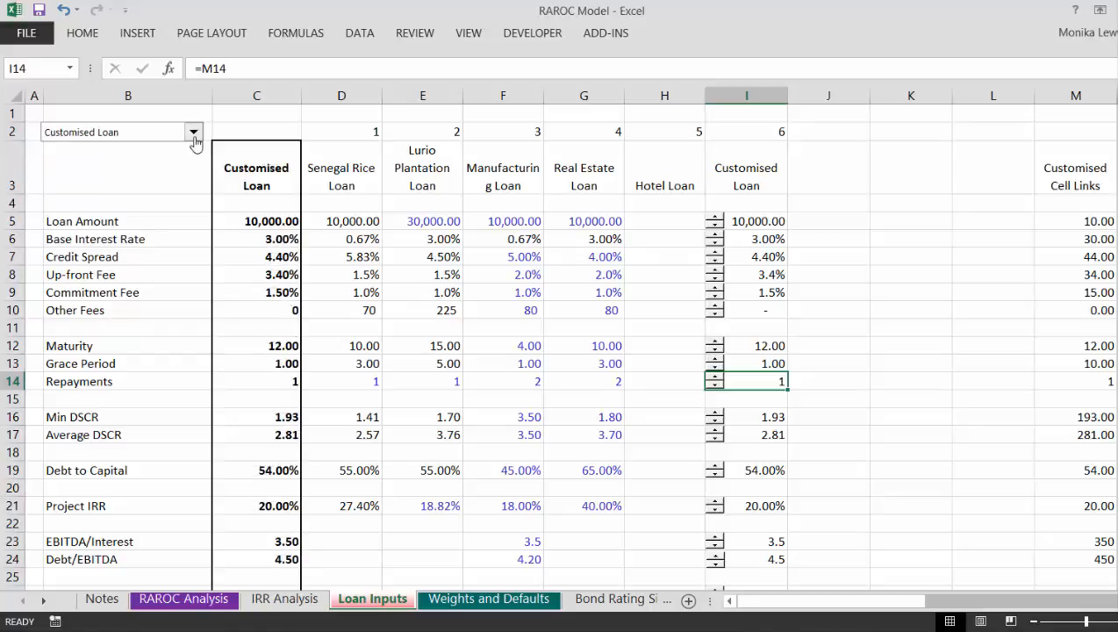
Step: Glance at the Weights and Defaults sheet, then inspect the INDEX formulas in the selected loan column of Loan Inputs, ending at Loan Amount
{"action": "key", "text": "ctrl+Page_Down"}
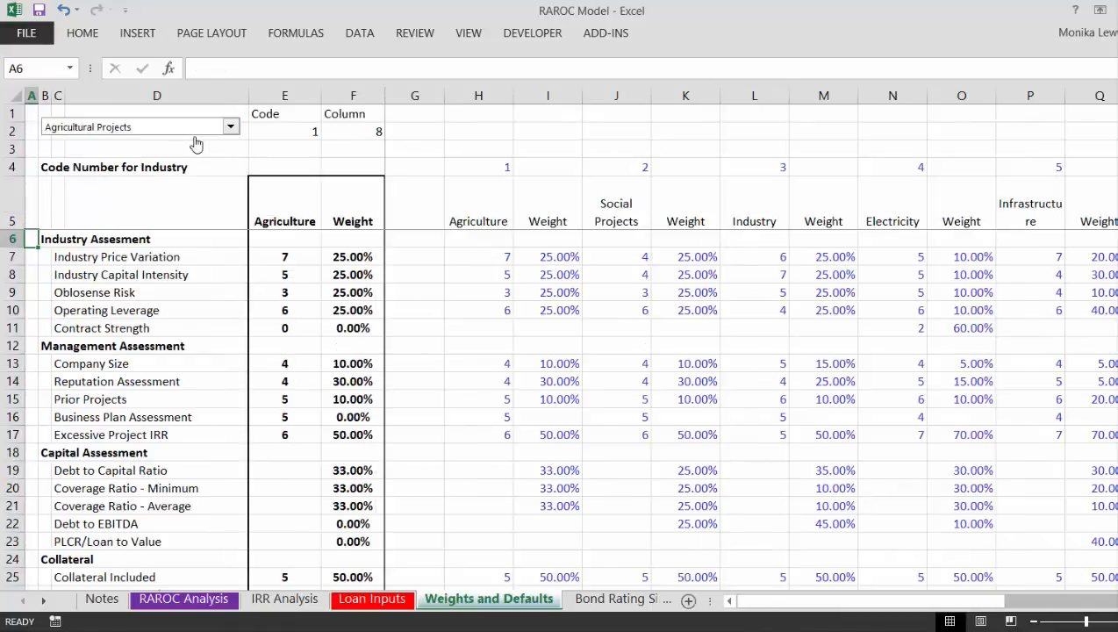
{"action": "key", "text": "ctrl+Page_Up"}
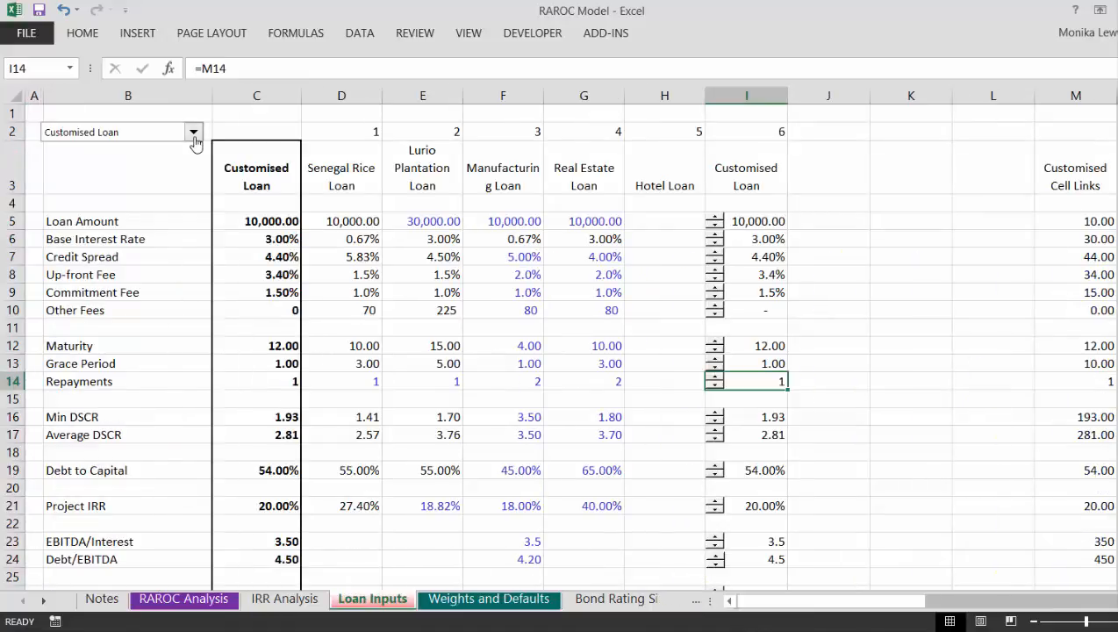
{"action": "key", "text": "Right"}
{"action": "key", "text": "Down"}
{"action": "key", "text": "Left"}
{"action": "key", "text": "Left"}
{"action": "key", "text": "Left"}
{"action": "key", "text": "Left"}
{"action": "key", "text": "Left"}
{"action": "key", "text": "Left"}
{"action": "key", "text": "Left"}
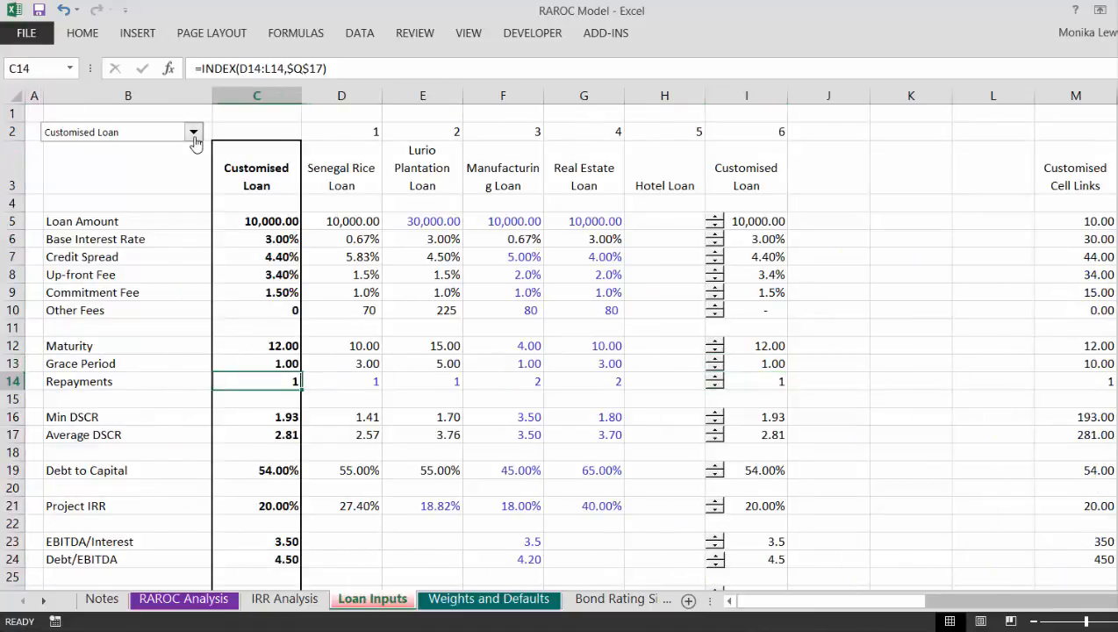
{"action": "key", "text": "Right"}
{"action": "key", "text": "Left"}
{"action": "key", "text": "Down"}
{"action": "key", "text": "Down"}
{"action": "key", "text": "Down"}
{"action": "key", "text": "Down"}
{"action": "key", "text": "Down"}
{"action": "key", "text": "Down"}
{"action": "key", "text": "Down"}
{"action": "key", "text": "Down"}
{"action": "key", "text": "Down"}
{"action": "key", "text": "Down"}
{"action": "key", "text": "Down"}
{"action": "key", "text": "Down"}
{"action": "key", "text": "Down"}
{"action": "key", "text": "Down"}
{"action": "key", "text": "Down"}
{"action": "key", "text": "Down"}
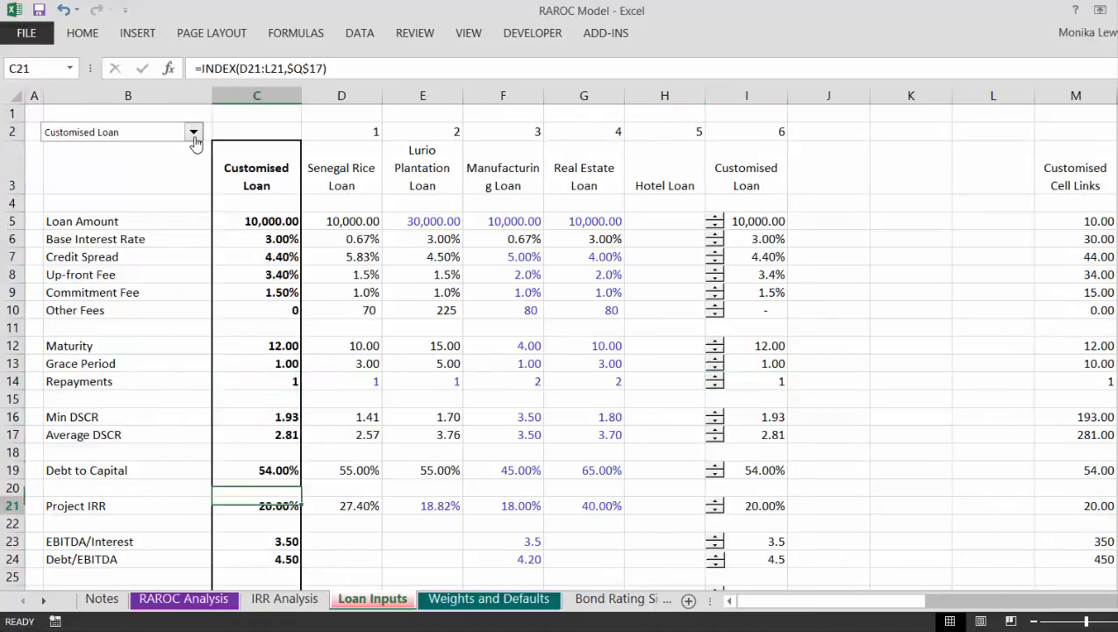
{"action": "key", "text": "Down"}
{"action": "key", "text": "Down"}
{"action": "key", "text": "Down"}
{"action": "key", "text": "Down"}
{"action": "key", "text": "Up"}
{"action": "key", "text": "Up"}
{"action": "key", "text": "Up"}
{"action": "key", "text": "Up"}
{"action": "key", "text": "Up"}
{"action": "key", "text": "Up"}
{"action": "key", "text": "Up"}
{"action": "key", "text": "Up"}
{"action": "key", "text": "Up"}
{"action": "key", "text": "Up"}
{"action": "key", "text": "Up"}
{"action": "key", "text": "Up"}
{"action": "key", "text": "Up"}
{"action": "key", "text": "Up"}
{"action": "key", "text": "Up"}
{"action": "key", "text": "Up"}
{"action": "key", "text": "Up"}
{"action": "key", "text": "Up"}
{"action": "key", "text": "Up"}
{"action": "key", "text": "Up"}
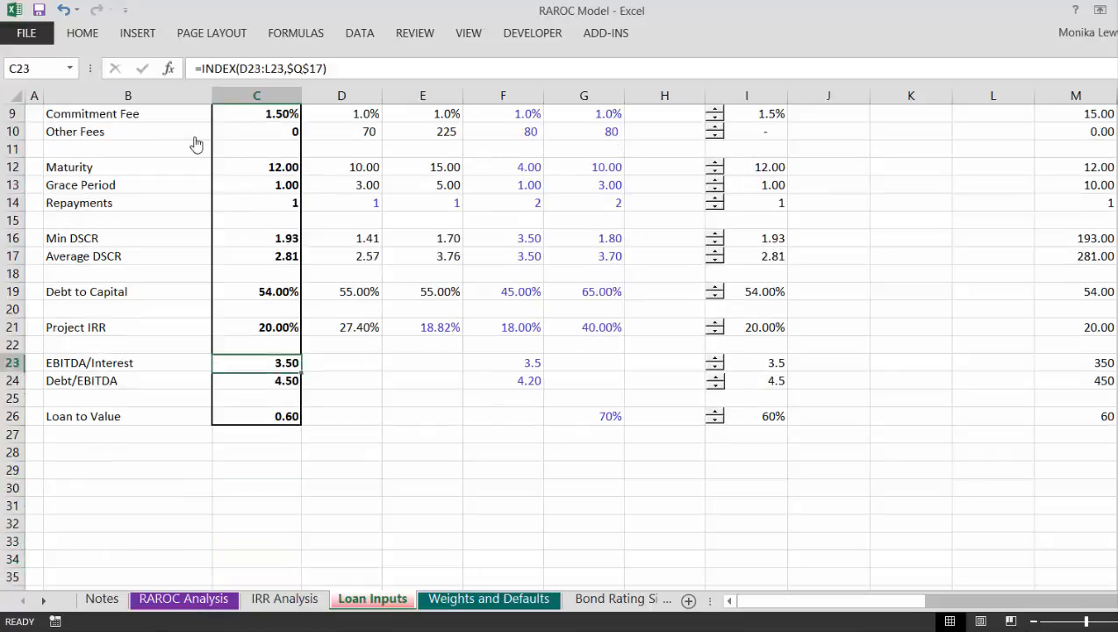
{"action": "key", "text": "Up"}
{"action": "key", "text": "Up"}
{"action": "key", "text": "Up"}
{"action": "key", "text": "Up"}
{"action": "key", "text": "Up"}
{"action": "key", "text": "Up"}
{"action": "key", "text": "Up"}
{"action": "key", "text": "Up"}
{"action": "key", "text": "Up"}
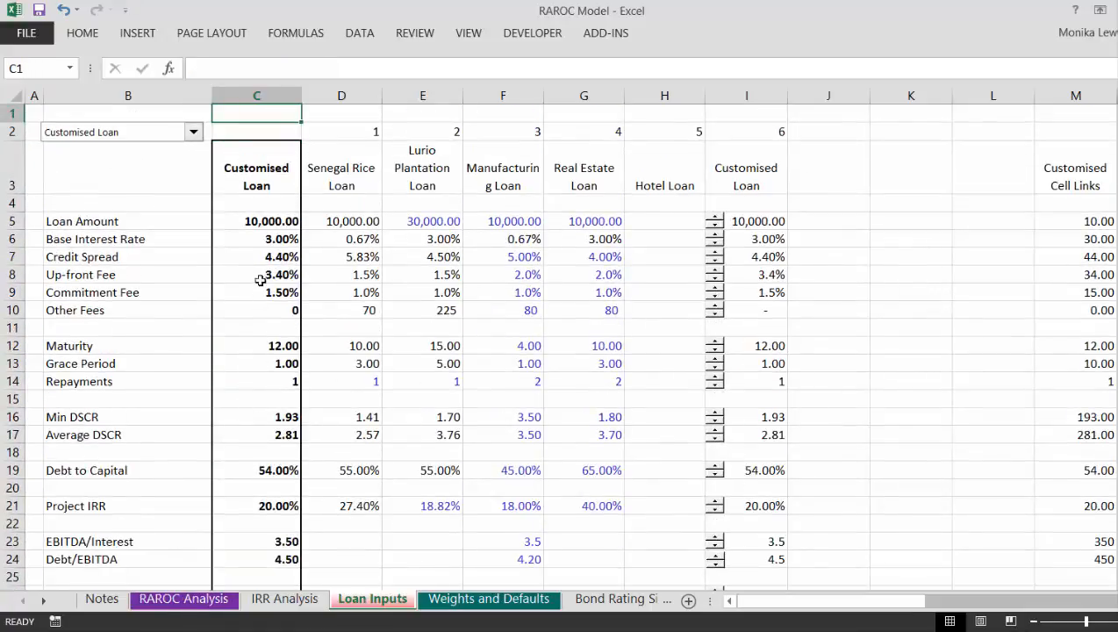
{"action": "left_click", "coordinate": [269, 243]}
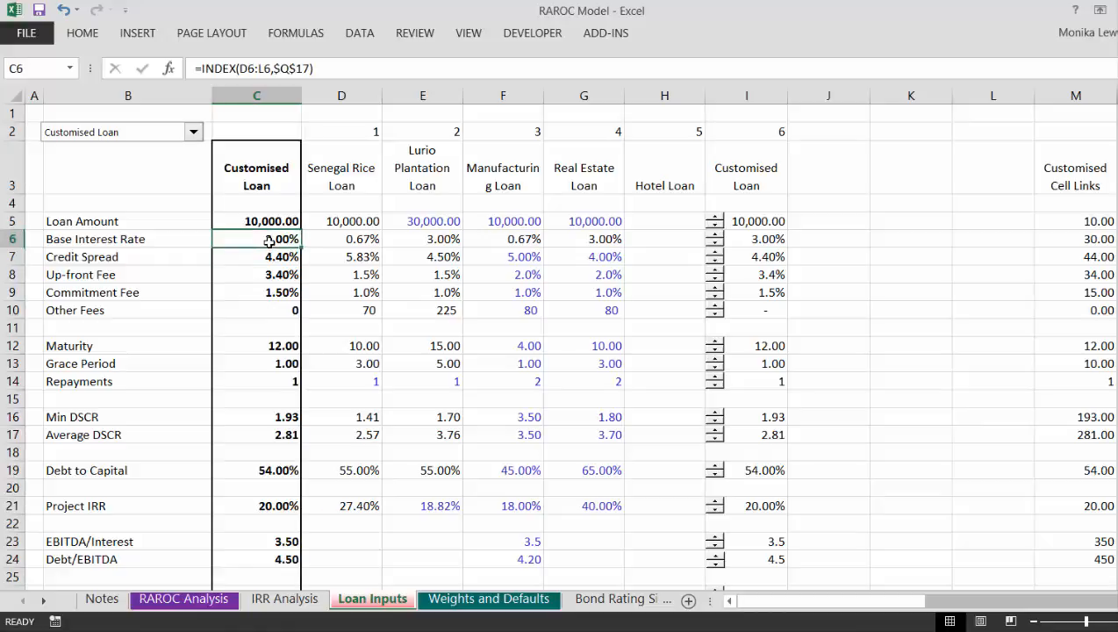
{"action": "key", "text": "Up"}
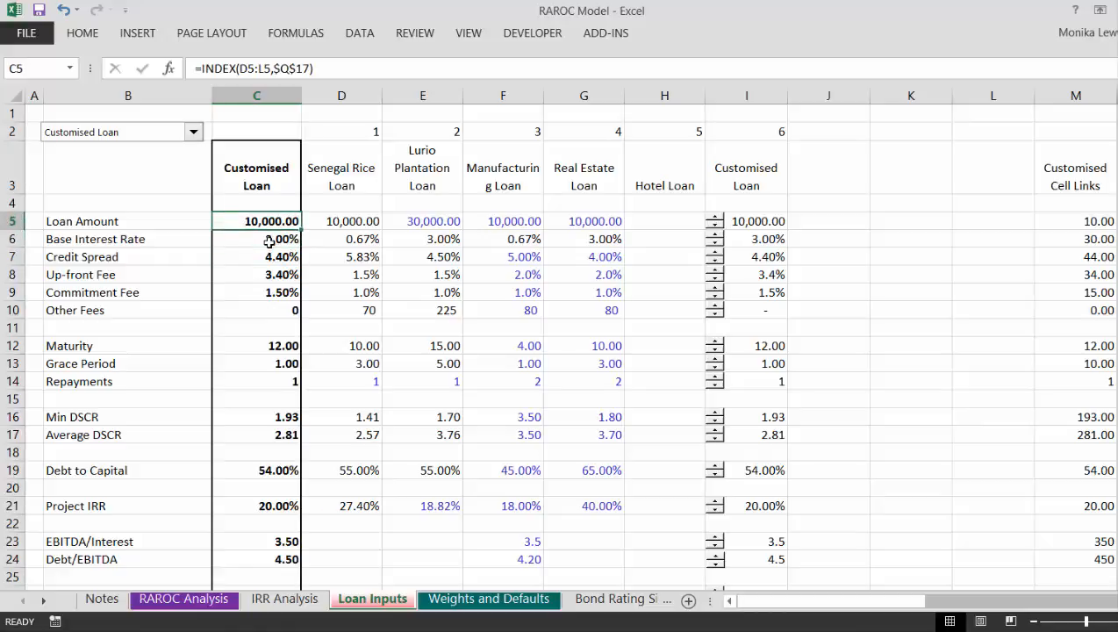
Step: Inspect the Agriculture default rating and weight formulas in the Industry Assesment section of the Weights and Defaults sheet
{"action": "key", "text": "ctrl+6"}
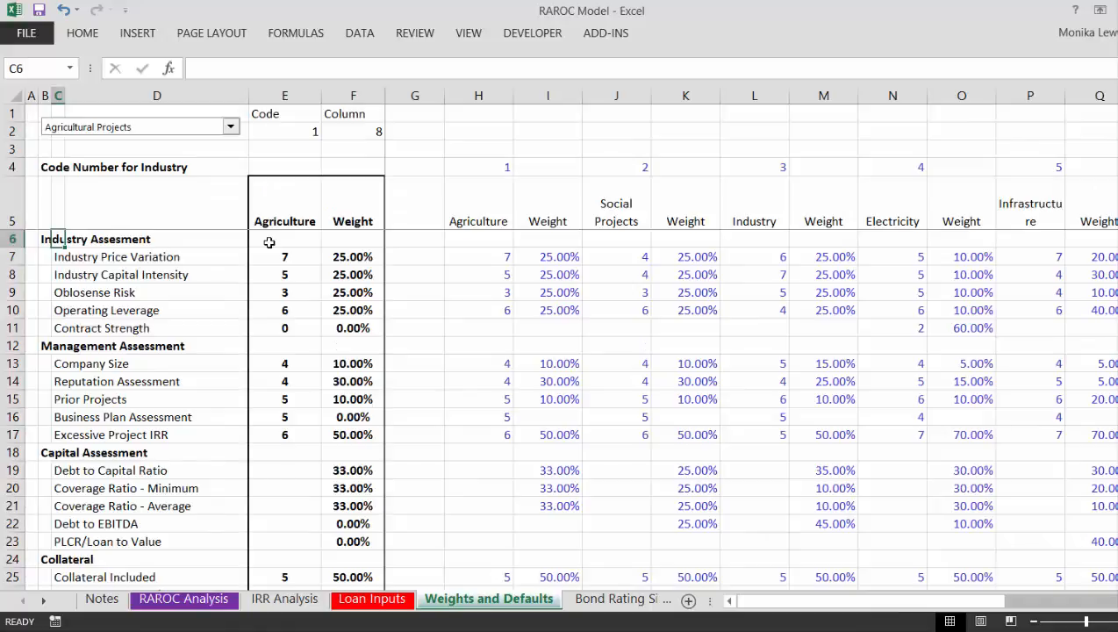
{"action": "key", "text": "Right"}
{"action": "key", "text": "Left"}
{"action": "key", "text": "Right"}
{"action": "key", "text": "Right"}
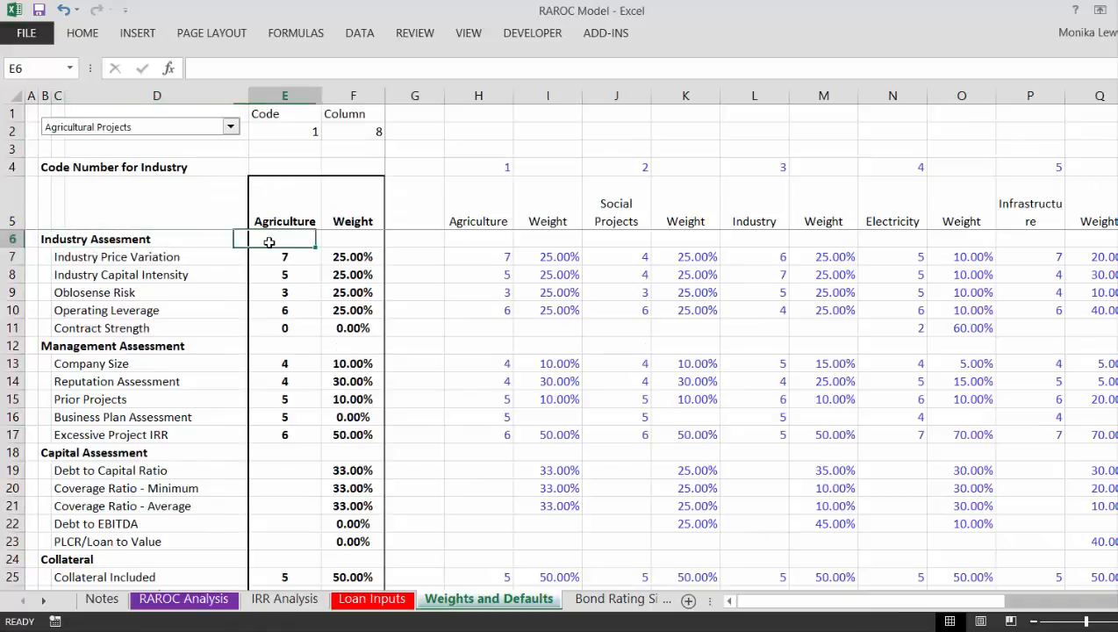
{"action": "key", "text": "Down"}
{"action": "key", "text": "Down"}
{"action": "key", "text": "Left"}
{"action": "key", "text": "Right"}
{"action": "key", "text": "Right"}
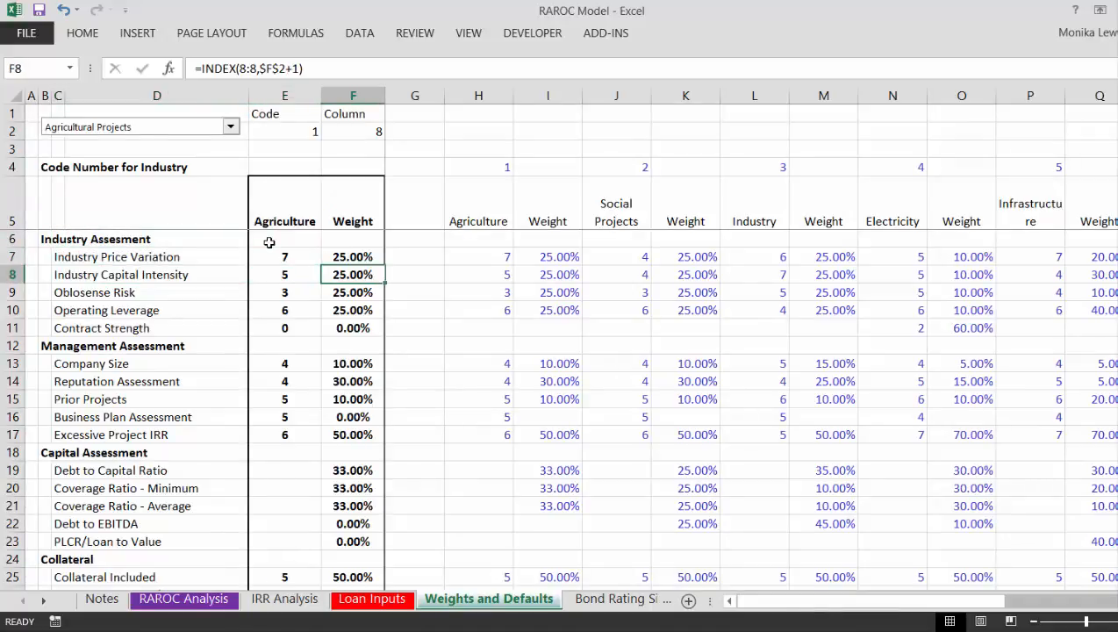
{"action": "key", "text": "Left"}
{"action": "key", "text": "Right"}
{"action": "key", "text": "Right"}
{"action": "key", "text": "Right"}
{"action": "key", "text": "Right"}
{"action": "key", "text": "Right"}
{"action": "key", "text": "Right"}
{"action": "key", "text": "Right"}
{"action": "key", "text": "Right"}
{"action": "key", "text": "Right"}
{"action": "key", "text": "Right"}
{"action": "key", "text": "Right"}
{"action": "key", "text": "Right"}
{"action": "key", "text": "Right"}
{"action": "key", "text": "Right"}
{"action": "key", "text": "Right"}
{"action": "key", "text": "Right"}
{"action": "key", "text": "Right"}
{"action": "key", "text": "Right"}
{"action": "key", "text": "Right"}
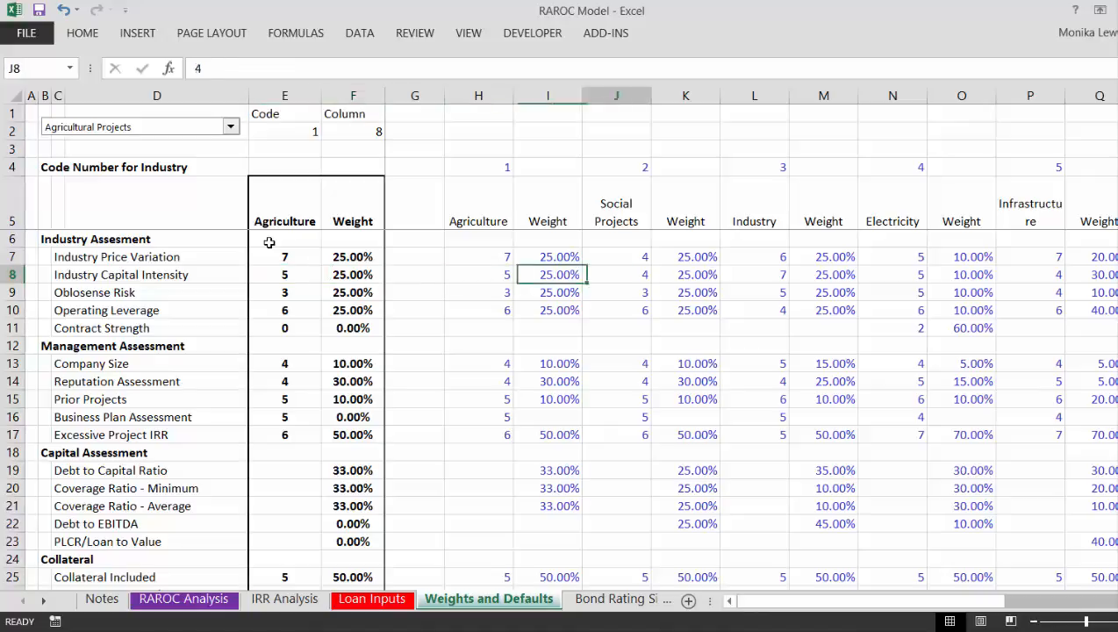
Step: Compare the default ratings and weights across the other industries, from Social Projects through Real Estate - Hotel
{"action": "key", "text": "Left"}
{"action": "key", "text": "Left"}
{"action": "key", "text": "Left"}
{"action": "key", "text": "Left"}
{"action": "key", "text": "Left"}
{"action": "key", "text": "Left"}
{"action": "key", "text": "Left"}
{"action": "key", "text": "Left"}
{"action": "key", "text": "Left"}
{"action": "key", "text": "Left"}
{"action": "key", "text": "Left"}
{"action": "key", "text": "Left"}
{"action": "key", "text": "Left"}
{"action": "key", "text": "Left"}
{"action": "key", "text": "Left"}
{"action": "key", "text": "Left"}
{"action": "key", "text": "Left"}
{"action": "key", "text": "Left"}
{"action": "key", "text": "Left"}
{"action": "key", "text": "Left"}
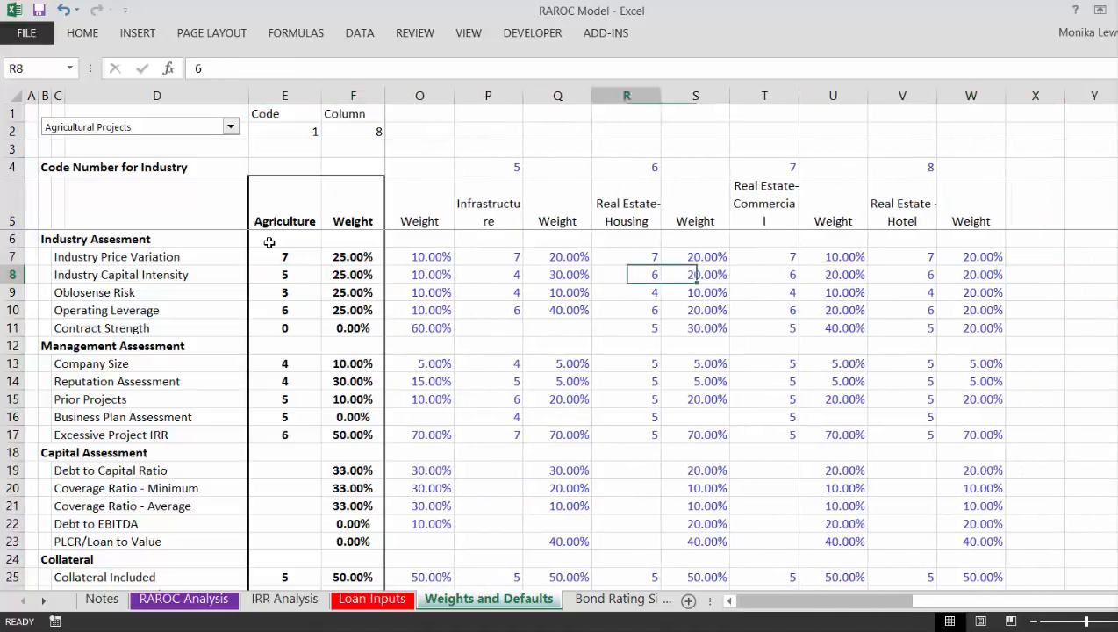
{"action": "key", "text": "Left"}
{"action": "key", "text": "Left"}
{"action": "key", "text": "Left"}
{"action": "key", "text": "Right"}
{"action": "key", "text": "Right"}
{"action": "key", "text": "Right"}
{"action": "key", "text": "Right"}
{"action": "key", "text": "Right"}
{"action": "key", "text": "Right"}
{"action": "key", "text": "Right"}
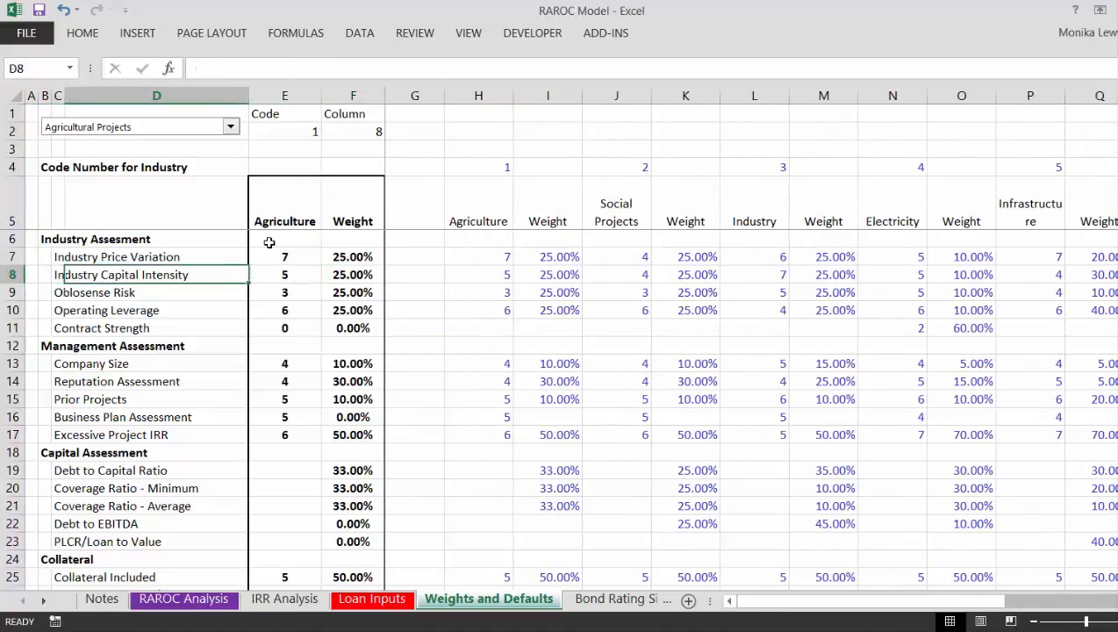
Step: Review the management, capital, collateral and credit enhancement sections of the weights table, then return to its header
{"action": "key", "text": "Down"}
{"action": "key", "text": "Down"}
{"action": "key", "text": "Down"}
{"action": "key", "text": "Down"}
{"action": "key", "text": "Down"}
{"action": "key", "text": "Down"}
{"action": "key", "text": "Down"}
{"action": "key", "text": "Down"}
{"action": "key", "text": "Down"}
{"action": "key", "text": "Down"}
{"action": "key", "text": "Down"}
{"action": "key", "text": "Down"}
{"action": "key", "text": "Down"}
{"action": "key", "text": "Down"}
{"action": "key", "text": "Down"}
{"action": "key", "text": "Down"}
{"action": "key", "text": "Down"}
{"action": "key", "text": "Down"}
{"action": "key", "text": "Down"}
{"action": "key", "text": "Down"}
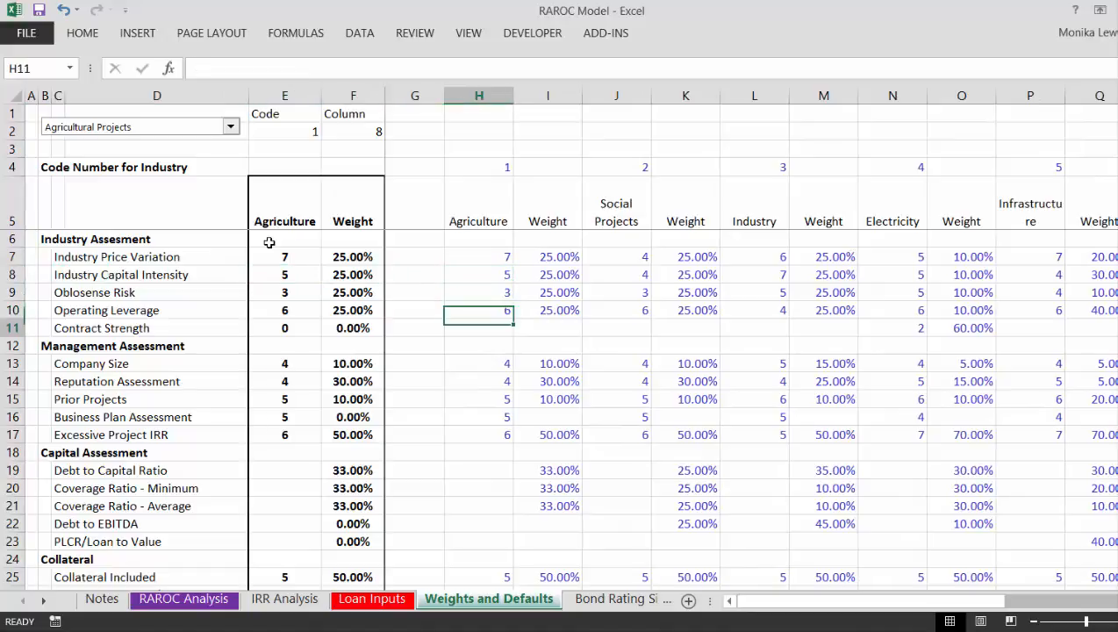
{"action": "key", "text": "Up"}
{"action": "key", "text": "Up"}
{"action": "key", "text": "Up"}
{"action": "key", "text": "Up"}
{"action": "key", "text": "Up"}
{"action": "key", "text": "Up"}
{"action": "key", "text": "Up"}
{"action": "key", "text": "Up"}
{"action": "key", "text": "Up"}
{"action": "key", "text": "Up"}
{"action": "key", "text": "Up"}
{"action": "key", "text": "Up"}
{"action": "key", "text": "Up"}
{"action": "key", "text": "Up"}
{"action": "key", "text": "Up"}
{"action": "key", "text": "Up"}
{"action": "key", "text": "Up"}
{"action": "key", "text": "Up"}
{"action": "key", "text": "Up"}
{"action": "key", "text": "Up"}
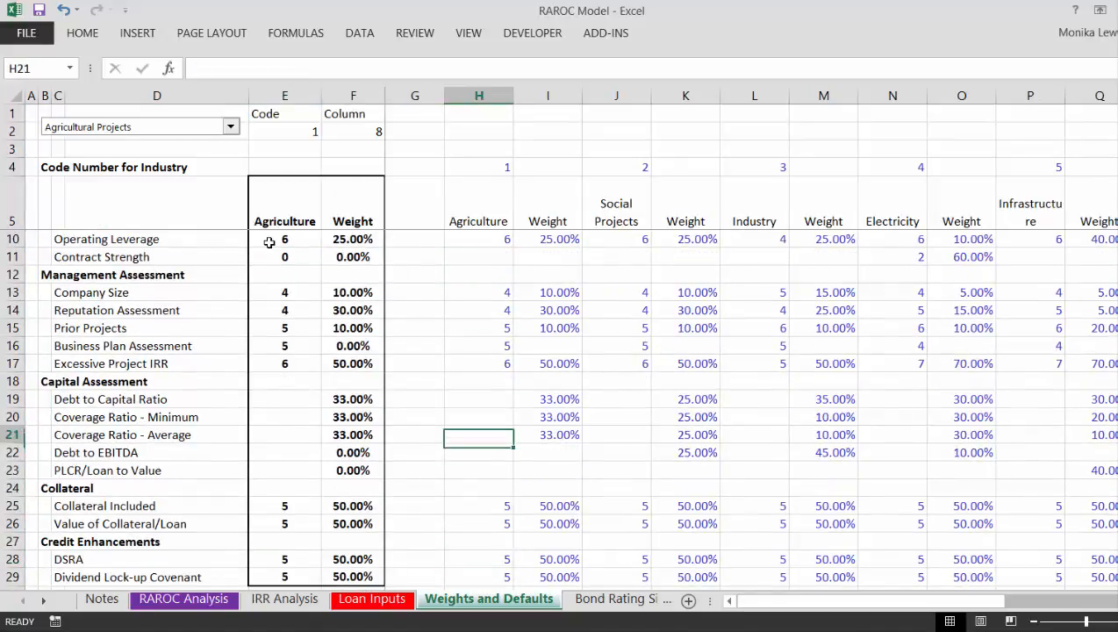
{"action": "key", "text": "Up"}
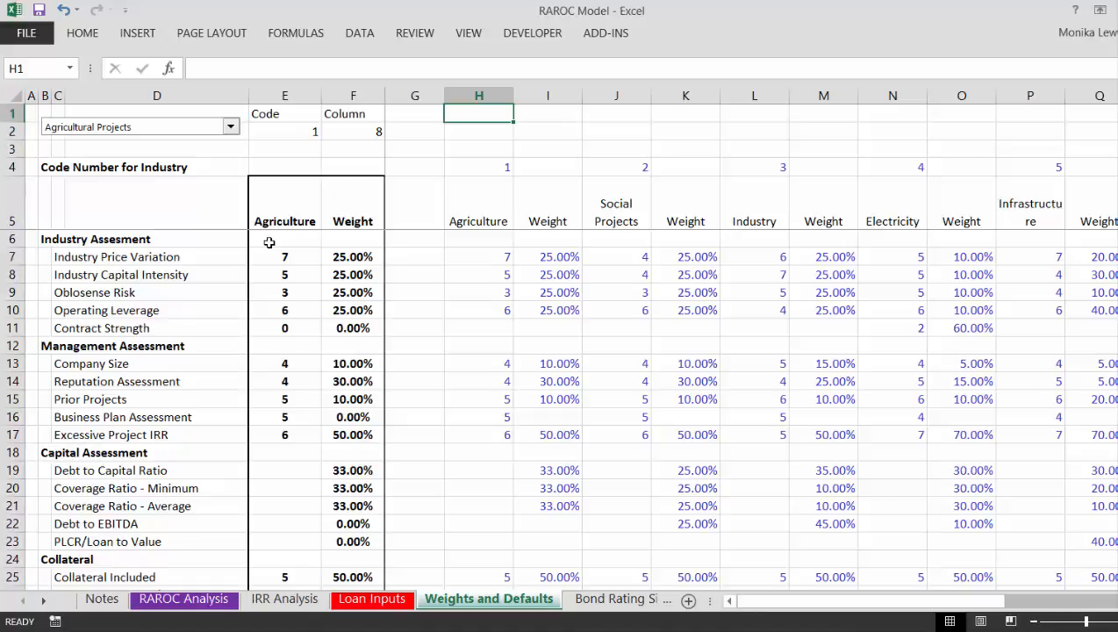
Step: View the ratio threshold and interpolation tables on the Bond Rating Simulation sheet, briefly referring back to Weights and Defaults
{"action": "key", "text": "ctrl+Page_Down"}
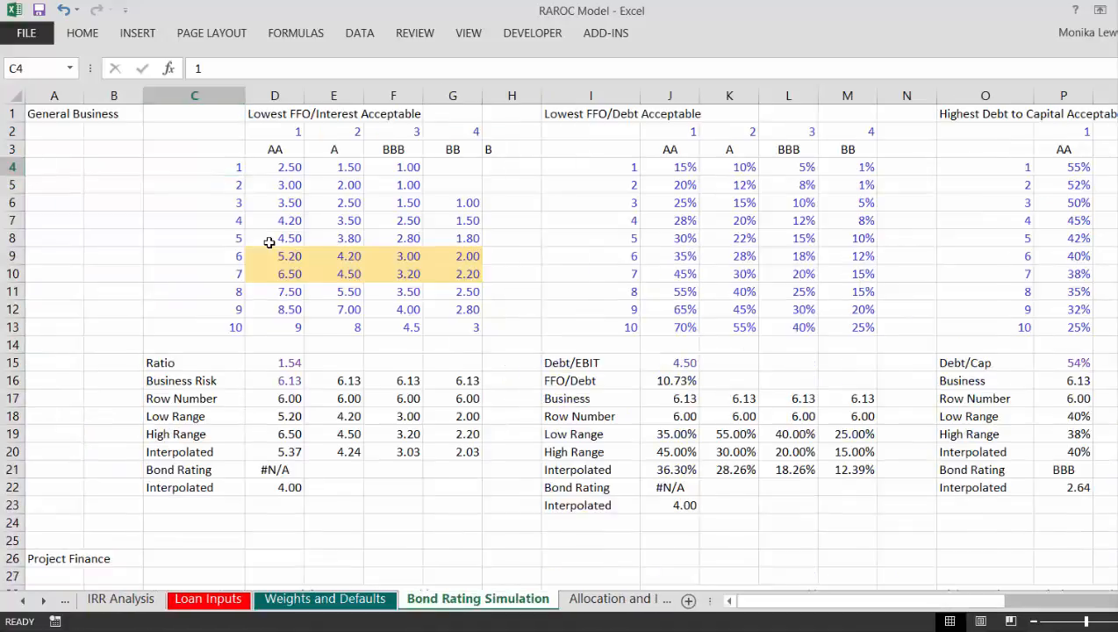
{"action": "key", "text": "ctrl+Page_Up"}
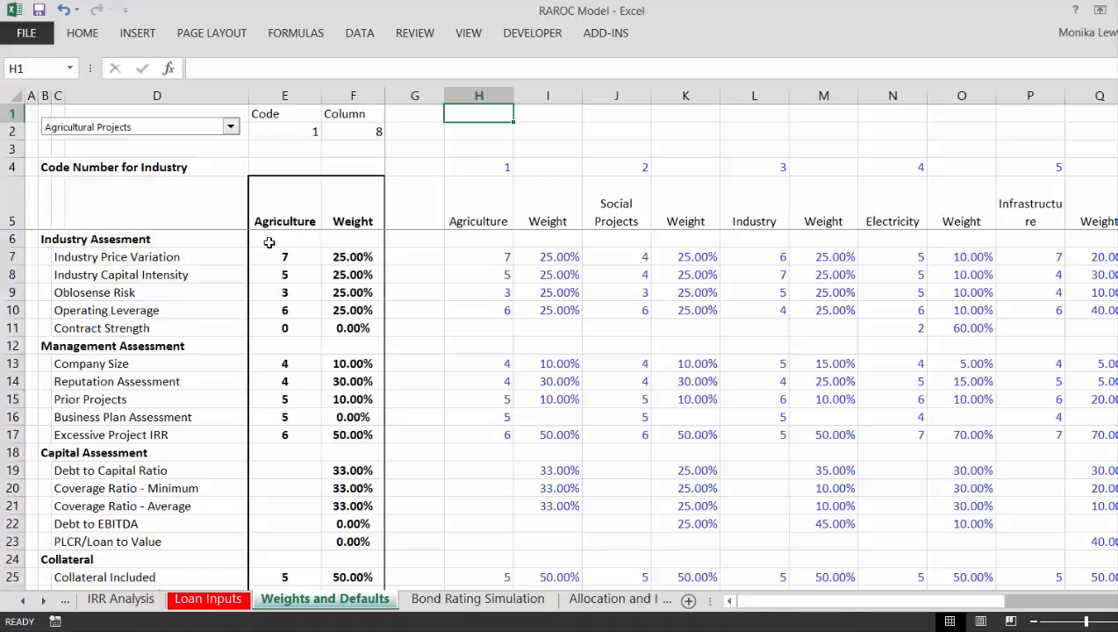
{"action": "key", "text": "ctrl+Page_Down"}
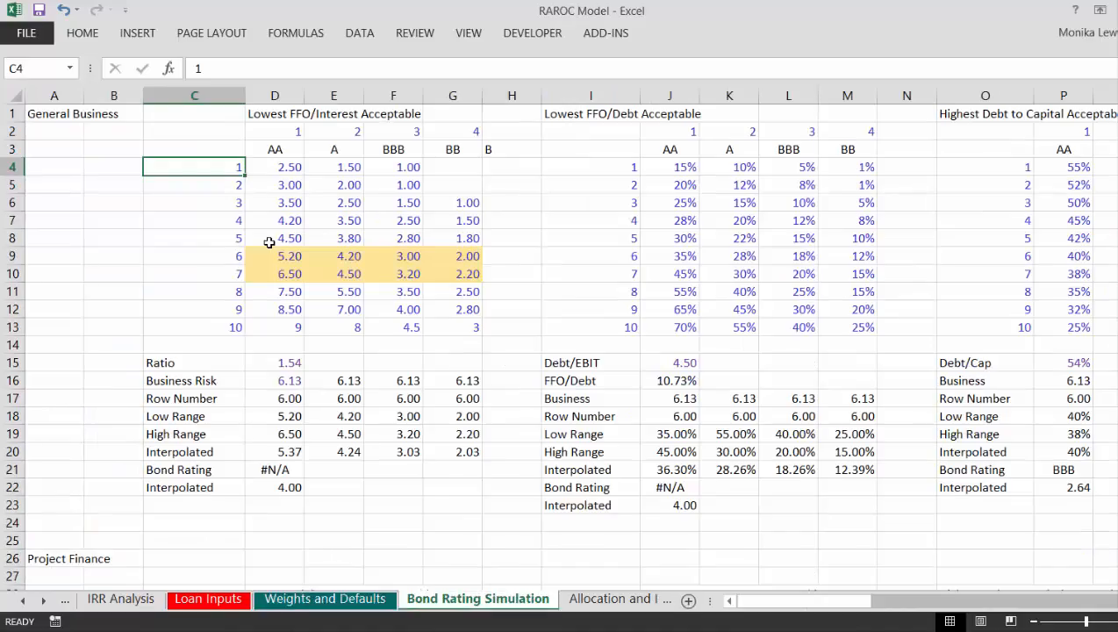
Step: Examine the General Business FFO/Interest and FFO/Debt threshold tables and the ratio calculations beneath them
{"action": "key", "text": "Up"}
{"action": "key", "text": "Up"}
{"action": "key", "text": "Up"}
{"action": "key", "text": "Right"}
{"action": "key", "text": "Down"}
{"action": "key", "text": "Down"}
{"action": "key", "text": "Down"}
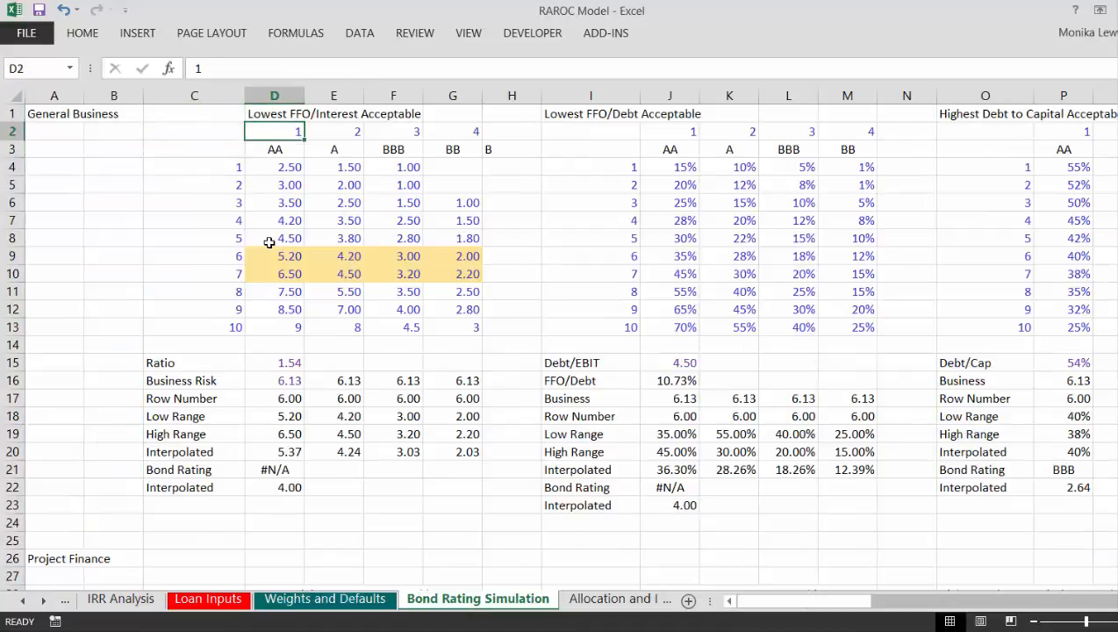
{"action": "key", "text": "Down"}
{"action": "key", "text": "Down"}
{"action": "key", "text": "Down"}
{"action": "key", "text": "Down"}
{"action": "key", "text": "Down"}
{"action": "key", "text": "Right"}
{"action": "key", "text": "Right"}
{"action": "key", "text": "Right"}
{"action": "key", "text": "Right"}
{"action": "key", "text": "Right"}
{"action": "key", "text": "Right"}
{"action": "key", "text": "Right"}
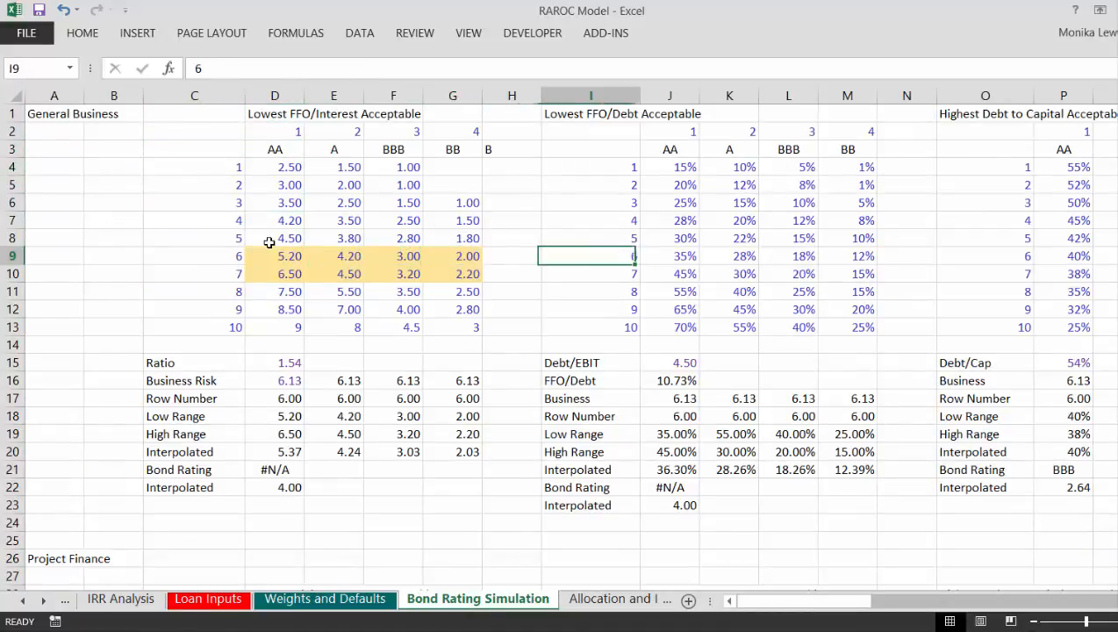
{"action": "key", "text": "Down"}
{"action": "key", "text": "Down"}
{"action": "key", "text": "Down"}
{"action": "key", "text": "Down"}
{"action": "key", "text": "Down"}
{"action": "key", "text": "Down"}
{"action": "key", "text": "Down"}
{"action": "key", "text": "Left"}
{"action": "key", "text": "Left"}
{"action": "key", "text": "Left"}
{"action": "key", "text": "Left"}
{"action": "key", "text": "Left"}
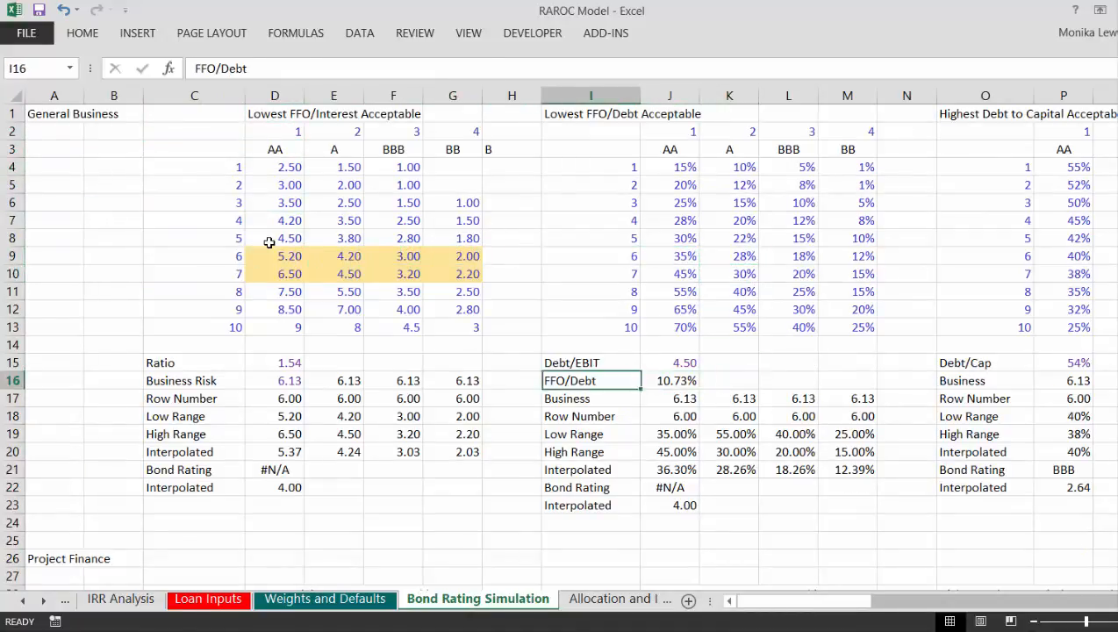
{"action": "key", "text": "Left"}
{"action": "key", "text": "Left"}
{"action": "key", "text": "Up"}
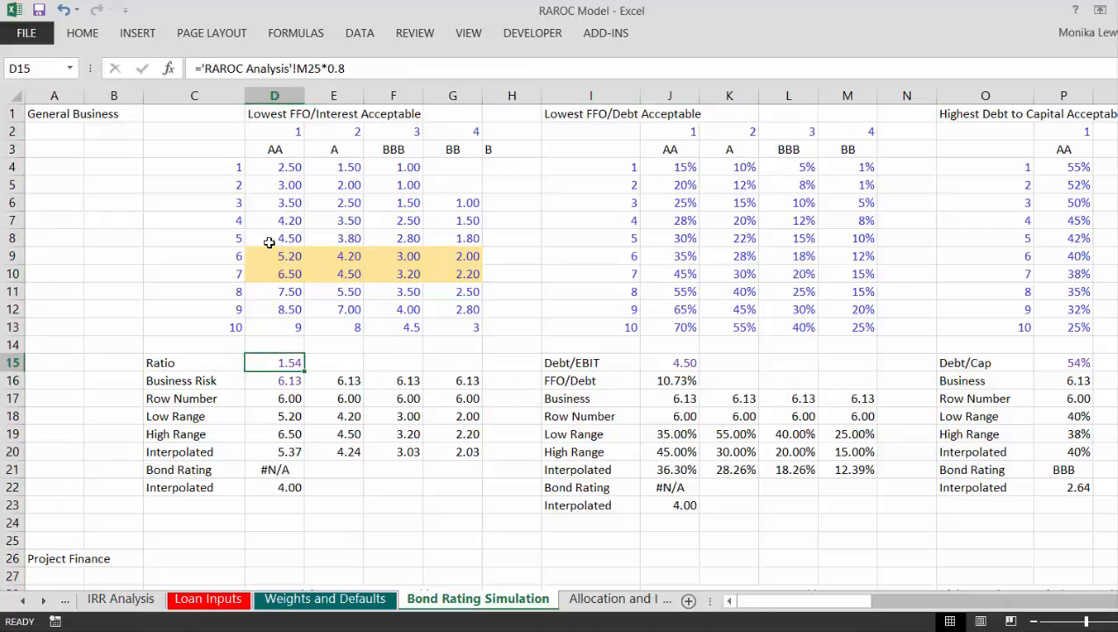
Step: Outline the Ratio and Business Risk values in D15:D16 and the Debt/EBIT and FFO/Debt values in J15:J16 with a border
{"action": "key", "text": "shift+Down"}
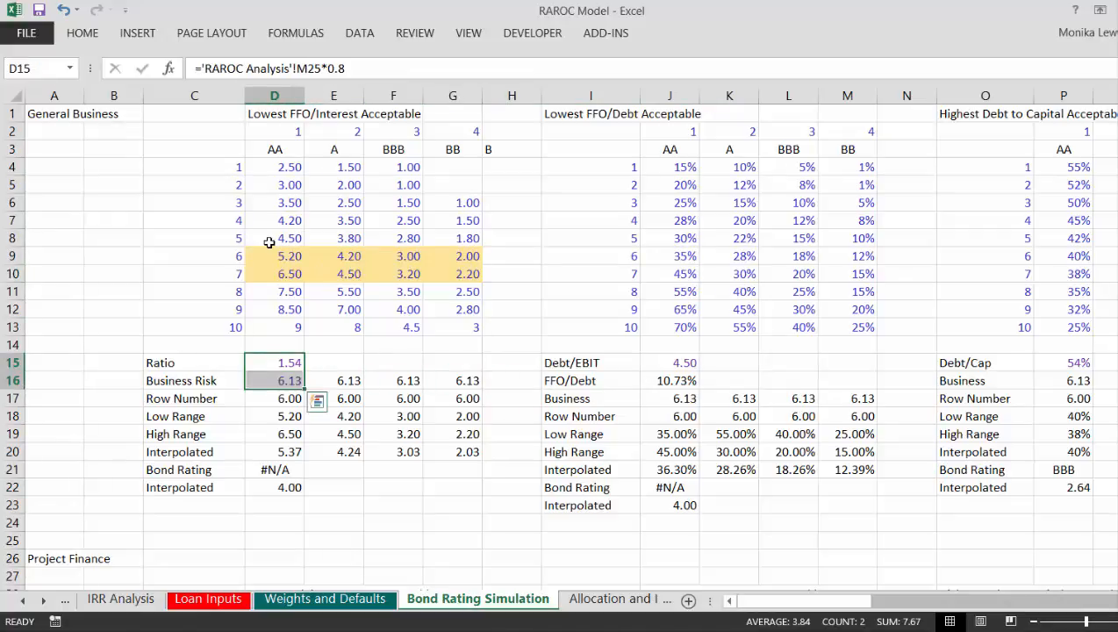
{"action": "key", "text": "ctrl+c"}
{"action": "key", "text": "Right"}
{"action": "key", "text": "Right"}
{"action": "key", "text": "Right"}
{"action": "key", "text": "Right"}
{"action": "key", "text": "Right"}
{"action": "key", "text": "Right"}
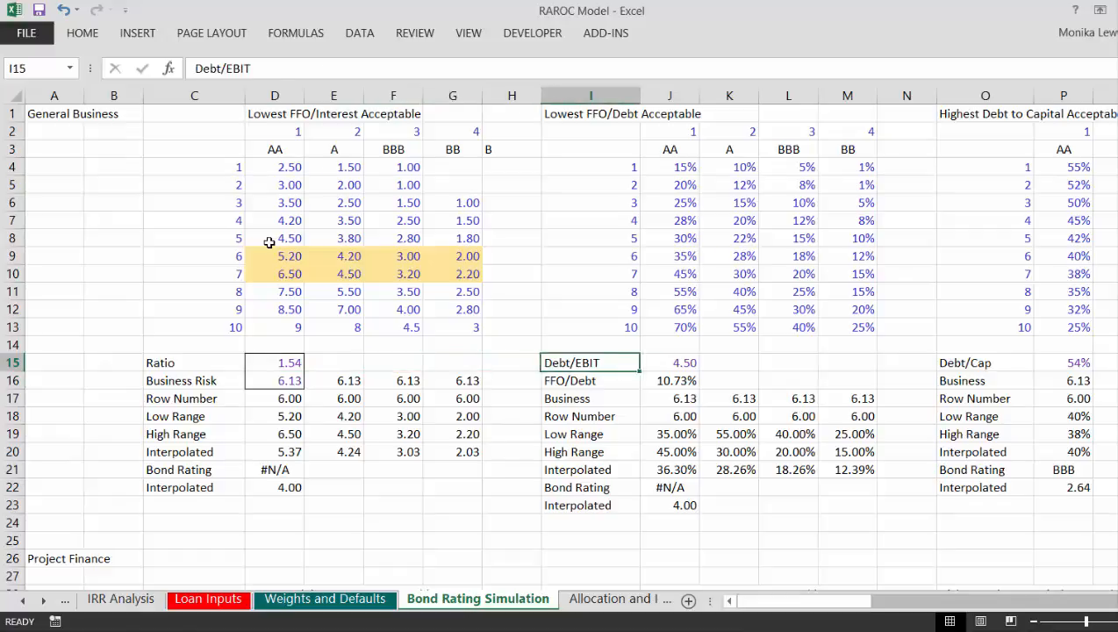
{"action": "key", "text": "shift+Down"}
{"action": "key", "text": "ctrl+v"}
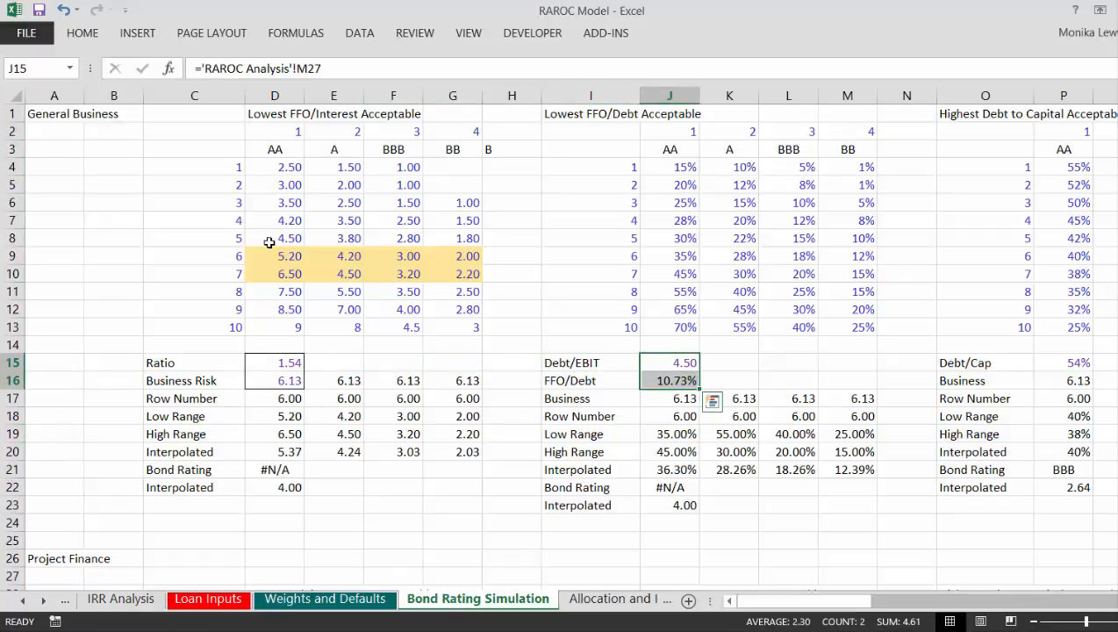
{"action": "key", "text": "Left"}
{"action": "key", "text": "Left"}
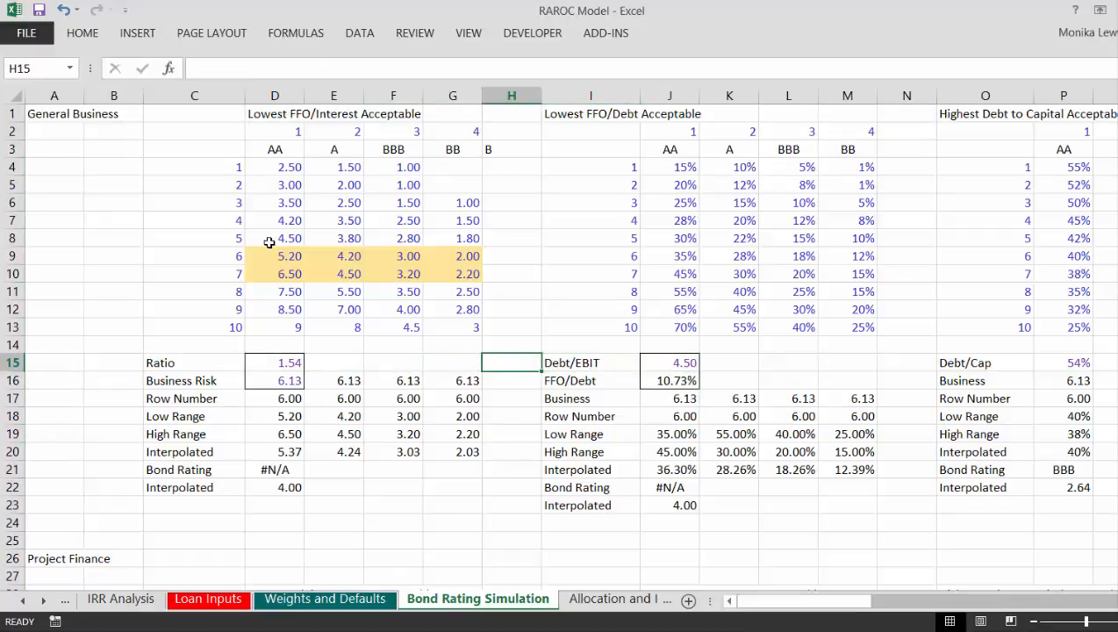
{"action": "key", "text": "ctrl+shift+c"}
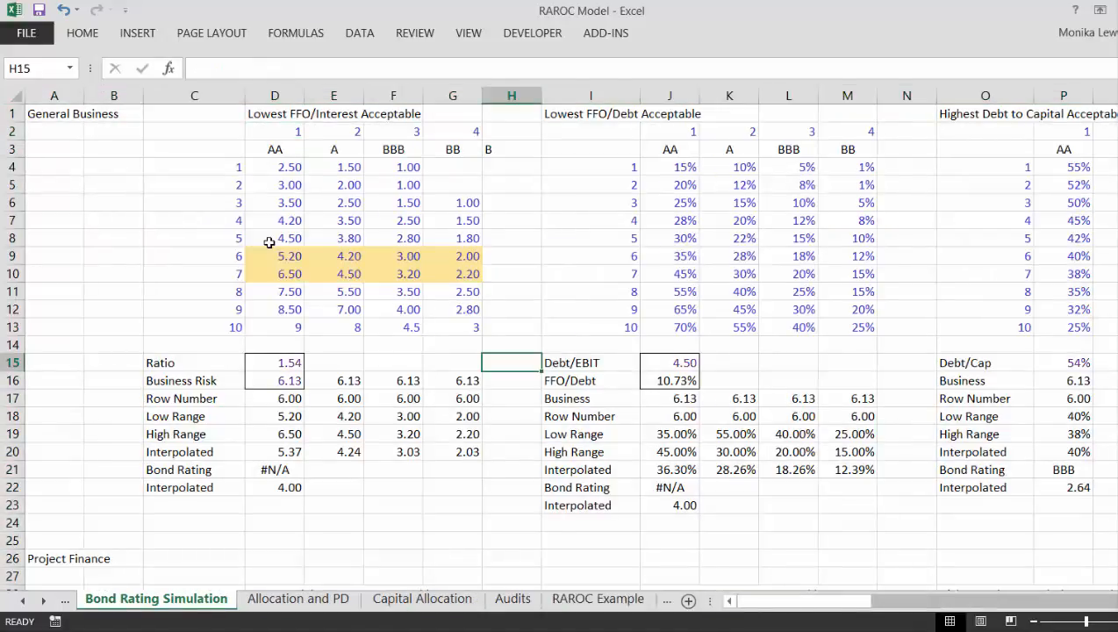
Step: Inspect the FFO/Debt interpolation formula in J16 and the Debt/Cap source formula in P15
{"action": "key", "text": "Down"}
{"action": "key", "text": "Right"}
{"action": "key", "text": "Right"}
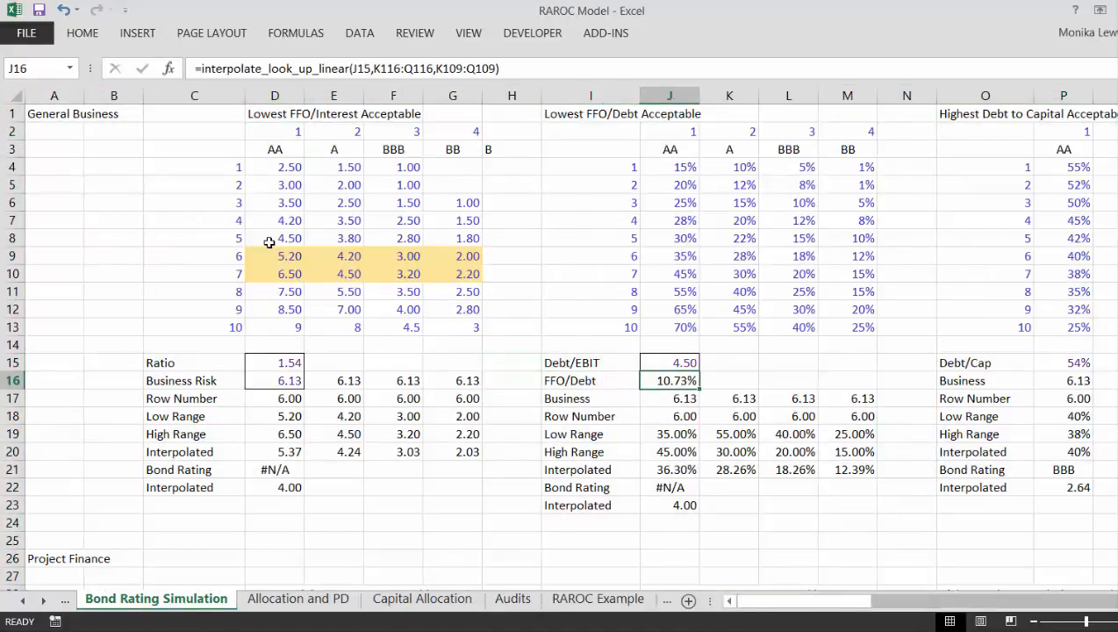
{"action": "key", "text": "Right"}
{"action": "key", "text": "Right"}
{"action": "key", "text": "Right"}
{"action": "key", "text": "Right"}
{"action": "key", "text": "Right"}
{"action": "key", "text": "Right"}
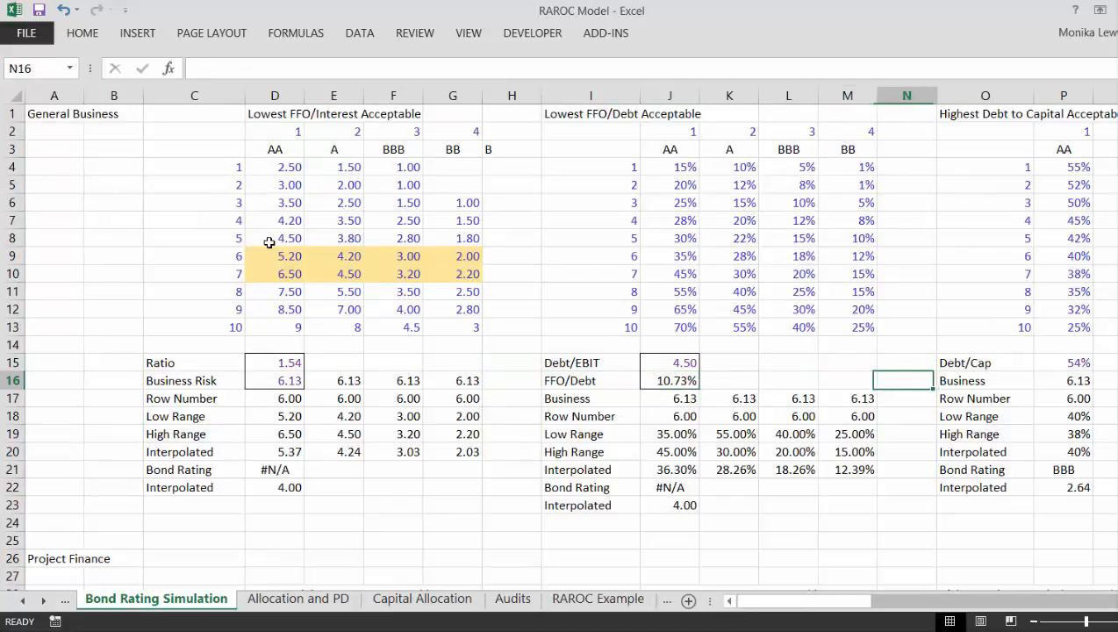
{"action": "key", "text": "Up"}
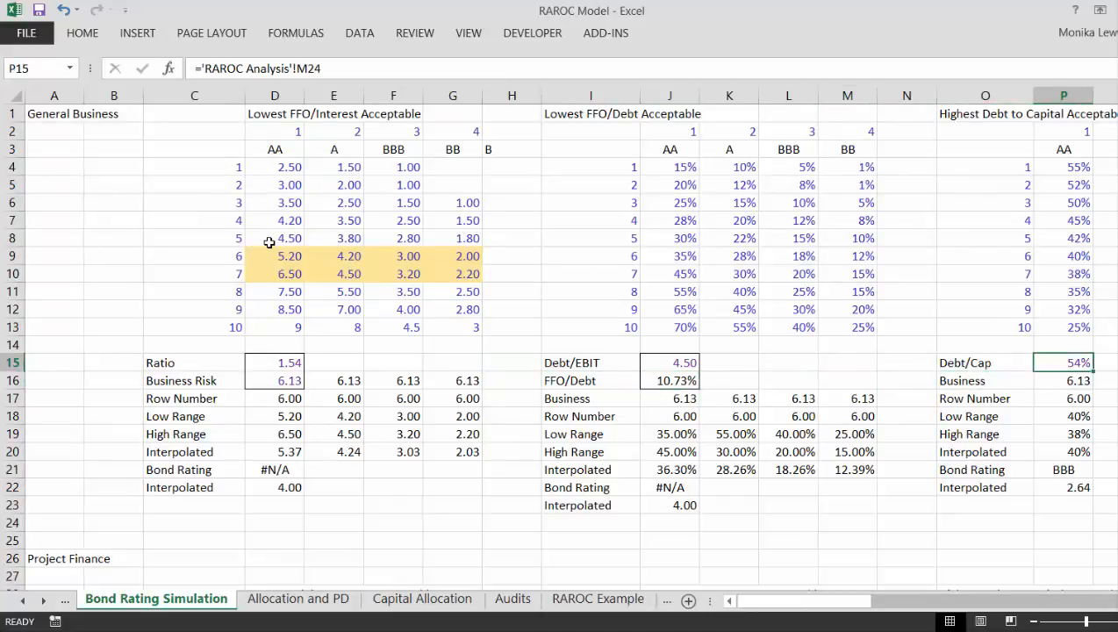
{"action": "key", "text": "Down"}
{"action": "key", "text": "Left"}
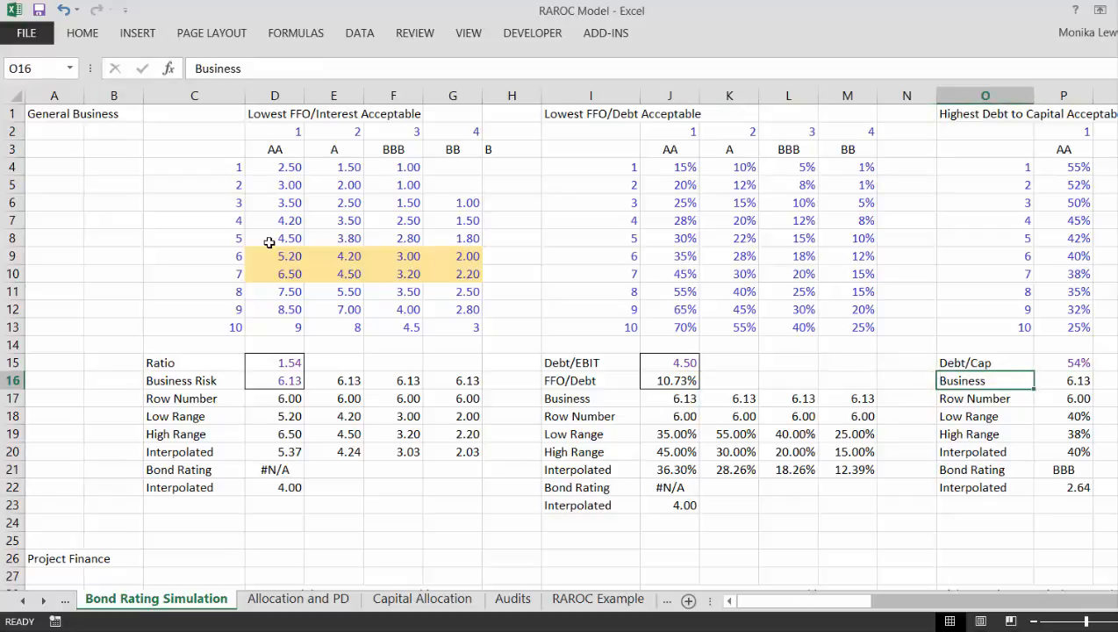
Step: Review the Project Finance DSCR and debt-to-capital sections further down the sheet, then return to the General Business heading in A1
{"action": "key", "text": "Right"}
{"action": "key", "text": "Down"}
{"action": "key", "text": "Down"}
{"action": "key", "text": "Down"}
{"action": "key", "text": "Down"}
{"action": "key", "text": "Down"}
{"action": "key", "text": "Down"}
{"action": "key", "text": "Down"}
{"action": "key", "text": "Down"}
{"action": "key", "text": "Down"}
{"action": "key", "text": "Down"}
{"action": "key", "text": "Down"}
{"action": "key", "text": "Down"}
{"action": "key", "text": "Down"}
{"action": "key", "text": "Down"}
{"action": "key", "text": "Down"}
{"action": "key", "text": "Down"}
{"action": "key", "text": "Down"}
{"action": "key", "text": "Down"}
{"action": "key", "text": "Down"}
{"action": "key", "text": "Down"}
{"action": "key", "text": "Down"}
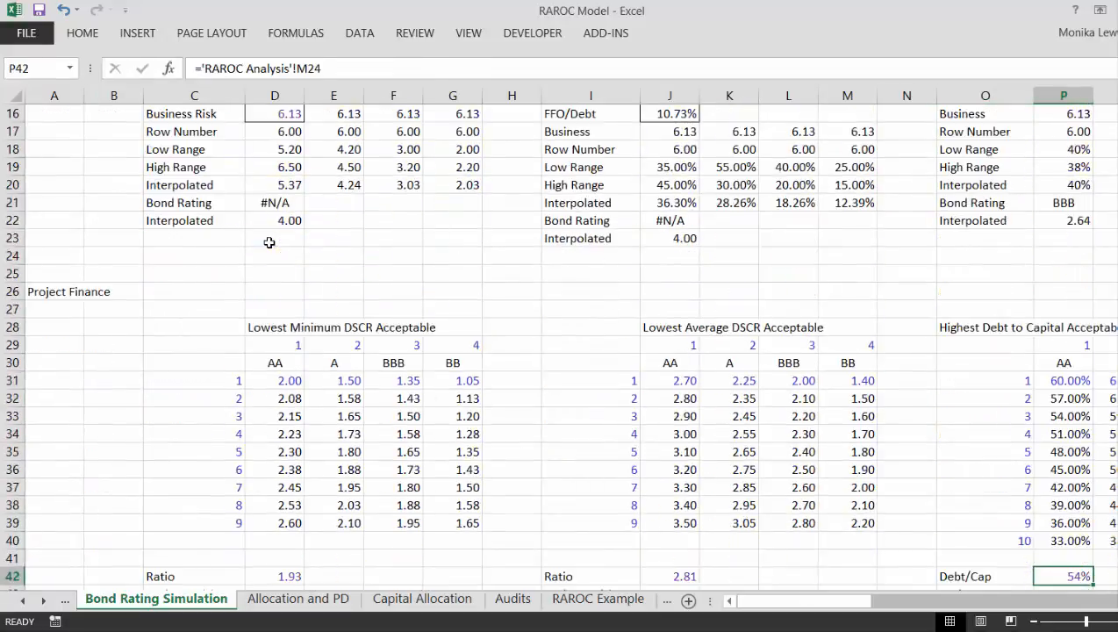
{"action": "key", "text": "Down"}
{"action": "key", "text": "Down"}
{"action": "key", "text": "Down"}
{"action": "key", "text": "Down"}
{"action": "key", "text": "Down"}
{"action": "key", "text": "Down"}
{"action": "key", "text": "Down"}
{"action": "key", "text": "Down"}
{"action": "key", "text": "Down"}
{"action": "key", "text": "Down"}
{"action": "key", "text": "Down"}
{"action": "key", "text": "Down"}
{"action": "key", "text": "Down"}
{"action": "key", "text": "Down"}
{"action": "key", "text": "Down"}
{"action": "key", "text": "Down"}
{"action": "key", "text": "Down"}
{"action": "key", "text": "Down"}
{"action": "key", "text": "Down"}
{"action": "key", "text": "Down"}
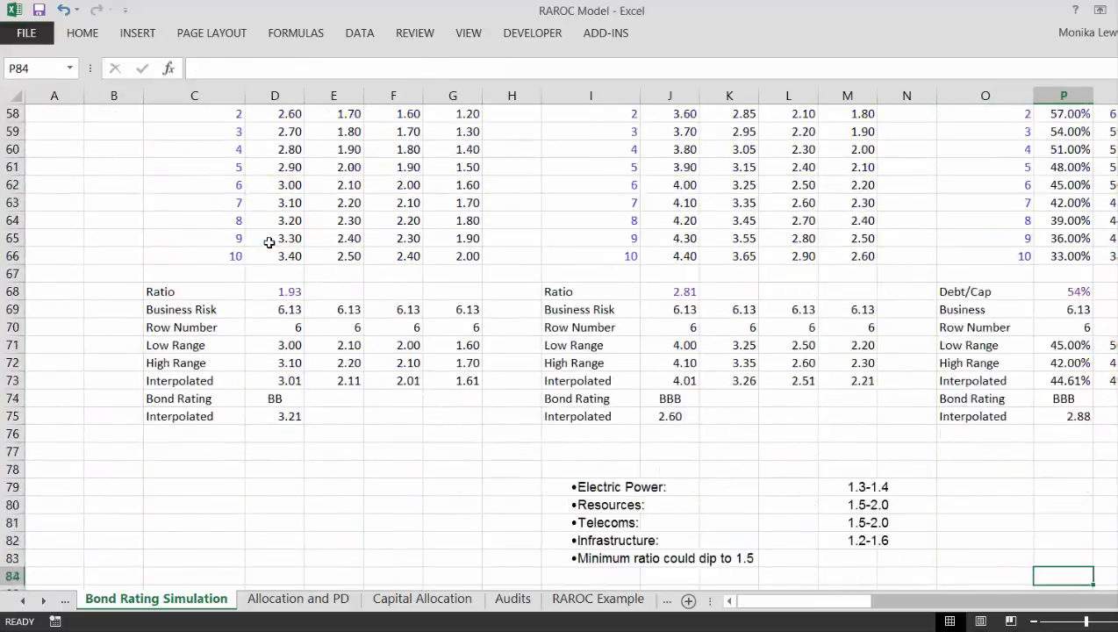
{"action": "key", "text": "Up"}
{"action": "key", "text": "Up"}
{"action": "key", "text": "Up"}
{"action": "key", "text": "Up"}
{"action": "key", "text": "Up"}
{"action": "key", "text": "Up"}
{"action": "key", "text": "Up"}
{"action": "key", "text": "Up"}
{"action": "key", "text": "Up"}
{"action": "key", "text": "Up"}
{"action": "key", "text": "Up"}
{"action": "key", "text": "Left"}
{"action": "key", "text": "Up"}
{"action": "key", "text": "Up"}
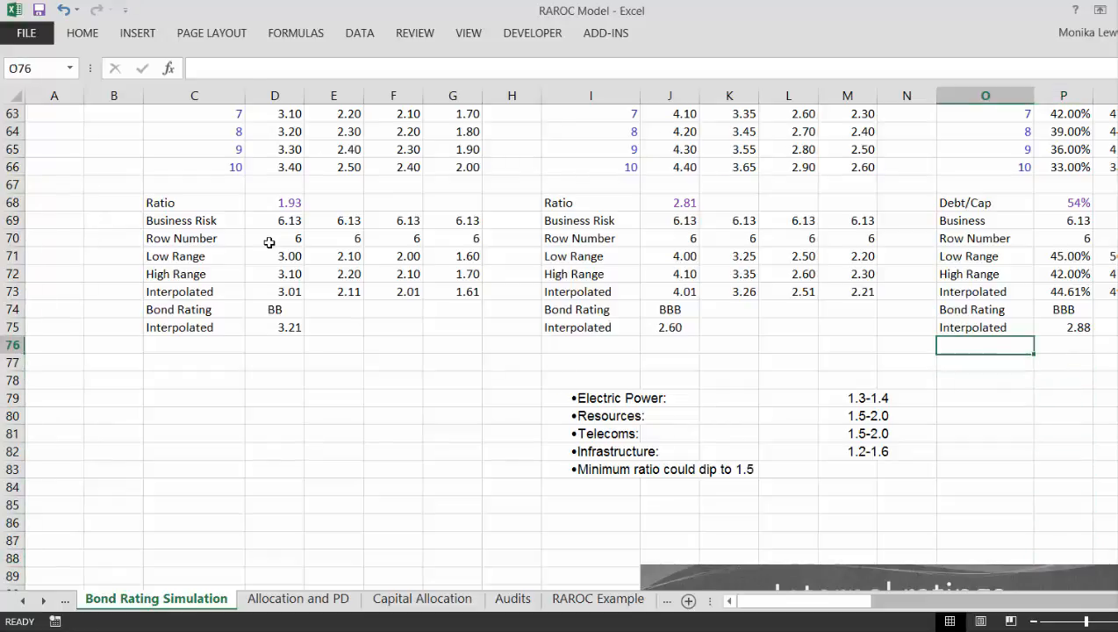
{"action": "key", "text": "Up"}
{"action": "key", "text": "Left"}
{"action": "key", "text": "Left"}
{"action": "key", "text": "Left"}
{"action": "key", "text": "Left"}
{"action": "key", "text": "Left"}
{"action": "key", "text": "Left"}
{"action": "key", "text": "Left"}
{"action": "key", "text": "Left"}
{"action": "key", "text": "Left"}
{"action": "key", "text": "Left"}
{"action": "key", "text": "Left"}
{"action": "key", "text": "Left"}
{"action": "key", "text": "Left"}
{"action": "key", "text": "Left"}
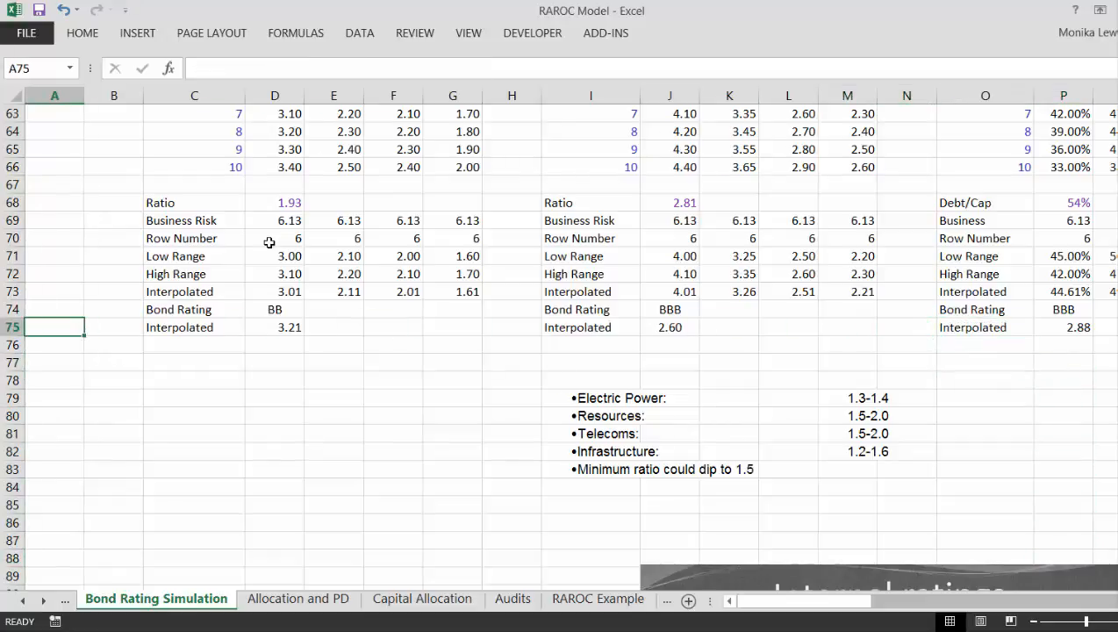
{"action": "key", "text": "Up"}
{"action": "key", "text": "Up"}
{"action": "key", "text": "Up"}
{"action": "key", "text": "Up"}
{"action": "key", "text": "Up"}
{"action": "key", "text": "Up"}
{"action": "key", "text": "Up"}
{"action": "key", "text": "Up"}
{"action": "key", "text": "Up"}
{"action": "key", "text": "Up"}
{"action": "key", "text": "Up"}
{"action": "key", "text": "Up"}
{"action": "key", "text": "Up"}
{"action": "key", "text": "Up"}
{"action": "key", "text": "Up"}
{"action": "key", "text": "Up"}
{"action": "key", "text": "Up"}
{"action": "key", "text": "Up"}
{"action": "key", "text": "Up"}
{"action": "key", "text": "Up"}
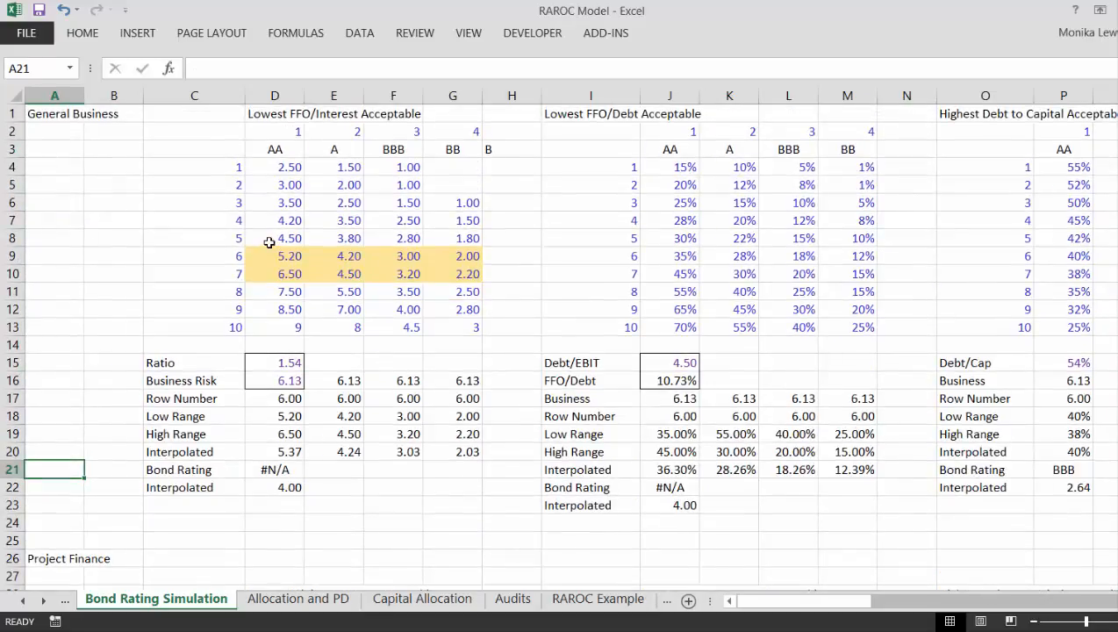
{"action": "key", "text": "Up"}
{"action": "key", "text": "Up"}
{"action": "key", "text": "Up"}
{"action": "key", "text": "Up"}
{"action": "key", "text": "Up"}
{"action": "key", "text": "Up"}
{"action": "key", "text": "Up"}
{"action": "key", "text": "Up"}
{"action": "key", "text": "Up"}
{"action": "key", "text": "Up"}
{"action": "key", "text": "Up"}
{"action": "key", "text": "Up"}
{"action": "key", "text": "Up"}
{"action": "key", "text": "Up"}
{"action": "key", "text": "Up"}
{"action": "key", "text": "Up"}
{"action": "key", "text": "Up"}
{"action": "key", "text": "Up"}
{"action": "key", "text": "Up"}
{"action": "key", "text": "Up"}
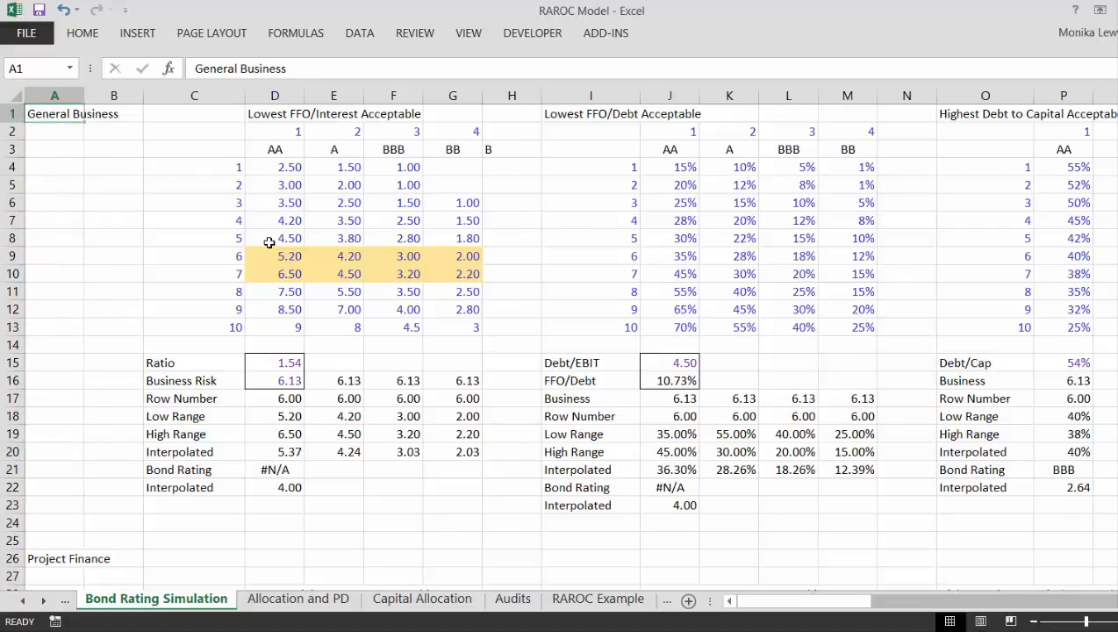
Step: Open the Allocation and PD sheet and color its hard-coded numeric inputs blue
{"action": "key", "text": "ctrl+Page_Down"}
{"action": "key", "text": "Left"}
{"action": "key", "text": "Left"}
{"action": "key", "text": "Left"}
{"action": "key", "text": "Left"}
{"action": "key", "text": "Left"}
{"action": "key", "text": "Left"}
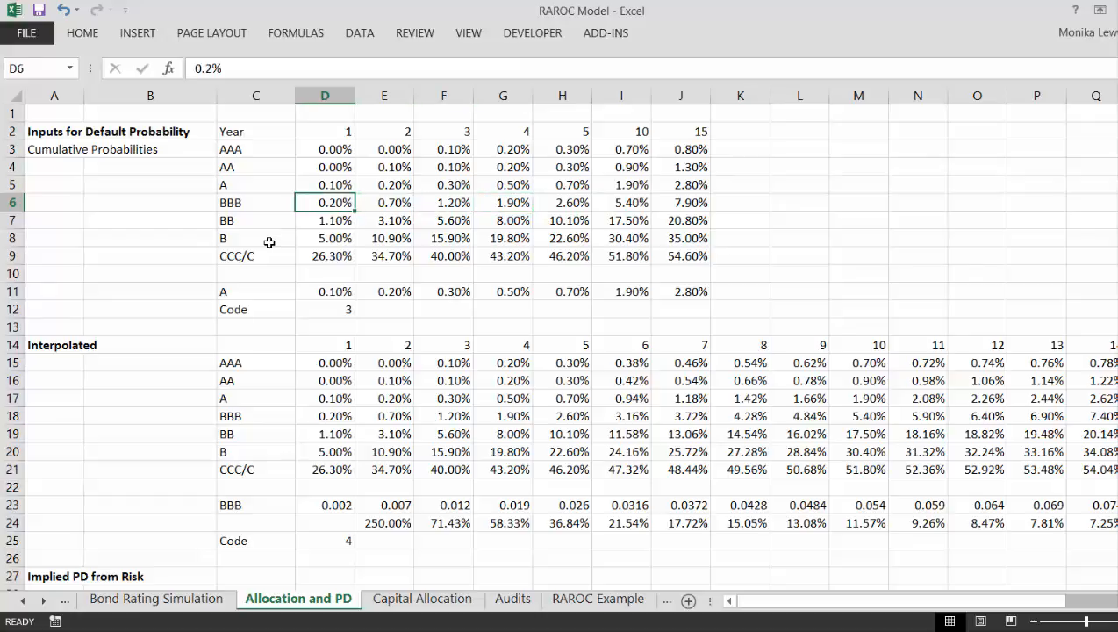
{"action": "key", "text": "ctrl+a"}
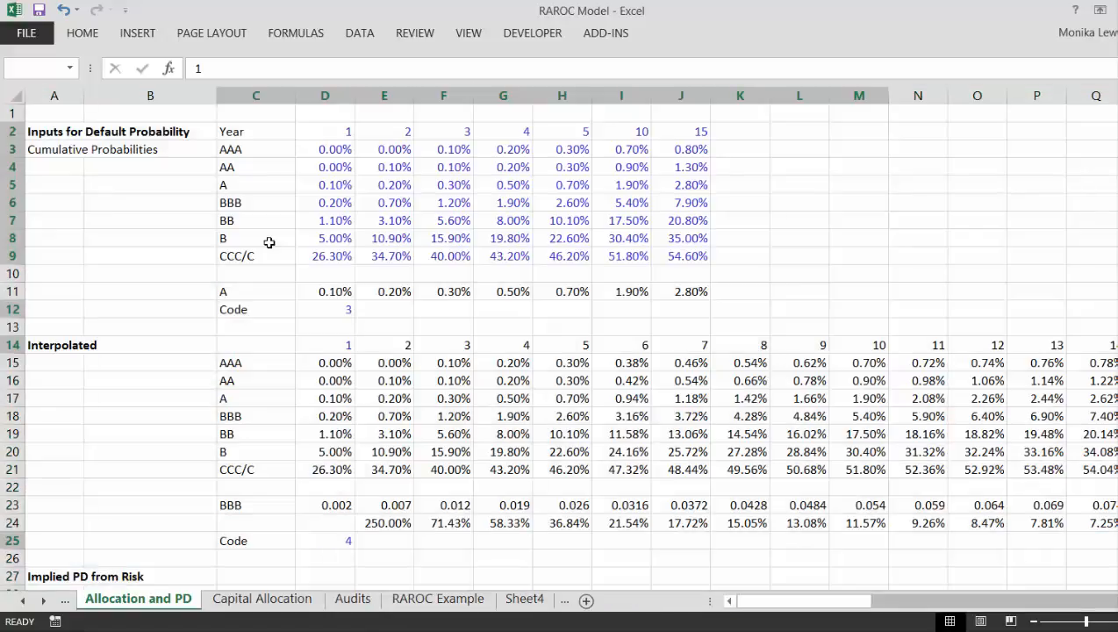
Step: Examine the cumulative default probabilities by rating and year, and the INDEX lookup row beneath them
{"action": "key", "text": "Right"}
{"action": "key", "text": "Right"}
{"action": "key", "text": "Right"}
{"action": "key", "text": "Right"}
{"action": "key", "text": "Right"}
{"action": "key", "text": "Right"}
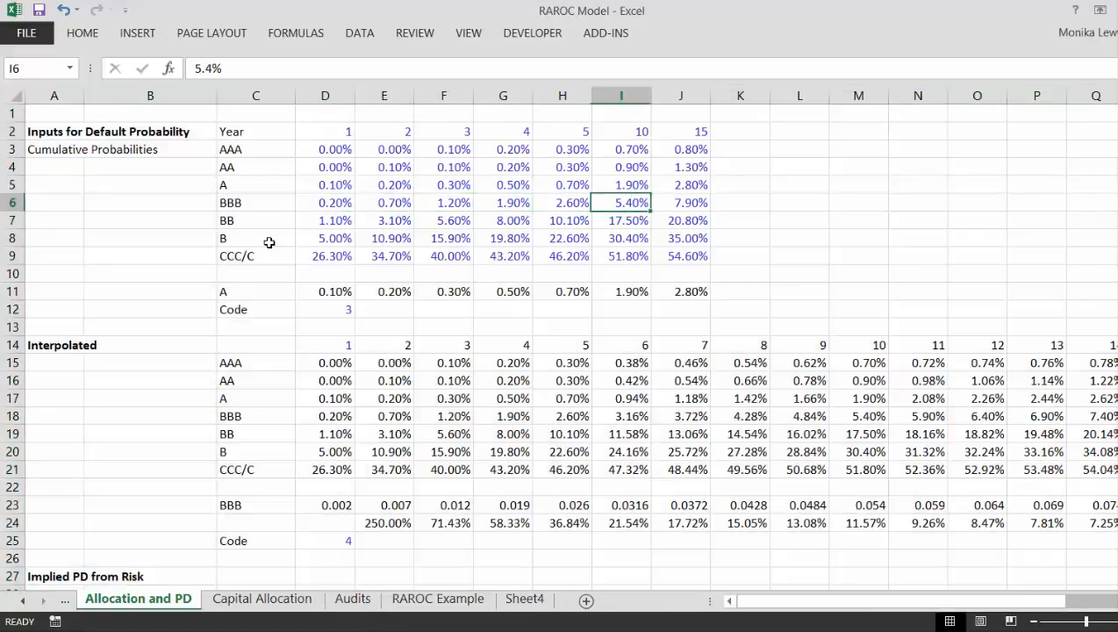
{"action": "key", "text": "Down"}
{"action": "key", "text": "Down"}
{"action": "key", "text": "Down"}
{"action": "key", "text": "Down"}
{"action": "key", "text": "Down"}
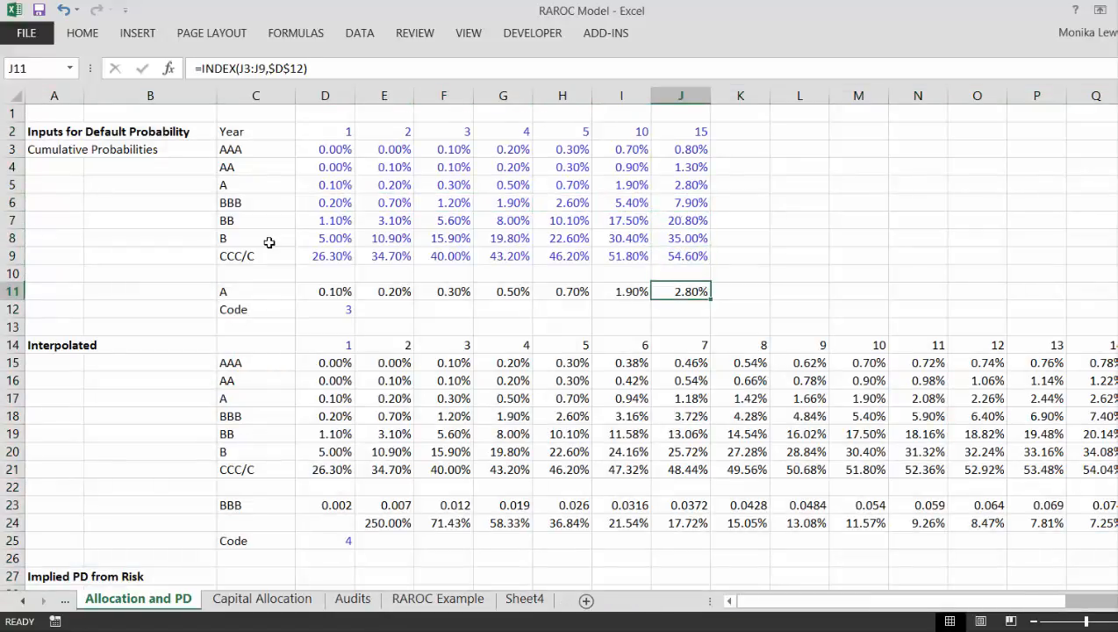
{"action": "key", "text": "Left"}
{"action": "key", "text": "Left"}
{"action": "key", "text": "Left"}
{"action": "key", "text": "Left"}
{"action": "key", "text": "Left"}
{"action": "key", "text": "Left"}
{"action": "key", "text": "Left"}
{"action": "key", "text": "Left"}
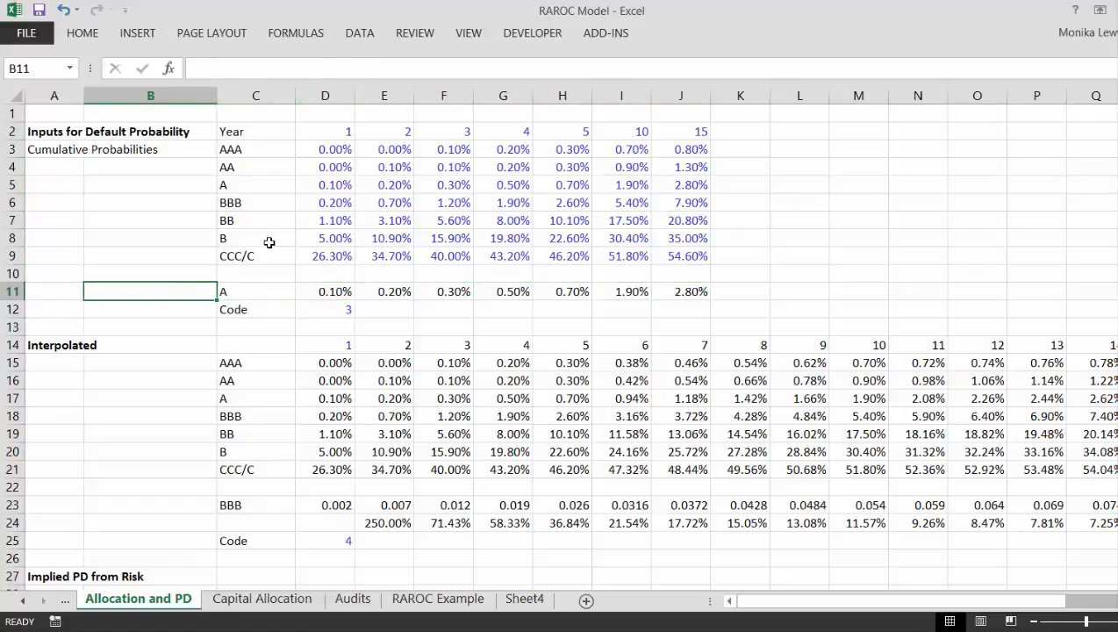
Step: Enter =INDEX(C3:C9,$D$12) in C11 to return the rating name for the selected code
{"action": "key", "text": "Right"}
{"action": "key", "text": "F2"}
{"action": "key", "text": "Escape"}
{"action": "type", "text": "=ind"}
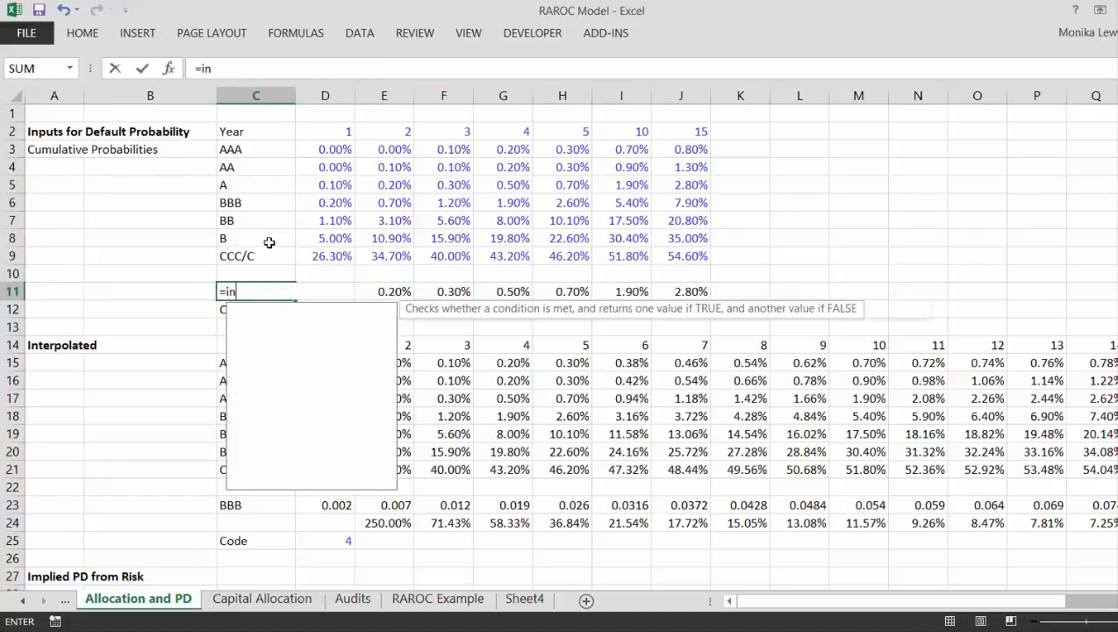
{"action": "key", "text": "Tab"}
{"action": "key", "text": "Up"}
{"action": "key", "text": "Up"}
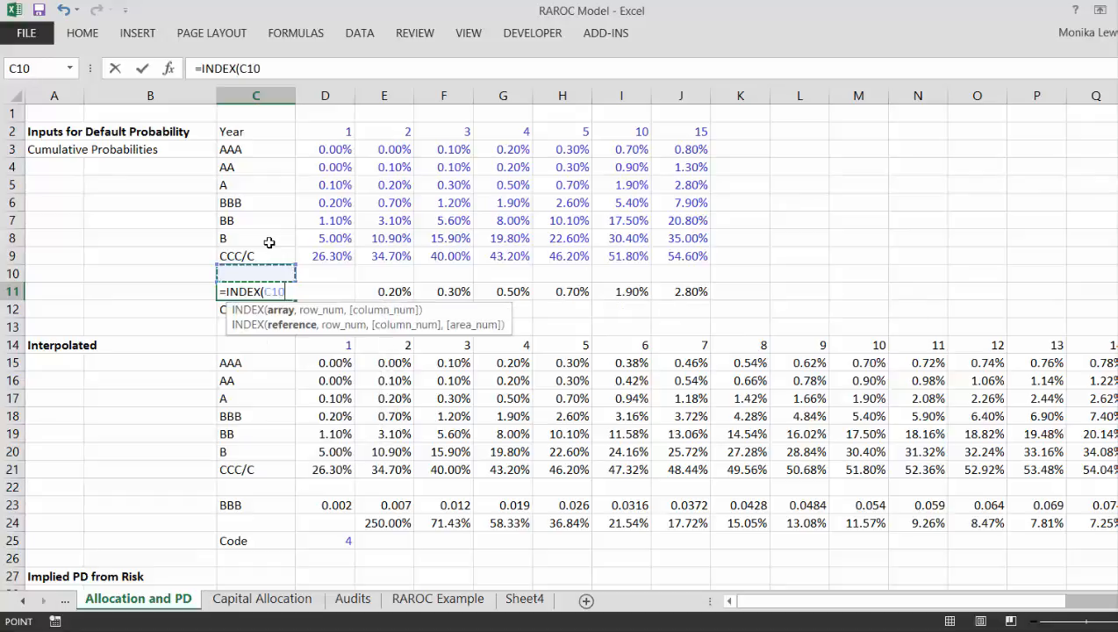
{"action": "key", "text": "shift+Up"}
{"action": "key", "text": "shift+Up"}
{"action": "key", "text": "shift+Up"}
{"action": "key", "text": "shift+Up"}
{"action": "key", "text": "shift+Up"}
{"action": "key", "text": "shift+Up"}
{"action": "key", "text": "shift+Up"}
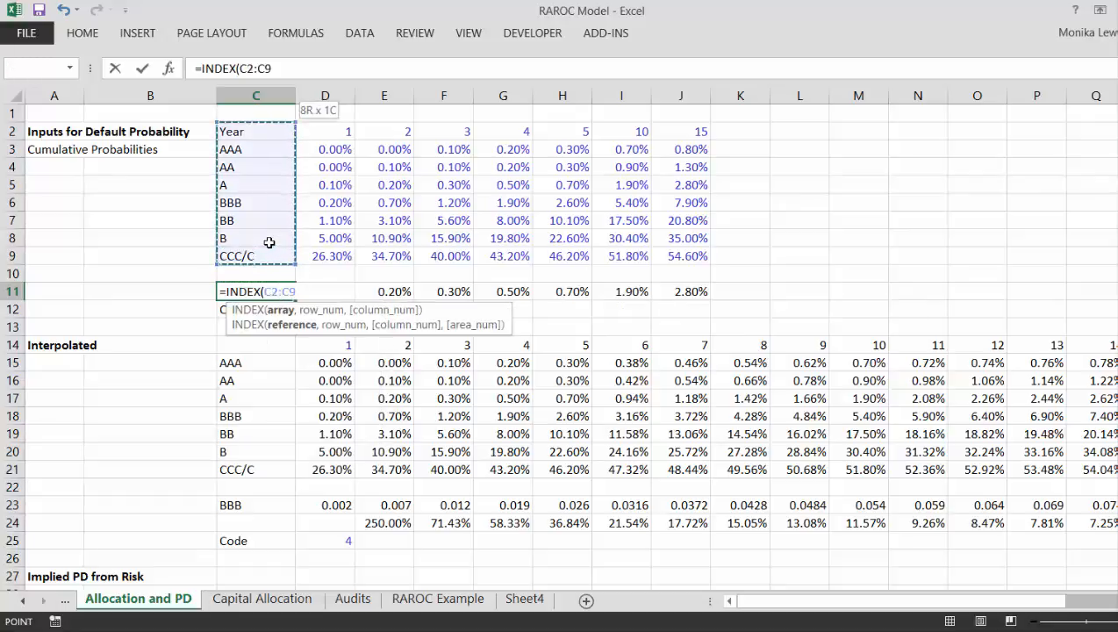
{"action": "key", "text": "shift+Down"}
{"action": "type", "text": ","}
{"action": "key", "text": "Down"}
{"action": "key", "text": "Right"}
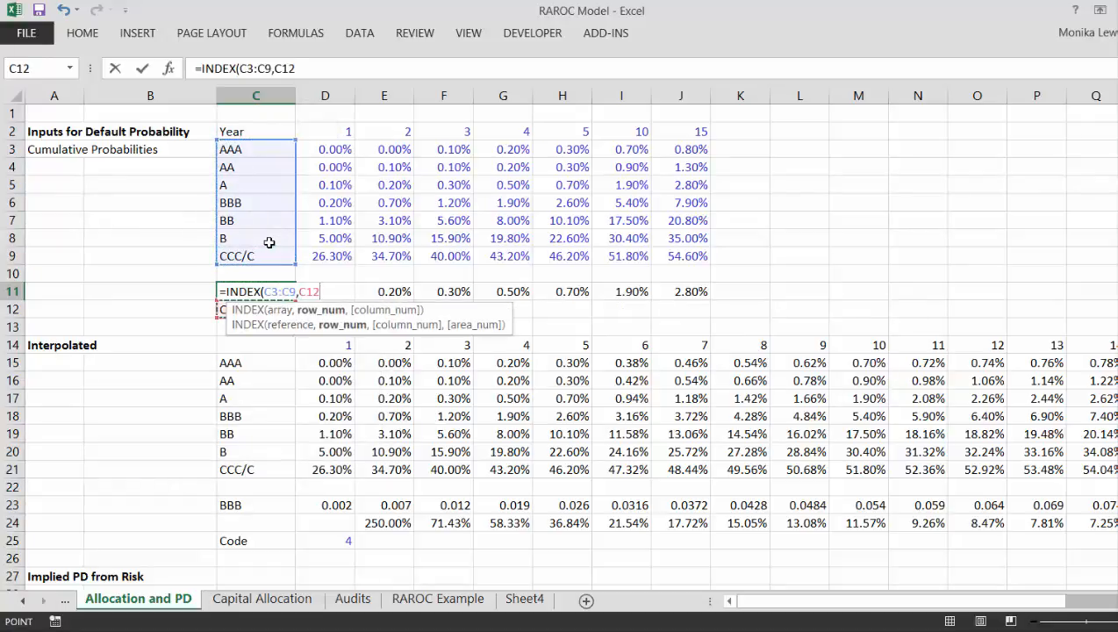
{"action": "key", "text": "F4"}
{"action": "key", "text": "Return"}
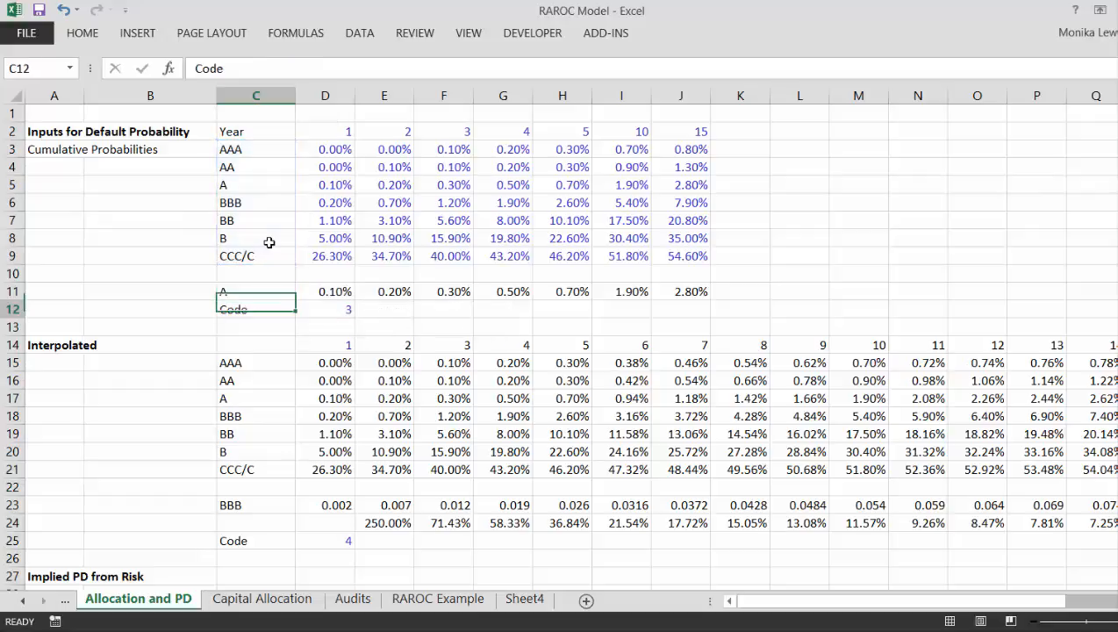
{"action": "key", "text": "Up"}
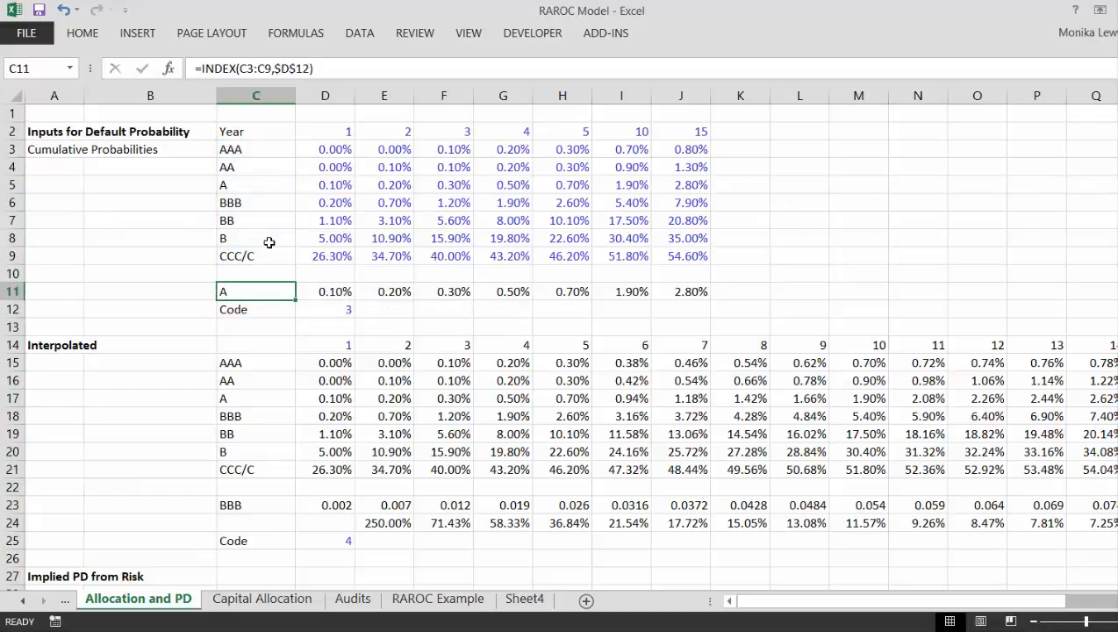
Step: Fill the C11 INDEX formula across to J11 and format D11:J11 as percentages with two decimals
{"action": "key", "text": "ctrl+shift+Right"}
{"action": "key", "text": "ctrl+r"}
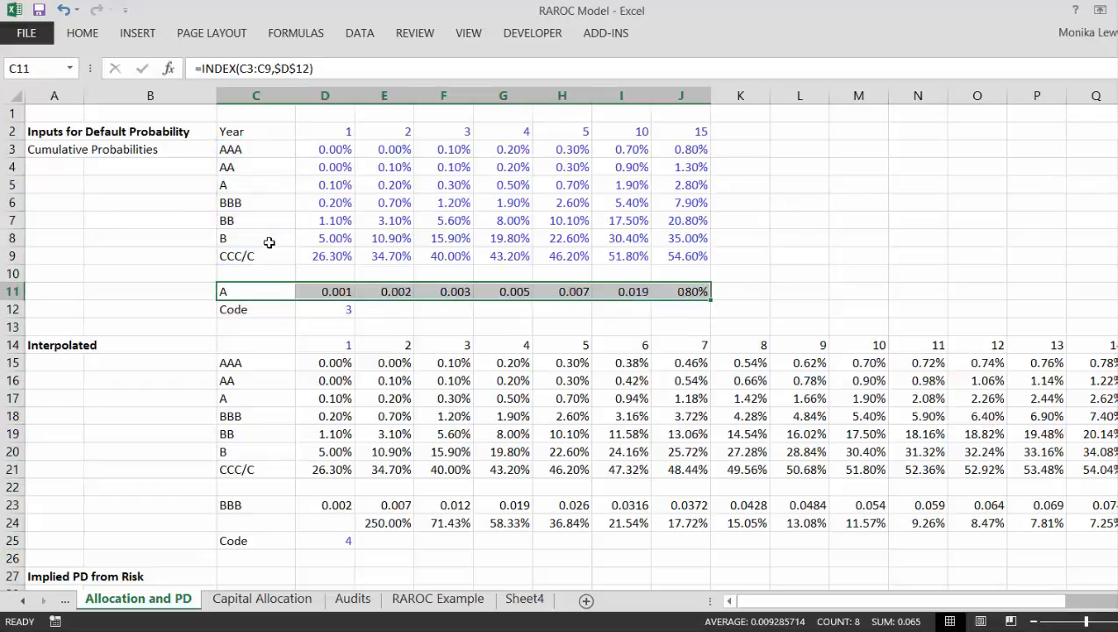
{"action": "key", "text": "Right"}
{"action": "key", "text": "shift+Right"}
{"action": "key", "text": "shift+Right"}
{"action": "key", "text": "shift+Right"}
{"action": "key", "text": "shift+Right"}
{"action": "key", "text": "shift+Right"}
{"action": "key", "text": "shift+Right"}
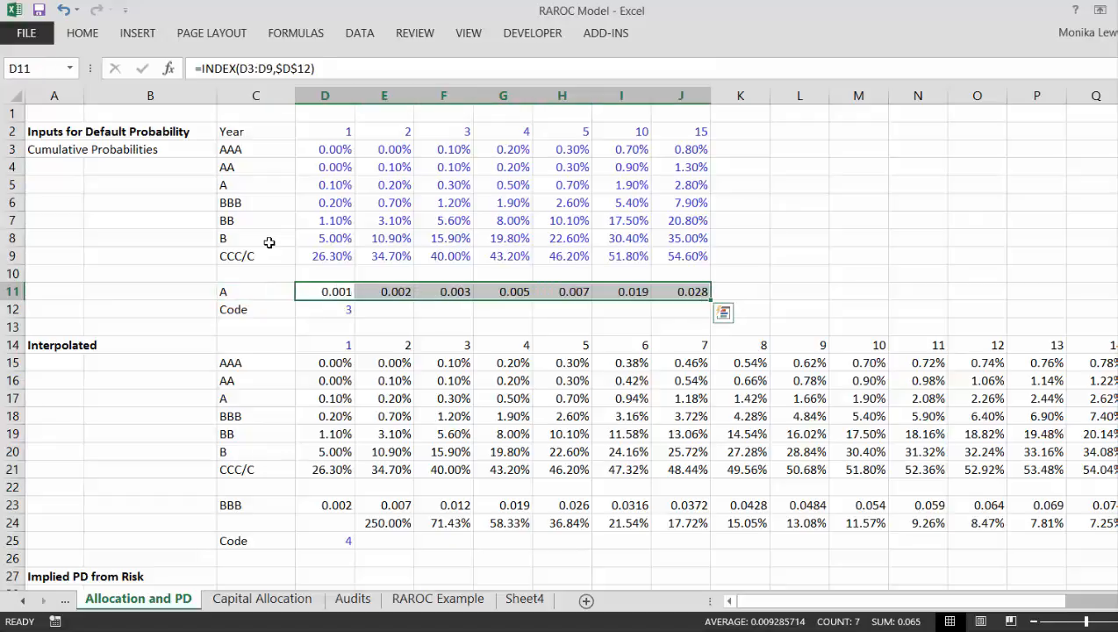
{"action": "key", "text": "ctrl+shift+5"}
Step: Check the rating code in D12 and the lookup results along row 11
{"action": "key", "text": "Left"}
{"action": "key", "text": "Right"}
{"action": "key", "text": "Down"}
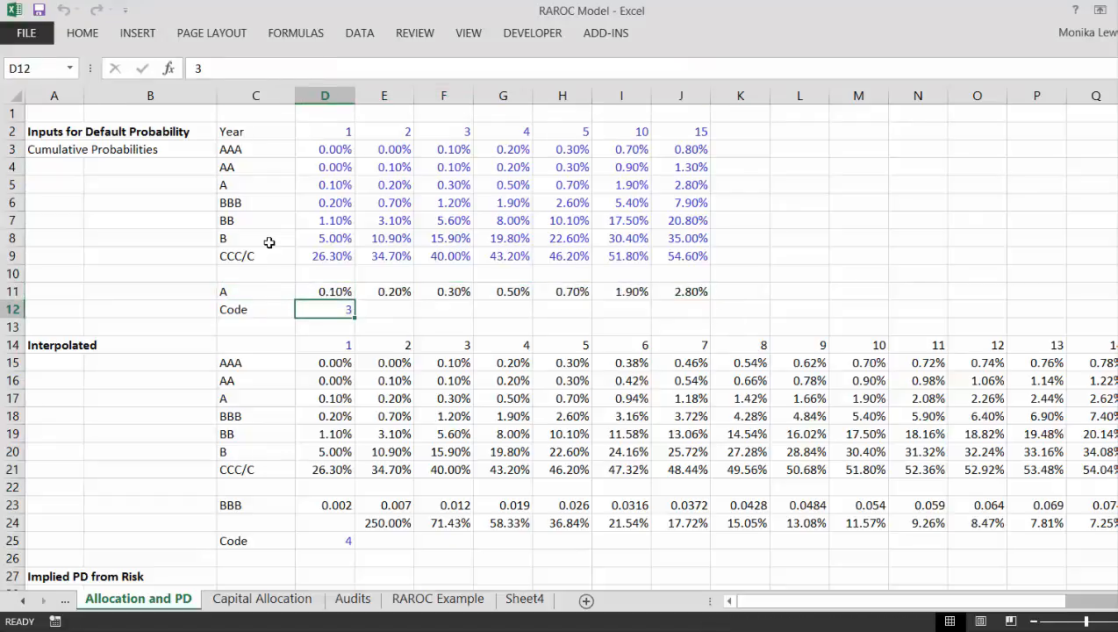
{"action": "key", "text": "Up"}
{"action": "key", "text": "Right"}
{"action": "key", "text": "Right"}
{"action": "key", "text": "Right"}
{"action": "key", "text": "Right"}
{"action": "key", "text": "Right"}
{"action": "key", "text": "Right"}
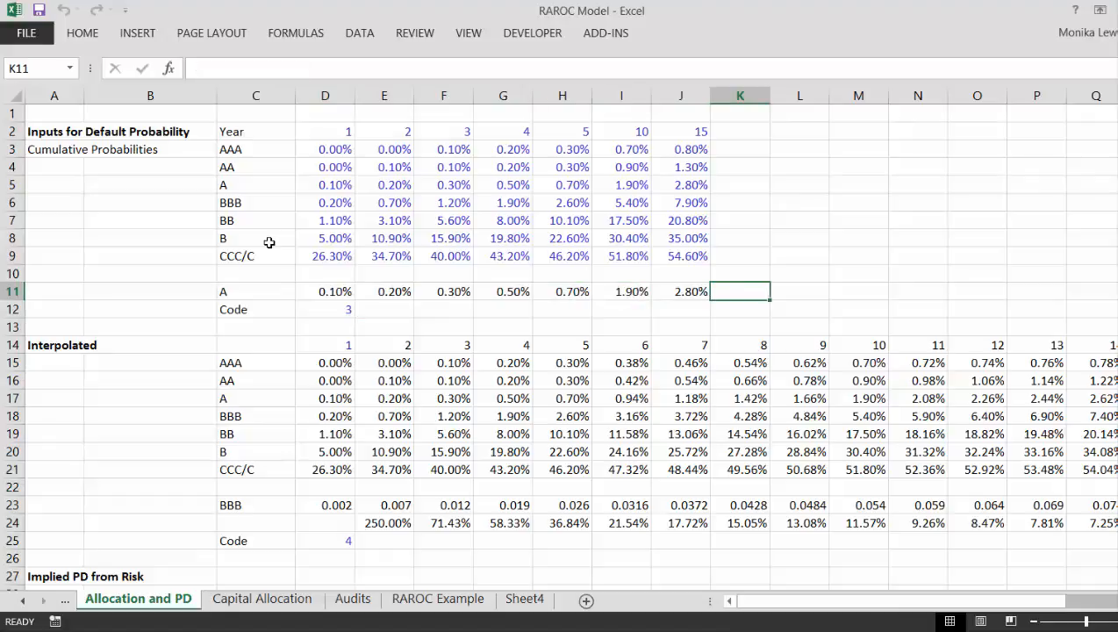
{"action": "key", "text": "Left"}
{"action": "key", "text": "Left"}
{"action": "key", "text": "Left"}
{"action": "key", "text": "Left"}
{"action": "key", "text": "Left"}
{"action": "key", "text": "Left"}
{"action": "key", "text": "Left"}
{"action": "key", "text": "Left"}
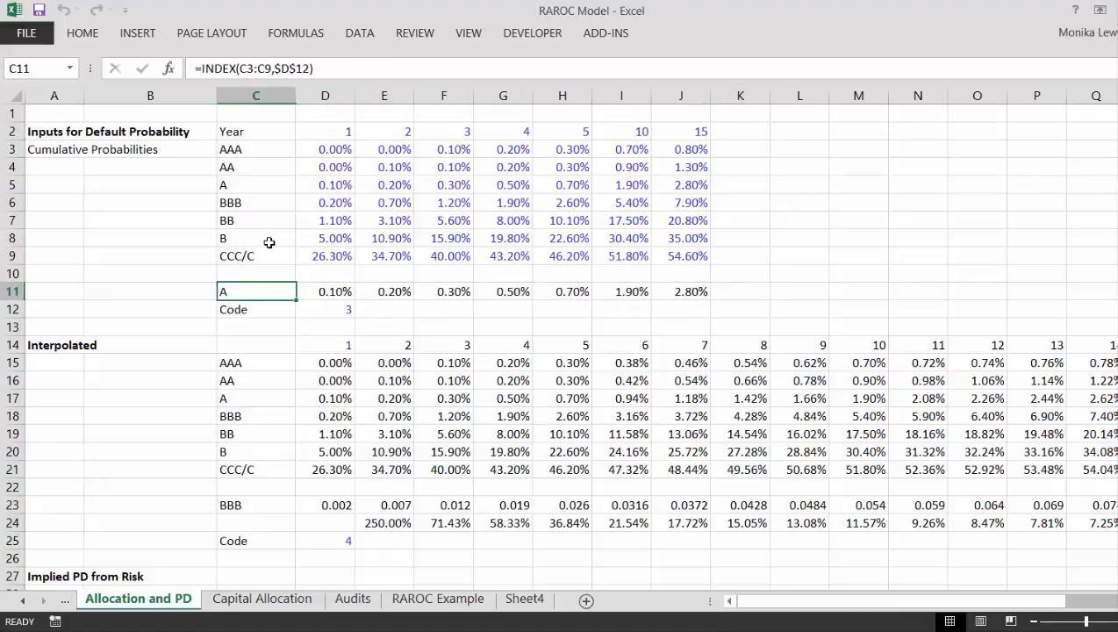
Step: Chart the lookup row C11:J11 as a default column chart and resize it to sit right of the cumulative probabilities, starting at column M
{"action": "key", "text": "Up"}
{"action": "key", "text": "Up"}
{"action": "key", "text": "Up"}
{"action": "key", "text": "Up"}
{"action": "key", "text": "Up"}
{"action": "key", "text": "Up"}
{"action": "key", "text": "Up"}
{"action": "key", "text": "Up"}
{"action": "key", "text": "Up"}
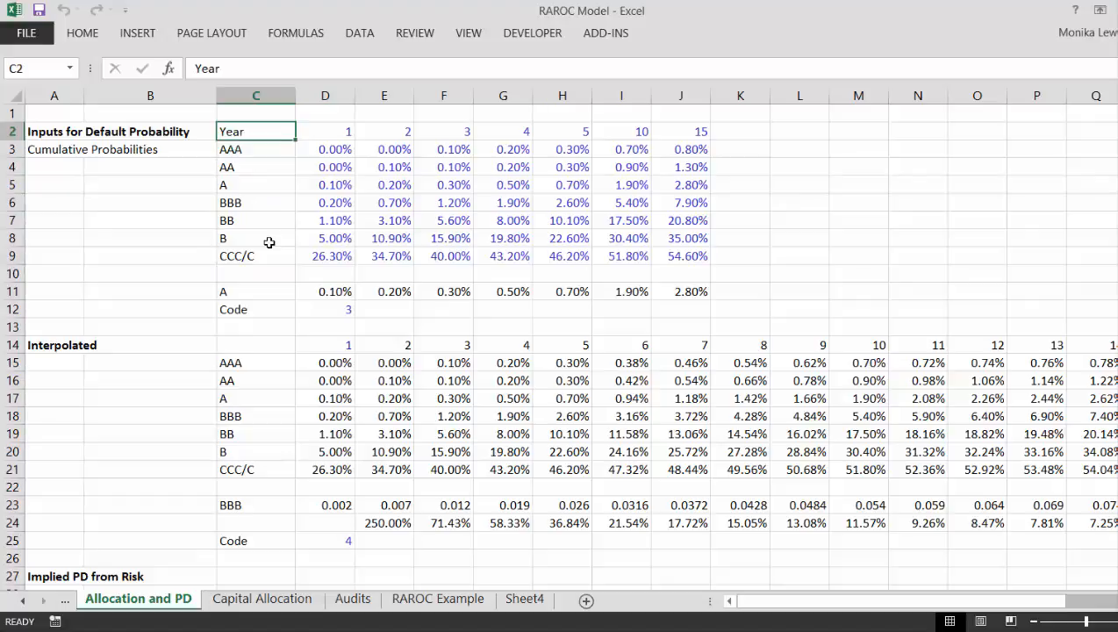
{"action": "key", "text": "Down"}
{"action": "key", "text": "Down"}
{"action": "key", "text": "Down"}
{"action": "key", "text": "Down"}
{"action": "key", "text": "Down"}
{"action": "key", "text": "Down"}
{"action": "key", "text": "Down"}
{"action": "key", "text": "Down"}
{"action": "key", "text": "Down"}
{"action": "key", "text": "ctrl+shift+Right"}
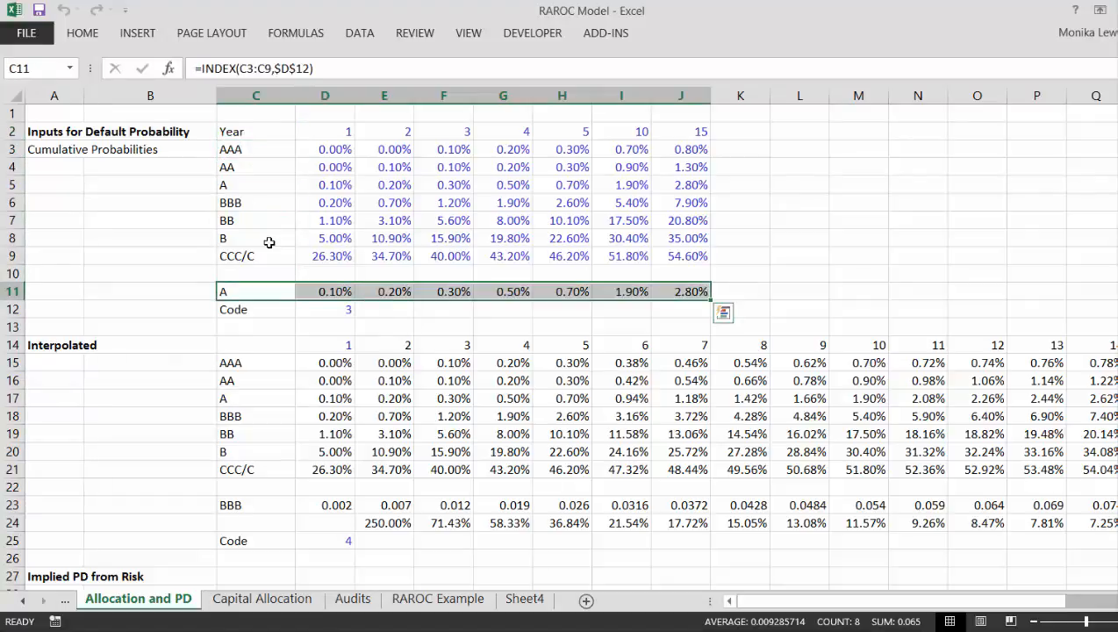
{"action": "key", "text": "alt+F1"}
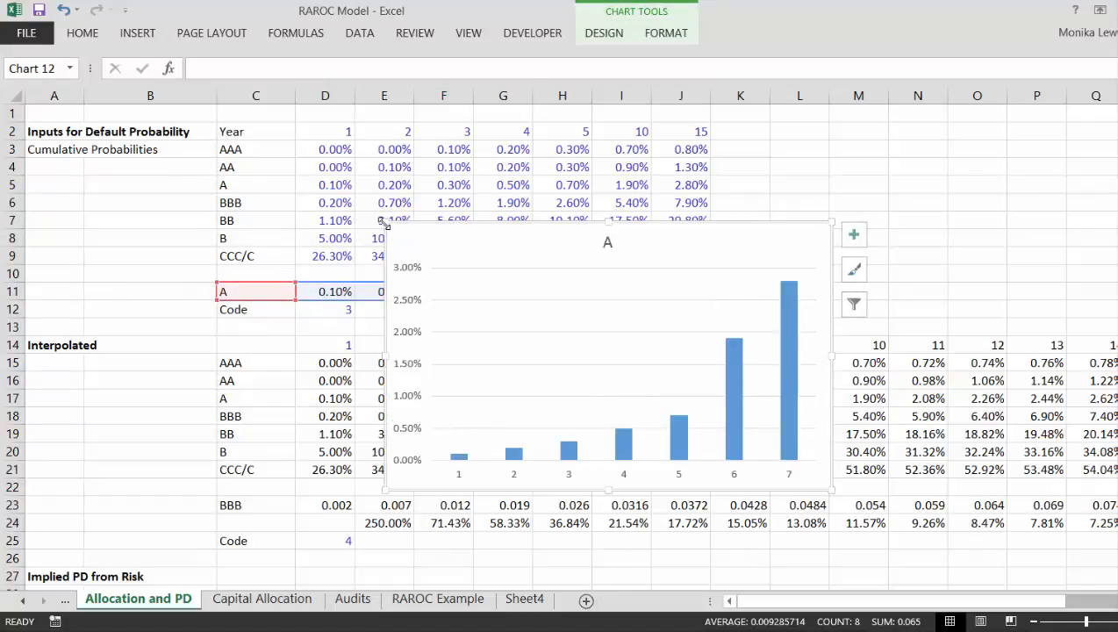
{"action": "left_click_drag", "start_coordinate": [384, 225], "coordinate": [834, 128]}
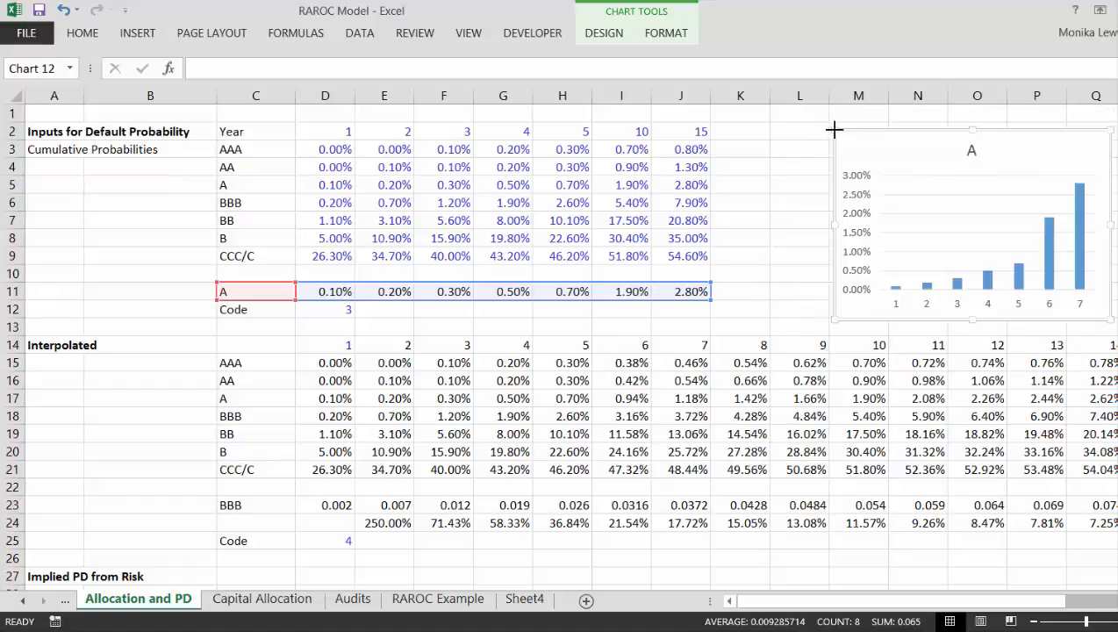
Step: Change the lookup row's column chart to an X Y scatter chart with markers only
{"action": "left_click", "coordinate": [910, 205]}
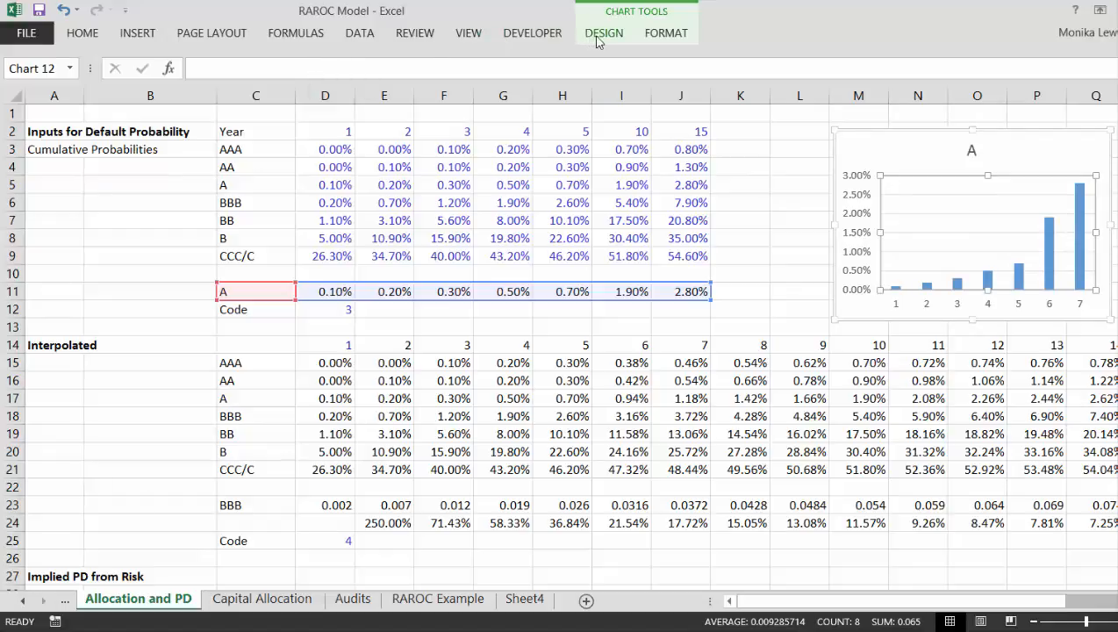
{"action": "left_click", "coordinate": [641, 37]}
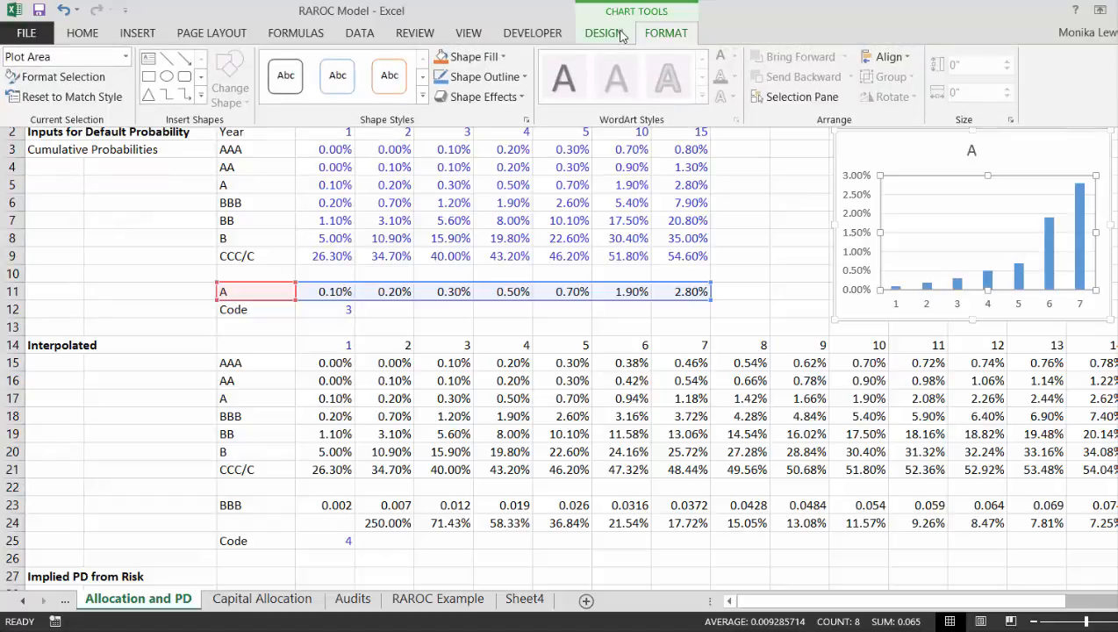
{"action": "left_click", "coordinate": [599, 34]}
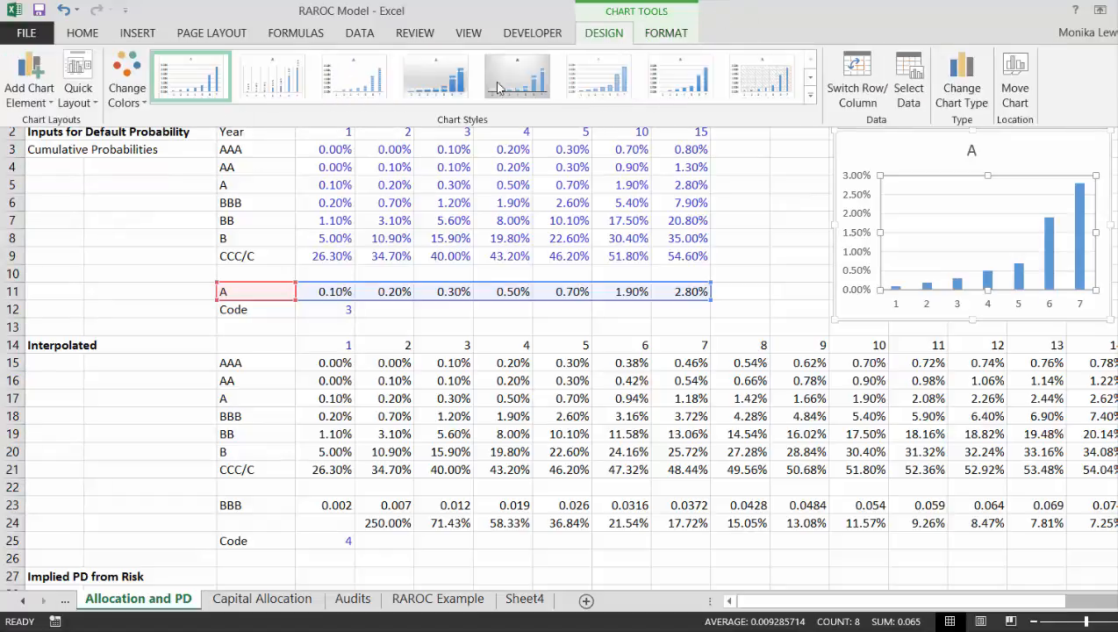
{"action": "left_click", "coordinate": [966, 93]}
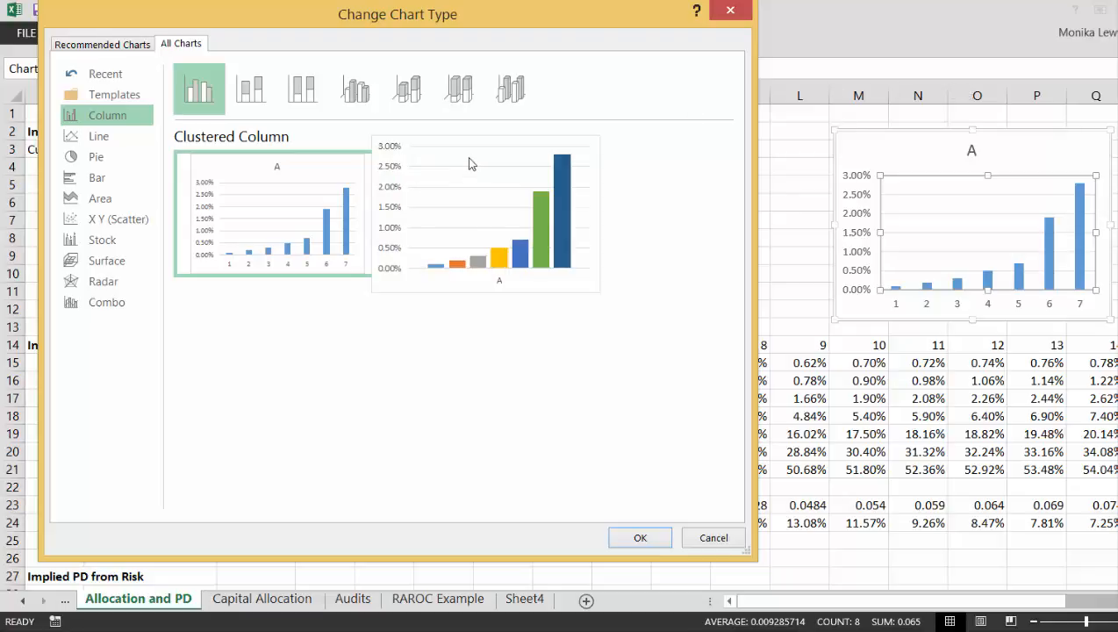
{"action": "left_click", "coordinate": [101, 220]}
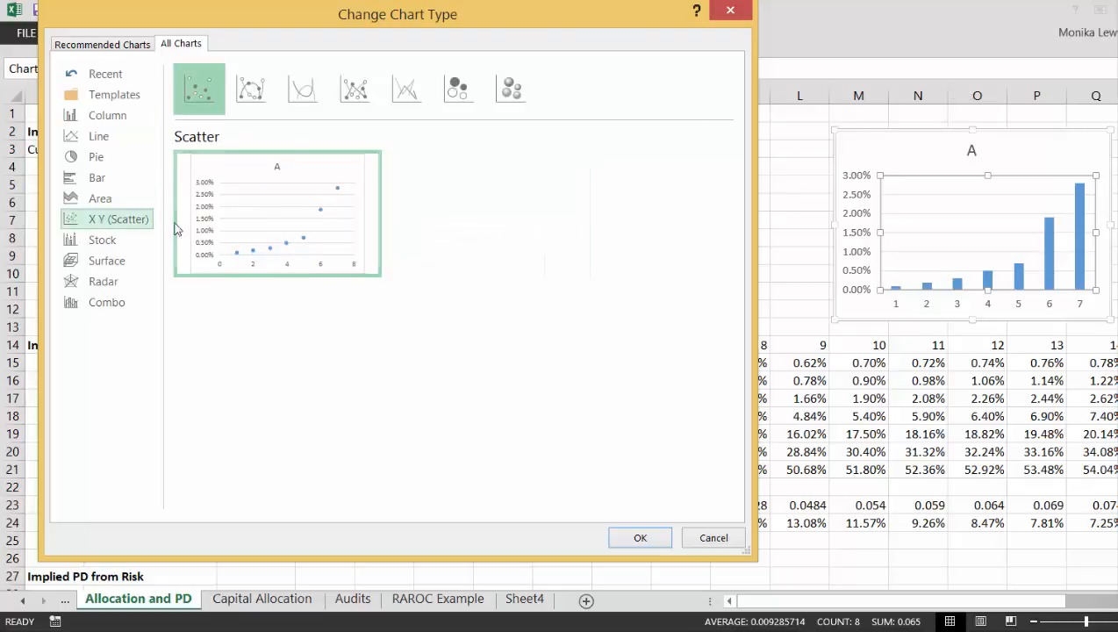
{"action": "left_click", "coordinate": [639, 539]}
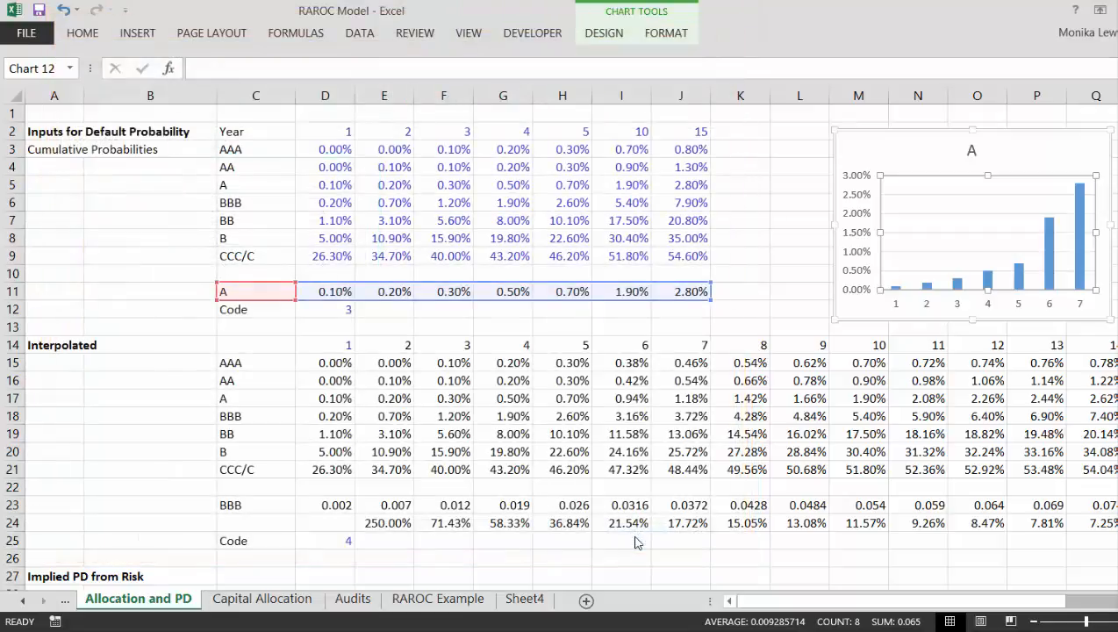
{"action": "left_click", "coordinate": [791, 246]}
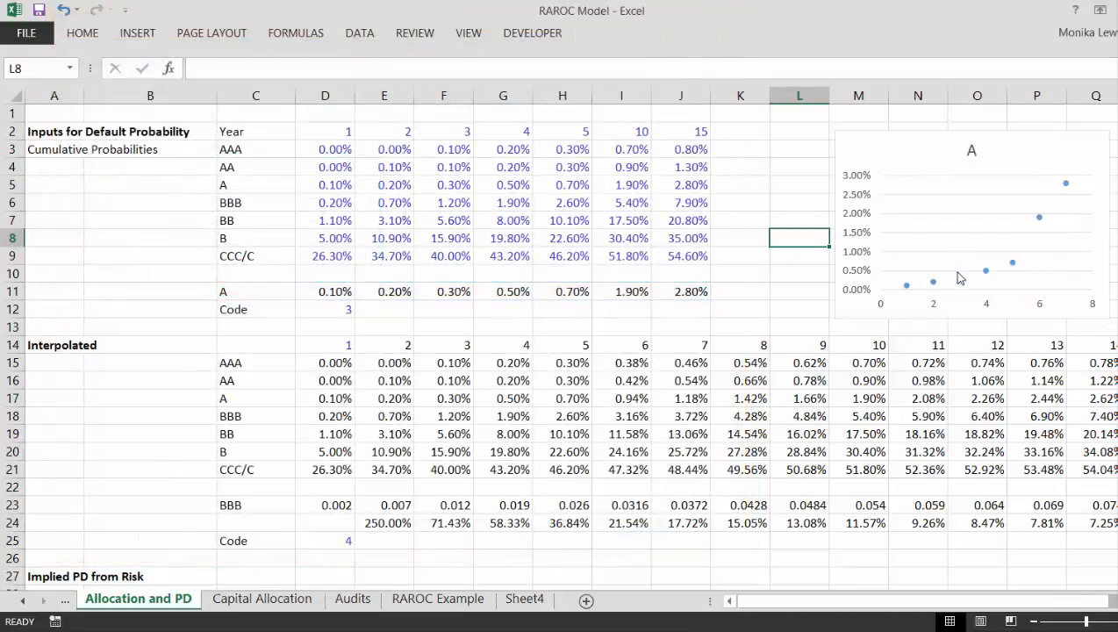
Step: Add a linear trendline to the scatter series, displaying its equation and R-squared value on the chart
{"action": "left_click", "coordinate": [961, 282]}
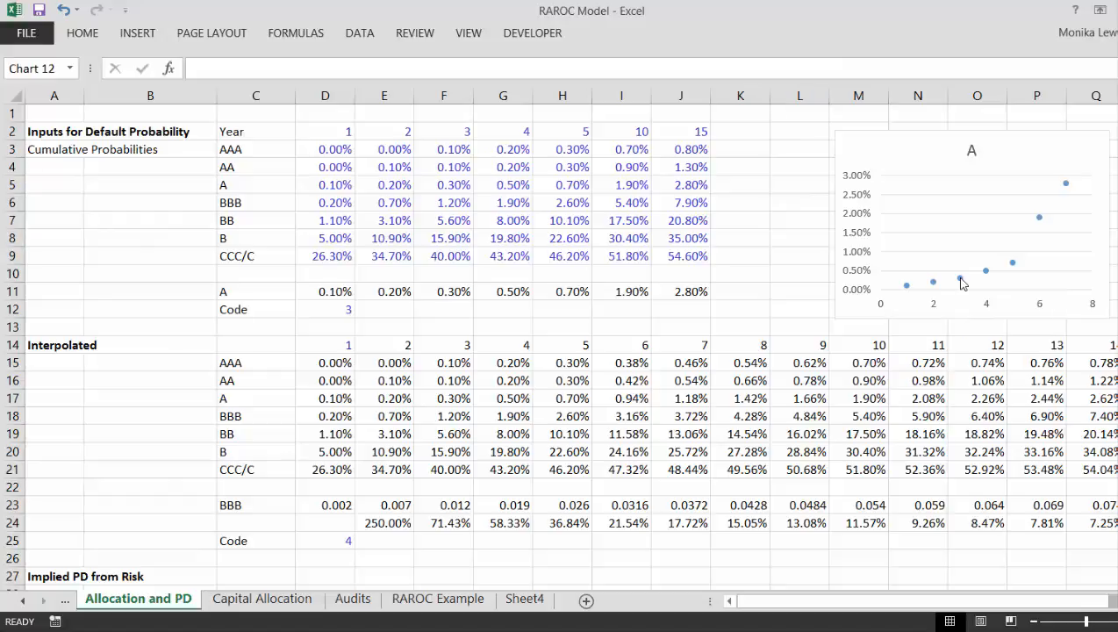
{"action": "right_click", "coordinate": [960, 283]}
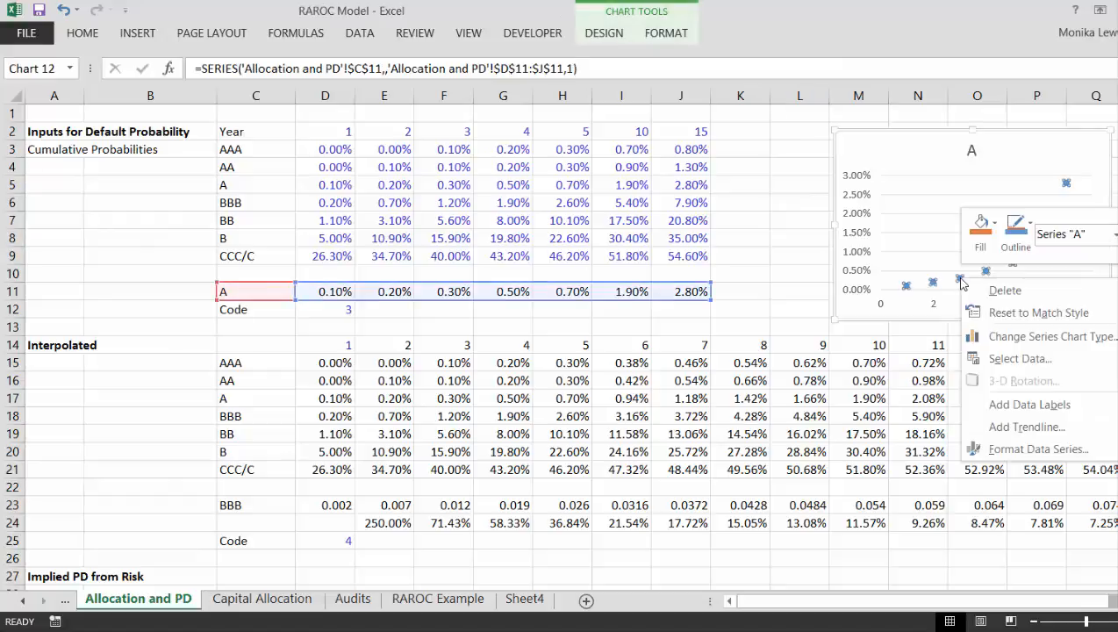
{"action": "key", "text": "Escape"}
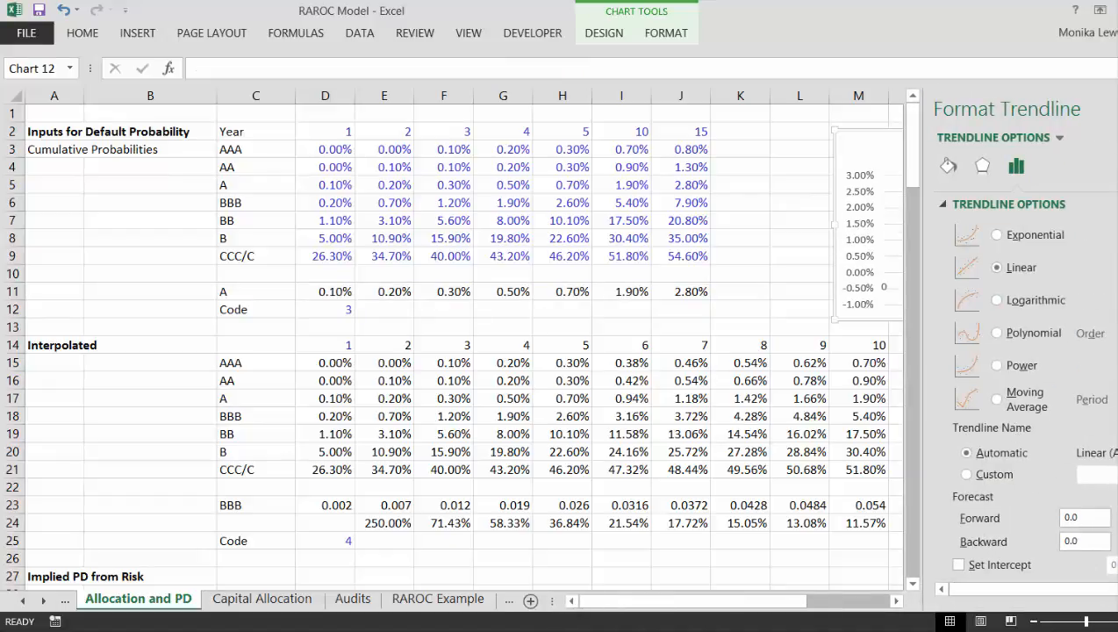
{"action": "scroll", "coordinate": [1024, 383], "scroll_direction": "down", "scroll_amount": 1}
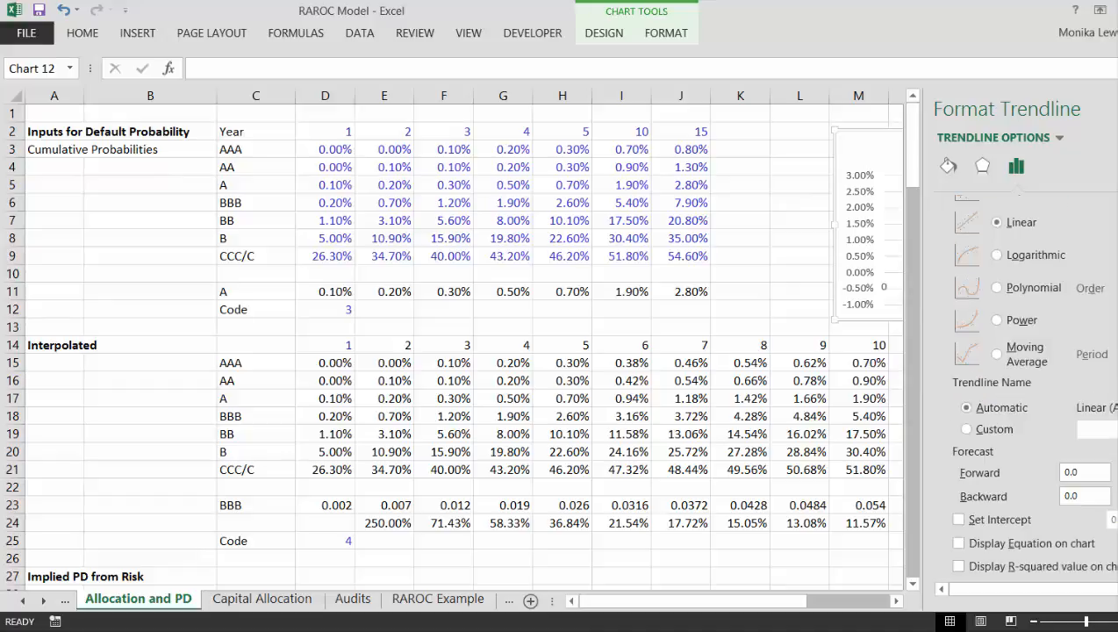
{"action": "left_click", "coordinate": [959, 520]}
{"action": "left_click", "coordinate": [959, 566]}
{"action": "left_click", "coordinate": [783, 254]}
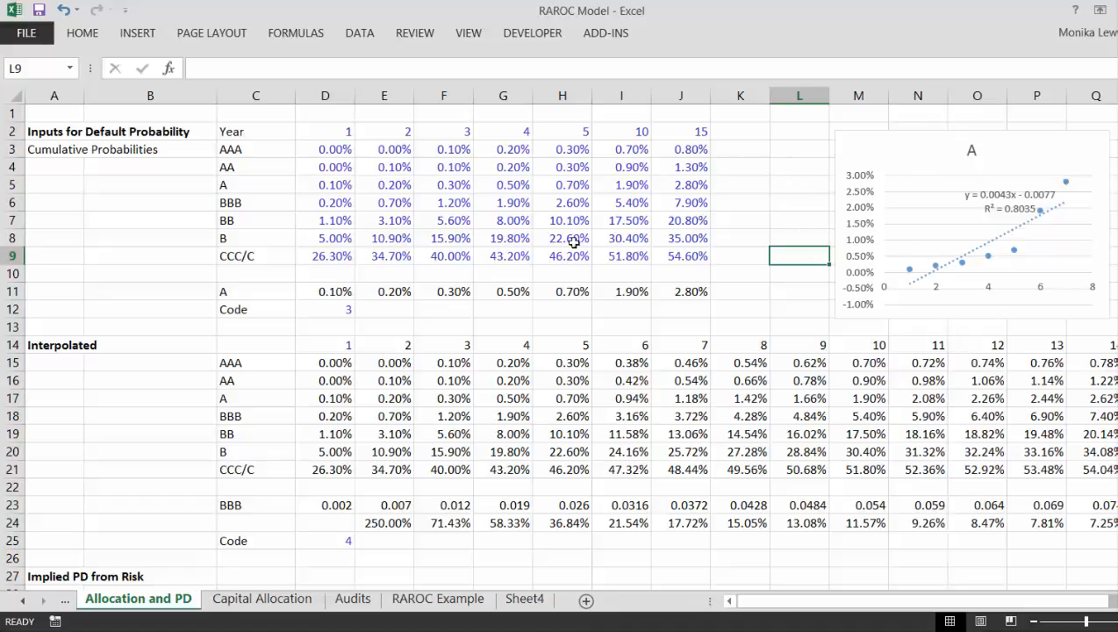
Step: Switch the rating code in D12 to the one for AA and back to A to test the chart's trendline
{"action": "key", "text": "Left"}
{"action": "key", "text": "Left"}
{"action": "key", "text": "Left"}
{"action": "key", "text": "Left"}
{"action": "key", "text": "Left"}
{"action": "key", "text": "Left"}
{"action": "key", "text": "Left"}
{"action": "key", "text": "Left"}
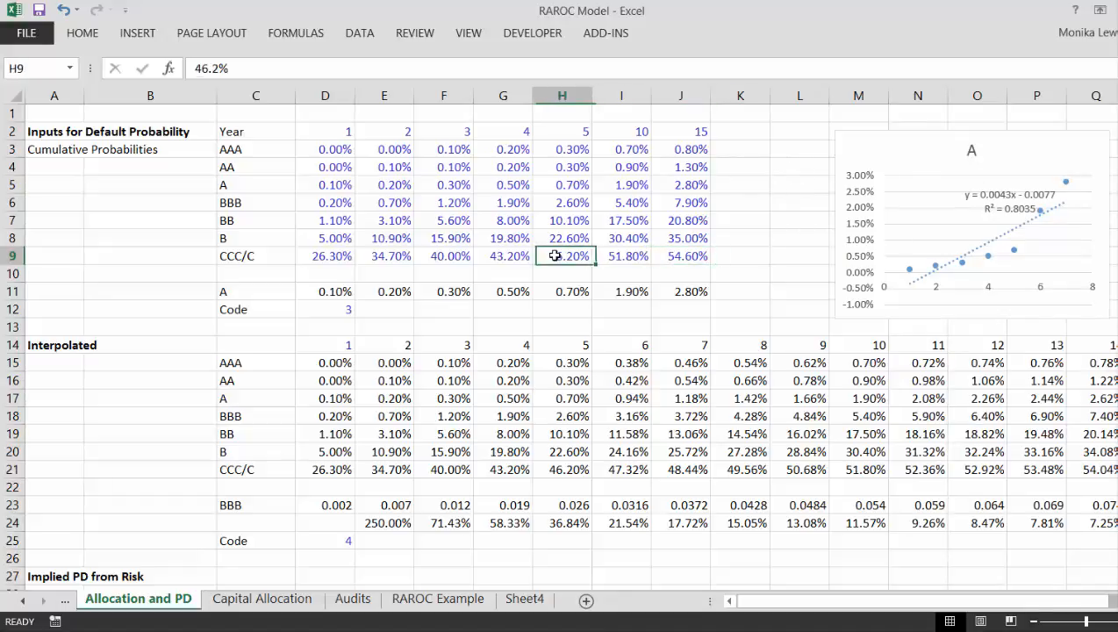
{"action": "key", "text": "Down"}
{"action": "key", "text": "Down"}
{"action": "key", "text": "Down"}
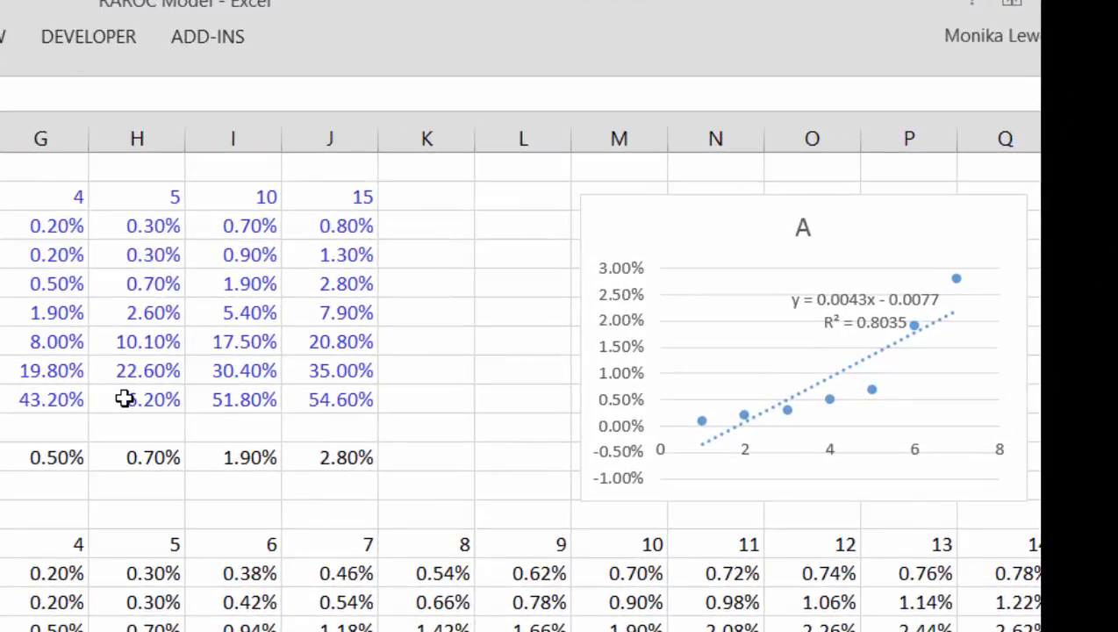
{"action": "key", "text": "Return"}
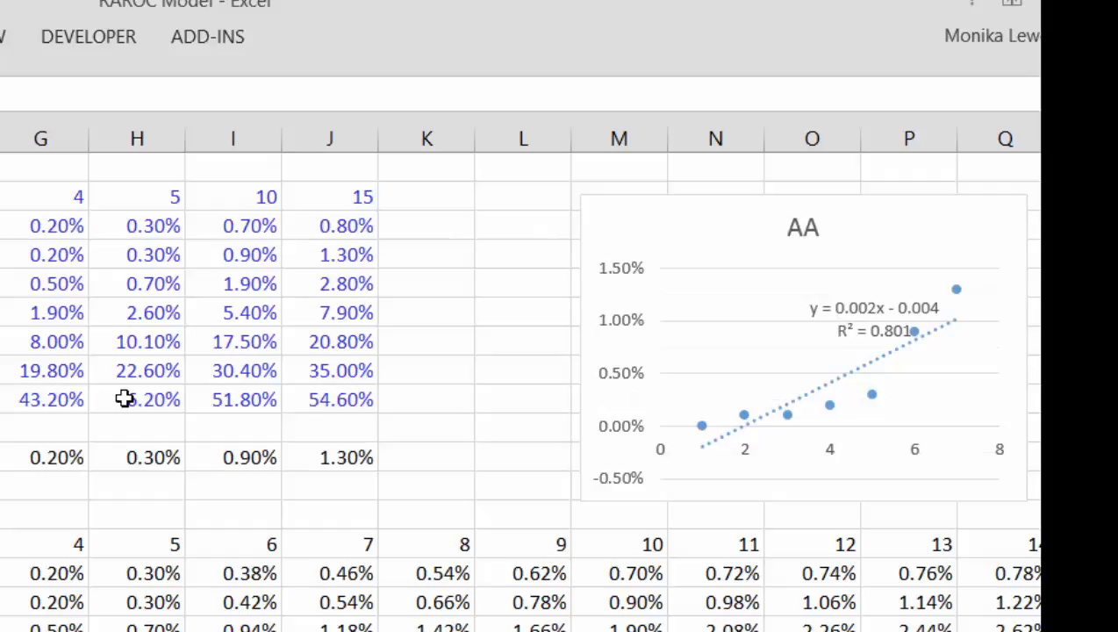
{"action": "key", "text": "Return"}
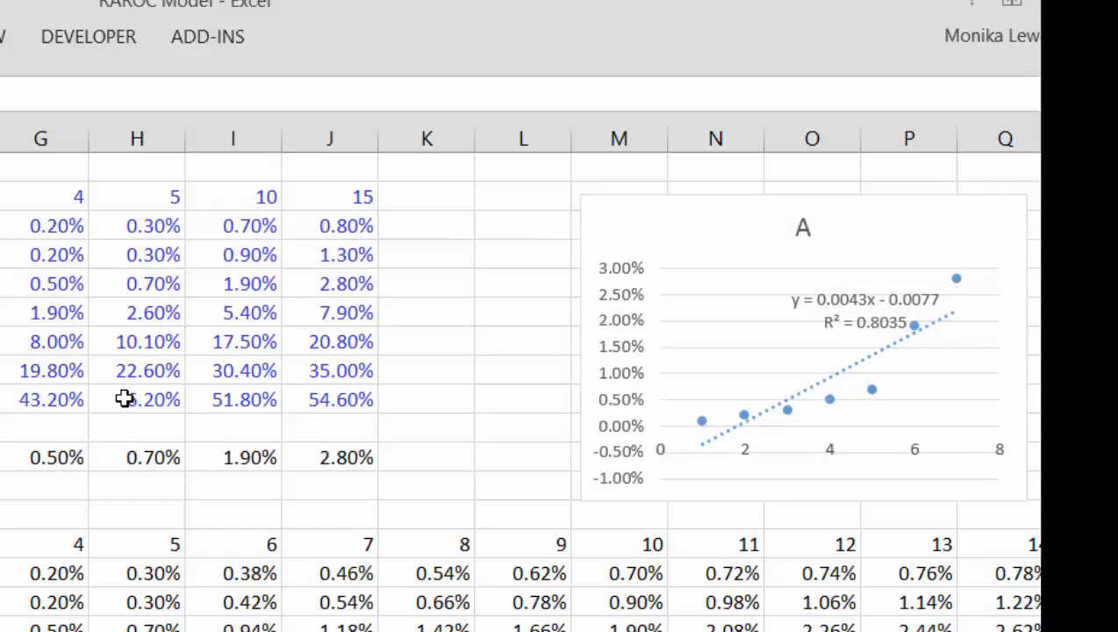
Step: Enter LINEST as an array formula in S2:T5, with known y's D11:J11, known x's D2:J2, const omitted and stats TRUE
{"action": "key", "text": "Right"}
{"action": "key", "text": "Right"}
{"action": "key", "text": "Right"}
{"action": "key", "text": "Right"}
{"action": "key", "text": "Right"}
{"action": "key", "text": "Right"}
{"action": "key", "text": "Right"}
{"action": "key", "text": "Right"}
{"action": "key", "text": "Right"}
{"action": "key", "text": "Right"}
{"action": "key", "text": "Right"}
{"action": "key", "text": "Right"}
{"action": "key", "text": "Right"}
{"action": "key", "text": "Right"}
{"action": "key", "text": "Right"}
{"action": "key", "text": "Right"}
{"action": "key", "text": "Right"}
{"action": "key", "text": "Right"}
{"action": "key", "text": "Right"}
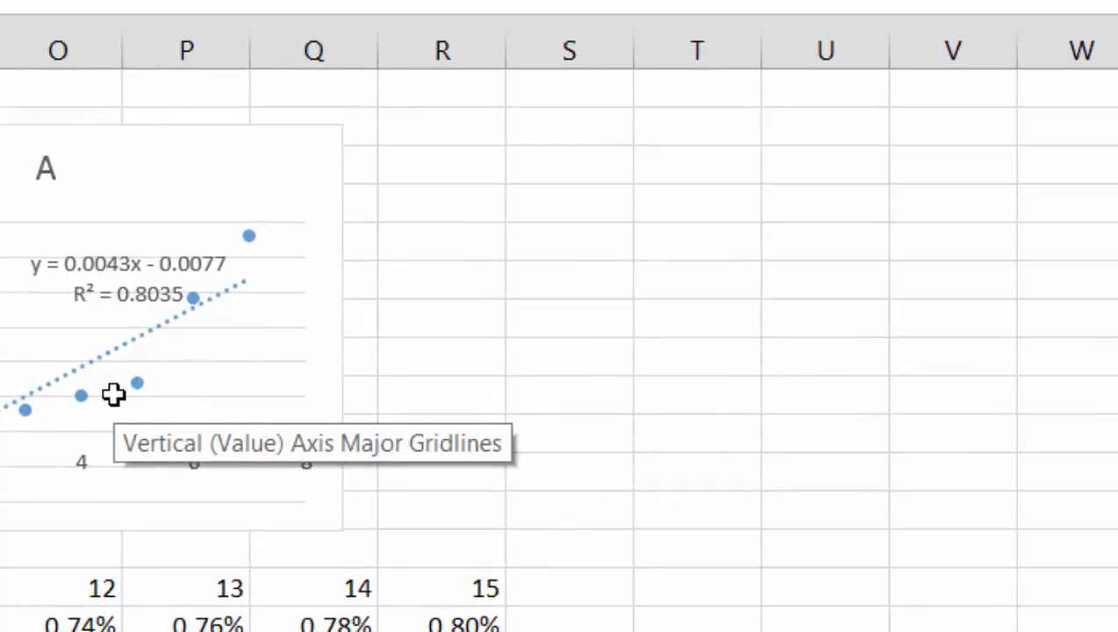
{"action": "key", "text": "Left"}
{"action": "key", "text": "Left"}
{"action": "key", "text": "Left"}
{"action": "key", "text": "Left"}
{"action": "key", "text": "Left"}
{"action": "key", "text": "Left"}
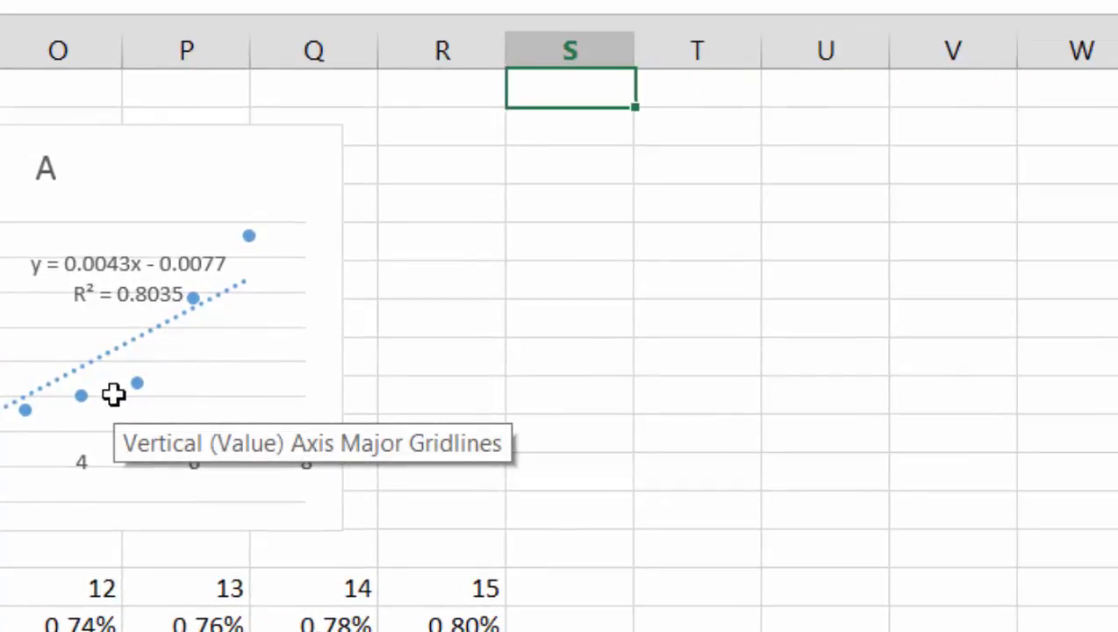
{"action": "key", "text": "Down"}
{"action": "key", "text": "shift+Down"}
{"action": "key", "text": "shift+Down"}
{"action": "key", "text": "shift+Down"}
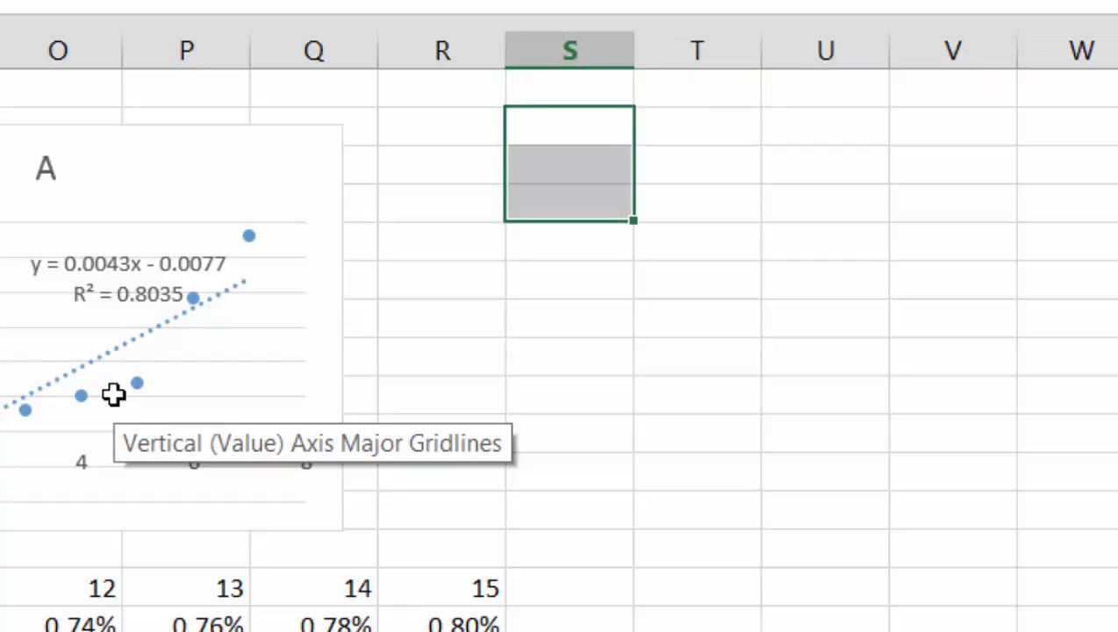
{"action": "key", "text": "shift+Right"}
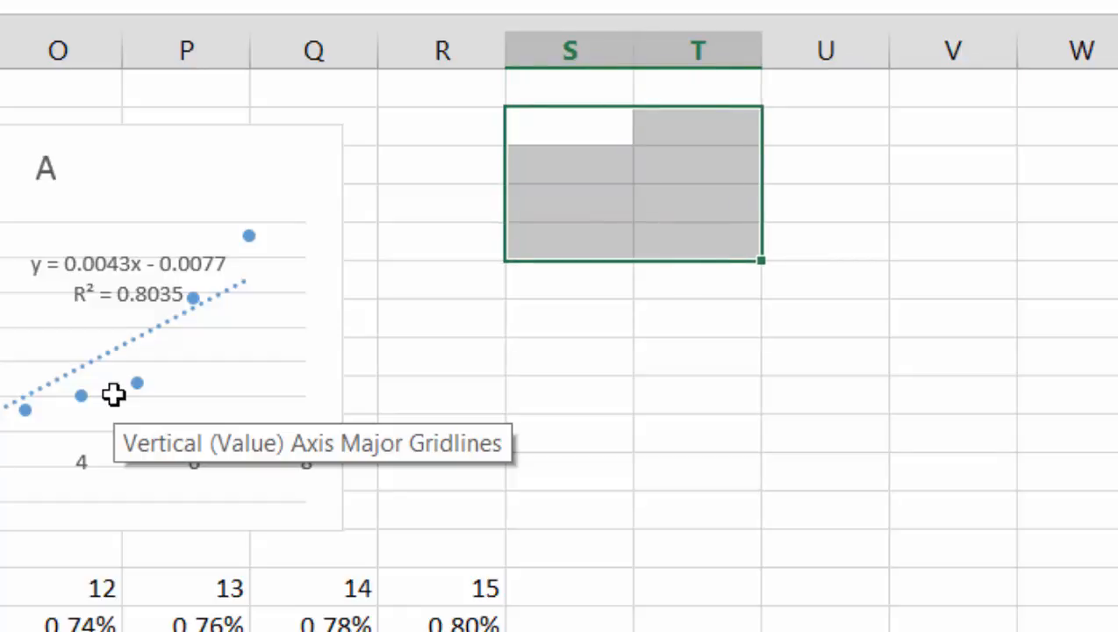
{"action": "type", "text": "=lin"}
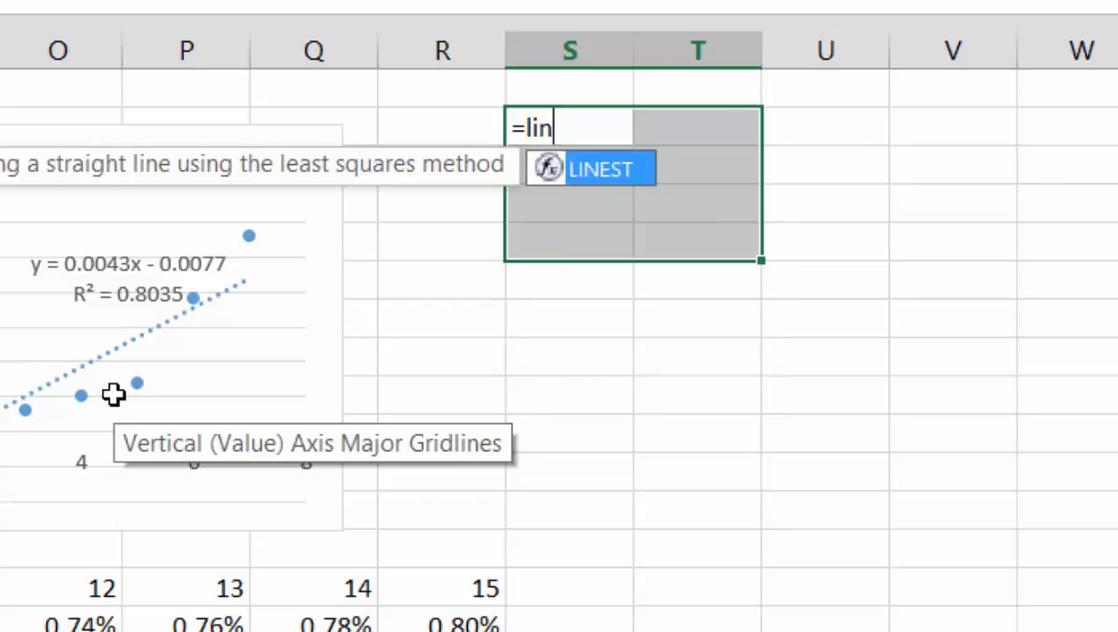
{"action": "key", "text": "Tab"}
{"action": "key", "text": "Left"}
{"action": "key", "text": "Left"}
{"action": "key", "text": "Left"}
{"action": "key", "text": "Left"}
{"action": "key", "text": "Left"}
{"action": "key", "text": "Left"}
{"action": "key", "text": "Left"}
{"action": "key", "text": "Left"}
{"action": "key", "text": "Left"}
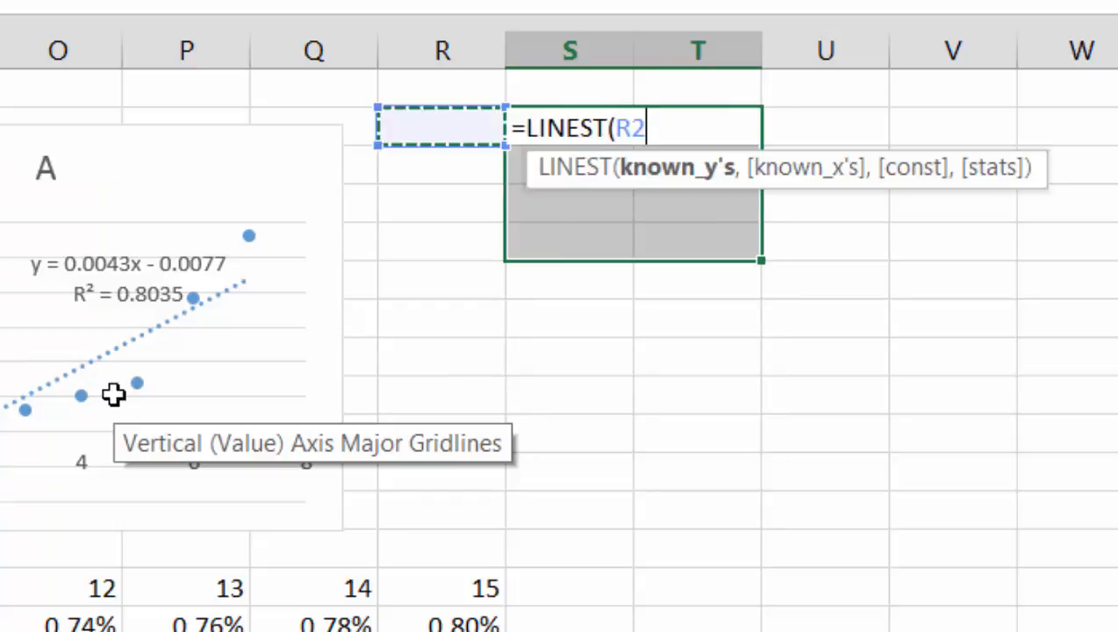
{"action": "key", "text": "Left"}
{"action": "key", "text": "Left"}
{"action": "key", "text": "Left"}
{"action": "key", "text": "Left"}
{"action": "key", "text": "Left"}
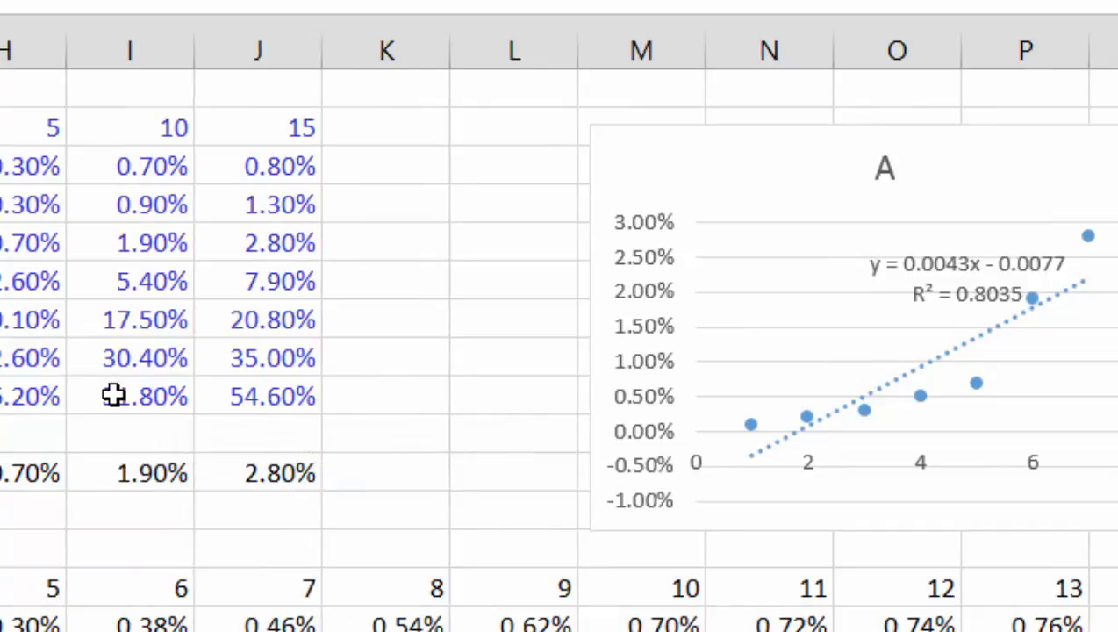
{"action": "key", "text": "ctrl+shift+Right"}
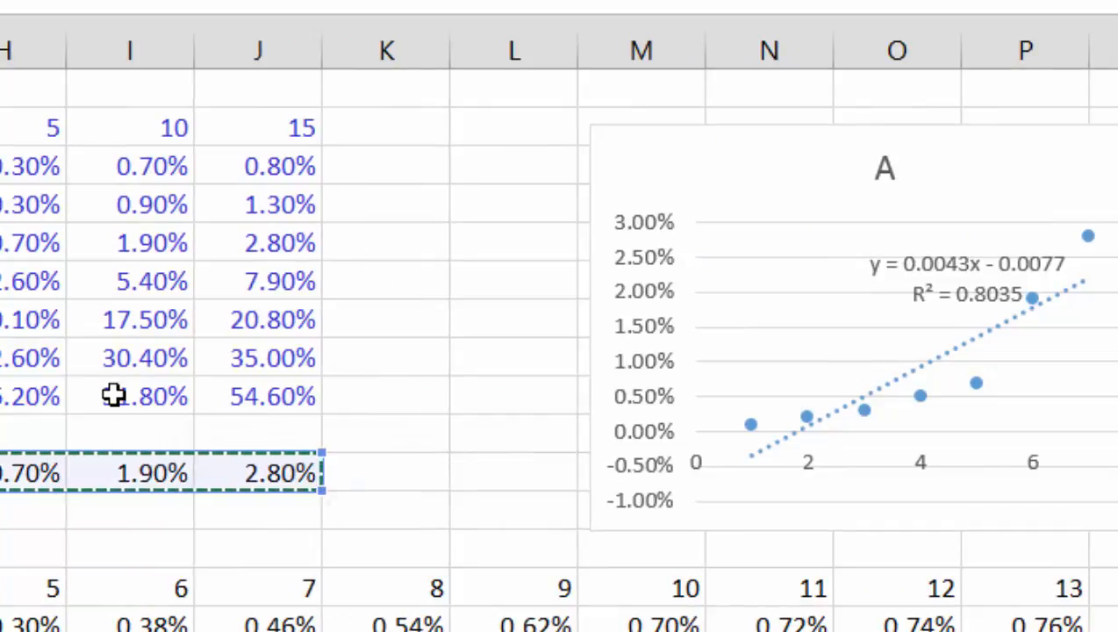
{"action": "type", "text": ","}
{"action": "key", "text": "Up"}
{"action": "key", "text": "ctrl+Left"}
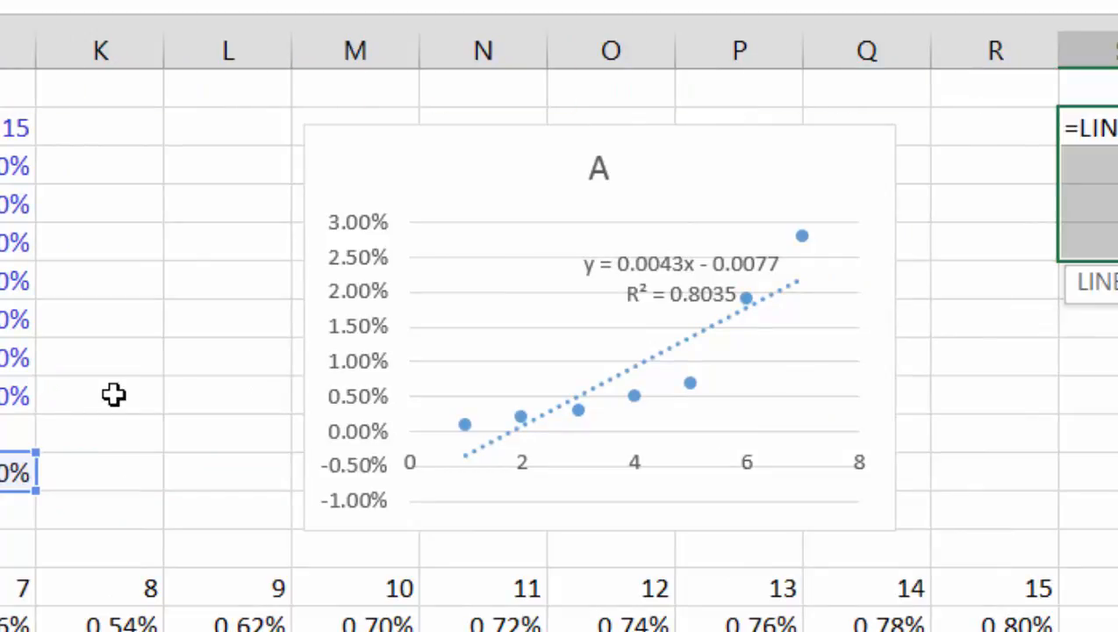
{"action": "key", "text": "ctrl+shift+Right"}
{"action": "type", "text": ","}
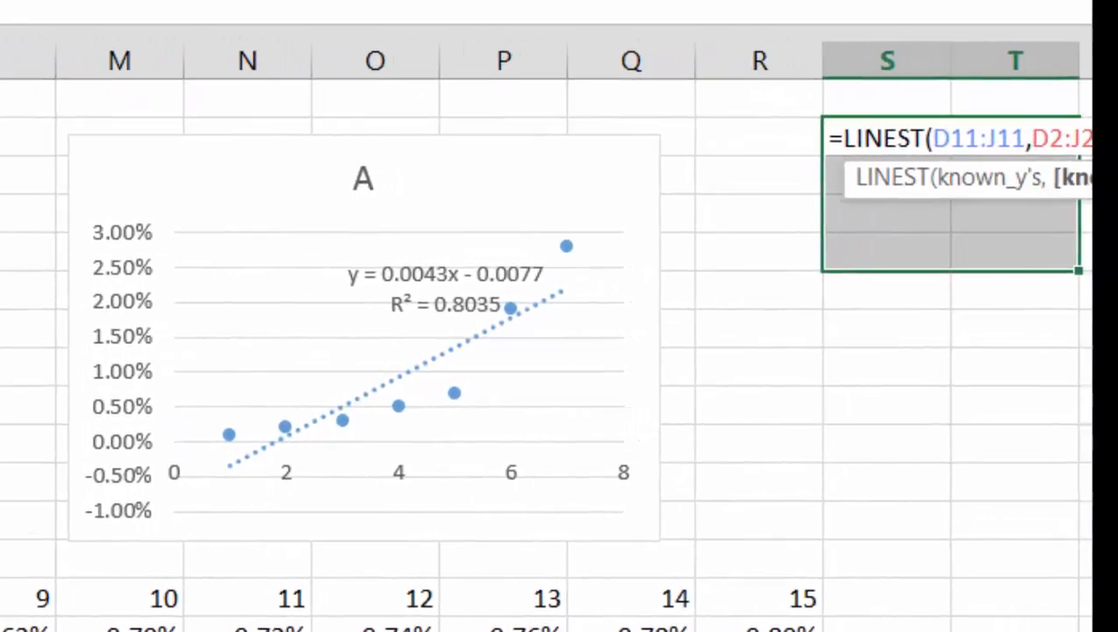
{"action": "type", "text": ","}
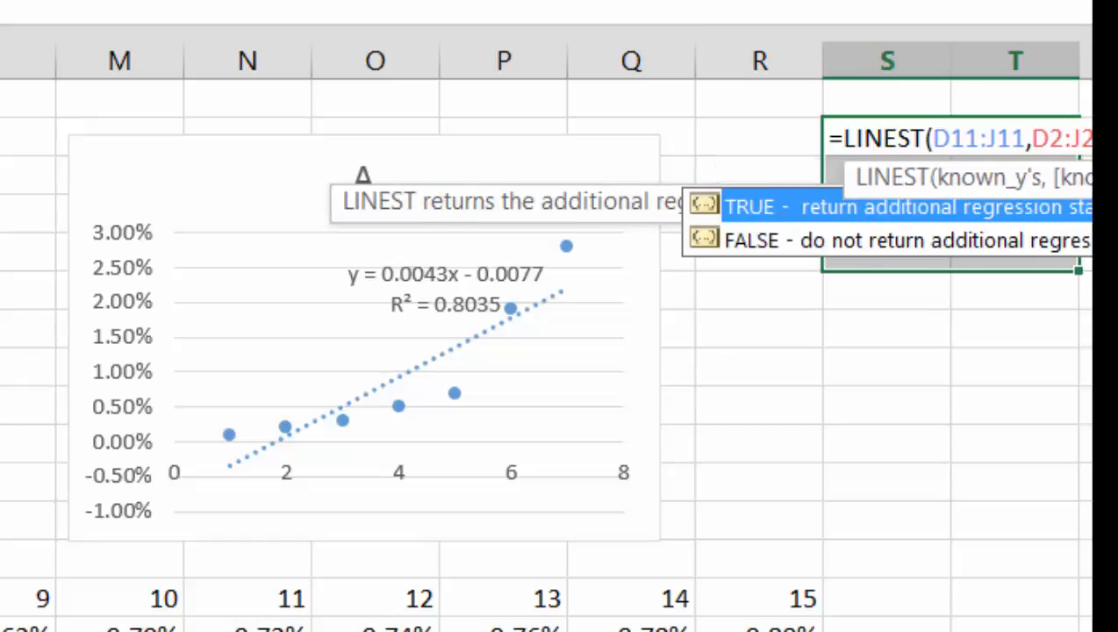
{"action": "key", "text": "Tab"}
{"action": "key", "text": "ctrl+shift+Return"}
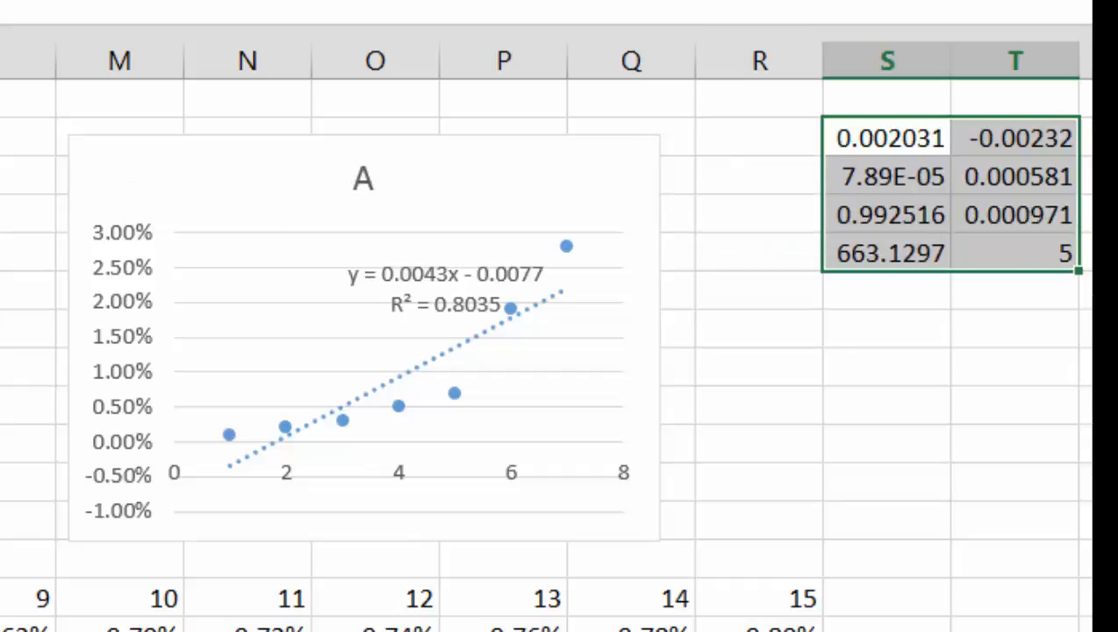
Step: Label the first row of the regression output with Coeff in R2
{"action": "key", "text": "Left"}
{"action": "key", "text": "Right"}
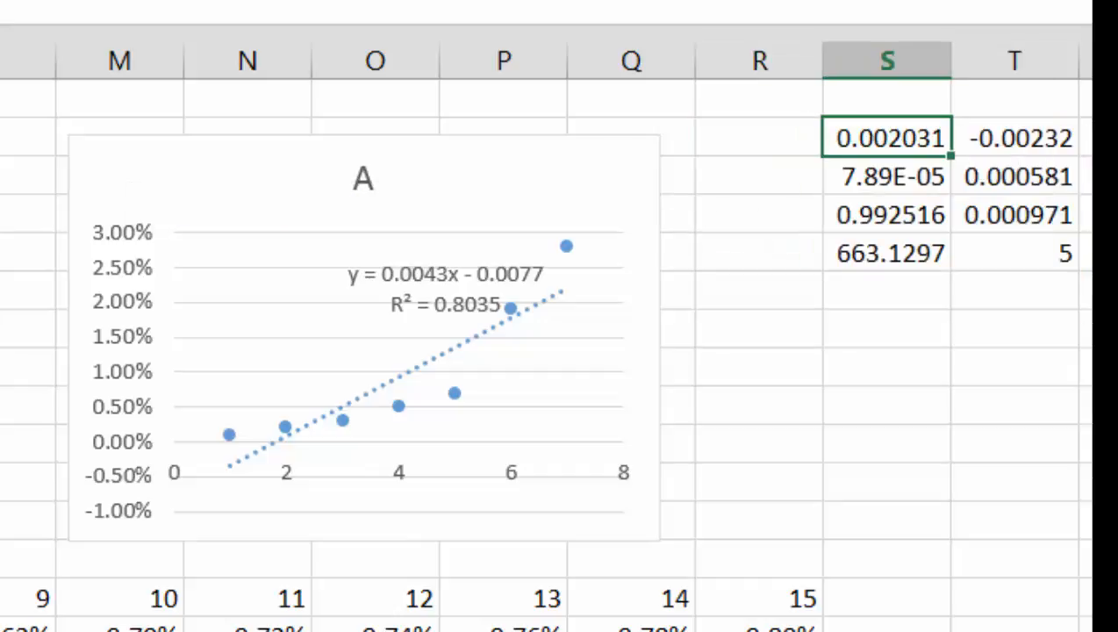
{"action": "key", "text": "Left"}
{"action": "type", "text": "Ce"}
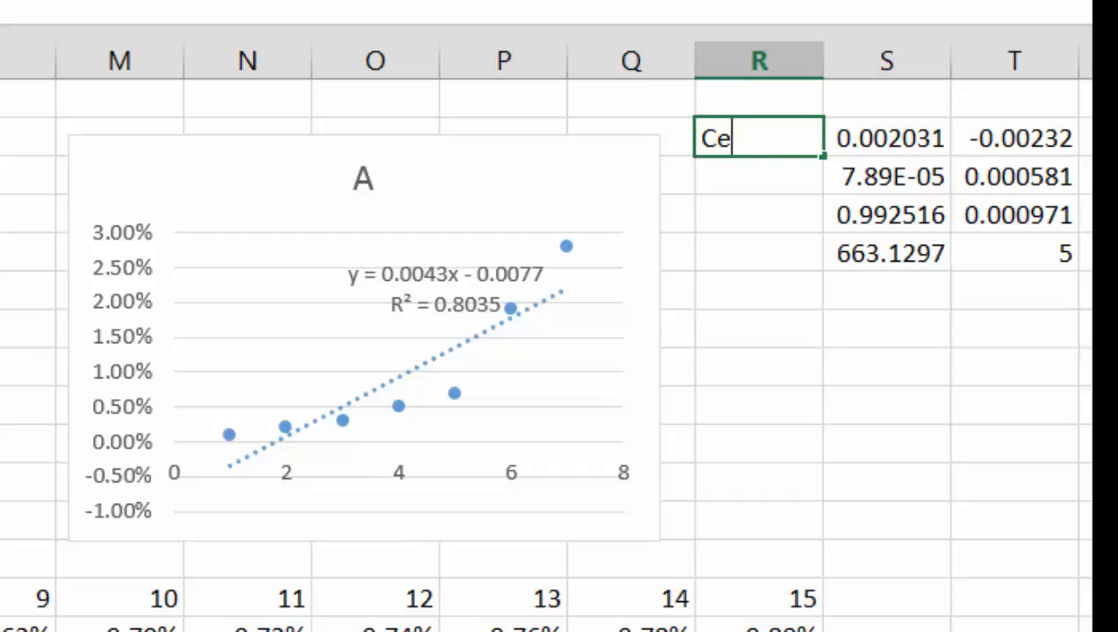
{"action": "key", "text": "BackSpace"}
{"action": "type", "text": "oeff"}
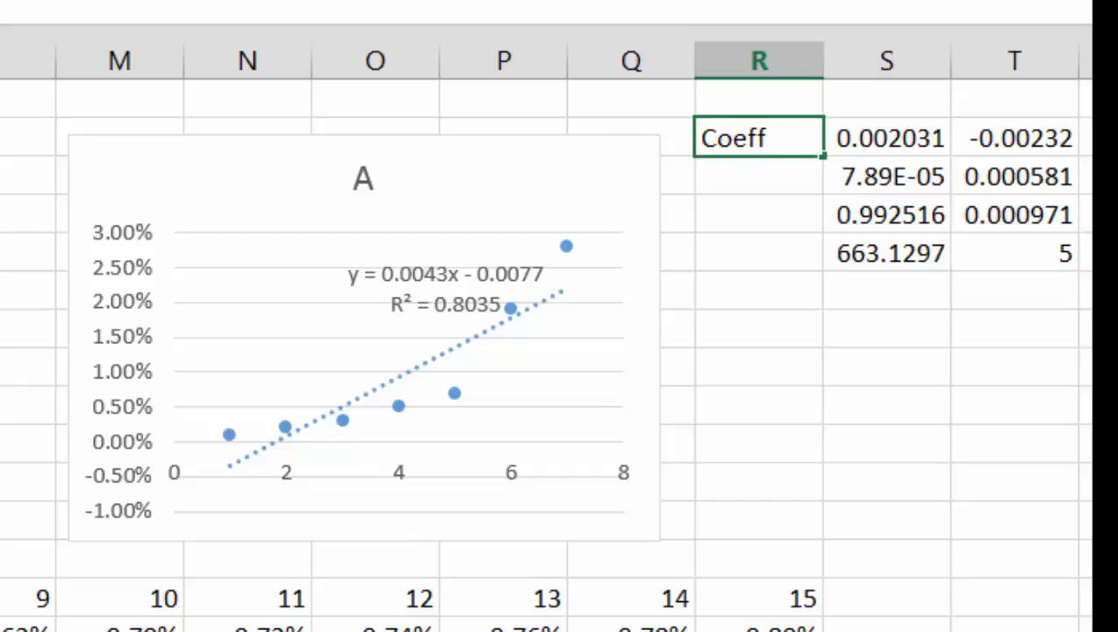
Step: Label the second and third rows of the regression output Std error in R3 and R2 in R4
{"action": "key", "text": "Return"}
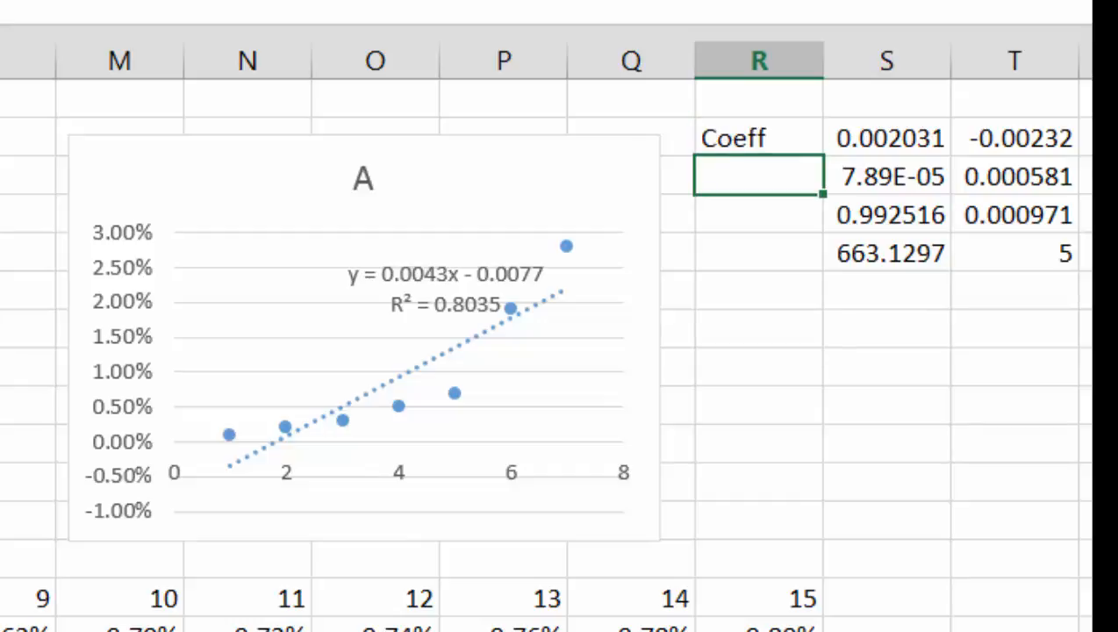
{"action": "type", "text": "Std error"}
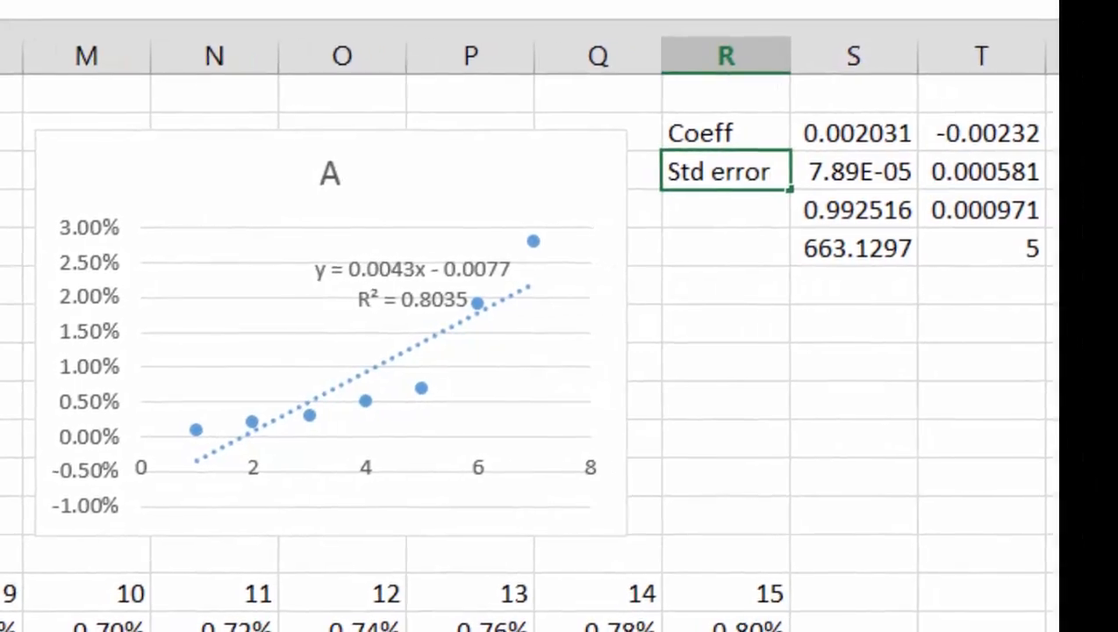
{"action": "key", "text": "Return"}
{"action": "type", "text": "R"}
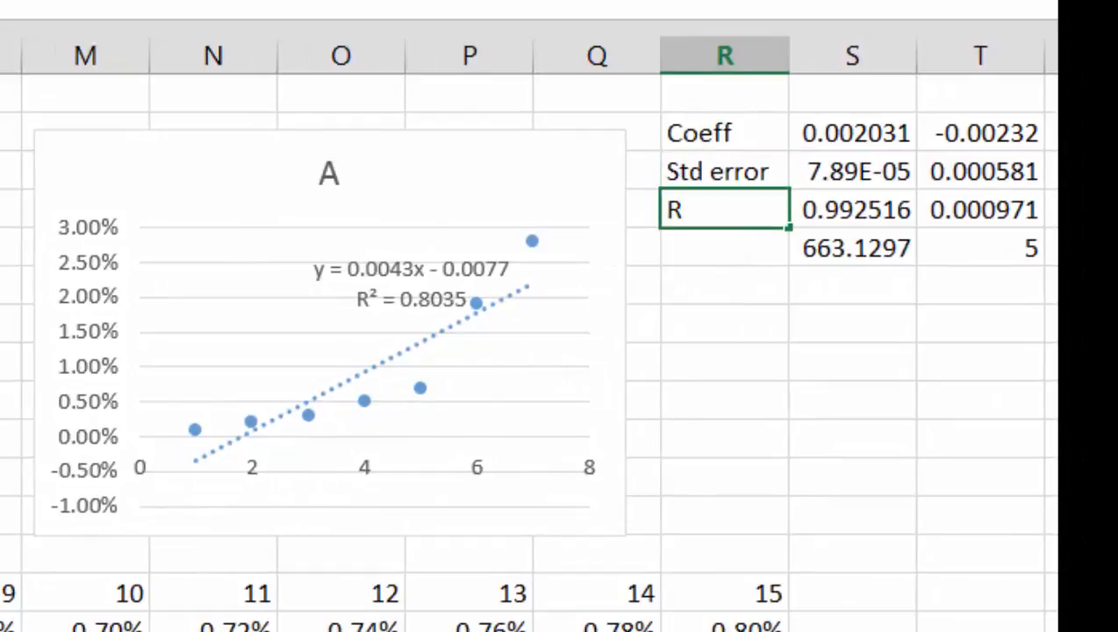
{"action": "type", "text": "2"}
{"action": "key", "text": "Return"}
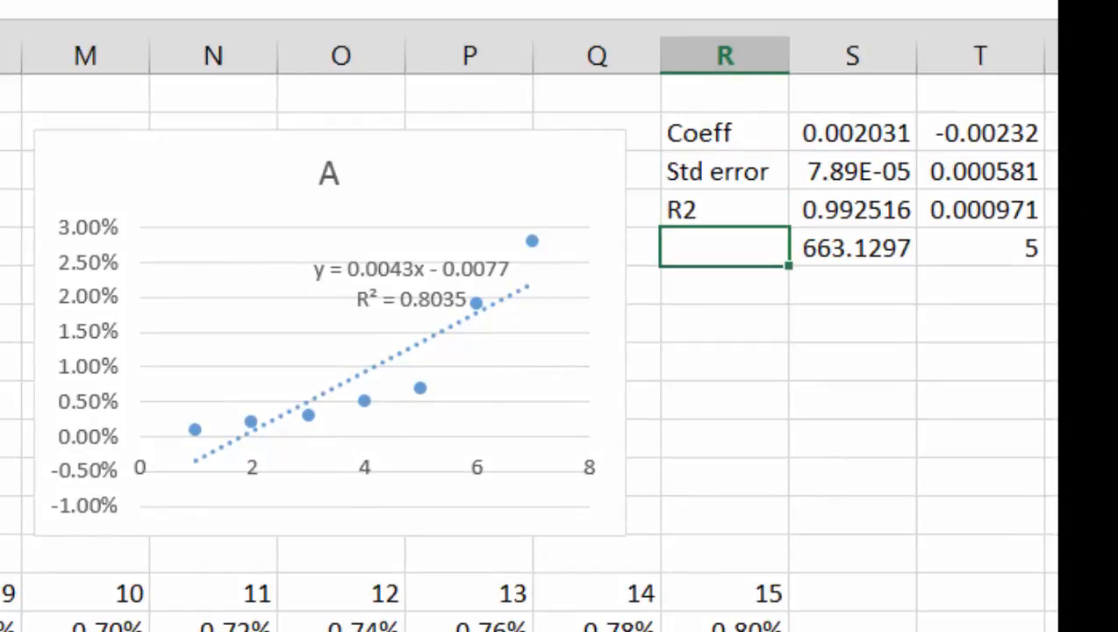
Step: Calculate the slope's t-statistic in S7 by dividing its coefficient in S2 by its standard error in S3
{"action": "key", "text": "Right"}
{"action": "key", "text": "Right"}
{"action": "key", "text": "Left"}
{"action": "key", "text": "Left"}
{"action": "key", "text": "Right"}
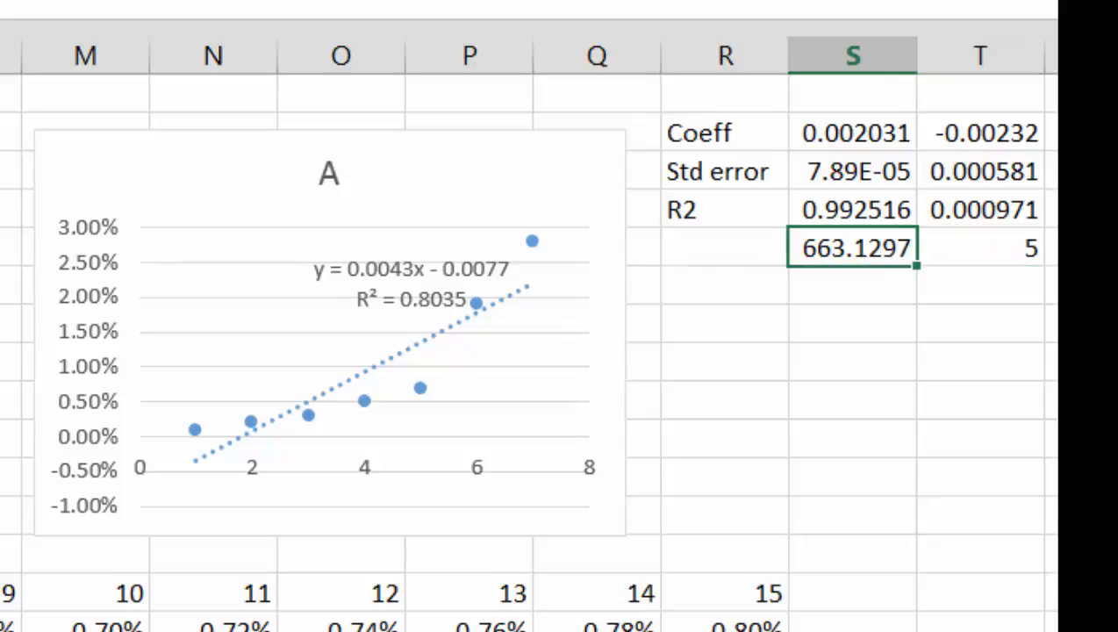
{"action": "key", "text": "Right"}
{"action": "key", "text": "Down"}
{"action": "key", "text": "Left"}
{"action": "key", "text": "Down"}
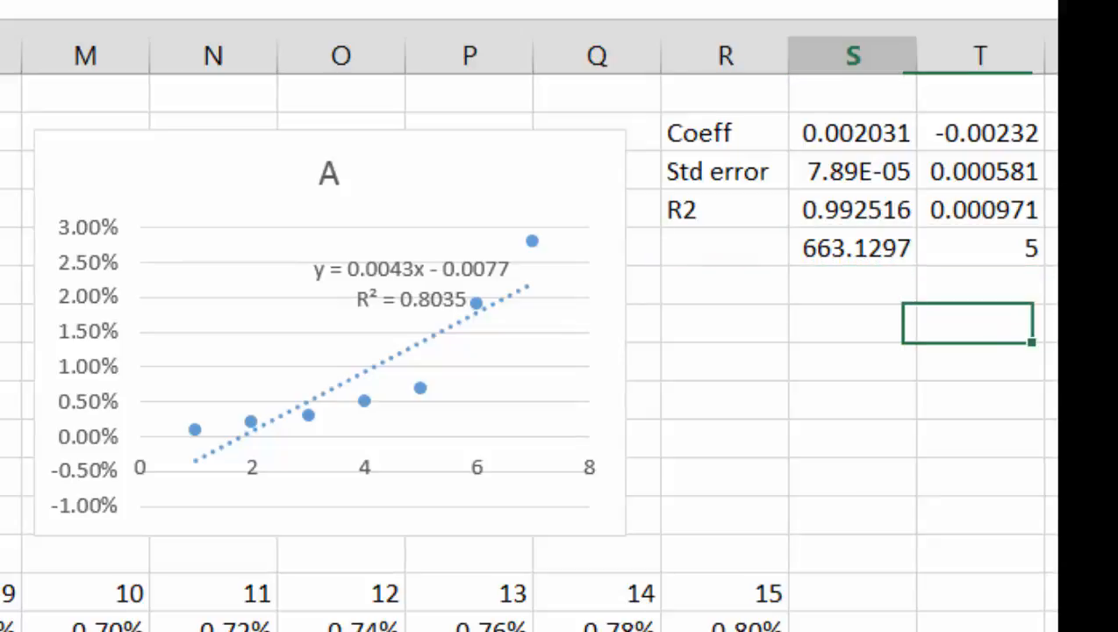
{"action": "type", "text": "="}
{"action": "key", "text": "Up"}
{"action": "key", "text": "Up"}
{"action": "key", "text": "Up"}
{"action": "key", "text": "Up"}
{"action": "key", "text": "Up"}
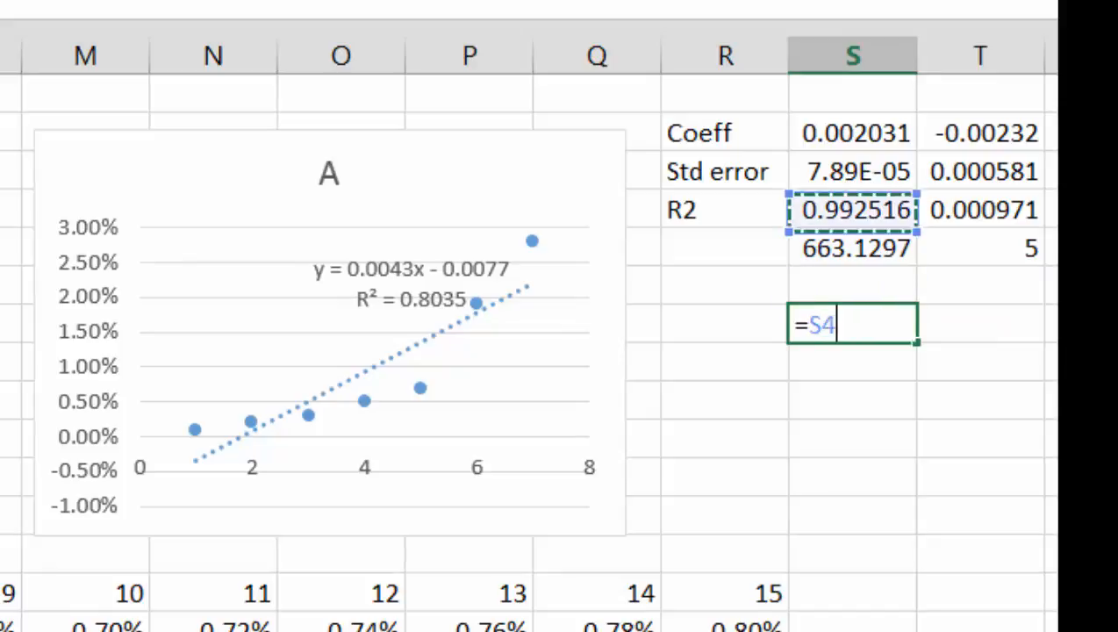
{"action": "type", "text": "/"}
{"action": "key", "text": "Up"}
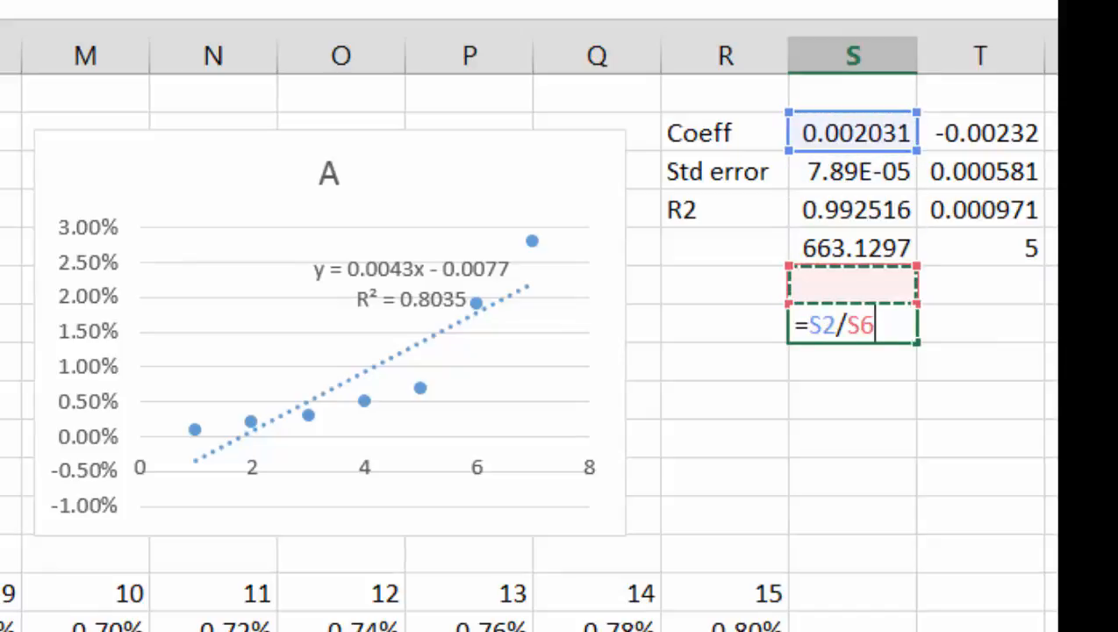
{"action": "key", "text": "Up"}
{"action": "key", "text": "Up"}
{"action": "key", "text": "Up"}
{"action": "key", "text": "Return"}
Step: Label row 7 T-stat in R7 and copy the S7 formula across to T7 for the intercept
{"action": "key", "text": "Up"}
{"action": "key", "text": "Left"}
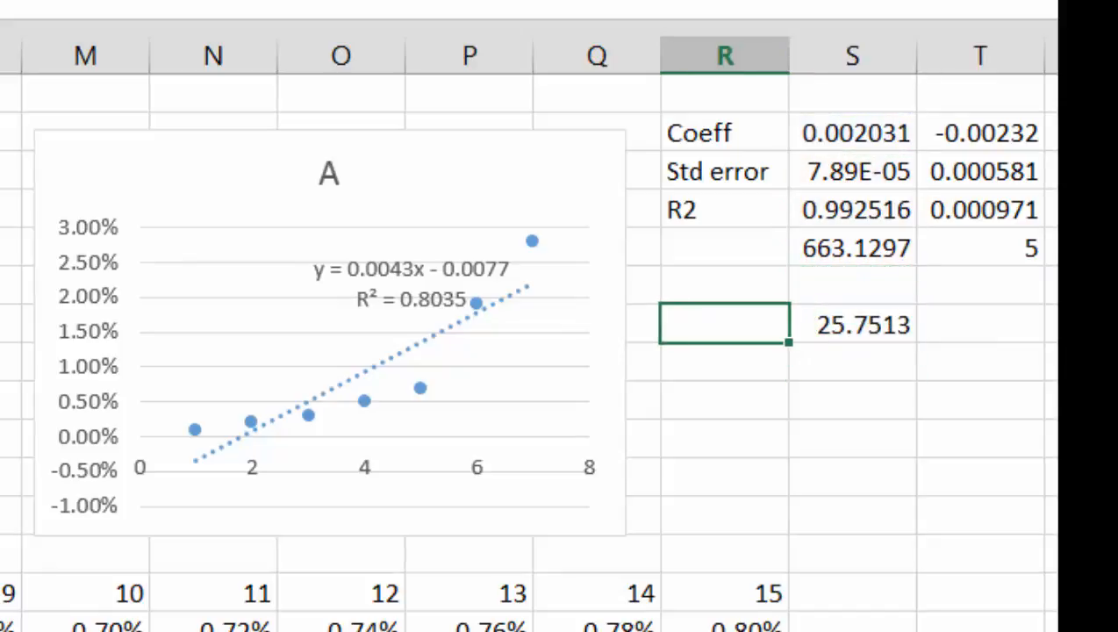
{"action": "type", "text": "T-stat"}
{"action": "key", "text": "Return"}
{"action": "key", "text": "Up"}
{"action": "key", "text": "Right"}
{"action": "key", "text": "shift+Right"}
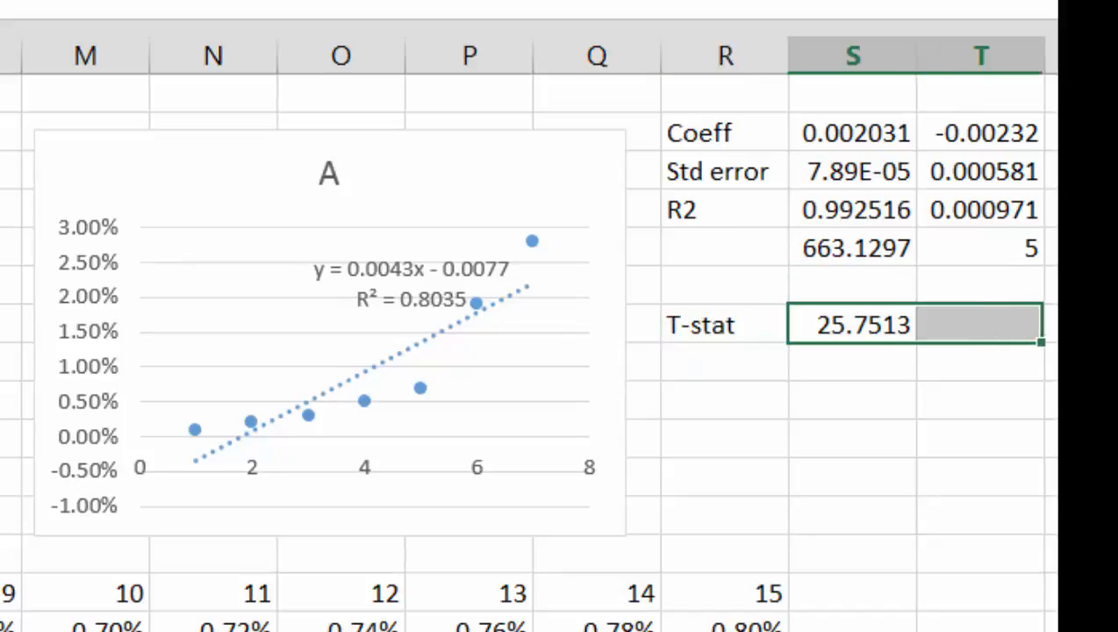
{"action": "key", "text": "ctrl+r"}
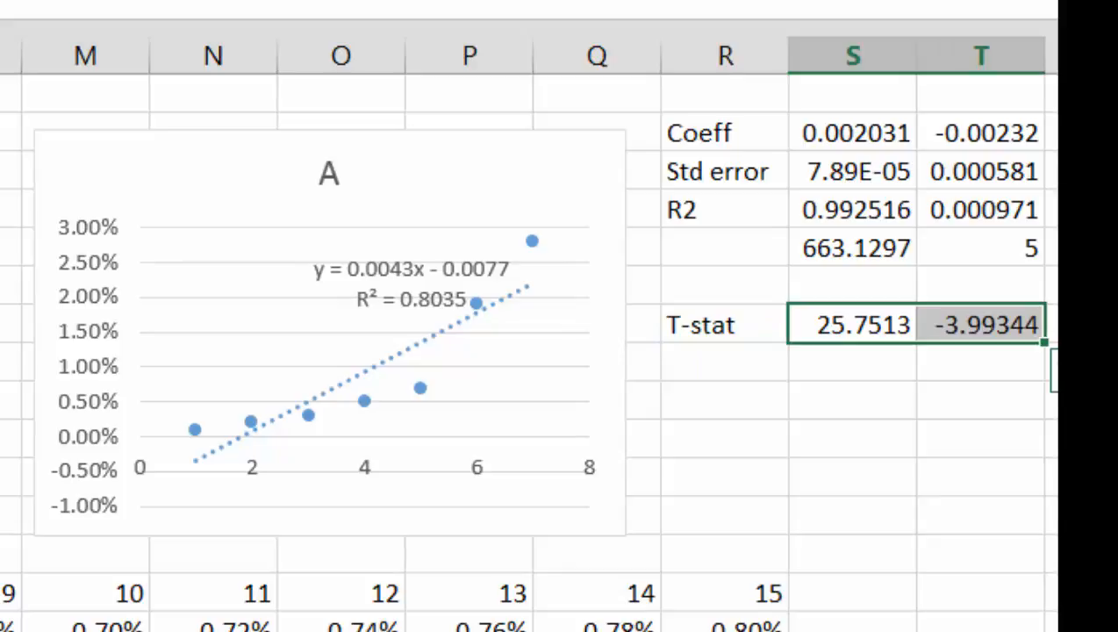
Step: Add the column headings Intercept in T1 and Slope in S1 above the regression output
{"action": "key", "text": "Left"}
{"action": "key", "text": "Right"}
{"action": "key", "text": "Right"}
{"action": "key", "text": "Left"}
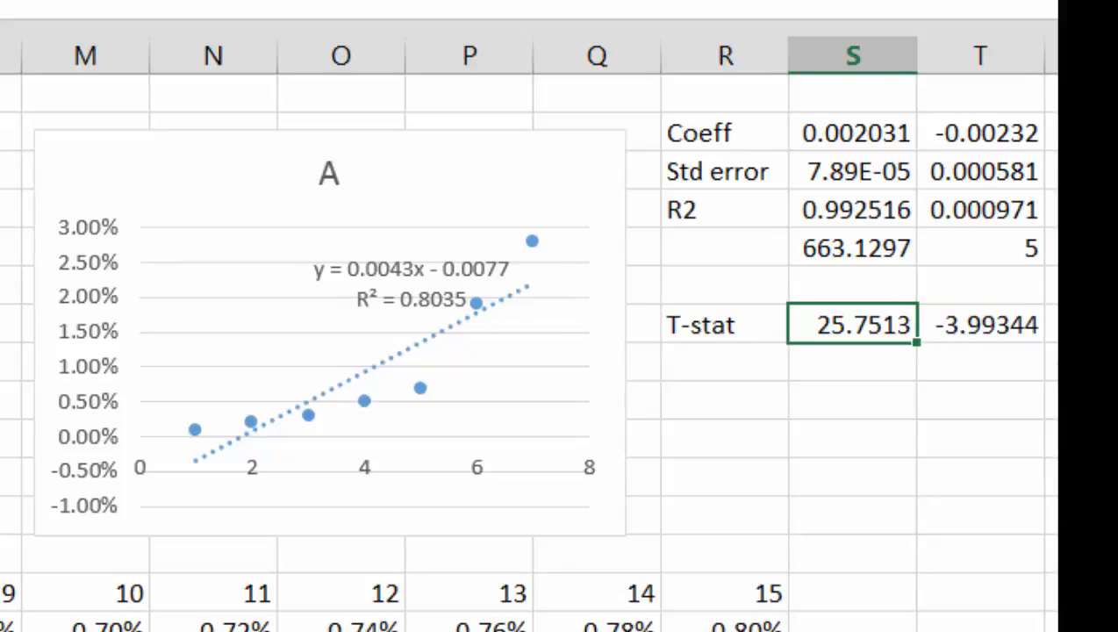
{"action": "key", "text": "Up"}
{"action": "key", "text": "Right"}
{"action": "key", "text": "Up"}
{"action": "key", "text": "Up"}
{"action": "key", "text": "Up"}
{"action": "key", "text": "Up"}
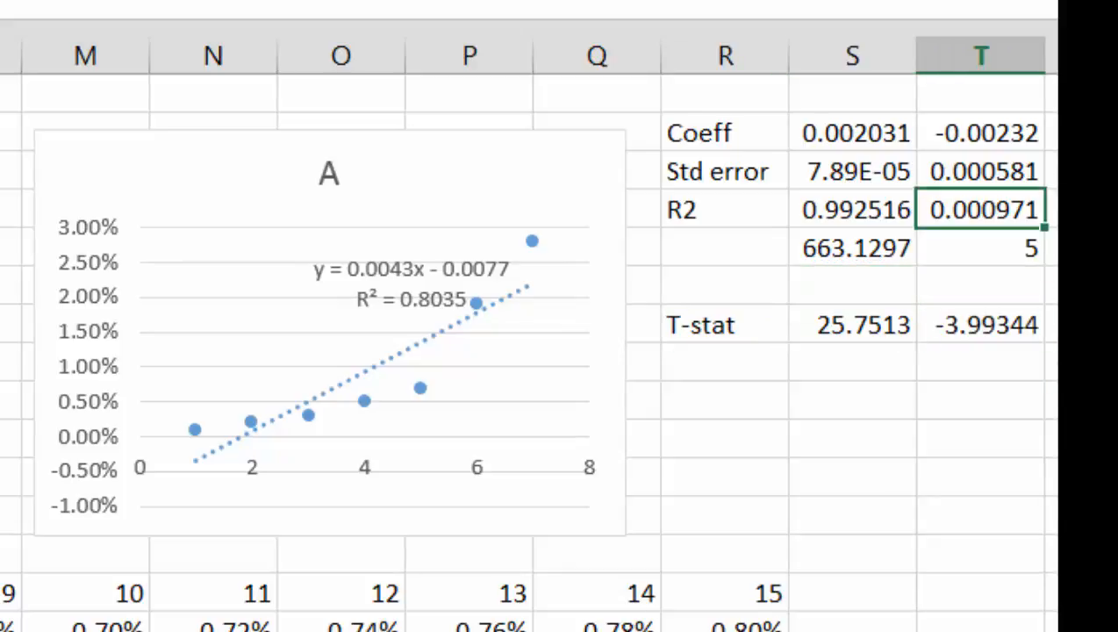
{"action": "key", "text": "Up"}
{"action": "type", "text": "Intercept"}
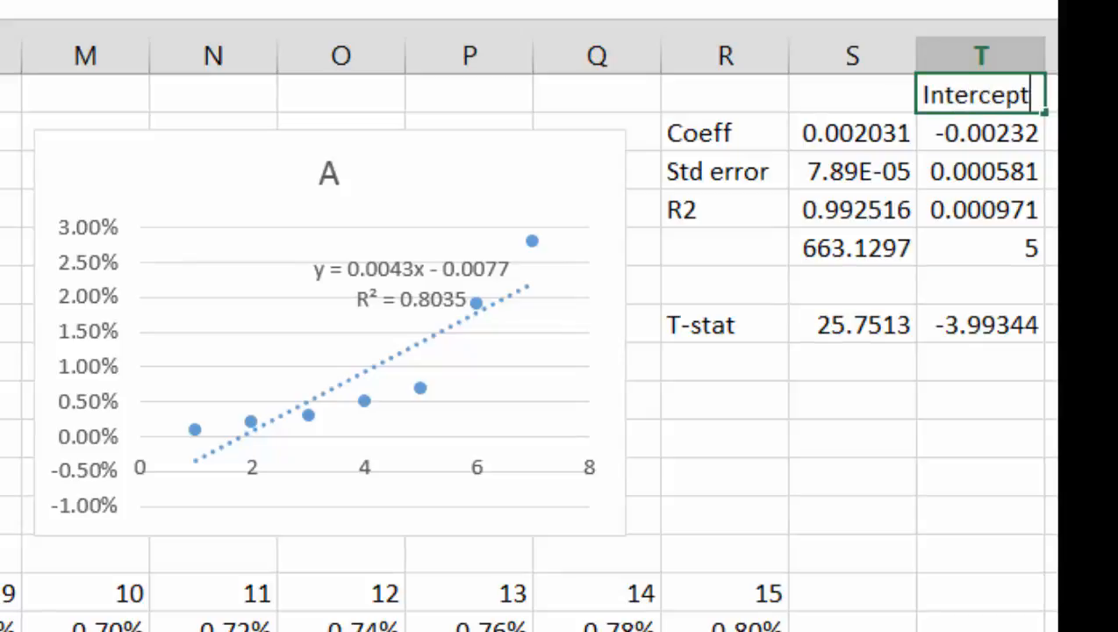
{"action": "key", "text": "Return"}
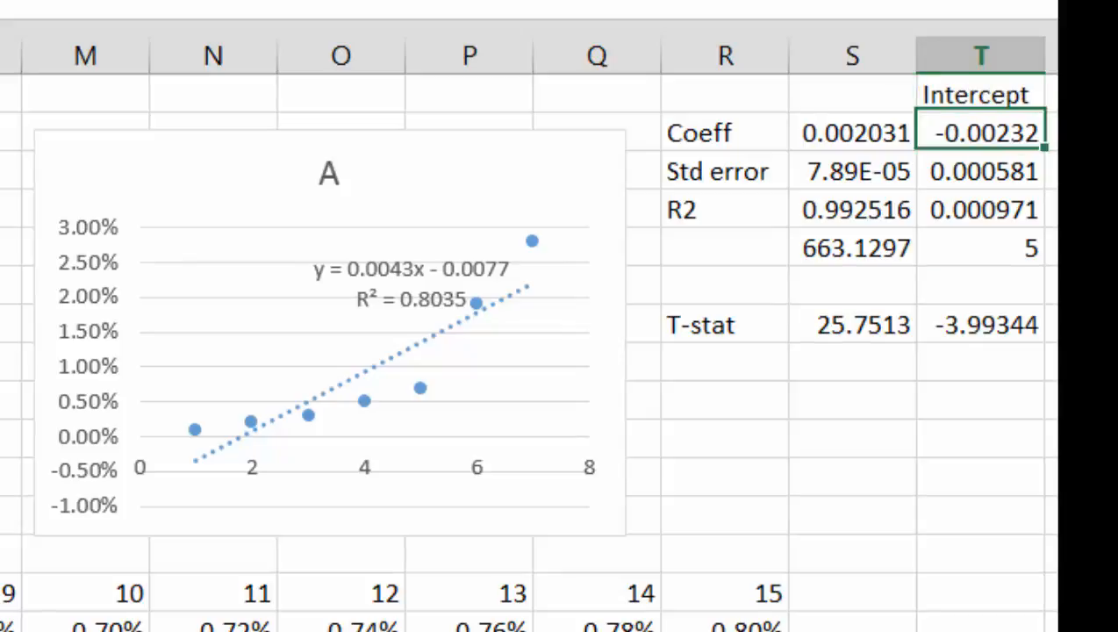
{"action": "key", "text": "Up"}
{"action": "key", "text": "Left"}
{"action": "type", "text": "Slope"}
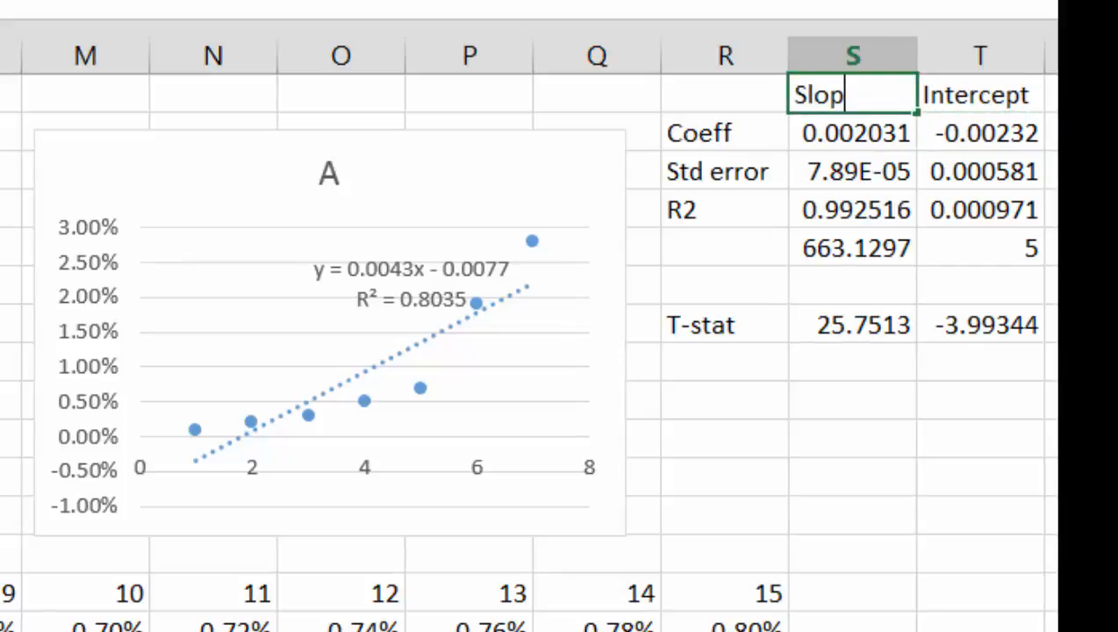
{"action": "key", "text": "Return"}
Step: Enter a SLOPE formula in S9 with known y's D11:J11 and known x's D2:J2
{"action": "key", "text": "Down"}
{"action": "key", "text": "Down"}
{"action": "key", "text": "Down"}
{"action": "key", "text": "Down"}
{"action": "key", "text": "Down"}
{"action": "key", "text": "Down"}
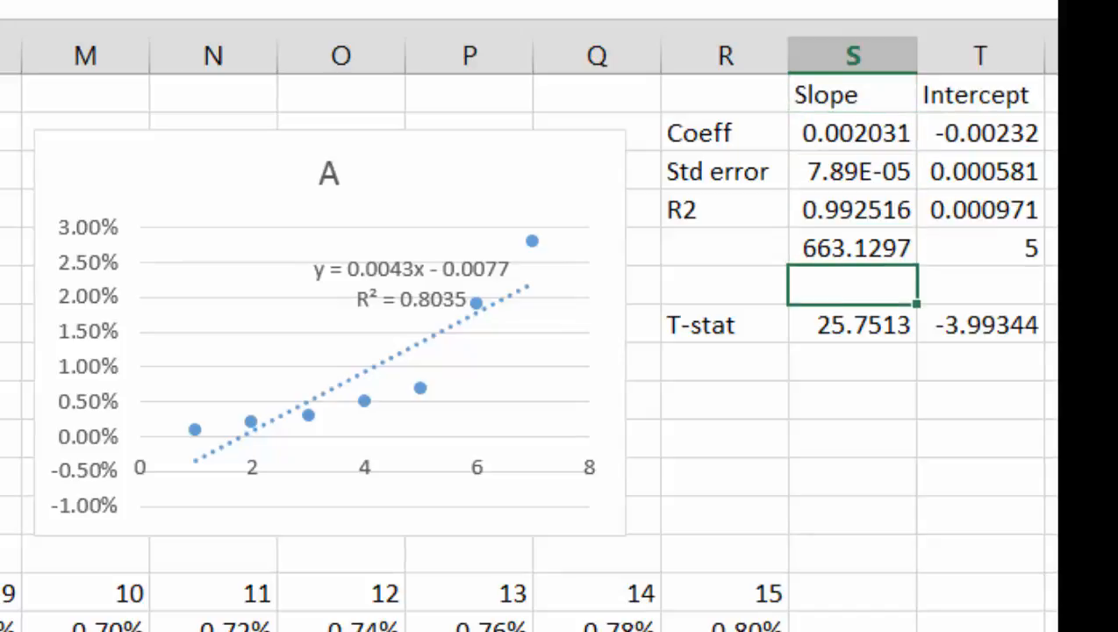
{"action": "key", "text": "Down"}
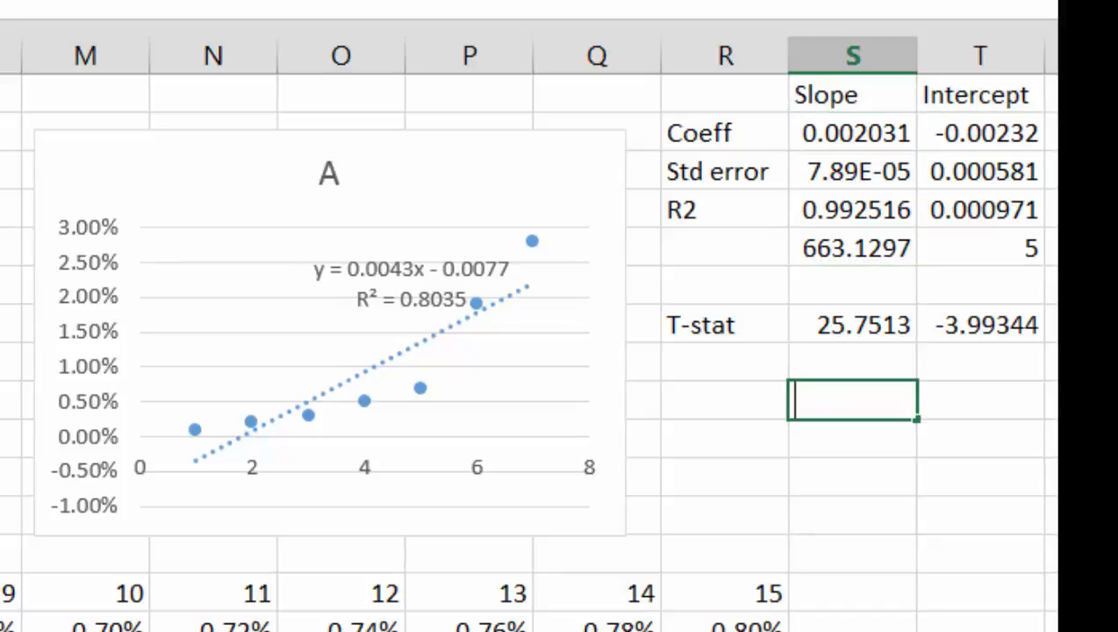
{"action": "type", "text": "=sl"}
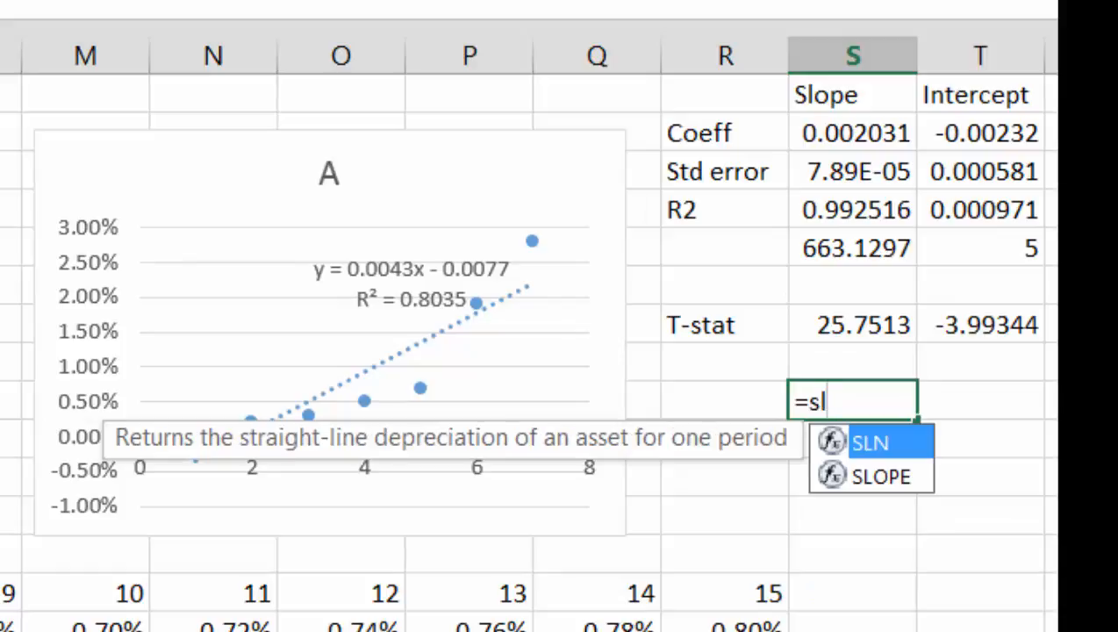
{"action": "key", "text": "Down"}
{"action": "key", "text": "Tab"}
{"action": "key", "text": "Left"}
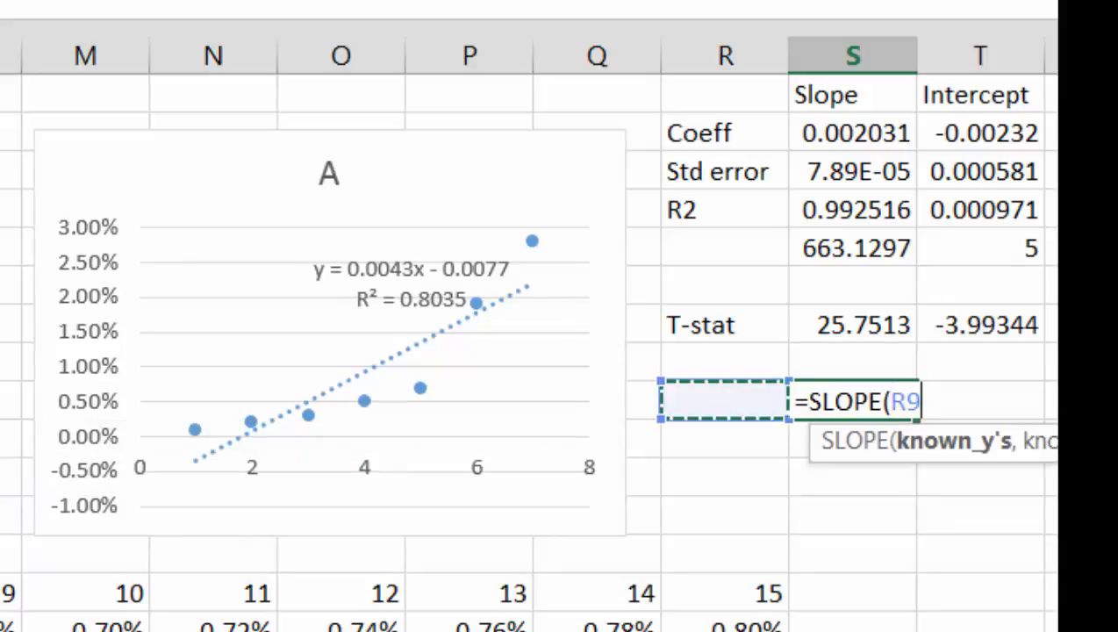
{"action": "key", "text": "Left"}
{"action": "key", "text": "Left"}
{"action": "key", "text": "Left"}
{"action": "key", "text": "Left"}
{"action": "key", "text": "Left"}
{"action": "key", "text": "Left"}
{"action": "key", "text": "Left"}
{"action": "key", "text": "Left"}
{"action": "key", "text": "Left"}
{"action": "key", "text": "Left"}
{"action": "key", "text": "Left"}
{"action": "key", "text": "Left"}
{"action": "key", "text": "Left"}
{"action": "key", "text": "Down"}
{"action": "key", "text": "Down"}
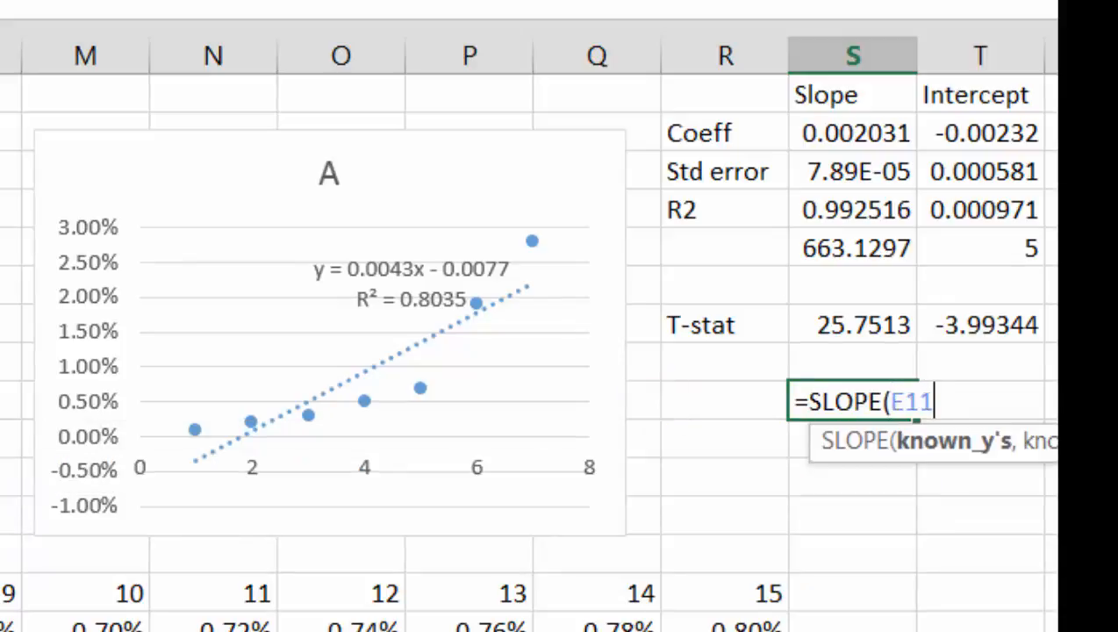
{"action": "key", "text": "Left"}
{"action": "key", "text": "shift+Right"}
{"action": "key", "text": "shift+Right"}
{"action": "key", "text": "shift+Right"}
{"action": "key", "text": "shift+Right"}
{"action": "key", "text": "shift+Right"}
{"action": "key", "text": "shift+Right"}
{"action": "type", "text": ","}
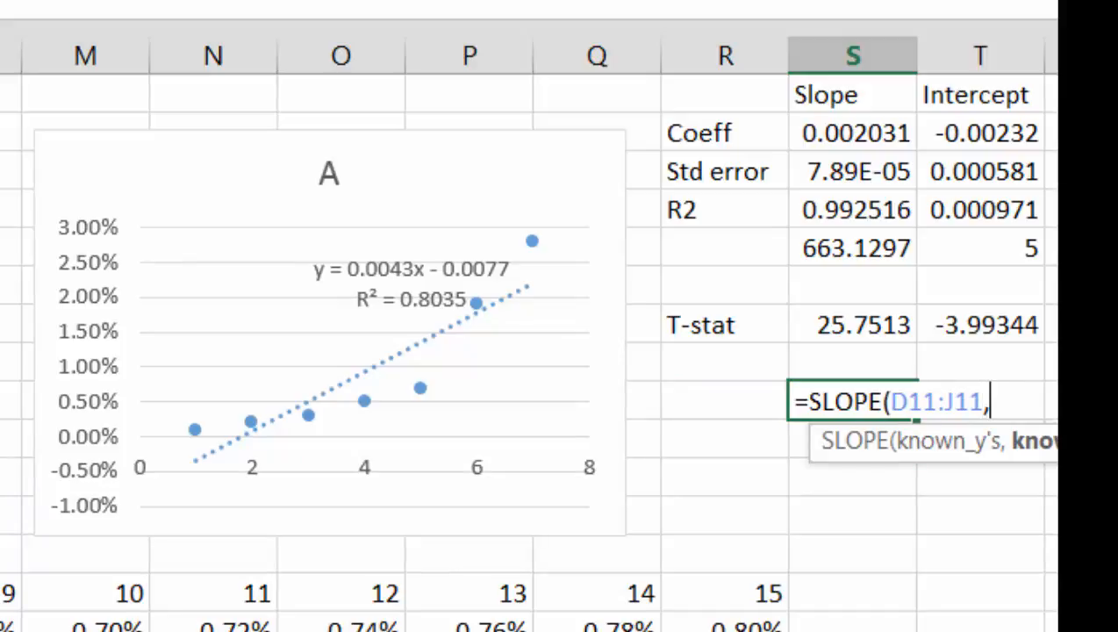
{"action": "key", "text": "Up"}
{"action": "key", "text": "Up"}
{"action": "key", "text": "Up"}
{"action": "key", "text": "Up"}
{"action": "key", "text": "Up"}
{"action": "key", "text": "Up"}
{"action": "key", "text": "Up"}
{"action": "key", "text": "Up"}
{"action": "key", "text": "Left"}
{"action": "key", "text": "Left"}
{"action": "key", "text": "Left"}
{"action": "key", "text": "Left"}
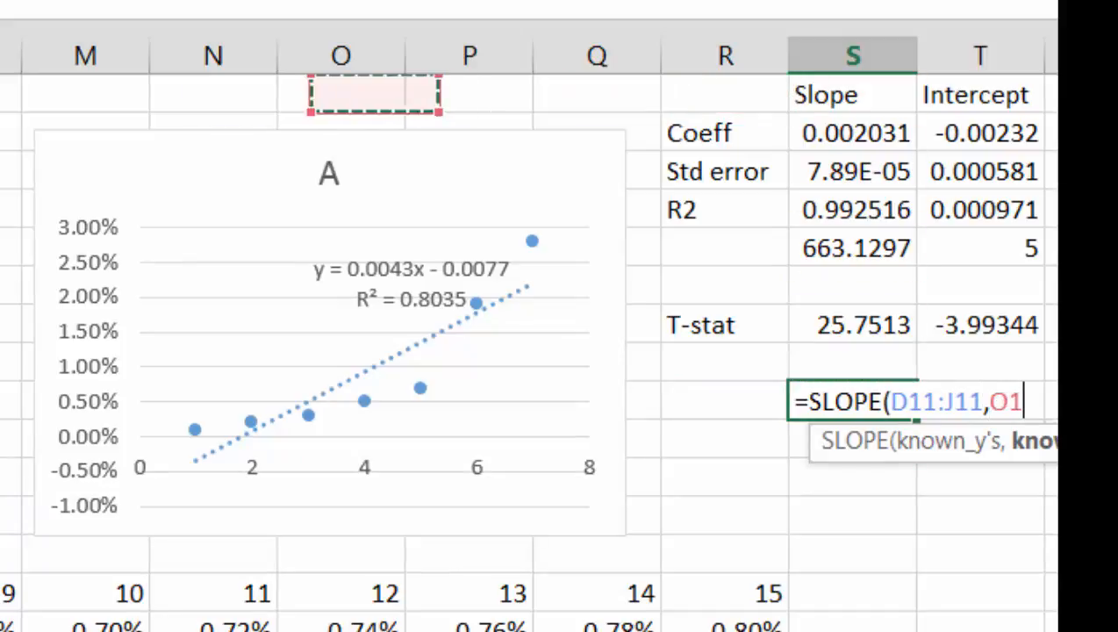
{"action": "key", "text": "Left"}
{"action": "key", "text": "Left"}
{"action": "key", "text": "Left"}
{"action": "key", "text": "Left"}
{"action": "key", "text": "Left"}
{"action": "key", "text": "Left"}
{"action": "key", "text": "Left"}
{"action": "key", "text": "Left"}
{"action": "key", "text": "Left"}
{"action": "key", "text": "Left"}
{"action": "key", "text": "Left"}
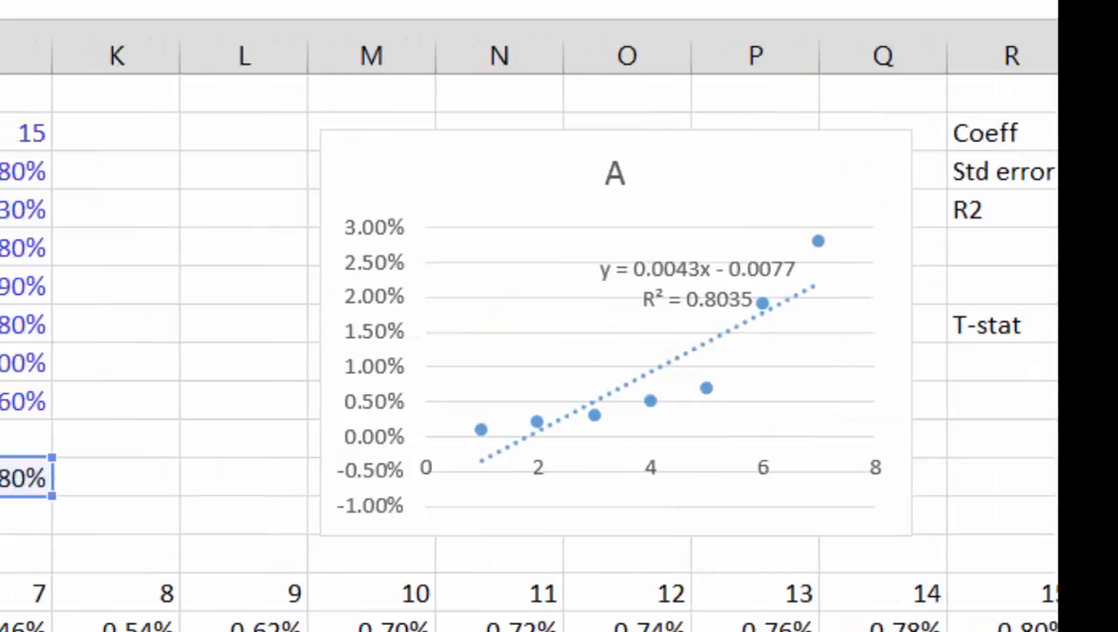
{"action": "key", "text": "Down"}
{"action": "key", "text": "ctrl+shift+Right"}
{"action": "type", "text": ")"}
{"action": "key", "text": "Return"}
Step: Compare the SLOPE result in S9 with the LINEST output in the rows above it
{"action": "key", "text": "Right"}
{"action": "key", "text": "Right"}
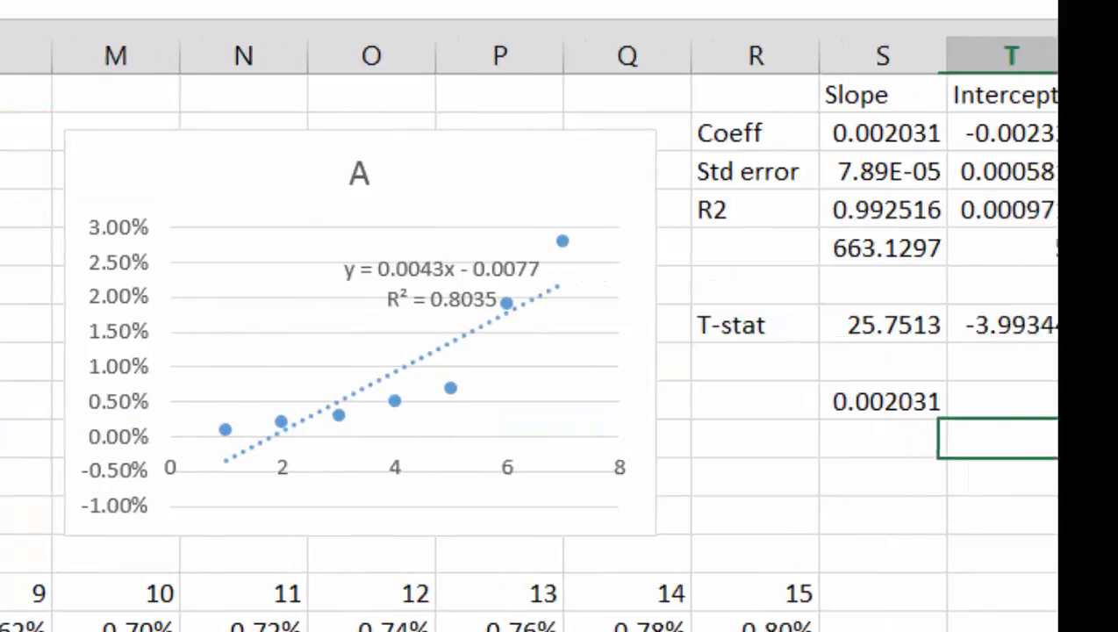
{"action": "key", "text": "Left"}
{"action": "key", "text": "Left"}
{"action": "key", "text": "Left"}
{"action": "key", "text": "Up"}
{"action": "key", "text": "Right"}
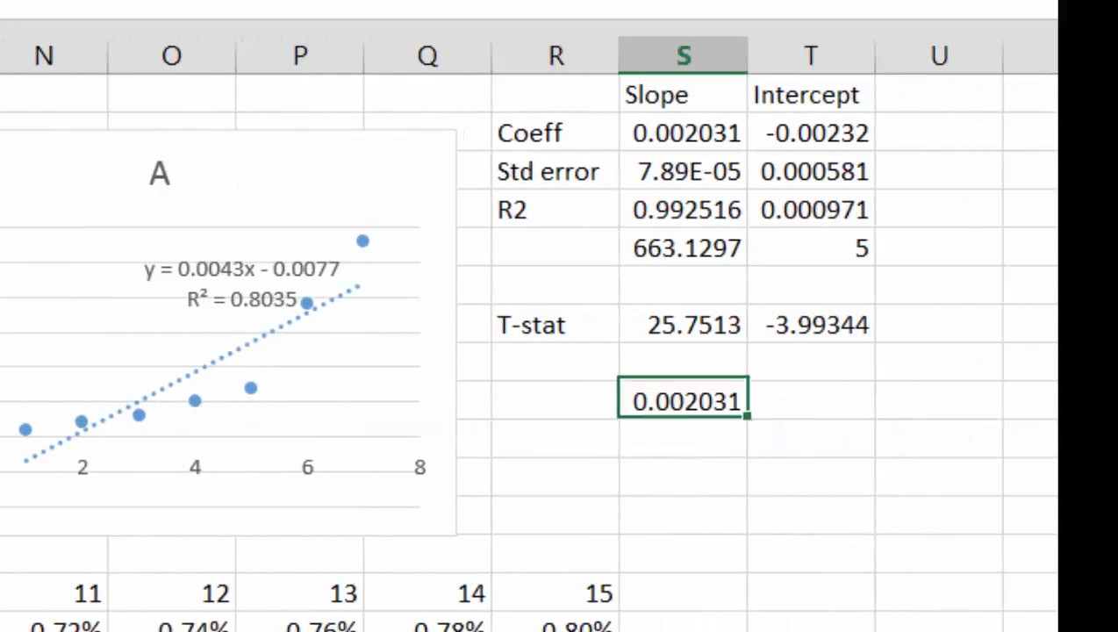
{"action": "key", "text": "Up"}
{"action": "key", "text": "Up"}
{"action": "key", "text": "Up"}
{"action": "key", "text": "Up"}
{"action": "key", "text": "Up"}
{"action": "key", "text": "Up"}
{"action": "key", "text": "Up"}
{"action": "key", "text": "Up"}
{"action": "key", "text": "Down"}
Step: Label the separate regression function rows Slope in R9 and Intercept in R10
{"action": "key", "text": "Down"}
{"action": "key", "text": "Down"}
{"action": "key", "text": "Down"}
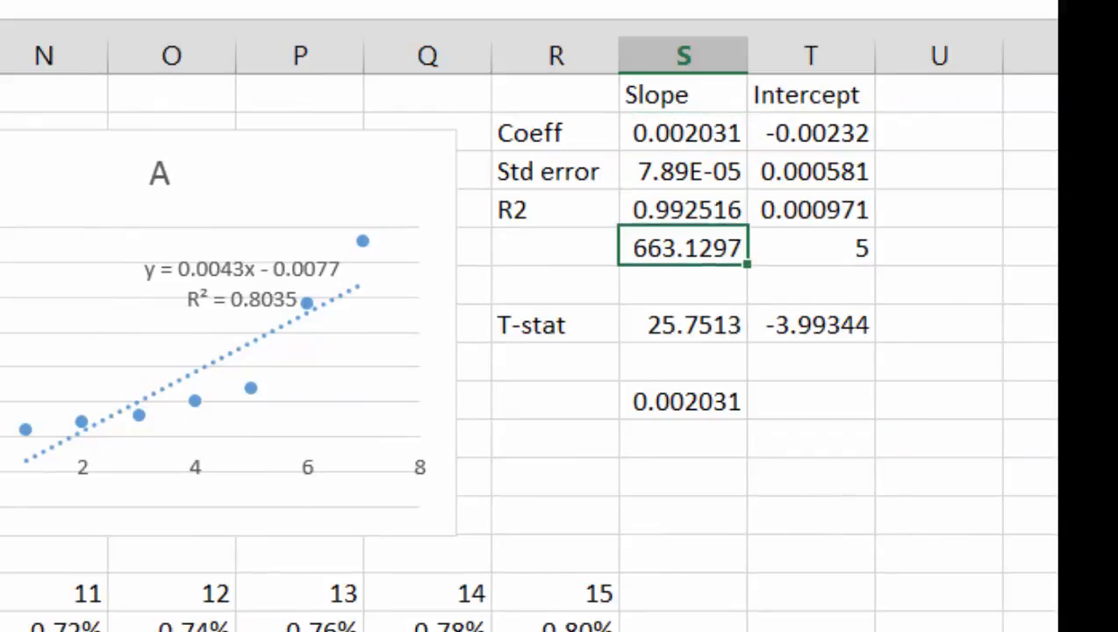
{"action": "key", "text": "Down"}
{"action": "key", "text": "Down"}
{"action": "key", "text": "Down"}
{"action": "key", "text": "Down"}
{"action": "key", "text": "Left"}
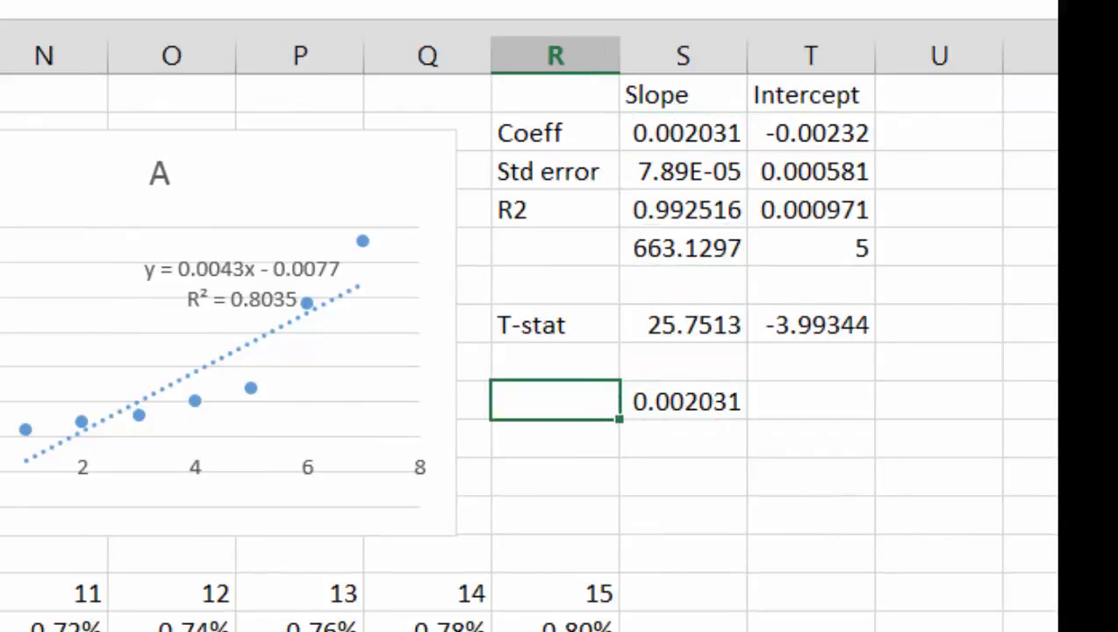
{"action": "type", "text": "Slope"}
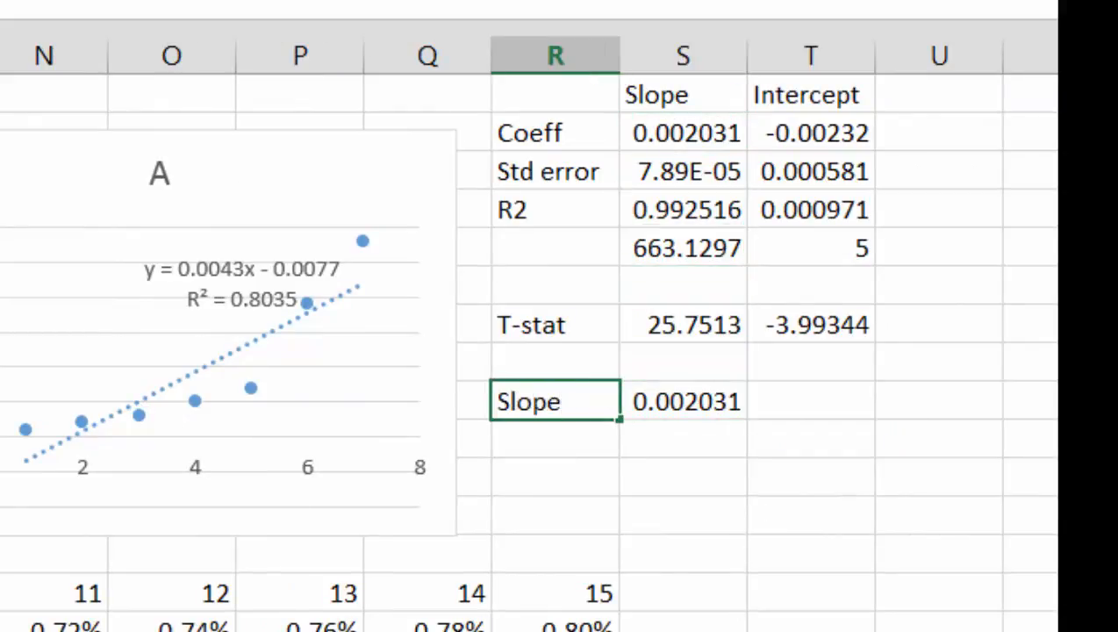
{"action": "key", "text": "Return"}
{"action": "type", "text": "Intercept"}
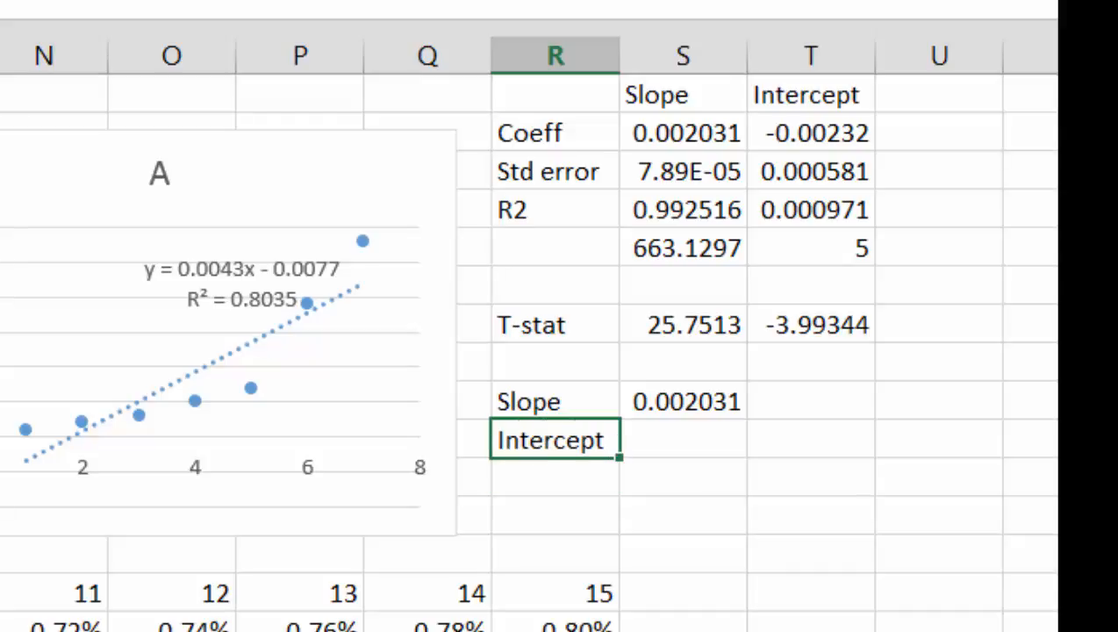
{"action": "key", "text": "Tab"}
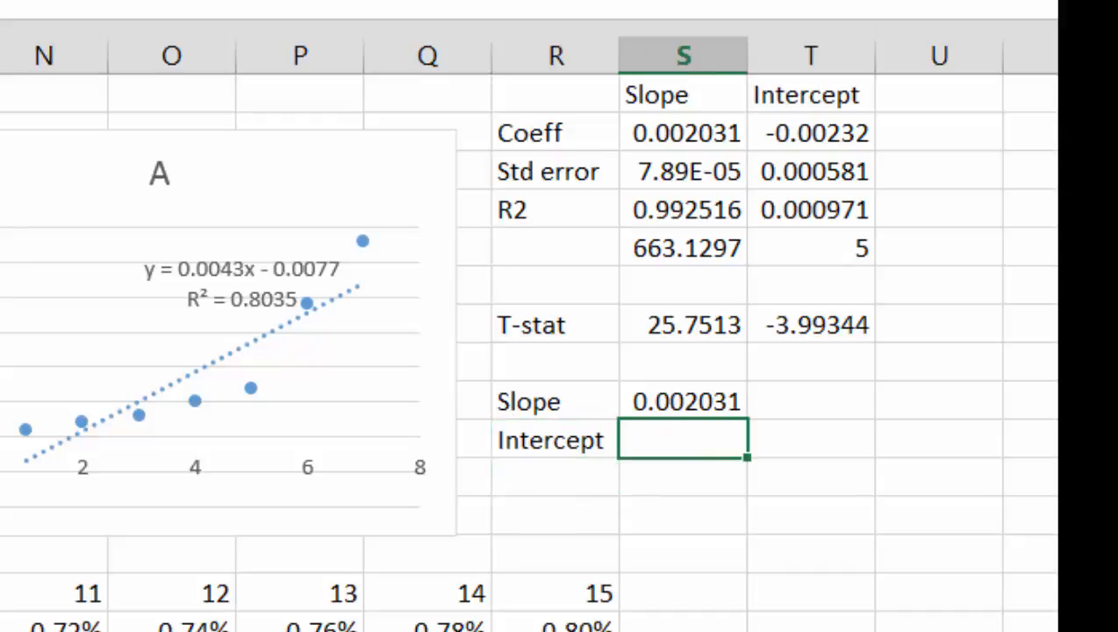
Step: Begin an INTERCEPT formula in S10 and start picking the cells for its known y's
{"action": "type", "text": "=in"}
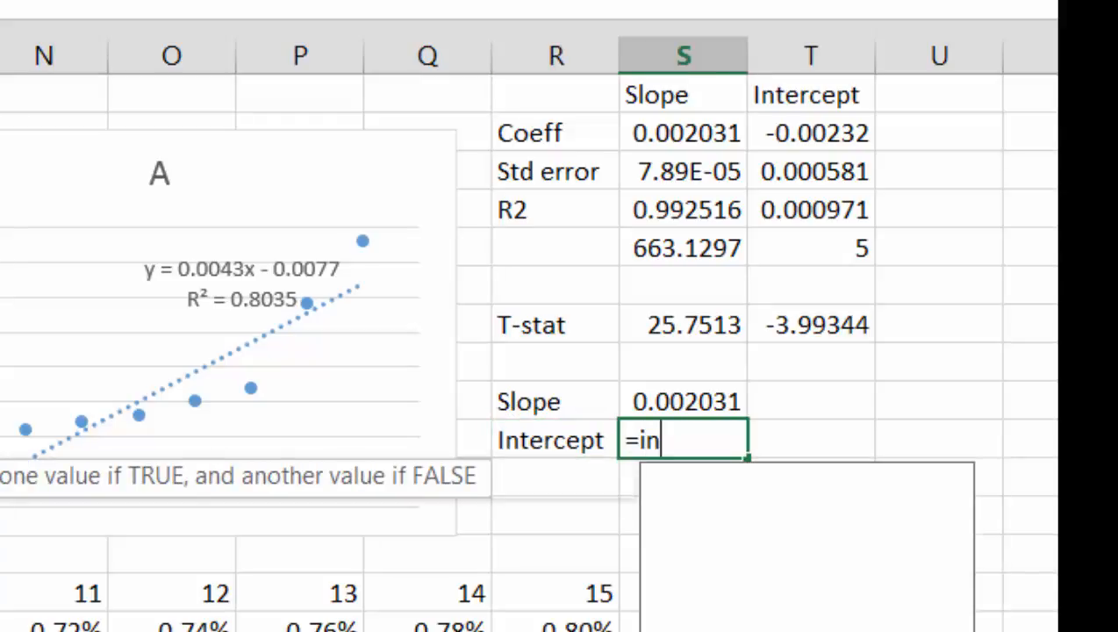
{"action": "key", "text": "Down"}
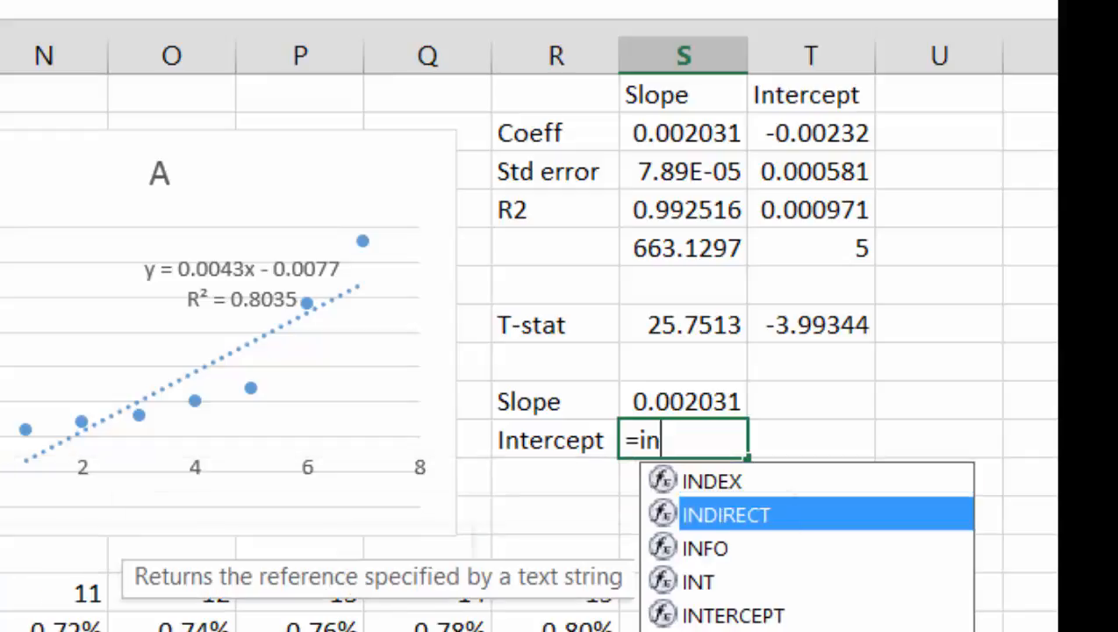
{"action": "key", "text": "Down"}
{"action": "key", "text": "Down"}
{"action": "key", "text": "Down"}
{"action": "key", "text": "Tab"}
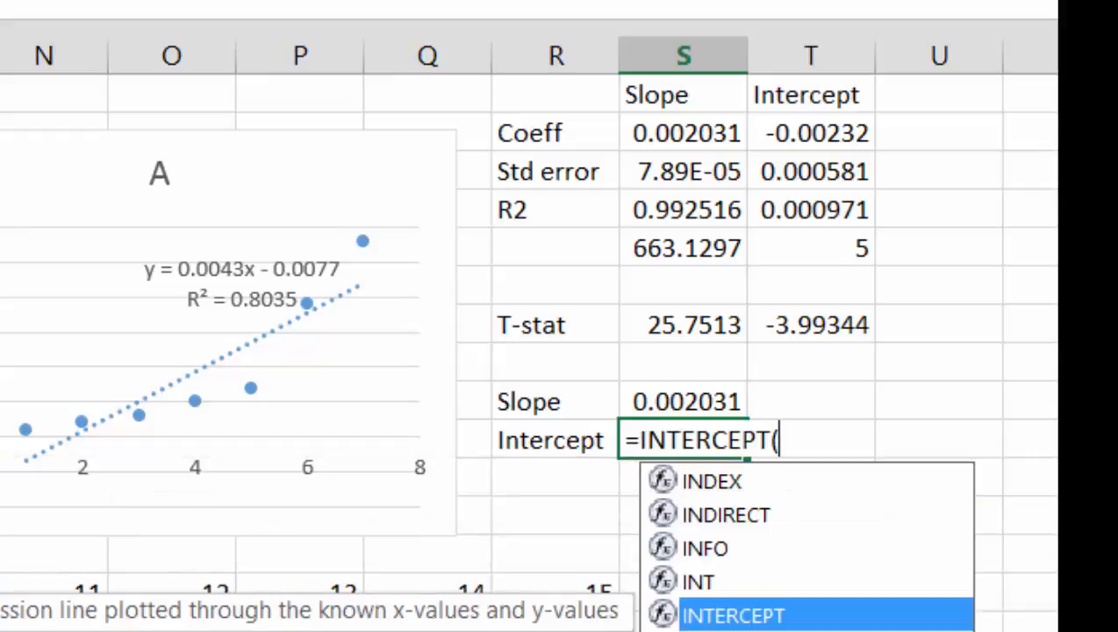
{"action": "key", "text": "Left"}
{"action": "key", "text": "Left"}
{"action": "key", "text": "Left"}
{"action": "key", "text": "Left"}
{"action": "key", "text": "Left"}
{"action": "key", "text": "Left"}
{"action": "key", "text": "Left"}
{"action": "key", "text": "Left"}
{"action": "key", "text": "Left"}
{"action": "key", "text": "Left"}
{"action": "key", "text": "Left"}
{"action": "key", "text": "Left"}
{"action": "key", "text": "Left"}
{"action": "key", "text": "Left"}
{"action": "key", "text": "Left"}
{"action": "key", "text": "Left"}
{"action": "key", "text": "Left"}
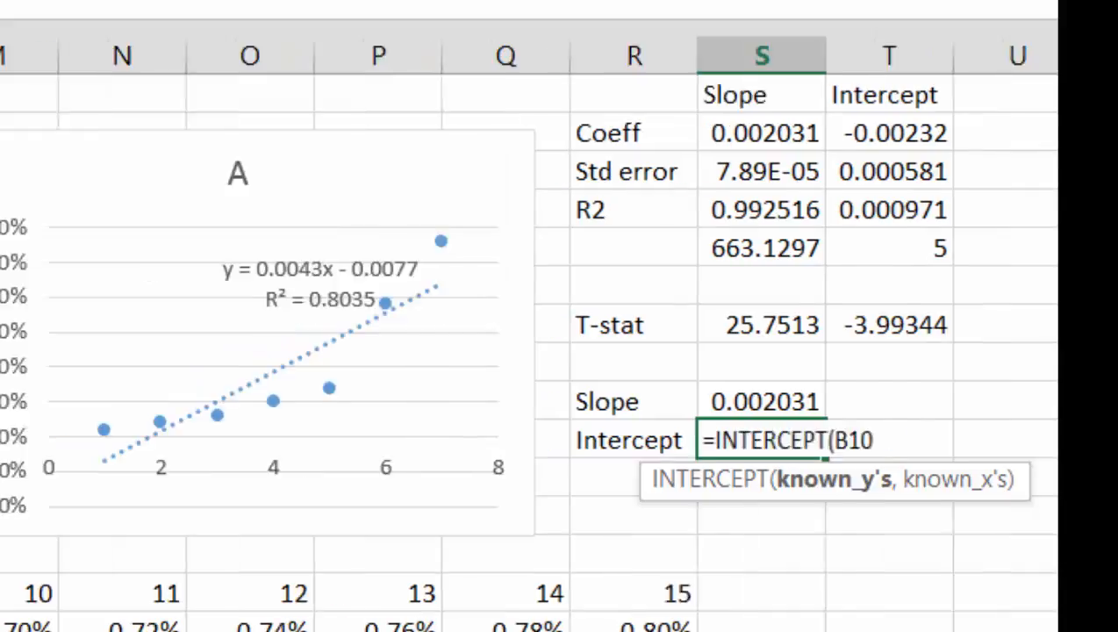
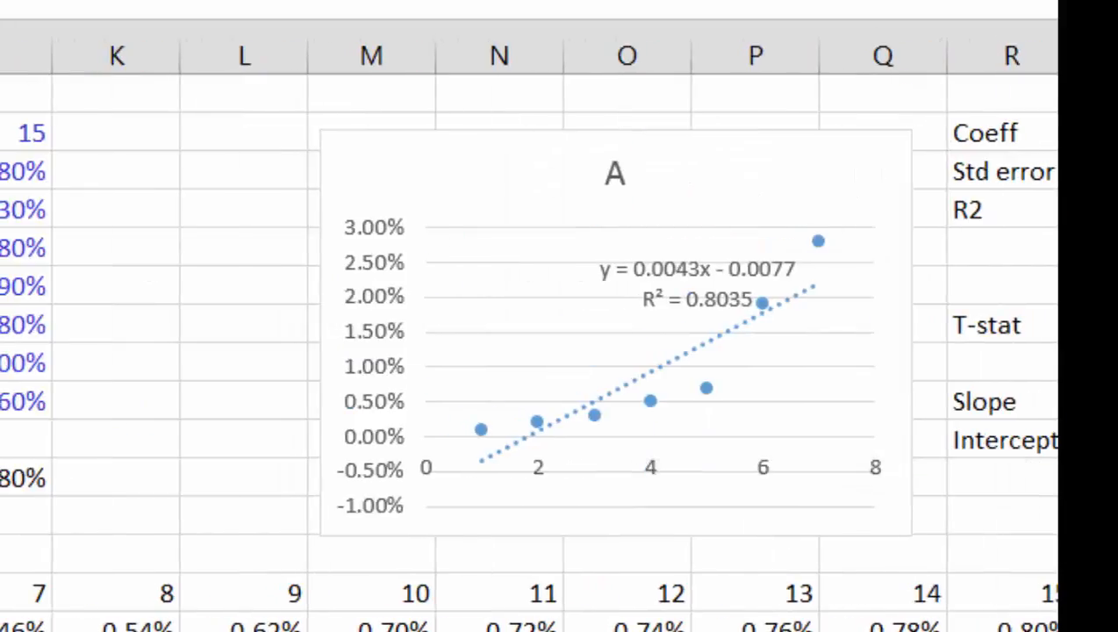
Step: Complete the INTERCEPT formula in S10 with known y's D11:J11 and known x's D2:J2
{"action": "key", "text": "ctrl+shift+Right"}
{"action": "type", "text": ","}
{"action": "key", "text": "Up"}
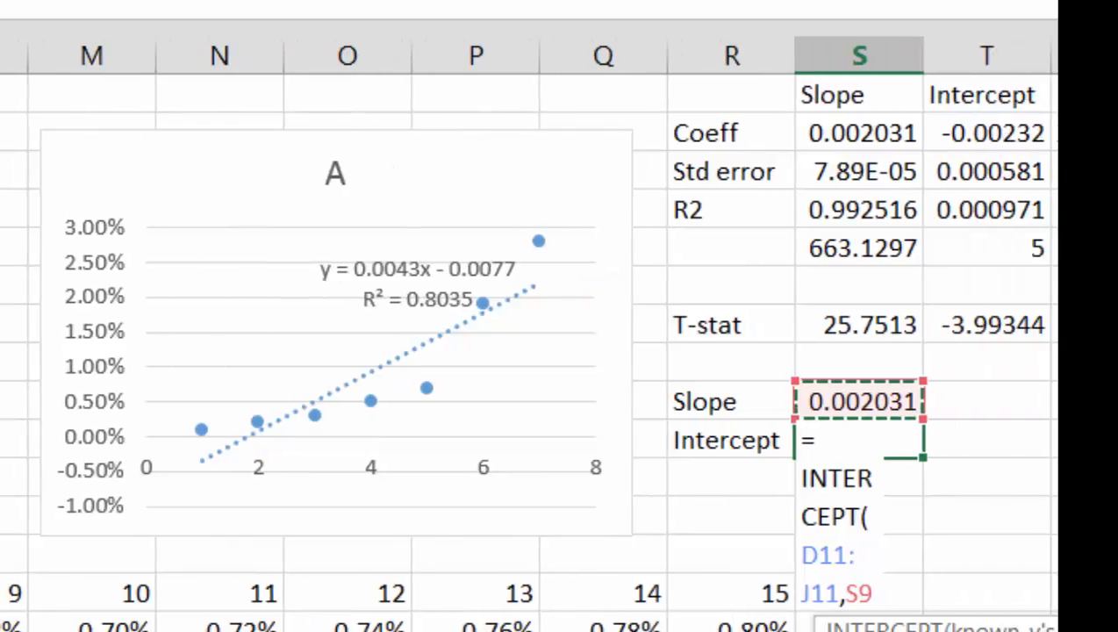
{"action": "key", "text": "Up"}
{"action": "key", "text": "Up"}
{"action": "key", "text": "Left"}
{"action": "key", "text": "Left"}
{"action": "key", "text": "Left"}
{"action": "key", "text": "Left"}
{"action": "key", "text": "Left"}
{"action": "key", "text": "Left"}
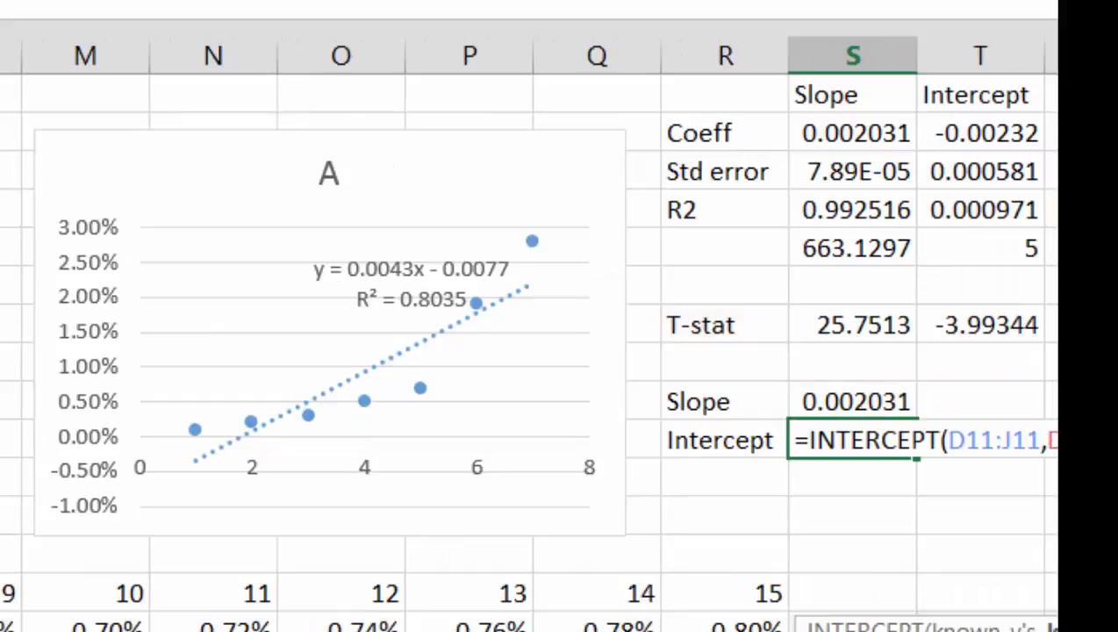
{"action": "key", "text": "Return"}
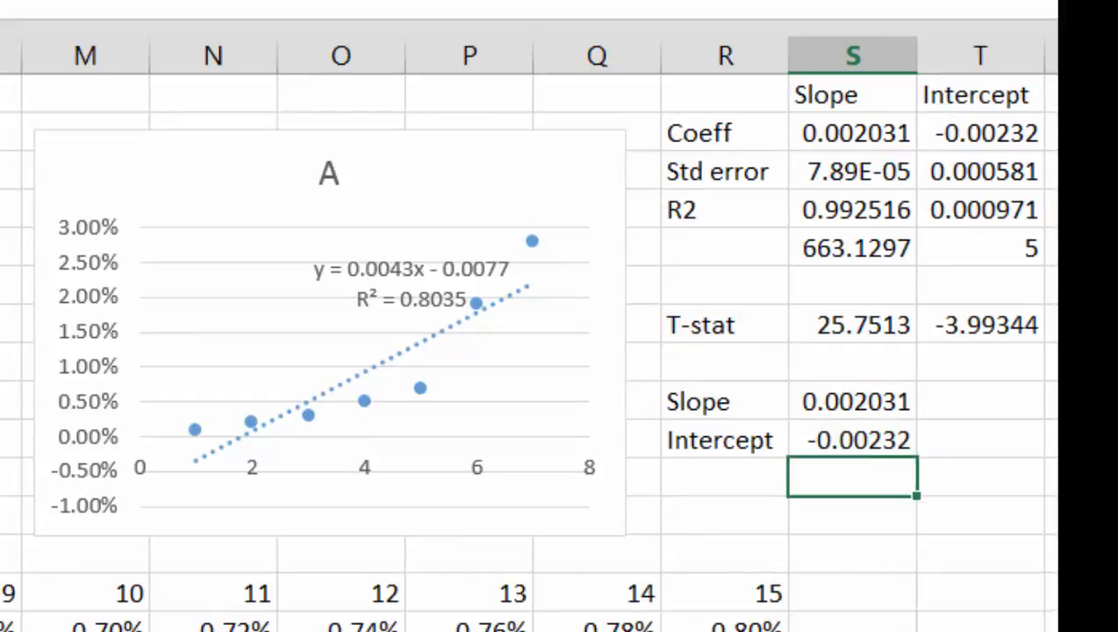
{"action": "key", "text": "Up"}
{"action": "key", "text": "Left"}
{"action": "key", "text": "Left"}
{"action": "key", "text": "Left"}
{"action": "key", "text": "Left"}
{"action": "key", "text": "Left"}
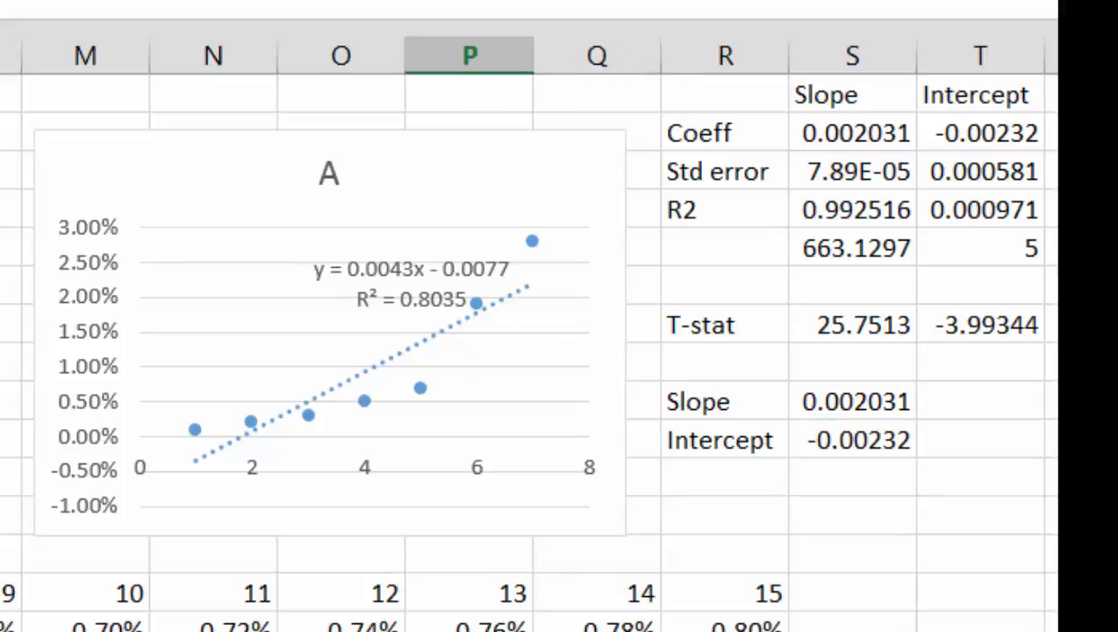
{"action": "key", "text": "Left"}
{"action": "key", "text": "Left"}
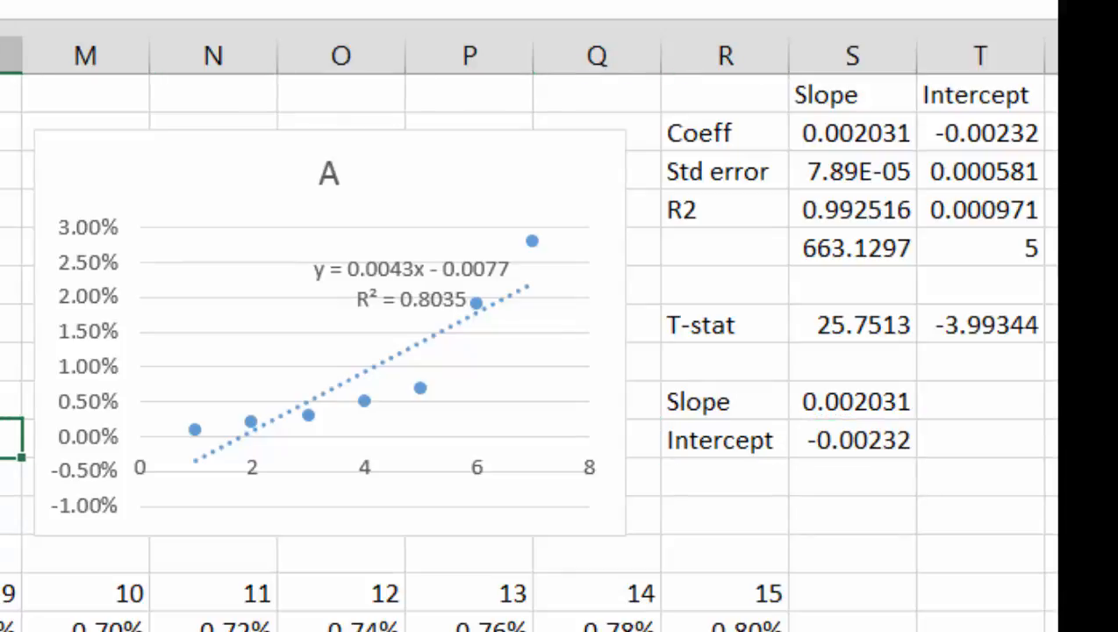
{"action": "key", "text": "Left"}
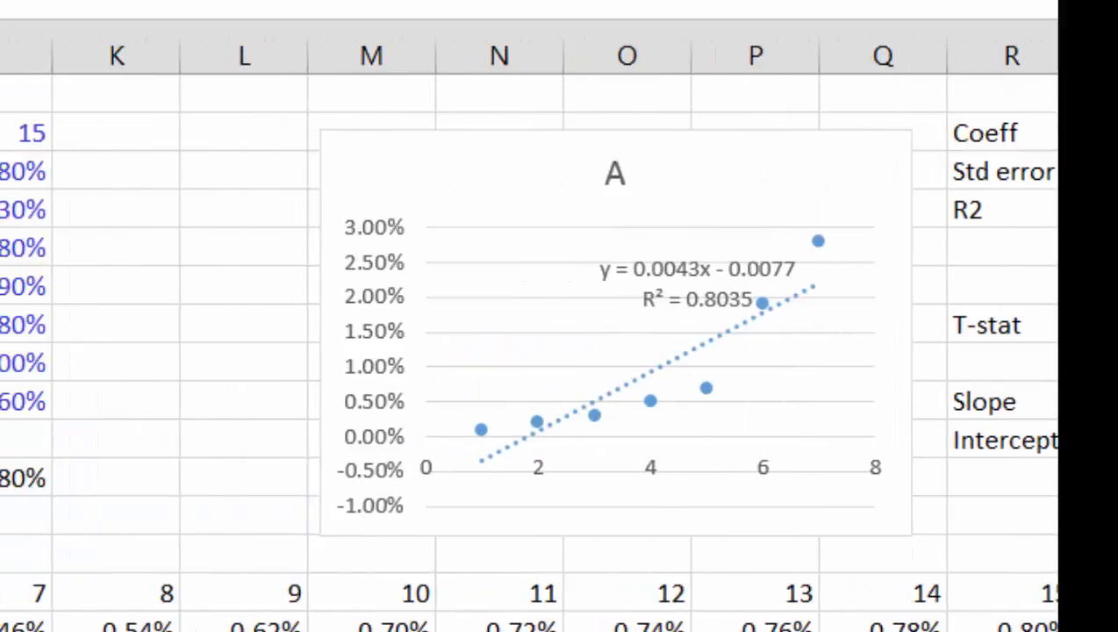
{"action": "key", "text": "Right"}
{"action": "key", "text": "Right"}
{"action": "key", "text": "Right"}
{"action": "key", "text": "Right"}
{"action": "key", "text": "Right"}
{"action": "key", "text": "Right"}
{"action": "key", "text": "Right"}
{"action": "key", "text": "Right"}
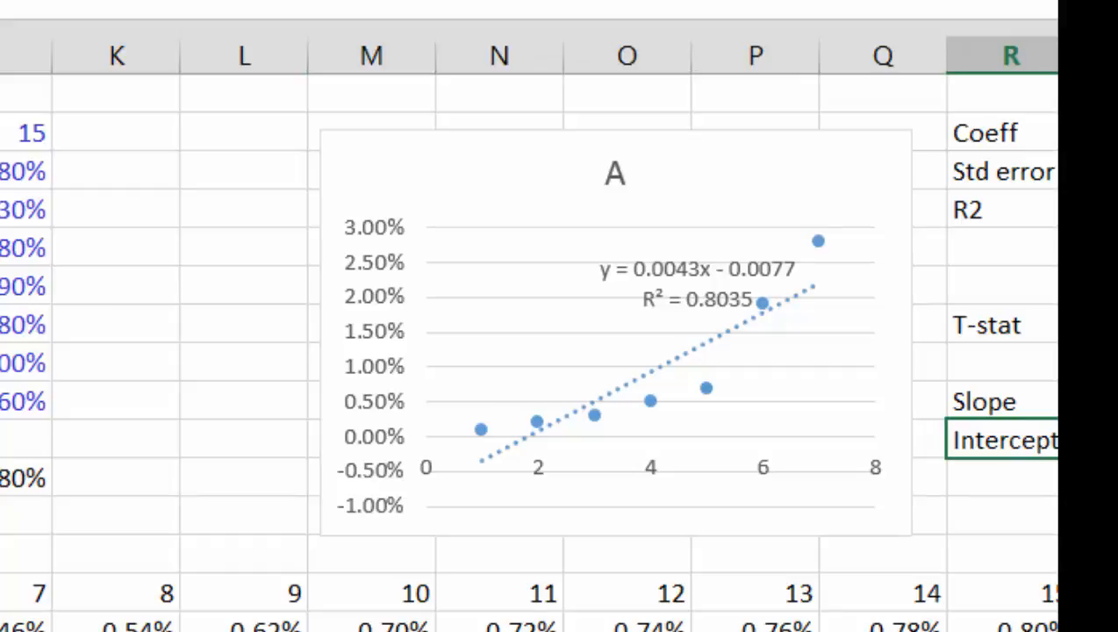
{"action": "key", "text": "Right"}
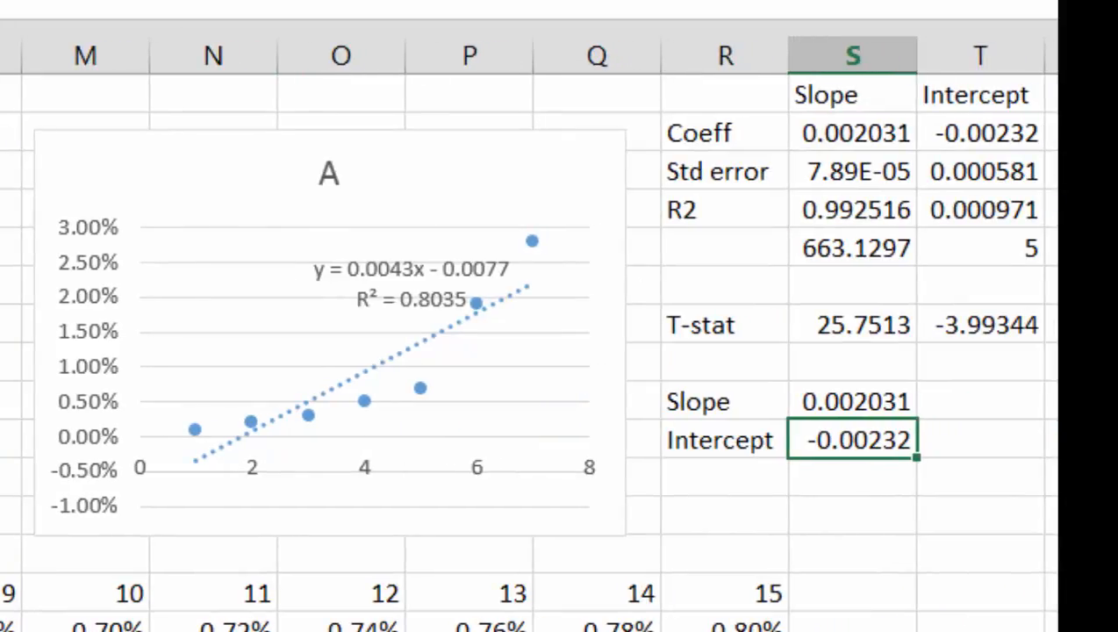
Step: Make the Slope label and value in R9:S9 bold and outline them with a border
{"action": "key", "text": "Left"}
{"action": "key", "text": "Left"}
{"action": "key", "text": "Up"}
{"action": "key", "text": "Right"}
{"action": "key", "text": "Right"}
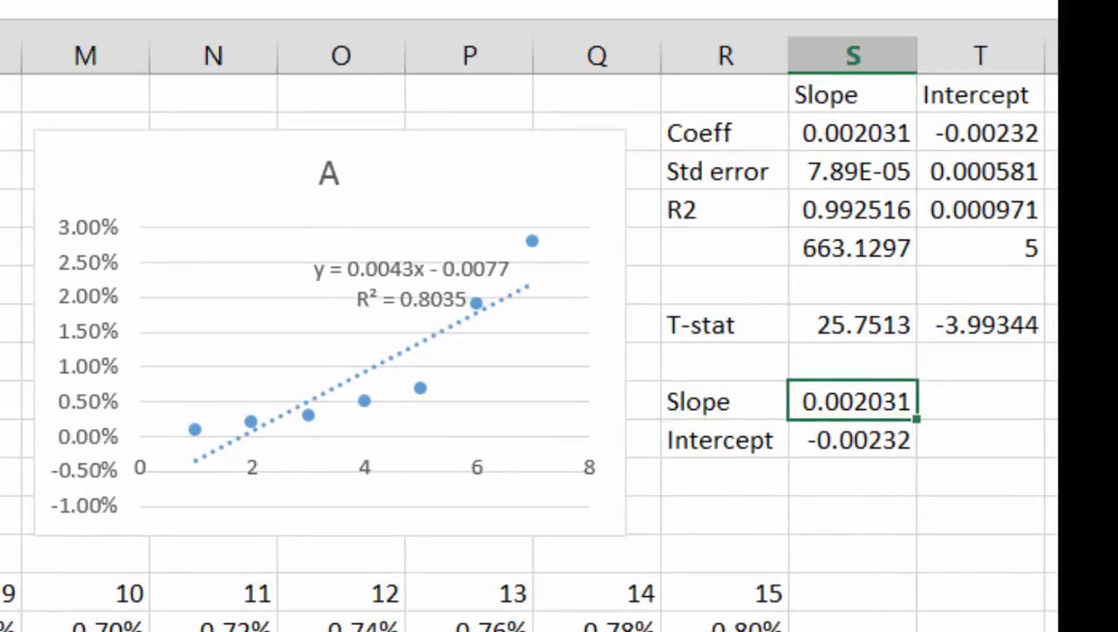
{"action": "key", "text": "Left"}
{"action": "key", "text": "shift+Right"}
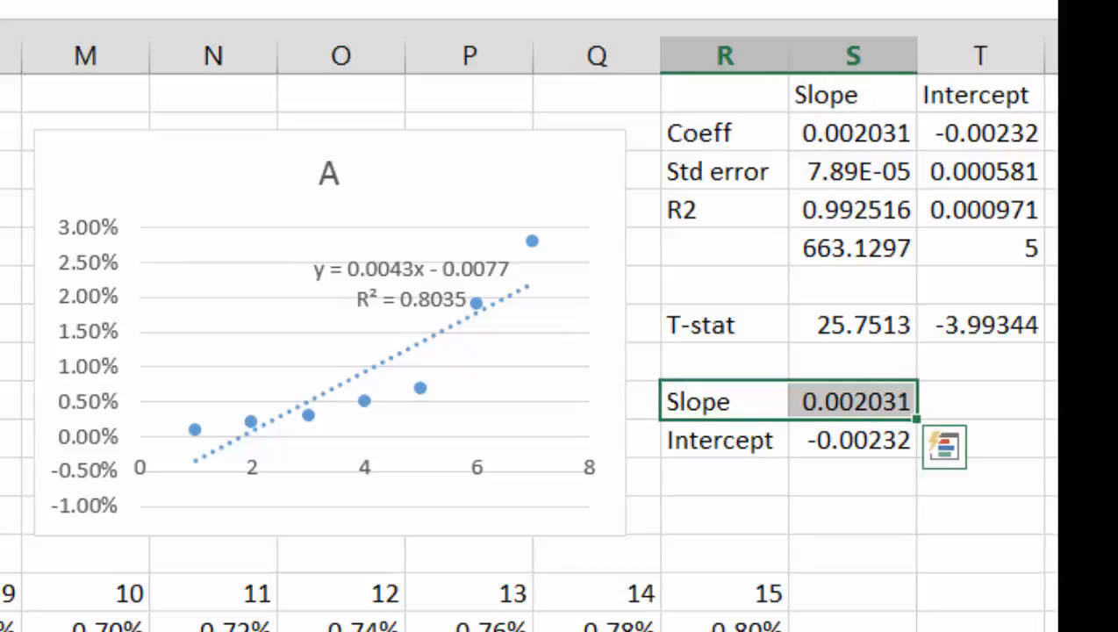
{"action": "key", "text": "ctrl+b"}
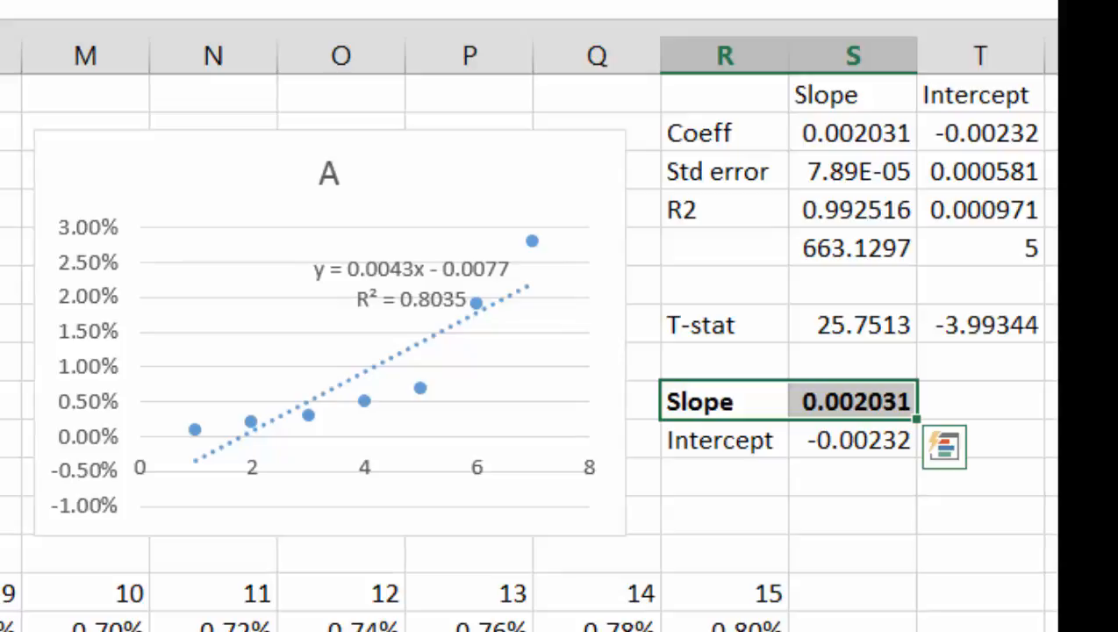
{"action": "key", "text": "ctrl+Home"}
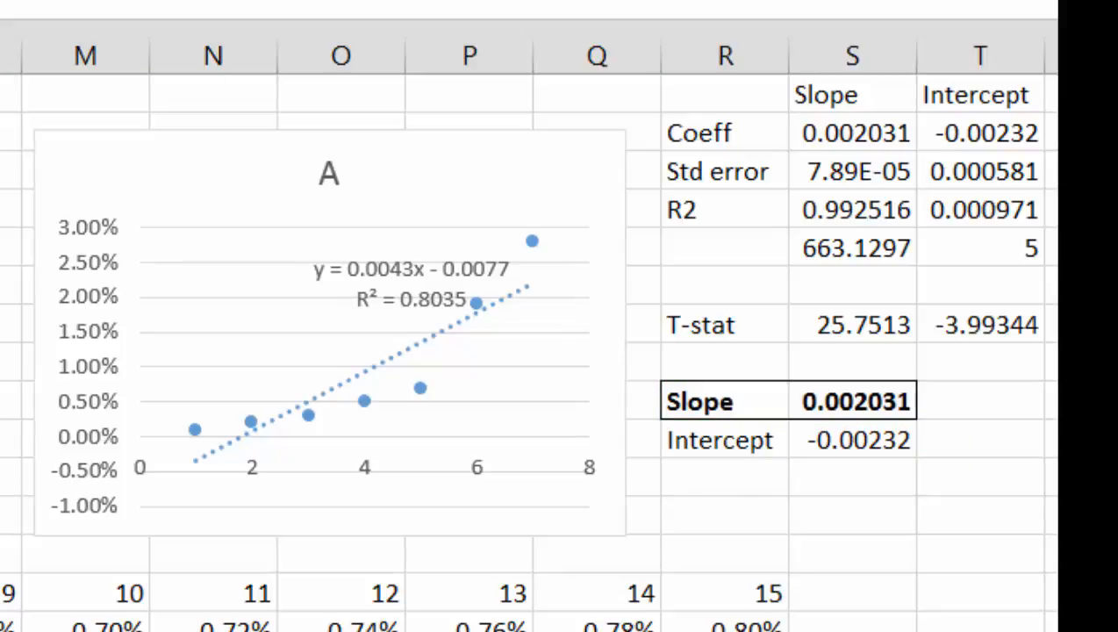
Step: Run the regression for ratings AAA, AA, A, BBB and BB by changing the rating code in D12, ending on code 4 for BBB
{"action": "key", "text": "Return"}
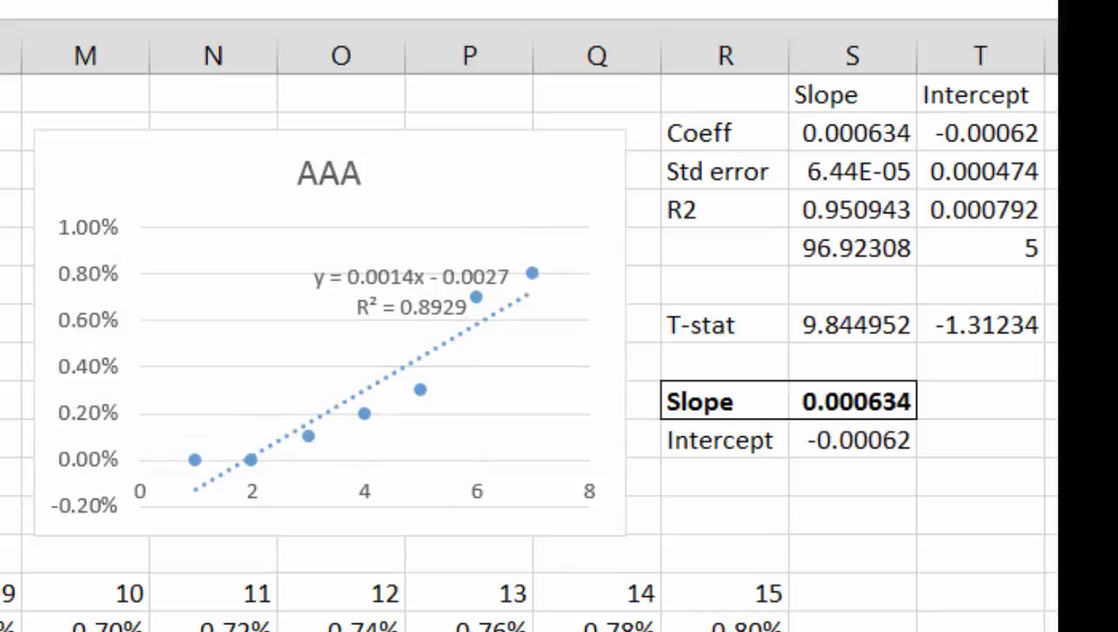
{"action": "key", "text": "Return"}
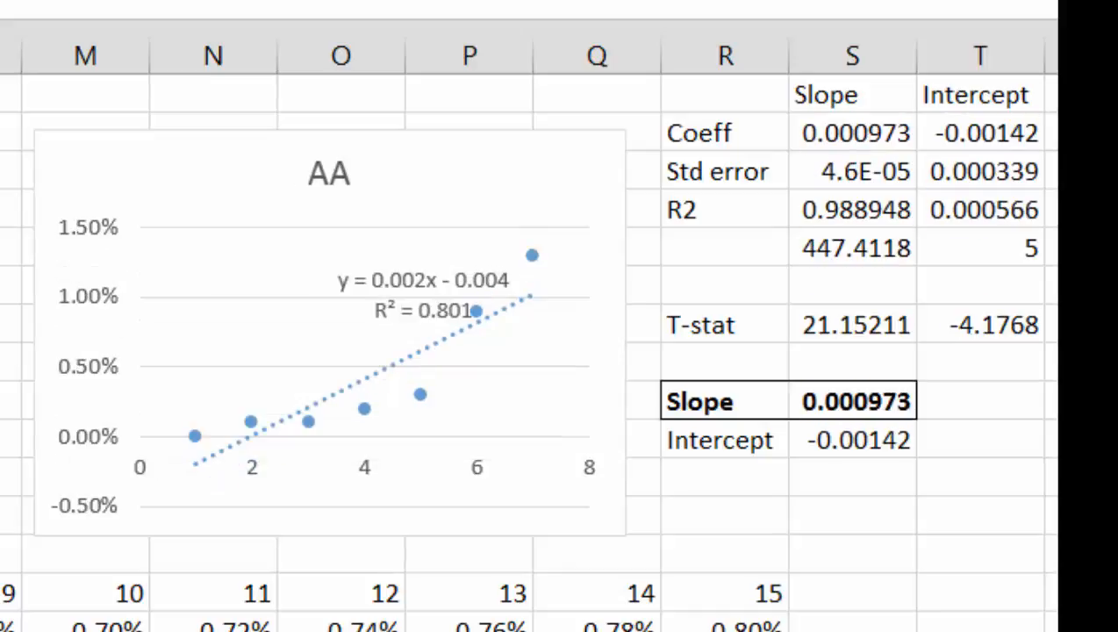
{"action": "key", "text": "Return"}
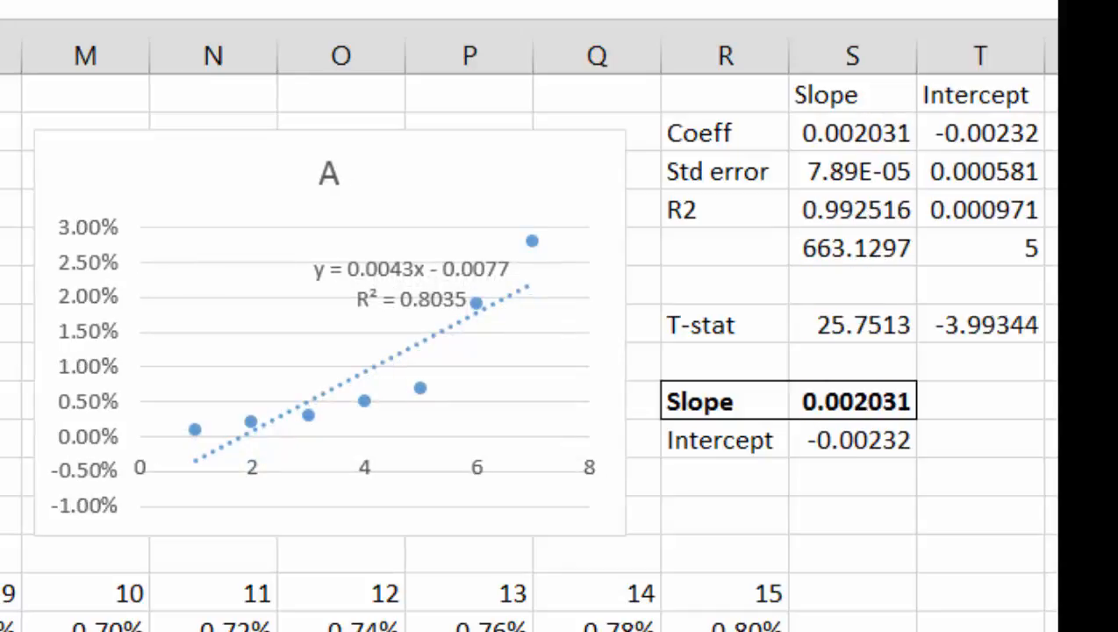
{"action": "key", "text": "Return"}
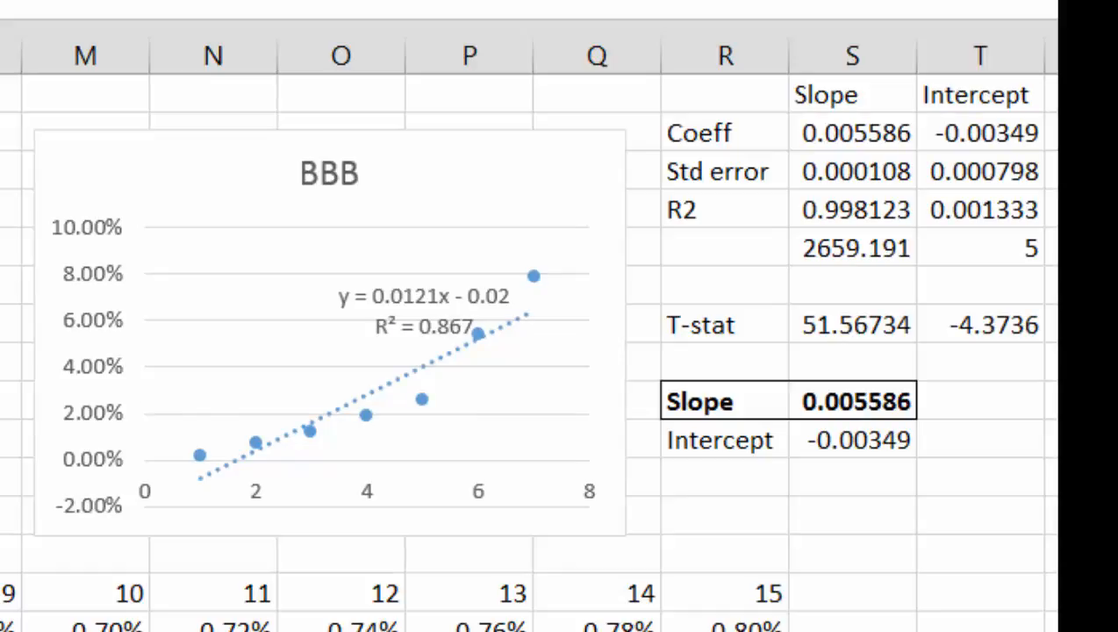
{"action": "key", "text": "Return"}
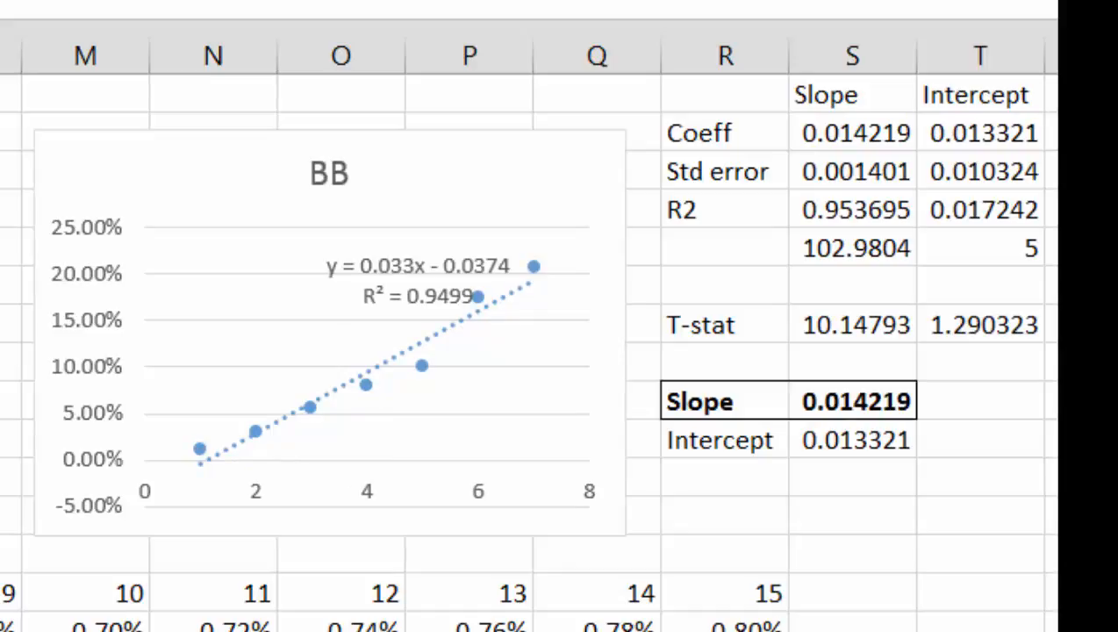
{"action": "key", "text": "Return"}
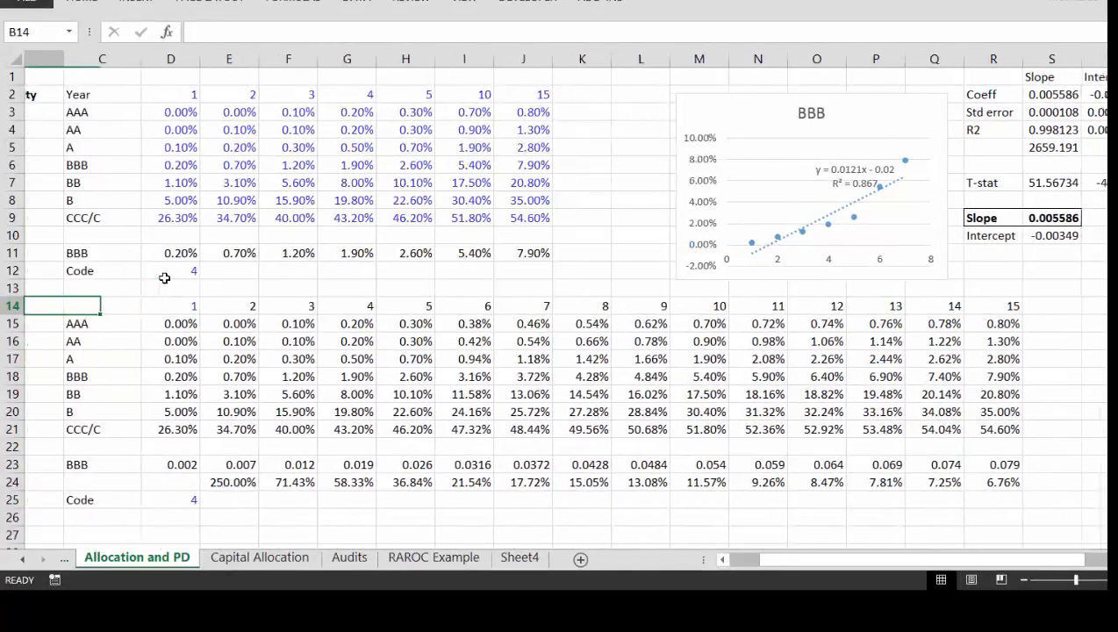
Step: Examine the formulas in the AAA row of the Interpolated table around years 3 to 6
{"action": "key", "text": "Left"}
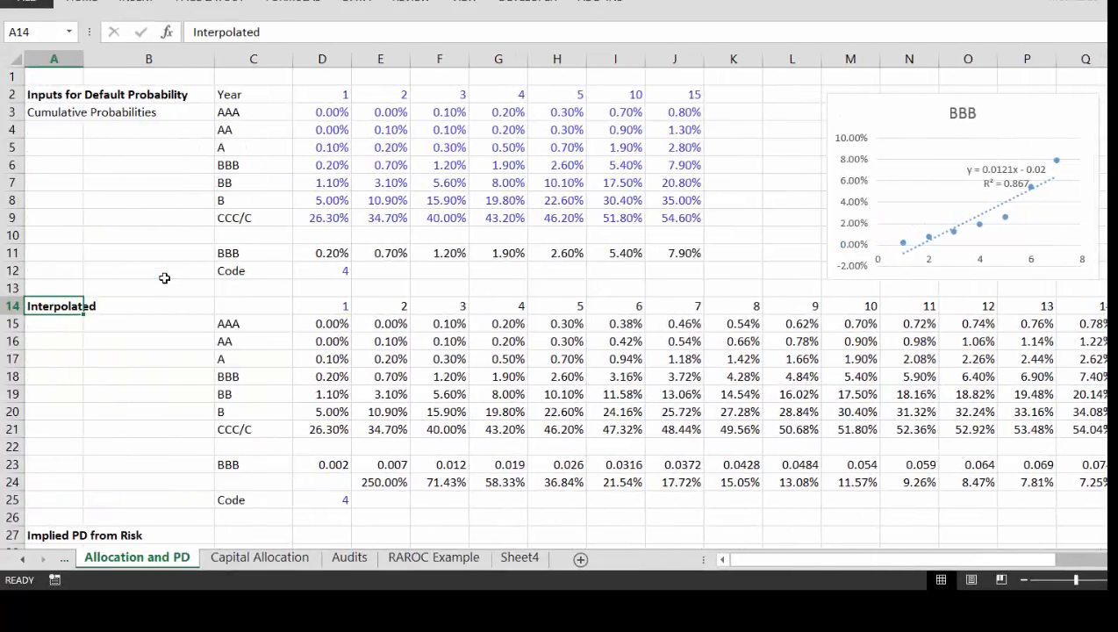
{"action": "key", "text": "Right"}
{"action": "key", "text": "Right"}
{"action": "key", "text": "Right"}
{"action": "key", "text": "Right"}
{"action": "key", "text": "Right"}
{"action": "key", "text": "Right"}
{"action": "key", "text": "Down"}
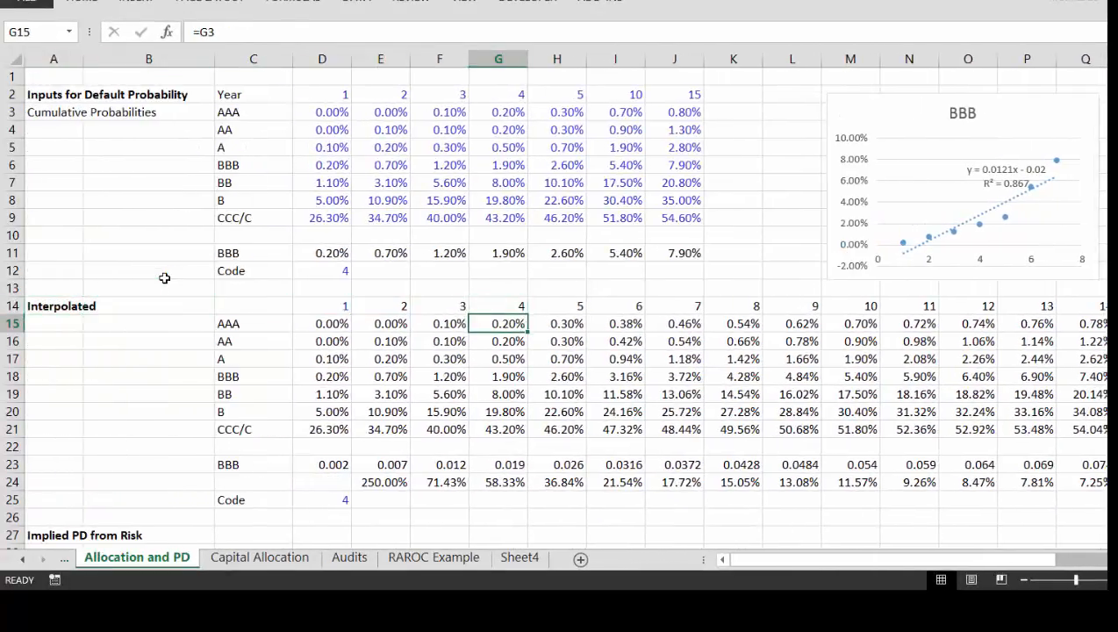
{"action": "key", "text": "Left"}
{"action": "key", "text": "Right"}
{"action": "key", "text": "Right"}
{"action": "key", "text": "Left"}
{"action": "key", "text": "Right"}
{"action": "key", "text": "Right"}
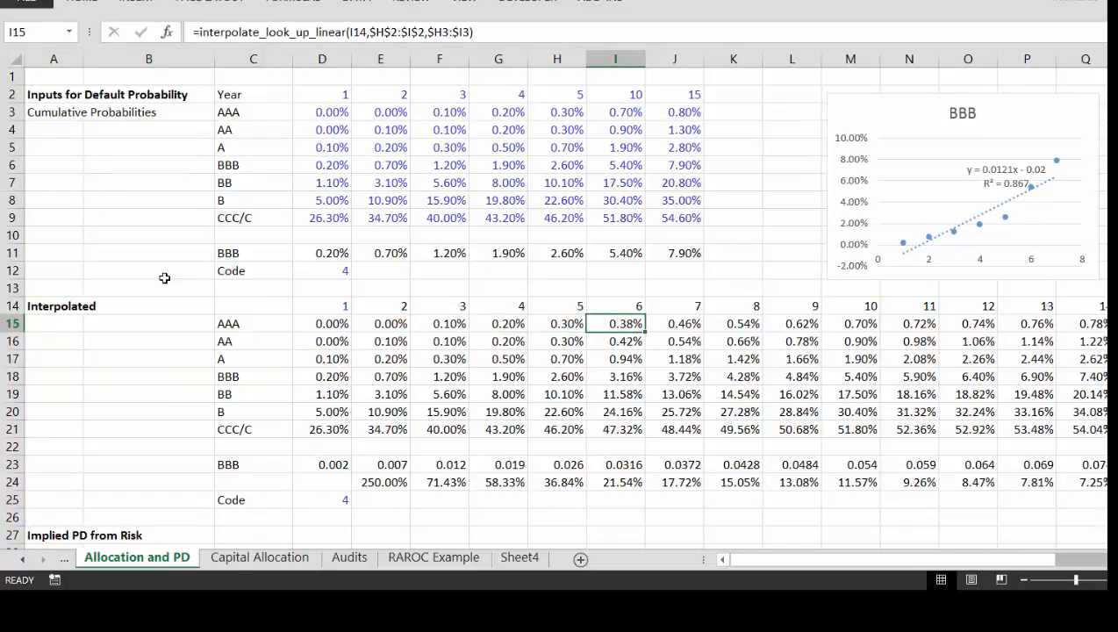
Step: Clear the interpolated values and the rating rows beneath them from year 6 onward, starting at I15 and reaching down to row 24
{"action": "key", "text": "shift+Down"}
{"action": "key", "text": "shift+Down"}
{"action": "key", "text": "shift+Down"}
{"action": "key", "text": "shift+Down"}
{"action": "key", "text": "shift+Down"}
{"action": "key", "text": "shift+Down"}
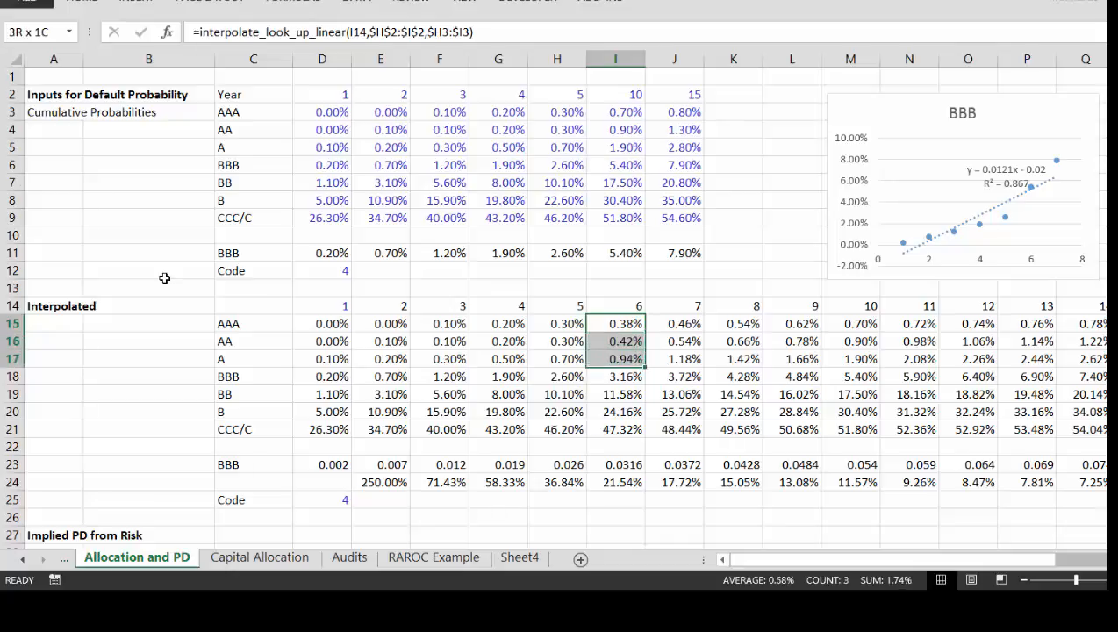
{"action": "key", "text": "shift+Down"}
{"action": "key", "text": "shift+Down"}
{"action": "key", "text": "shift+Down"}
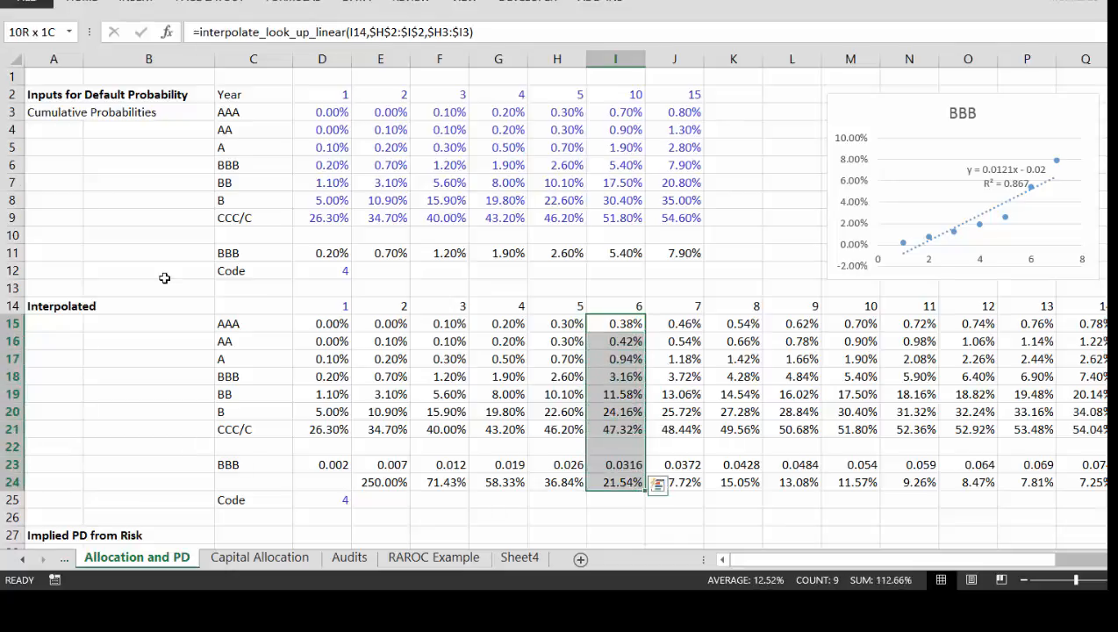
{"action": "key", "text": "ctrl+shift+Right"}
{"action": "key", "text": "Delete"}
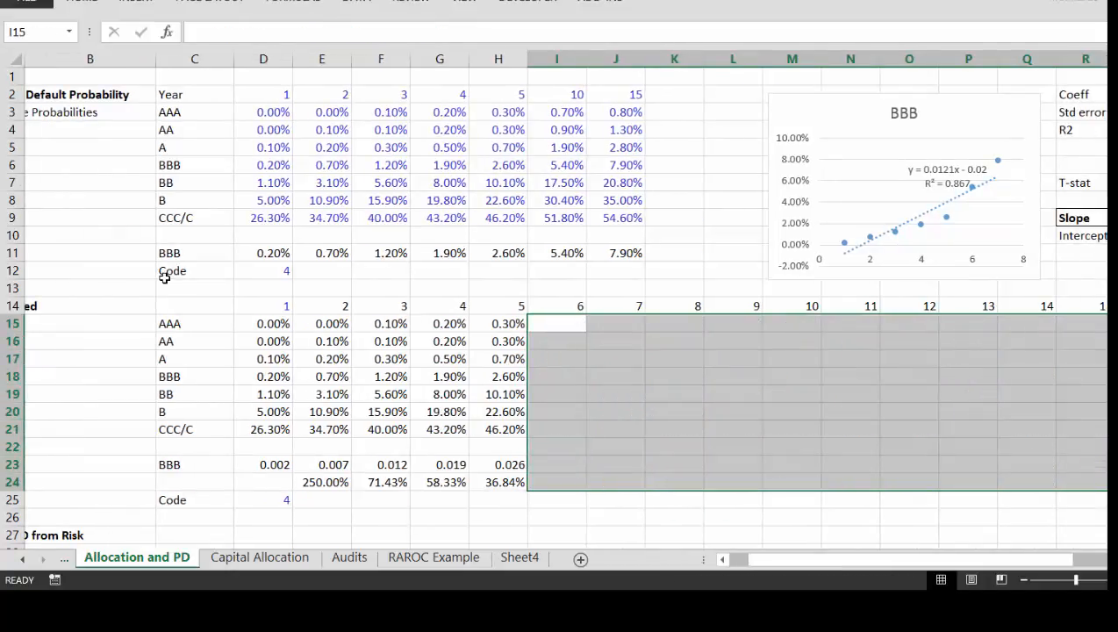
Step: Clear the remaining selected-rating row C23:H23 below the Interpolated table
{"action": "key", "text": "Left"}
{"action": "key", "text": "Left"}
{"action": "key", "text": "Left"}
{"action": "key", "text": "Down"}
{"action": "key", "text": "Down"}
{"action": "key", "text": "Down"}
{"action": "key", "text": "Down"}
{"action": "key", "text": "Down"}
{"action": "key", "text": "Down"}
{"action": "key", "text": "Down"}
{"action": "key", "text": "Down"}
{"action": "key", "text": "Down"}
{"action": "key", "text": "Left"}
{"action": "key", "text": "Left"}
{"action": "key", "text": "Left"}
{"action": "key", "text": "Left"}
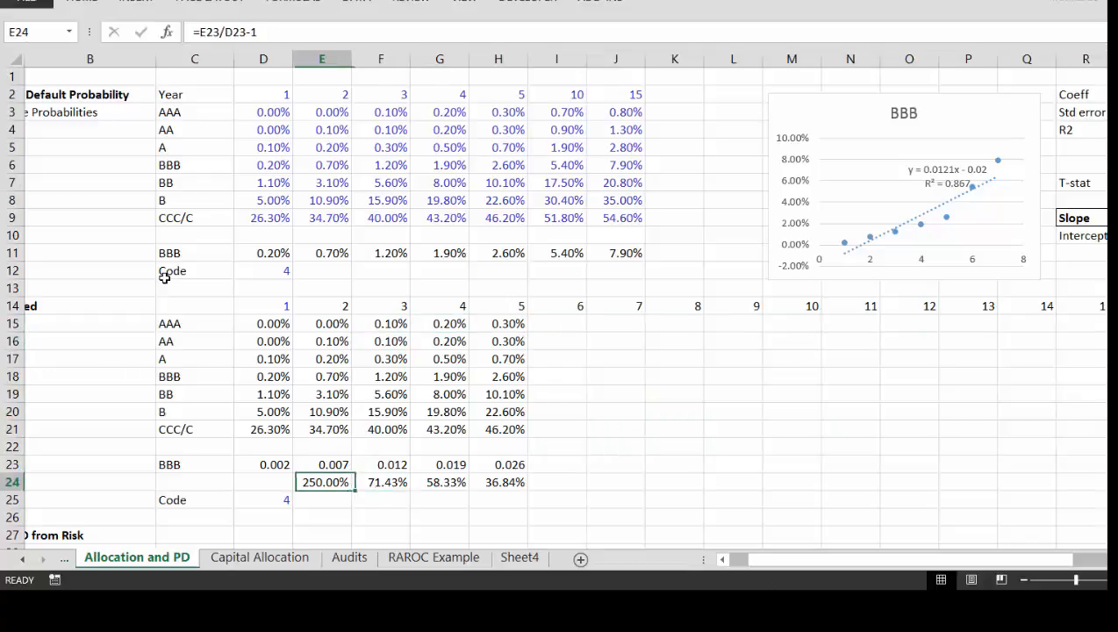
{"action": "key", "text": "Up"}
{"action": "key", "text": "Right"}
{"action": "key", "text": "Right"}
{"action": "key", "text": "Left"}
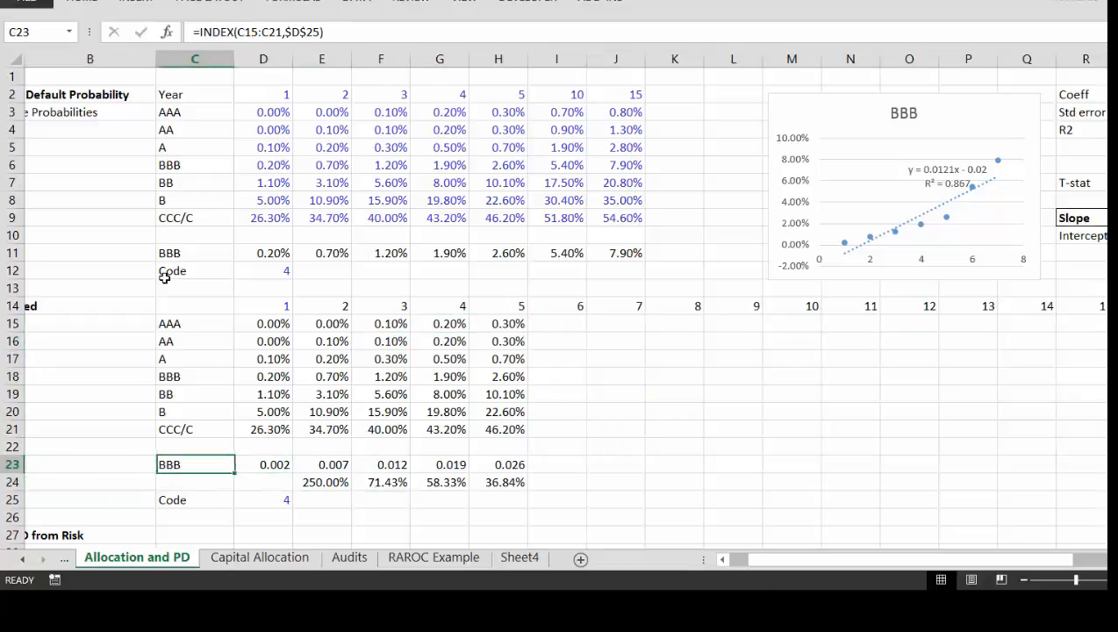
{"action": "key", "text": "Delete"}
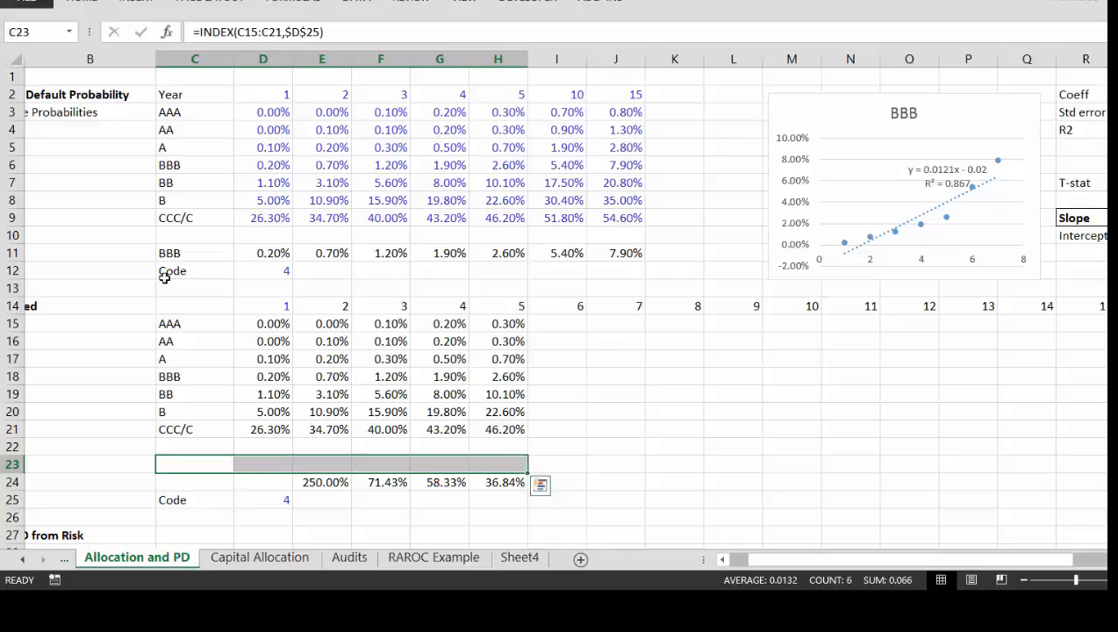
Step: Clear the remaining year-on-year growth formulas in E24:H24
{"action": "key", "text": "Down"}
{"action": "key", "text": "Right"}
{"action": "key", "text": "Right"}
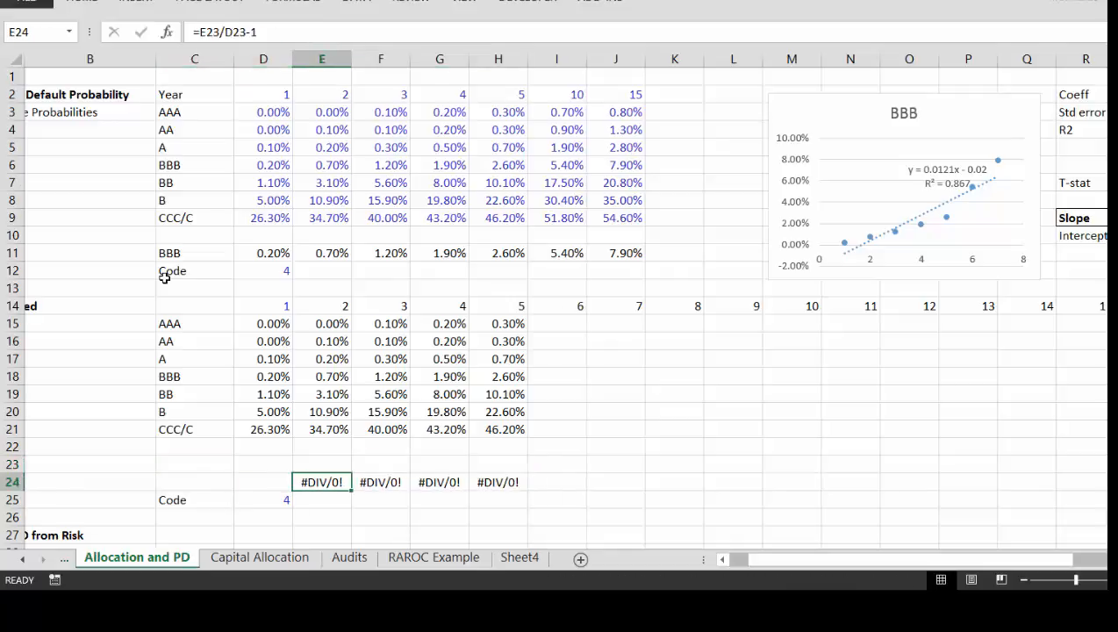
{"action": "key", "text": "shift+Right"}
{"action": "key", "text": "shift+Right"}
{"action": "key", "text": "shift+Right"}
{"action": "key", "text": "Delete"}
{"action": "key", "text": "Left"}
{"action": "key", "text": "Left"}
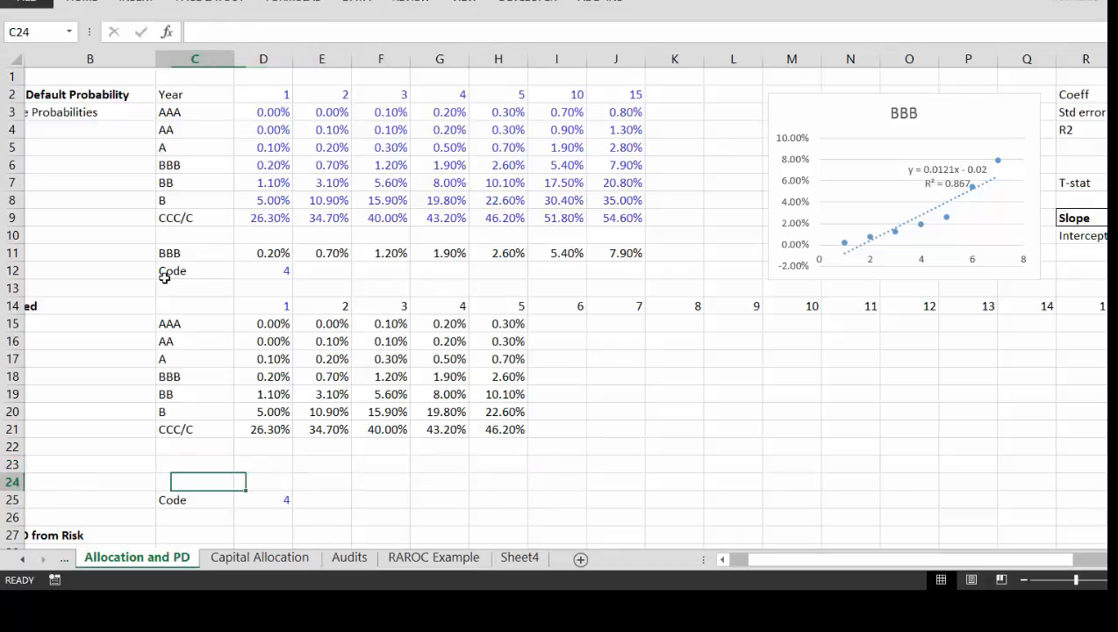
Step: Examine the Interpolated year headings and the year 10 and 15 input columns of the default probability table
{"action": "key", "text": "Left"}
{"action": "key", "text": "Up"}
{"action": "key", "text": "Left"}
{"action": "key", "text": "Right"}
{"action": "key", "text": "Right"}
{"action": "key", "text": "Right"}
{"action": "key", "text": "Right"}
{"action": "key", "text": "Right"}
{"action": "key", "text": "Right"}
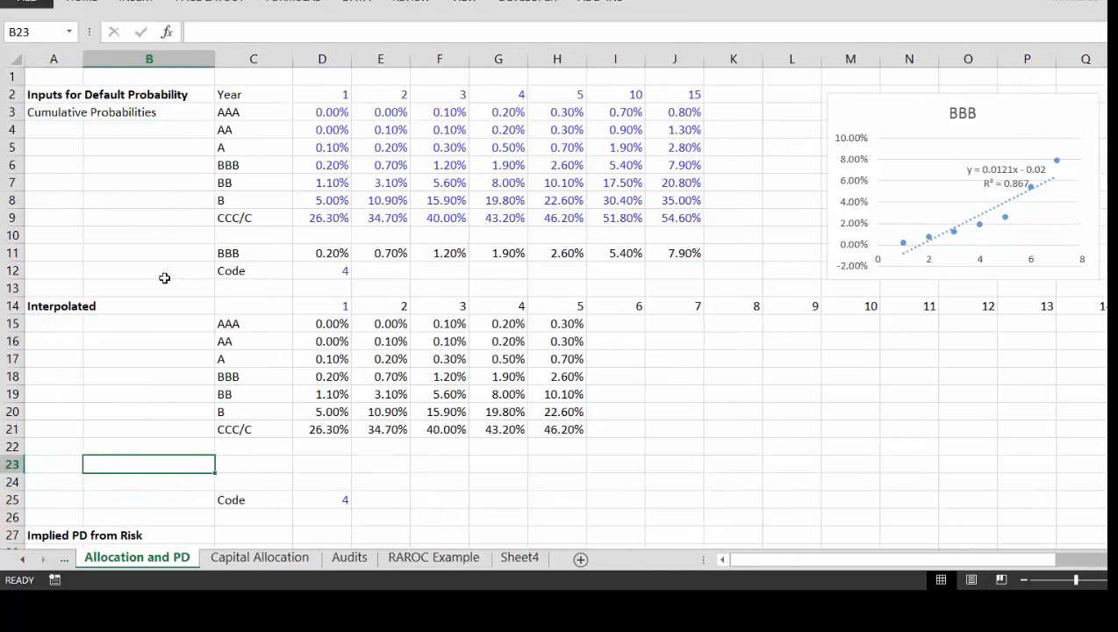
{"action": "key", "text": "Up"}
{"action": "key", "text": "Up"}
{"action": "key", "text": "Up"}
{"action": "key", "text": "Up"}
{"action": "key", "text": "Up"}
{"action": "key", "text": "Up"}
{"action": "key", "text": "Up"}
{"action": "key", "text": "Up"}
{"action": "key", "text": "Up"}
{"action": "key", "text": "Up"}
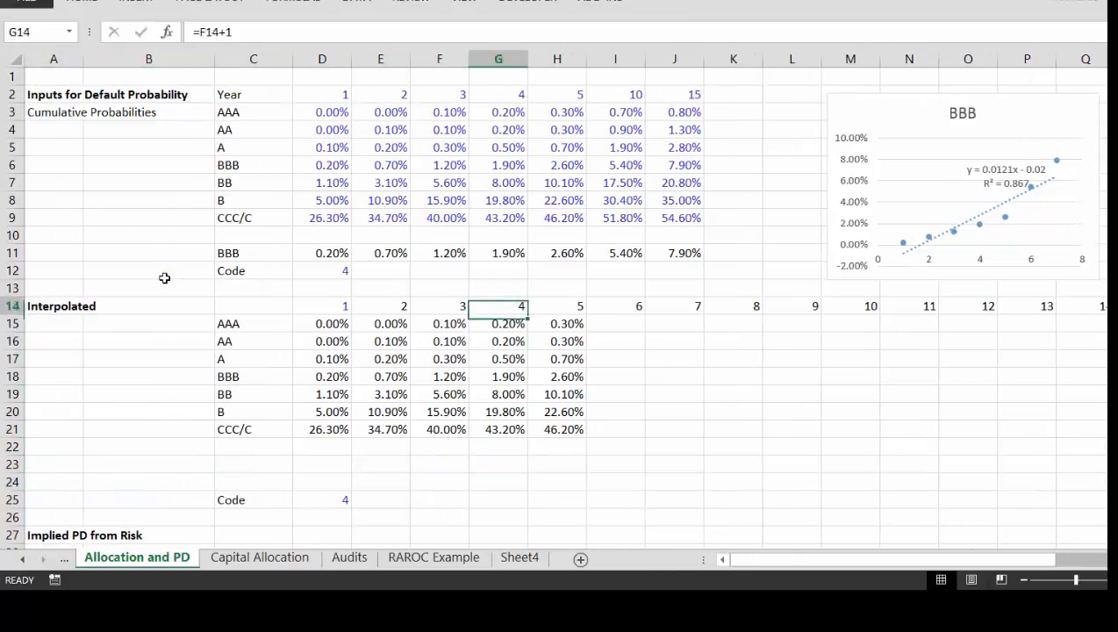
{"action": "key", "text": "Right"}
{"action": "key", "text": "Right"}
{"action": "key", "text": "Up"}
{"action": "key", "text": "Up"}
{"action": "key", "text": "Up"}
{"action": "key", "text": "Up"}
{"action": "key", "text": "Up"}
{"action": "key", "text": "Up"}
{"action": "key", "text": "Up"}
{"action": "key", "text": "Up"}
{"action": "key", "text": "Up"}
{"action": "key", "text": "Up"}
{"action": "key", "text": "Up"}
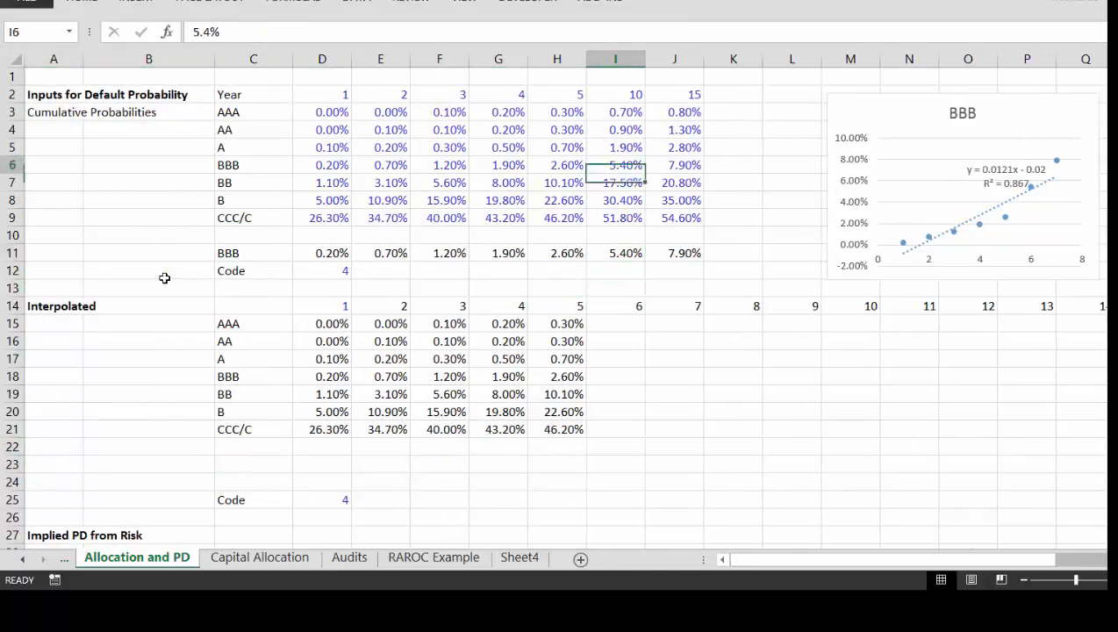
{"action": "key", "text": "Right"}
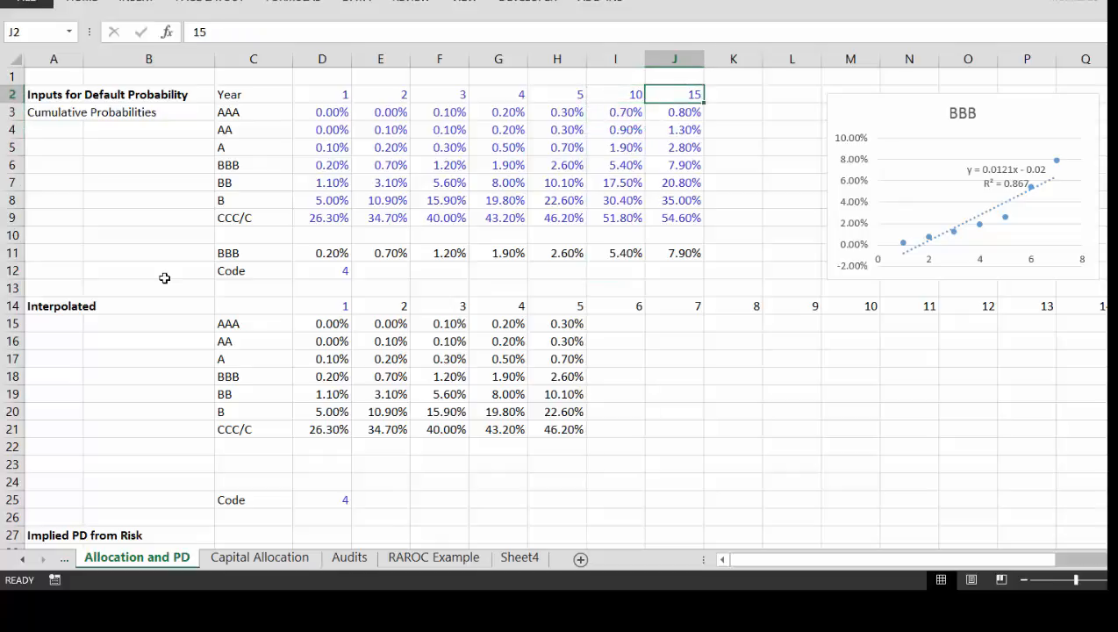
Step: Start an interpolate_look_up_linear formula in I15 for AAA year 6, with the year heading $I14 as the lookup value
{"action": "key", "text": "Down"}
{"action": "key", "text": "Down"}
{"action": "key", "text": "Down"}
{"action": "key", "text": "Down"}
{"action": "key", "text": "Down"}
{"action": "key", "text": "Down"}
{"action": "key", "text": "Down"}
{"action": "key", "text": "Down"}
{"action": "key", "text": "Down"}
{"action": "key", "text": "Down"}
{"action": "key", "text": "Down"}
{"action": "key", "text": "Down"}
{"action": "key", "text": "Left"}
{"action": "key", "text": "Down"}
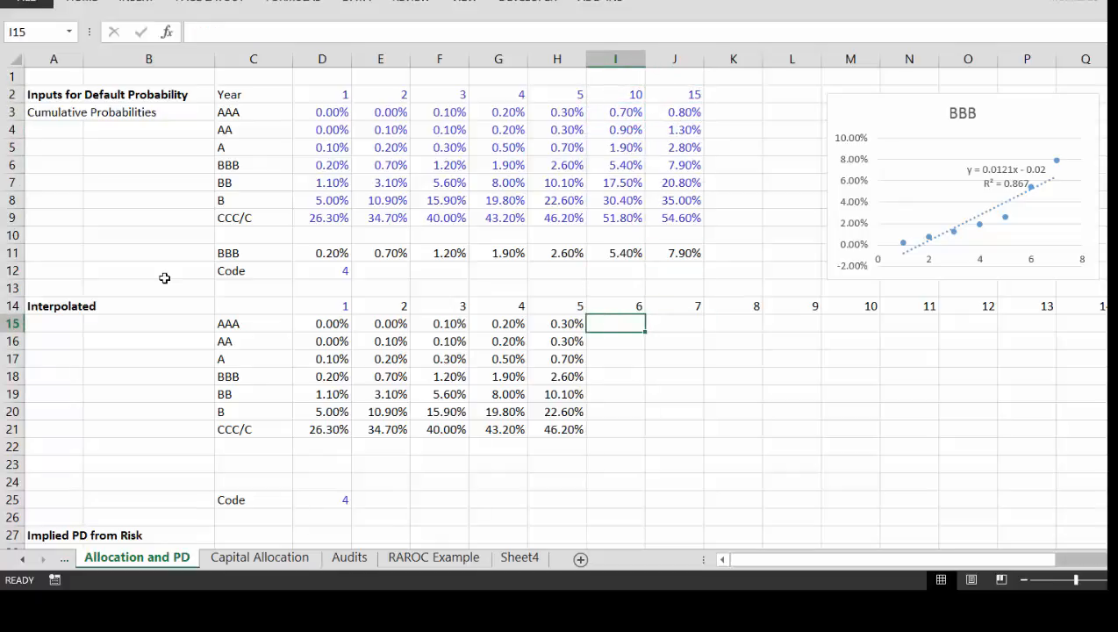
{"action": "type", "text": "=i"}
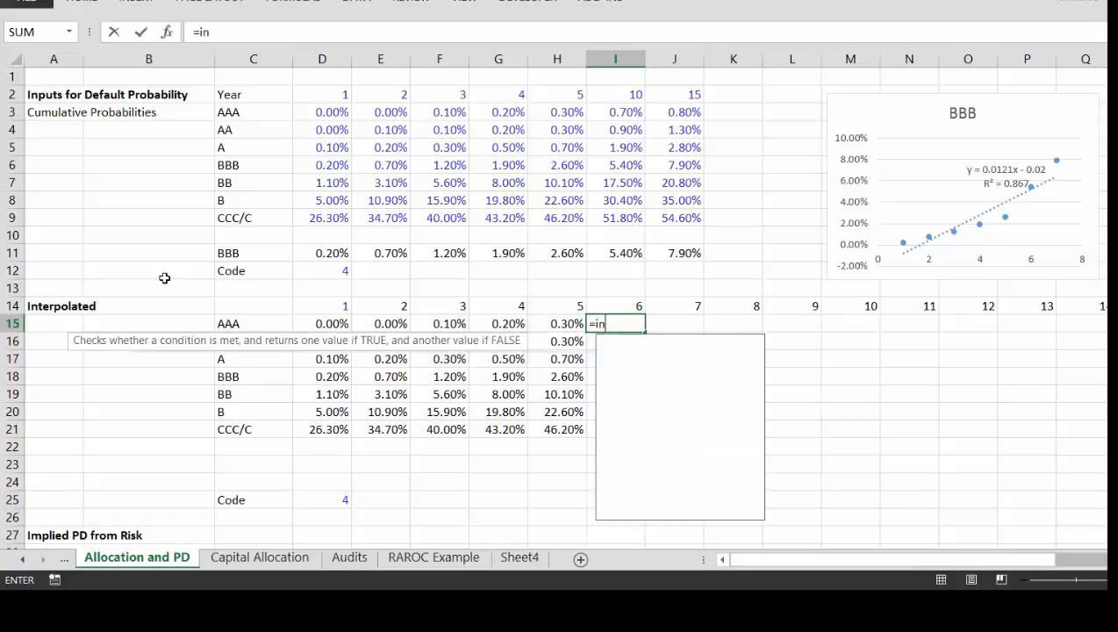
{"action": "type", "text": "n"}
{"action": "key", "text": "Down"}
{"action": "key", "text": "Down"}
{"action": "key", "text": "Down"}
{"action": "key", "text": "Down"}
{"action": "key", "text": "Down"}
{"action": "key", "text": "Down"}
{"action": "key", "text": "Down"}
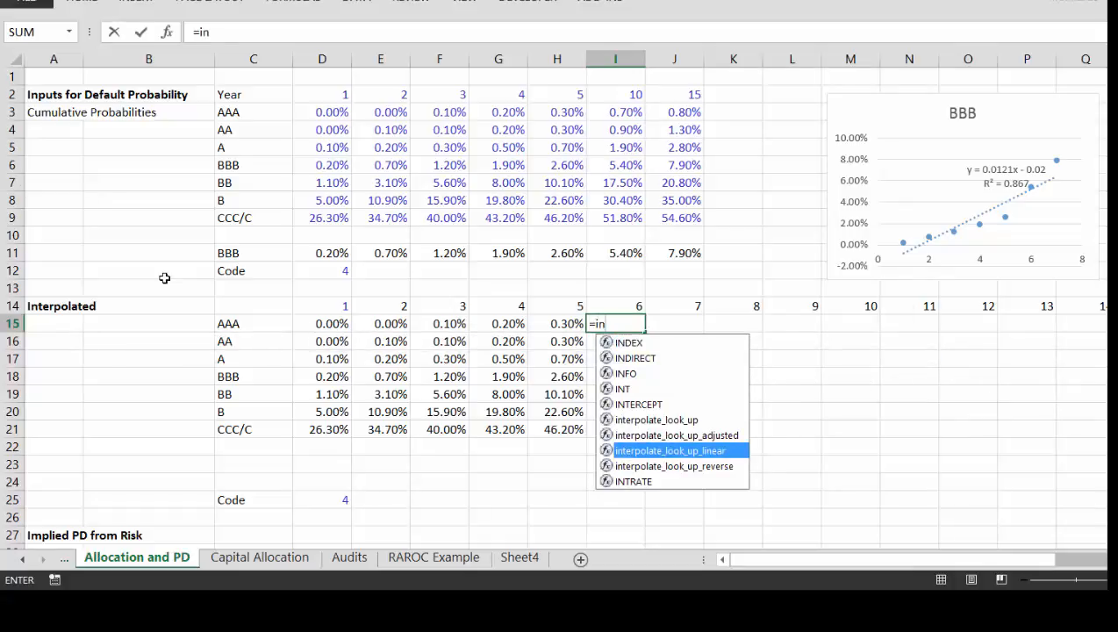
{"action": "key", "text": "Tab"}
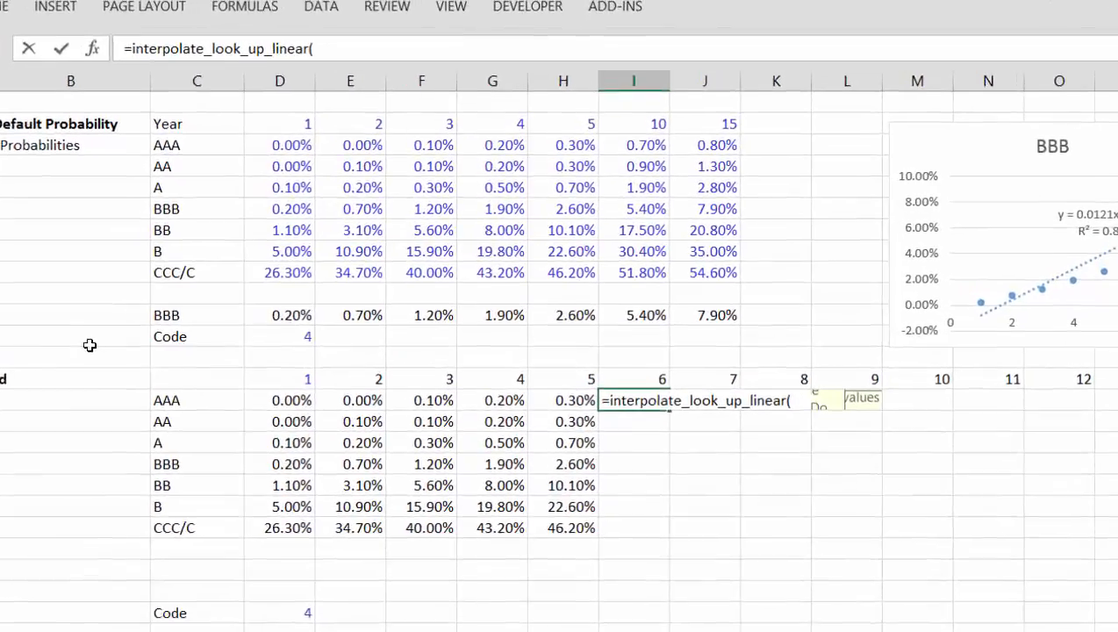
{"action": "key", "text": "Up"}
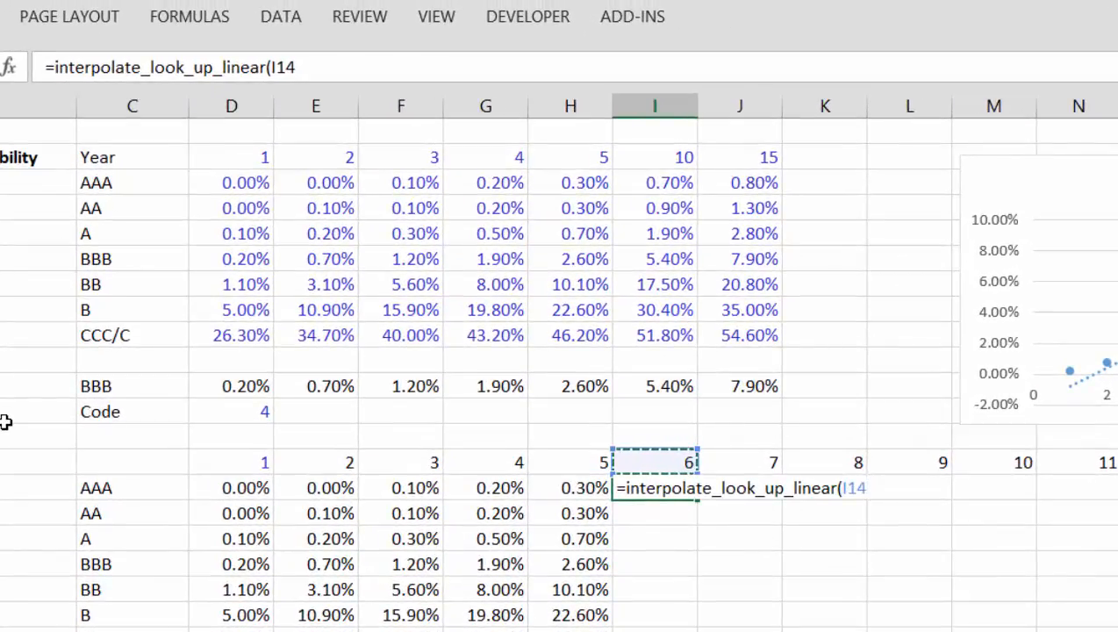
{"action": "key", "text": "F4"}
{"action": "key", "text": "F4"}
{"action": "key", "text": "F4"}
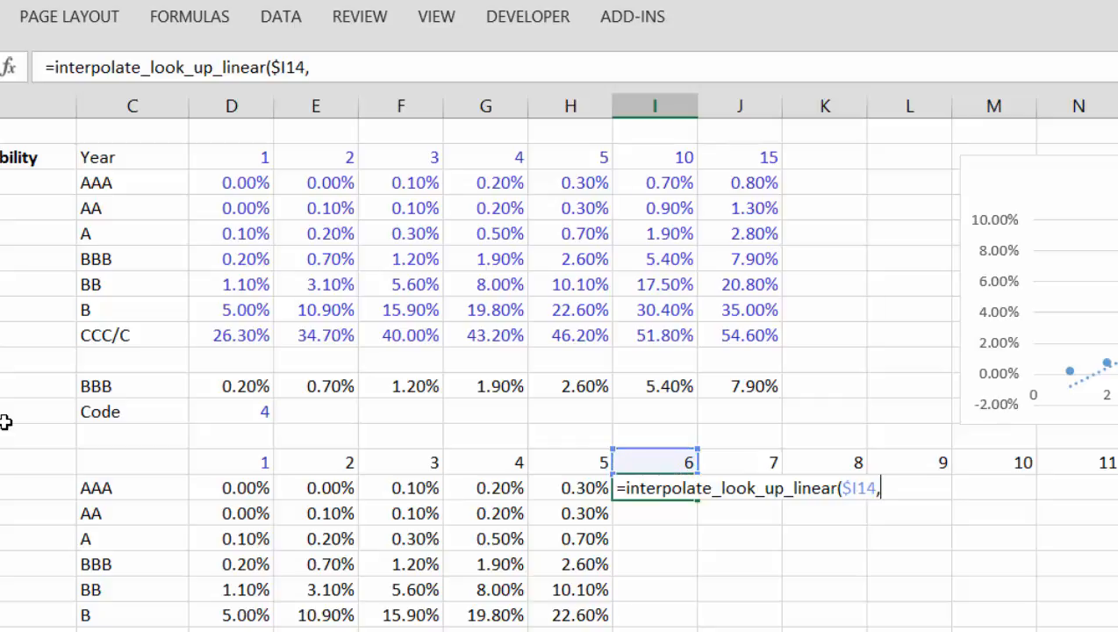
Step: Add the input table's year headings $D$2:$J$2 as the formula's second argument, with fully absolute references
{"action": "key", "text": "Up"}
{"action": "key", "text": "Up"}
{"action": "key", "text": "Up"}
{"action": "key", "text": "Up"}
{"action": "key", "text": "Up"}
{"action": "key", "text": "Up"}
{"action": "key", "text": "Up"}
{"action": "key", "text": "Up"}
{"action": "key", "text": "Up"}
{"action": "key", "text": "Up"}
{"action": "key", "text": "Up"}
{"action": "key", "text": "Up"}
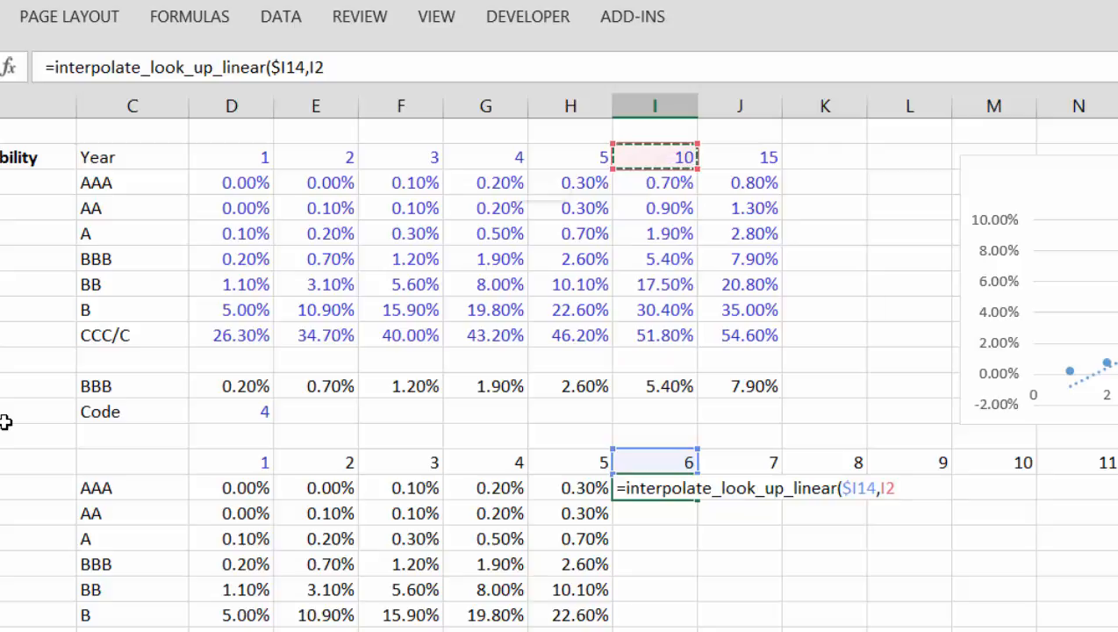
{"action": "key", "text": "shift+space"}
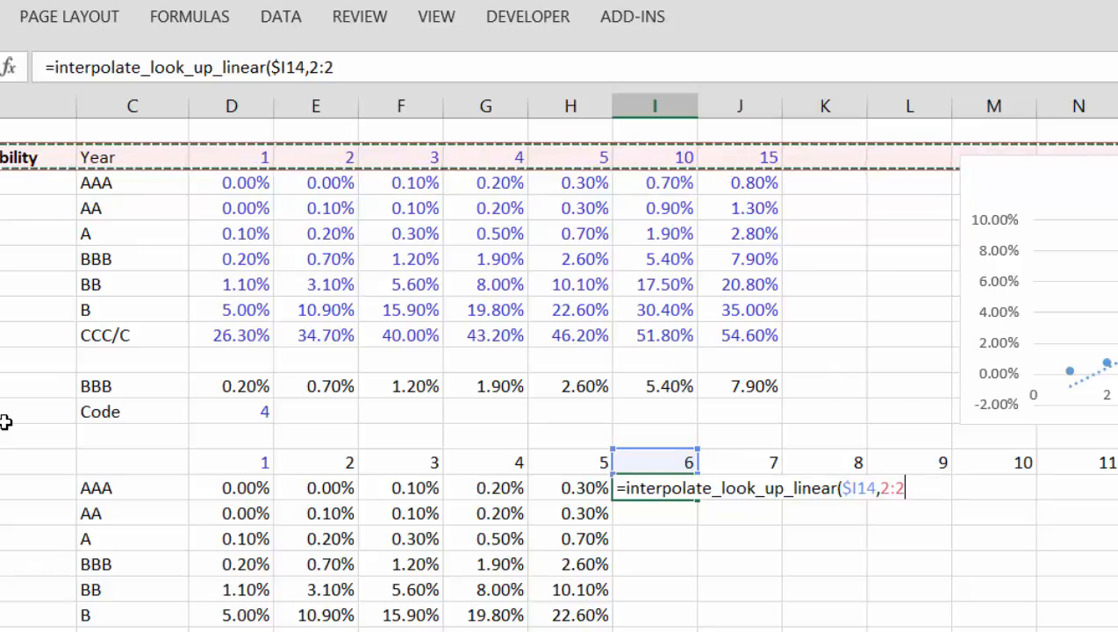
{"action": "key", "text": "Right"}
{"action": "key", "text": "Right"}
{"action": "key", "text": "Left"}
{"action": "key", "text": "Left"}
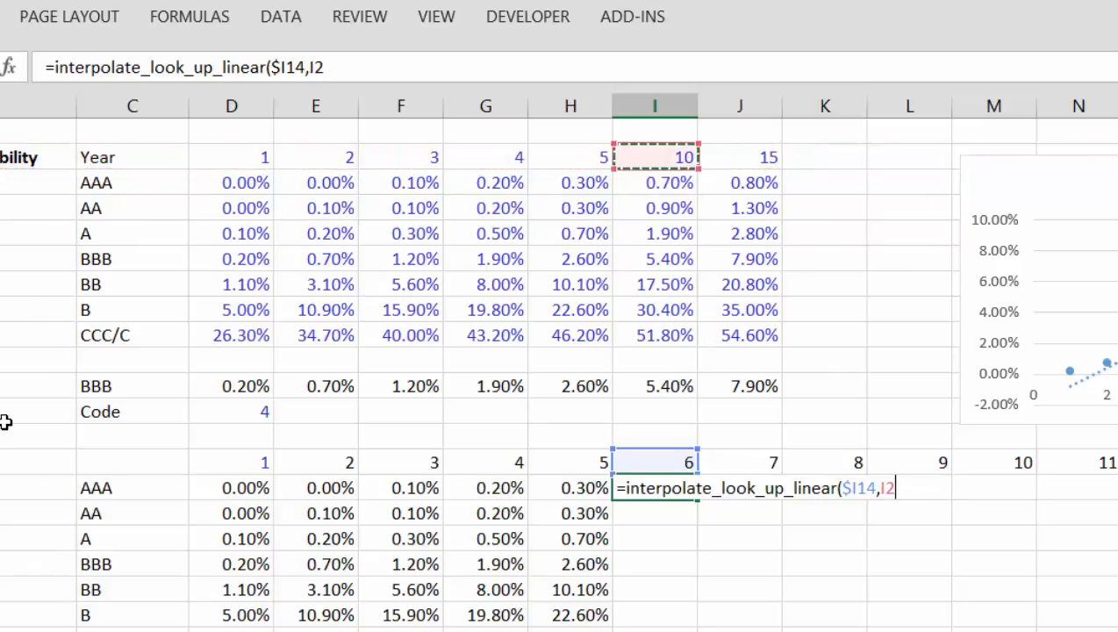
{"action": "key", "text": "Left"}
{"action": "key", "text": "Left"}
{"action": "key", "text": "Left"}
{"action": "key", "text": "Left"}
{"action": "key", "text": "Left"}
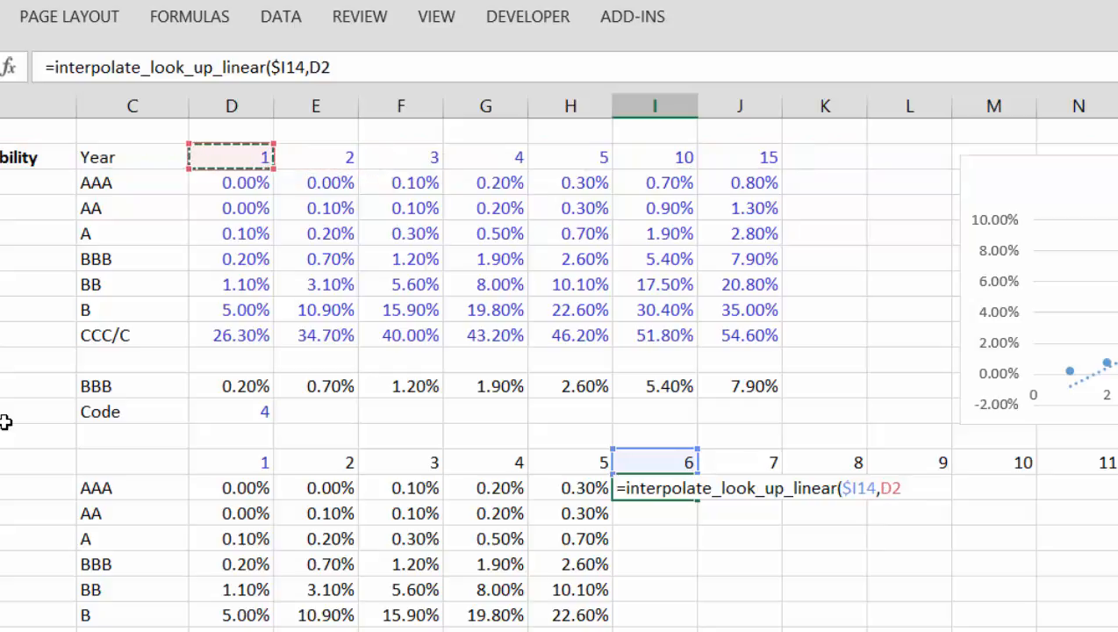
{"action": "key", "text": "ctrl+shift+Right"}
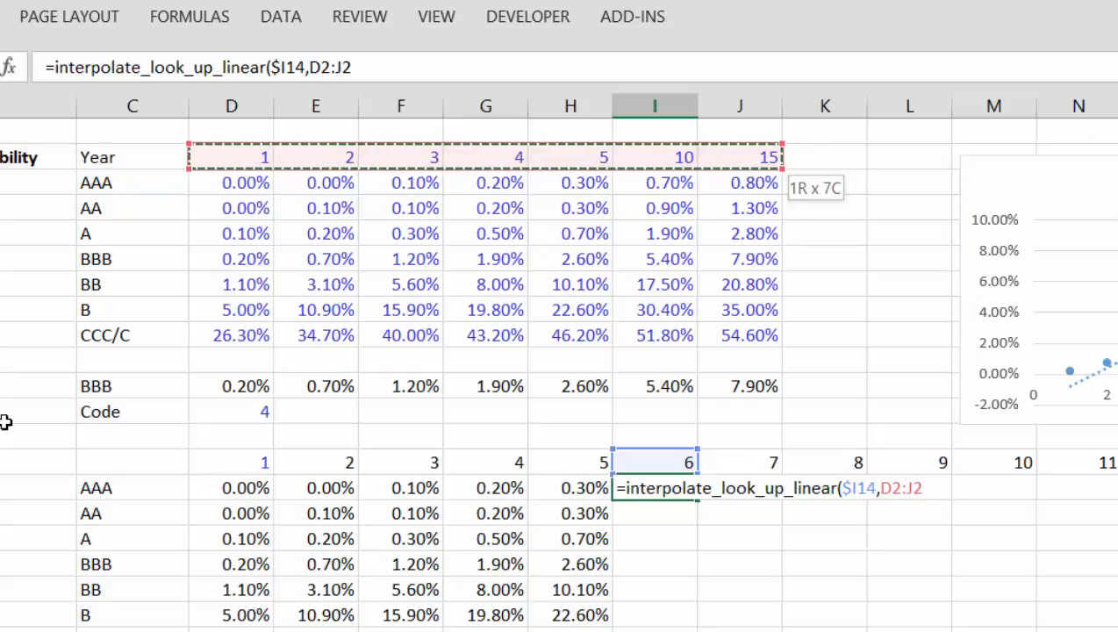
{"action": "key", "text": "F4"}
{"action": "type", "text": ","}
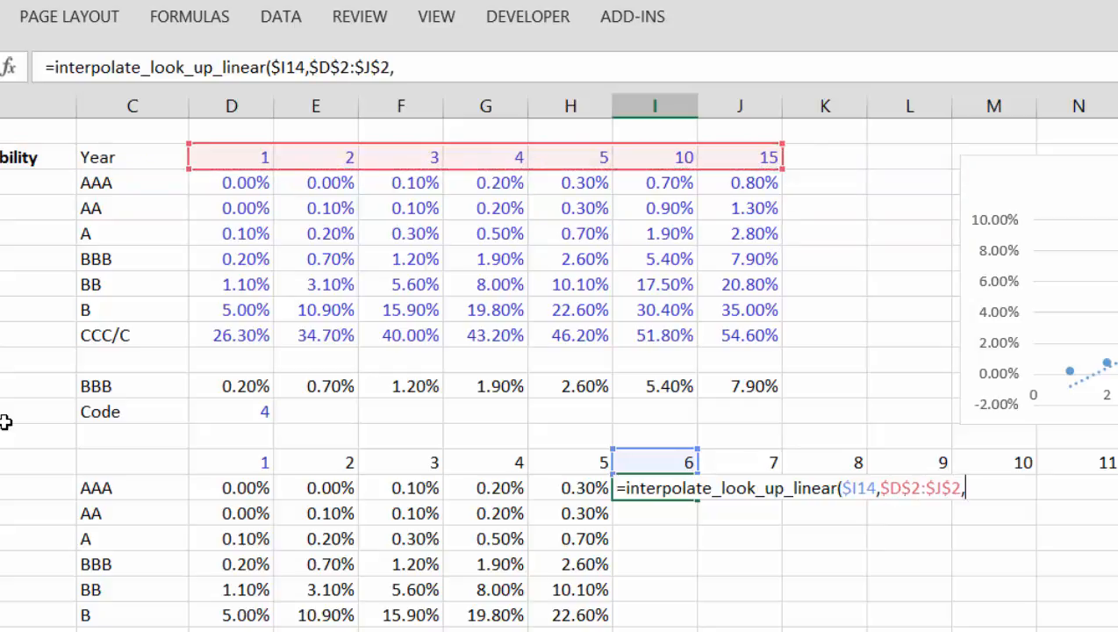
Step: Complete the I15 formula with the AAA cumulative probabilities D3:J3 as its last argument and enter it
{"action": "key", "text": "Down"}
{"action": "key", "text": "Left"}
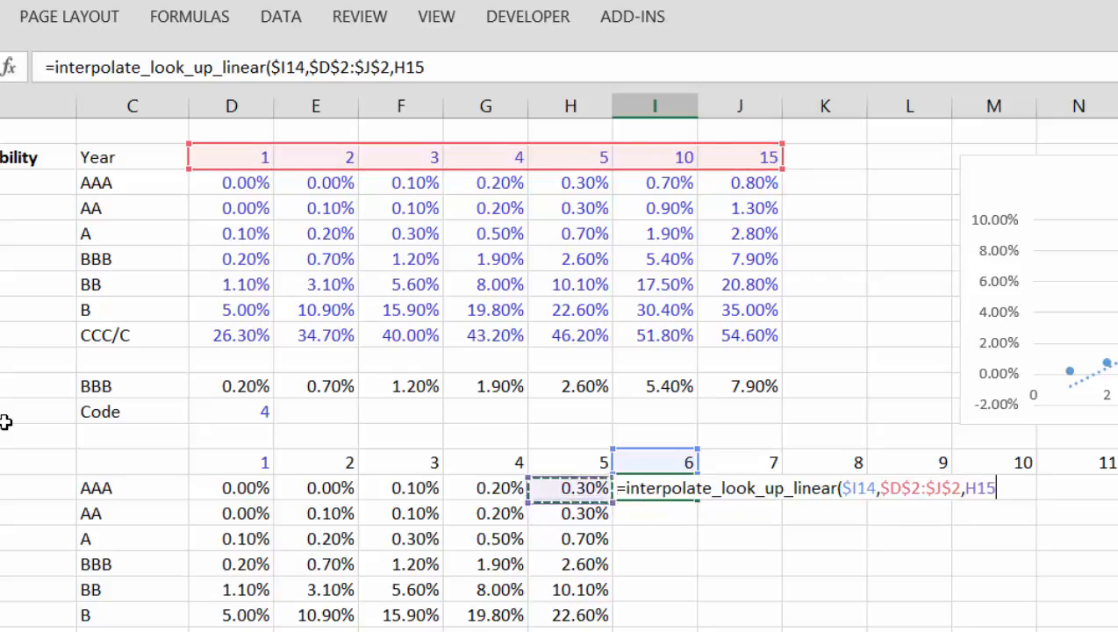
{"action": "key", "text": "Up"}
{"action": "key", "text": "Up"}
{"action": "key", "text": "Up"}
{"action": "key", "text": "Up"}
{"action": "key", "text": "Up"}
{"action": "key", "text": "Up"}
{"action": "key", "text": "Up"}
{"action": "key", "text": "Up"}
{"action": "key", "text": "Up"}
{"action": "key", "text": "Up"}
{"action": "key", "text": "Up"}
{"action": "key", "text": "Up"}
{"action": "key", "text": "Left"}
{"action": "key", "text": "Left"}
{"action": "key", "text": "Left"}
{"action": "key", "text": "Left"}
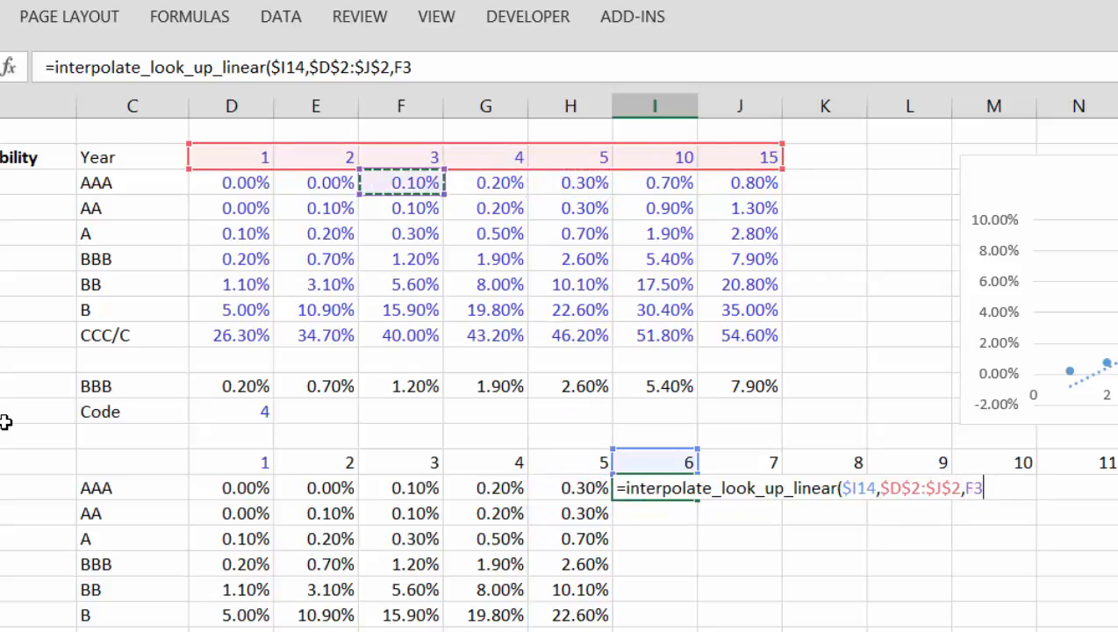
{"action": "key", "text": "ctrl+shift+Right"}
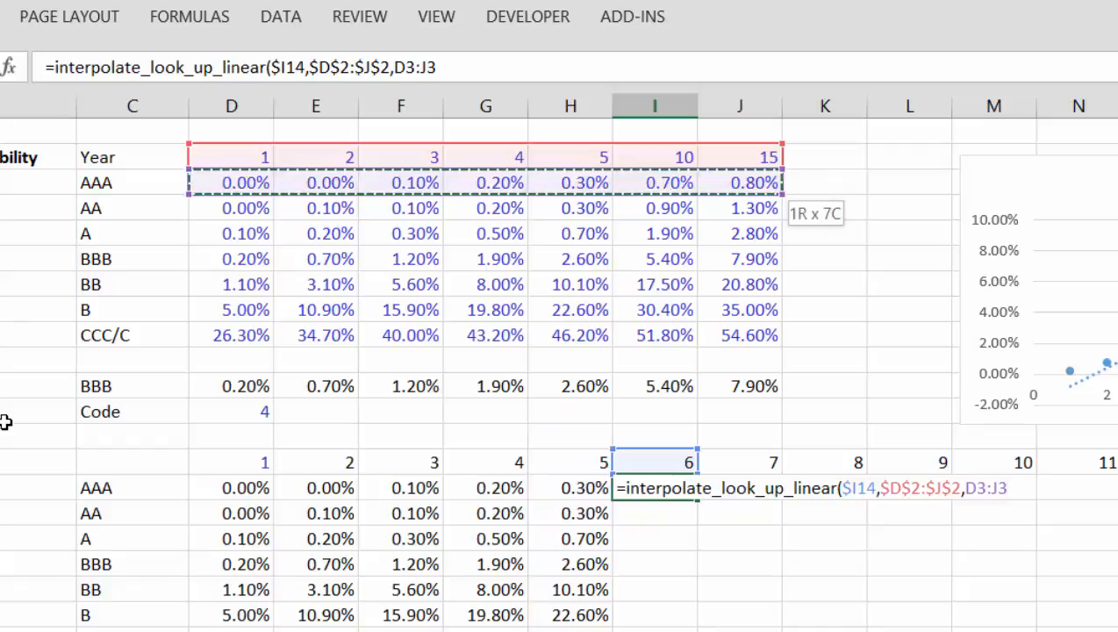
{"action": "type", "text": ")"}
{"action": "key", "text": "ctrl+Return"}
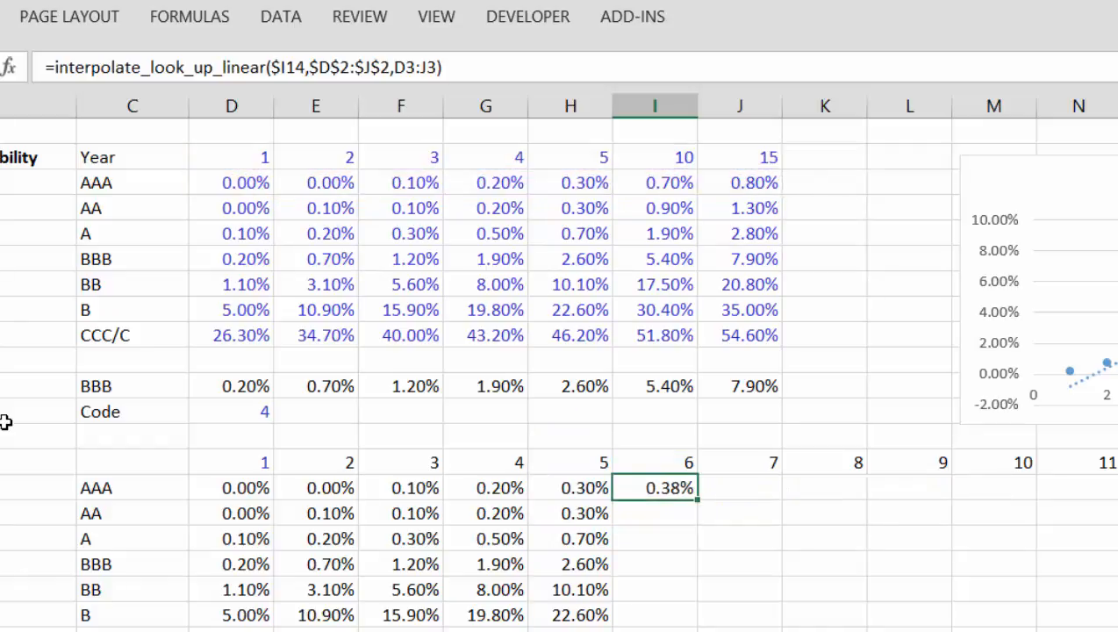
Step: Copy the AAA interpolation formula from year 6 across to year 15
{"action": "key", "text": "ctrl+shift+Right"}
{"action": "key", "text": "ctrl+r"}
{"action": "key", "text": "Right"}
{"action": "key", "text": "Right"}
{"action": "key", "text": "Right"}
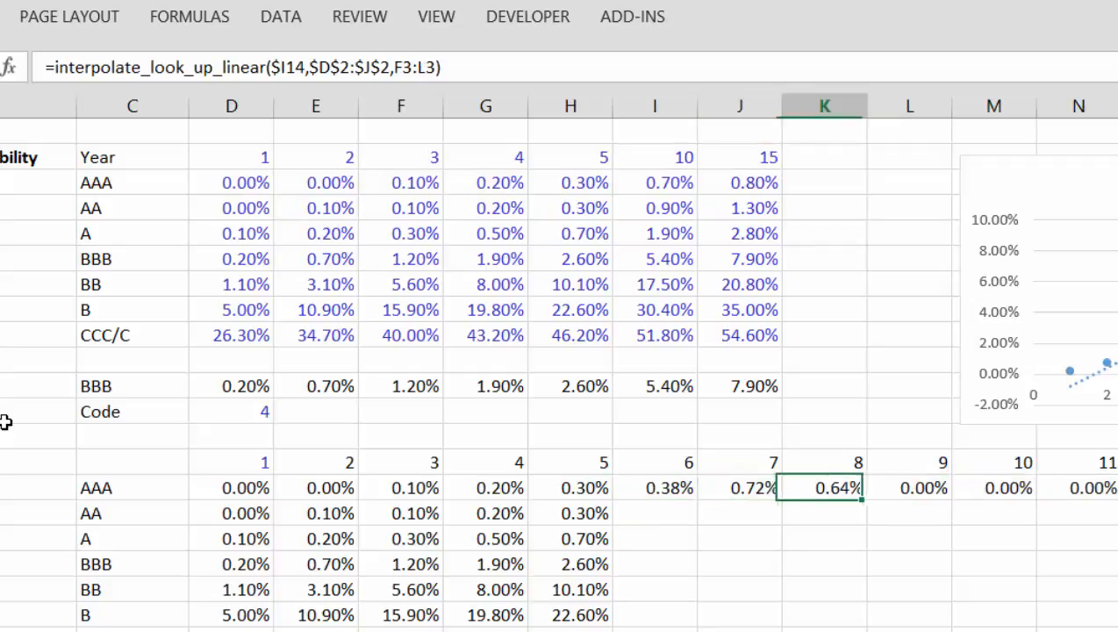
Step: Check the copied AAA results through year 15 and compare the cell references used by the formulas in I15 and J15
{"action": "key", "text": "ctrl+Right"}
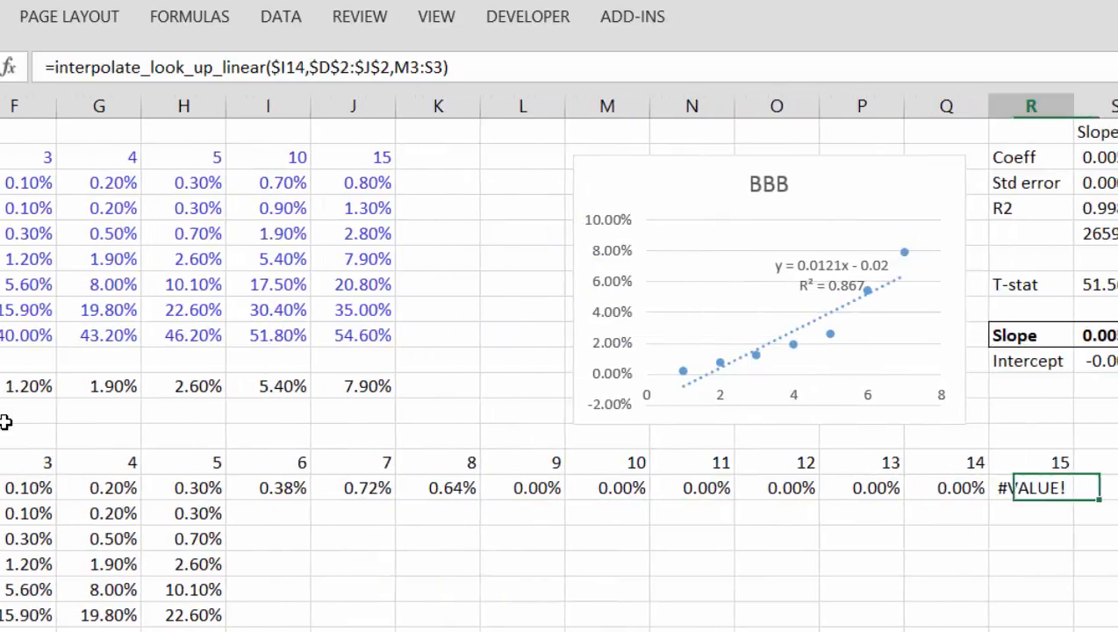
{"action": "key", "text": "Up"}
{"action": "key", "text": "Down"}
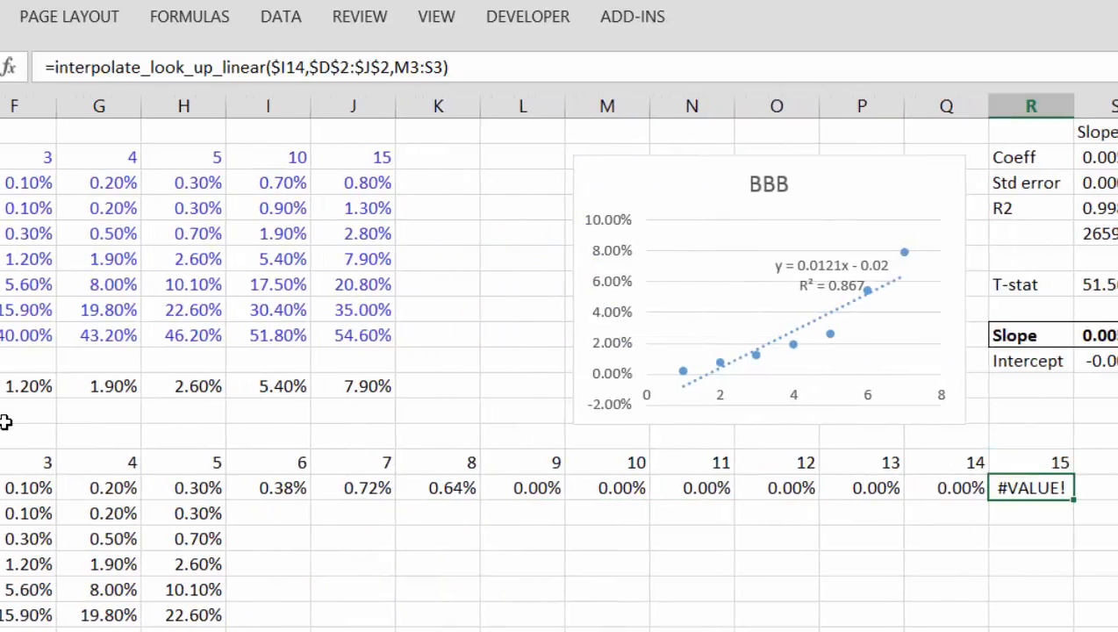
{"action": "key", "text": "Left"}
{"action": "key", "text": "Left"}
{"action": "key", "text": "Left"}
{"action": "key", "text": "Left"}
{"action": "key", "text": "Left"}
{"action": "key", "text": "Left"}
{"action": "key", "text": "Left"}
{"action": "key", "text": "Left"}
{"action": "key", "text": "Left"}
{"action": "key", "text": "Left"}
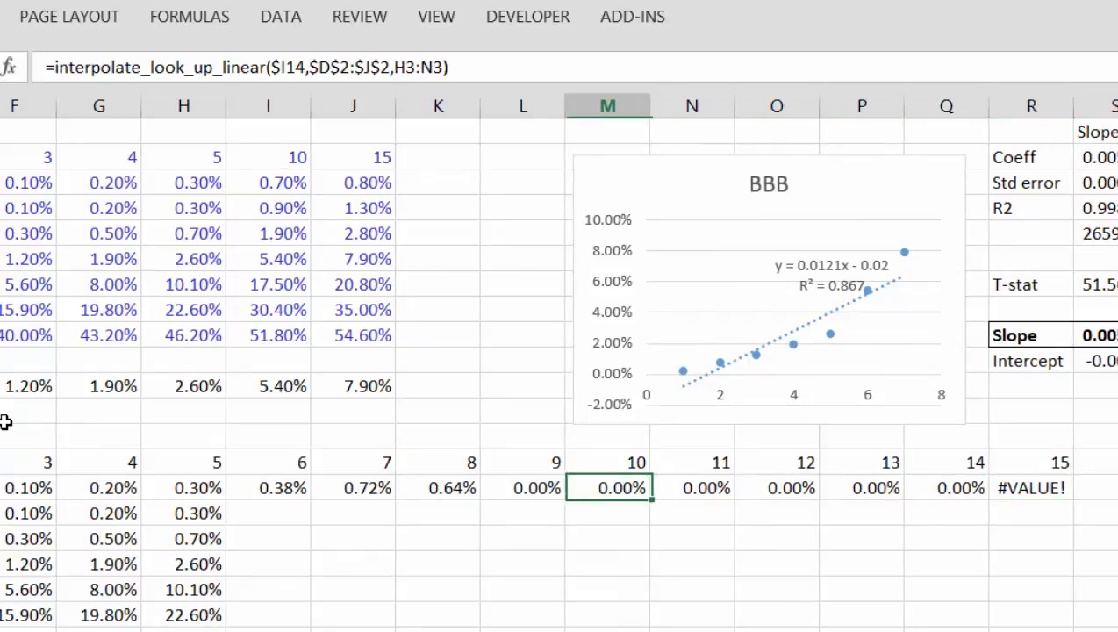
{"action": "key", "text": "Left"}
{"action": "key", "text": "Left"}
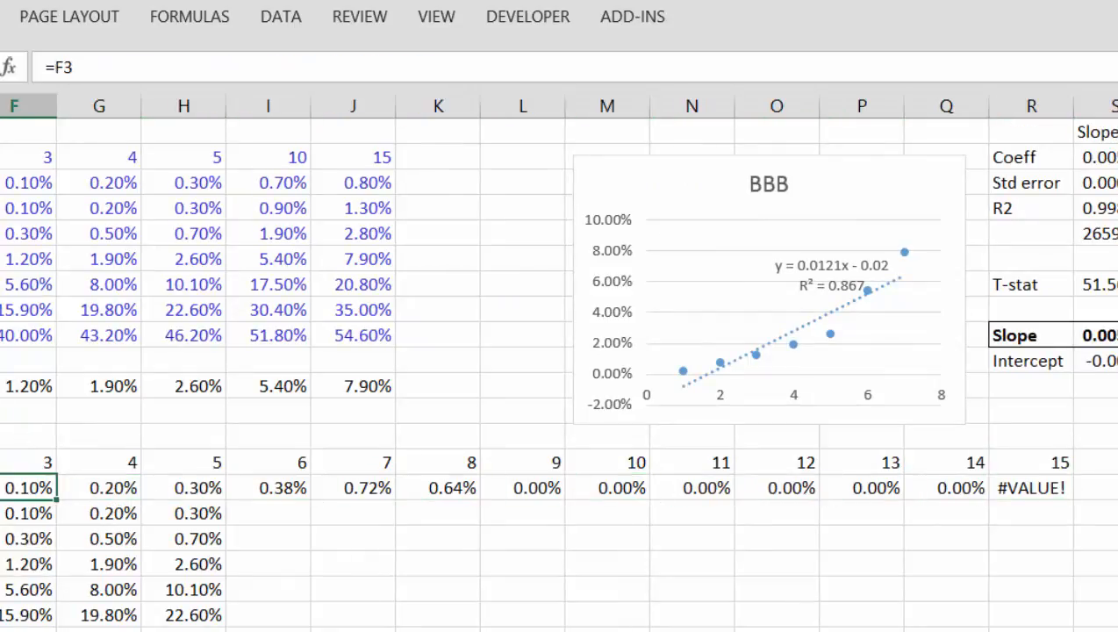
{"action": "key", "text": "Left"}
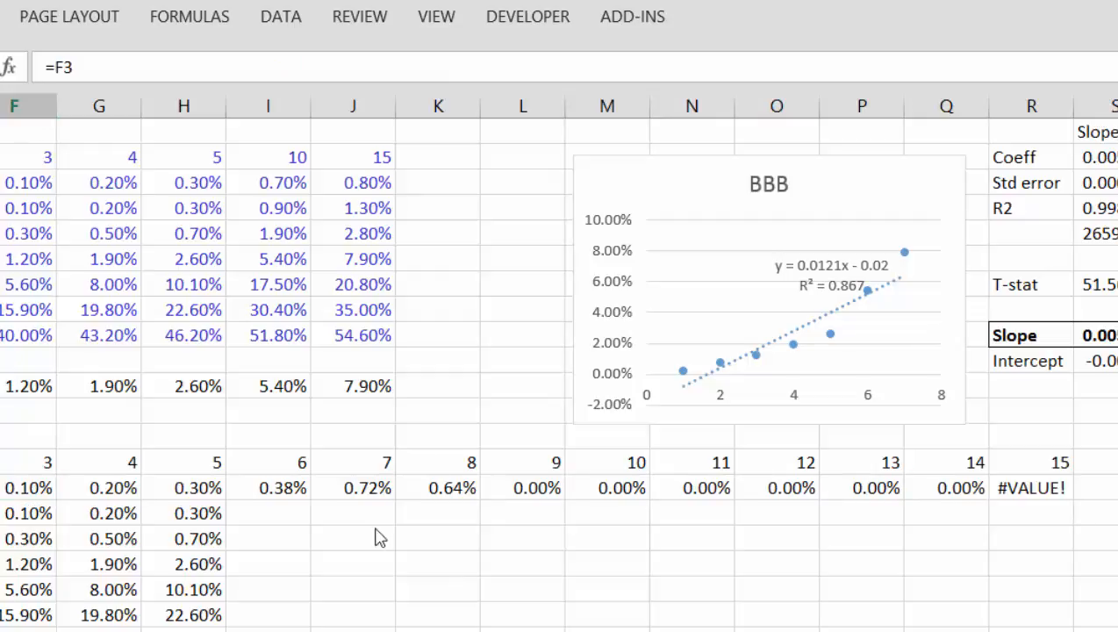
{"action": "key", "text": "Left"}
{"action": "key", "text": "Right"}
{"action": "key", "text": "Right"}
{"action": "key", "text": "Right"}
{"action": "key", "text": "Right"}
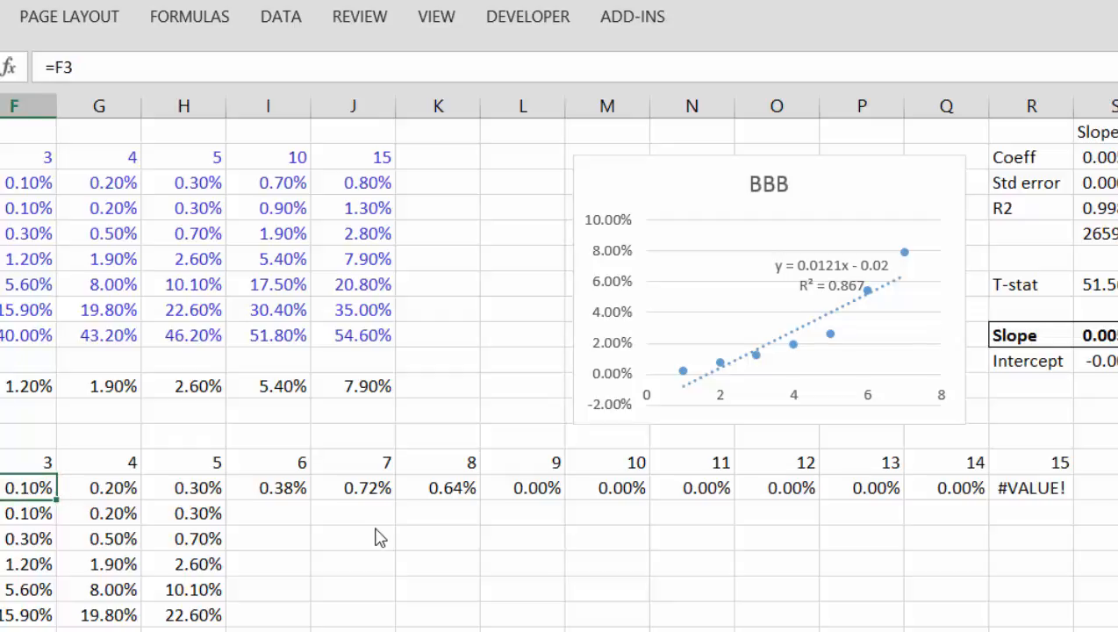
{"action": "key", "text": "Left"}
{"action": "key", "text": "Left"}
{"action": "key", "text": "Left"}
{"action": "key", "text": "Left"}
{"action": "key", "text": "Left"}
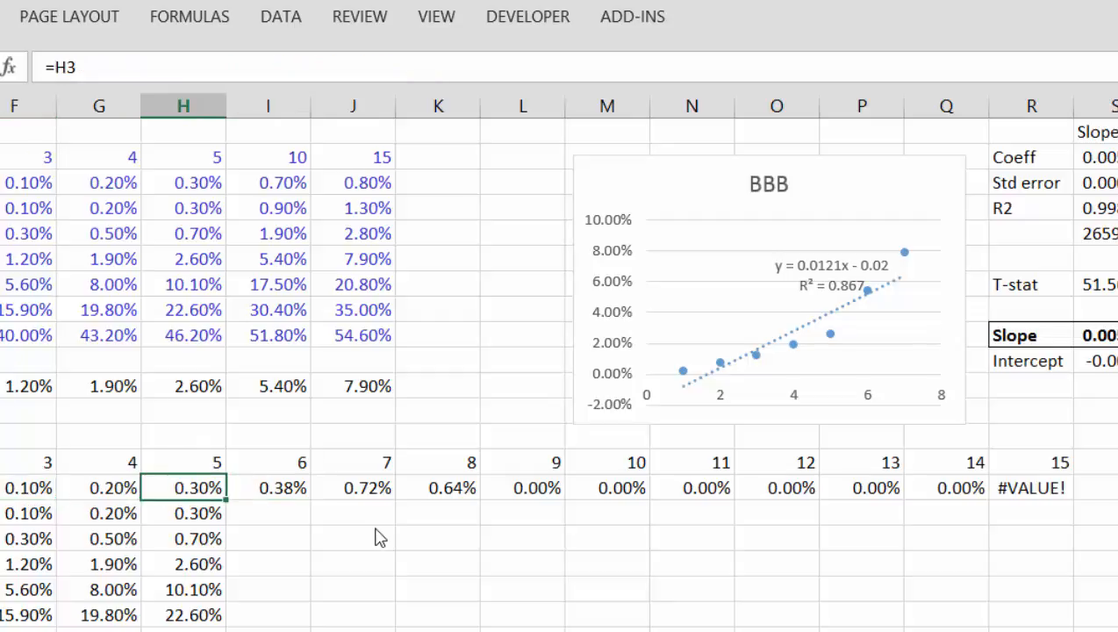
{"action": "key", "text": "Right"}
{"action": "key", "text": "Right"}
{"action": "key", "text": "Right"}
{"action": "key", "text": "Right"}
{"action": "key", "text": "Right"}
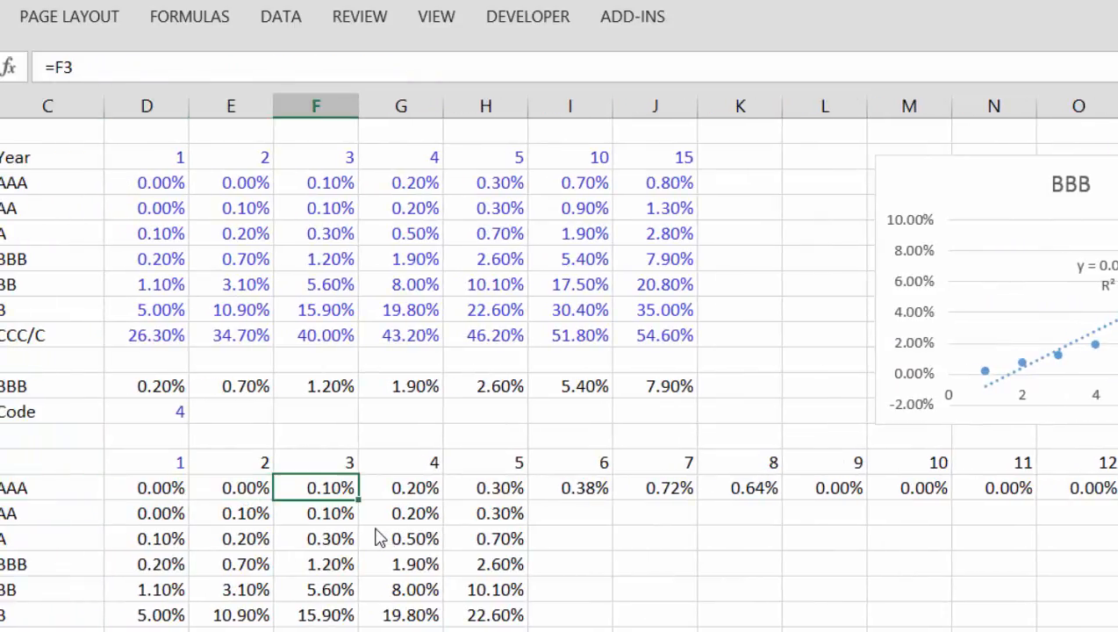
{"action": "key", "text": "F2"}
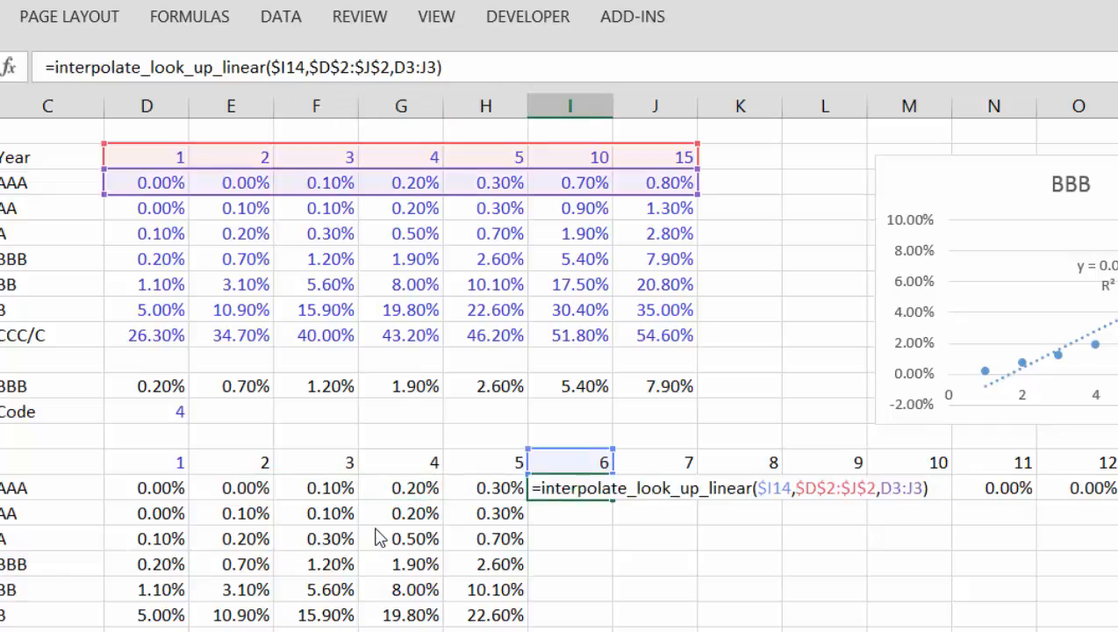
{"action": "key", "text": "Tab"}
{"action": "key", "text": "F2"}
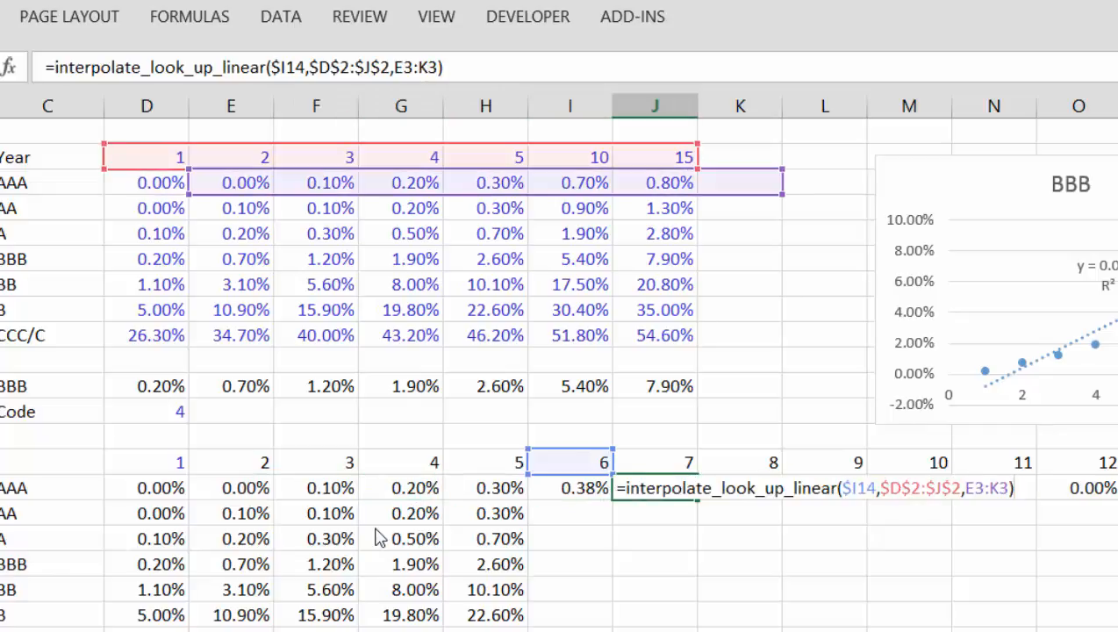
{"action": "key", "text": "Escape"}
Step: Anchor the columns of the AAA probability range in the I15 formula as $D3:$J3
{"action": "key", "text": "Left"}
{"action": "key", "text": "F2"}
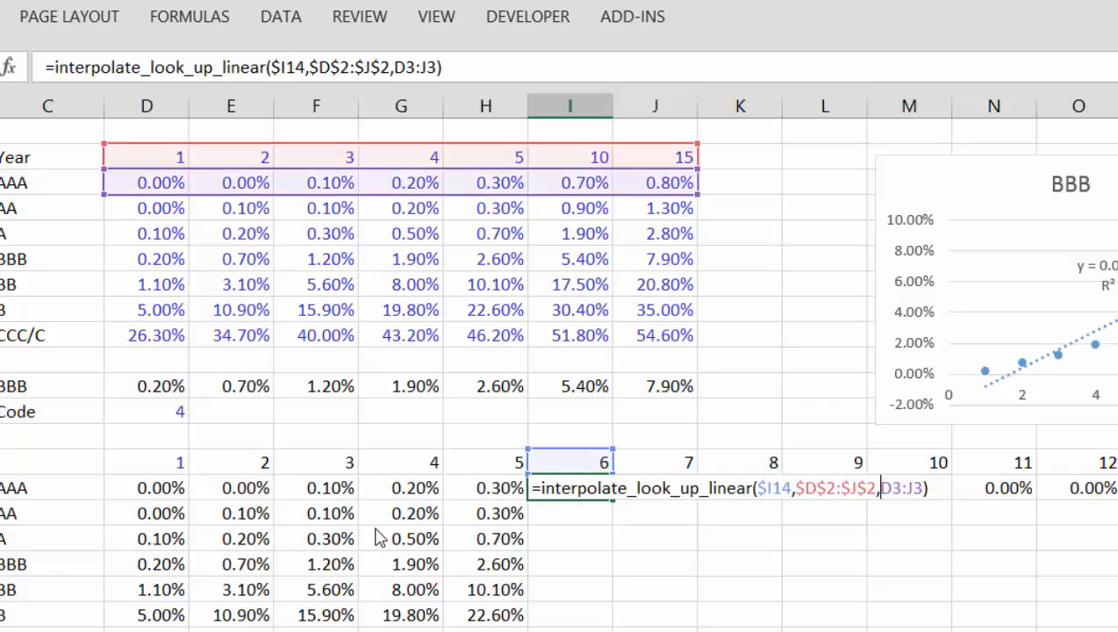
{"action": "type", "text": "$D"}
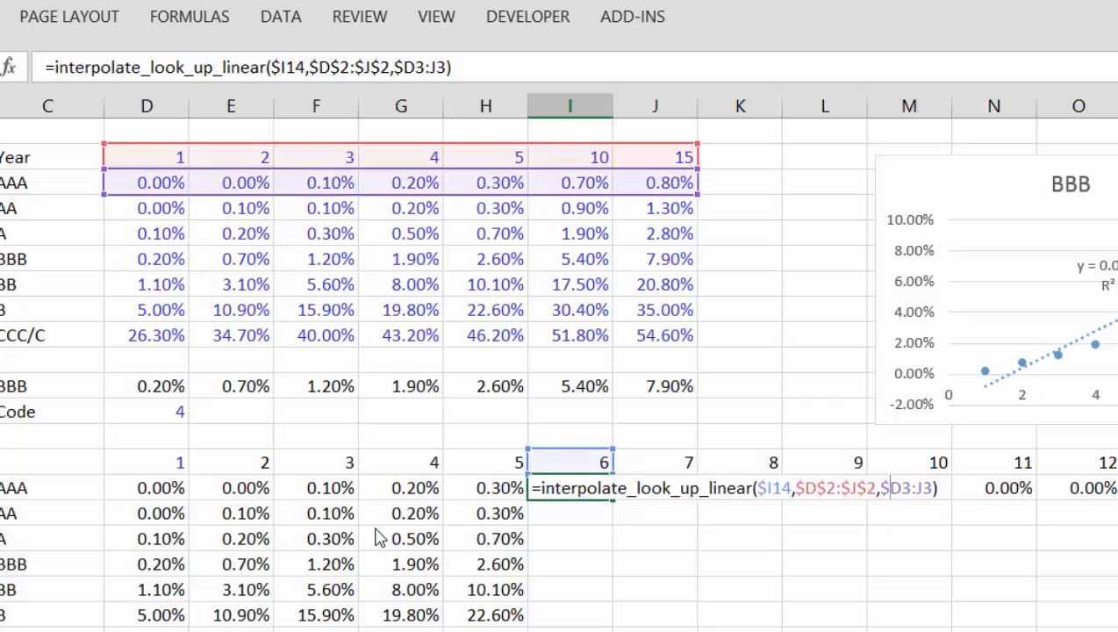
{"action": "type", "text": "$"}
{"action": "key", "text": "ctrl+Return"}
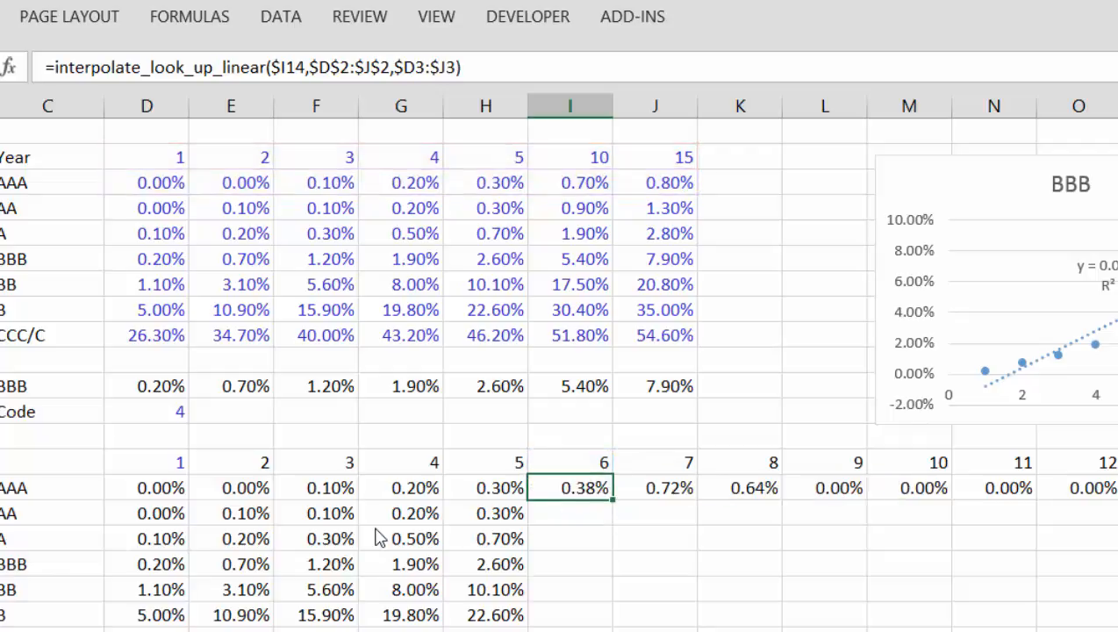
Step: Fill the column-anchored I15 formula across the AAA row through year 15
{"action": "key", "text": "ctrl+shift+Right"}
{"action": "key", "text": "ctrl+r"}
{"action": "key", "text": "Left"}
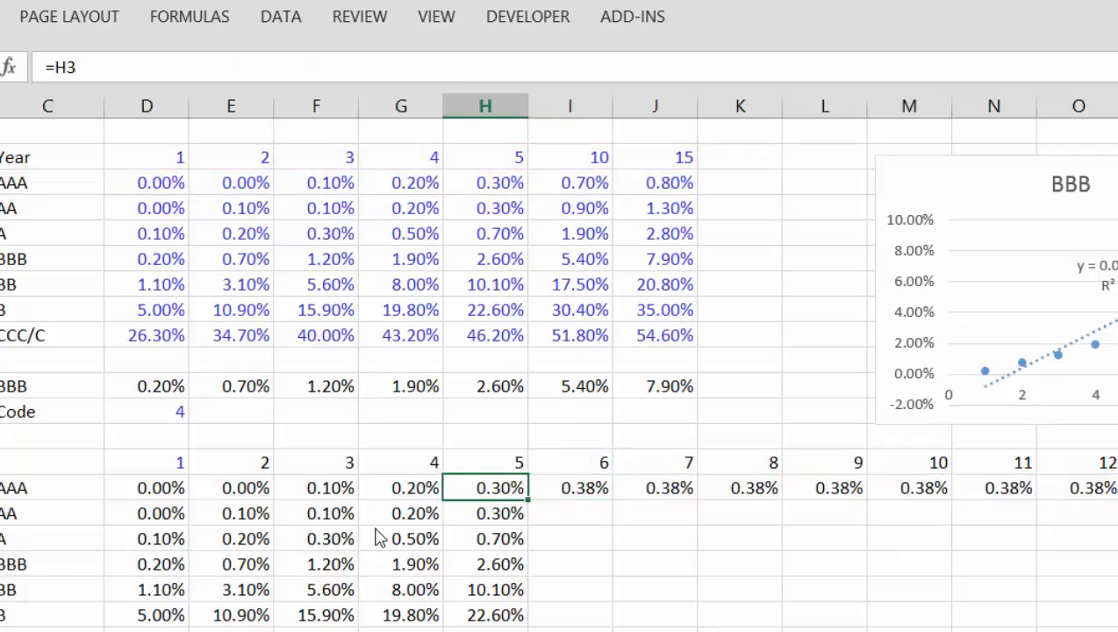
{"action": "key", "text": "Right"}
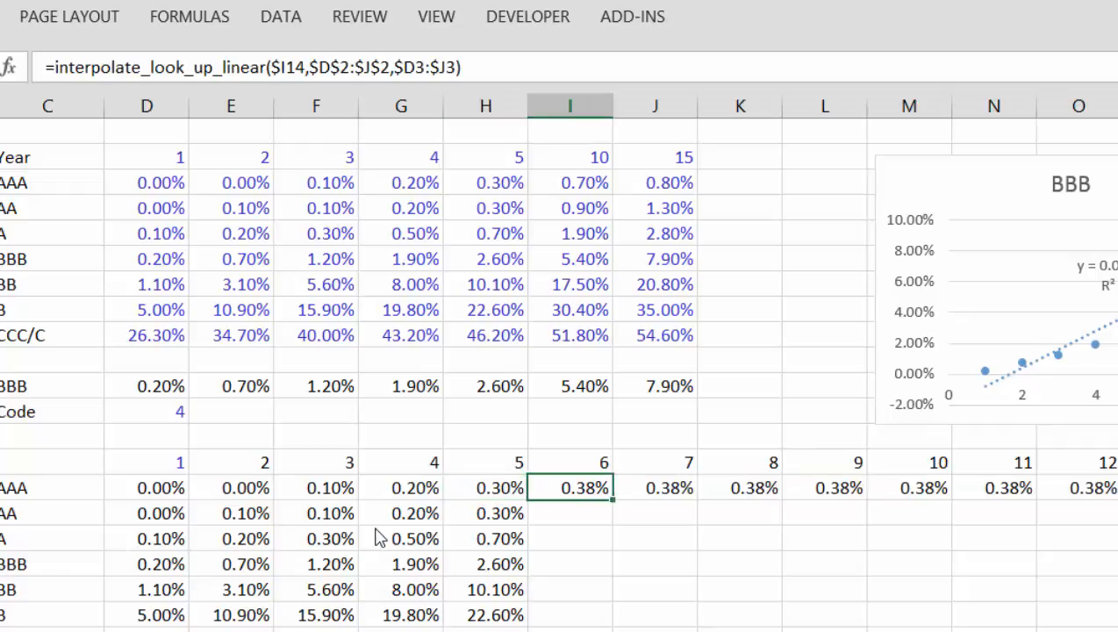
Step: Change the year reference in the AAA formula in I15 to I$14 so only its row is anchored
{"action": "key", "text": "F2"}
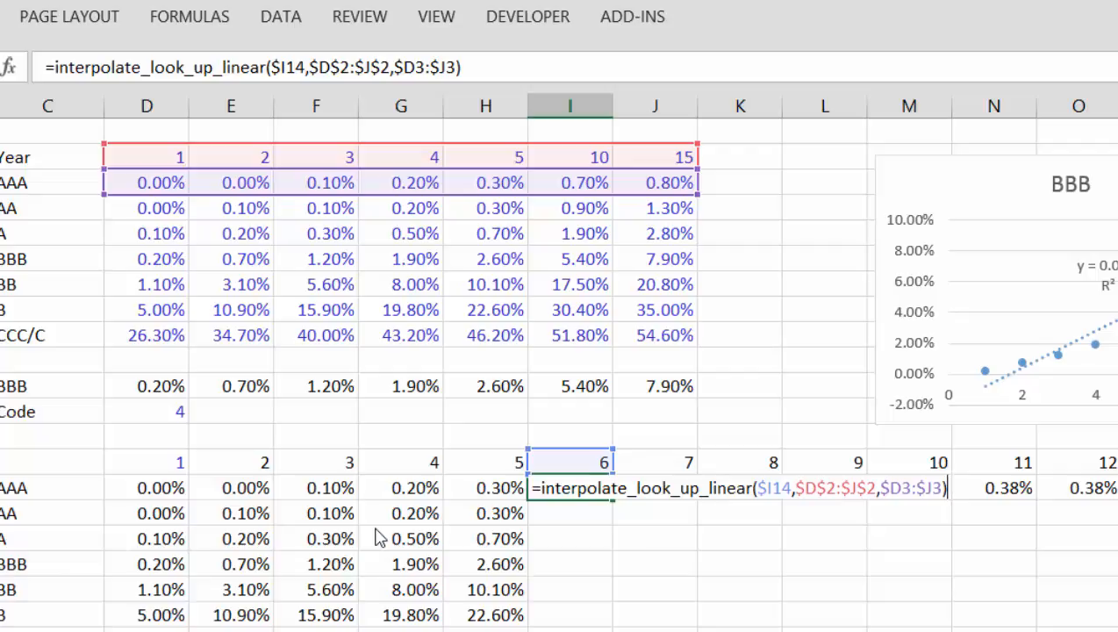
{"action": "key", "text": "Return"}
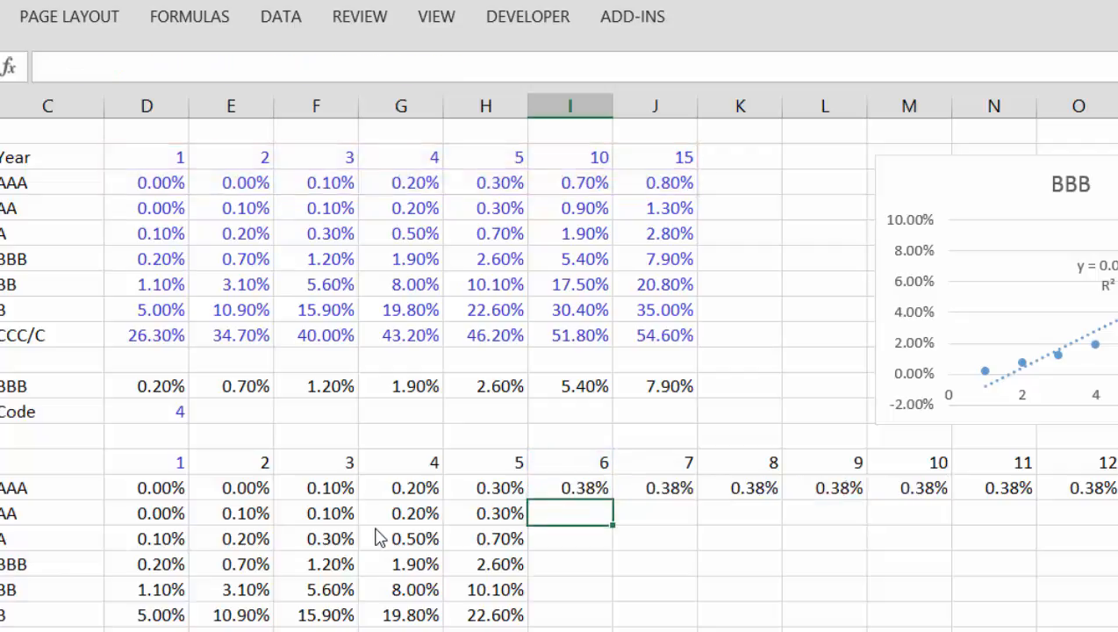
{"action": "key", "text": "Up"}
{"action": "key", "text": "F2"}
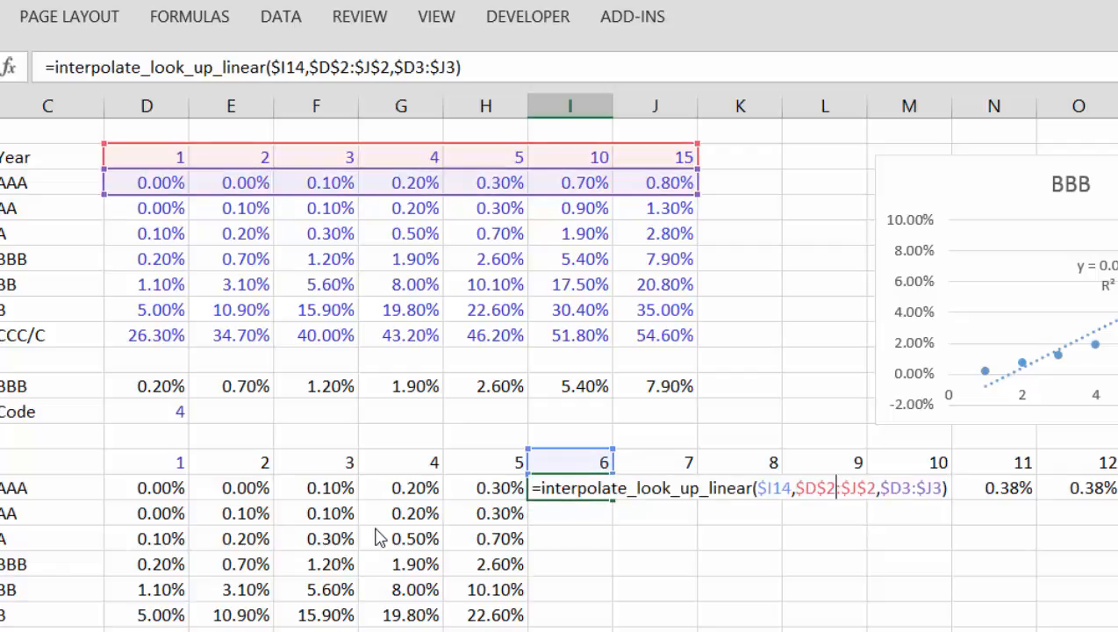
{"action": "key", "text": "BackSpace"}
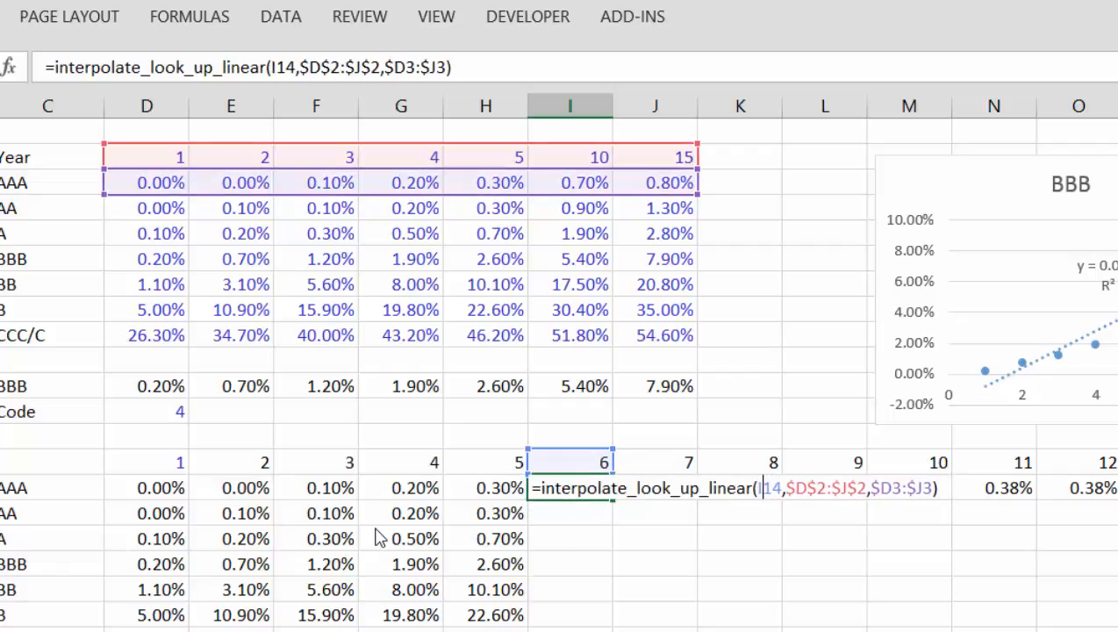
{"action": "key", "text": "Right"}
{"action": "type", "text": "$"}
{"action": "key", "text": "ctrl+Return"}
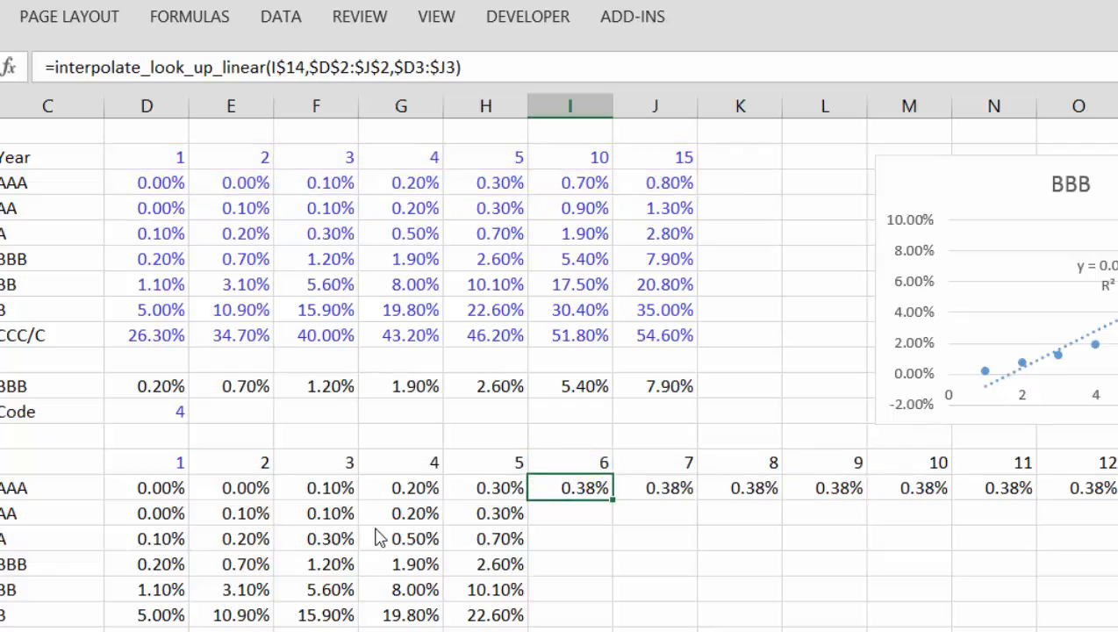
Step: Fill the row-anchored I15 formula across the AAA row through year 15
{"action": "key", "text": "ctrl+shift+Right"}
{"action": "key", "text": "ctrl+r"}
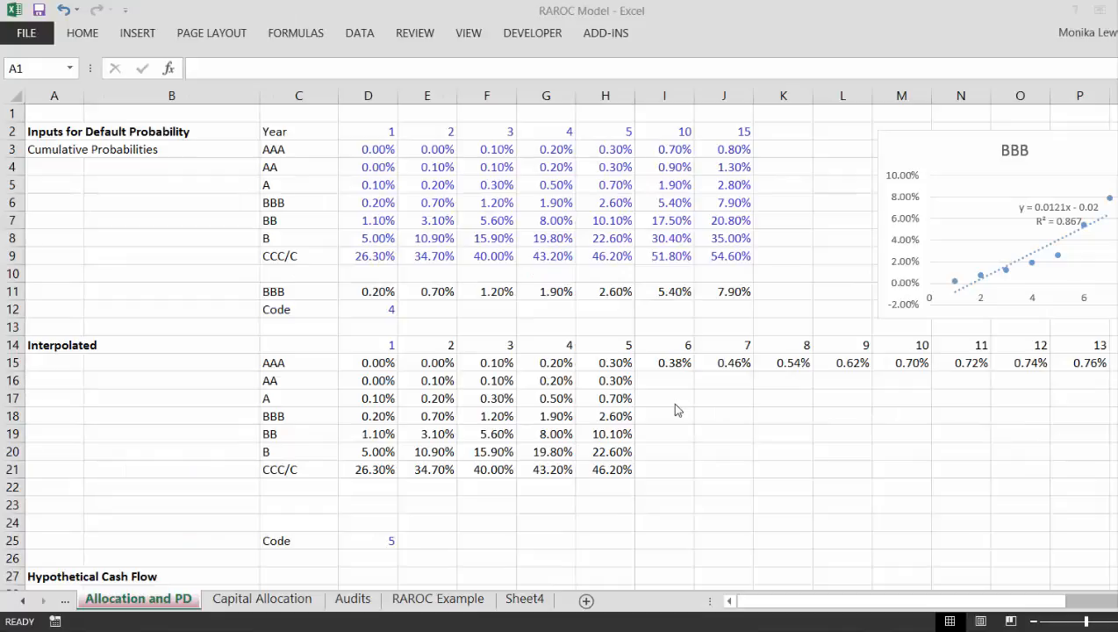
{"action": "key", "text": "Right"}
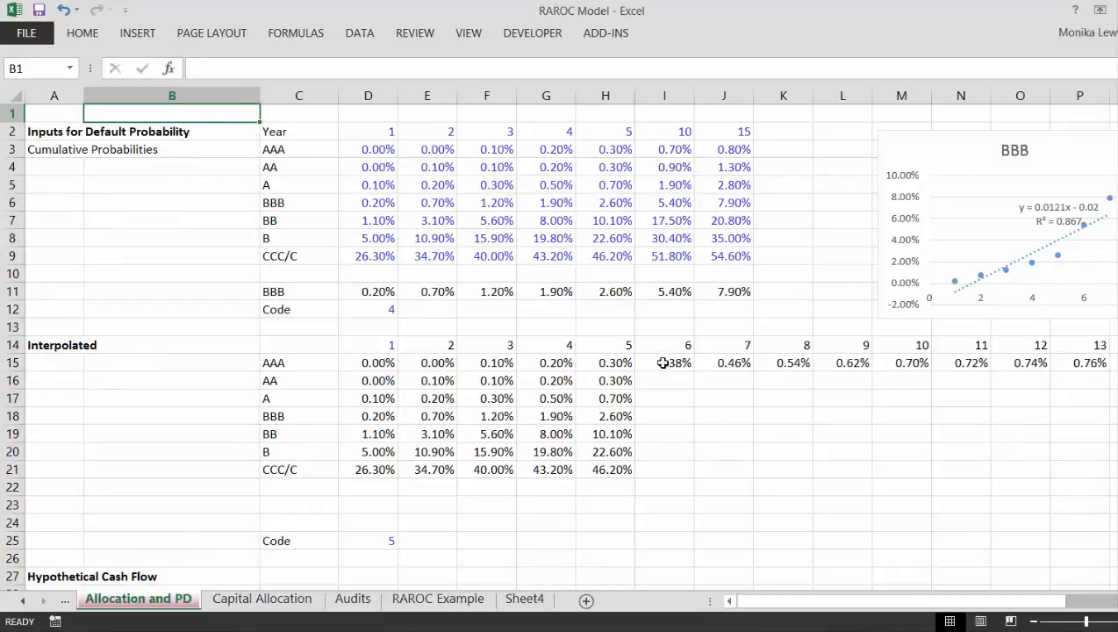
Step: Clear the interpolated AAA probabilities for years 6 through 15
{"action": "left_click", "coordinate": [667, 380]}
{"action": "key", "text": "Up"}
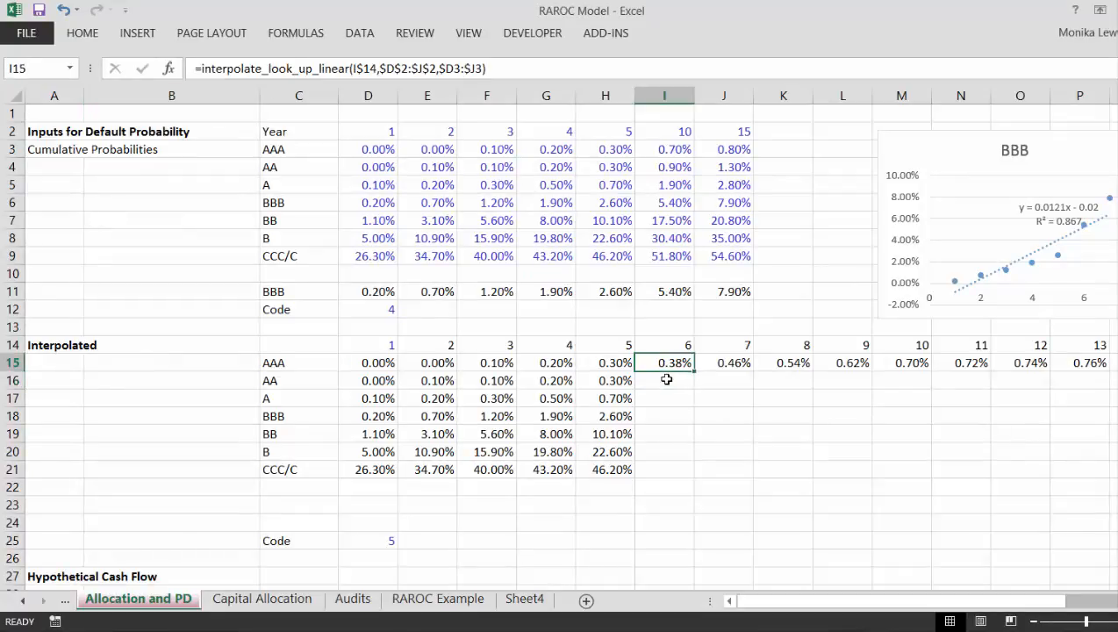
{"action": "key", "text": "ctrl+shift+Right"}
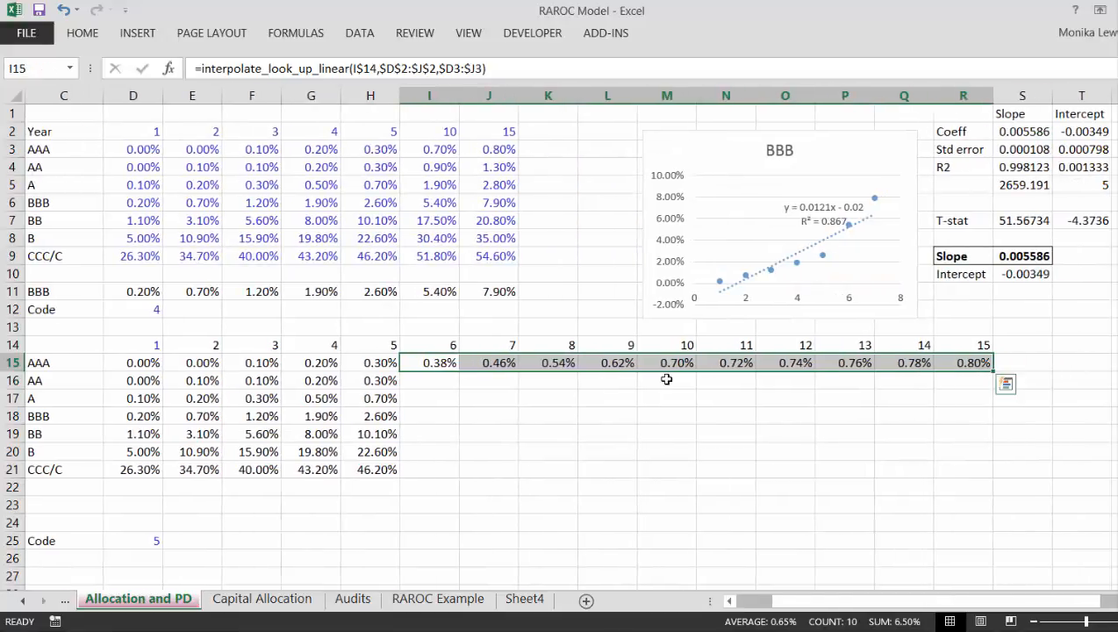
{"action": "key", "text": "Delete"}
Step: Start an interpolate_look_up_linear formula in I15 for AAA year 6, using the row-anchored year cell I$14 as its first argument
{"action": "key", "text": "Left"}
{"action": "key", "text": "Left"}
{"action": "key", "text": "Left"}
{"action": "key", "text": "Left"}
{"action": "key", "text": "Left"}
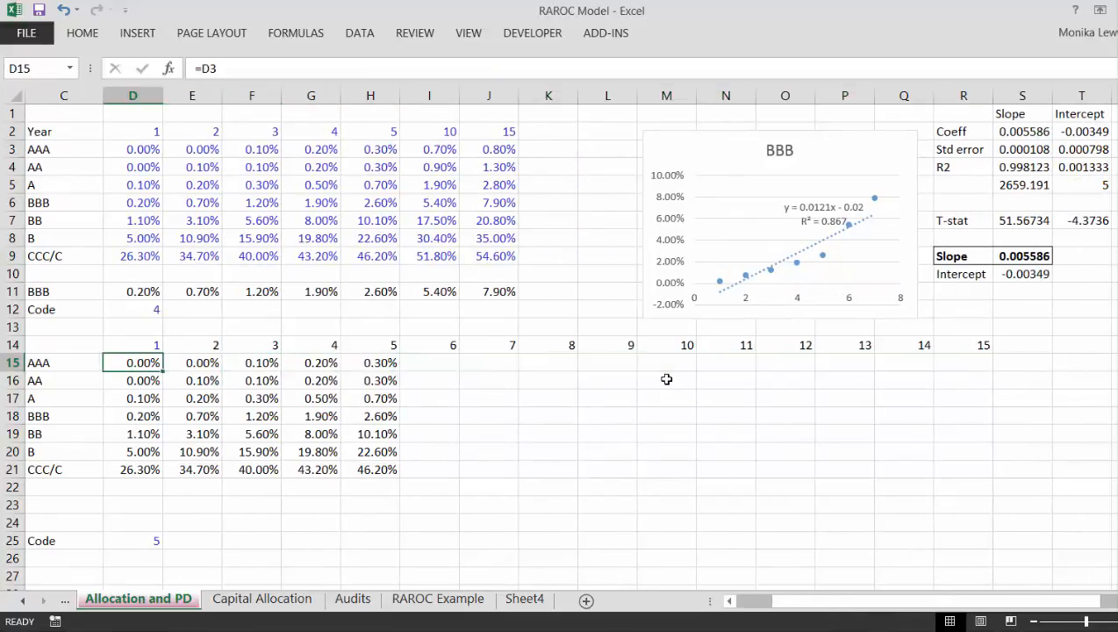
{"action": "key", "text": "Left"}
{"action": "key", "text": "Right"}
{"action": "key", "text": "Right"}
{"action": "key", "text": "Right"}
{"action": "key", "text": "Right"}
{"action": "key", "text": "Right"}
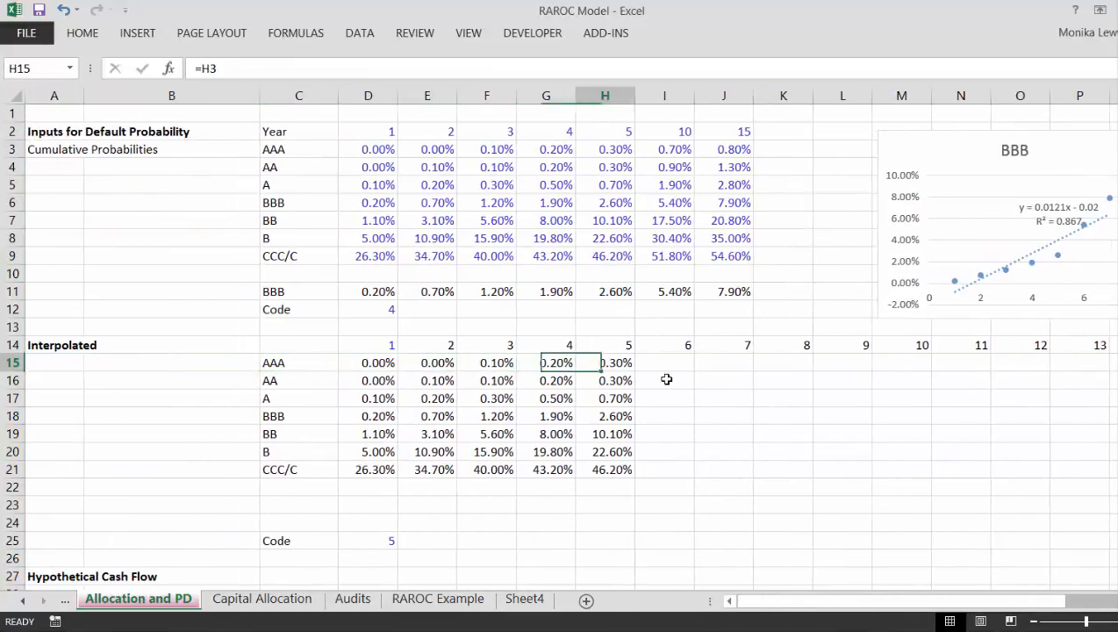
{"action": "key", "text": "Right"}
{"action": "type", "text": "=in"}
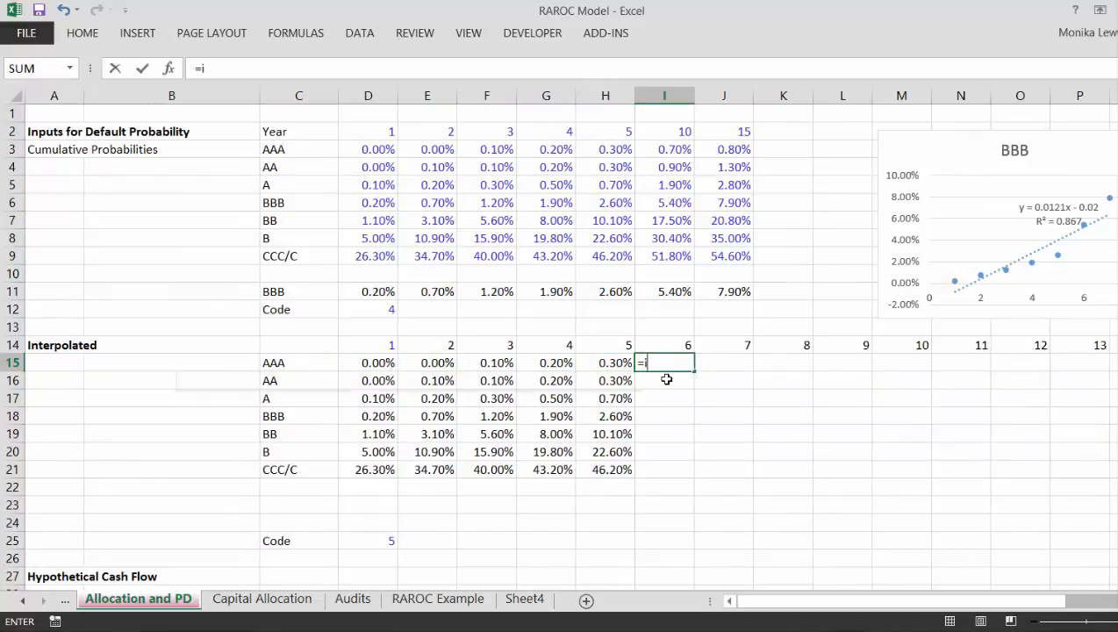
{"action": "key", "text": "Down"}
{"action": "key", "text": "Down"}
{"action": "key", "text": "Down"}
{"action": "key", "text": "Down"}
{"action": "key", "text": "Down"}
{"action": "key", "text": "Down"}
{"action": "key", "text": "Down"}
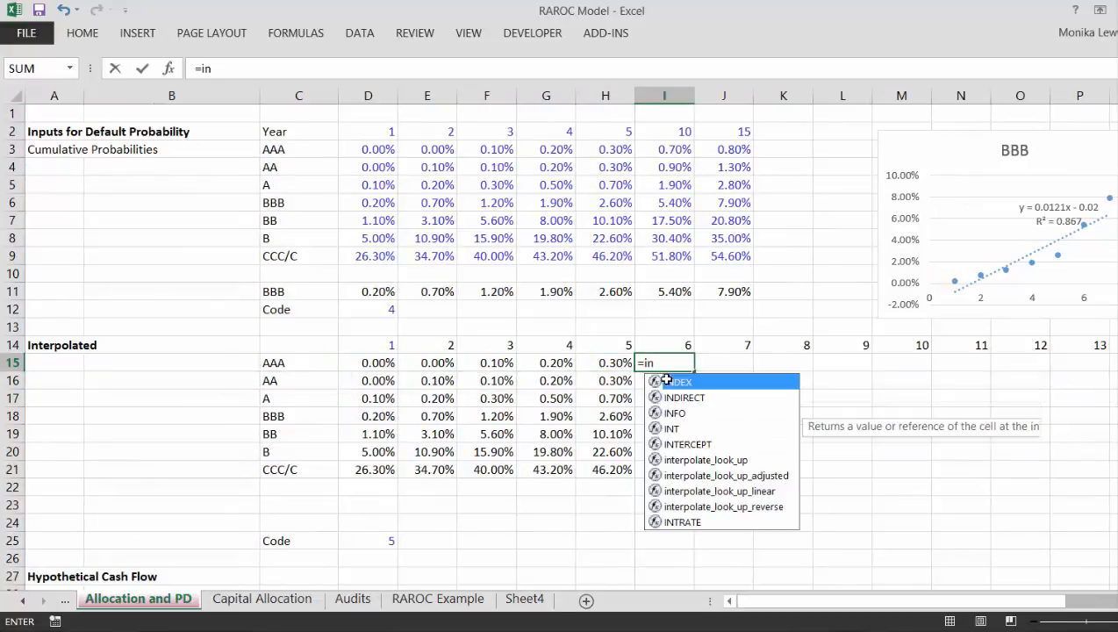
{"action": "key", "text": "Tab"}
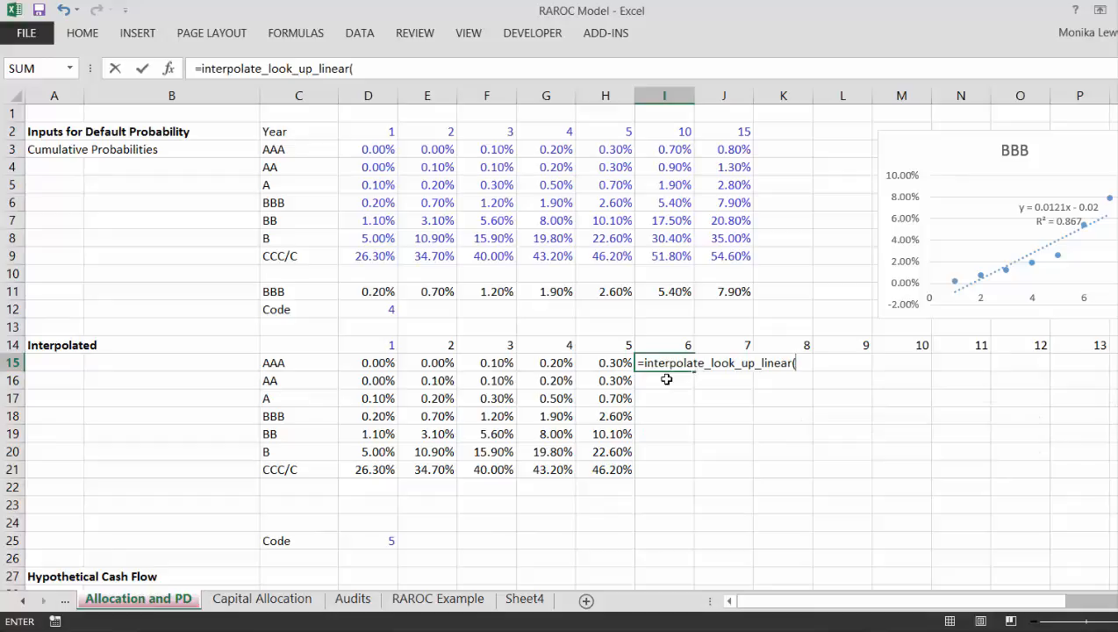
{"action": "key", "text": "Up"}
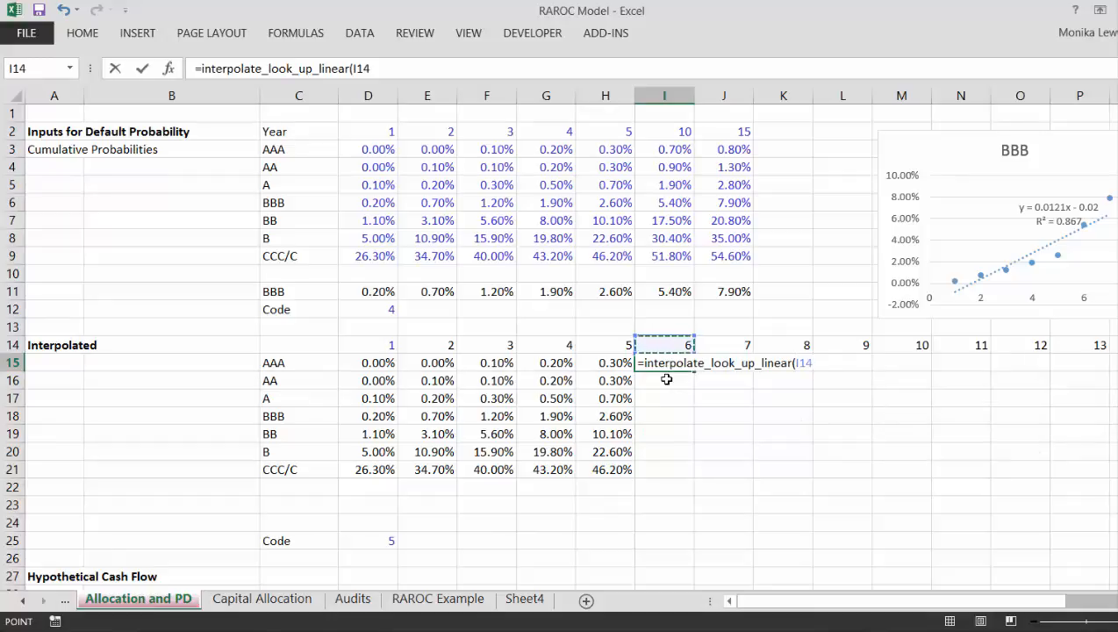
{"action": "key", "text": "F4"}
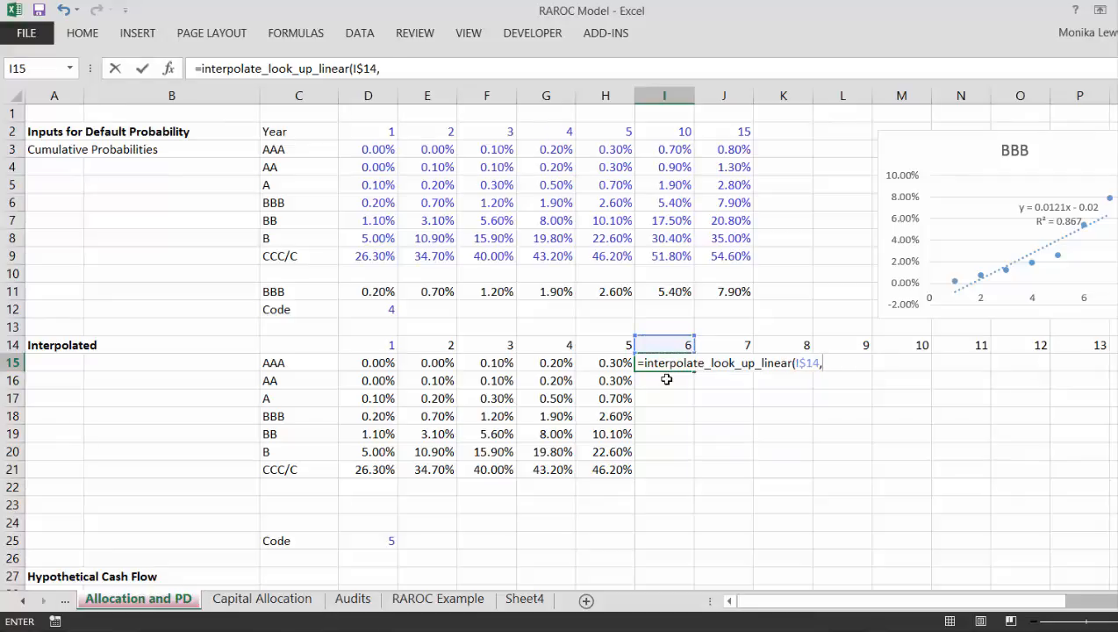
Step: Add the input table's year header as the formula's second argument, fully anchored as $D$2:$J$2
{"action": "type", "text": ","}
{"action": "key", "text": "Up"}
{"action": "key", "text": "Up"}
{"action": "key", "text": "Up"}
{"action": "key", "text": "Up"}
{"action": "key", "text": "Up"}
{"action": "key", "text": "Up"}
{"action": "key", "text": "Up"}
{"action": "key", "text": "Up"}
{"action": "key", "text": "Up"}
{"action": "key", "text": "Up"}
{"action": "key", "text": "Up"}
{"action": "key", "text": "Up"}
{"action": "key", "text": "Up"}
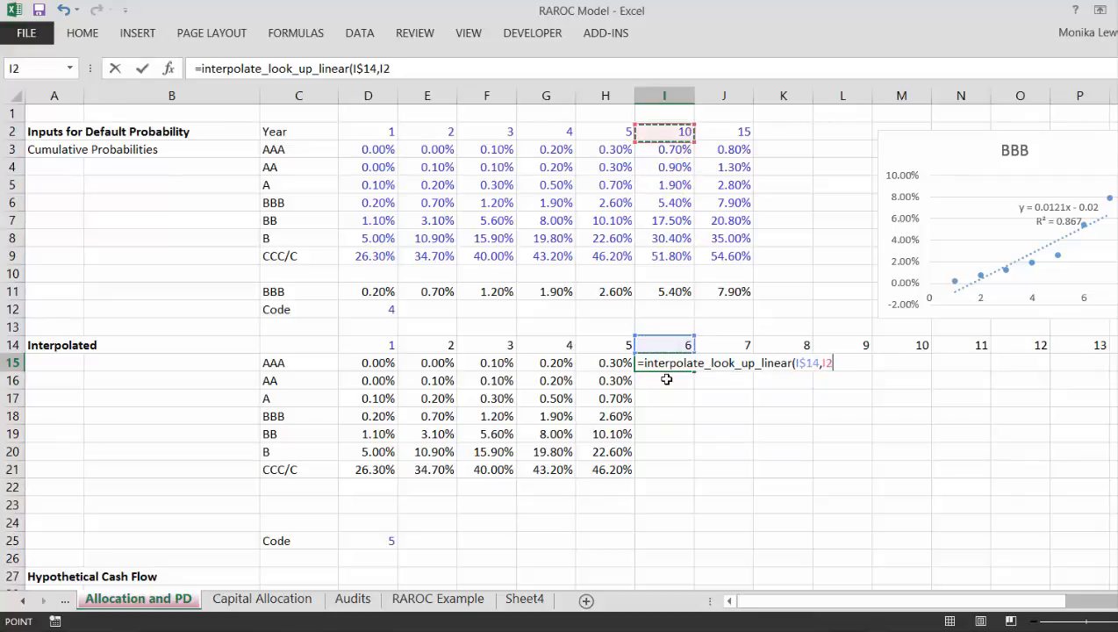
{"action": "key", "text": "Left"}
{"action": "key", "text": "Left"}
{"action": "key", "text": "Left"}
{"action": "key", "text": "Left"}
{"action": "key", "text": "Left"}
{"action": "key", "text": "ctrl+shift+Right"}
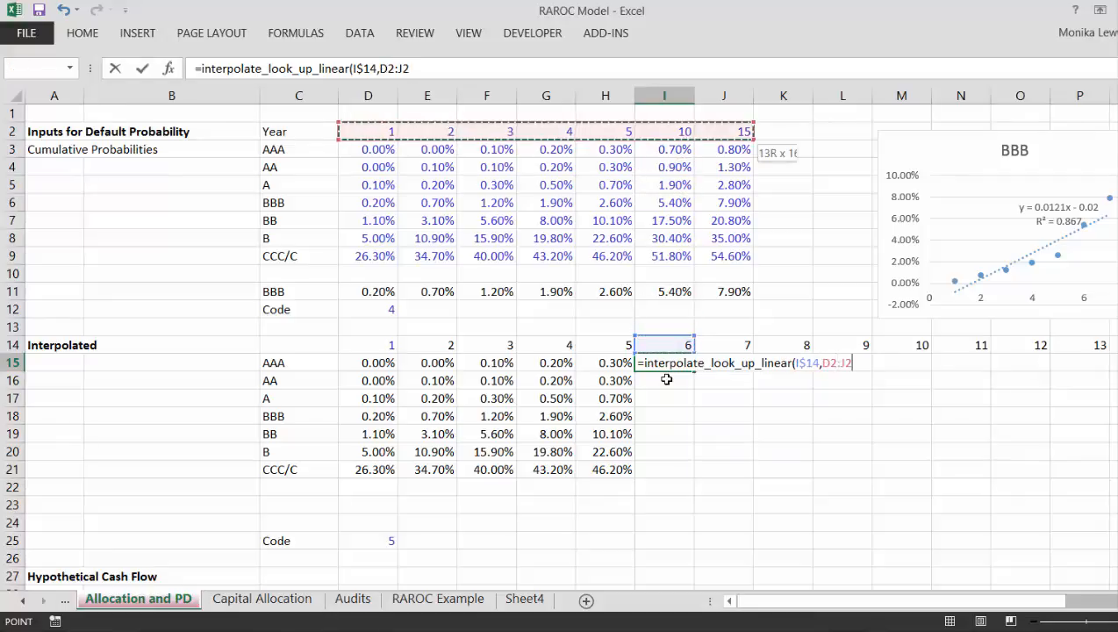
{"action": "key", "text": "F4"}
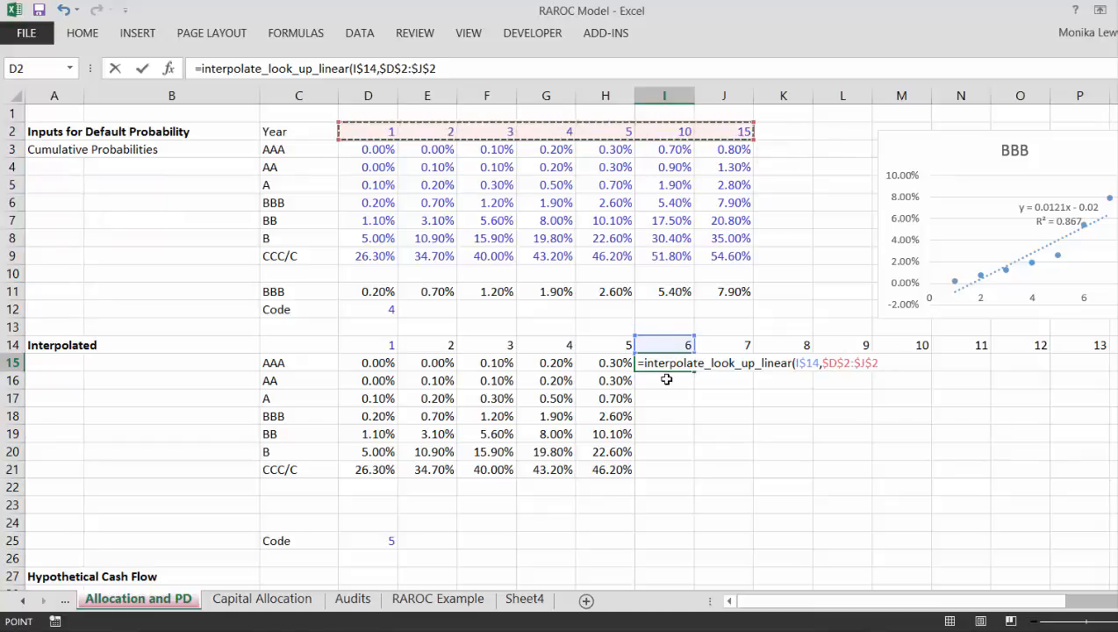
Step: Complete the I15 formula with the AAA input probabilities as the third argument, anchored by column as $D3:$J3
{"action": "type", "text": ","}
{"action": "key", "text": "Up"}
{"action": "key", "text": "Up"}
{"action": "key", "text": "Up"}
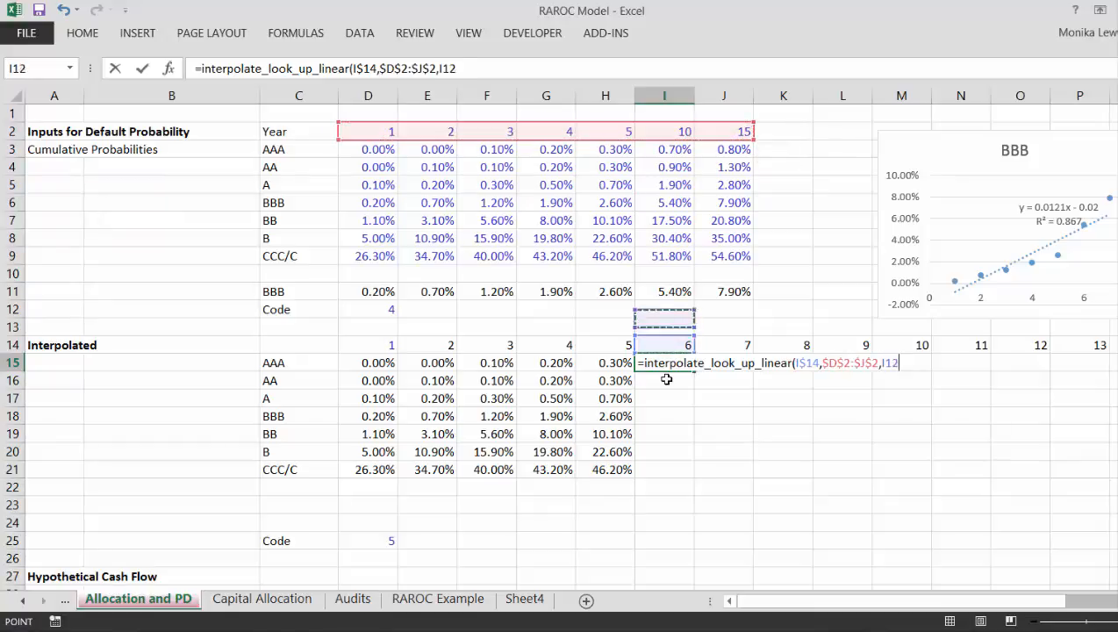
{"action": "key", "text": "Up"}
{"action": "key", "text": "Up"}
{"action": "key", "text": "Up"}
{"action": "key", "text": "Up"}
{"action": "key", "text": "Up"}
{"action": "key", "text": "Up"}
{"action": "key", "text": "Up"}
{"action": "key", "text": "Up"}
{"action": "key", "text": "Up"}
{"action": "key", "text": "Up"}
{"action": "key", "text": "Down"}
{"action": "key", "text": "Left"}
{"action": "key", "text": "Left"}
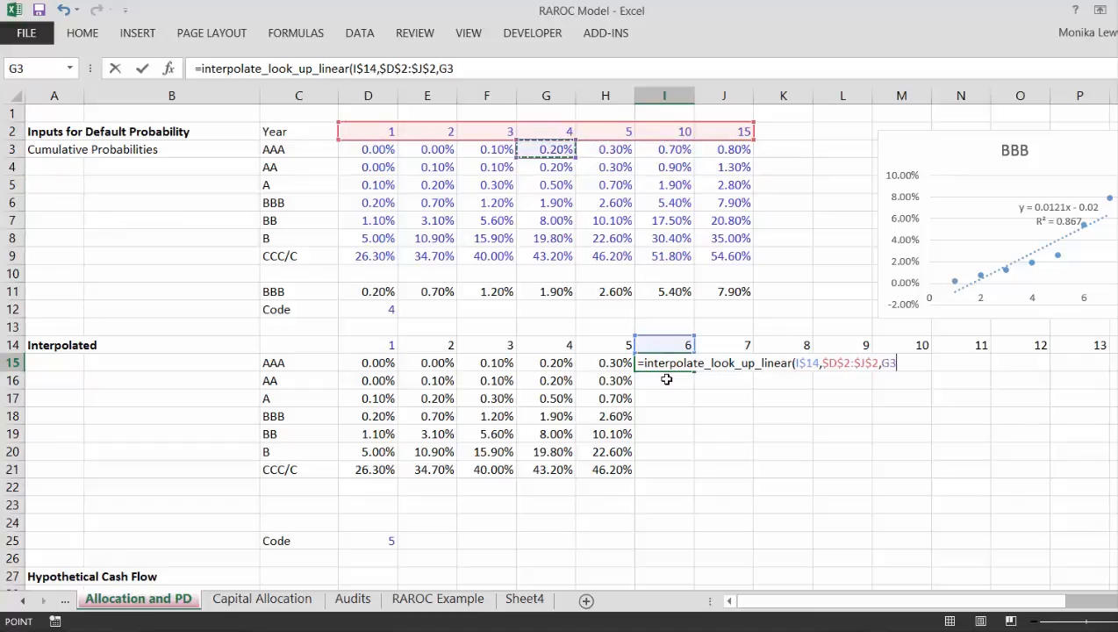
{"action": "key", "text": "Left"}
{"action": "key", "text": "Left"}
{"action": "key", "text": "Left"}
{"action": "key", "text": "ctrl+shift+Right"}
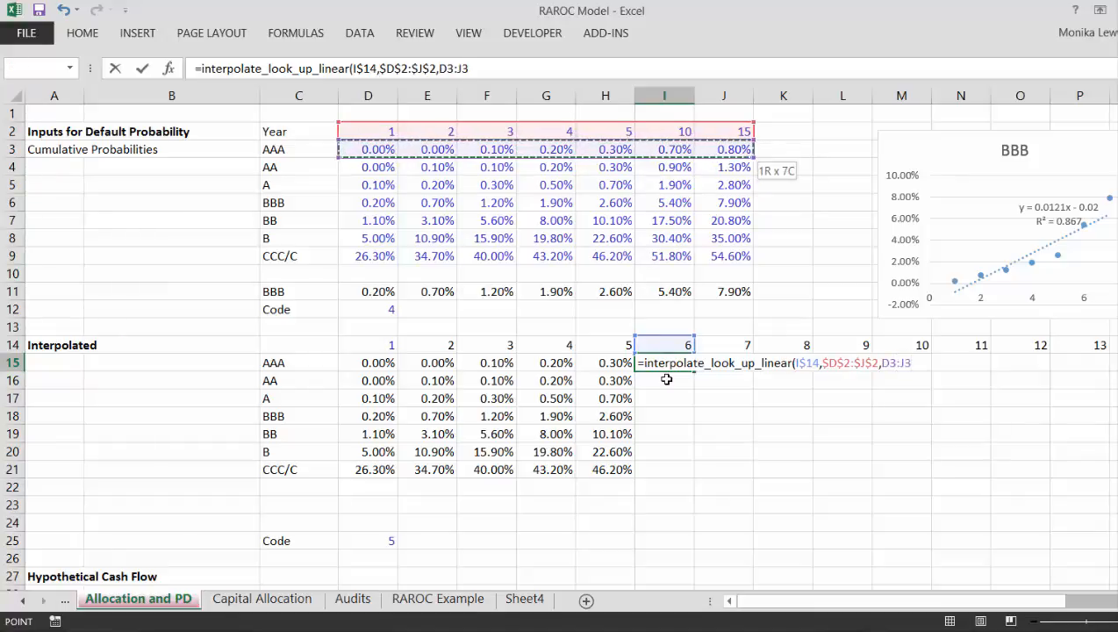
{"action": "key", "text": "F4"}
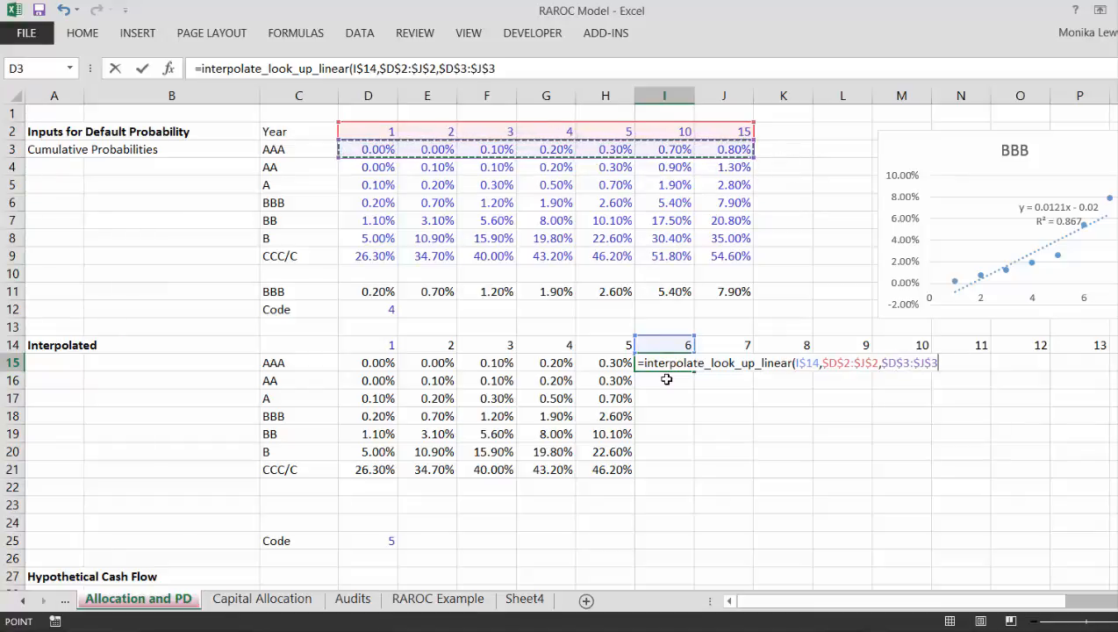
{"action": "key", "text": "F4"}
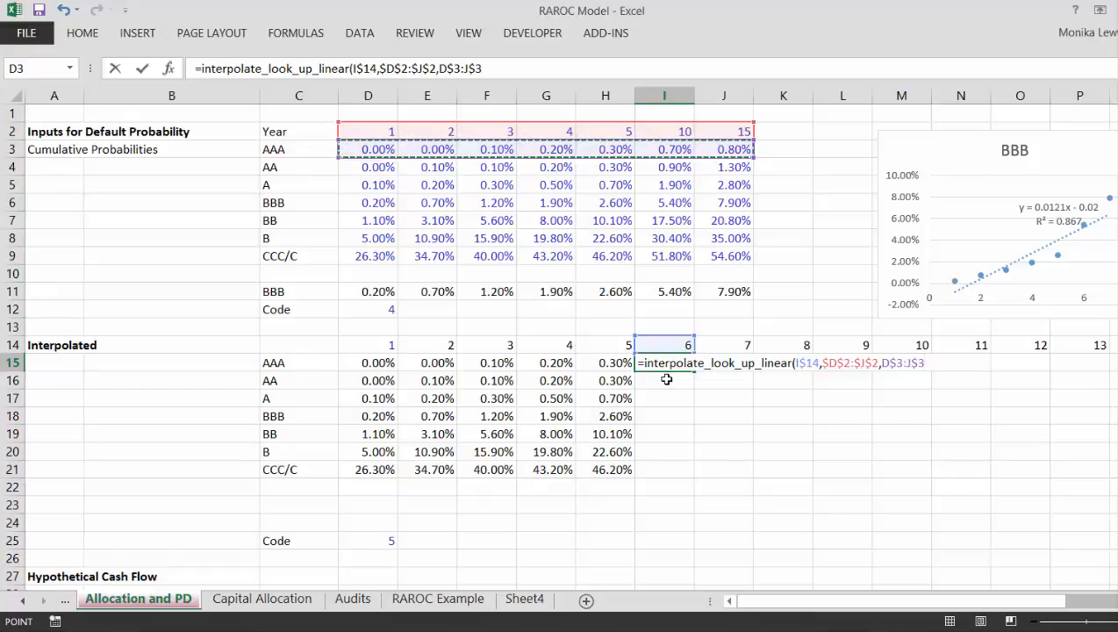
{"action": "type", "text": ")"}
{"action": "key", "text": "Return"}
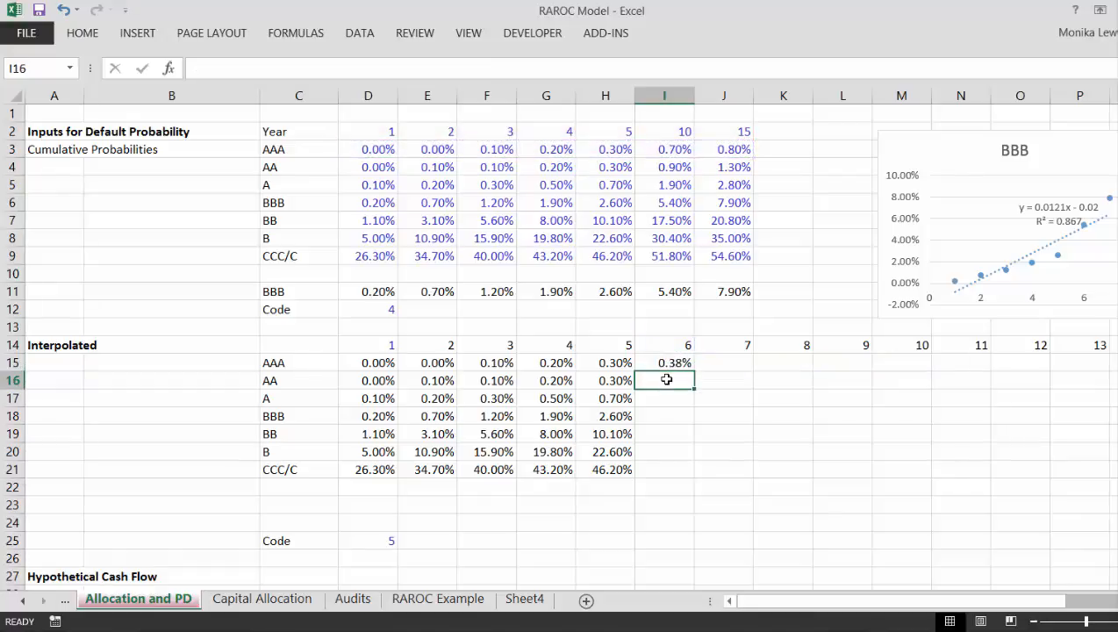
Step: Copy the rebuilt AAA interpolation formula from year 6 across to year 15
{"action": "key", "text": "Up"}
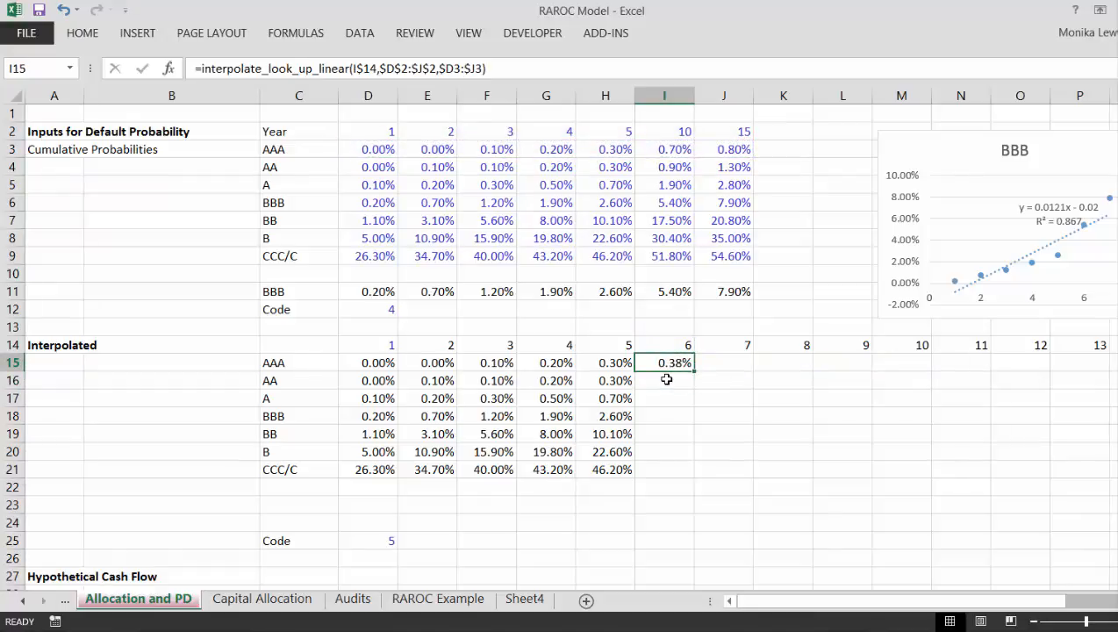
{"action": "key", "text": "shift+Right"}
{"action": "key", "text": "shift+Right"}
{"action": "key", "text": "shift+Right"}
{"action": "key", "text": "shift+Right"}
{"action": "key", "text": "shift+Right"}
{"action": "key", "text": "shift+Right"}
{"action": "key", "text": "shift+Right"}
{"action": "key", "text": "shift+Right"}
{"action": "key", "text": "shift+Right"}
{"action": "key", "text": "ctrl+r"}
{"action": "key", "text": "Right"}
{"action": "key", "text": "Right"}
{"action": "key", "text": "Right"}
{"action": "key", "text": "Right"}
{"action": "key", "text": "Right"}
{"action": "key", "text": "Right"}
{"action": "key", "text": "Right"}
{"action": "key", "text": "Right"}
{"action": "key", "text": "Right"}
{"action": "key", "text": "Right"}
{"action": "key", "text": "Right"}
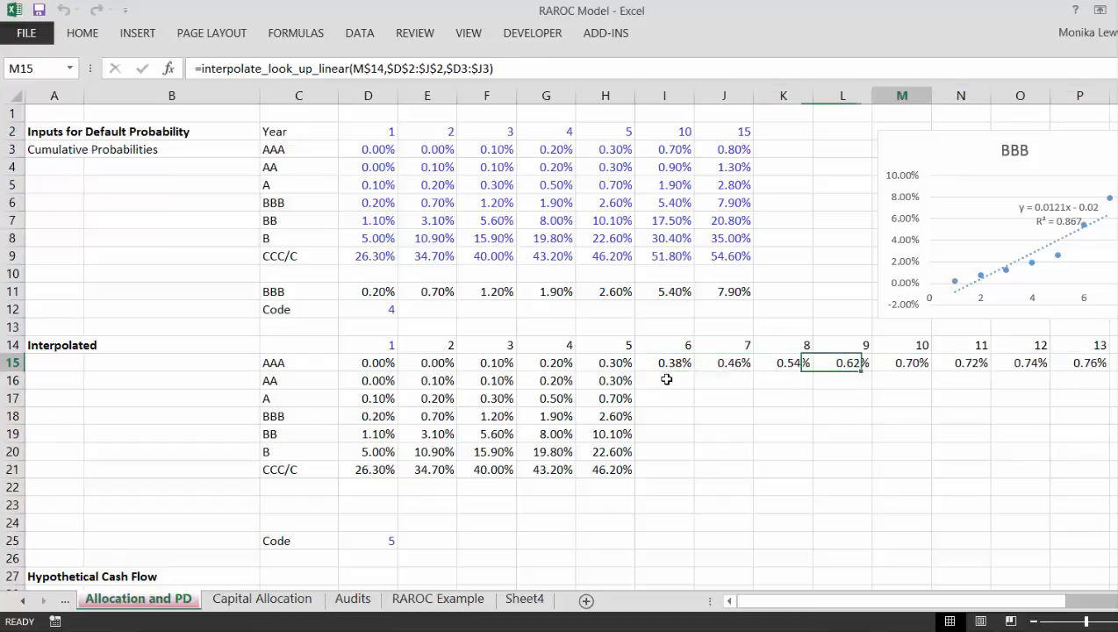
Step: Fill the AAA formulas for years 6 to 15 down through the CCC/C row, covering I15:R21
{"action": "key", "text": "Left"}
{"action": "key", "text": "Left"}
{"action": "key", "text": "Left"}
{"action": "key", "text": "Left"}
{"action": "key", "text": "Left"}
{"action": "key", "text": "Left"}
{"action": "key", "text": "Left"}
{"action": "key", "text": "Left"}
{"action": "key", "text": "Left"}
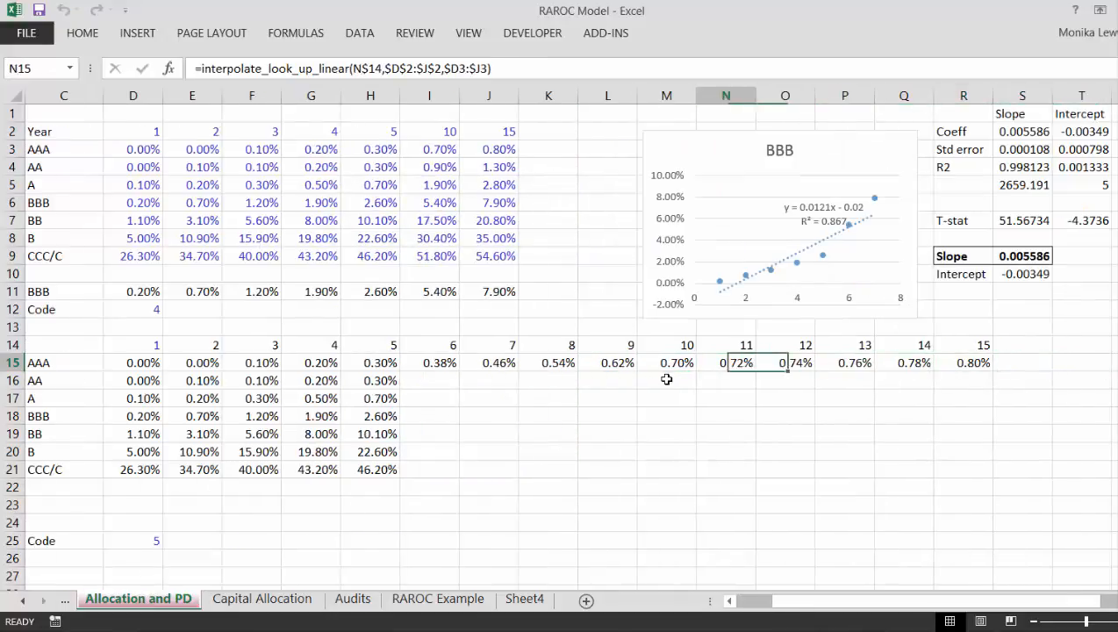
{"action": "key", "text": "Left"}
{"action": "key", "text": "Left"}
{"action": "key", "text": "shift+Right"}
{"action": "key", "text": "shift+Right"}
{"action": "key", "text": "shift+Right"}
{"action": "key", "text": "shift+Right"}
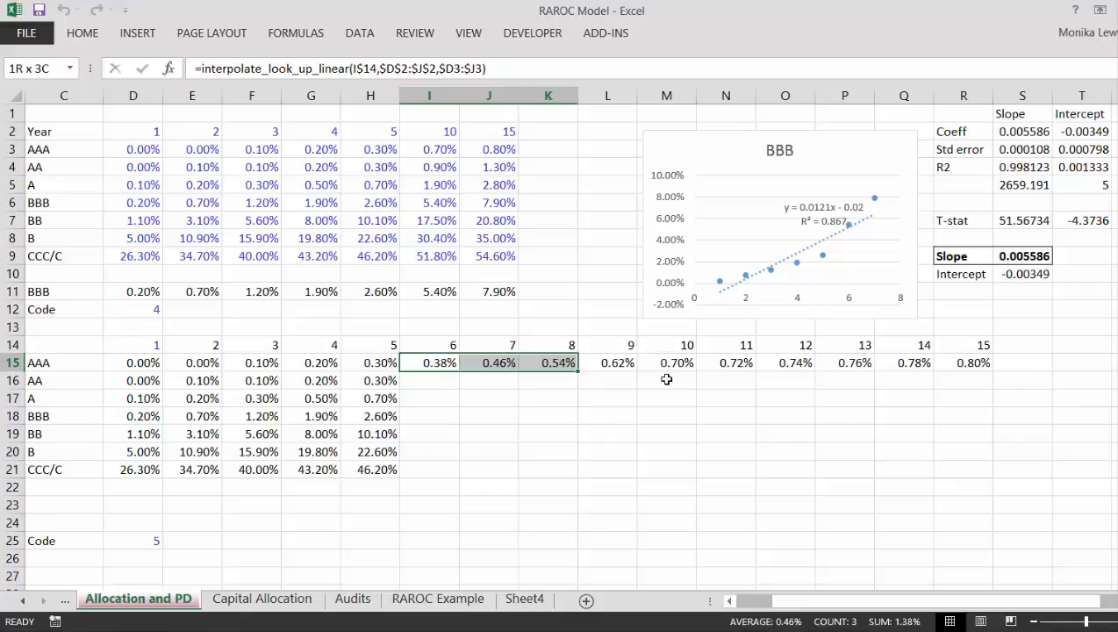
{"action": "key", "text": "shift+Right"}
{"action": "key", "text": "shift+Right"}
{"action": "key", "text": "shift+Right"}
{"action": "key", "text": "shift+Right"}
{"action": "key", "text": "shift+Right"}
{"action": "key", "text": "shift+Down"}
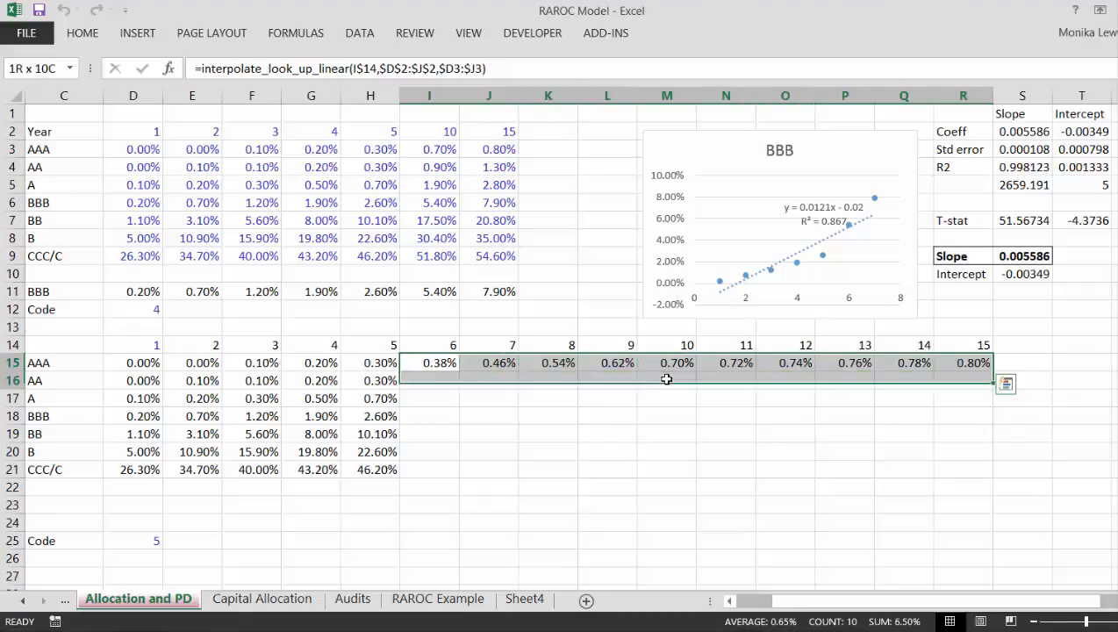
{"action": "key", "text": "shift+Down"}
{"action": "key", "text": "shift+Down"}
{"action": "key", "text": "shift+Down"}
{"action": "key", "text": "shift+Down"}
{"action": "key", "text": "shift+Down"}
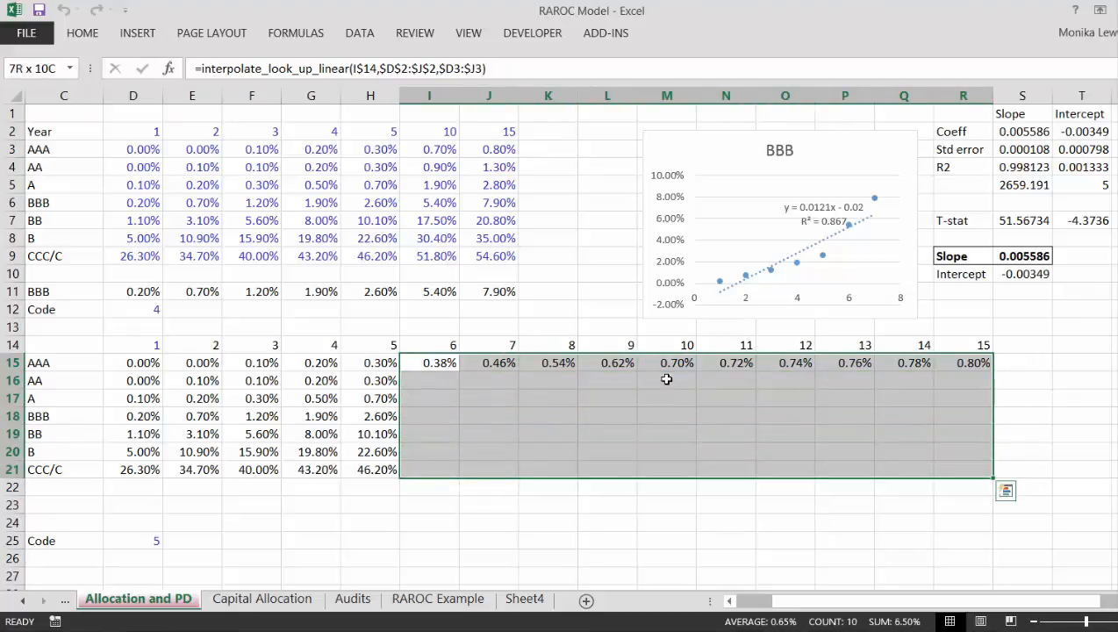
{"action": "key", "text": "ctrl+d"}
Step: Start an INDEX formula in C23 with the interpolated table's rating labels C15:C21 as its array
{"action": "key", "text": "Down"}
{"action": "key", "text": "Down"}
{"action": "key", "text": "Down"}
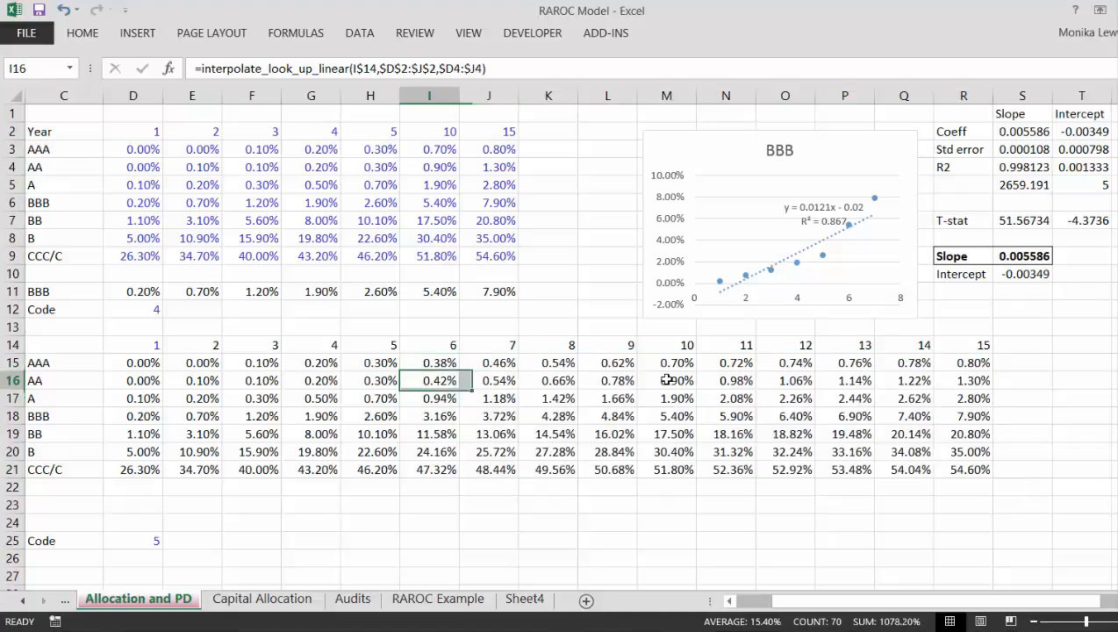
{"action": "key", "text": "Down"}
{"action": "key", "text": "Down"}
{"action": "key", "text": "Down"}
{"action": "key", "text": "Down"}
{"action": "key", "text": "Down"}
{"action": "key", "text": "Down"}
{"action": "key", "text": "Down"}
{"action": "key", "text": "Down"}
{"action": "key", "text": "Down"}
{"action": "key", "text": "Left"}
{"action": "key", "text": "Left"}
{"action": "key", "text": "Left"}
{"action": "key", "text": "Left"}
{"action": "key", "text": "Left"}
{"action": "key", "text": "Left"}
{"action": "key", "text": "Left"}
{"action": "key", "text": "Left"}
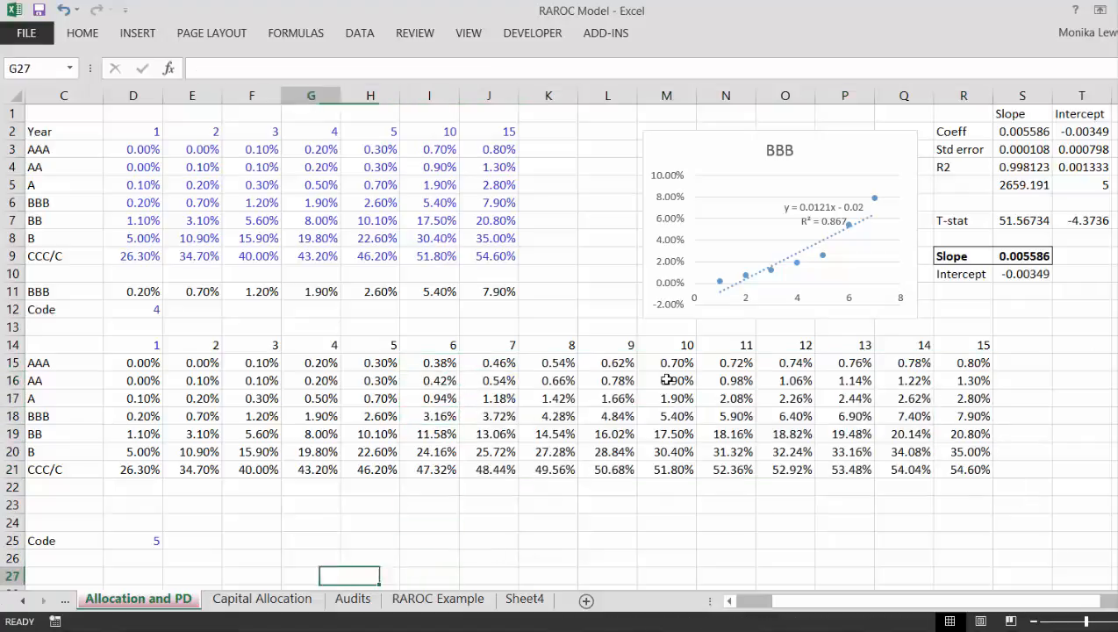
{"action": "key", "text": "Up"}
{"action": "key", "text": "Up"}
{"action": "key", "text": "Up"}
{"action": "key", "text": "Up"}
{"action": "key", "text": "Right"}
{"action": "key", "text": "Right"}
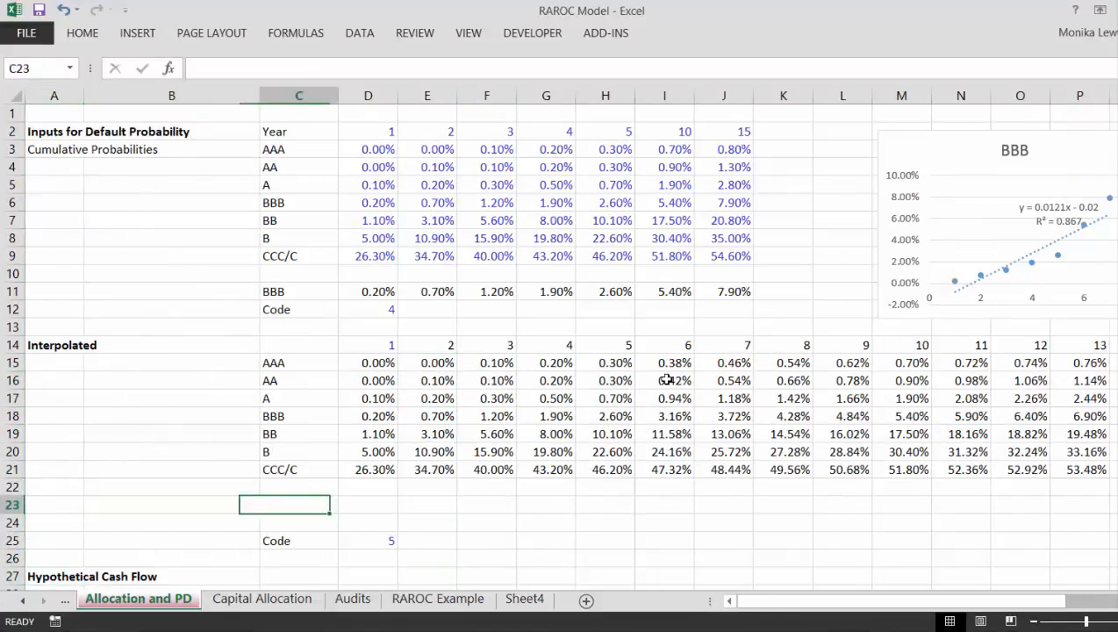
{"action": "type", "text": "=INDEX("}
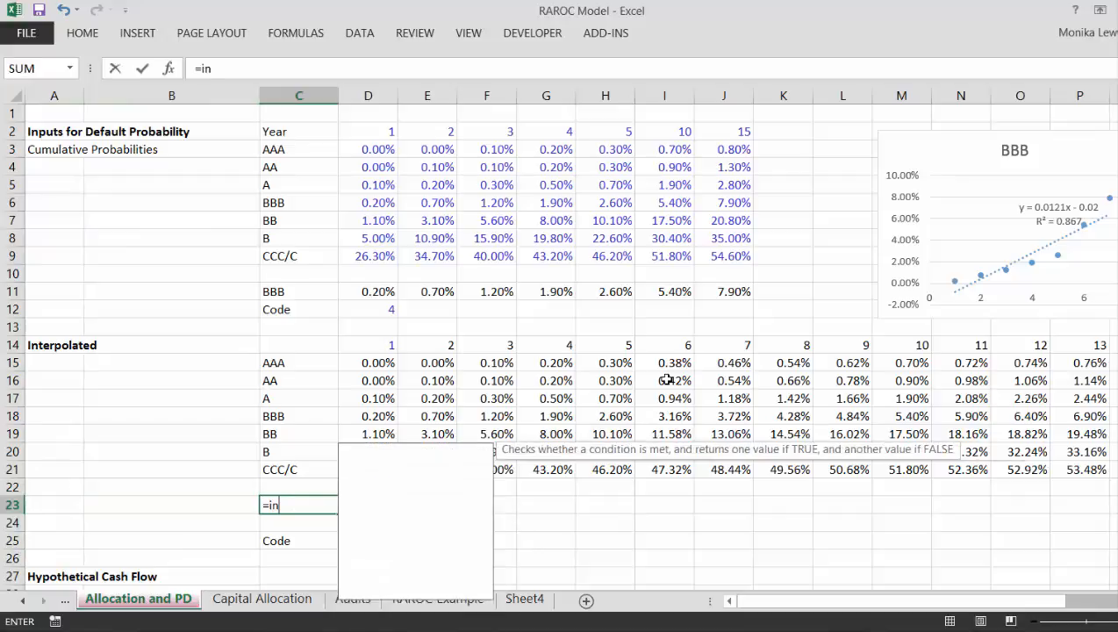
{"action": "key", "text": "Up"}
{"action": "key", "text": "Up"}
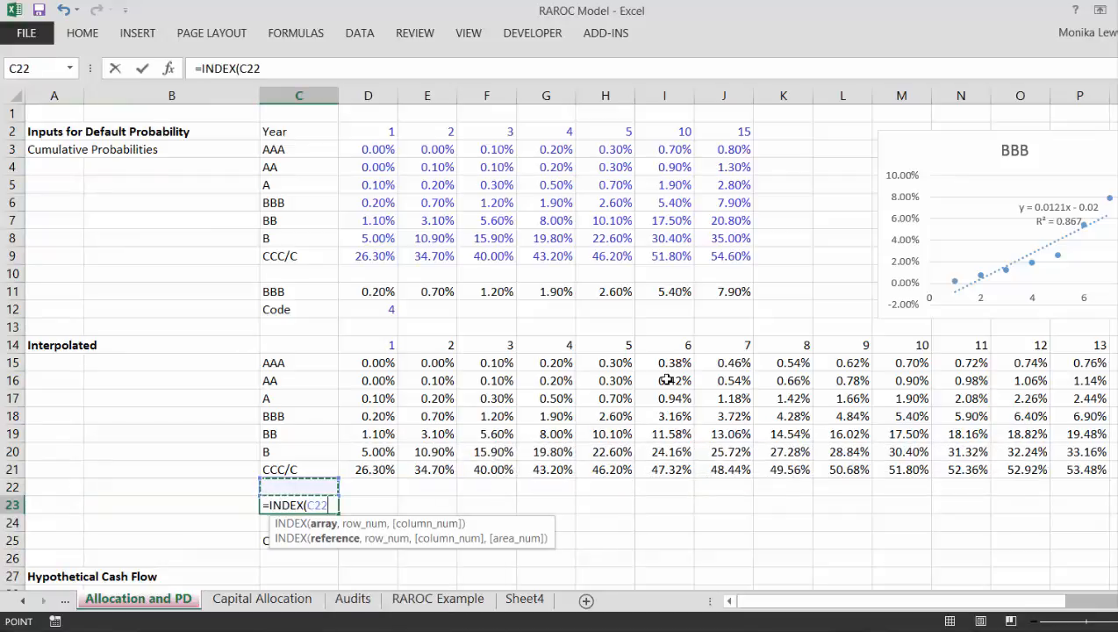
{"action": "key", "text": "shift+Up"}
{"action": "key", "text": "shift+Up"}
{"action": "key", "text": "shift+Up"}
{"action": "key", "text": "shift+Up"}
{"action": "key", "text": "shift+Up"}
{"action": "key", "text": "shift+Up"}
{"action": "type", "text": ","}
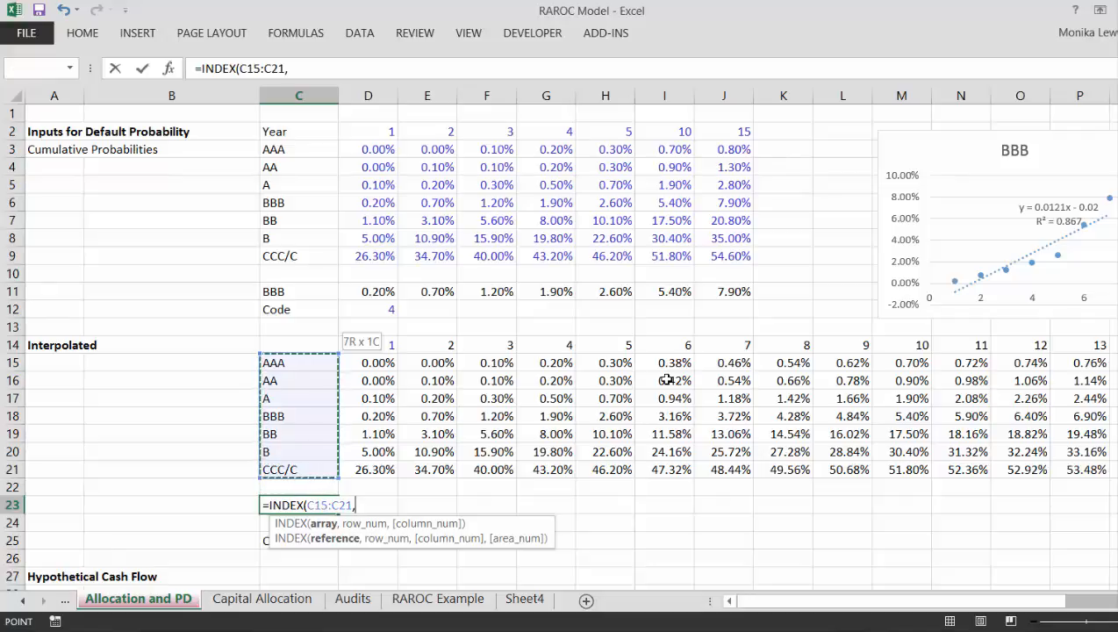
Step: Complete the C23 INDEX formula with the code cell as row number, fully anchored as $D$25
{"action": "key", "text": "Down"}
{"action": "key", "text": "Right"}
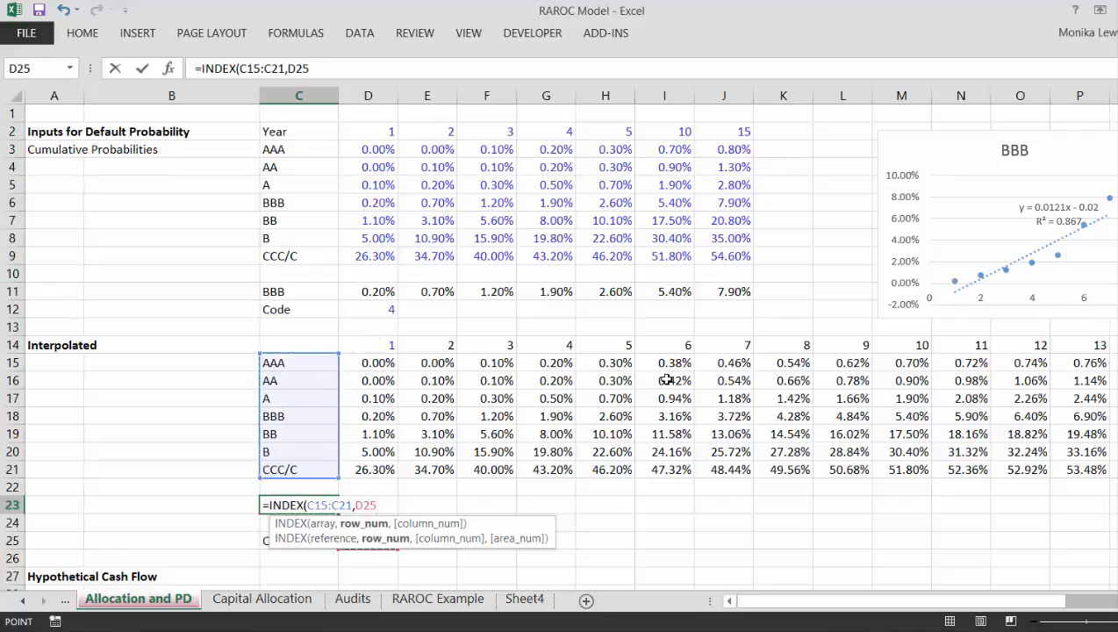
{"action": "key", "text": "F4"}
{"action": "key", "text": "Return"}
{"action": "key", "text": "Up"}
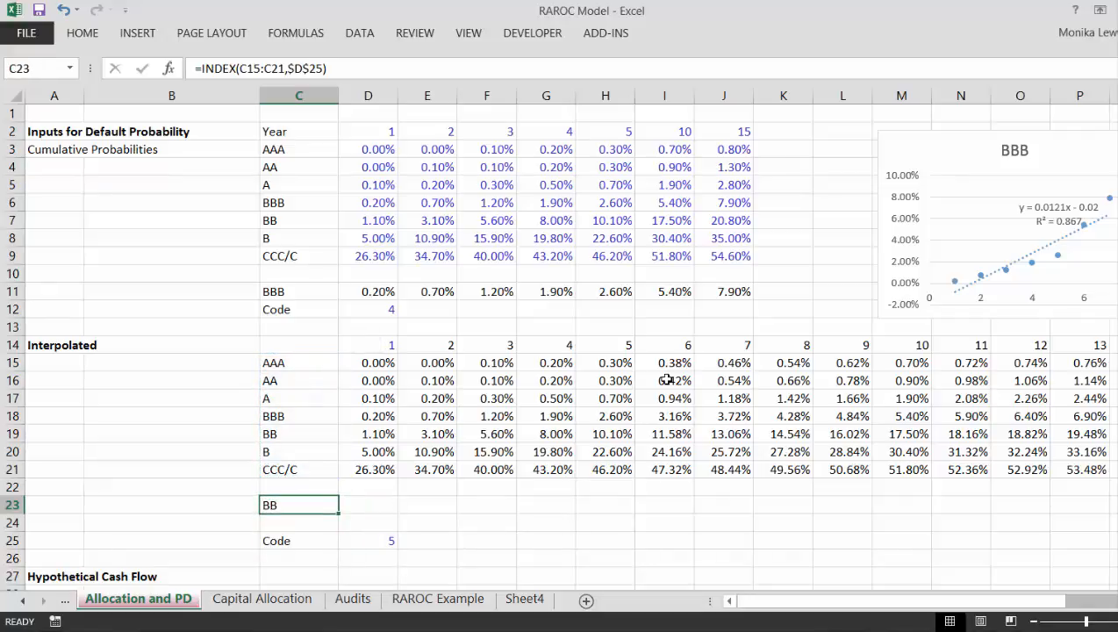
Step: Copy the INDEX formula from C23 across the year columns from D23 and format the results as percentages
{"action": "key", "text": "ctrl+c"}
{"action": "key", "text": "Right"}
{"action": "key", "text": "shift+Right"}
{"action": "key", "text": "shift+Right"}
{"action": "key", "text": "shift+Right"}
{"action": "key", "text": "shift+Right"}
{"action": "key", "text": "shift+Right"}
{"action": "key", "text": "shift+Right"}
{"action": "key", "text": "shift+Right"}
{"action": "key", "text": "shift+Right"}
{"action": "key", "text": "shift+Right"}
{"action": "key", "text": "shift+Right"}
{"action": "key", "text": "shift+Right"}
{"action": "key", "text": "shift+Right"}
{"action": "key", "text": "shift+Right"}
{"action": "key", "text": "shift+Right"}
{"action": "key", "text": "ctrl+v"}
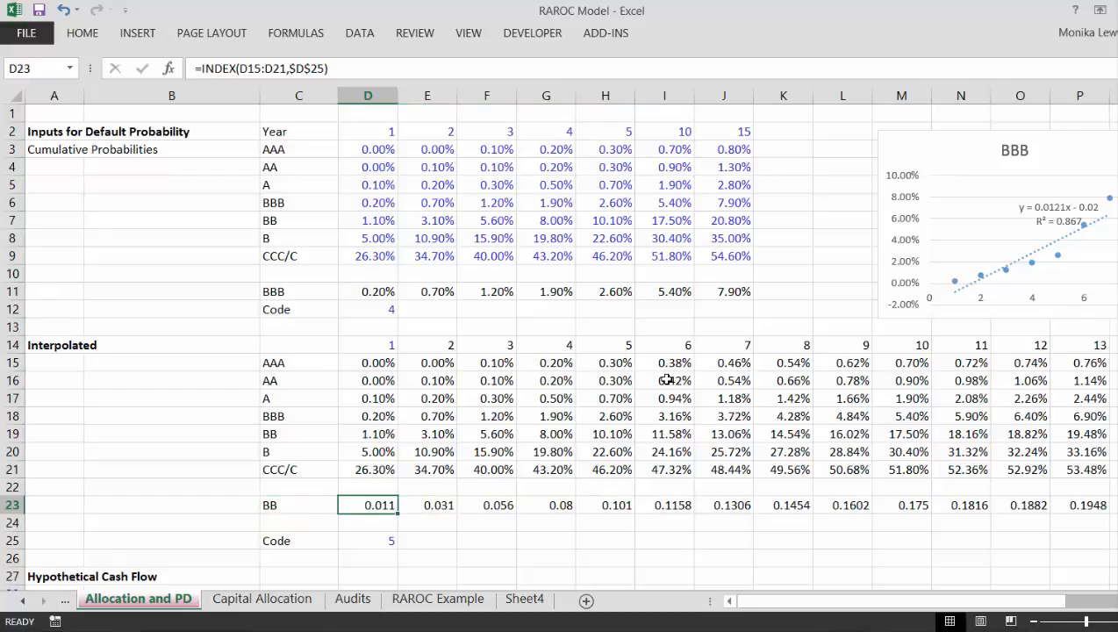
{"action": "key", "text": "ctrl+shift+5"}
Step: Examine the interpolated probability table and the layout of the Hypothetical Cash Flow section below it
{"action": "key", "text": "Left"}
{"action": "key", "text": "Left"}
{"action": "key", "text": "Left"}
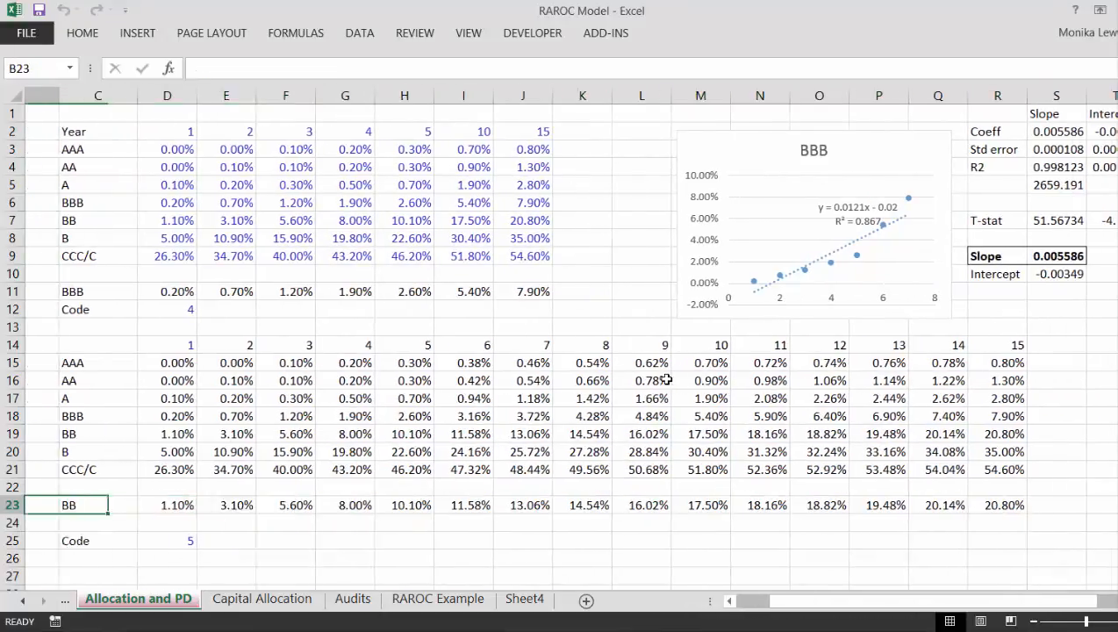
{"action": "key", "text": "Down"}
{"action": "key", "text": "Down"}
{"action": "key", "text": "Down"}
{"action": "key", "text": "Down"}
{"action": "key", "text": "Down"}
{"action": "key", "text": "Down"}
{"action": "key", "text": "Down"}
{"action": "key", "text": "Down"}
{"action": "key", "text": "Down"}
{"action": "key", "text": "Down"}
{"action": "key", "text": "Down"}
{"action": "key", "text": "Down"}
{"action": "key", "text": "Down"}
{"action": "key", "text": "Down"}
{"action": "key", "text": "Down"}
{"action": "key", "text": "Down"}
{"action": "key", "text": "Down"}
{"action": "key", "text": "Down"}
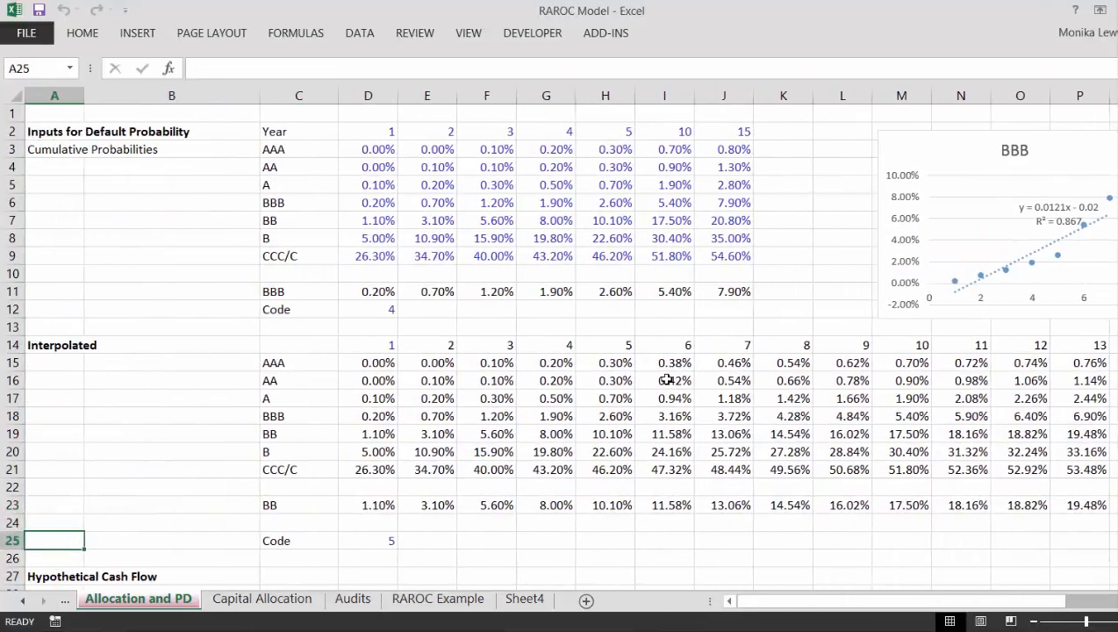
{"action": "key", "text": "Up"}
{"action": "key", "text": "Up"}
{"action": "key", "text": "Up"}
{"action": "key", "text": "Up"}
{"action": "key", "text": "Up"}
{"action": "key", "text": "Up"}
{"action": "key", "text": "Up"}
{"action": "key", "text": "Up"}
{"action": "key", "text": "Up"}
{"action": "key", "text": "Up"}
{"action": "key", "text": "Up"}
{"action": "key", "text": "Up"}
{"action": "key", "text": "Up"}
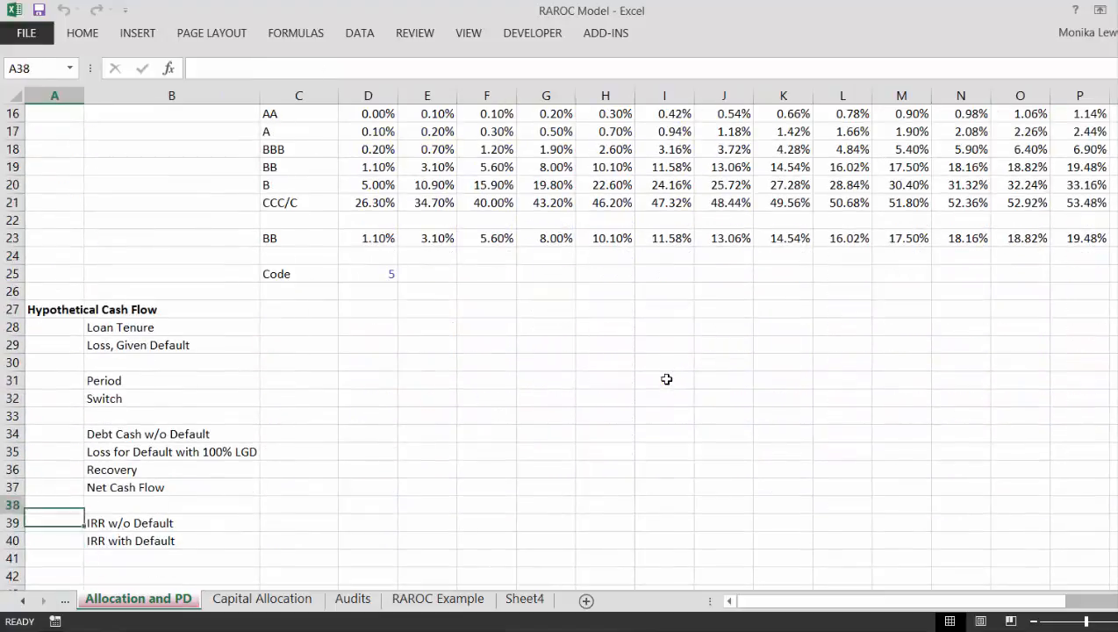
{"action": "key", "text": "Right"}
{"action": "key", "text": "Right"}
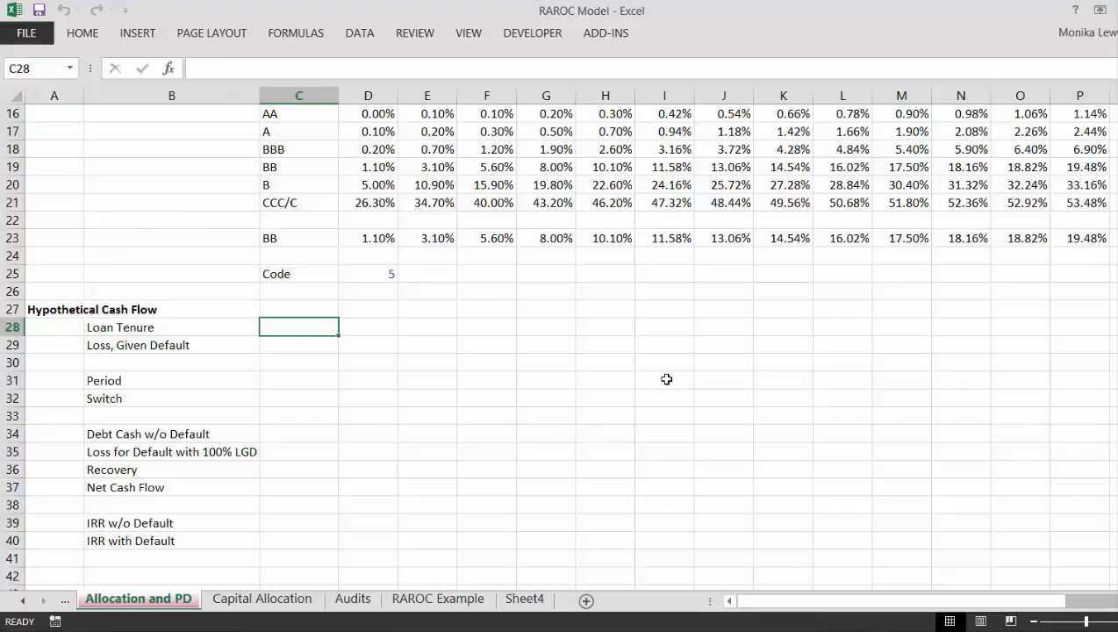
{"action": "key", "text": "Up"}
{"action": "key", "text": "Up"}
{"action": "key", "text": "Up"}
{"action": "key", "text": "Up"}
{"action": "key", "text": "Up"}
{"action": "key", "text": "Up"}
{"action": "key", "text": "Up"}
{"action": "key", "text": "Up"}
{"action": "key", "text": "Up"}
{"action": "key", "text": "Up"}
{"action": "key", "text": "Up"}
{"action": "key", "text": "Up"}
{"action": "key", "text": "Up"}
{"action": "key", "text": "Up"}
{"action": "key", "text": "Up"}
{"action": "key", "text": "Up"}
{"action": "key", "text": "Up"}
{"action": "key", "text": "Up"}
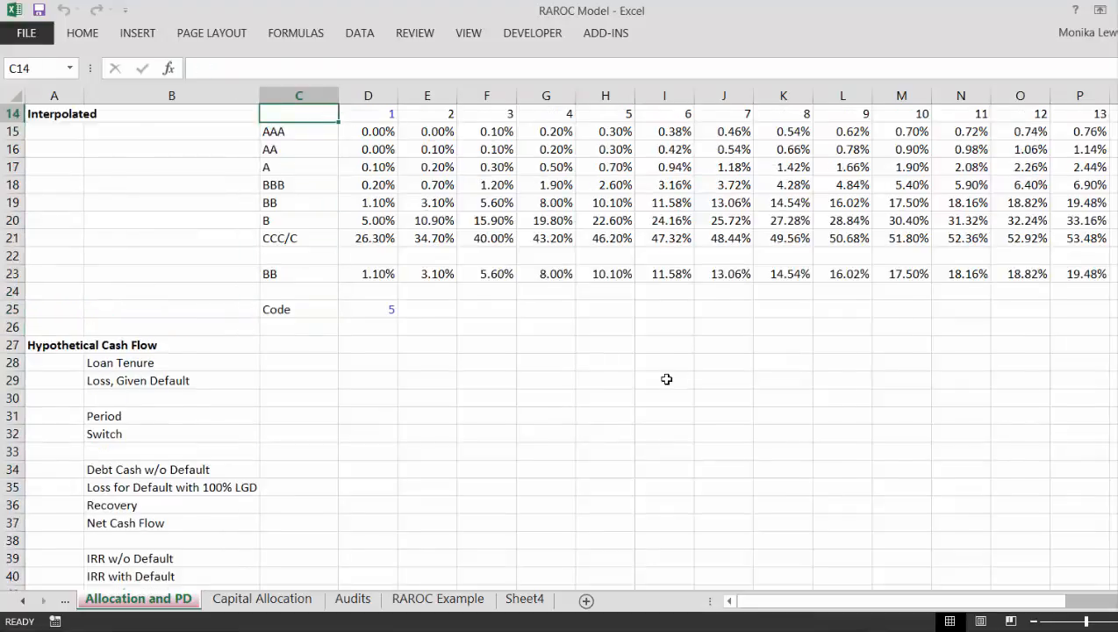
Step: Set the Loan Tenure in C28 to 6 and the Loss, Given Default in C29 to 100%
{"action": "key", "text": "Down"}
{"action": "key", "text": "Down"}
{"action": "key", "text": "Down"}
{"action": "key", "text": "Down"}
{"action": "key", "text": "Down"}
{"action": "key", "text": "Down"}
{"action": "key", "text": "Down"}
{"action": "key", "text": "Down"}
{"action": "key", "text": "Down"}
{"action": "key", "text": "Down"}
{"action": "key", "text": "Down"}
{"action": "key", "text": "Down"}
{"action": "key", "text": "Down"}
{"action": "key", "text": "Down"}
{"action": "key", "text": "Down"}
{"action": "key", "text": "Down"}
{"action": "key", "text": "Down"}
{"action": "key", "text": "Down"}
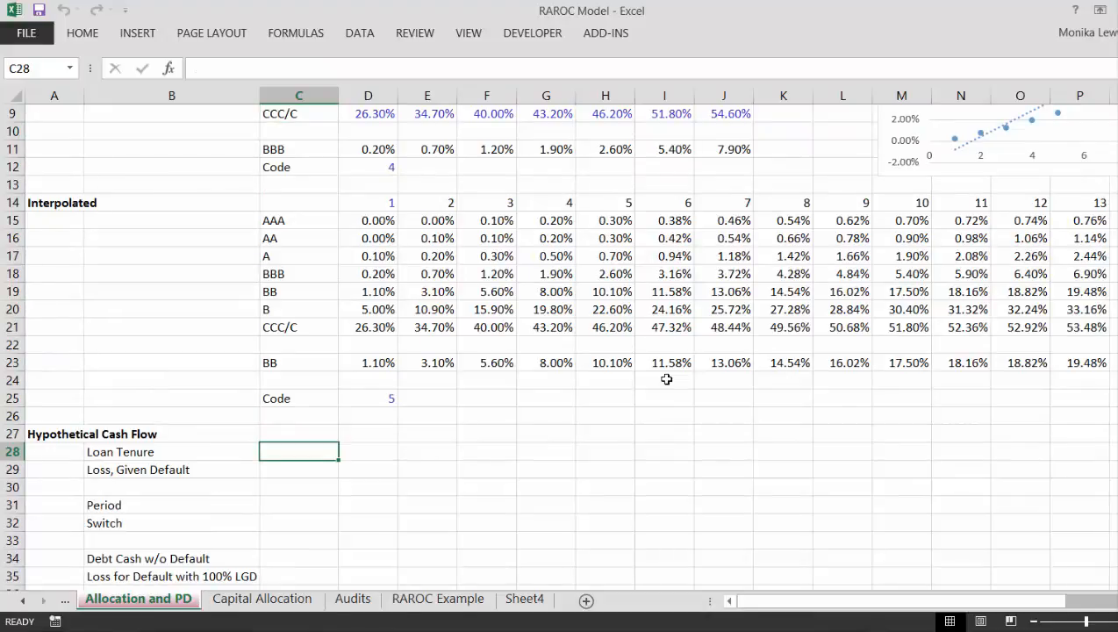
{"action": "type", "text": "6"}
{"action": "key", "text": "Return"}
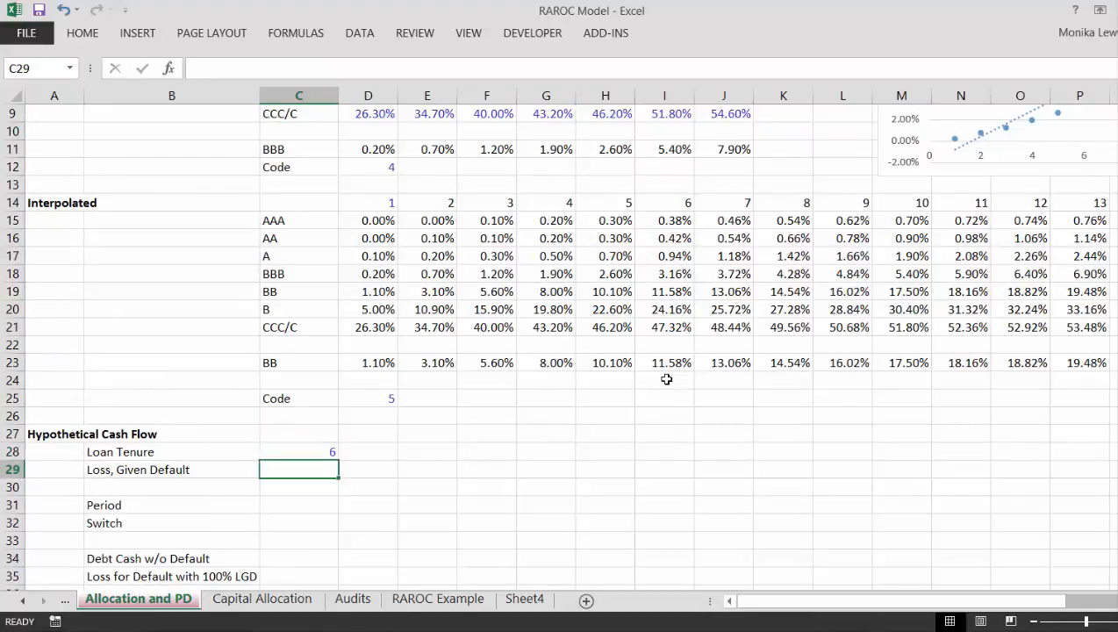
{"action": "type", "text": "100%"}
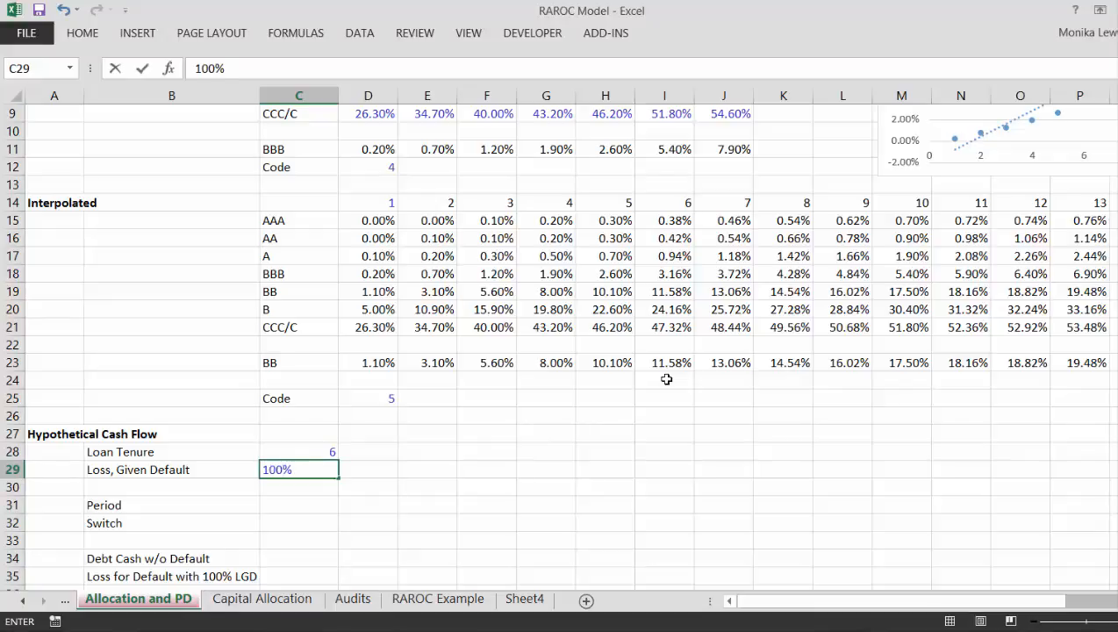
{"action": "key", "text": "Return"}
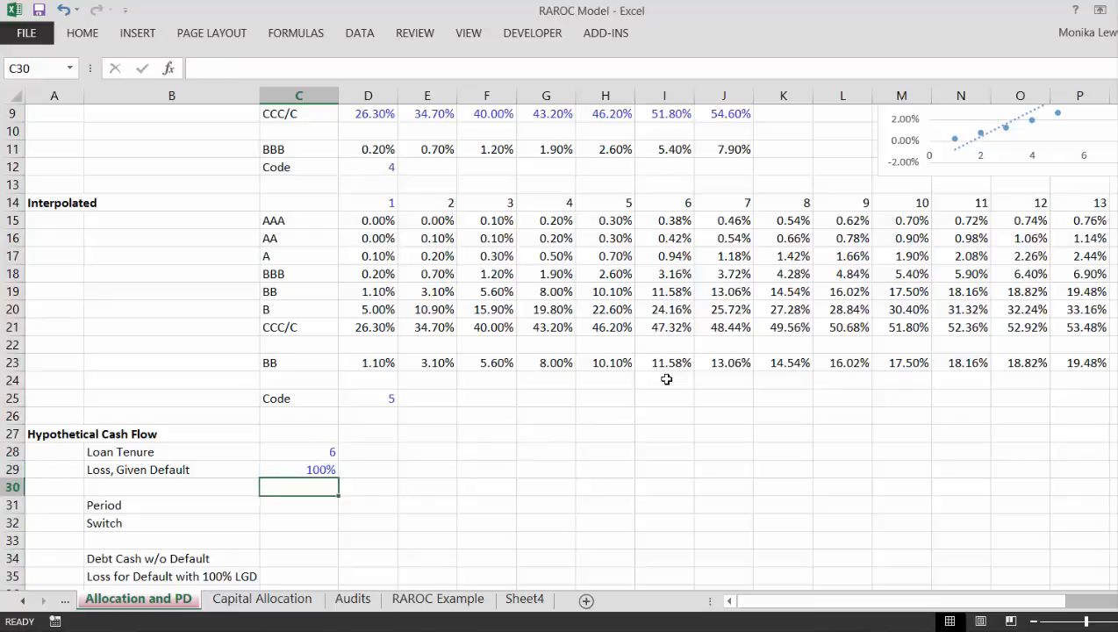
Step: Examine the default probabilities selected by code in row 23, starting from year 1
{"action": "key", "text": "Up"}
{"action": "key", "text": "Up"}
{"action": "key", "text": "Up"}
{"action": "key", "text": "Up"}
{"action": "key", "text": "Up"}
{"action": "key", "text": "Up"}
{"action": "key", "text": "Up"}
{"action": "key", "text": "Right"}
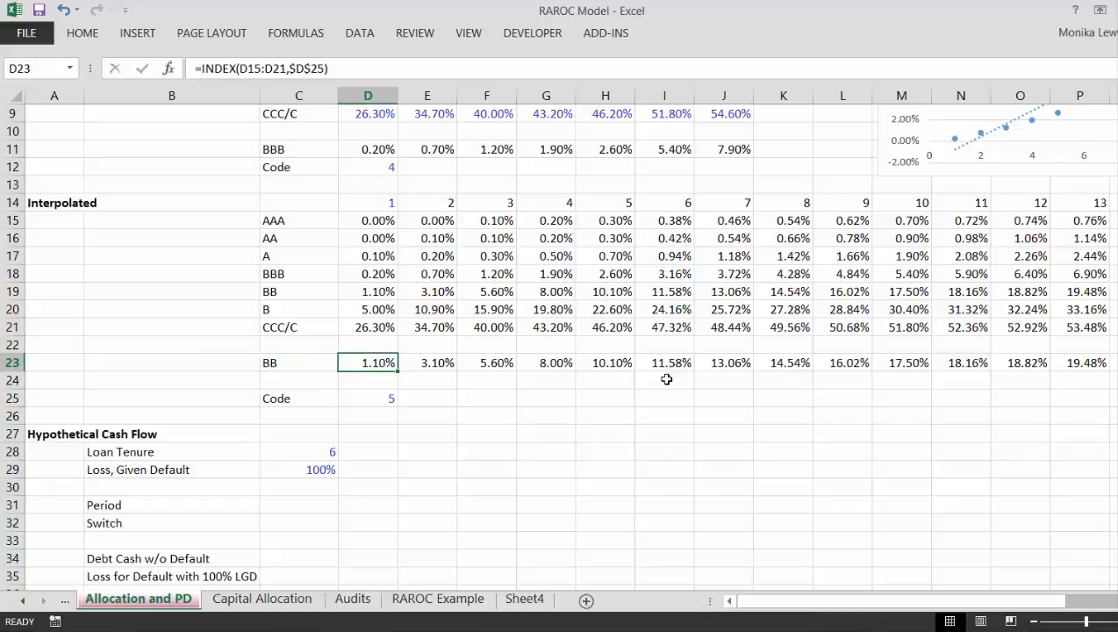
{"action": "key", "text": "Right"}
{"action": "key", "text": "Right"}
{"action": "key", "text": "Left"}
{"action": "key", "text": "Left"}
Step: Enter 0 as the starting period in C31 of the Hypothetical Cash Flow section
{"action": "key", "text": "Down"}
{"action": "key", "text": "Down"}
{"action": "key", "text": "Down"}
{"action": "key", "text": "Down"}
{"action": "key", "text": "Down"}
{"action": "key", "text": "Down"}
{"action": "key", "text": "Down"}
{"action": "key", "text": "Down"}
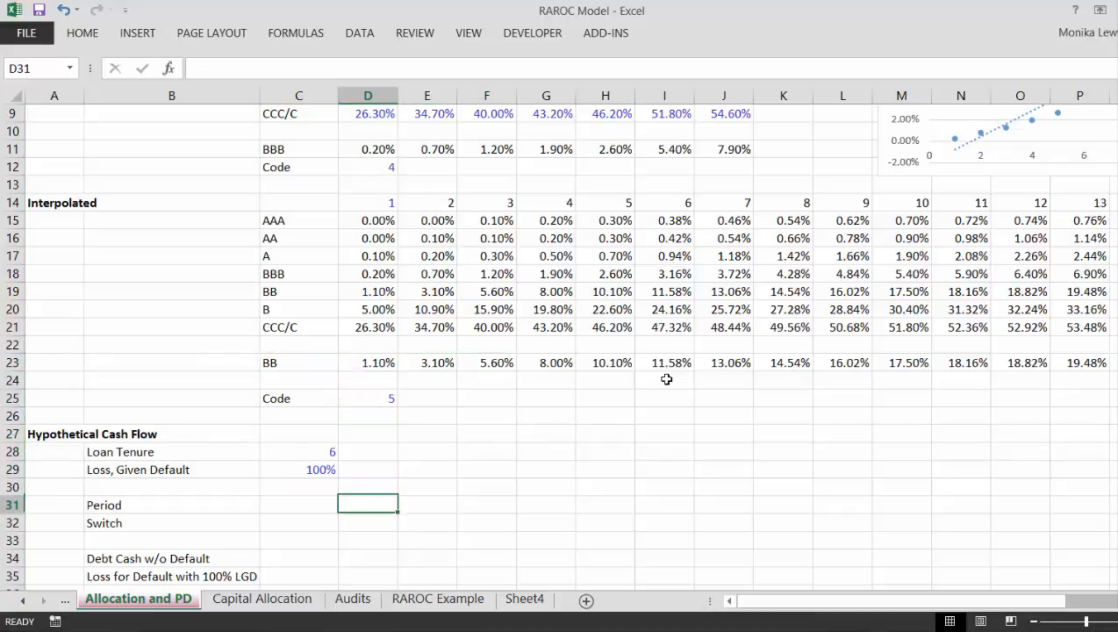
{"action": "key", "text": "Left"}
{"action": "type", "text": "0"}
{"action": "key", "text": "ctrl+Return"}
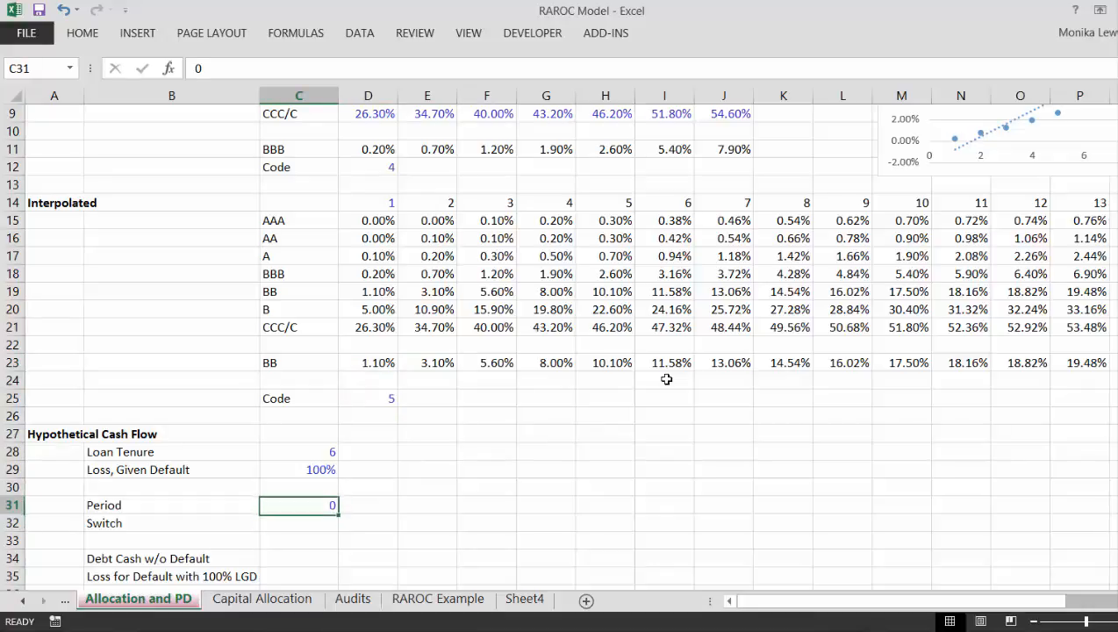
Step: Enter =C31+1 in D31 and fill it across the Period row
{"action": "key", "text": "Right"}
{"action": "type", "text": "="}
{"action": "key", "text": "Left"}
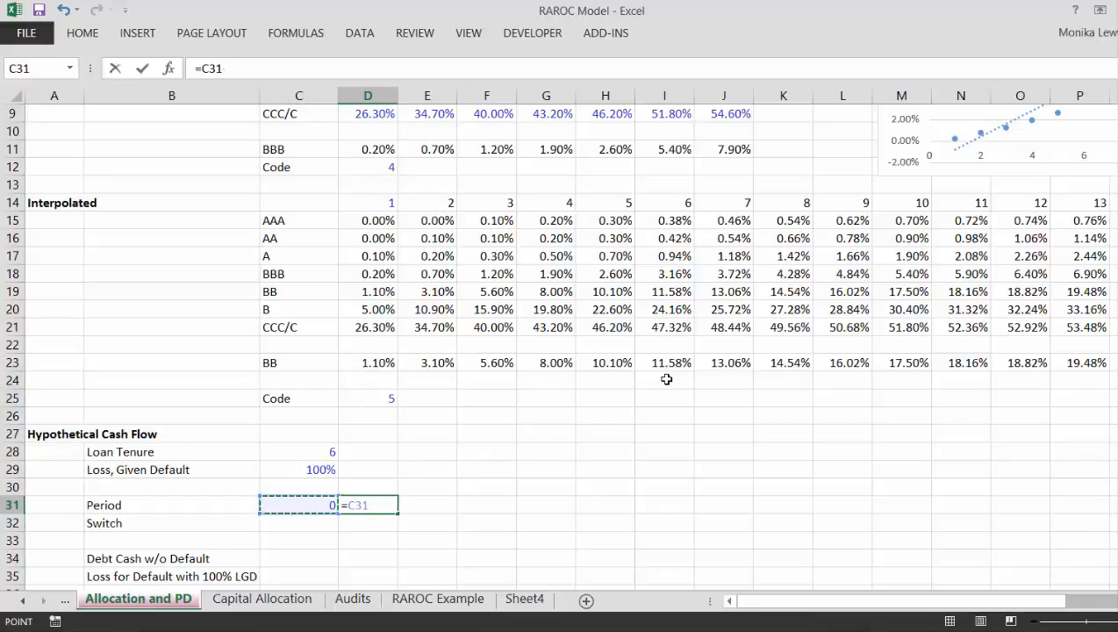
{"action": "type", "text": "+1"}
{"action": "key", "text": "ctrl+Return"}
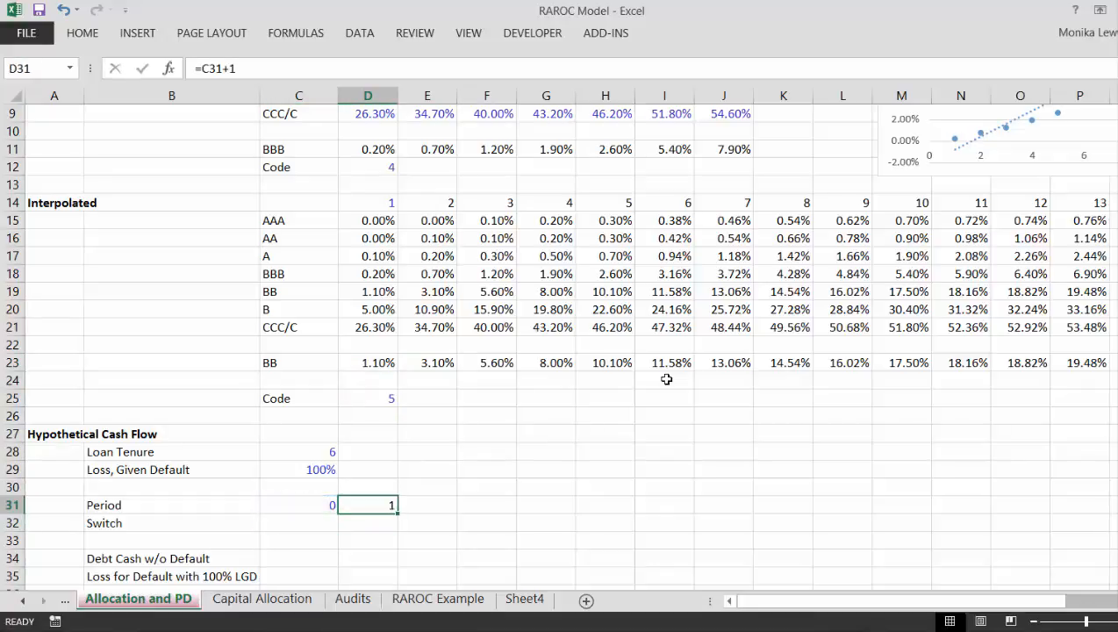
{"action": "key", "text": "ctrl+shift+r"}
Step: Enter the Switch formula =D31<=$C$28 in D32 to compare the period with the loan tenure
{"action": "key", "text": "Down"}
{"action": "key", "text": "Left"}
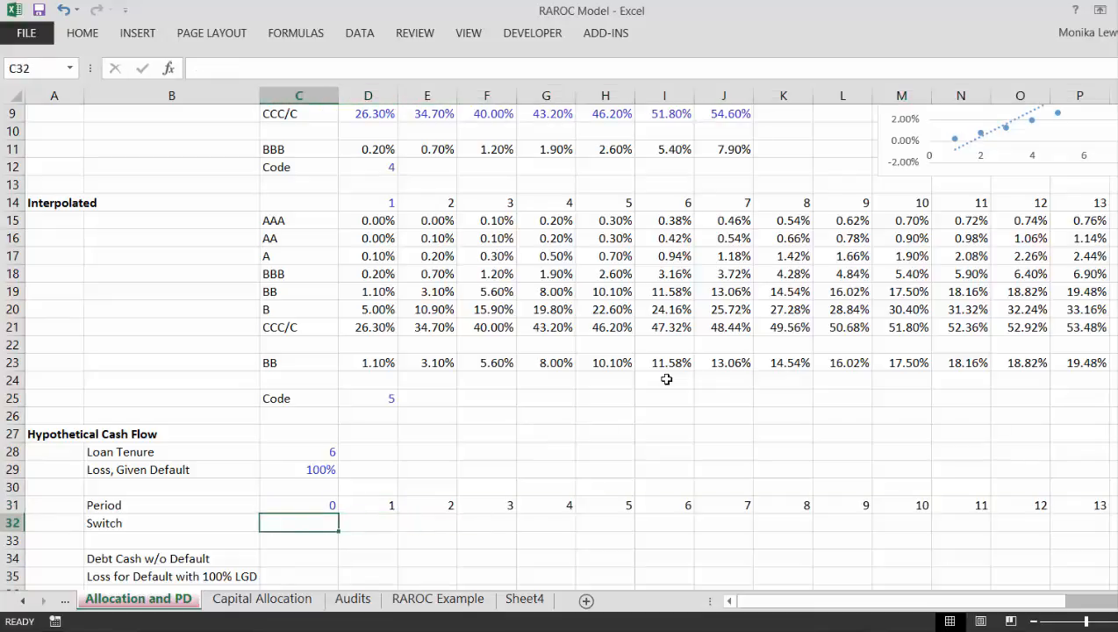
{"action": "key", "text": "Right"}
{"action": "type", "text": "="}
{"action": "key", "text": "Up"}
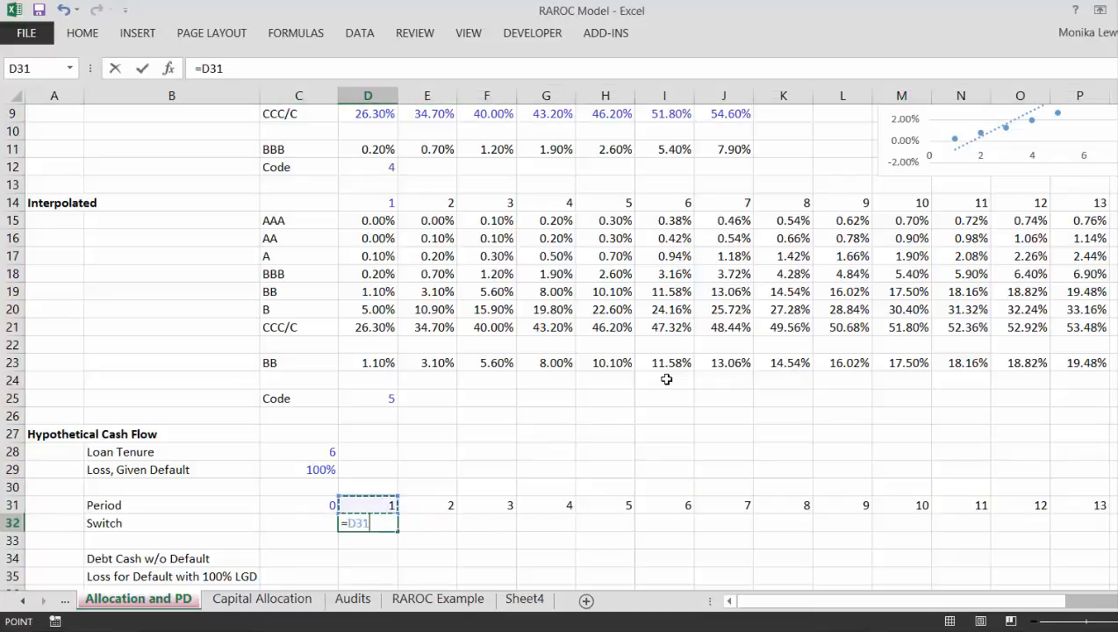
{"action": "type", "text": "<="}
{"action": "key", "text": "Up"}
{"action": "key", "text": "Up"}
{"action": "key", "text": "Up"}
{"action": "key", "text": "Up"}
{"action": "key", "text": "Left"}
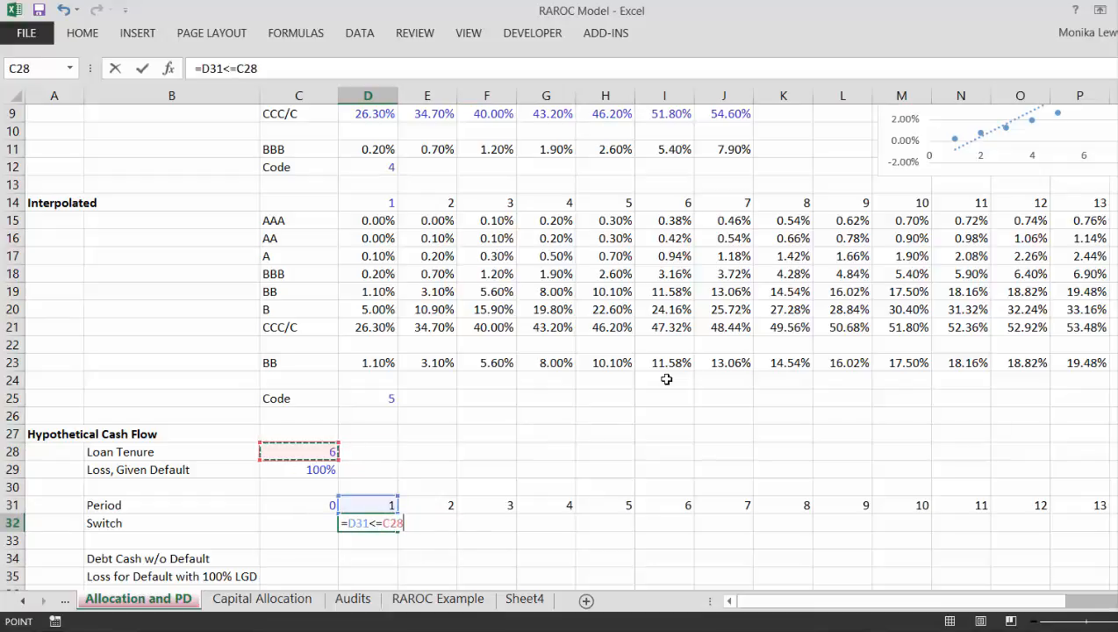
{"action": "key", "text": "F4"}
{"action": "key", "text": "ctrl+Return"}
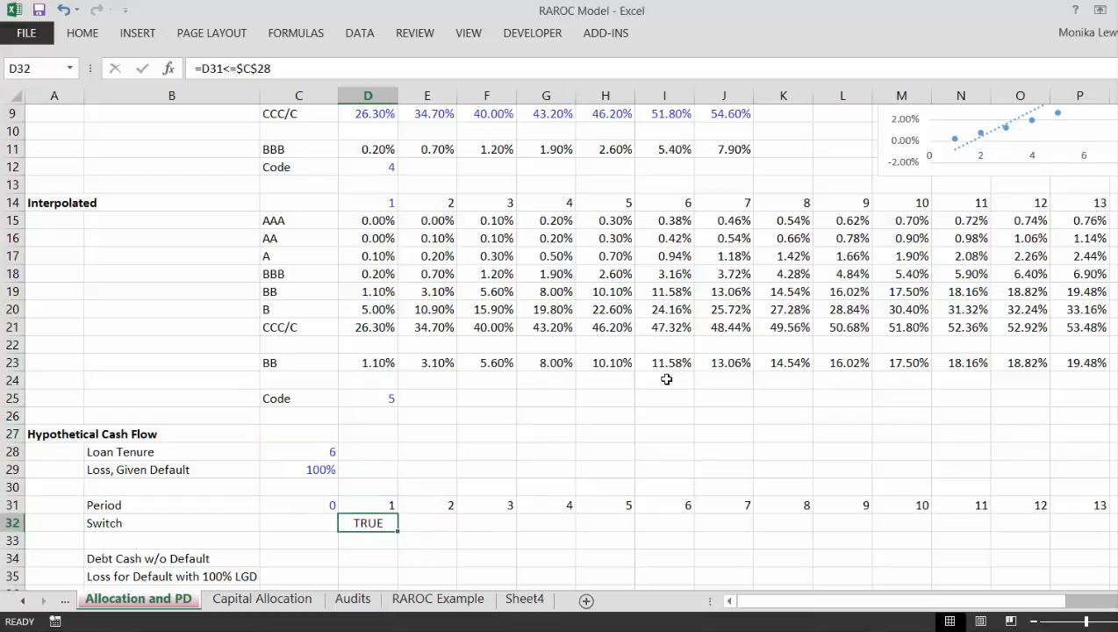
Step: Fill the Switch formula from D32 across all remaining periods
{"action": "key", "text": "ctrl+shift+Right"}
{"action": "key", "text": "ctrl+r"}
{"action": "key", "text": "Down"}
{"action": "key", "text": "Down"}
{"action": "key", "text": "Down"}
{"action": "key", "text": "Down"}
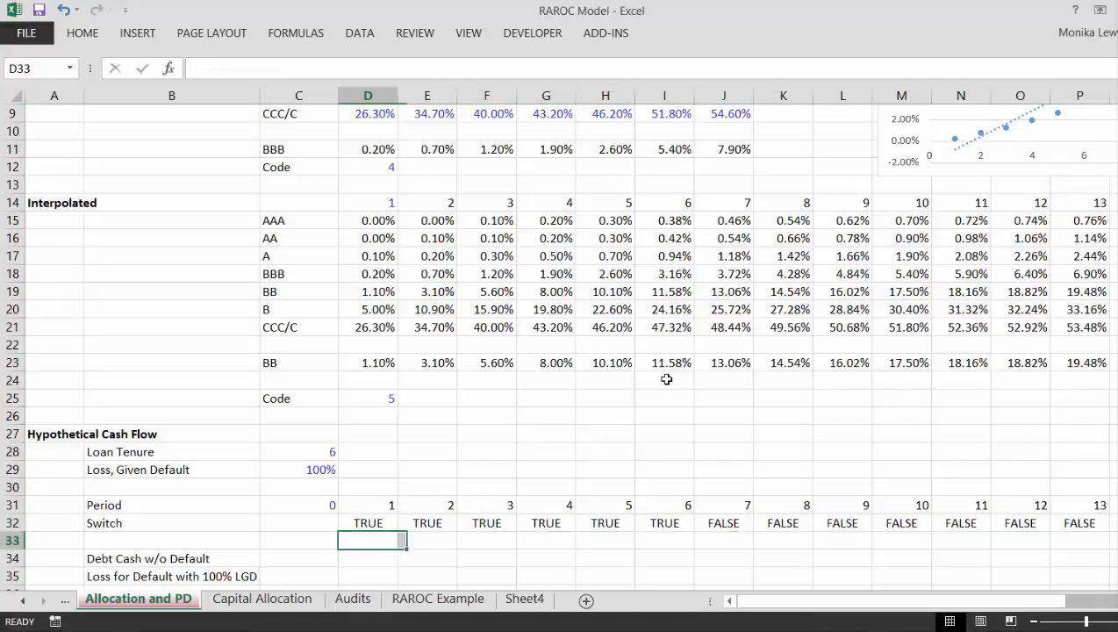
Step: Enter -450 as the period 0 Debt Cash w/o Default amount in C34
{"action": "key", "text": "Up"}
{"action": "key", "text": "Up"}
{"action": "key", "text": "Left"}
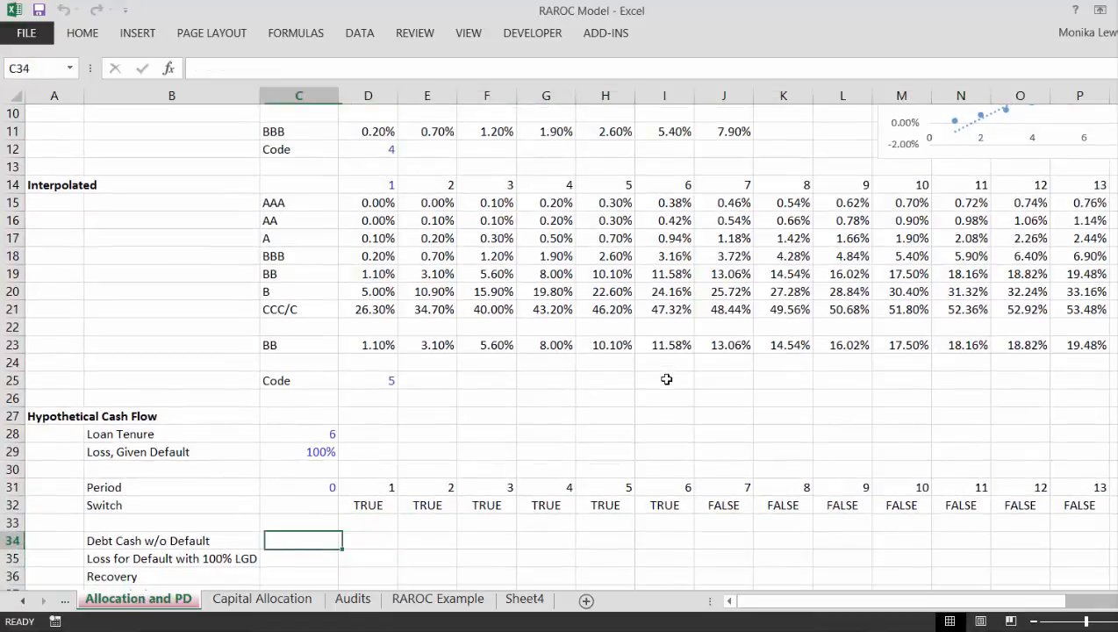
{"action": "key", "text": "Left"}
{"action": "key", "text": "Right"}
{"action": "type", "text": "-450"}
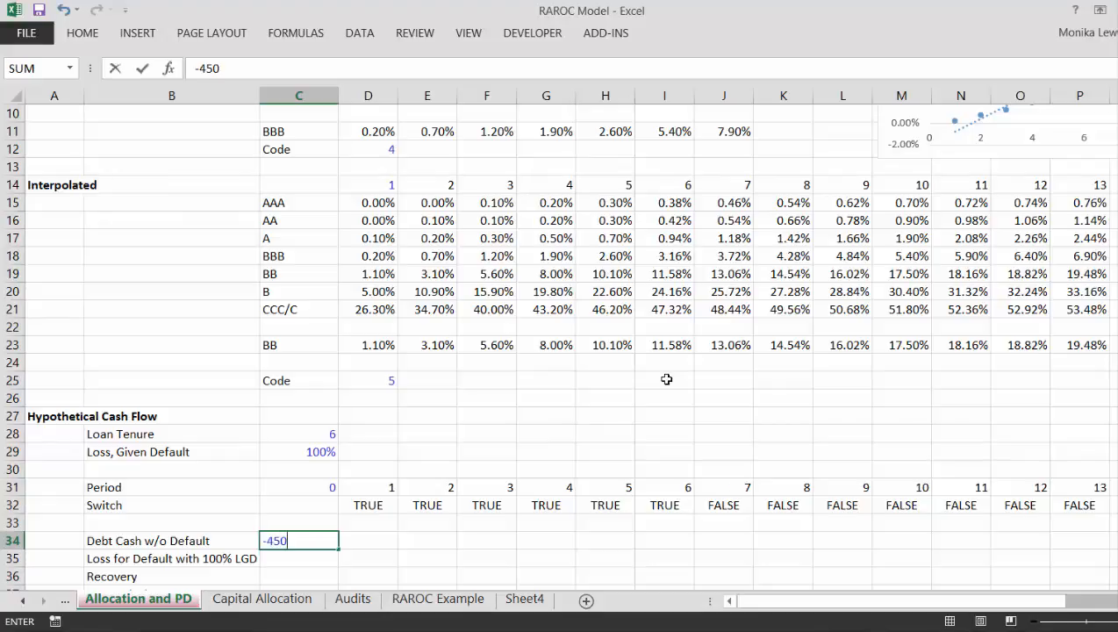
{"action": "key", "text": "Return"}
Step: Enter 100 as the period 1 Debt Cash w/o Default amount in D34
{"action": "key", "text": "Up"}
{"action": "key", "text": "Right"}
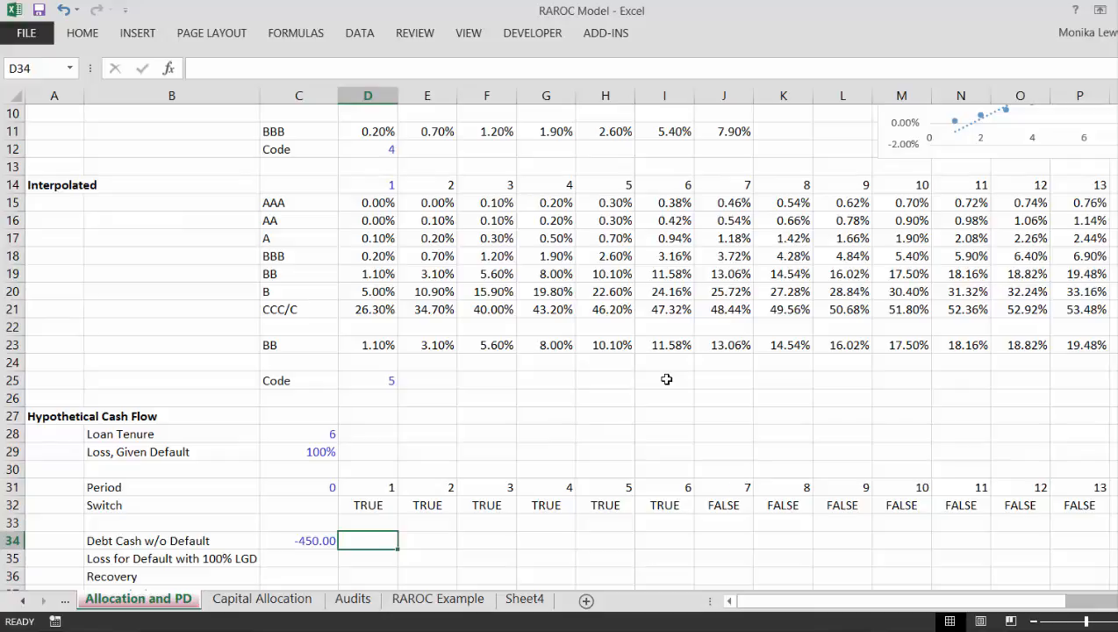
{"action": "type", "text": "100"}
{"action": "key", "text": "Return"}
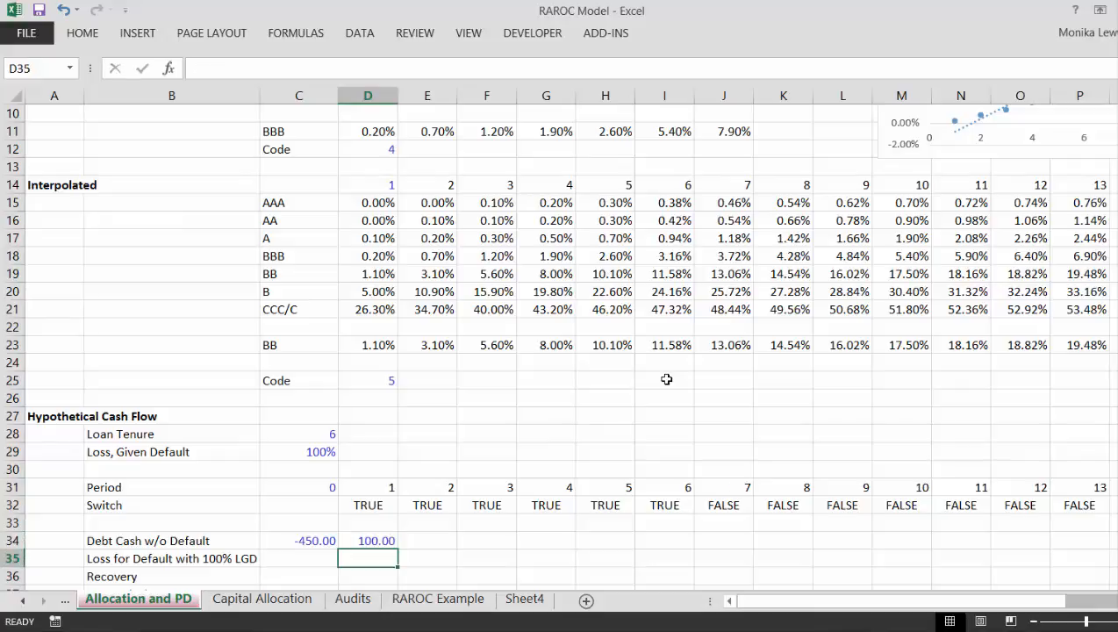
{"action": "key", "text": "Right"}
{"action": "key", "text": "Up"}
{"action": "type", "text": "="}
{"action": "key", "text": "Left"}
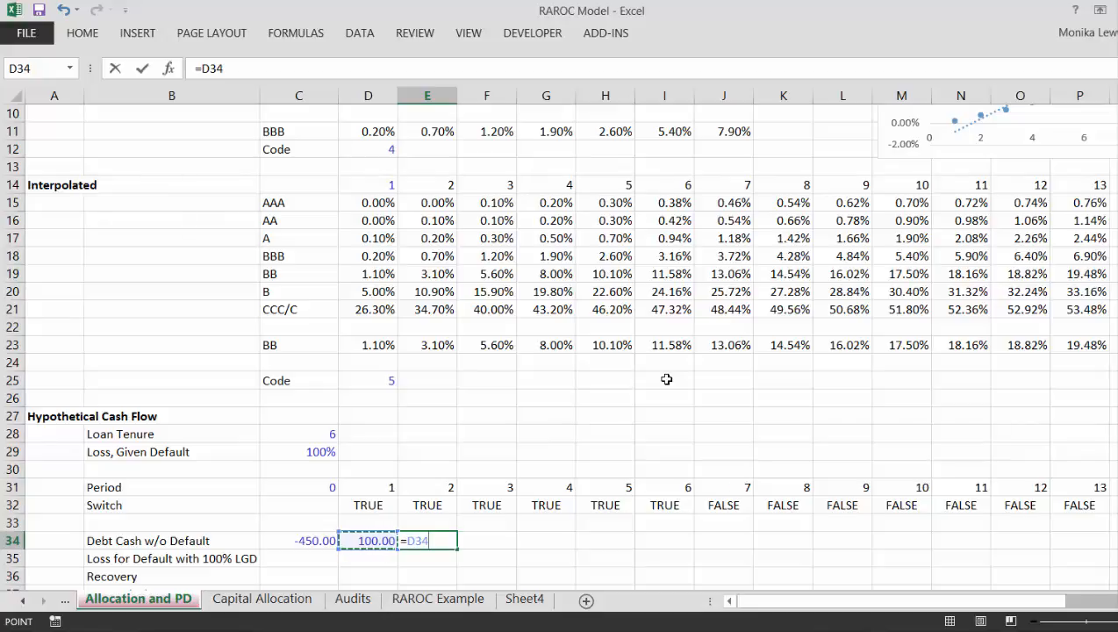
{"action": "type", "text": "*"}
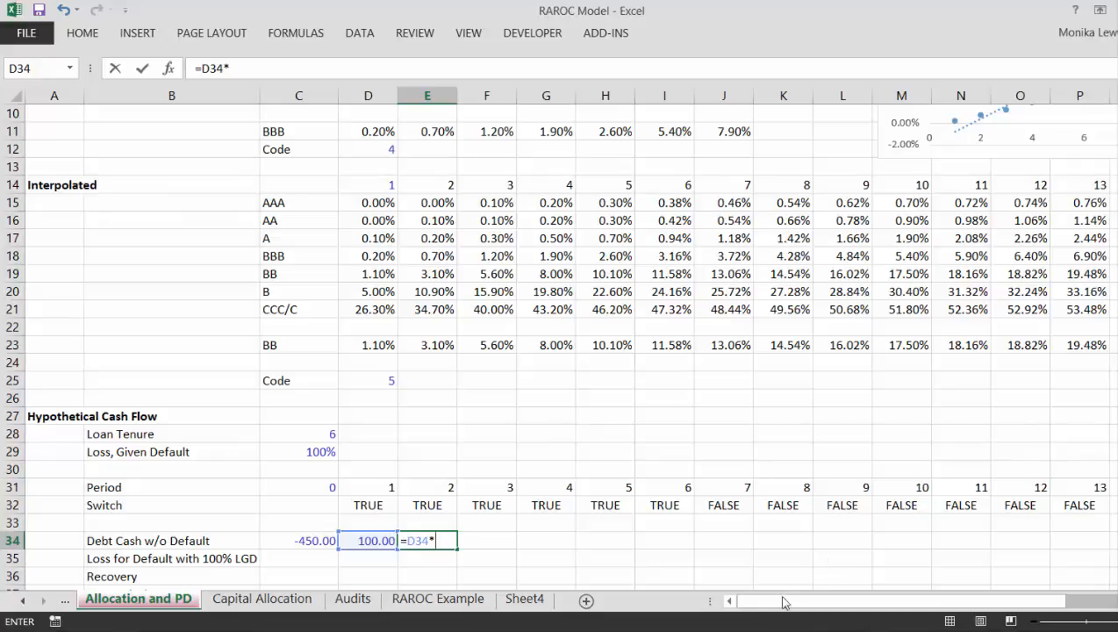
{"action": "left_click", "coordinate": [741, 631]}
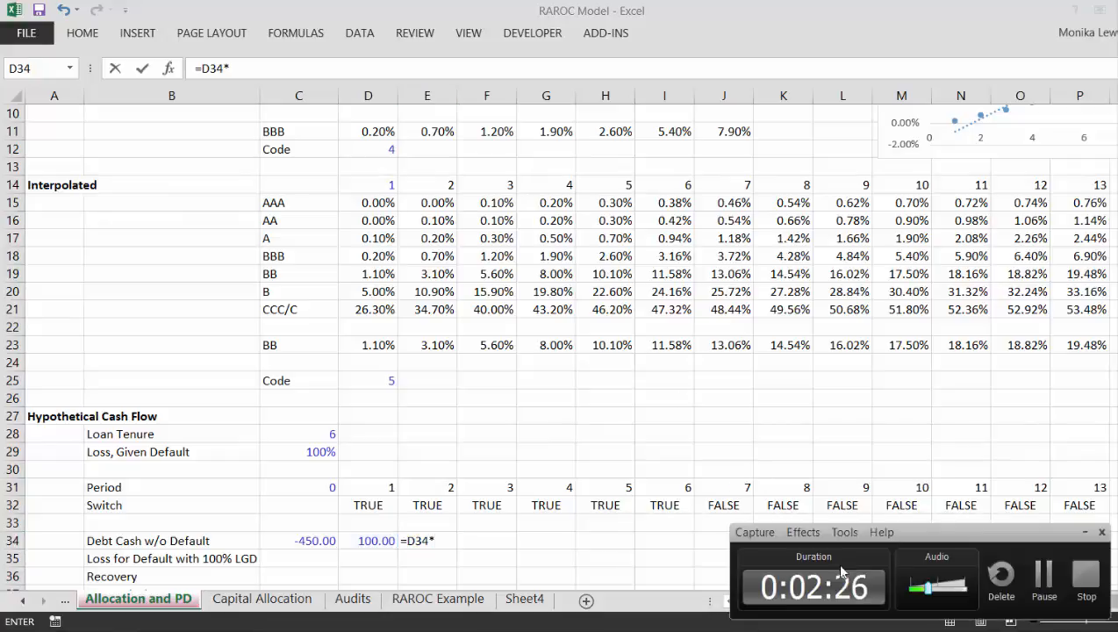
{"action": "left_click", "coordinate": [1039, 576]}
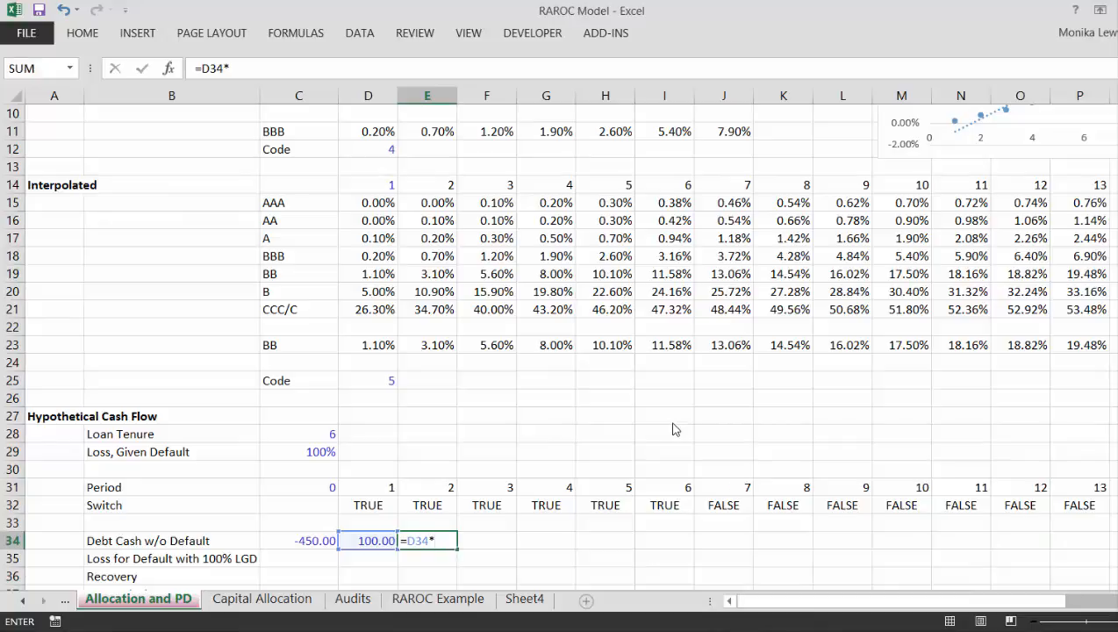
{"action": "key", "text": "Escape"}
Step: Enter the period 2 Debt Cash w/o Default formula =D34*E32 in E34, multiplying the prior payment by the switch
{"action": "key", "text": "Left"}
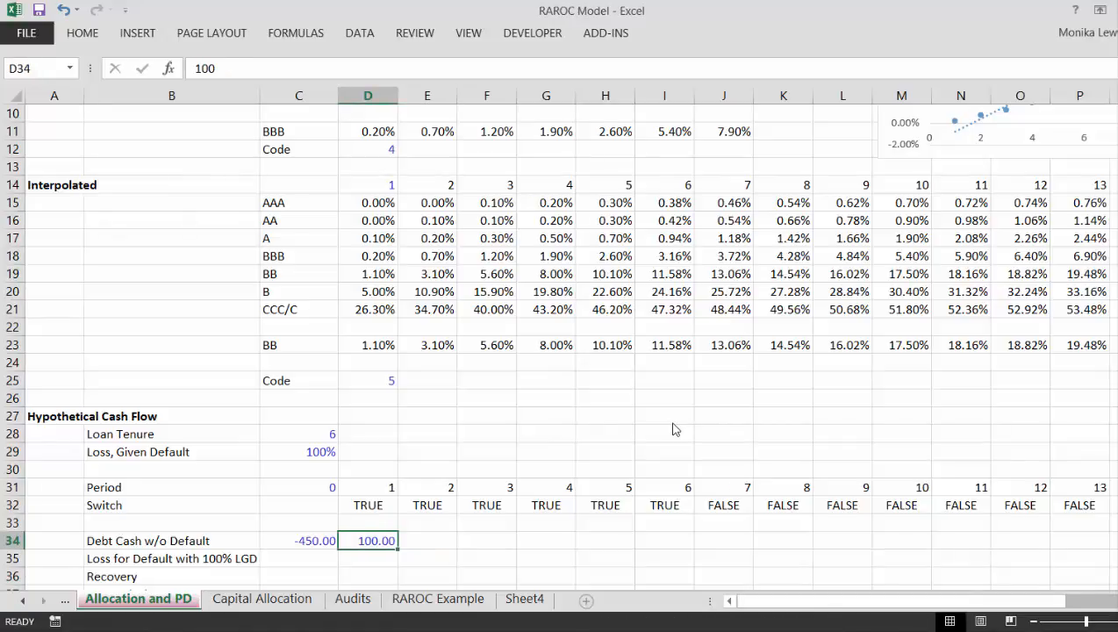
{"action": "key", "text": "Right"}
{"action": "key", "text": "Right"}
{"action": "key", "text": "Left"}
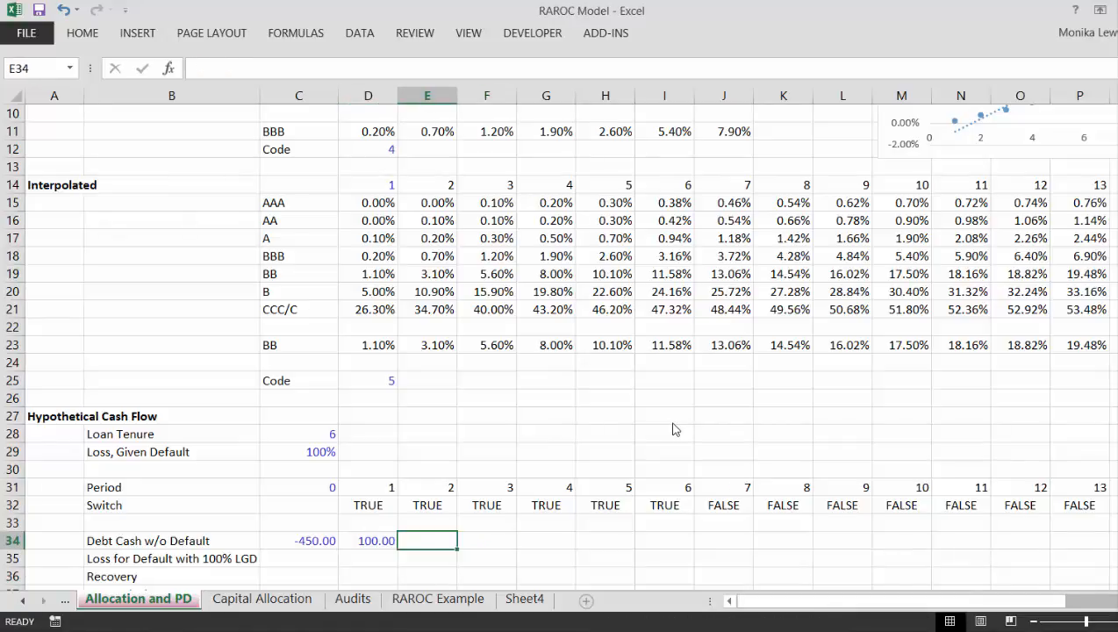
{"action": "type", "text": "="}
{"action": "key", "text": "Left"}
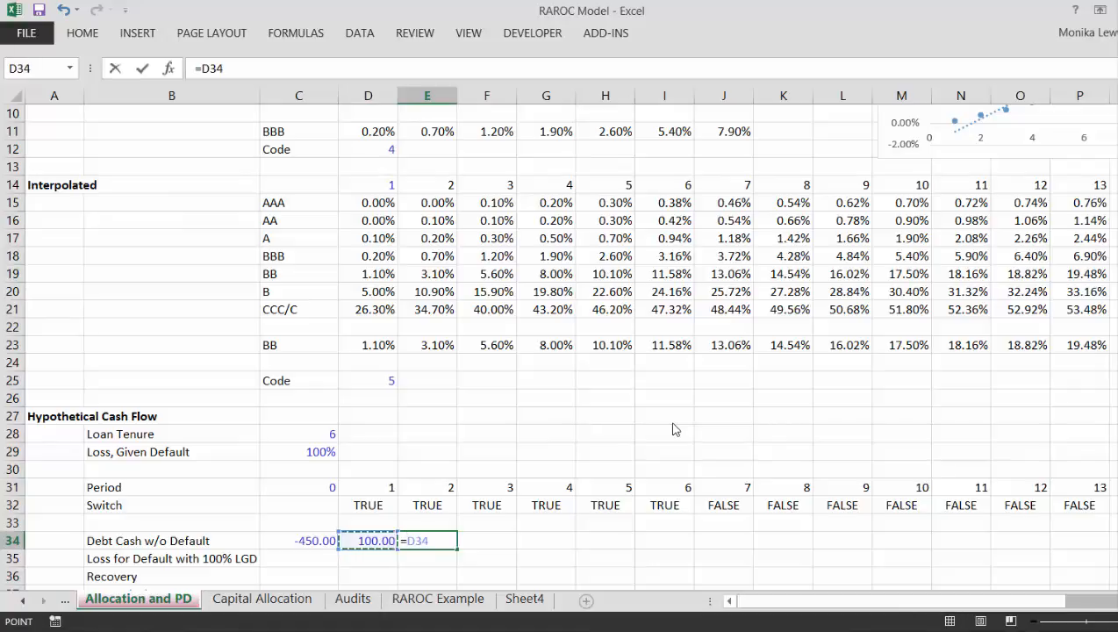
{"action": "type", "text": "*"}
{"action": "key", "text": "Up"}
{"action": "key", "text": "Up"}
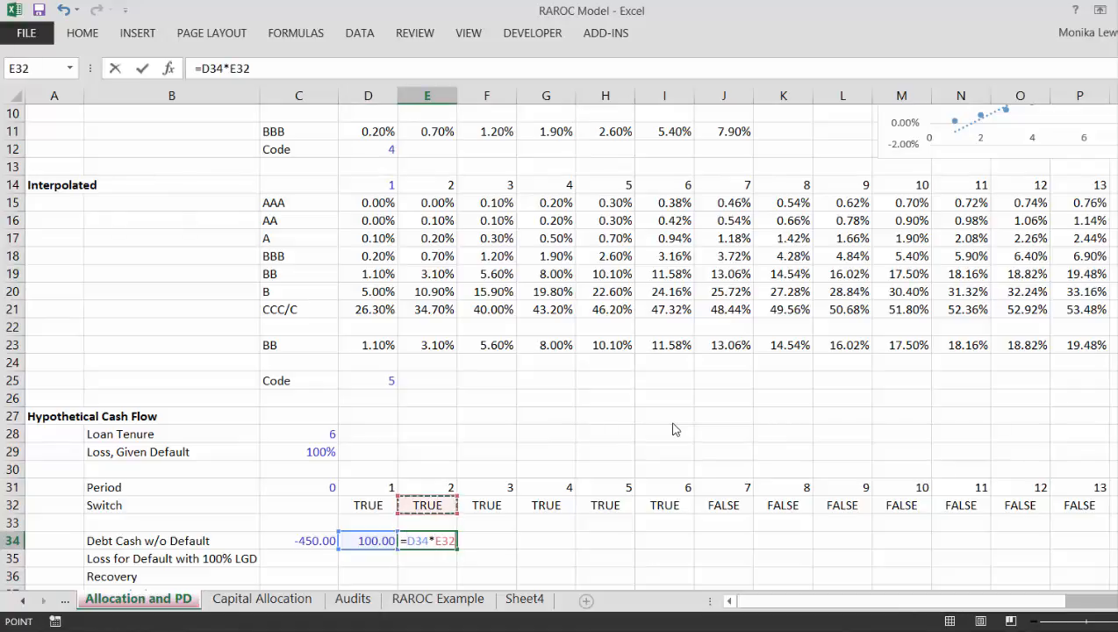
{"action": "key", "text": "Return"}
{"action": "key", "text": "Up"}
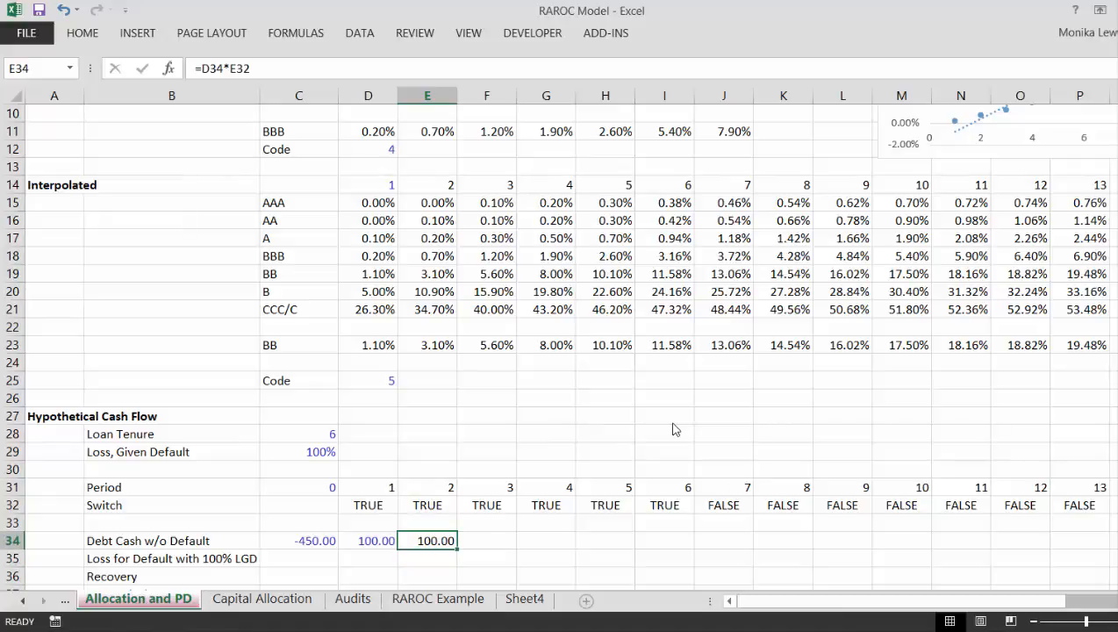
Step: Fill the Debt Cash w/o Default formula from E34 across all remaining periods
{"action": "key", "text": "ctrl+shift+Right"}
{"action": "key", "text": "ctrl+r"}
{"action": "key", "text": "Left"}
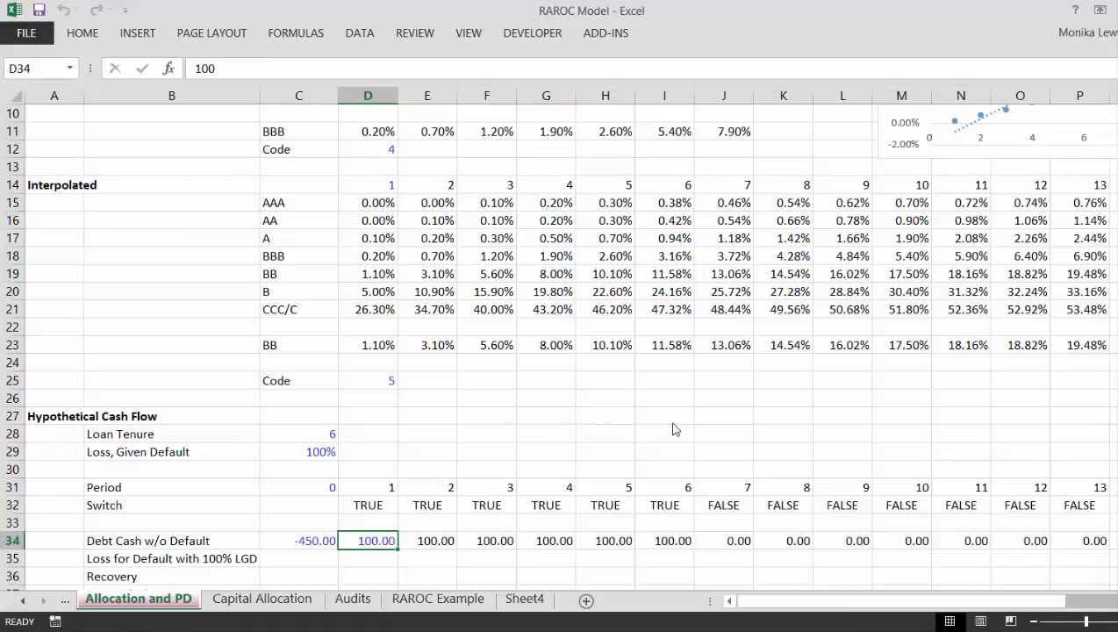
Step: Calculate the IRR w/o Default in C39 with =IRR(34:34), using the whole Debt Cash w/o Default row
{"action": "key", "text": "Down"}
{"action": "key", "text": "Left"}
{"action": "key", "text": "Left"}
{"action": "key", "text": "Down"}
{"action": "key", "text": "Down"}
{"action": "key", "text": "Down"}
{"action": "key", "text": "Down"}
{"action": "key", "text": "Down"}
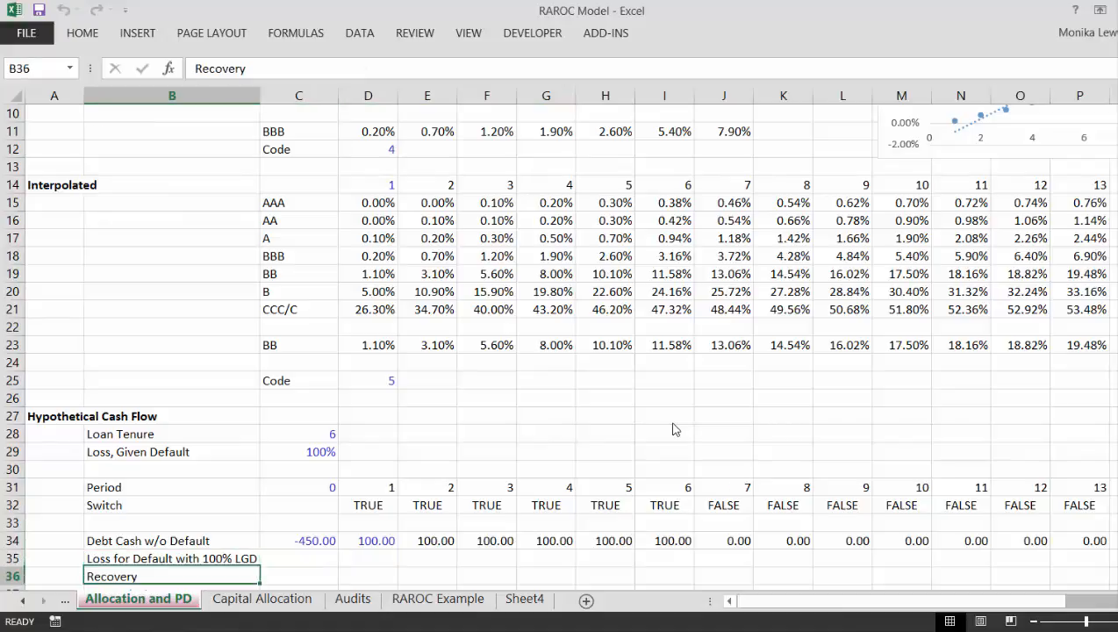
{"action": "key", "text": "Up"}
{"action": "key", "text": "Up"}
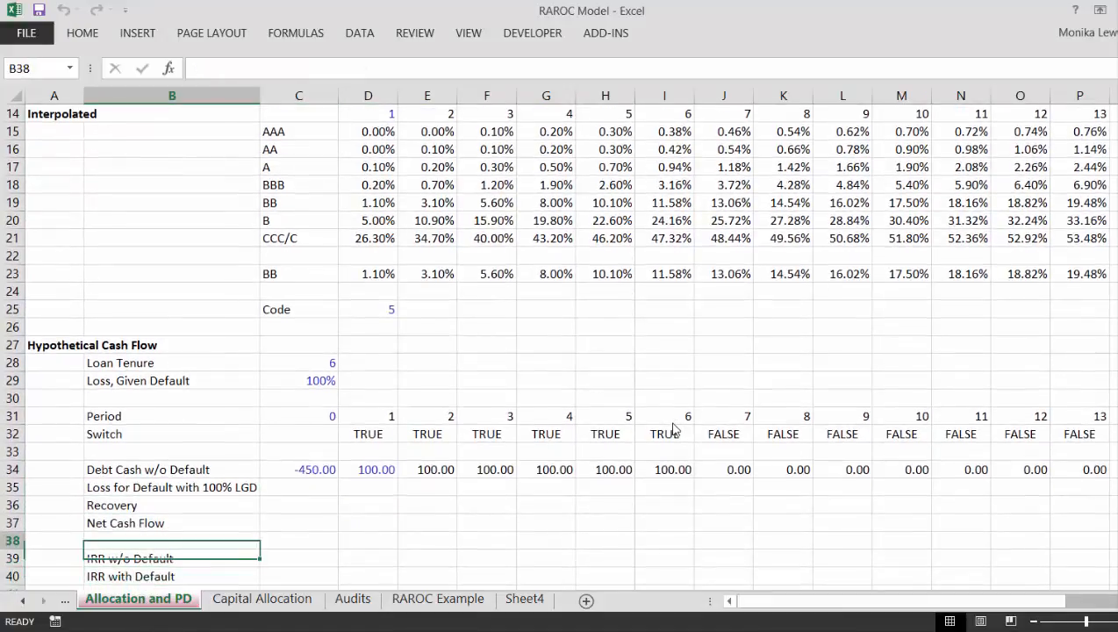
{"action": "key", "text": "Down"}
{"action": "key", "text": "Right"}
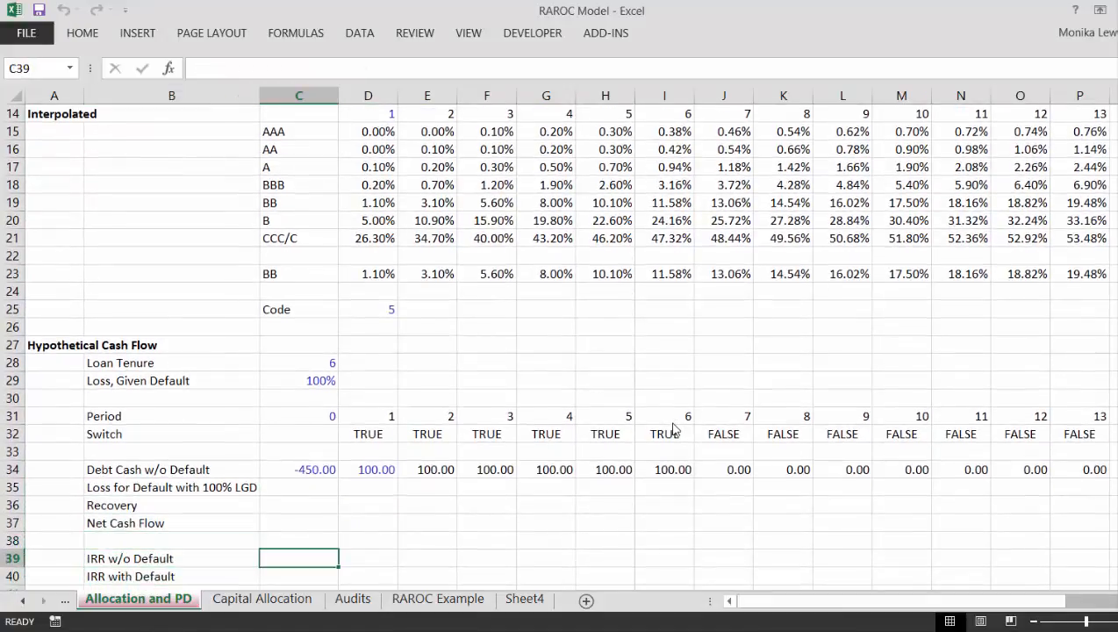
{"action": "type", "text": "=irr"}
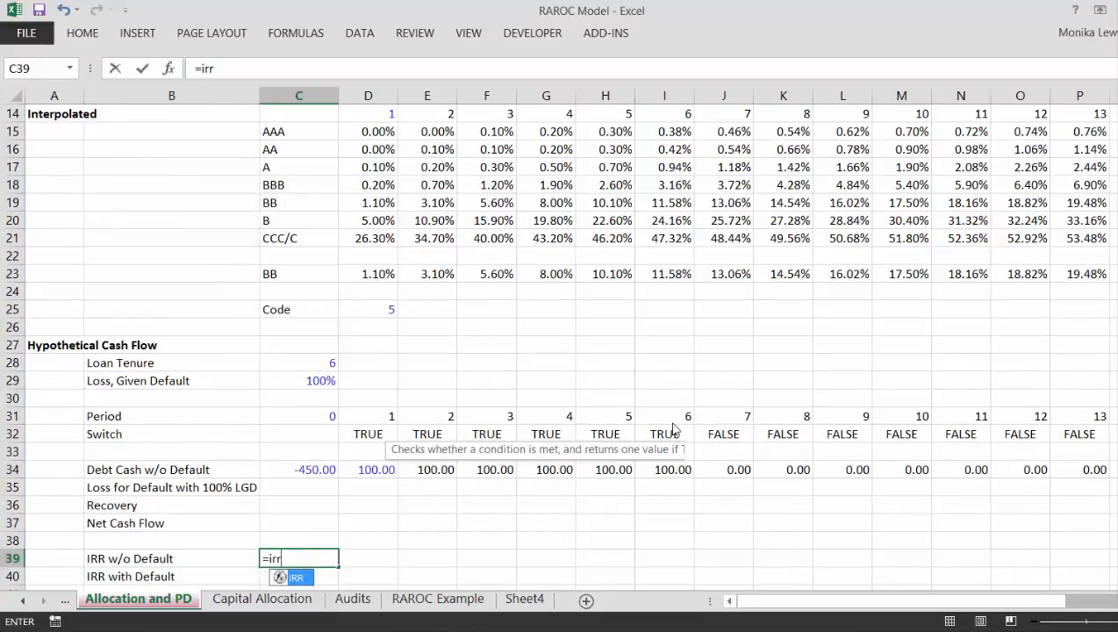
{"action": "type", "text": "("}
{"action": "key", "text": "Up"}
{"action": "key", "text": "Up"}
{"action": "key", "text": "Up"}
{"action": "key", "text": "Up"}
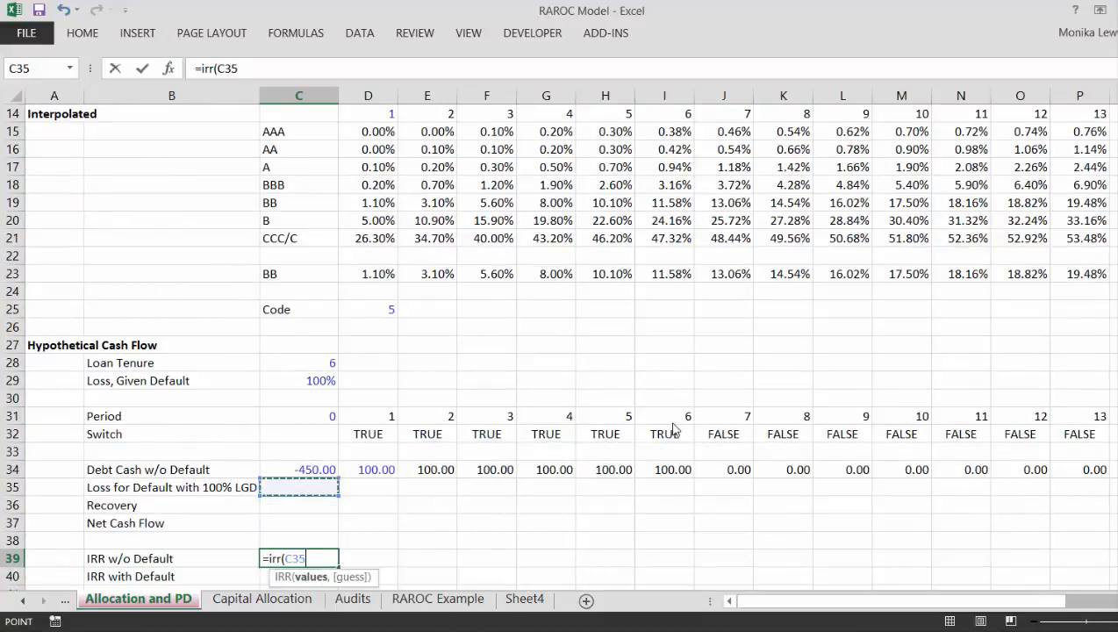
{"action": "key", "text": "Up"}
{"action": "key", "text": "shift+space"}
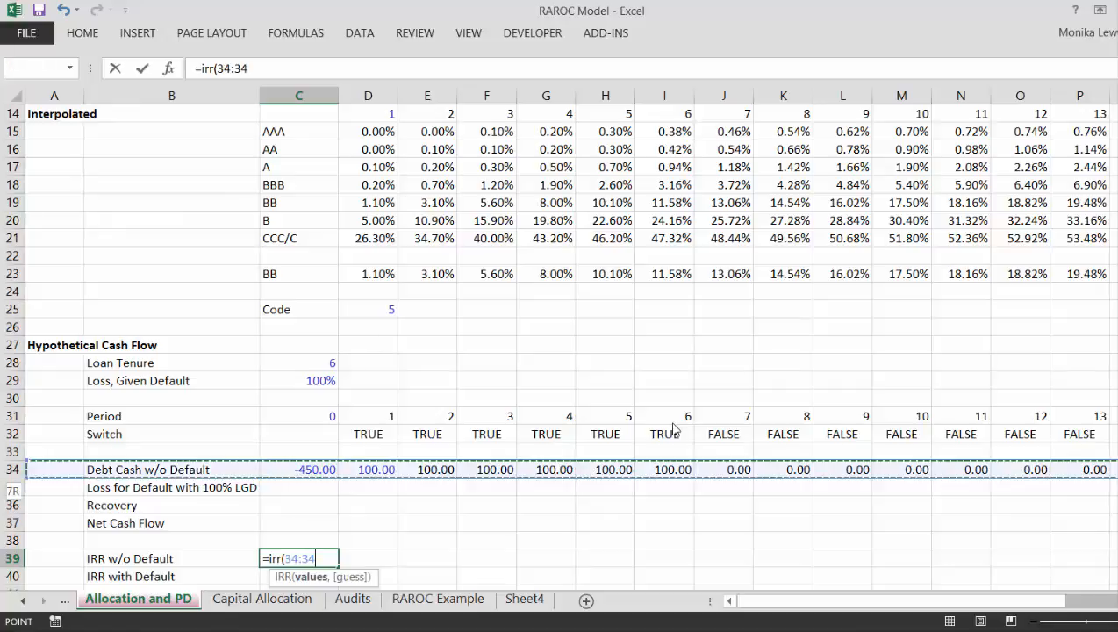
{"action": "key", "text": "Return"}
Step: Change the period 0 Debt Cash w/o Default amount in C34 to -500
{"action": "key", "text": "Down"}
{"action": "key", "text": "Down"}
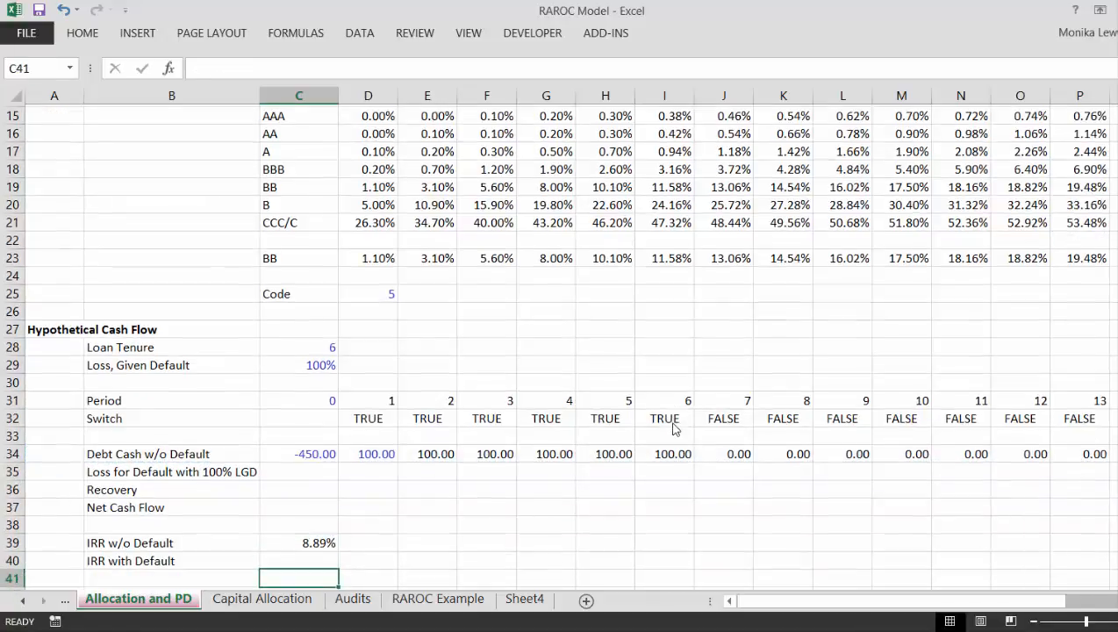
{"action": "key", "text": "Up"}
{"action": "key", "text": "Up"}
{"action": "key", "text": "Up"}
{"action": "key", "text": "Up"}
{"action": "key", "text": "Up"}
{"action": "key", "text": "Up"}
{"action": "key", "text": "Up"}
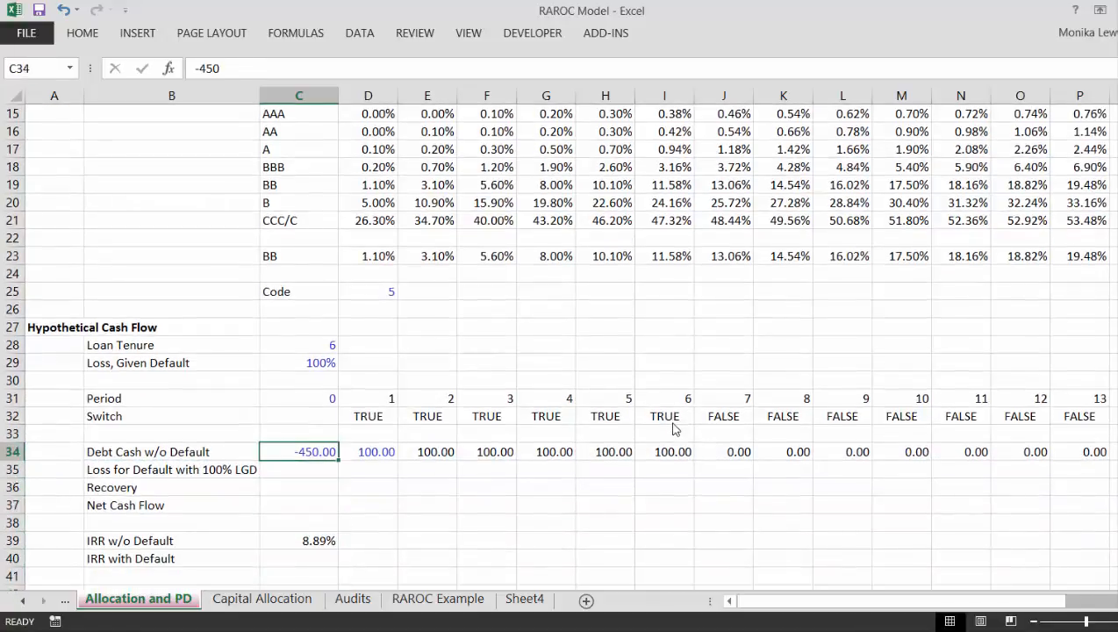
{"action": "key", "text": "F2"}
{"action": "key", "text": "BackSpace"}
{"action": "key", "text": "BackSpace"}
{"action": "key", "text": "BackSpace"}
{"action": "type", "text": "500"}
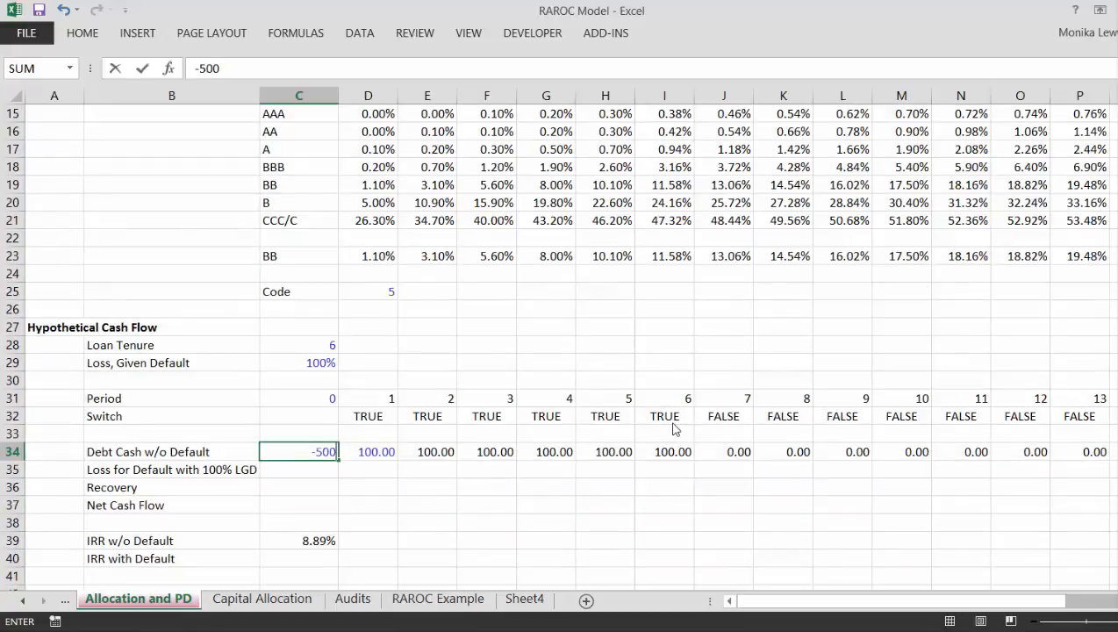
{"action": "key", "text": "Return"}
{"action": "key", "text": "Down"}
{"action": "key", "text": "Down"}
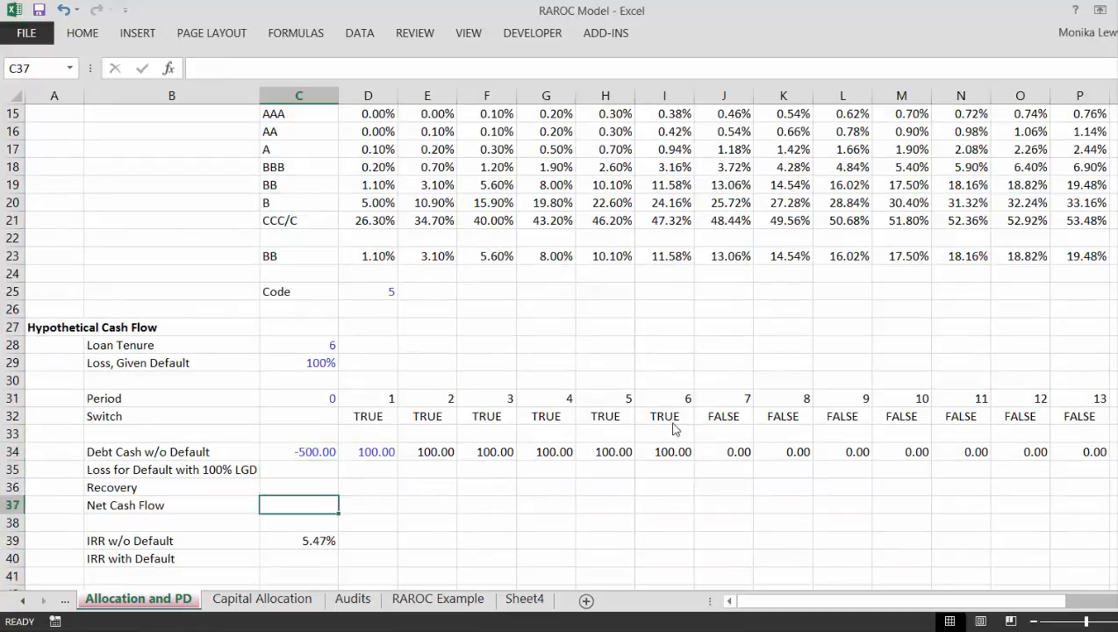
Step: Enter the Loss for Default with 100% LGD formula =D23*D34 in D35, multiplying default probability by debt cash
{"action": "key", "text": "Up"}
{"action": "key", "text": "Up"}
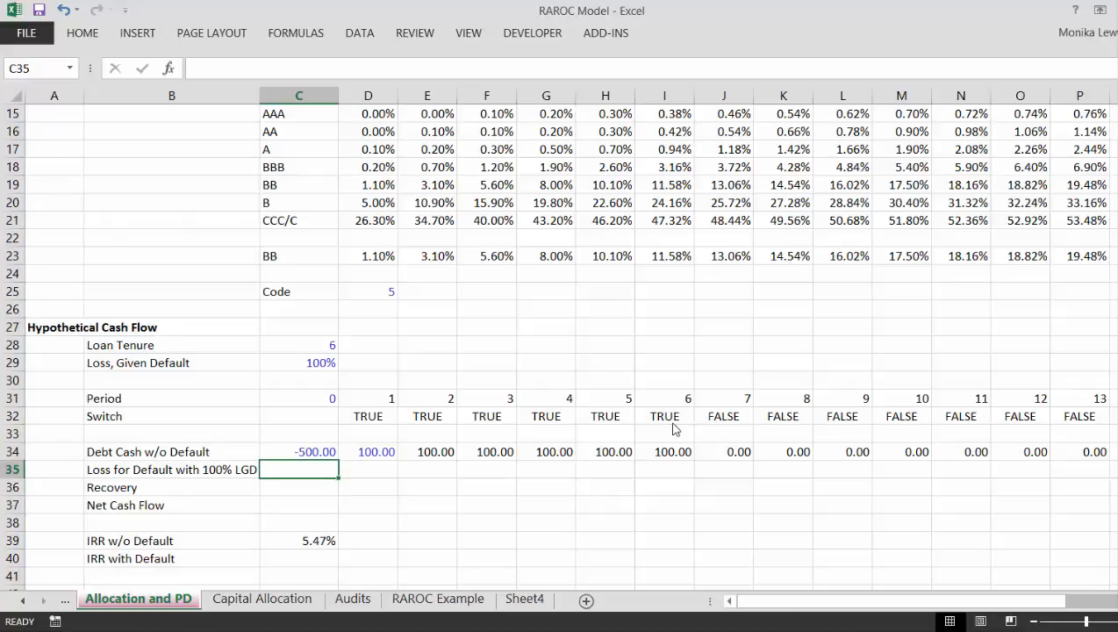
{"action": "key", "text": "Right"}
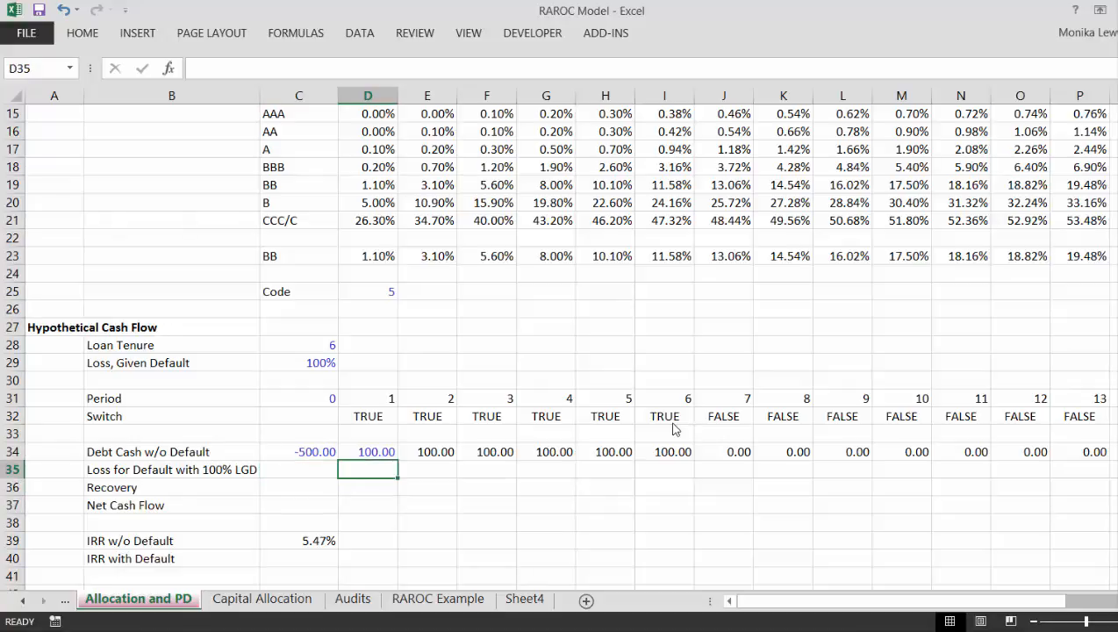
{"action": "type", "text": "="}
{"action": "key", "text": "Up"}
{"action": "key", "text": "Up"}
{"action": "key", "text": "Up"}
{"action": "key", "text": "Up"}
{"action": "key", "text": "Up"}
{"action": "key", "text": "Up"}
{"action": "key", "text": "Up"}
{"action": "key", "text": "Up"}
{"action": "key", "text": "Up"}
{"action": "key", "text": "Up"}
{"action": "key", "text": "Up"}
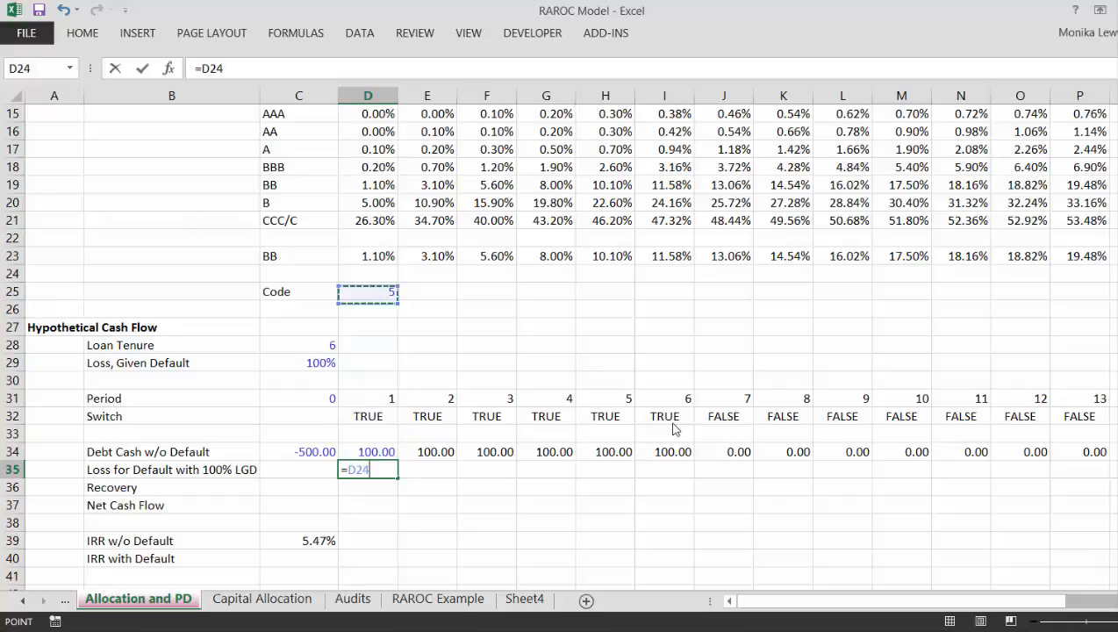
{"action": "key", "text": "Up"}
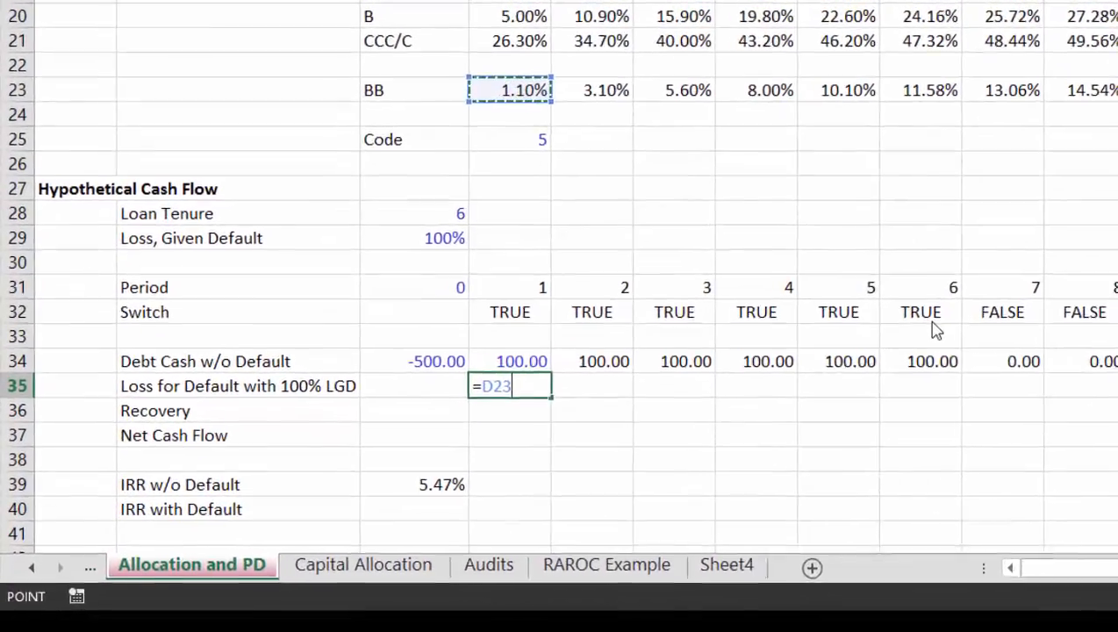
{"action": "type", "text": "*"}
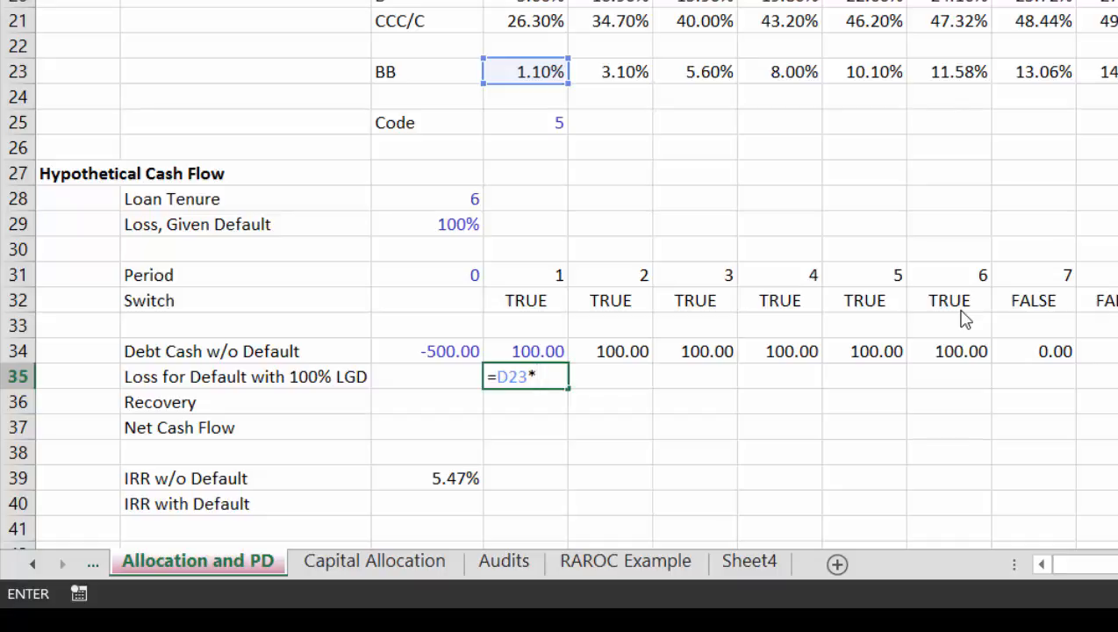
{"action": "key", "text": "Up"}
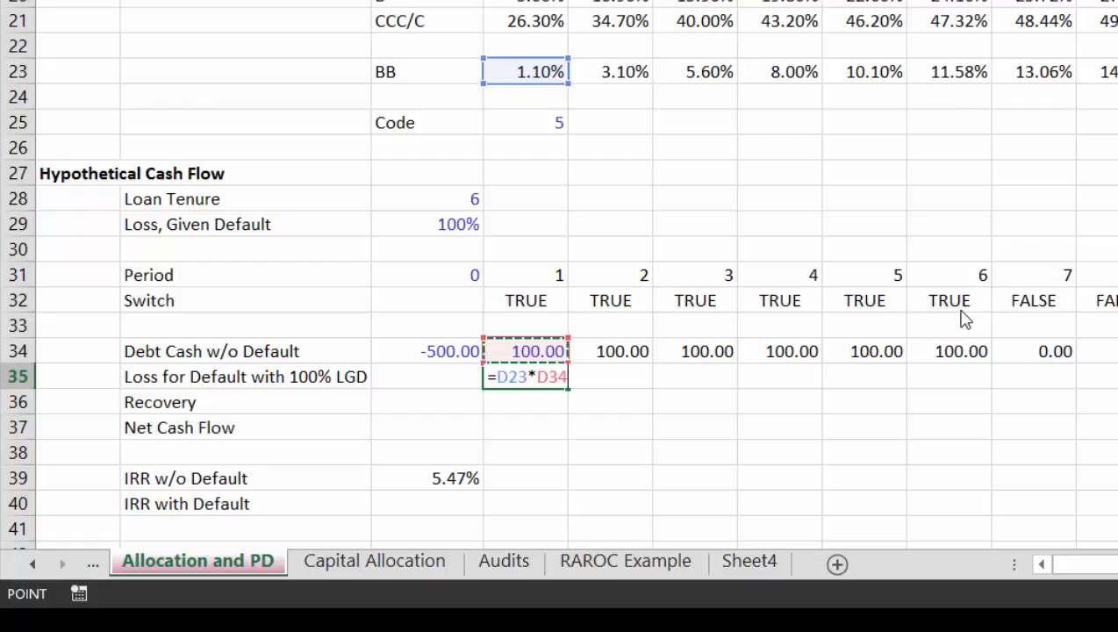
{"action": "key", "text": "Return"}
{"action": "key", "text": "Up"}
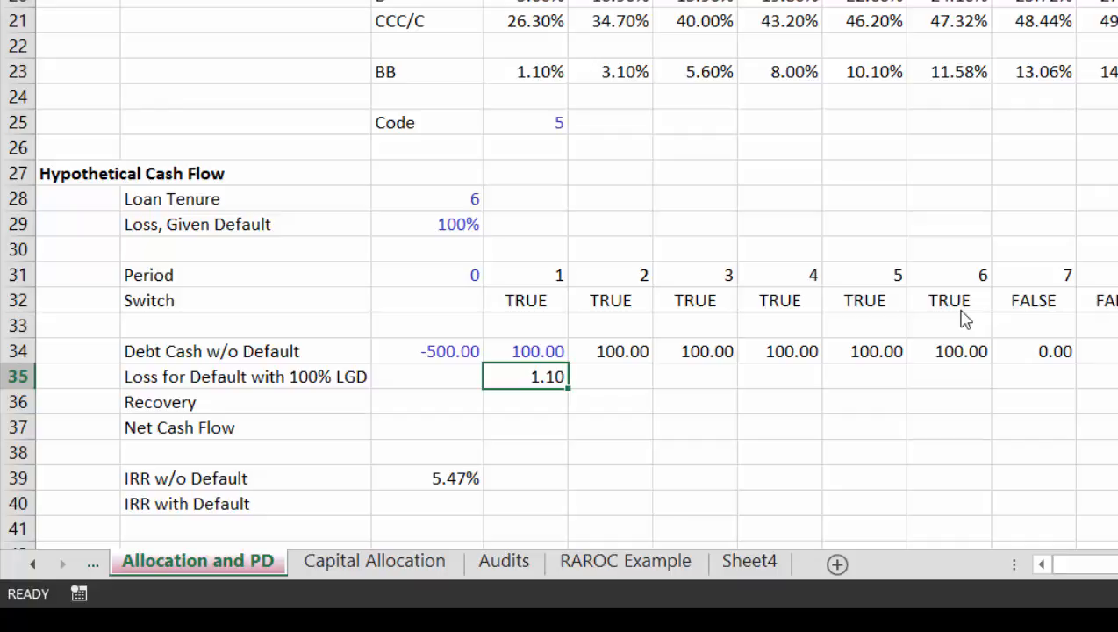
Step: Fill the Loss for Default formula from D35 across all remaining periods
{"action": "key", "text": "Right"}
{"action": "key", "text": "Left"}
{"action": "key", "text": "ctrl+shift+Right"}
{"action": "key", "text": "ctrl+r"}
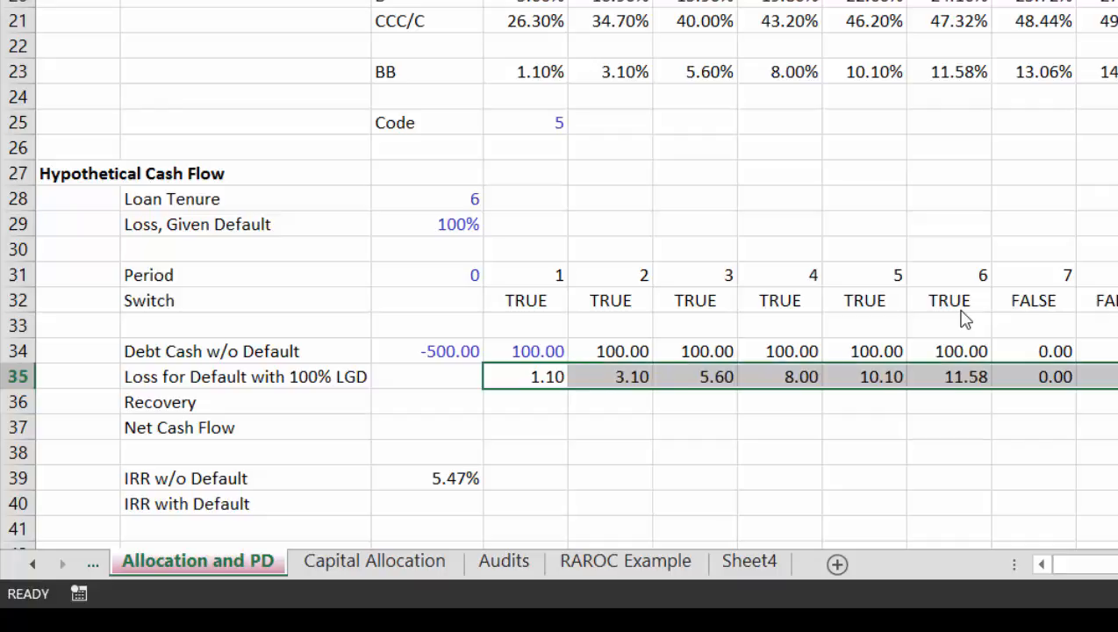
{"action": "key", "text": "Right"}
{"action": "key", "text": "Left"}
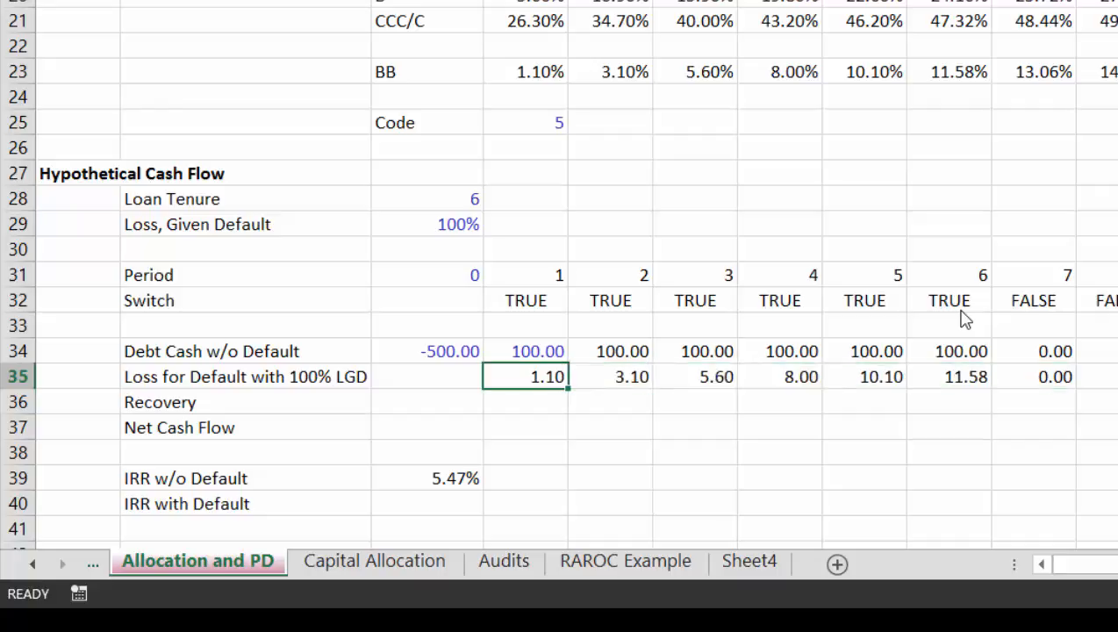
Step: Compare the Loss for Default amounts with the debt cash above them for periods 1 to 6
{"action": "key", "text": "Up"}
{"action": "key", "text": "Down"}
{"action": "key", "text": "Right"}
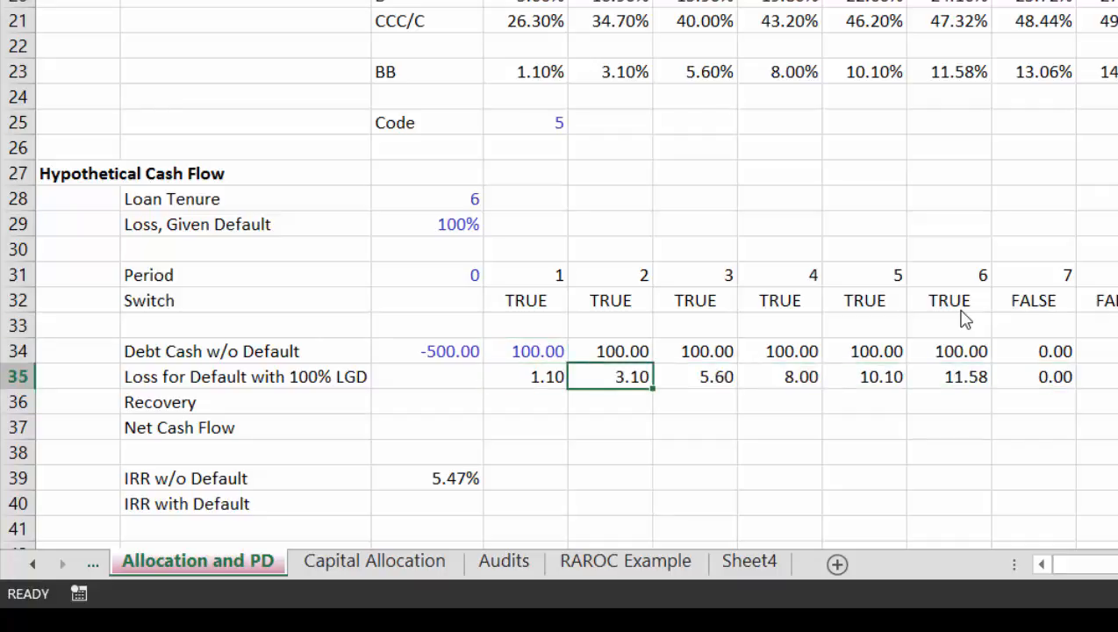
{"action": "key", "text": "Up"}
{"action": "key", "text": "Down"}
{"action": "key", "text": "Right"}
{"action": "key", "text": "Right"}
{"action": "key", "text": "Right"}
{"action": "key", "text": "Right"}
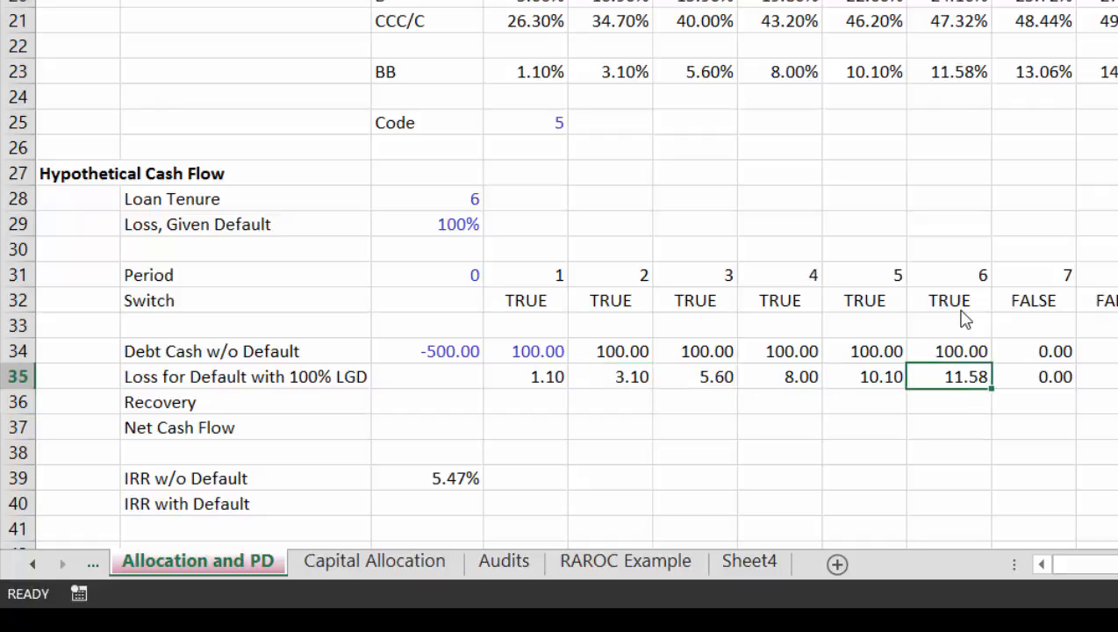
{"action": "key", "text": "Up"}
{"action": "key", "text": "Down"}
{"action": "key", "text": "Down"}
Step: Enter the recovery rate formula =(1-C29) in C36, one minus the Loss, Given Default percentage
{"action": "key", "text": "Left"}
{"action": "key", "text": "Left"}
{"action": "key", "text": "Left"}
{"action": "key", "text": "Left"}
{"action": "key", "text": "Left"}
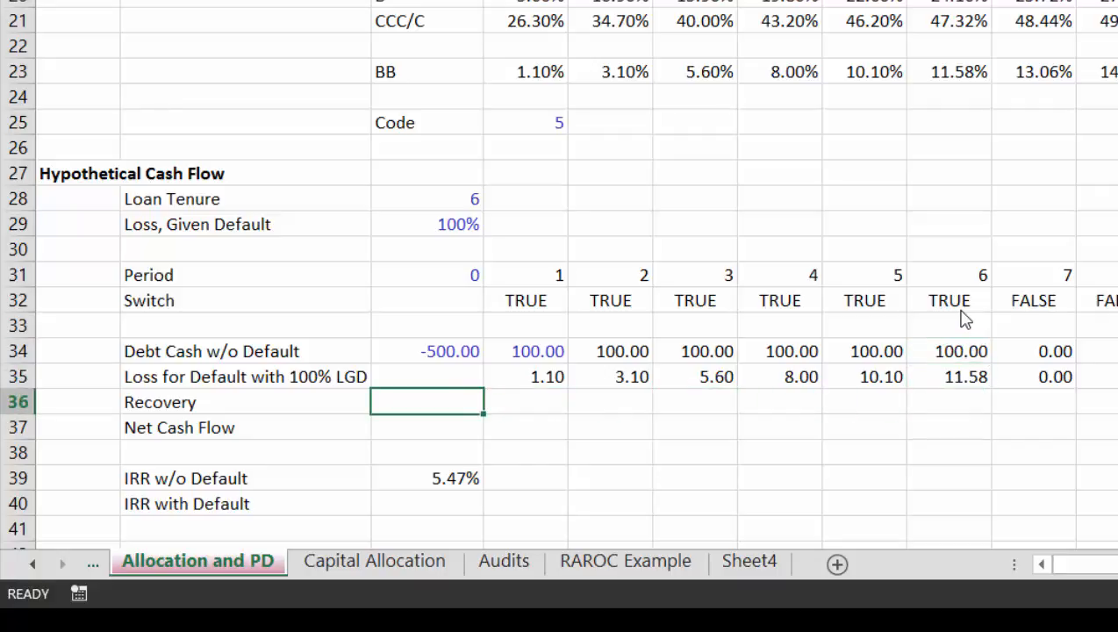
{"action": "type", "text": "=("}
{"action": "key", "text": "Up"}
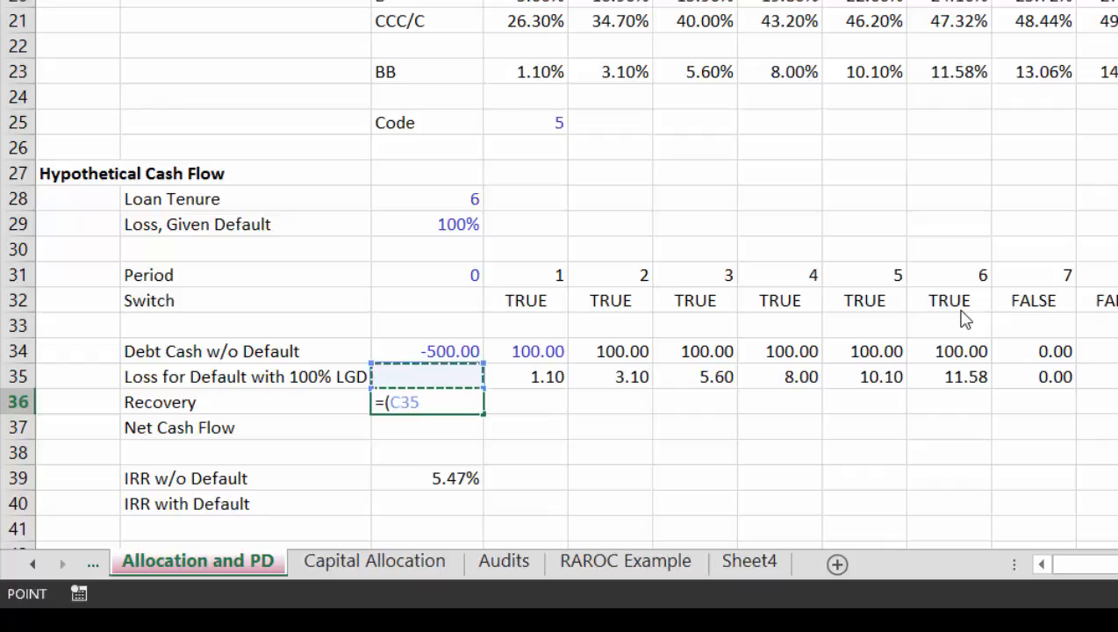
{"action": "key", "text": "BackSpace"}
{"action": "key", "text": "BackSpace"}
{"action": "key", "text": "BackSpace"}
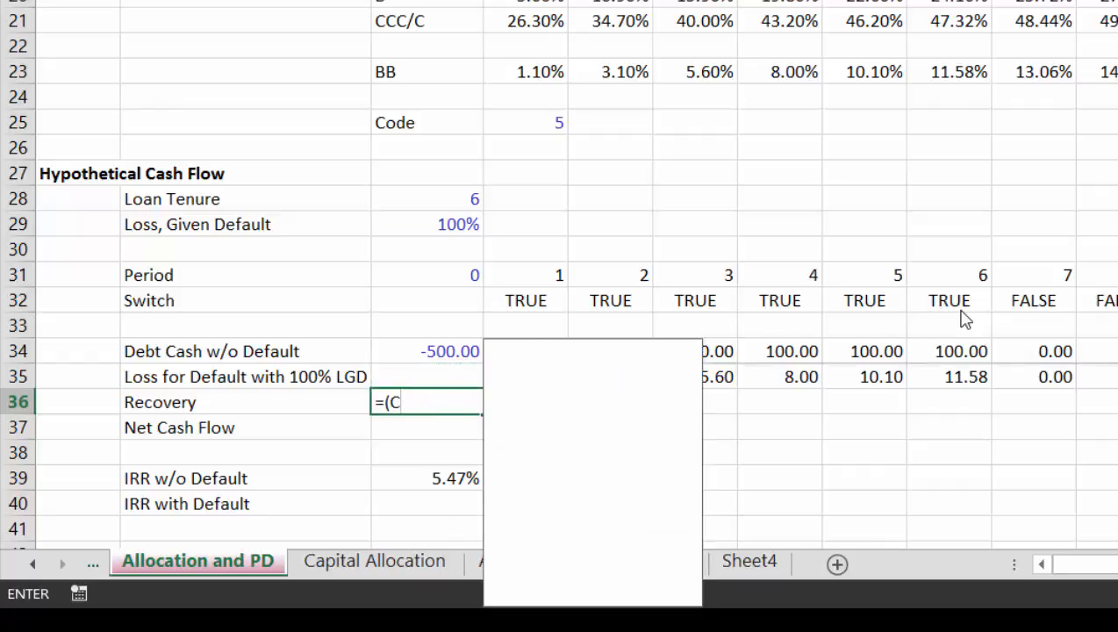
{"action": "type", "text": "1-"}
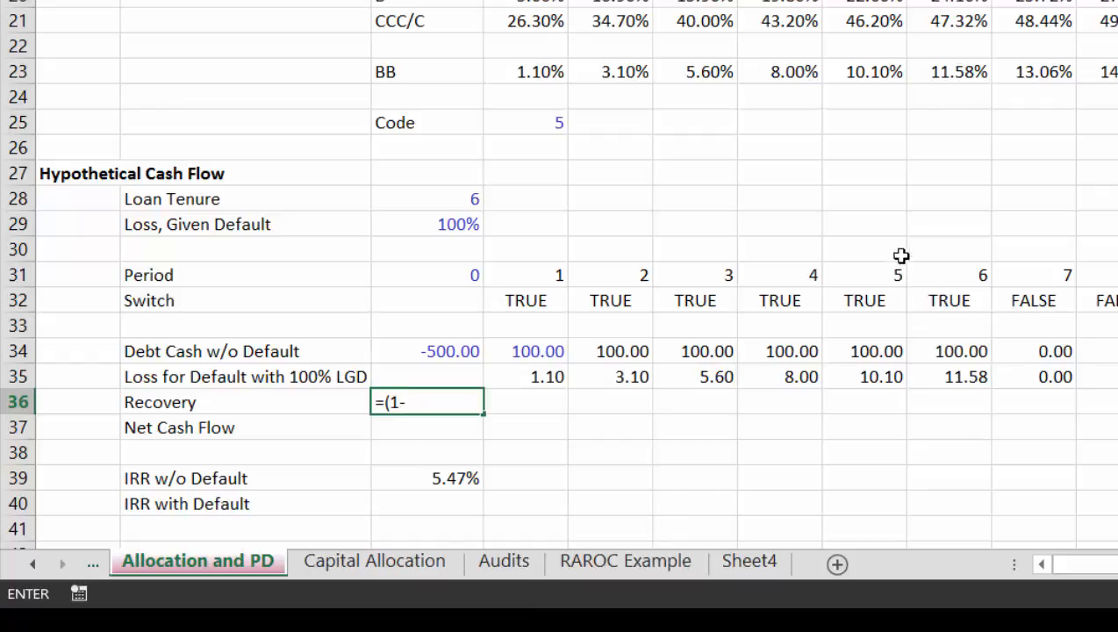
{"action": "left_click", "coordinate": [443, 224]}
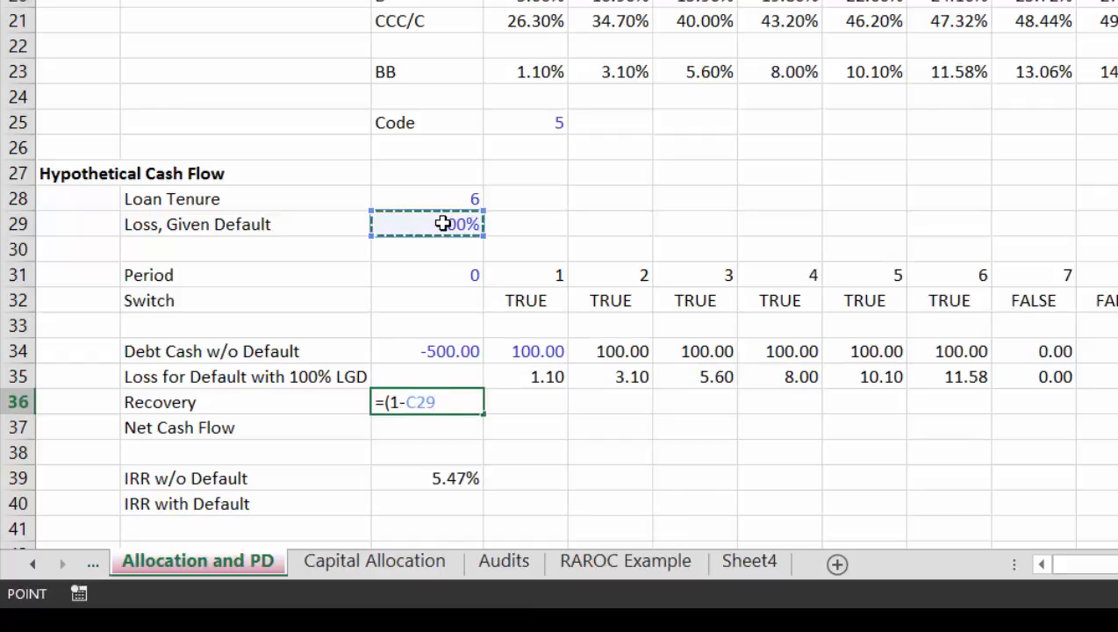
{"action": "type", "text": ")"}
{"action": "key", "text": "Return"}
{"action": "key", "text": "Down"}
{"action": "key", "text": "Down"}
{"action": "key", "text": "Down"}
{"action": "key", "text": "Up"}
{"action": "key", "text": "Up"}
{"action": "key", "text": "Up"}
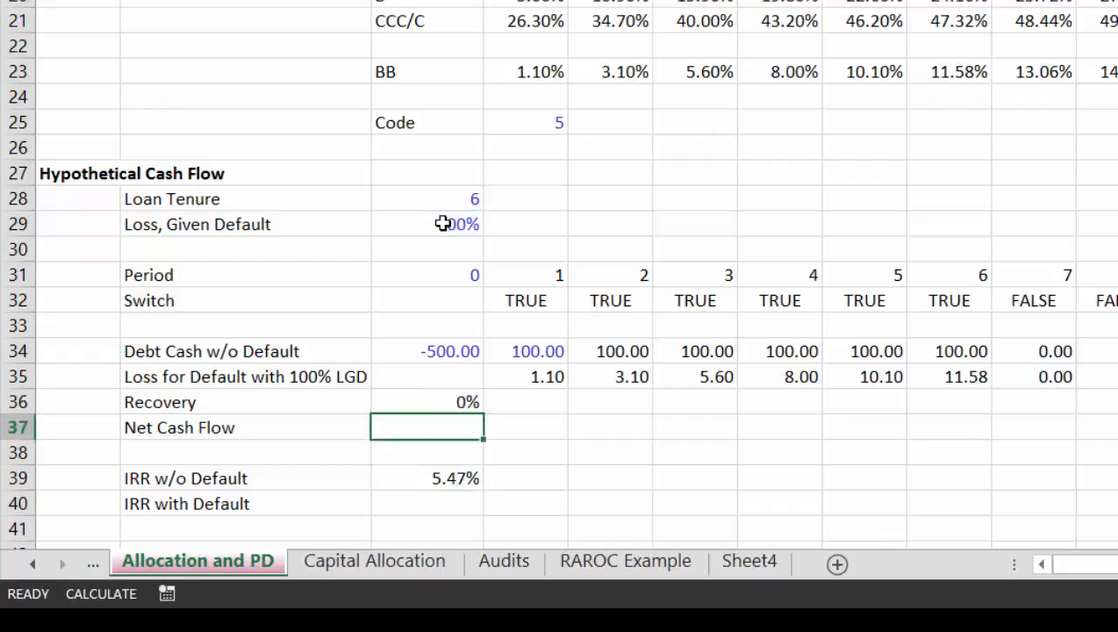
{"action": "key", "text": "Up"}
{"action": "key", "text": "Right"}
{"action": "type", "text": "="}
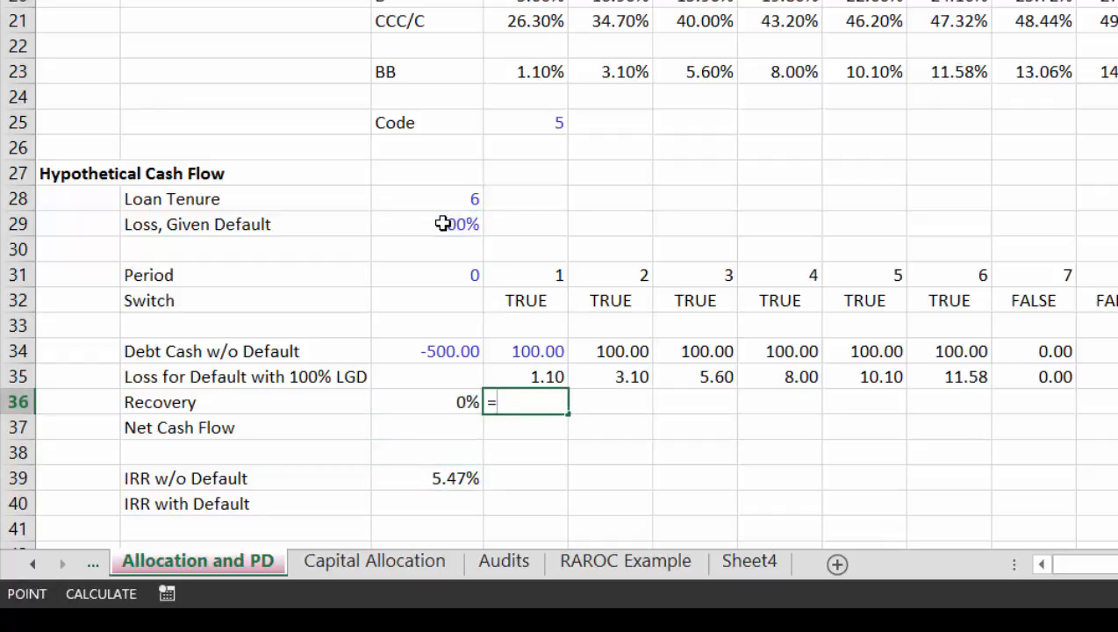
{"action": "key", "text": "Left"}
{"action": "key", "text": "Escape"}
Step: Make the period 1 Loss for Default negative by changing the formula in D35 to =-D23*D34
{"action": "key", "text": "Up"}
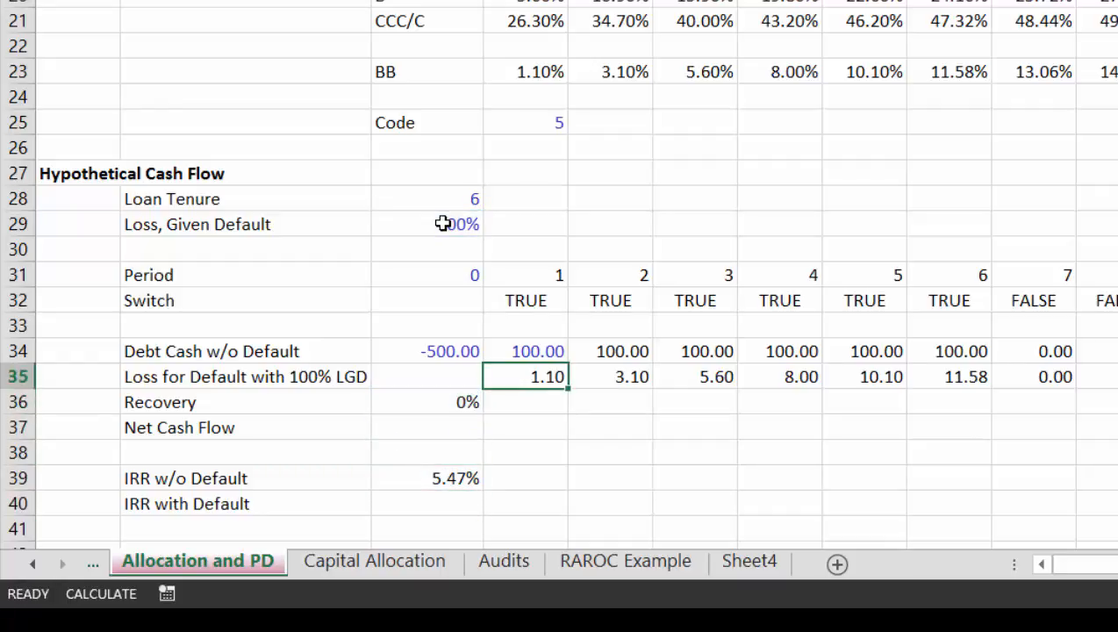
{"action": "key", "text": "F2"}
{"action": "key", "text": "Left"}
{"action": "key", "text": "Left"}
{"action": "key", "text": "Left"}
{"action": "key", "text": "Left"}
{"action": "key", "text": "Left"}
{"action": "key", "text": "Left"}
{"action": "key", "text": "Left"}
{"action": "key", "text": "Left"}
{"action": "key", "text": "Right"}
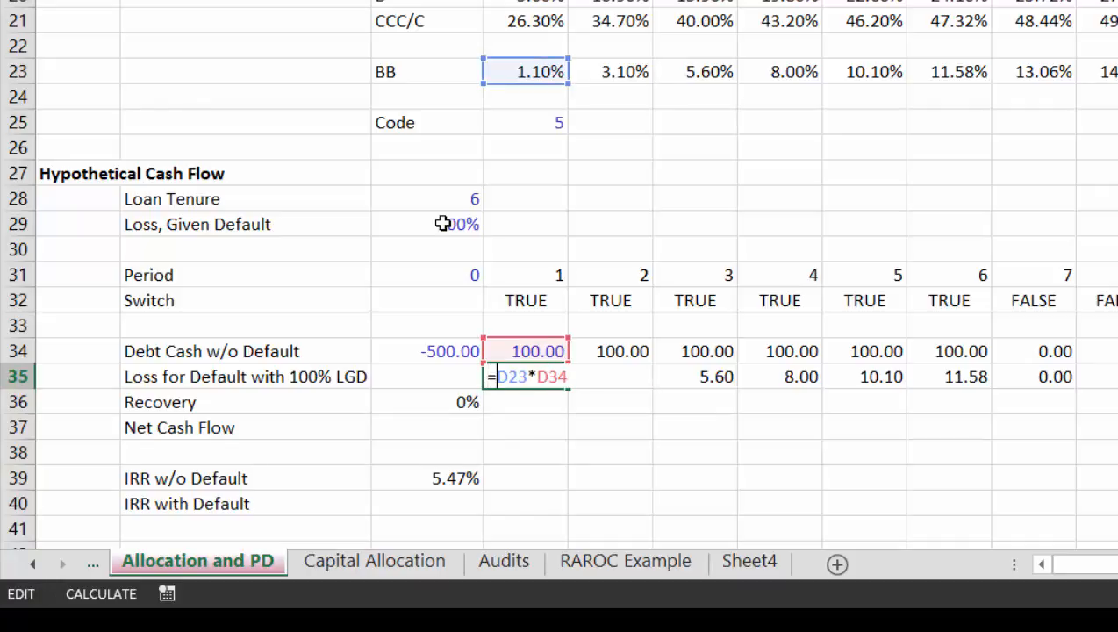
{"action": "type", "text": "-"}
{"action": "key", "text": "ctrl+Return"}
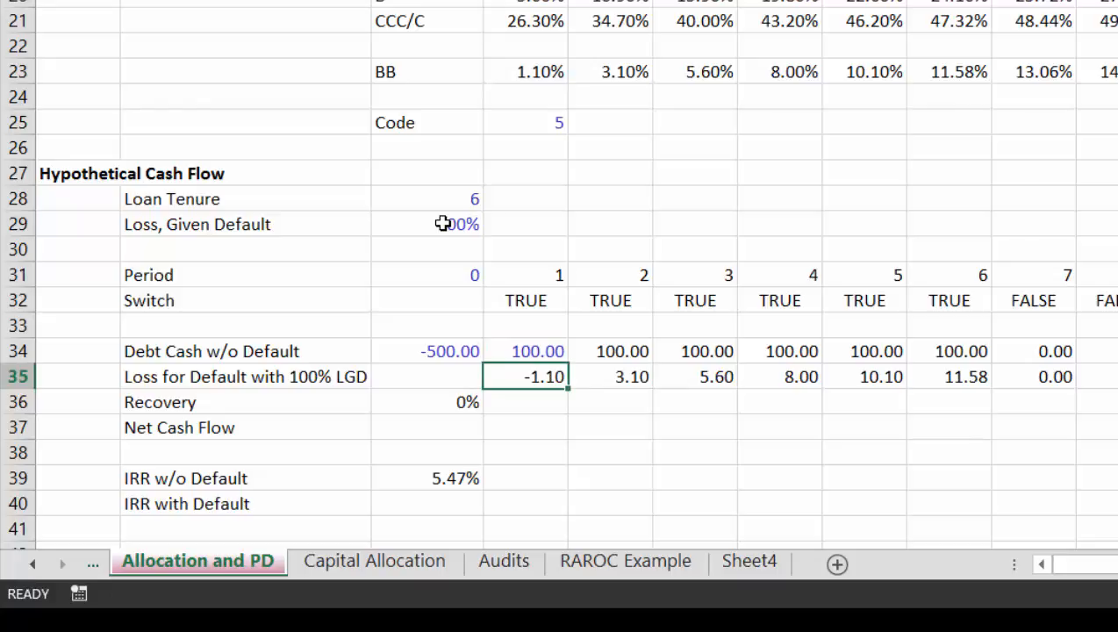
Step: Fill the negated Loss for Default formula from D35 across the remaining periods
{"action": "key", "text": "ctrl+shift+Right"}
{"action": "key", "text": "ctrl+r"}
{"action": "key", "text": "Down"}
Step: Enter the period 1 Recovery formula =$C$36*D35 in D36 and format the cell as a number with two decimals
{"action": "key", "text": "Down"}
{"action": "key", "text": "Up"}
{"action": "key", "text": "Left"}
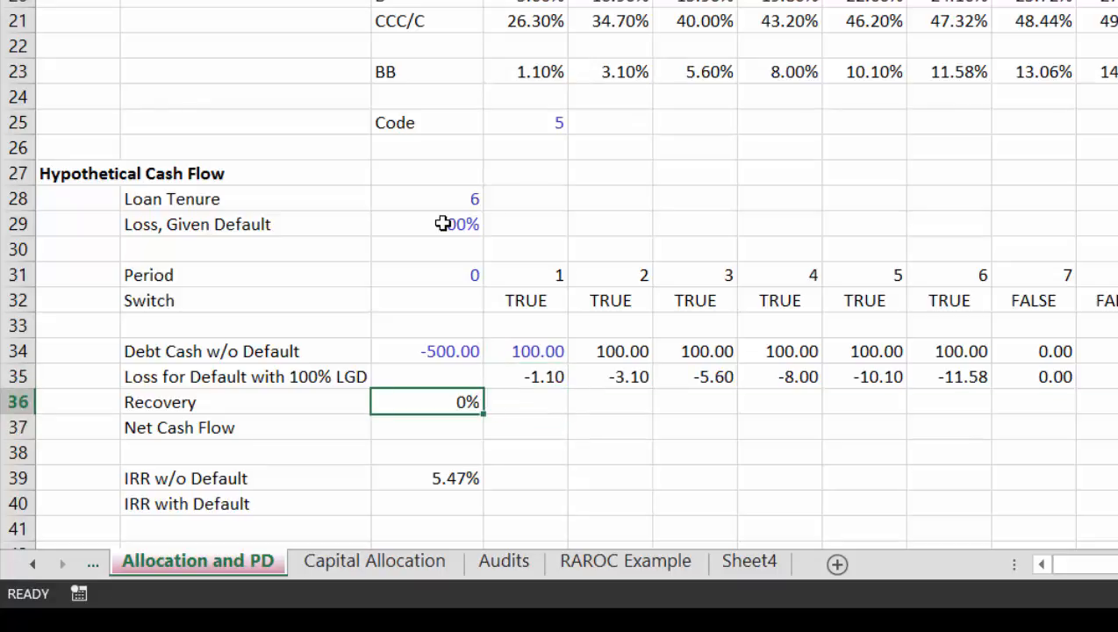
{"action": "key", "text": "Up"}
{"action": "key", "text": "Down"}
{"action": "key", "text": "Down"}
{"action": "key", "text": "Right"}
{"action": "key", "text": "Up"}
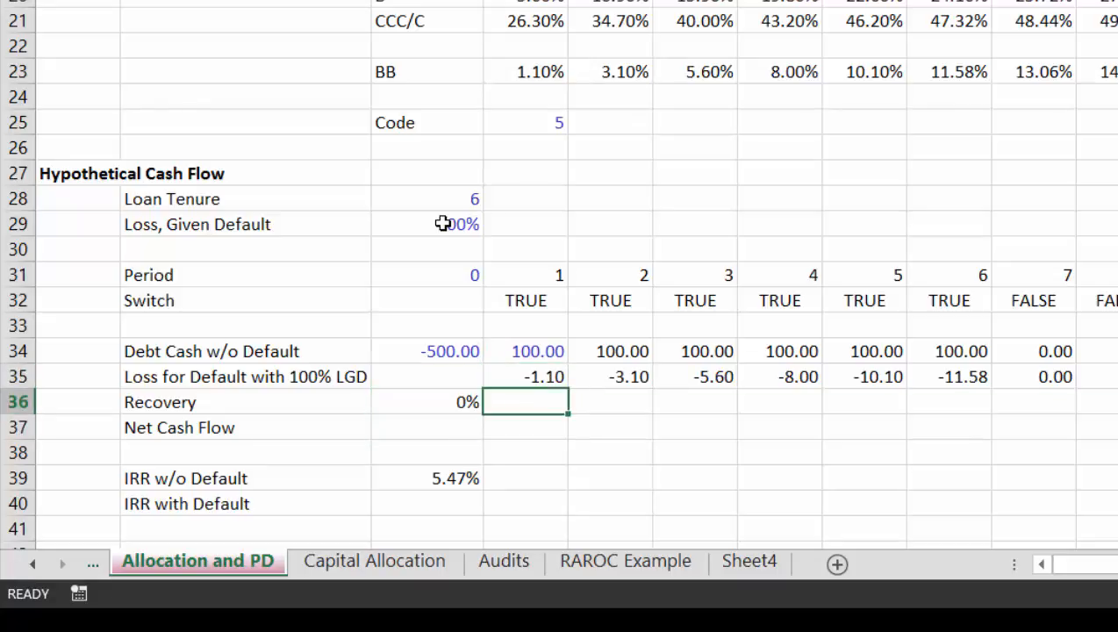
{"action": "type", "text": "="}
{"action": "key", "text": "Left"}
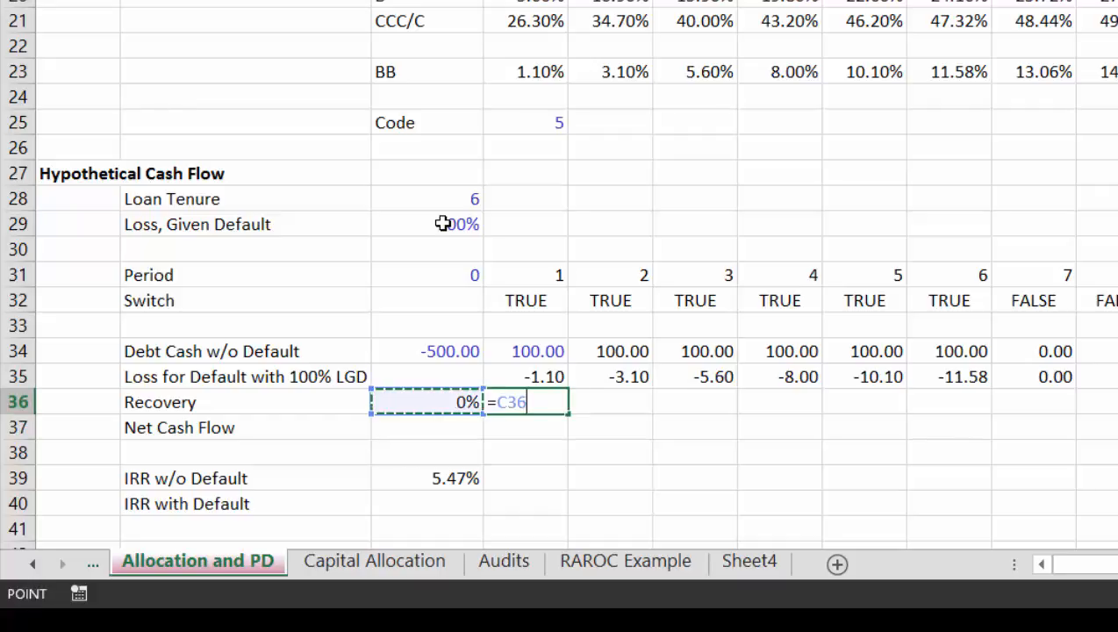
{"action": "key", "text": "F4"}
{"action": "type", "text": "*"}
{"action": "key", "text": "Up"}
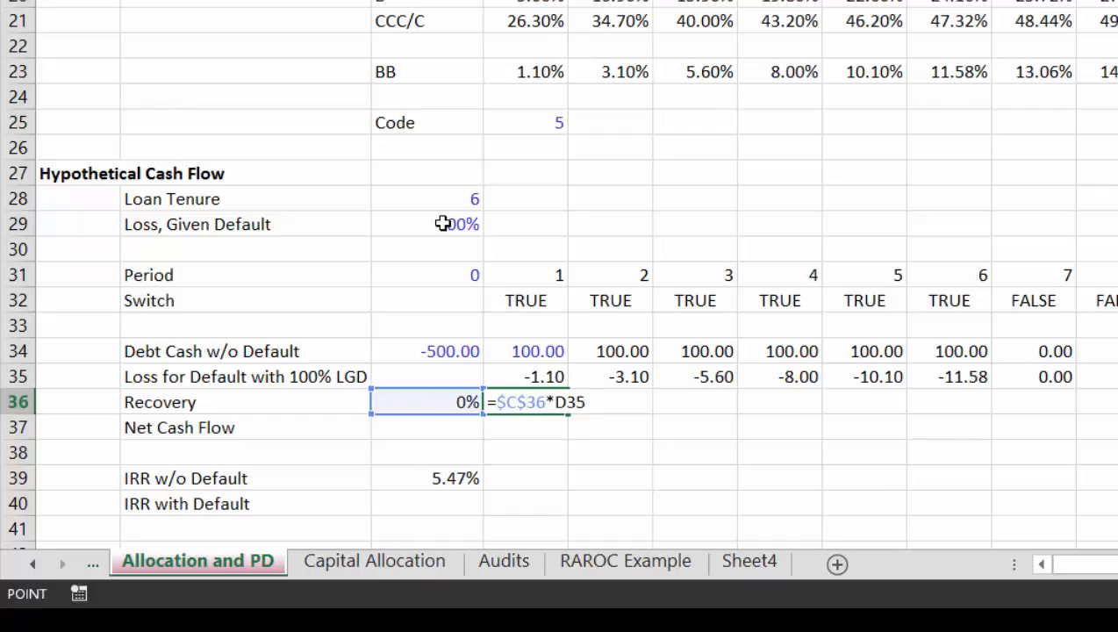
{"action": "key", "text": "Return"}
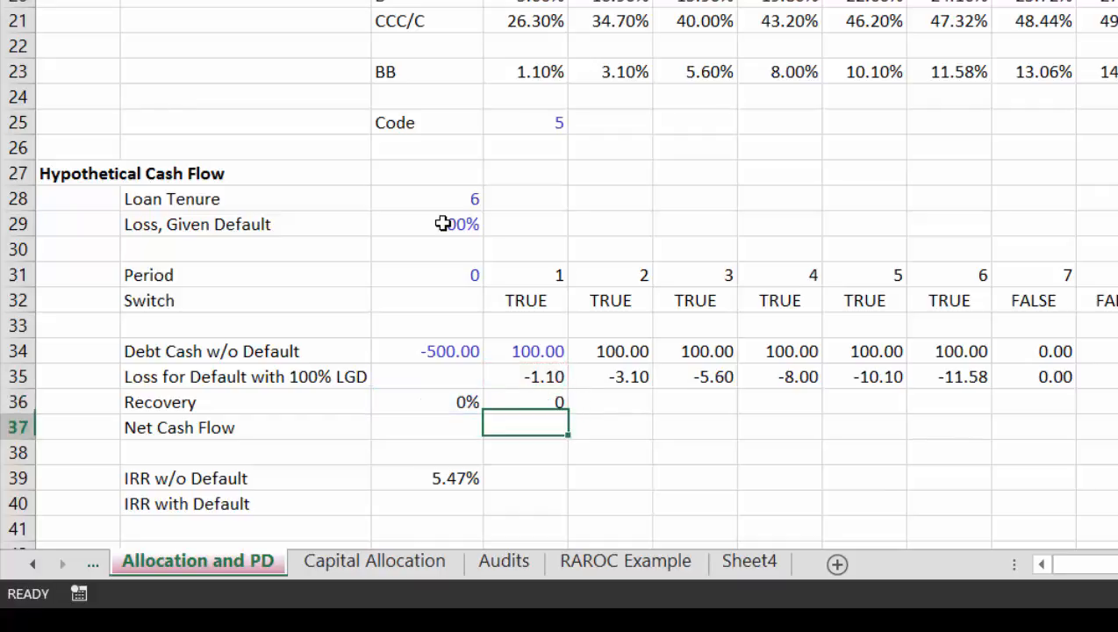
{"action": "key", "text": "Up"}
{"action": "key", "text": "ctrl+shift+1"}
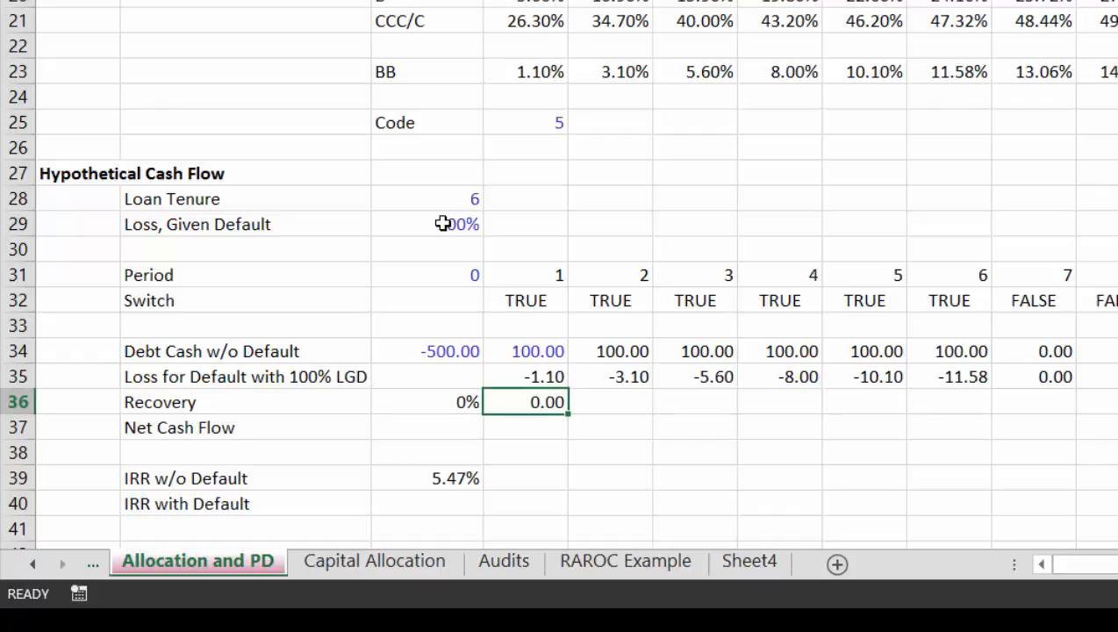
{"action": "key", "text": "Left"}
{"action": "key", "text": "Right"}
{"action": "key", "text": "F2"}
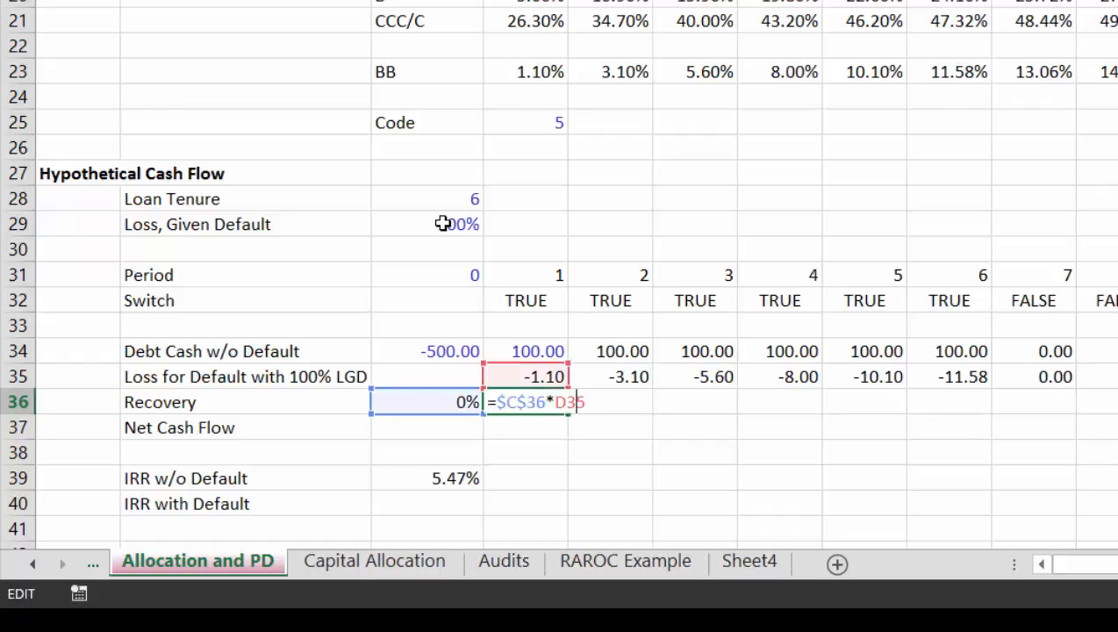
{"action": "key", "text": "Left"}
{"action": "key", "text": "Left"}
{"action": "key", "text": "Left"}
{"action": "key", "text": "Left"}
{"action": "key", "text": "Left"}
{"action": "key", "text": "Left"}
{"action": "key", "text": "Left"}
{"action": "key", "text": "Left"}
{"action": "key", "text": "Left"}
{"action": "key", "text": "Right"}
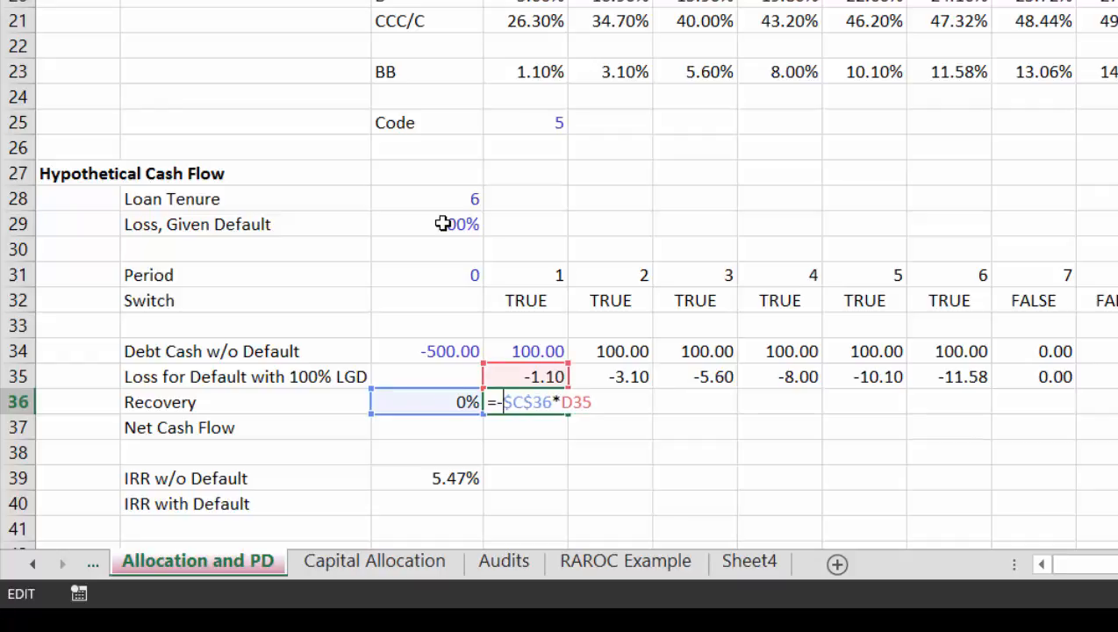
{"action": "key", "text": "Escape"}
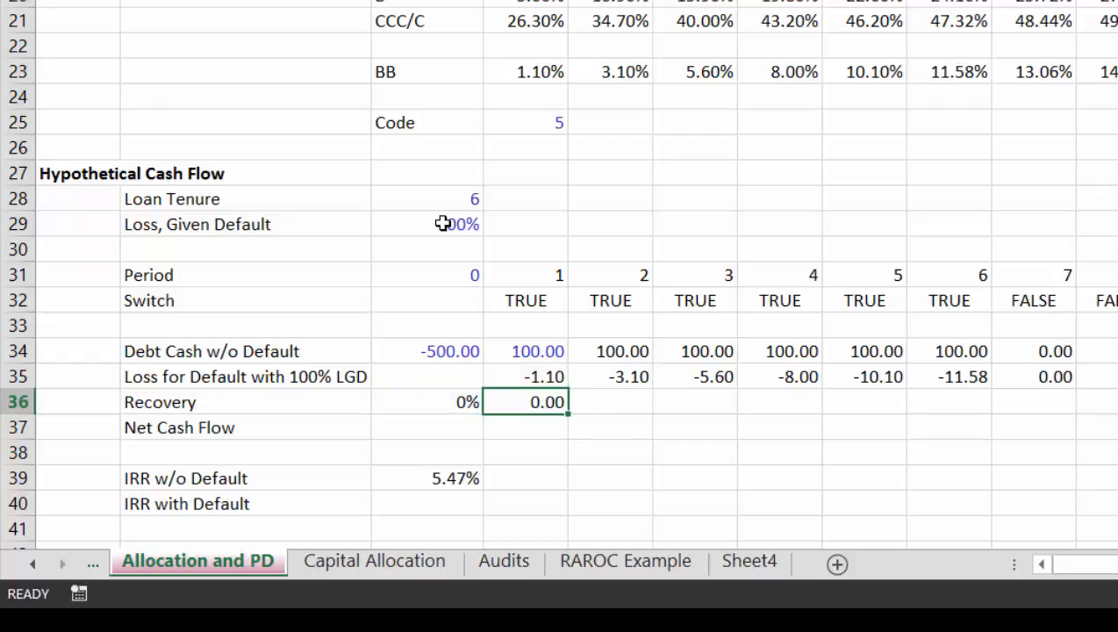
Step: Fill the Recovery formula from D36 across the remaining periods
{"action": "key", "text": "ctrl+alt+r"}
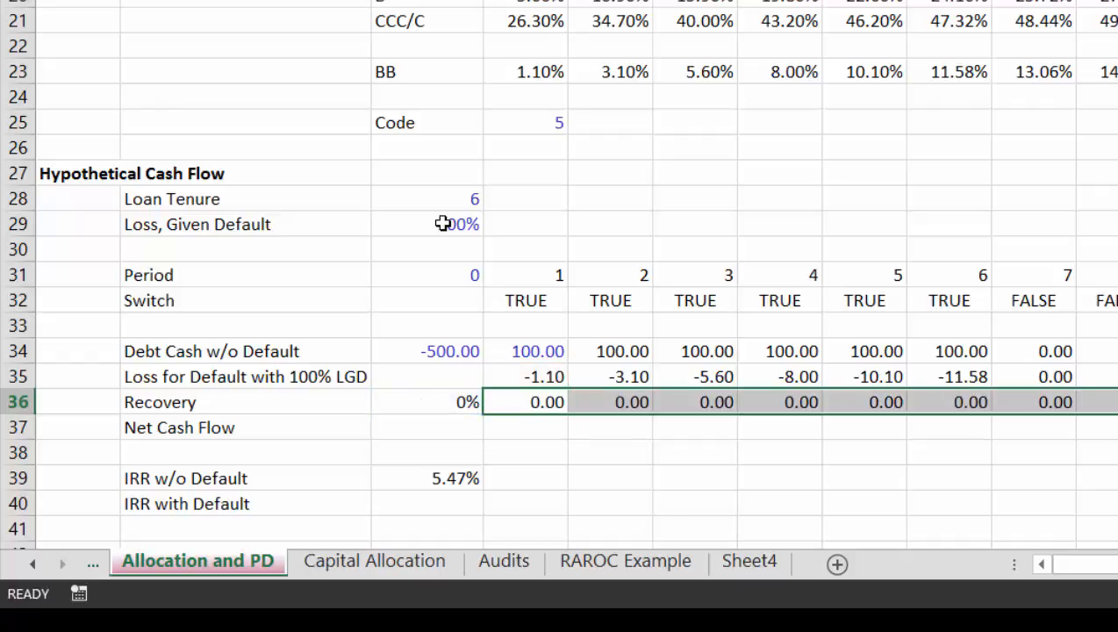
{"action": "key", "text": "Down"}
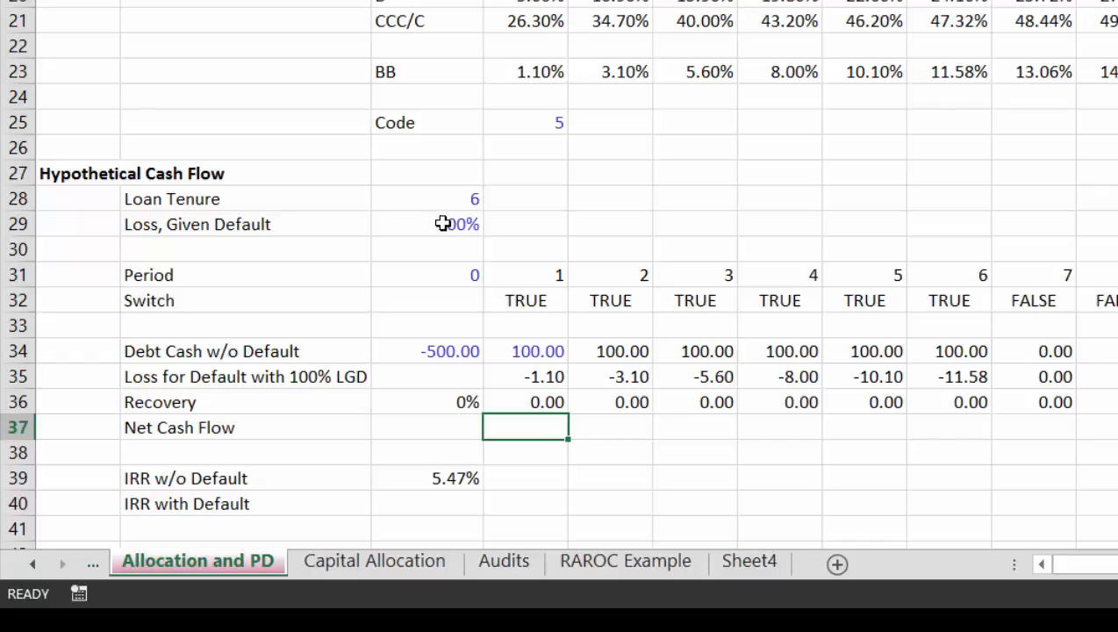
Step: Enter the Net Cash Flow formula =SUM(D34:D36) in D37 and fill it across the remaining periods
{"action": "key", "text": "alt+equal"}
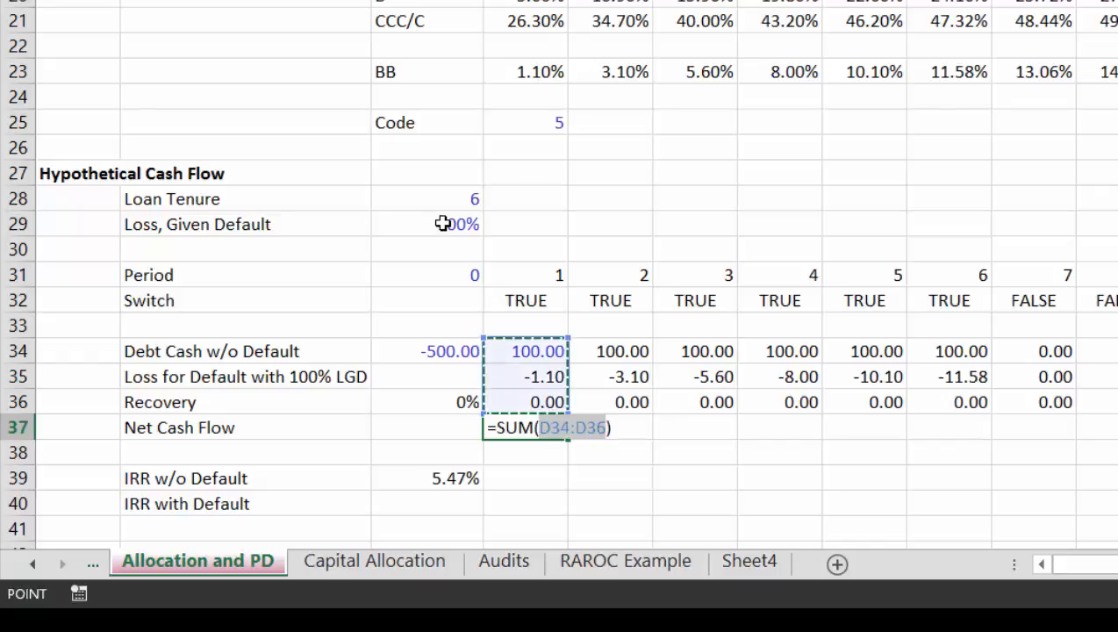
{"action": "key", "text": "ctrl+Return"}
{"action": "key", "text": "Down"}
{"action": "key", "text": "Up"}
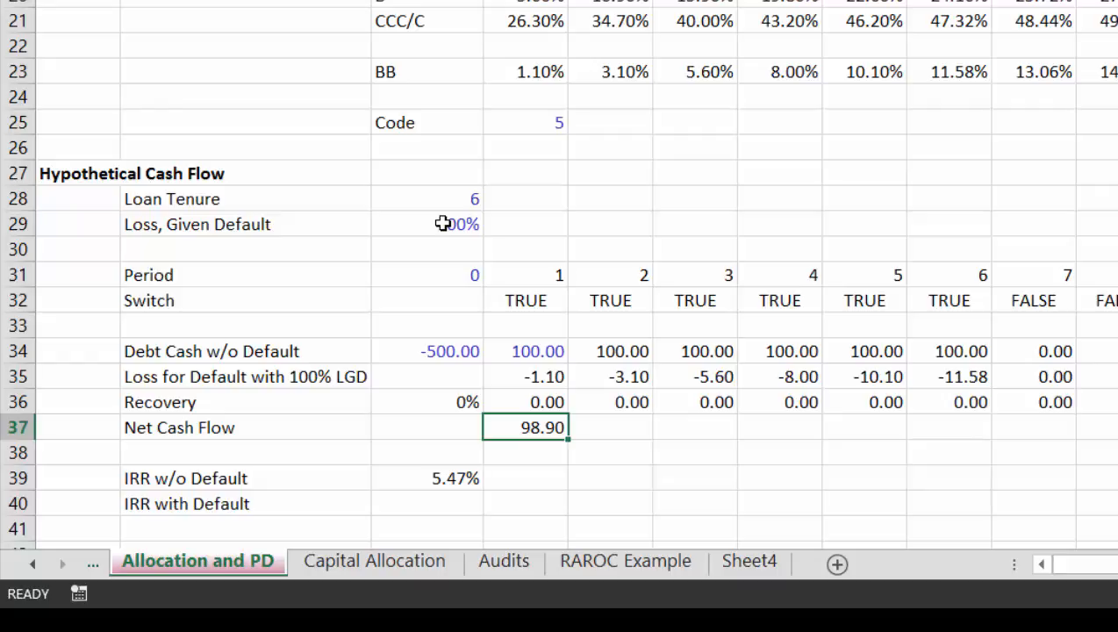
{"action": "key", "text": "ctrl+shift+Right"}
{"action": "key", "text": "ctrl+r"}
{"action": "key", "text": "ctrl+Left"}
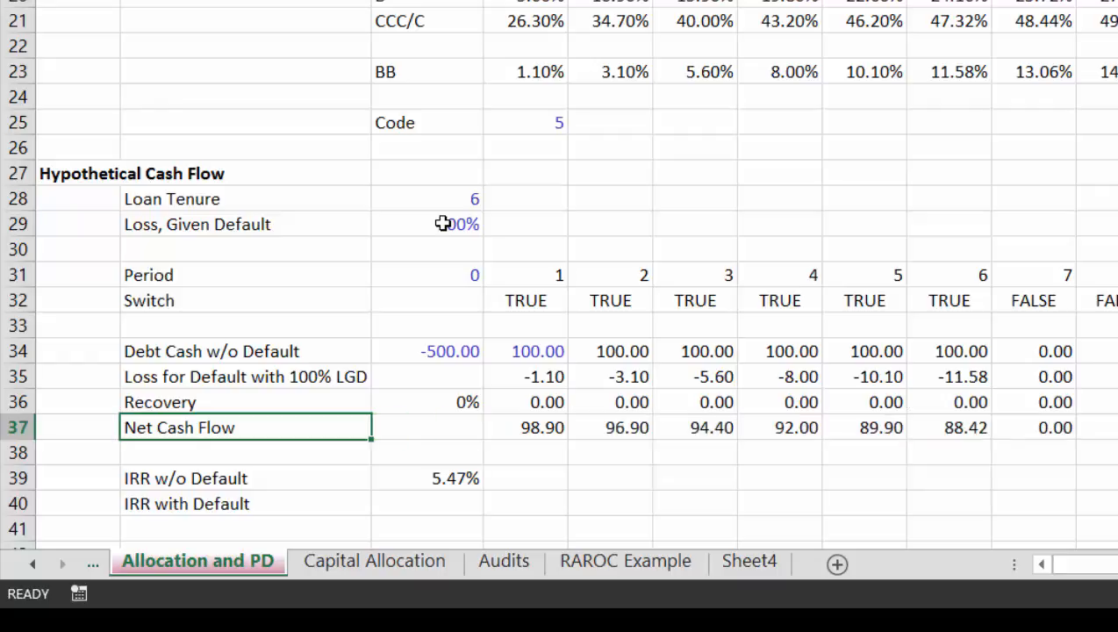
Step: Link the period 0 Net Cash Flow in C37 to the initial debt cash amount in C34
{"action": "key", "text": "Right"}
{"action": "key", "text": "Up"}
{"action": "key", "text": "Up"}
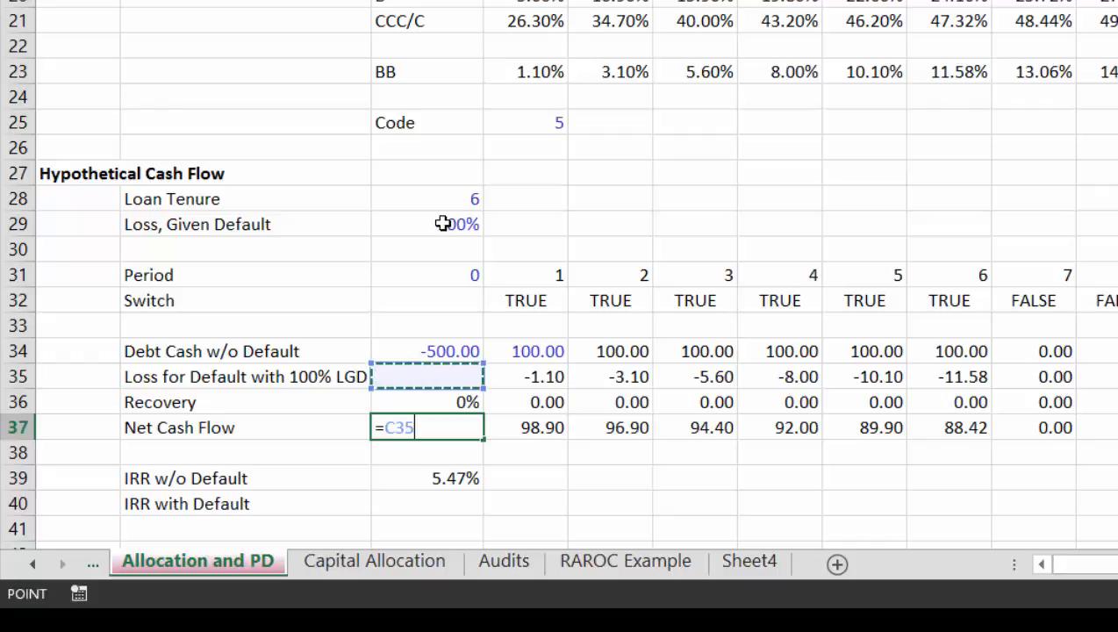
{"action": "key", "text": "Up"}
{"action": "key", "text": "Return"}
Step: Calculate IRR with Default in C40 using the IRR function on the entire Net Cash Flow row 37
{"action": "key", "text": "Down"}
{"action": "key", "text": "Down"}
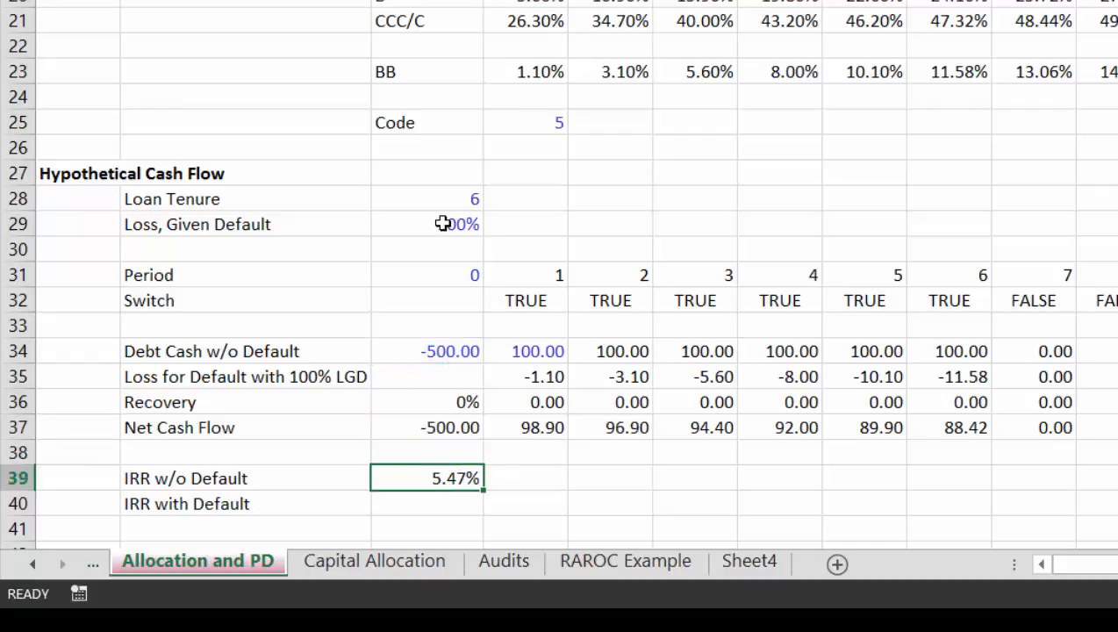
{"action": "type", "text": "=irr("}
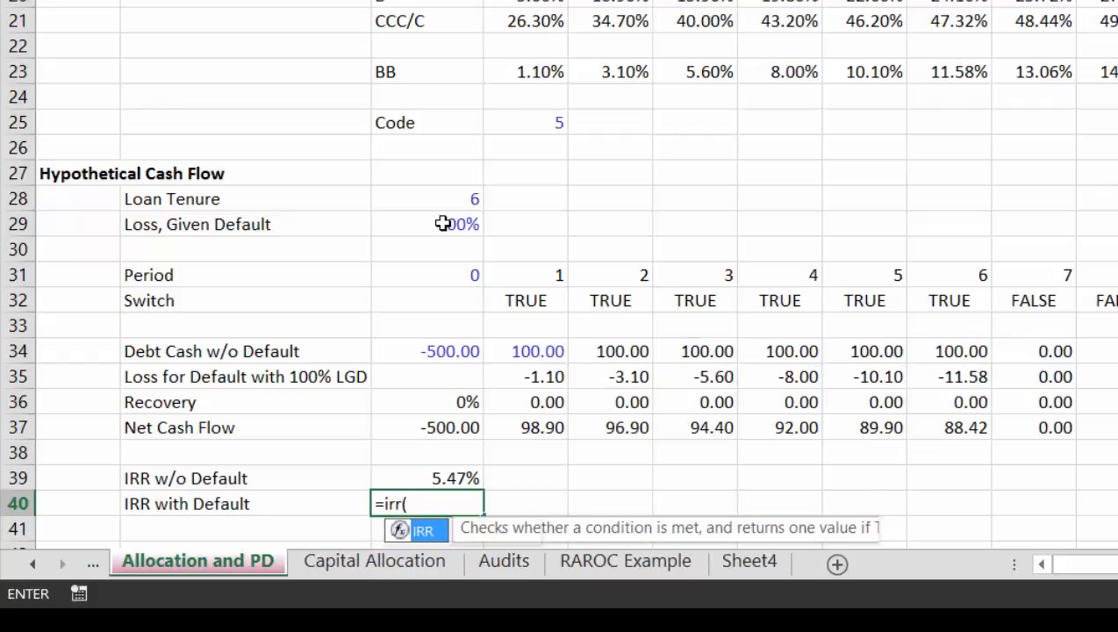
{"action": "key", "text": "Up"}
{"action": "key", "text": "Up"}
{"action": "key", "text": "Up"}
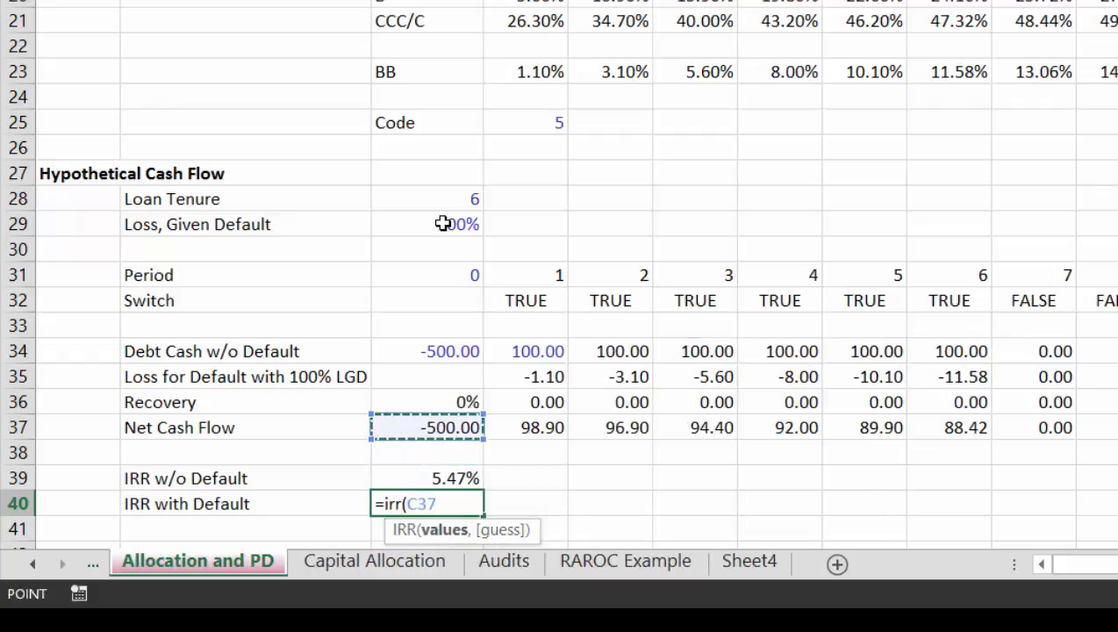
{"action": "key", "text": "shift+space"}
{"action": "key", "text": "Return"}
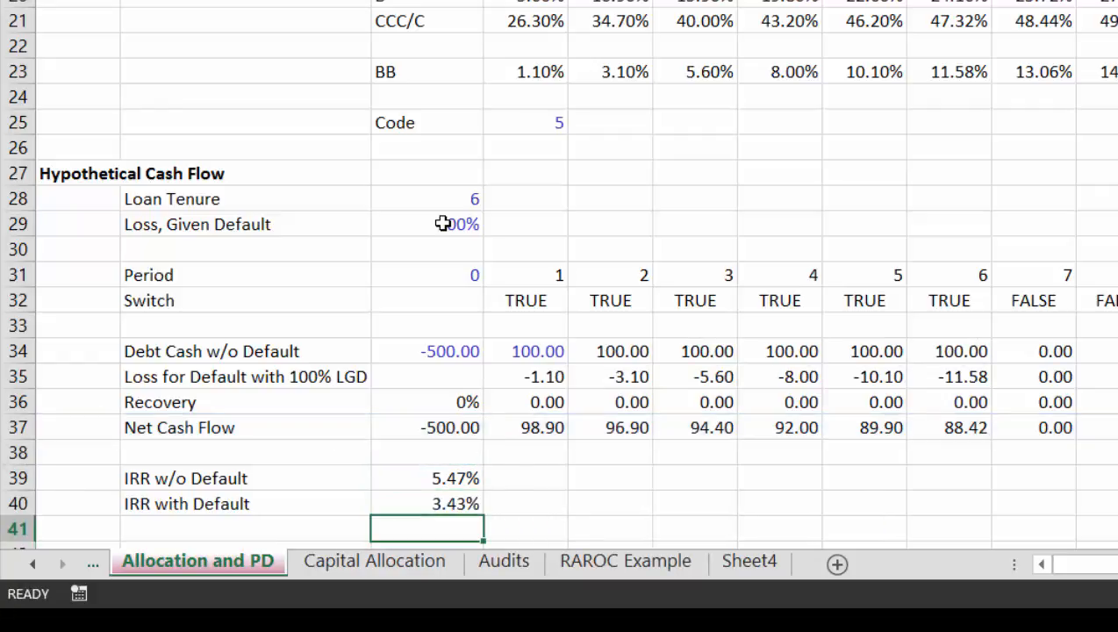
{"action": "key", "text": "Up"}
{"action": "key", "text": "Up"}
{"action": "key", "text": "Down"}
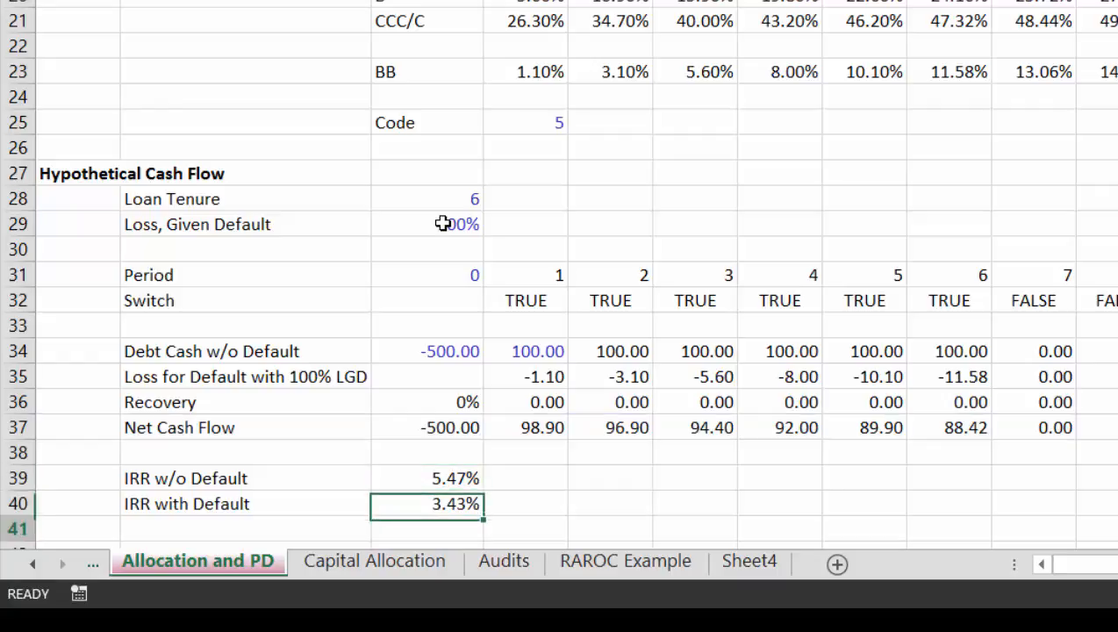
Step: Add the label "Min Required Credit Spread" in B41, below IRR with Default
{"action": "key", "text": "Down"}
{"action": "key", "text": "Down"}
{"action": "key", "text": "Up"}
{"action": "key", "text": "Left"}
{"action": "key", "text": "Left"}
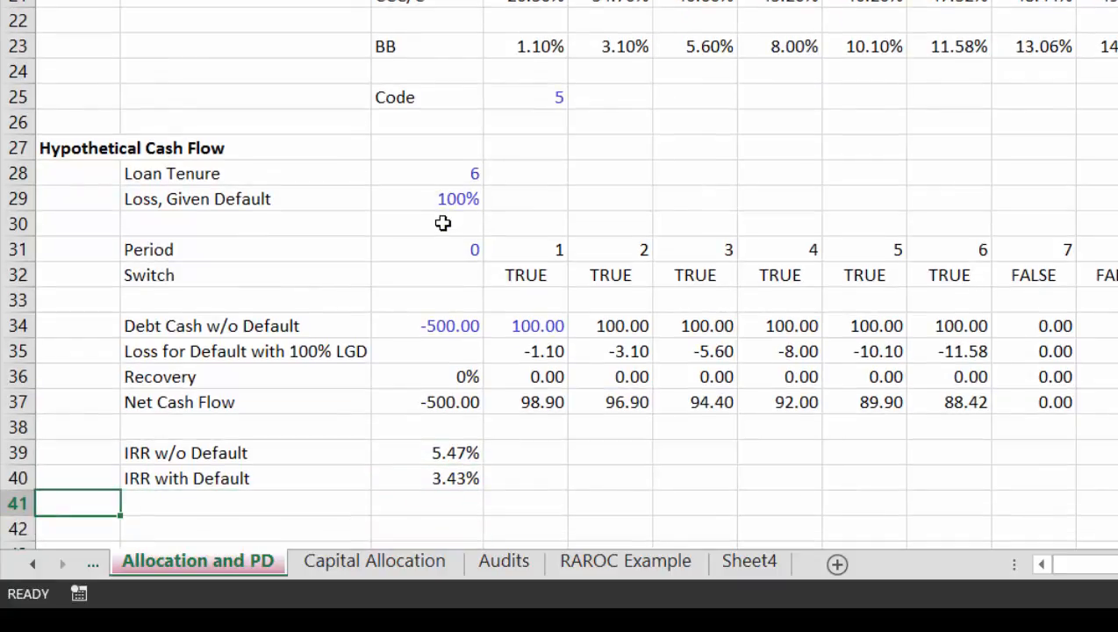
{"action": "key", "text": "Right"}
{"action": "type", "text": "Min "}
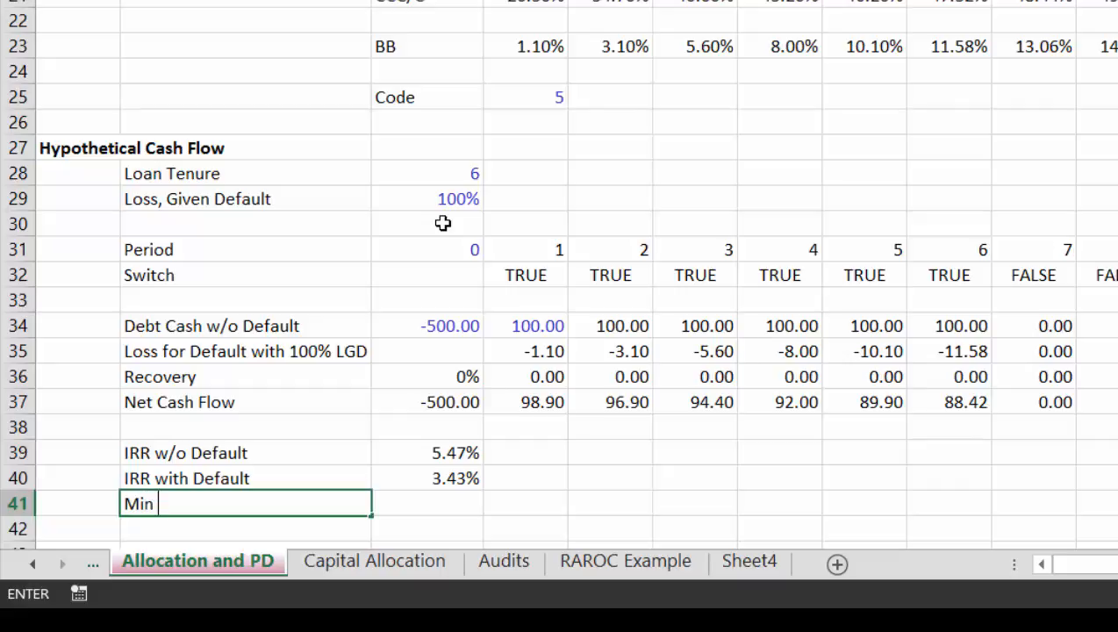
{"action": "type", "text": "Required Credit "}
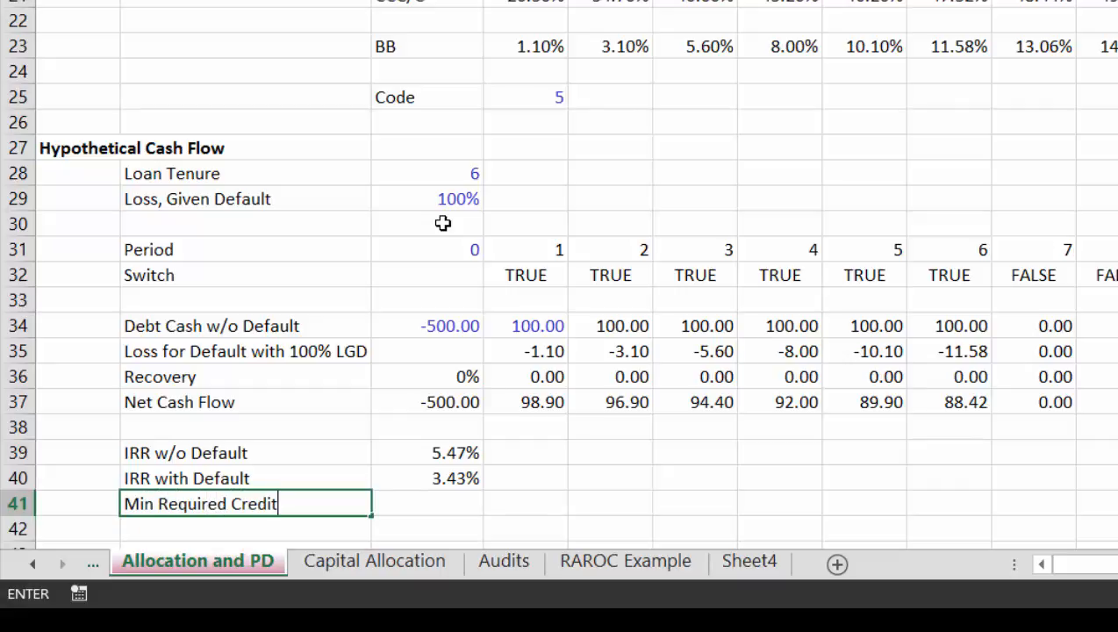
{"action": "type", "text": "Spread"}
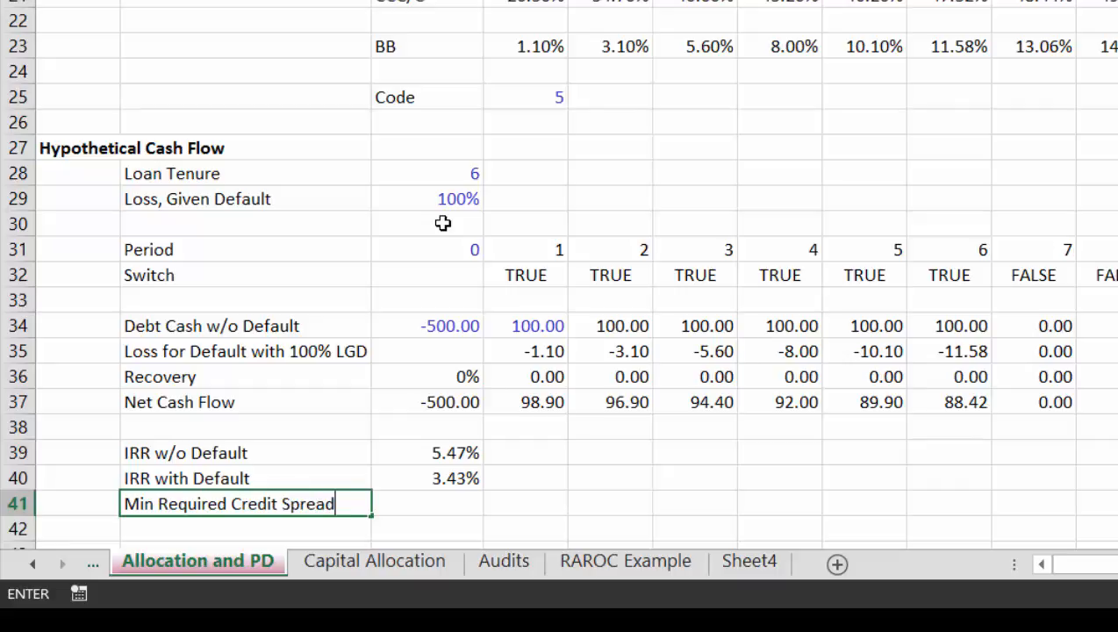
{"action": "key", "text": "ctrl+Return"}
{"action": "key", "text": "Down"}
{"action": "key", "text": "Right"}
{"action": "key", "text": "Up"}
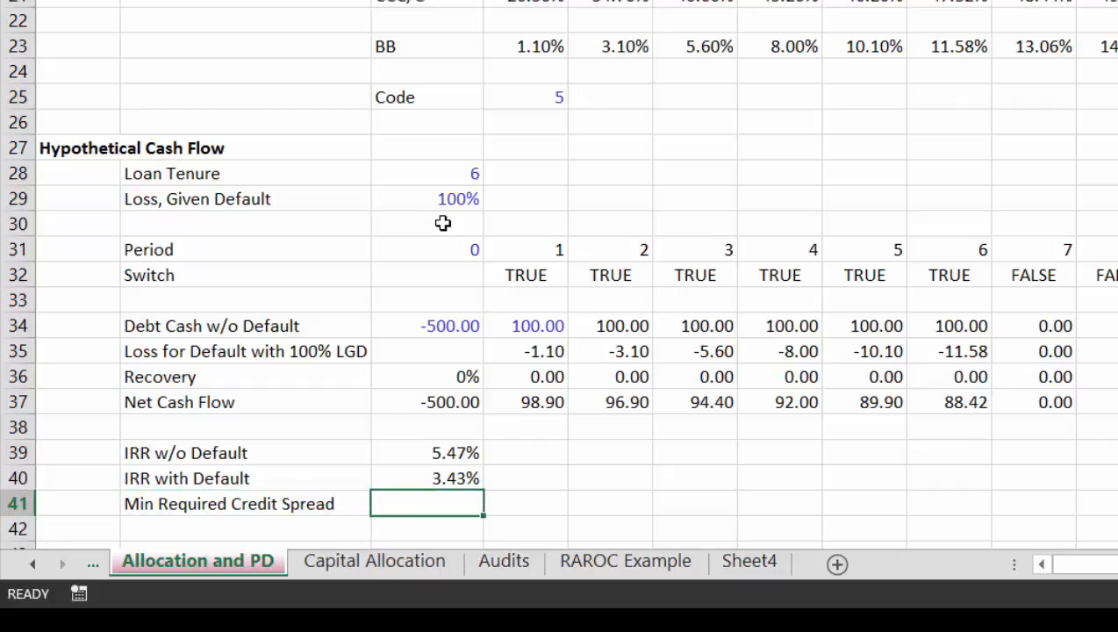
Step: Calculate Min Required Credit Spread in C41 as IRR w/o Default minus IRR with Default, using =C39-C40
{"action": "type", "text": "="}
{"action": "key", "text": "Up"}
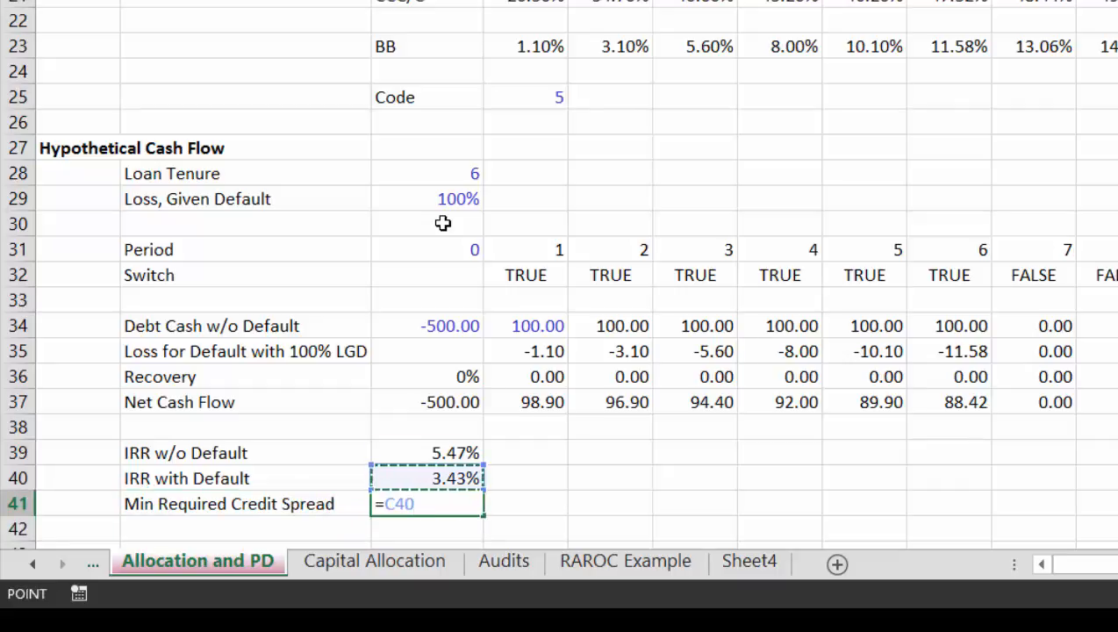
{"action": "key", "text": "Up"}
{"action": "type", "text": "-"}
{"action": "key", "text": "Up"}
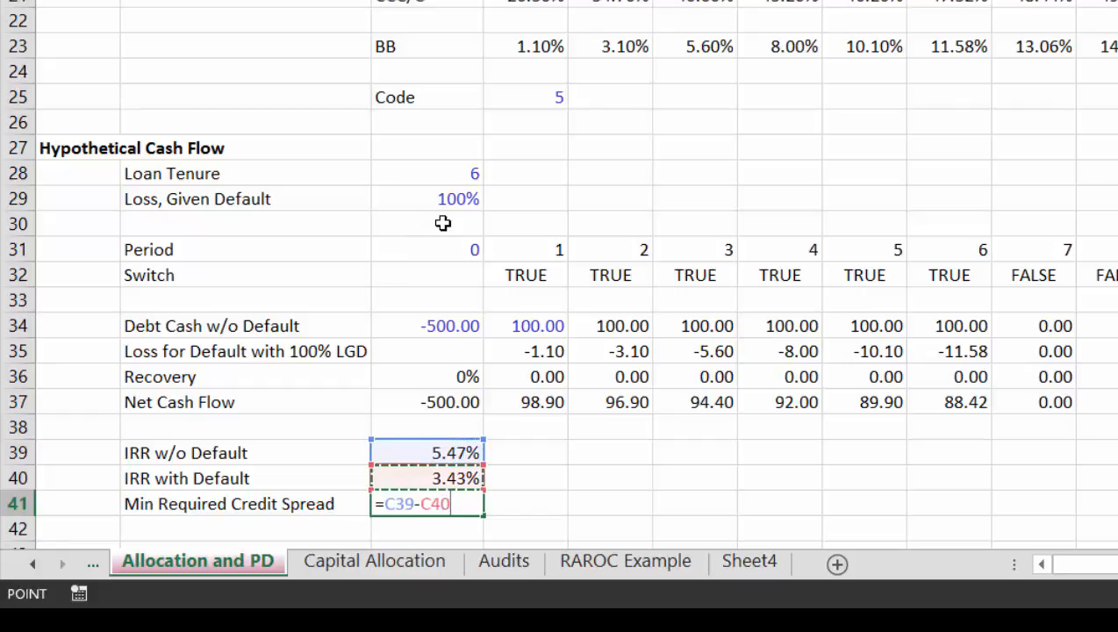
{"action": "key", "text": "ctrl+Return"}
{"action": "key", "text": "Down"}
{"action": "key", "text": "Up"}
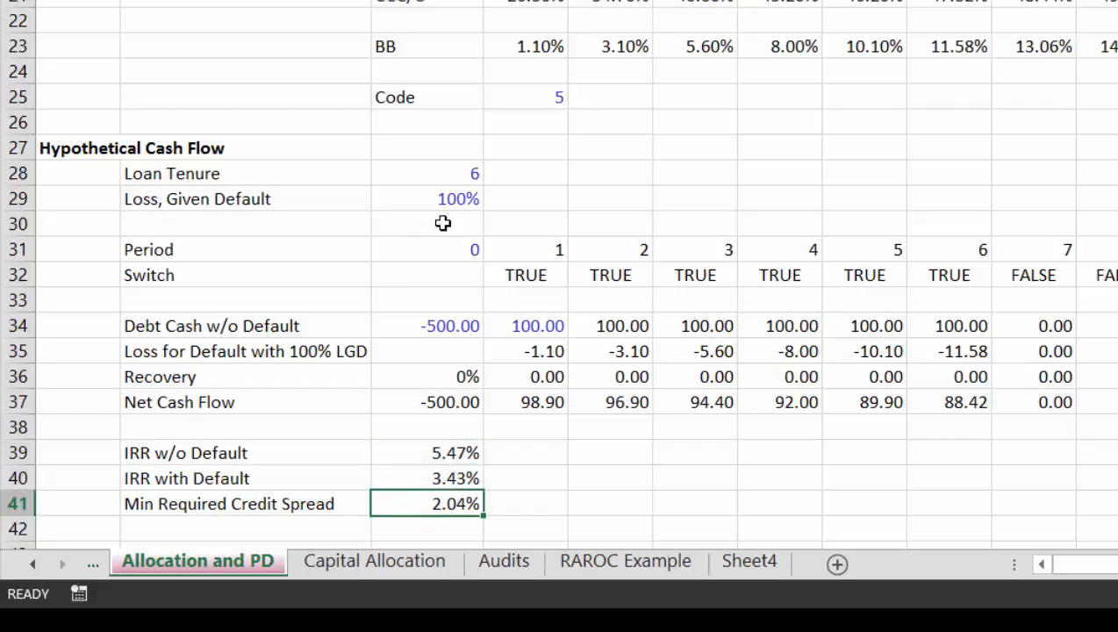
Step: Set the Loan Tenure in C28 to 7
{"action": "left_click", "coordinate": [462, 168]}
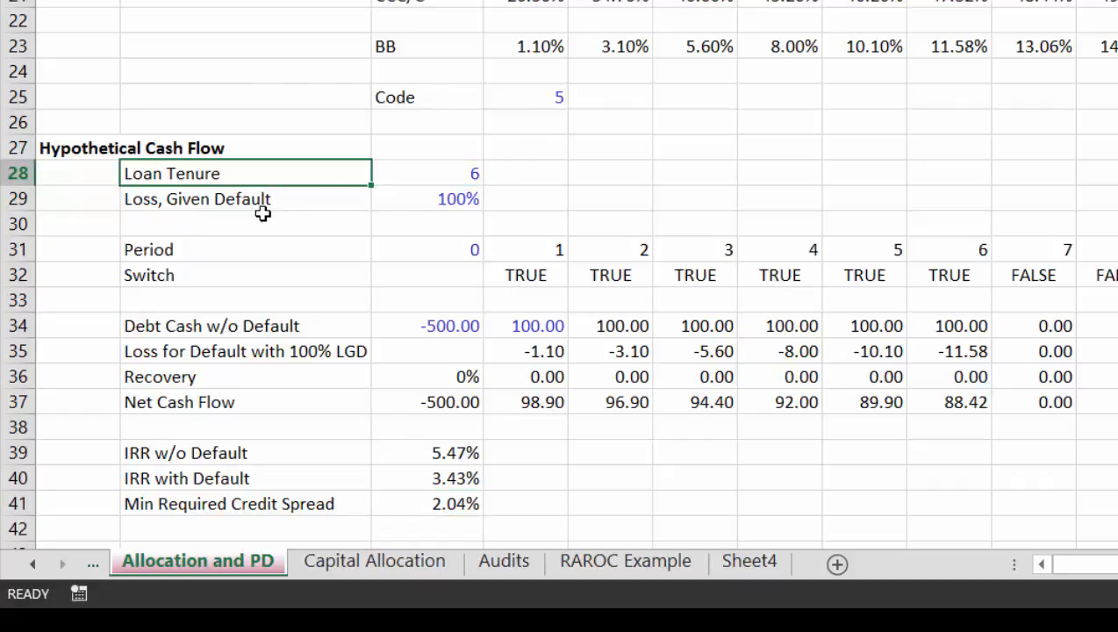
{"action": "type", "text": "7"}
{"action": "key", "text": "Return"}
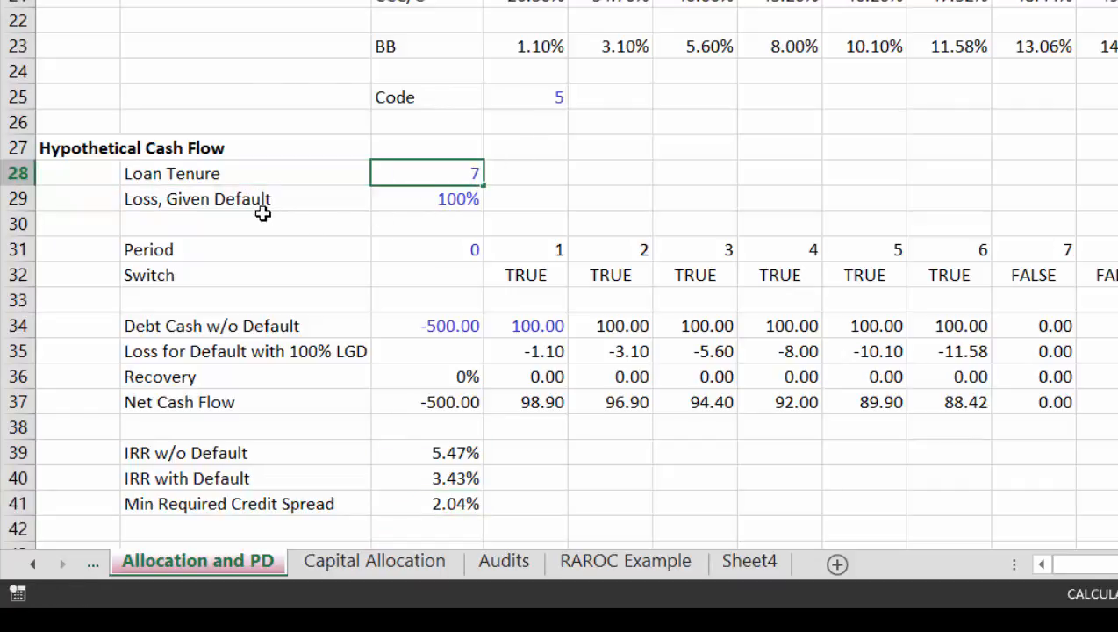
{"action": "key", "text": "Up"}
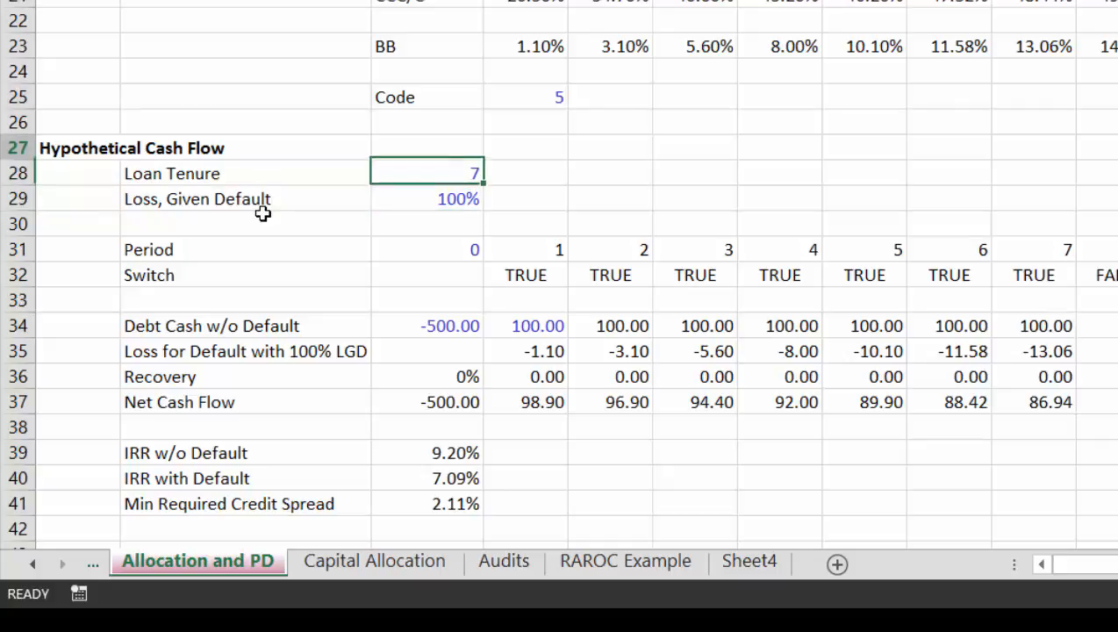
Step: Set the rating Code in D25 to 6 to test the spread for a B rating
{"action": "key", "text": "Up"}
{"action": "key", "text": "Up"}
{"action": "key", "text": "Up"}
{"action": "key", "text": "Right"}
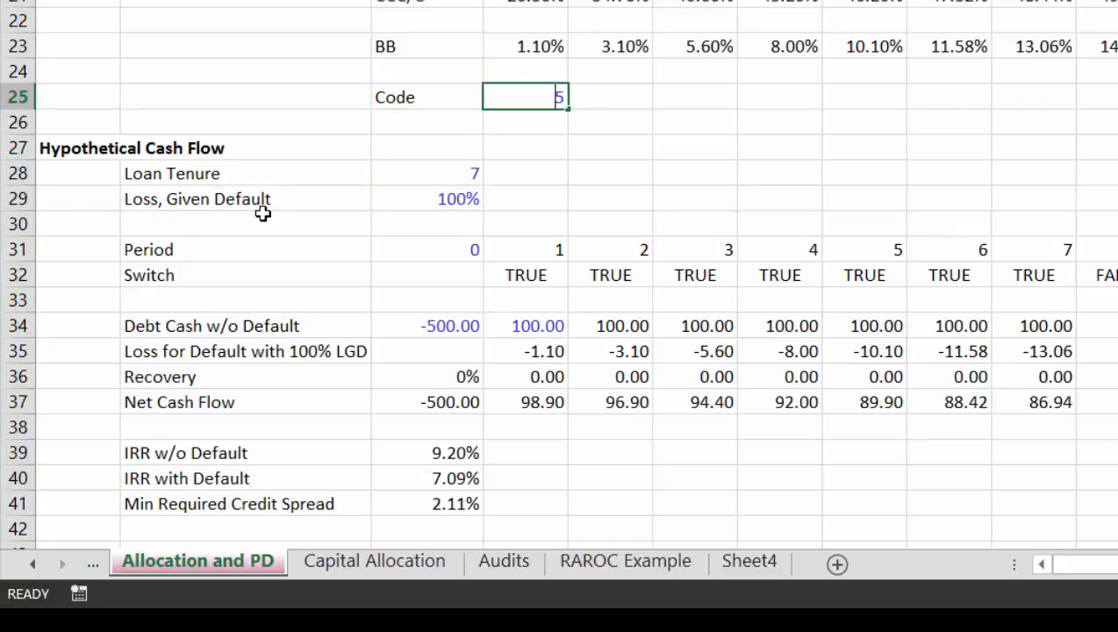
{"action": "type", "text": "6"}
{"action": "key", "text": "Return"}
{"action": "key", "text": "Up"}
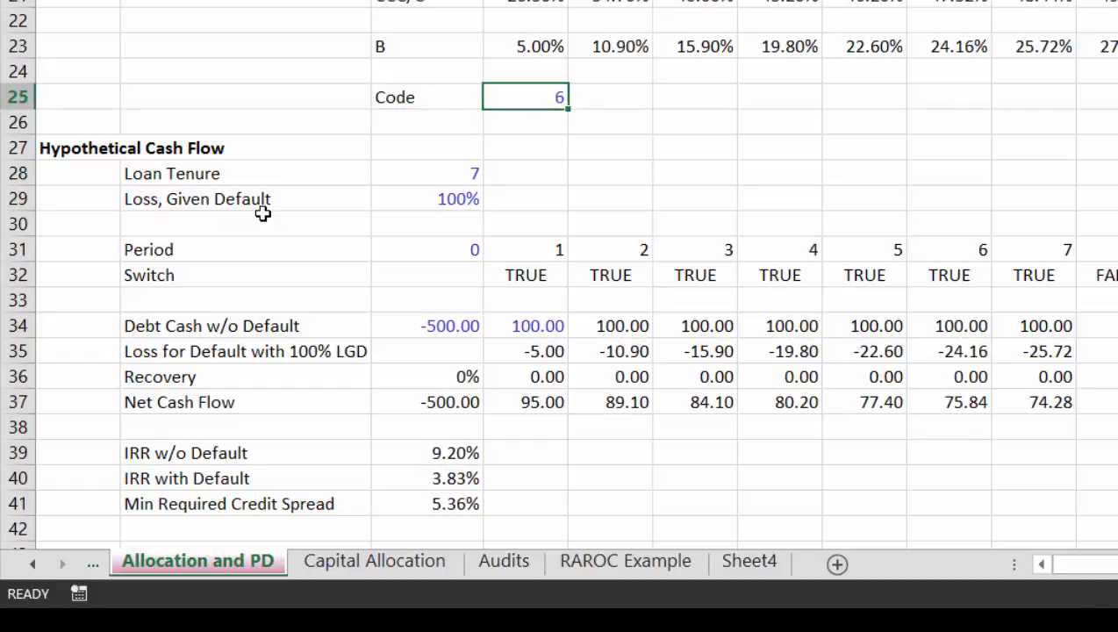
Step: Set the rating Code in D25 to 4 to apply the BBB default probabilities
{"action": "key", "text": "Left"}
{"action": "key", "text": "Right"}
{"action": "type", "text": "4"}
{"action": "key", "text": "Return"}
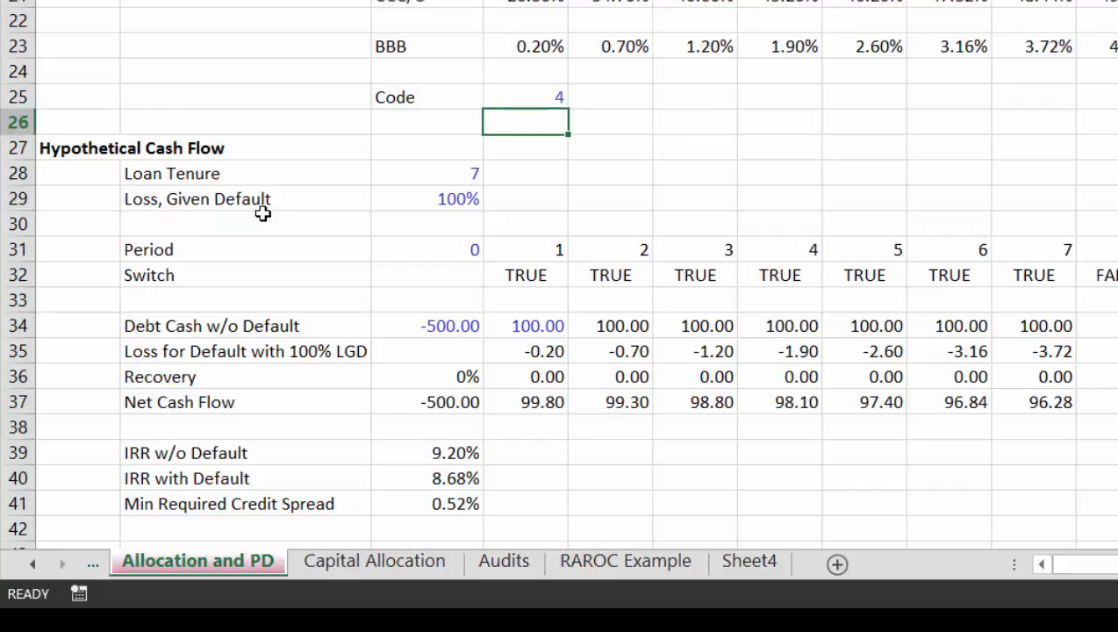
{"action": "key", "text": "Up"}
{"action": "key", "text": "Left"}
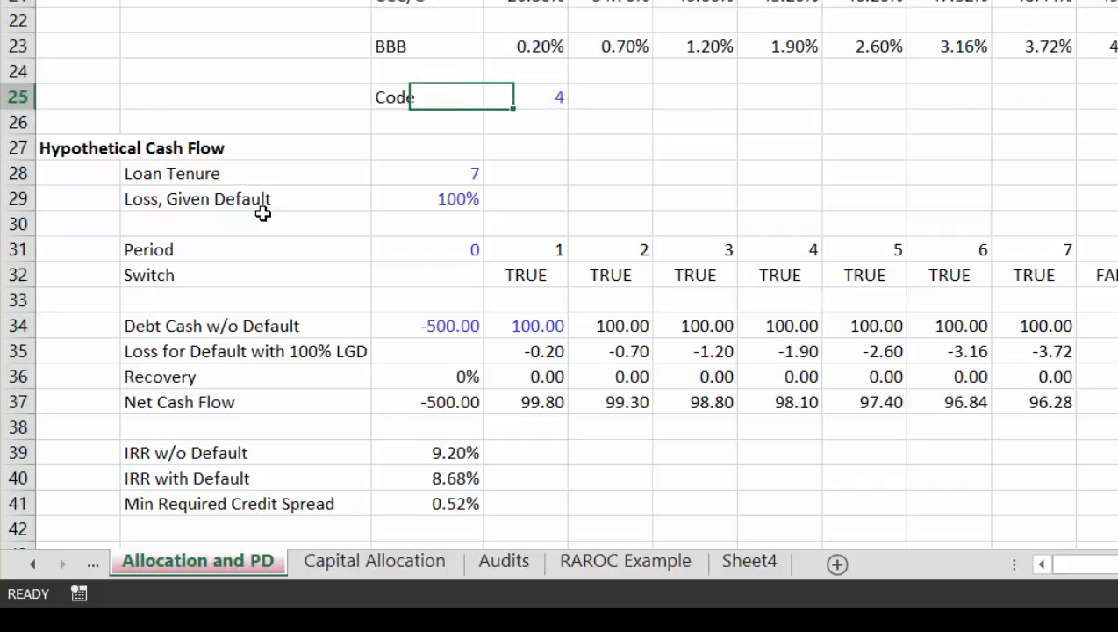
{"action": "key", "text": "Right"}
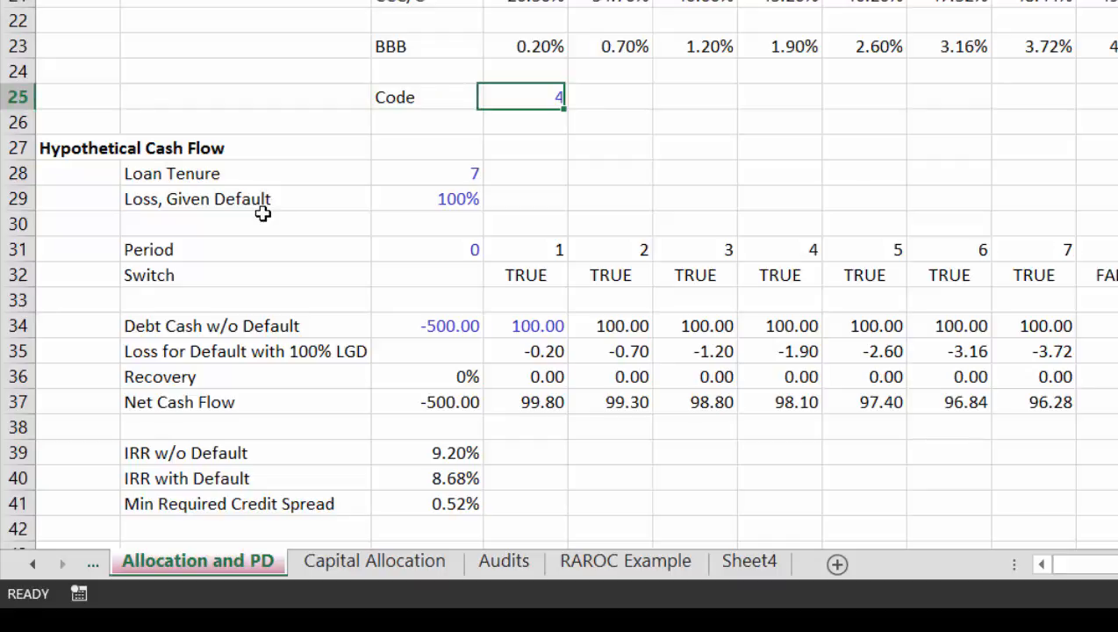
Step: Set the Loan Tenure in C28 to 1 to test a single-period loan
{"action": "key", "text": "Down"}
{"action": "key", "text": "Down"}
{"action": "key", "text": "Down"}
{"action": "key", "text": "Down"}
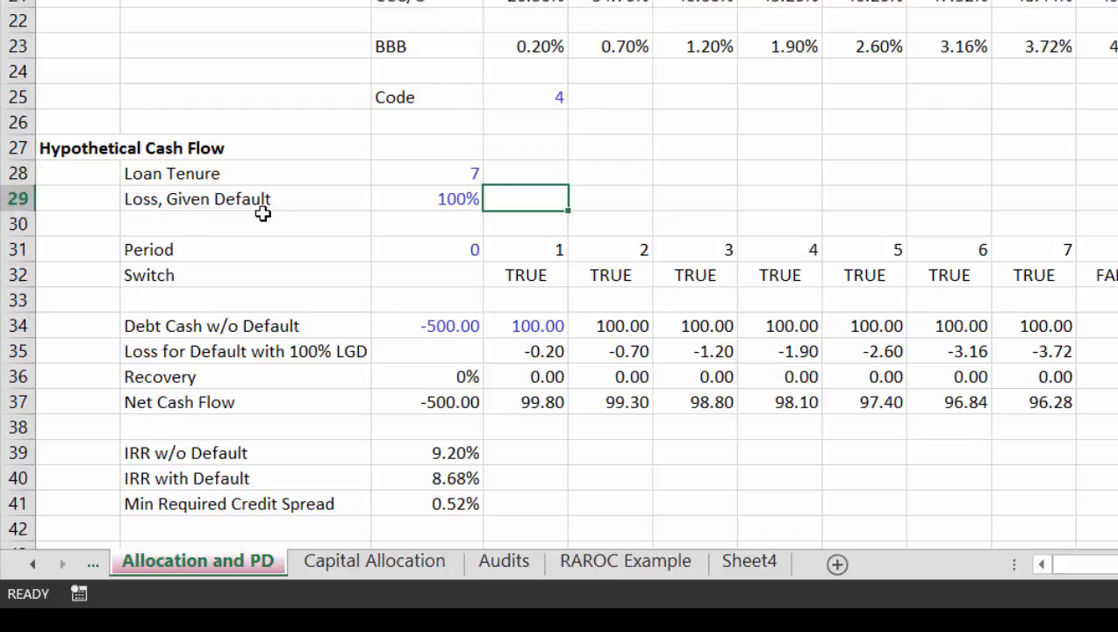
{"action": "key", "text": "Up"}
{"action": "key", "text": "Left"}
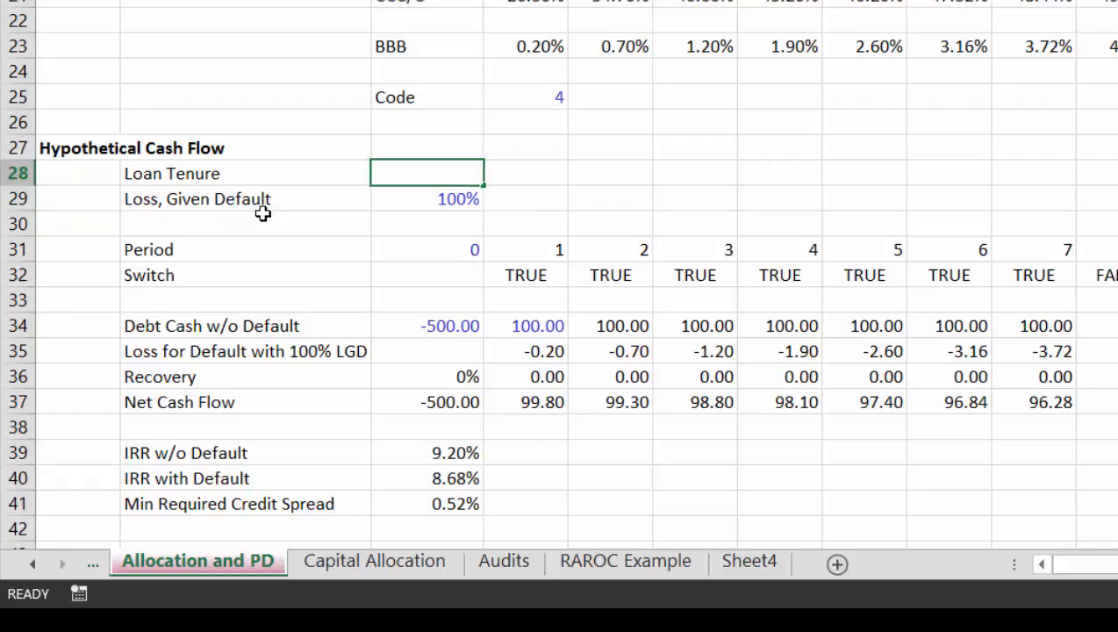
{"action": "type", "text": "1"}
{"action": "key", "text": "Return"}
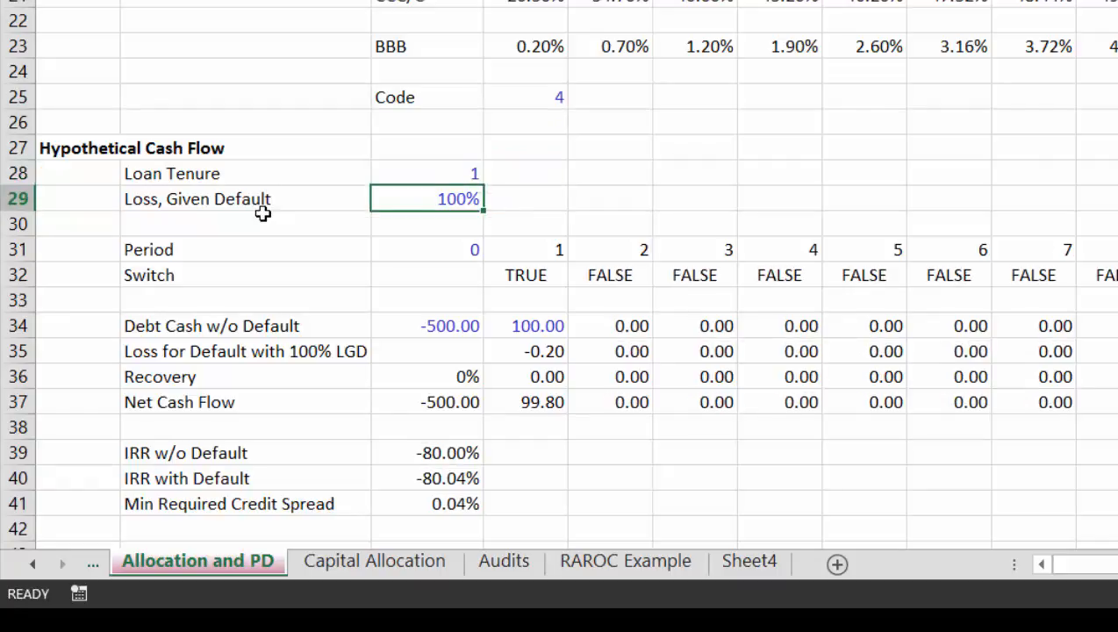
Step: Set the period 0 Debt Cash w/o Default in C34 to -90
{"action": "key", "text": "Down"}
{"action": "key", "text": "Down"}
{"action": "key", "text": "Down"}
{"action": "key", "text": "Down"}
{"action": "key", "text": "Down"}
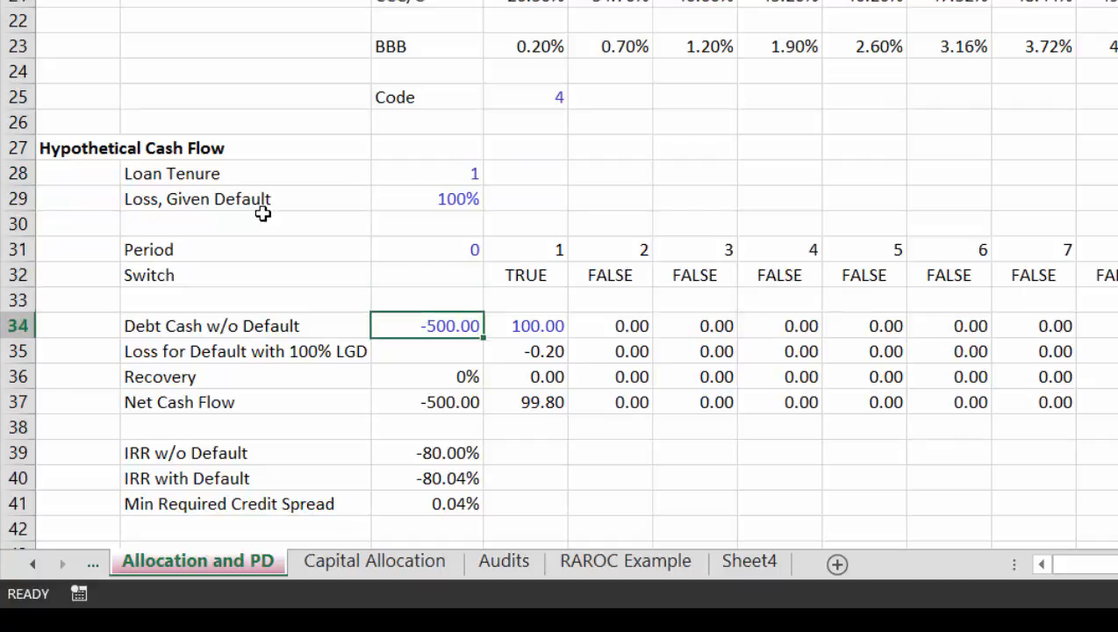
{"action": "type", "text": "-"}
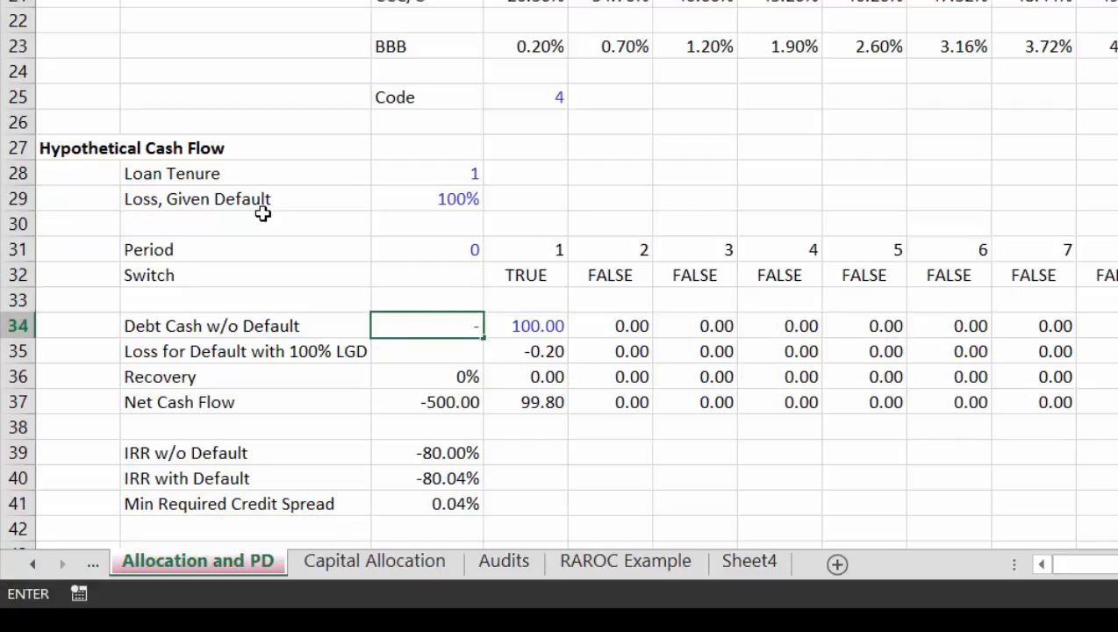
{"action": "type", "text": "90"}
{"action": "key", "text": "Return"}
{"action": "key", "text": "Up"}
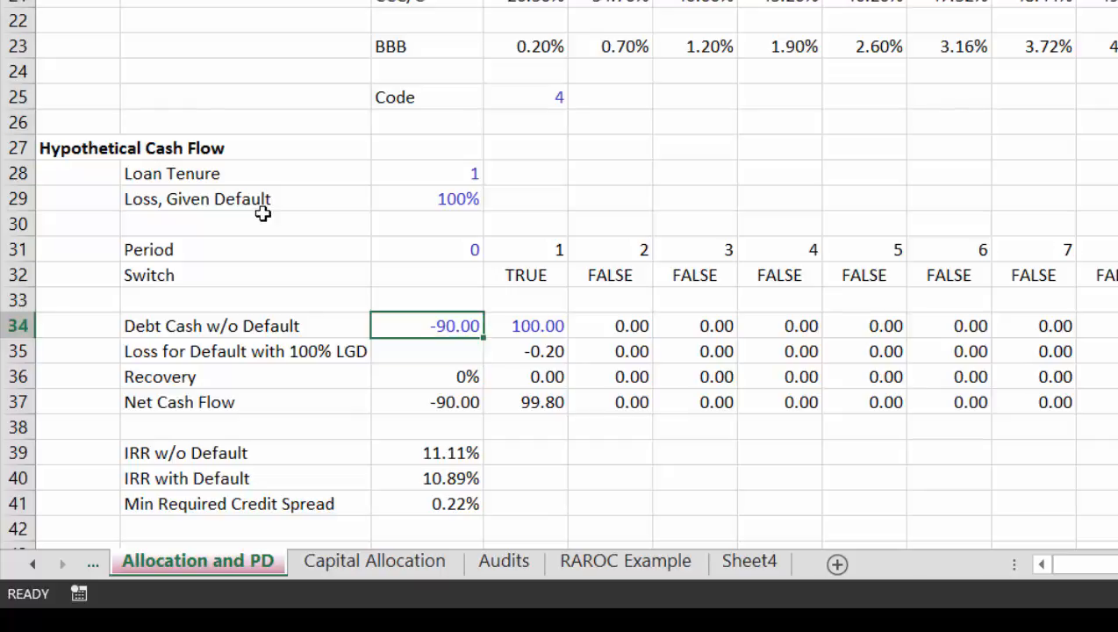
Step: Set the period 0 Debt Cash w/o Default in C34 to -95 and check the Min Required Credit Spread
{"action": "type", "text": "-6"}
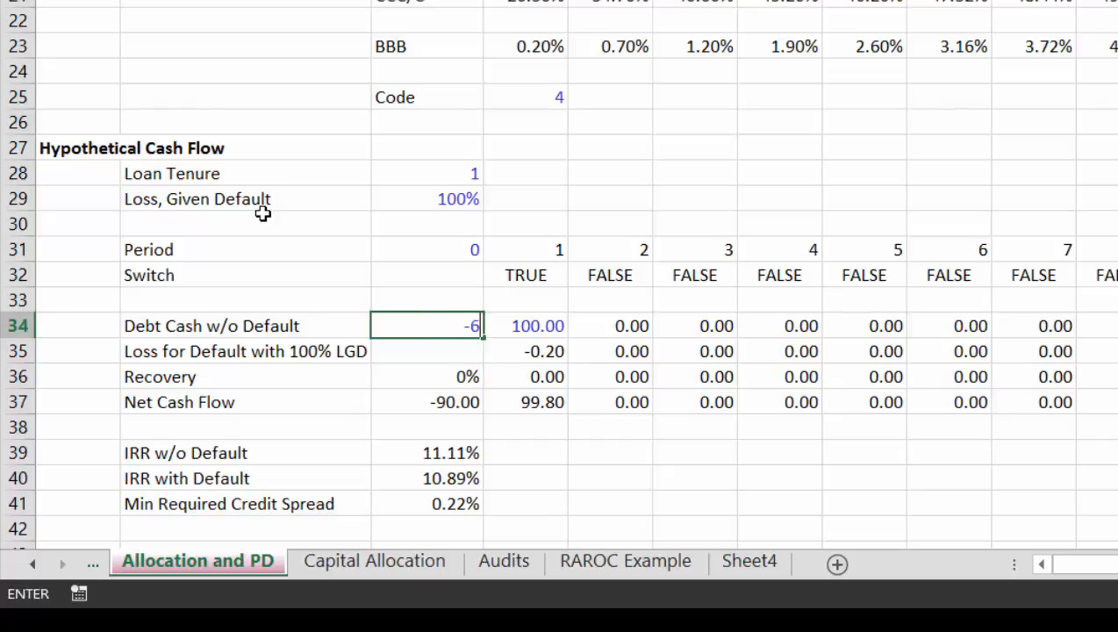
{"action": "key", "text": "BackSpace"}
{"action": "type", "text": "95"}
{"action": "key", "text": "ctrl+Return"}
{"action": "key", "text": "Down"}
{"action": "key", "text": "Down"}
{"action": "key", "text": "Down"}
{"action": "key", "text": "Down"}
{"action": "key", "text": "Down"}
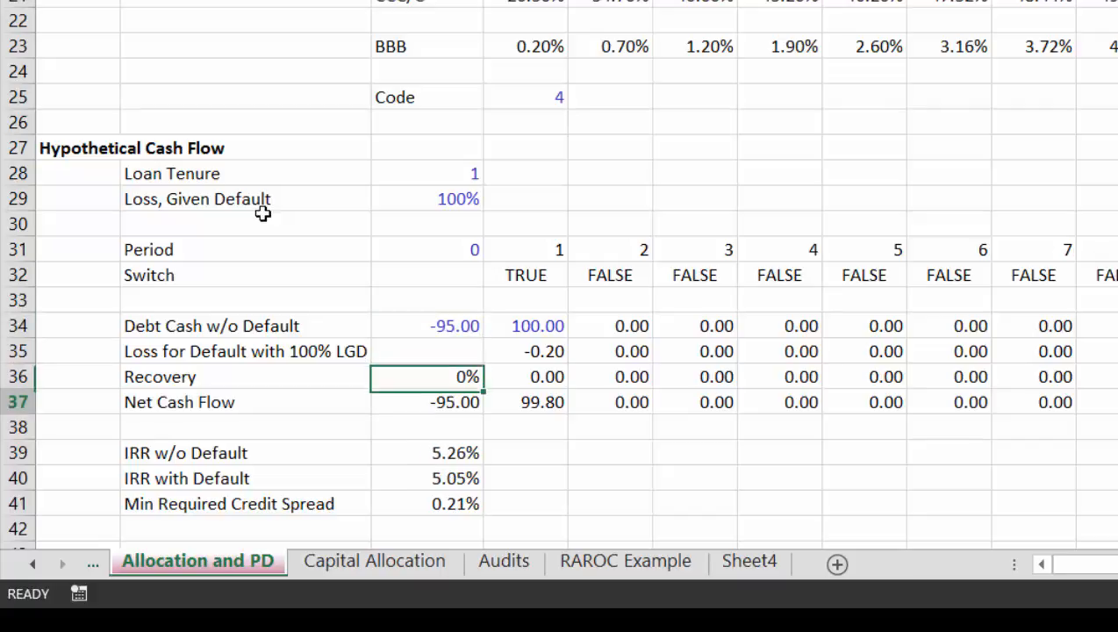
{"action": "key", "text": "Down"}
{"action": "key", "text": "Down"}
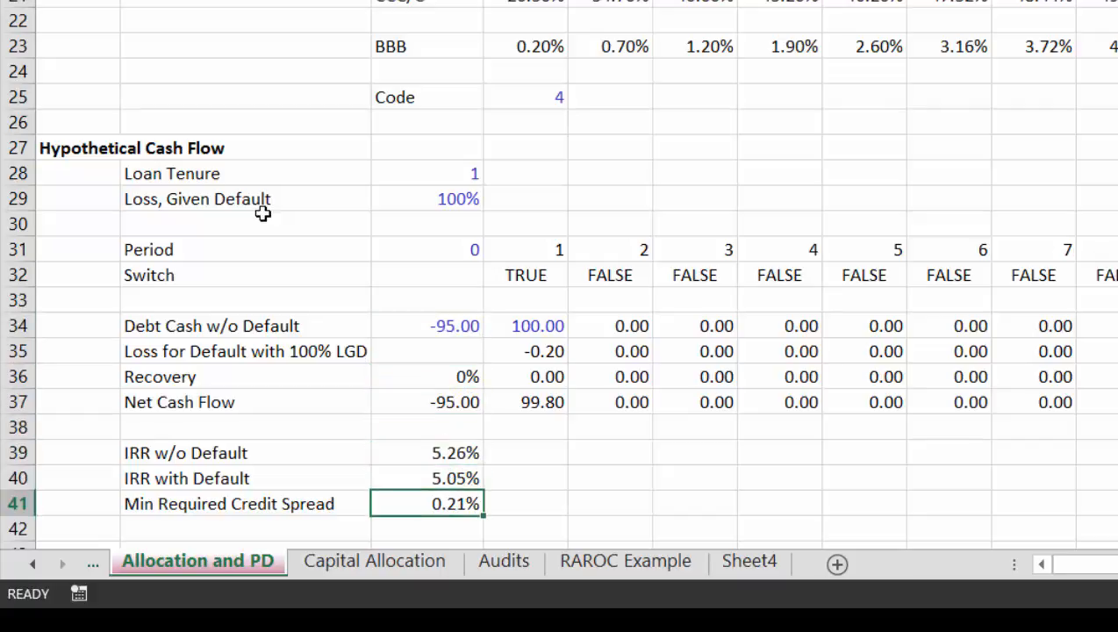
Step: Set the Loan Tenure in C28 to 2
{"action": "key", "text": "Up"}
{"action": "key", "text": "Up"}
{"action": "key", "text": "Up"}
{"action": "key", "text": "Up"}
{"action": "key", "text": "Up"}
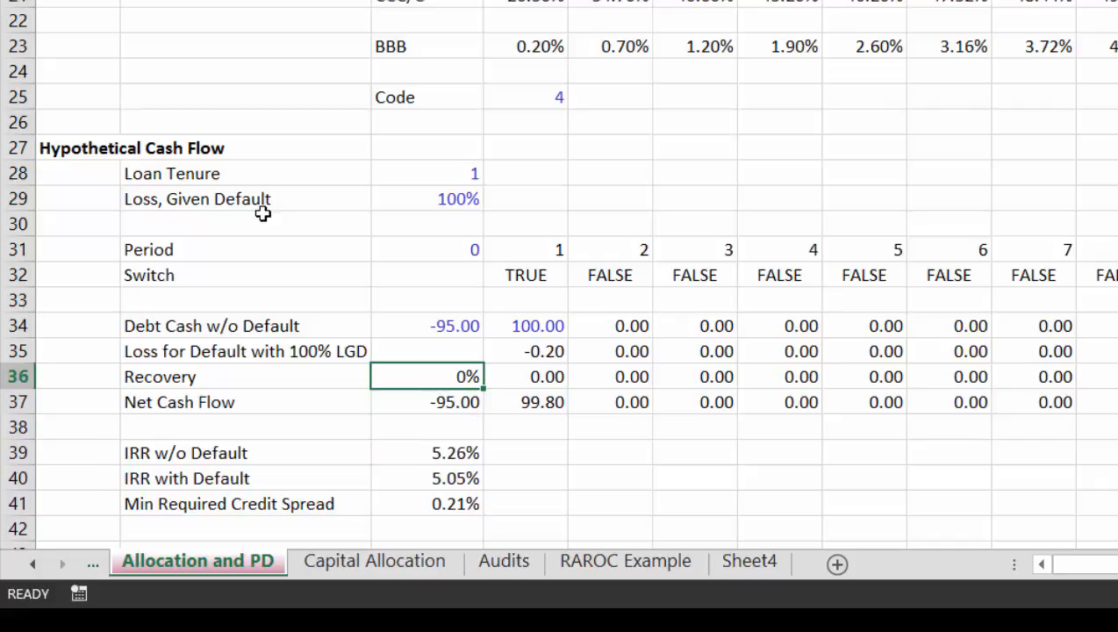
{"action": "key", "text": "Up"}
{"action": "key", "text": "Up"}
{"action": "key", "text": "Up"}
{"action": "key", "text": "Up"}
{"action": "key", "text": "Up"}
{"action": "key", "text": "Up"}
{"action": "key", "text": "Up"}
{"action": "key", "text": "Up"}
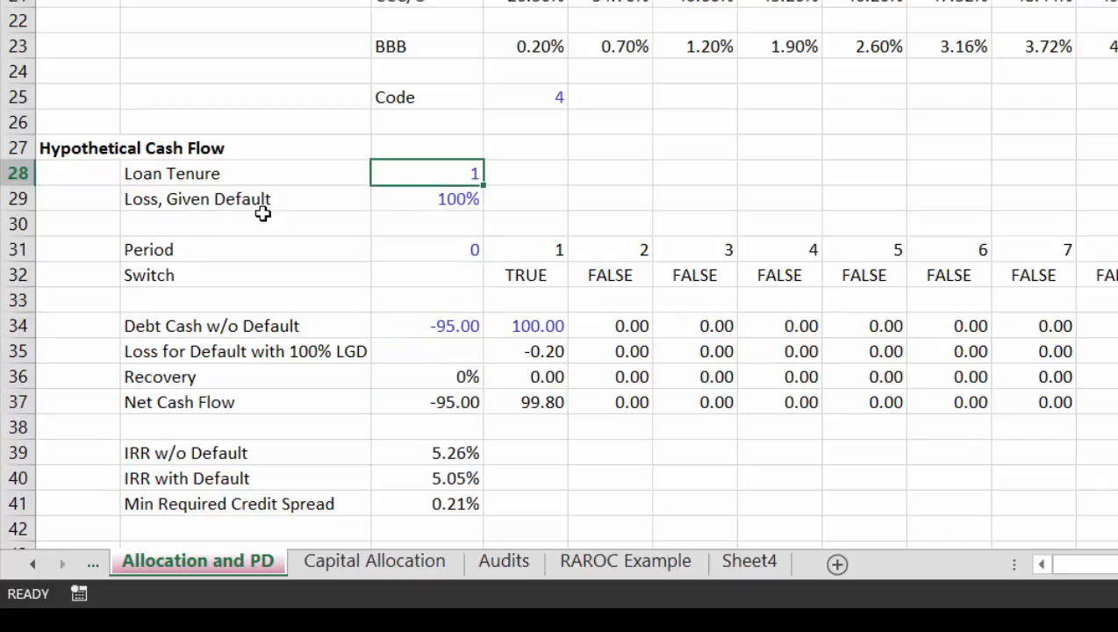
{"action": "type", "text": "2"}
{"action": "key", "text": "Return"}
Step: Set the period 0 Debt Cash w/o Default in C34 to -190 for the two-period loan
{"action": "key", "text": "Down"}
{"action": "key", "text": "Down"}
{"action": "key", "text": "Down"}
{"action": "key", "text": "Down"}
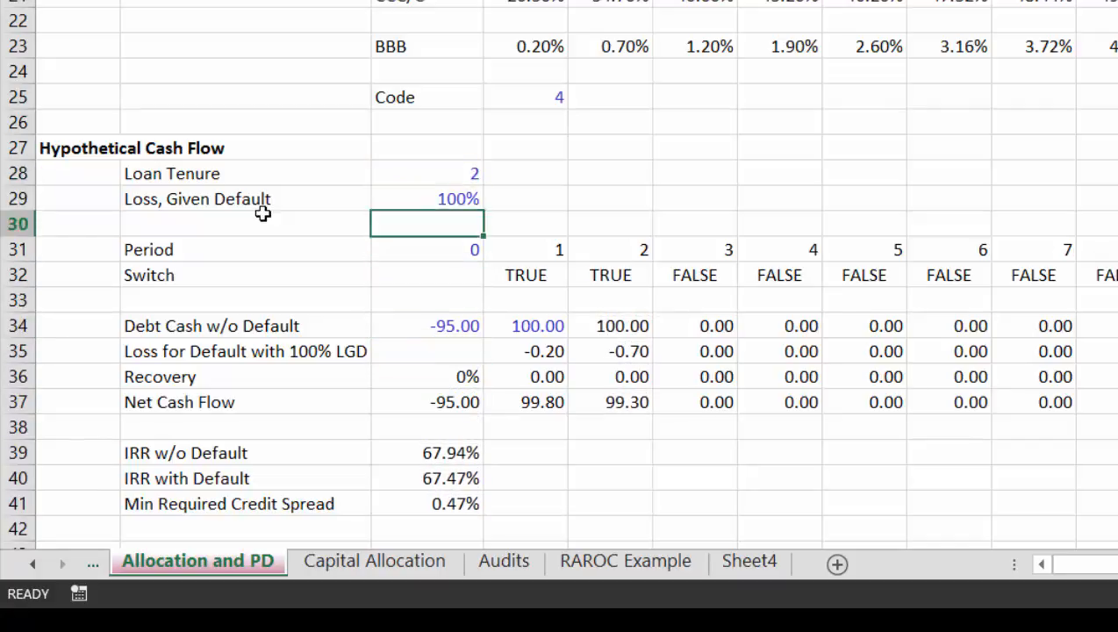
{"action": "key", "text": "Down"}
{"action": "key", "text": "Down"}
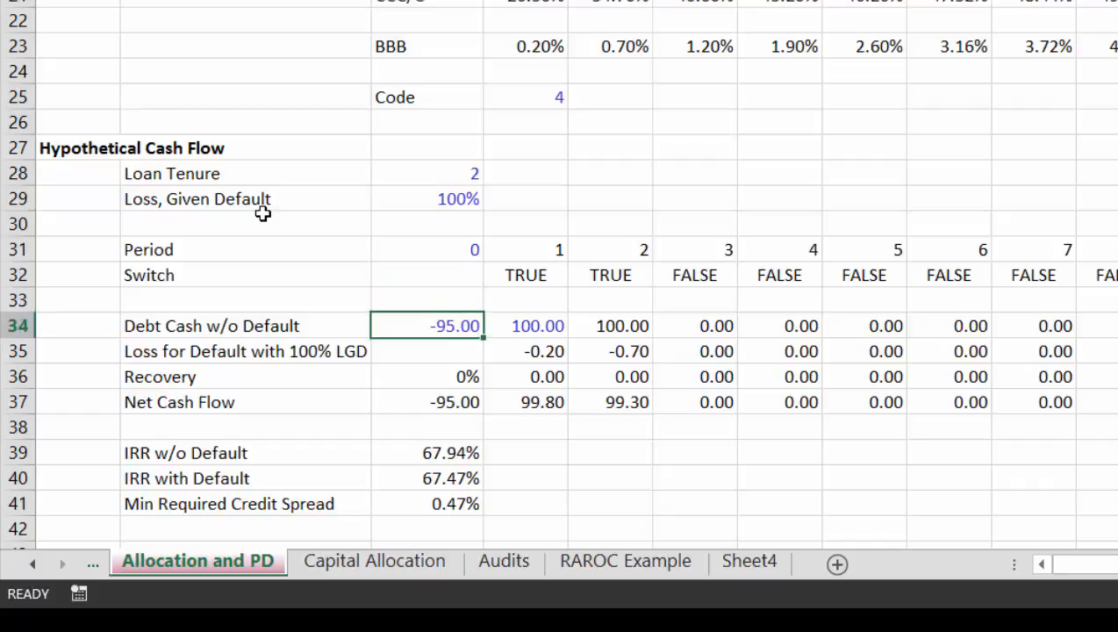
{"action": "type", "text": "-"}
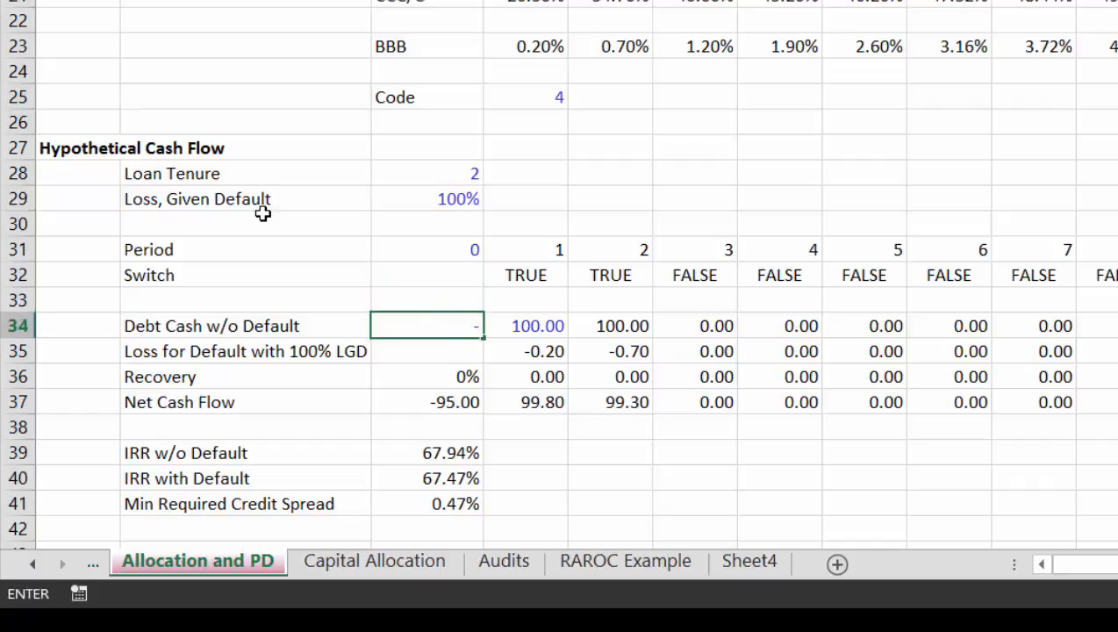
{"action": "type", "text": "190"}
{"action": "key", "text": "Return"}
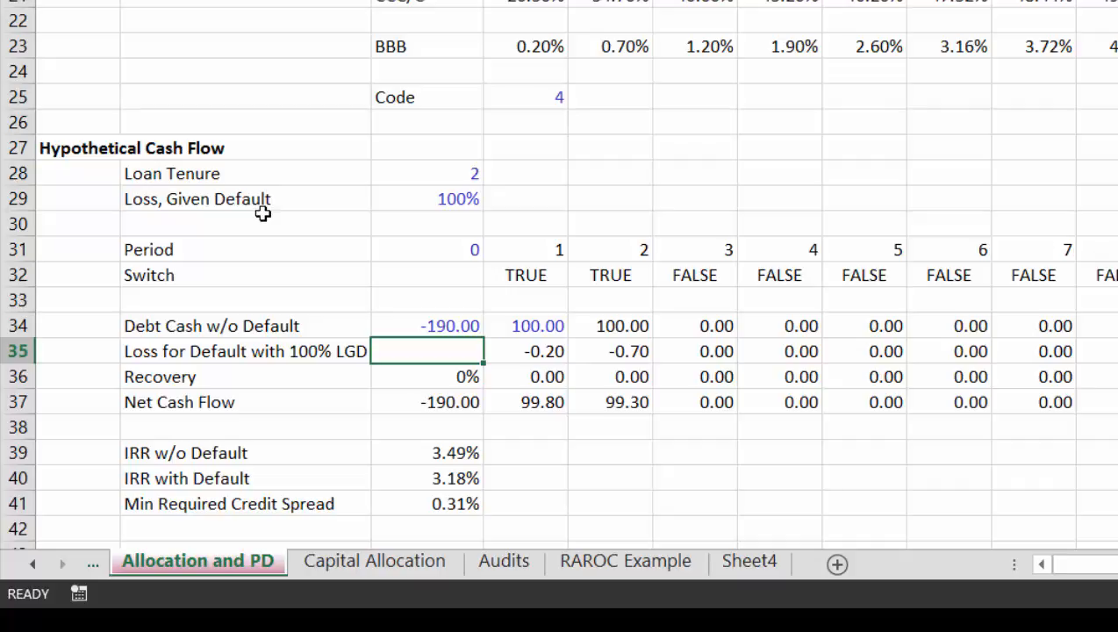
Step: Set the Loss, Given Default in C29 to 60%
{"action": "key", "text": "Down"}
{"action": "key", "text": "Down"}
{"action": "key", "text": "Down"}
{"action": "key", "text": "Down"}
{"action": "key", "text": "Down"}
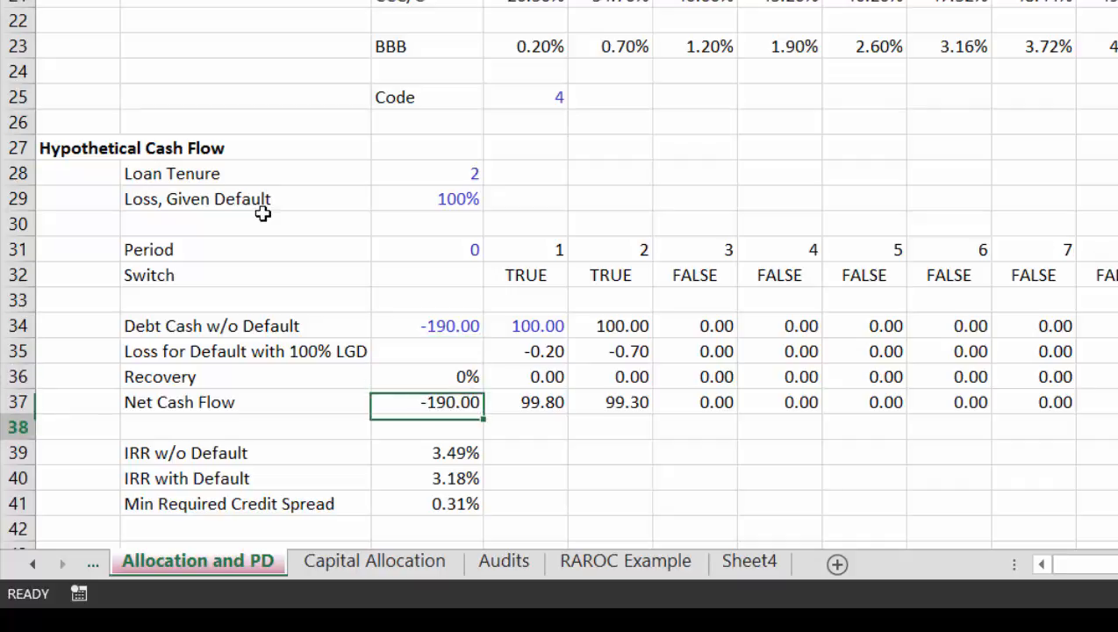
{"action": "key", "text": "Down"}
{"action": "key", "text": "Up"}
{"action": "key", "text": "Up"}
{"action": "key", "text": "Up"}
{"action": "key", "text": "Up"}
{"action": "key", "text": "Up"}
{"action": "key", "text": "Up"}
{"action": "key", "text": "Up"}
{"action": "key", "text": "Up"}
{"action": "key", "text": "Up"}
{"action": "key", "text": "Up"}
{"action": "key", "text": "Up"}
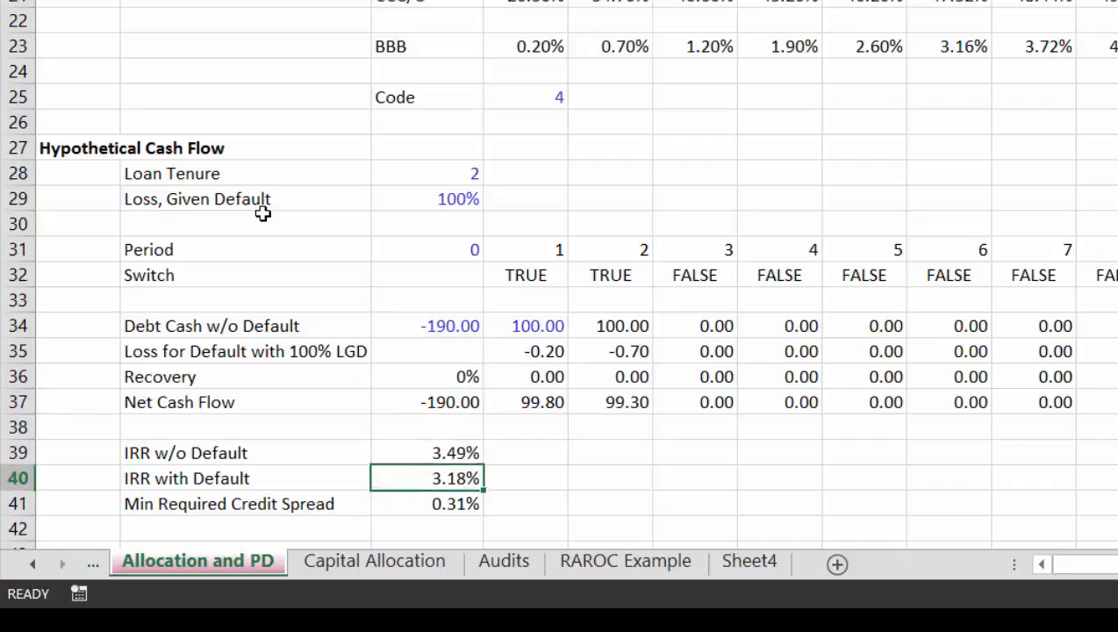
{"action": "key", "text": "Up"}
{"action": "key", "text": "Up"}
{"action": "key", "text": "Up"}
{"action": "key", "text": "Up"}
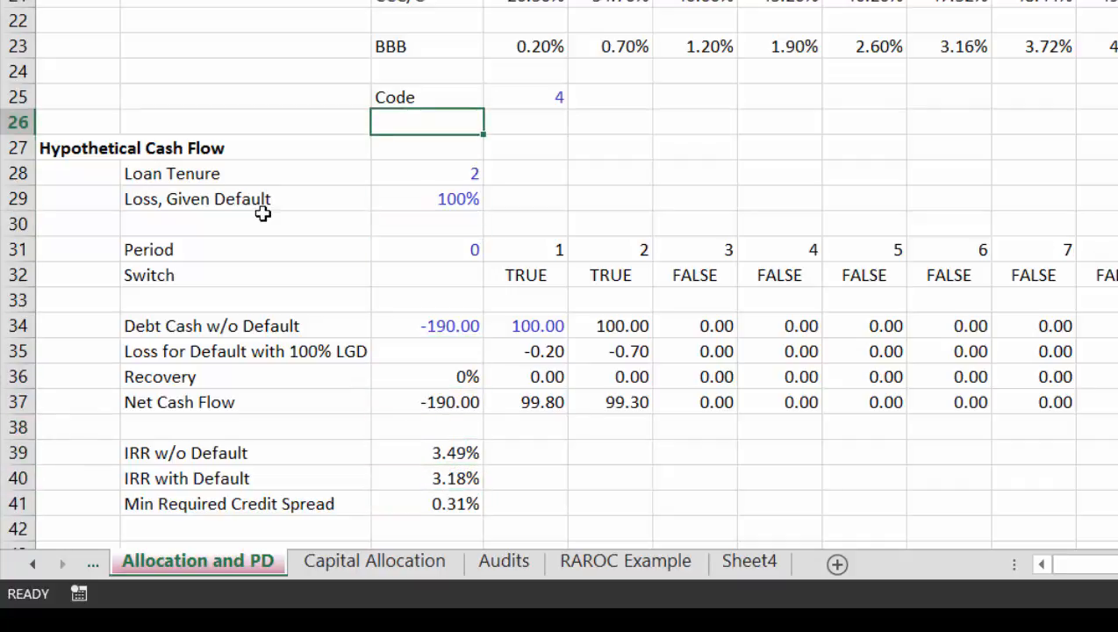
{"action": "key", "text": "Down"}
{"action": "key", "text": "Down"}
{"action": "key", "text": "Down"}
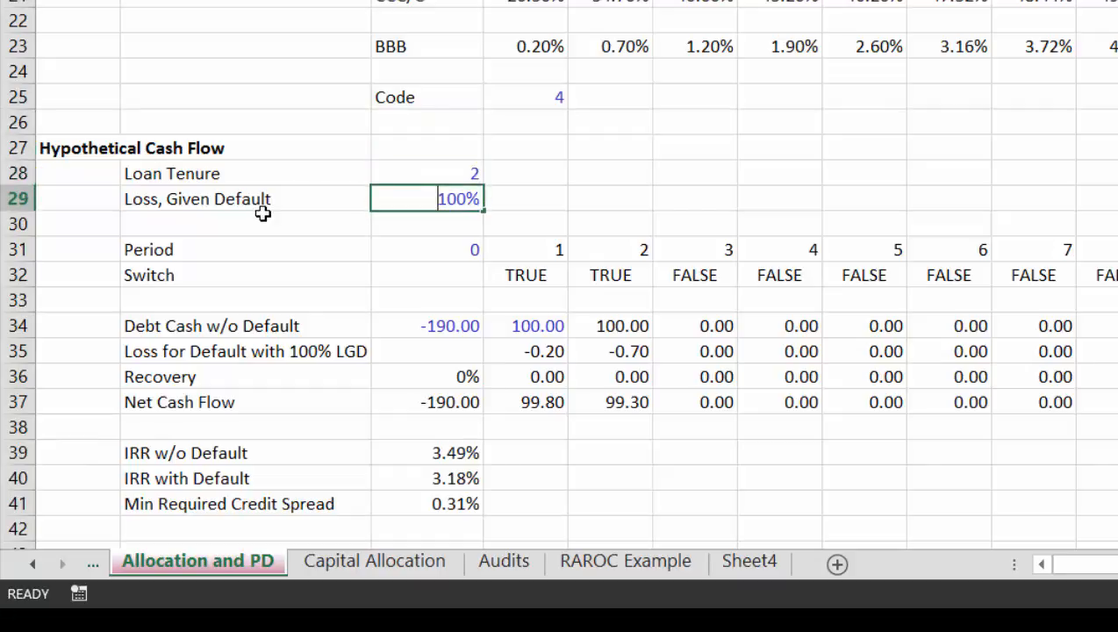
{"action": "type", "text": "60"}
{"action": "key", "text": "ctrl+Return"}
{"action": "key", "text": "Down"}
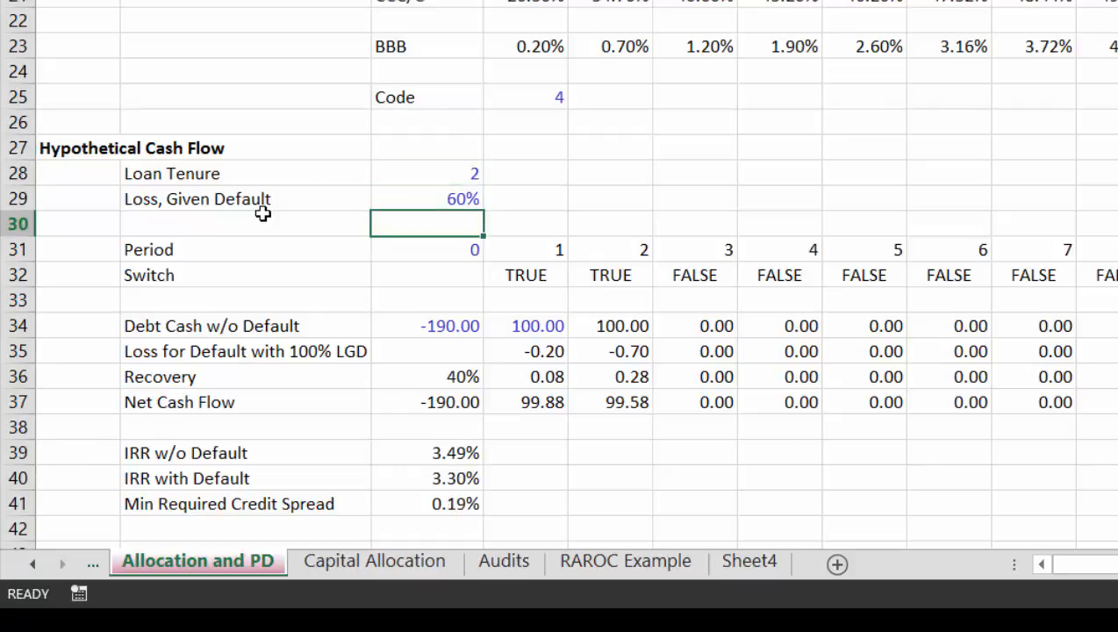
{"action": "key", "text": "Up"}
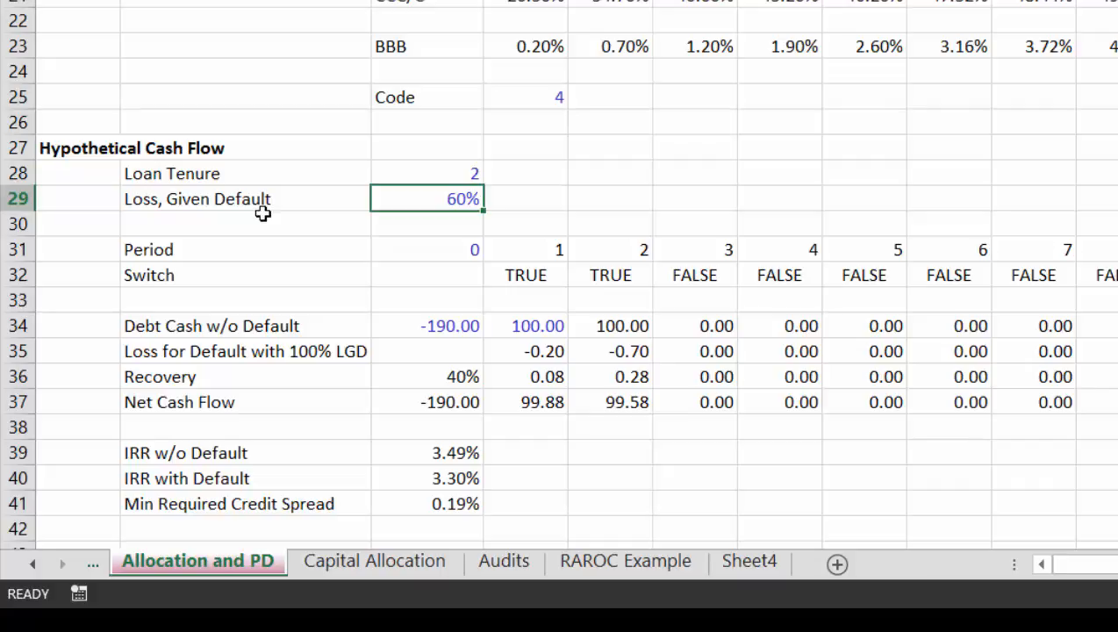
Step: Examine the interpolated default probabilities for the BBB, BB, B and CCC/C ratings in the early periods
{"action": "key", "text": "Down"}
{"action": "key", "text": "Down"}
{"action": "key", "text": "Down"}
{"action": "key", "text": "Down"}
{"action": "key", "text": "Down"}
{"action": "key", "text": "Down"}
{"action": "key", "text": "Down"}
{"action": "key", "text": "Down"}
{"action": "key", "text": "Down"}
{"action": "key", "text": "Down"}
{"action": "key", "text": "Down"}
{"action": "key", "text": "Down"}
{"action": "key", "text": "Down"}
{"action": "key", "text": "Down"}
{"action": "key", "text": "Down"}
{"action": "key", "text": "Down"}
{"action": "key", "text": "Down"}
{"action": "key", "text": "Down"}
{"action": "key", "text": "Down"}
{"action": "key", "text": "Down"}
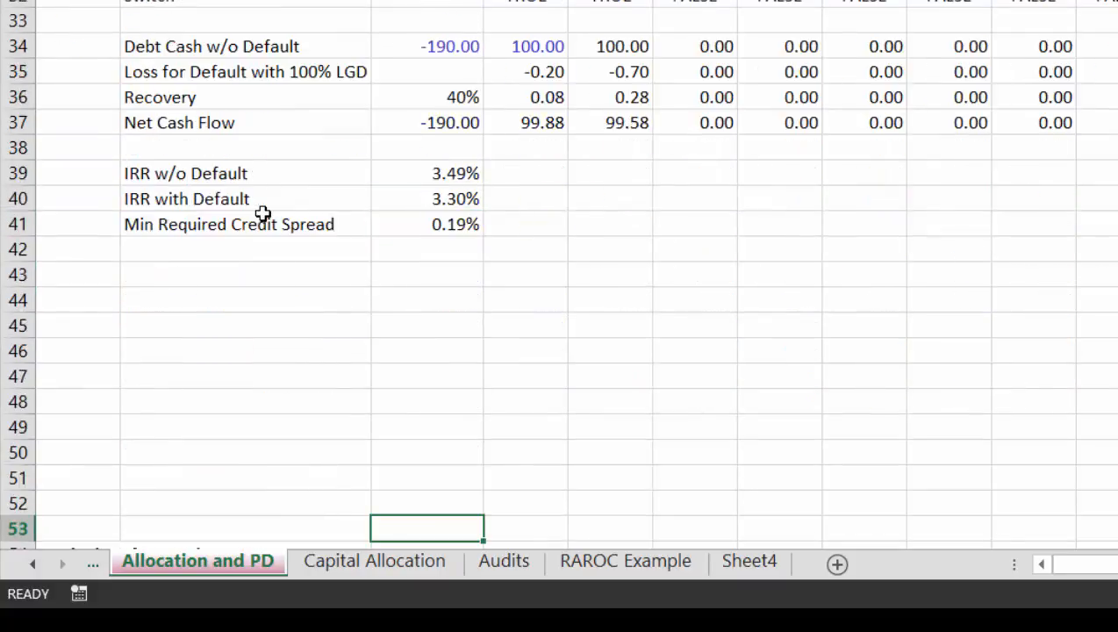
{"action": "key", "text": "Up"}
{"action": "key", "text": "Up"}
{"action": "key", "text": "Up"}
{"action": "key", "text": "Left"}
{"action": "key", "text": "Left"}
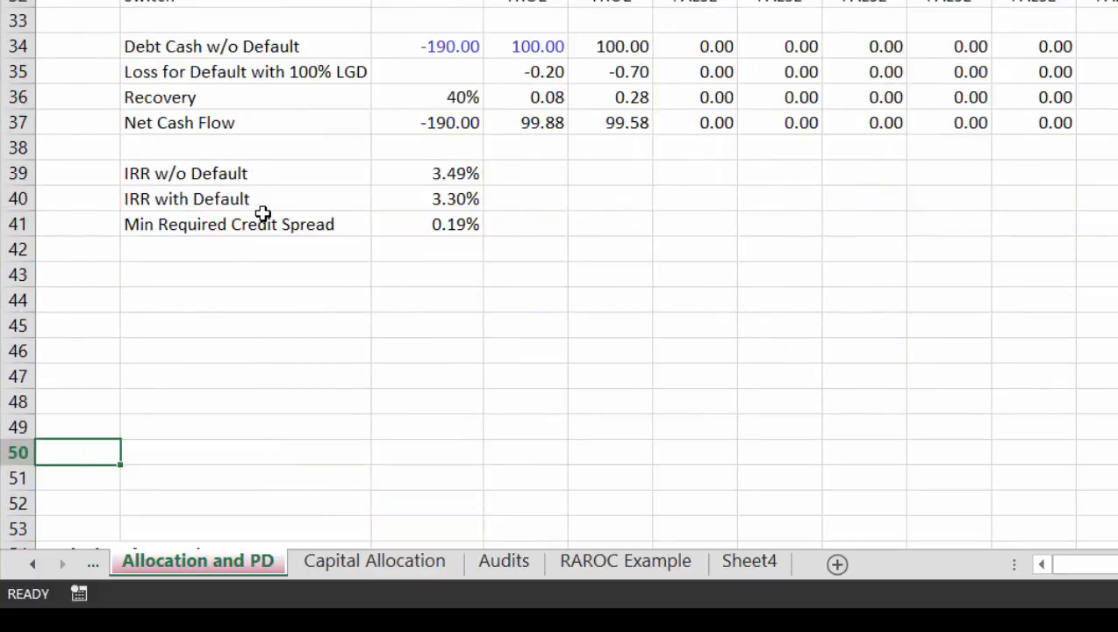
{"action": "key", "text": "Up"}
{"action": "key", "text": "Up"}
{"action": "key", "text": "Up"}
{"action": "key", "text": "Up"}
{"action": "key", "text": "Up"}
{"action": "key", "text": "Up"}
{"action": "key", "text": "Up"}
{"action": "key", "text": "Up"}
{"action": "key", "text": "Up"}
{"action": "key", "text": "Up"}
{"action": "key", "text": "Up"}
{"action": "key", "text": "Up"}
{"action": "key", "text": "Up"}
{"action": "key", "text": "Up"}
{"action": "key", "text": "Up"}
{"action": "key", "text": "Up"}
{"action": "key", "text": "Up"}
{"action": "key", "text": "Up"}
{"action": "key", "text": "Up"}
{"action": "key", "text": "Up"}
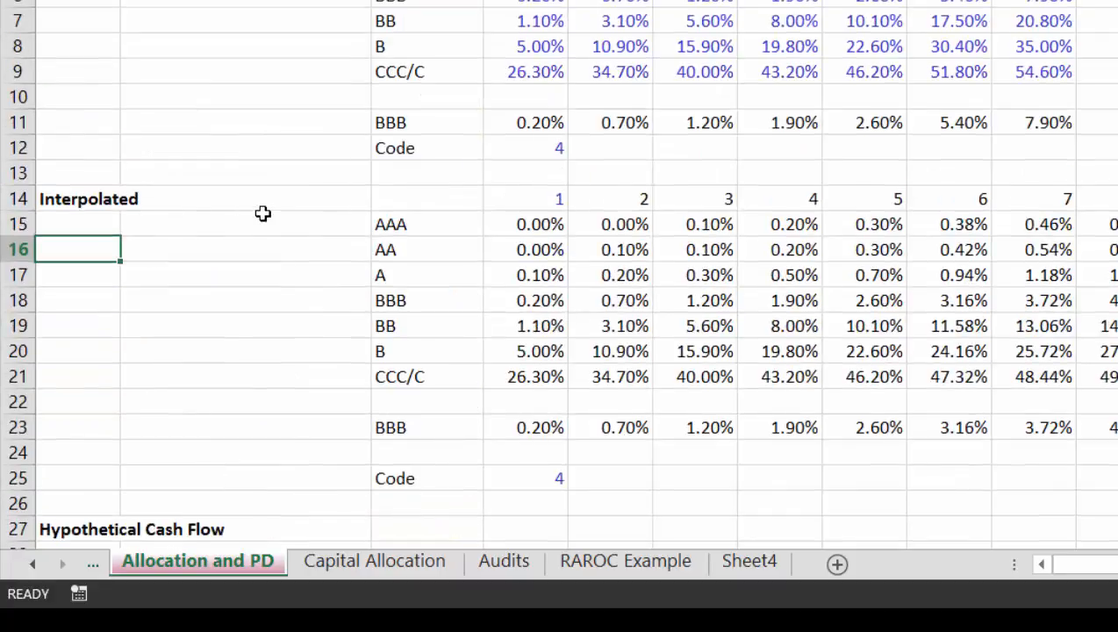
{"action": "key", "text": "Down"}
{"action": "key", "text": "Down"}
{"action": "key", "text": "Right"}
{"action": "key", "text": "Right"}
{"action": "key", "text": "Right"}
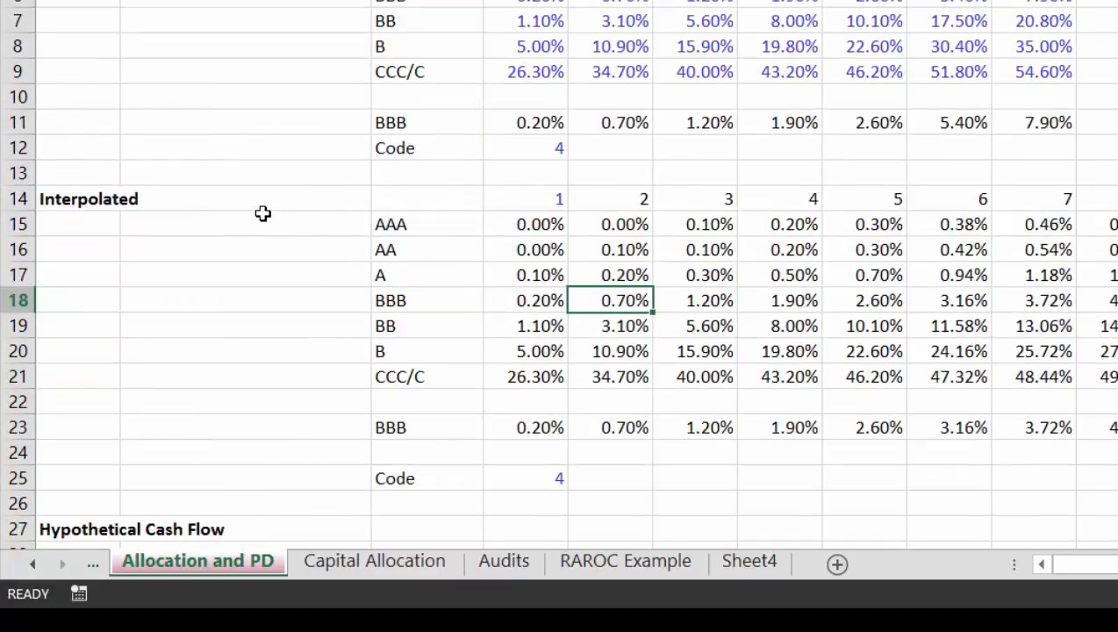
{"action": "key", "text": "Left"}
{"action": "key", "text": "Down"}
{"action": "key", "text": "Down"}
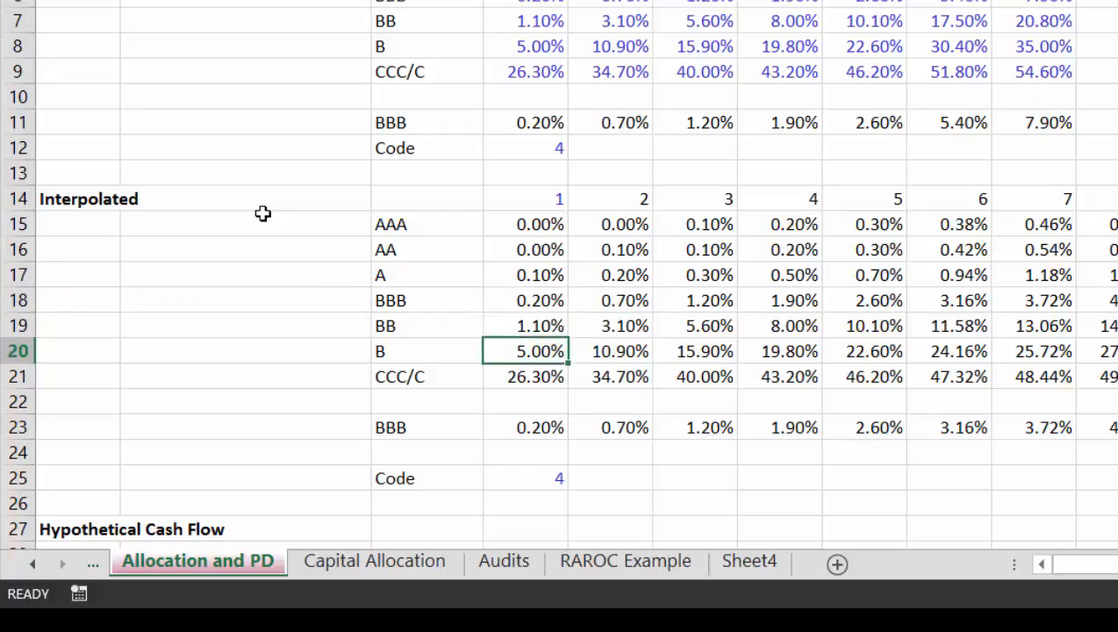
{"action": "key", "text": "Down"}
{"action": "key", "text": "Down"}
{"action": "key", "text": "Down"}
{"action": "key", "text": "Up"}
{"action": "key", "text": "Up"}
{"action": "key", "text": "Up"}
{"action": "key", "text": "Up"}
{"action": "key", "text": "Up"}
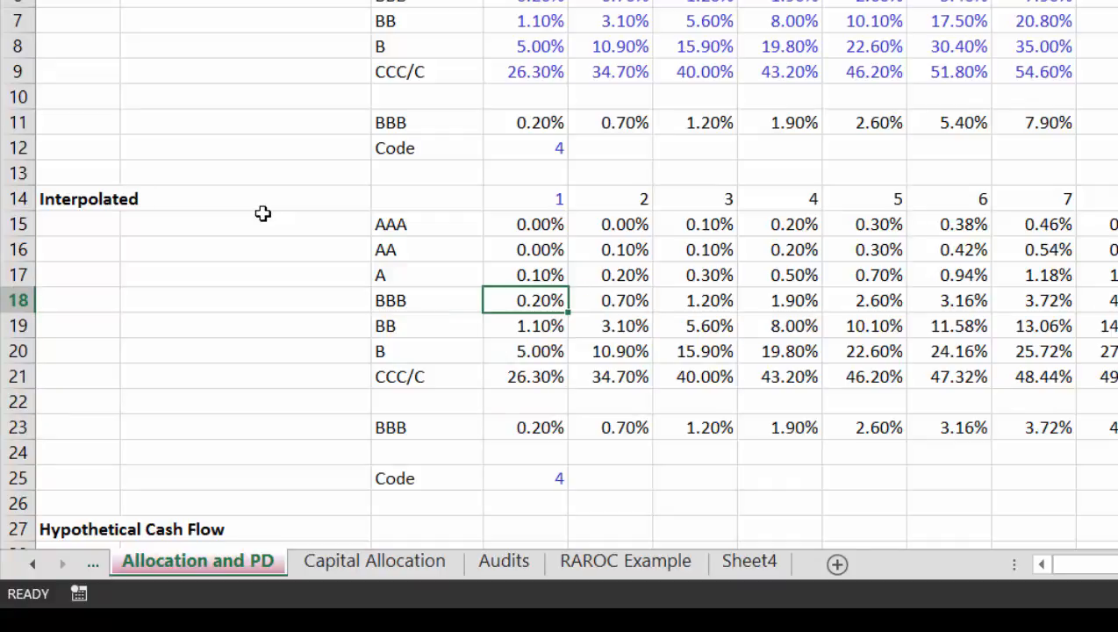
Step: Look through the Weights and Defaults, Loan Inputs and Bond Rating Simulation sheets, returning to Allocation and PD
{"action": "key", "text": "ctrl+Page_Up"}
{"action": "key", "text": "ctrl+Page_Up"}
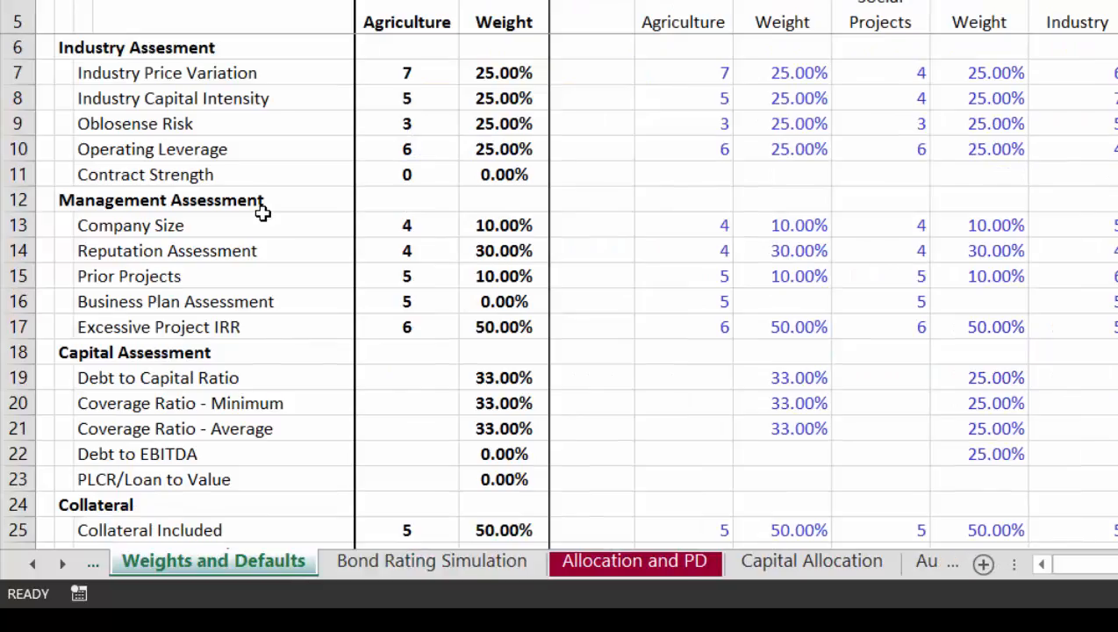
{"action": "key", "text": "ctrl+Page_Up"}
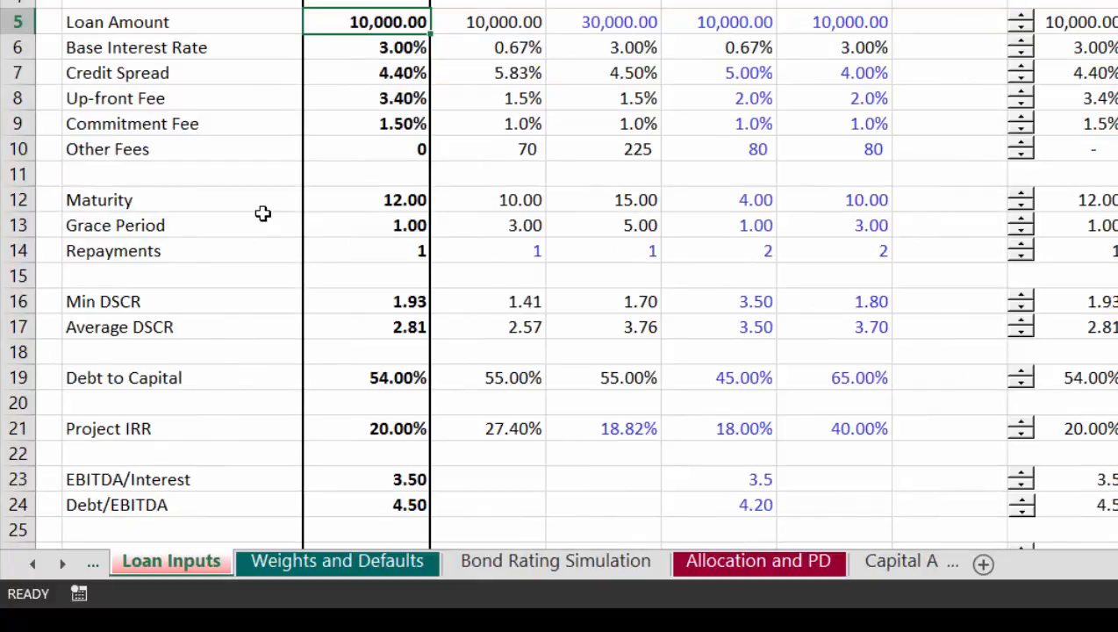
{"action": "key", "text": "ctrl+Page_Down"}
{"action": "key", "text": "ctrl+Page_Down"}
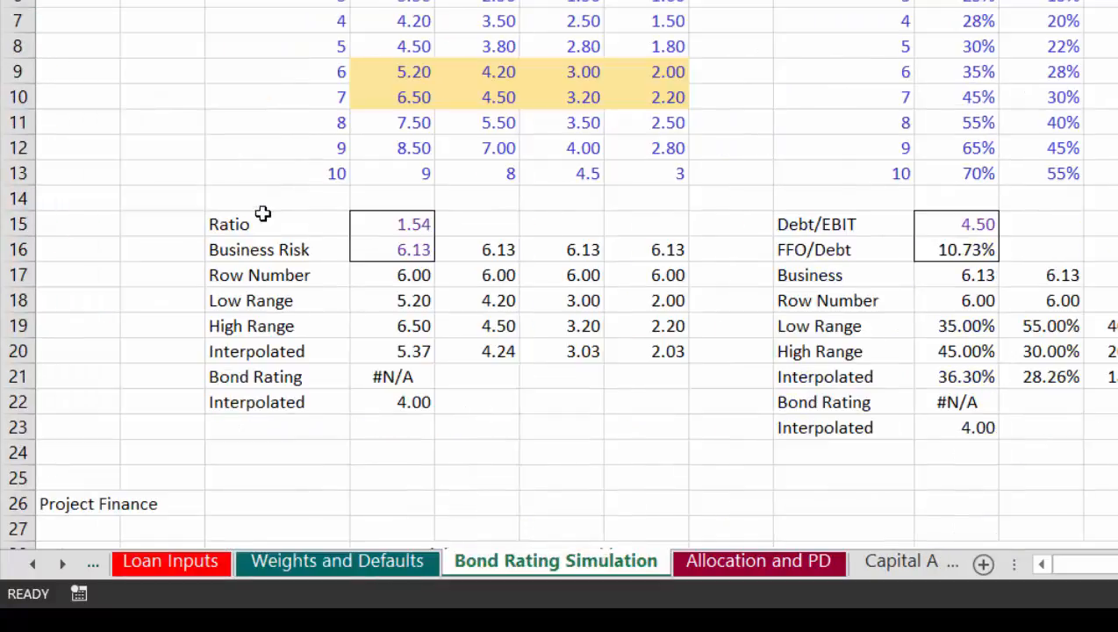
{"action": "key", "text": "ctrl+Page_Down"}
Step: Insert a blank row 24 below the selected rating's interpolated default probabilities
{"action": "key", "text": "Down"}
{"action": "key", "text": "Down"}
{"action": "key", "text": "Down"}
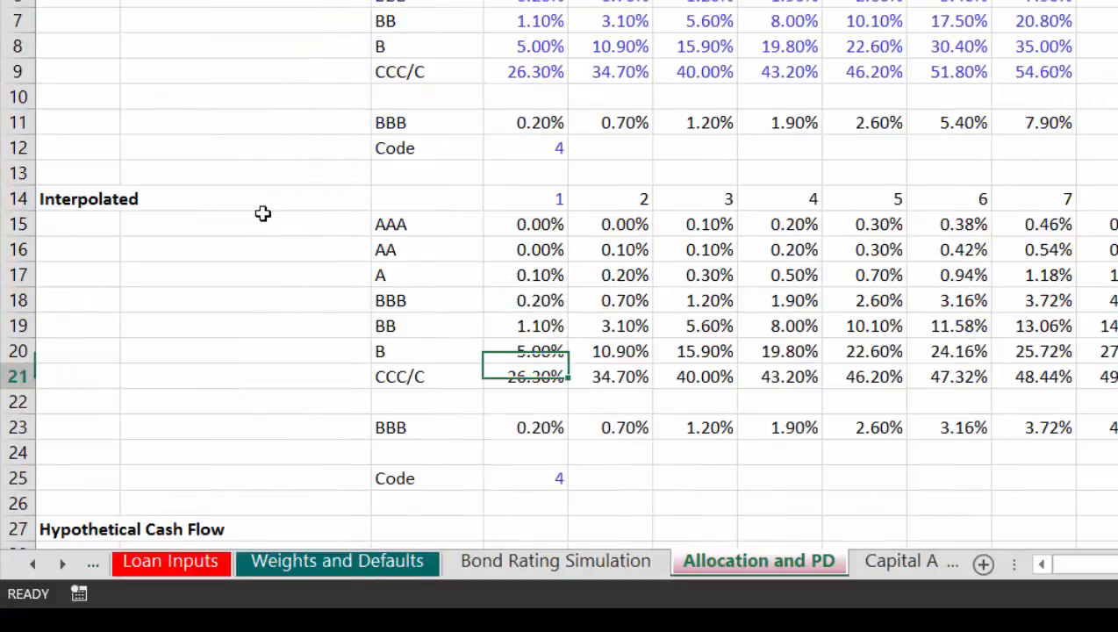
{"action": "key", "text": "Down"}
{"action": "key", "text": "Down"}
{"action": "key", "text": "Down"}
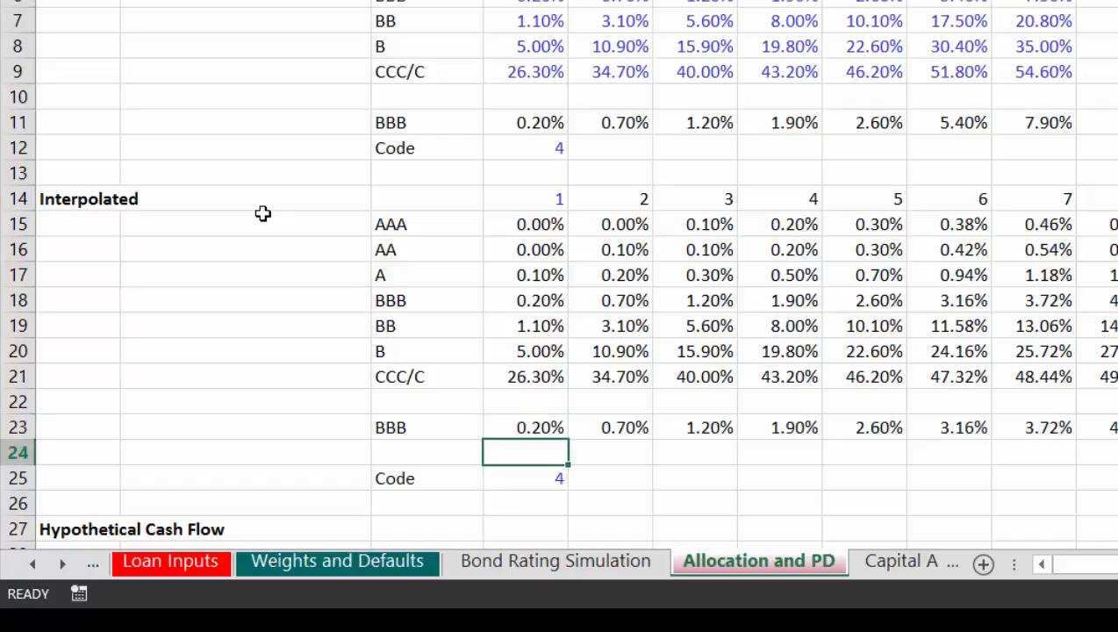
{"action": "key", "text": "shift+space"}
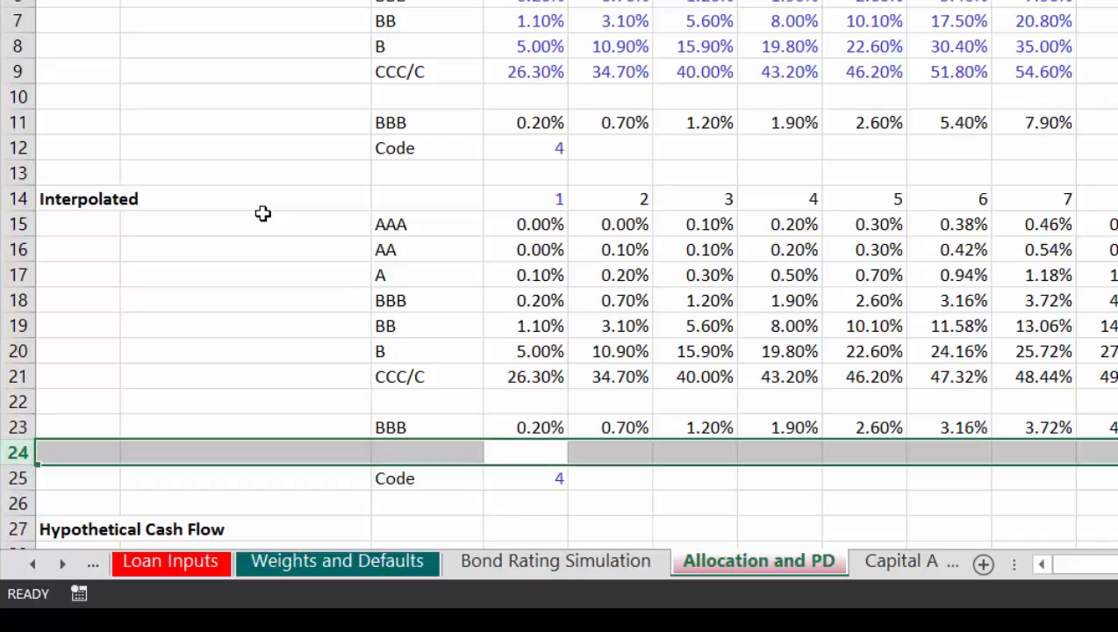
{"action": "key", "text": "ctrl+shift+plus"}
Step: Label C24 "Pecent Increase" and widen column C to fit the text
{"action": "key", "text": "Left"}
{"action": "key", "text": "Right"}
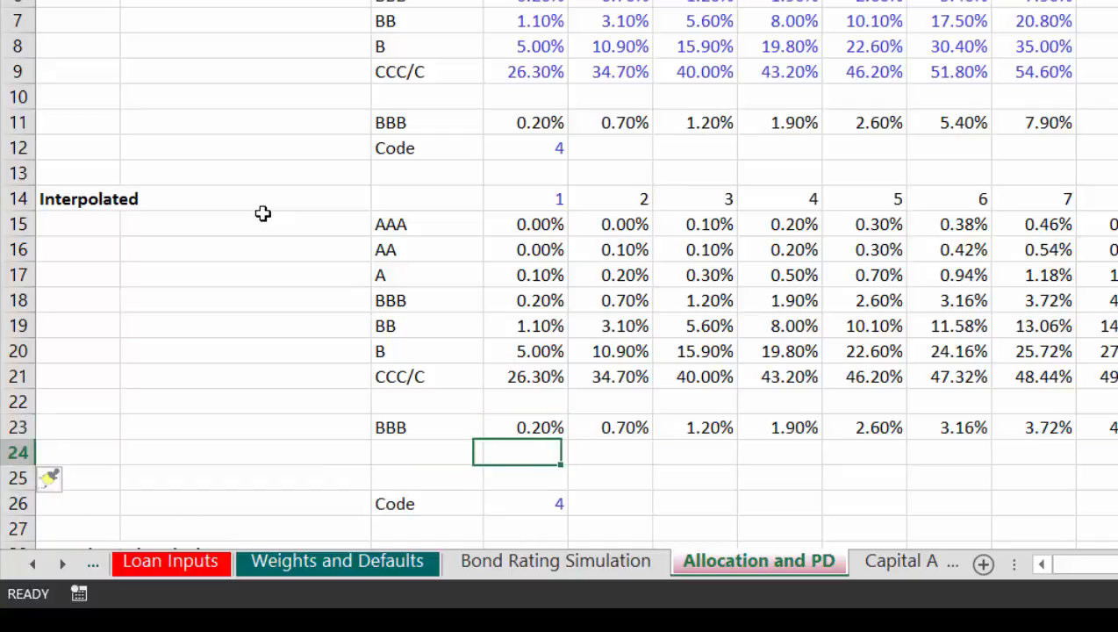
{"action": "key", "text": "Left"}
{"action": "type", "text": "Pe"}
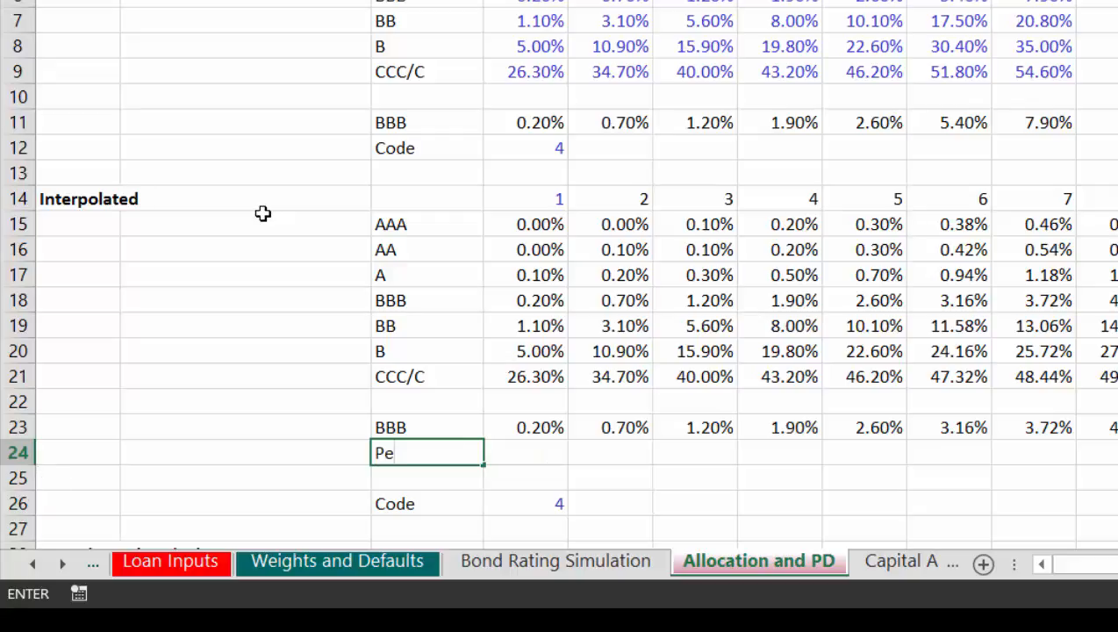
{"action": "type", "text": "cent Increase"}
{"action": "key", "text": "ctrl+Return"}
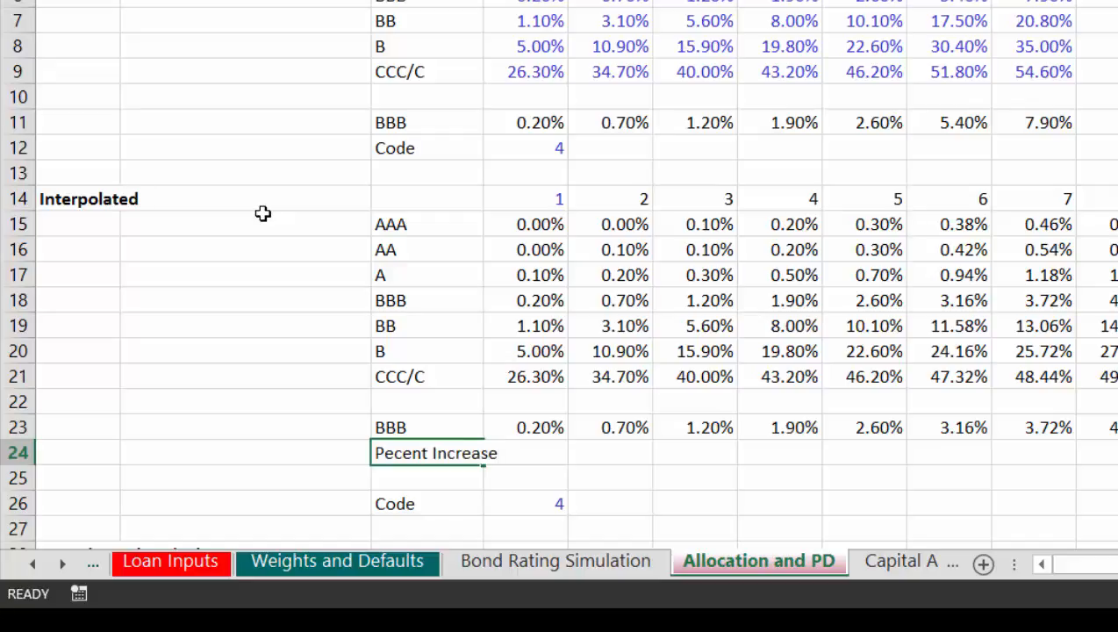
{"action": "key", "text": "Return"}
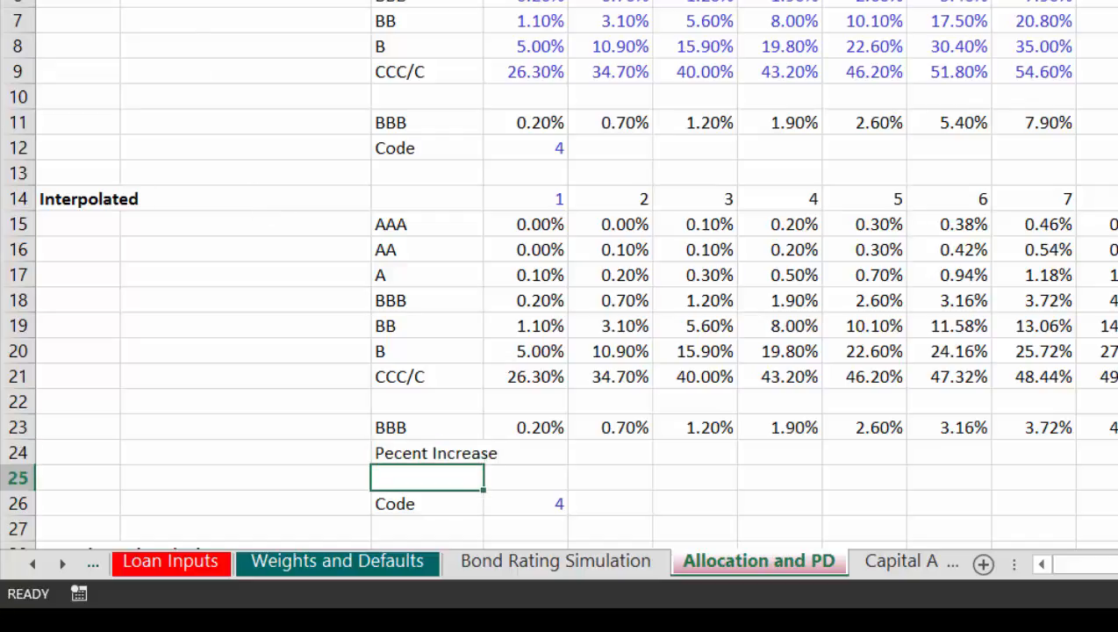
{"action": "left_click_drag", "start_coordinate": [482, 1], "coordinate": [508, 1]}
Step: Enter =E23/D23-1 in E24 for the period 2 increase and fill it across the remaining periods as one-decimal percentages
{"action": "key", "text": "Up"}
{"action": "key", "text": "Right"}
{"action": "key", "text": "Right"}
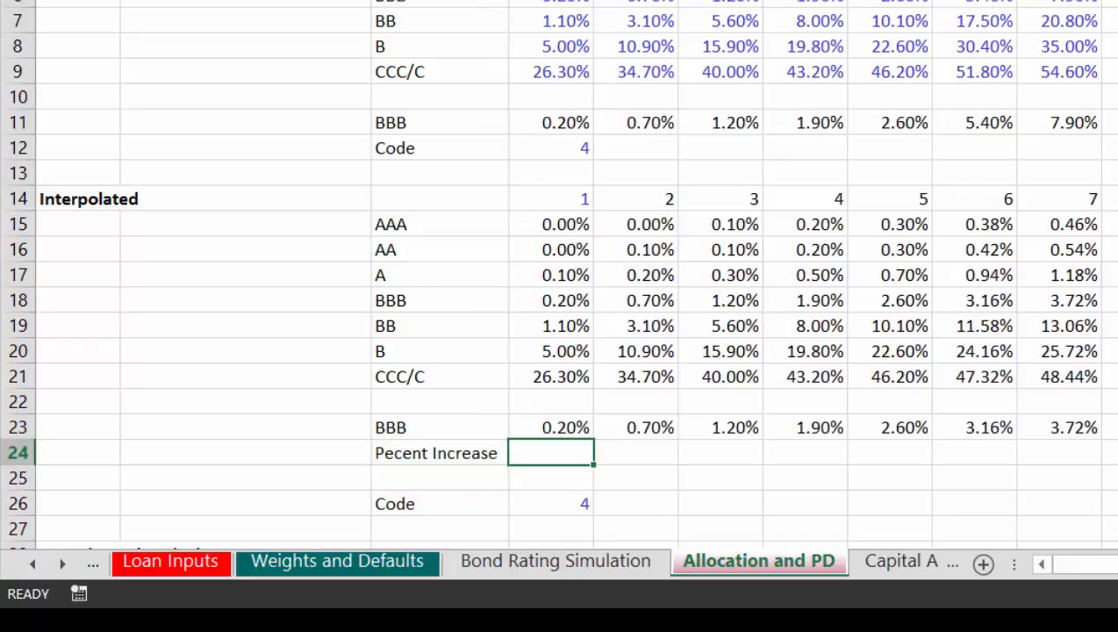
{"action": "type", "text": "="}
{"action": "key", "text": "Up"}
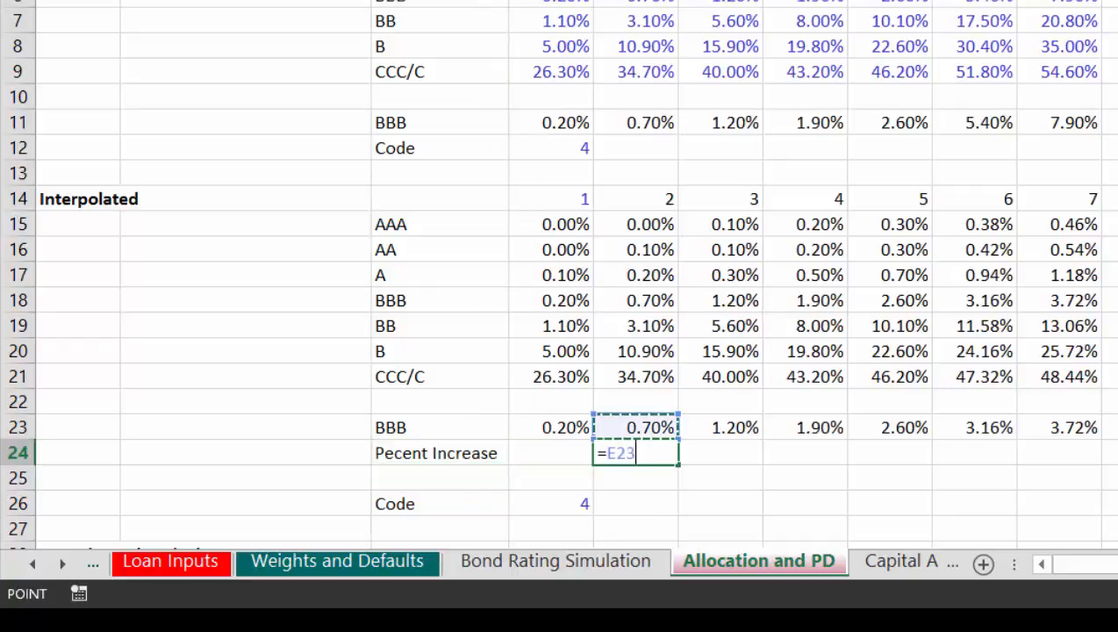
{"action": "type", "text": "/"}
{"action": "key", "text": "Left"}
{"action": "key", "text": "Up"}
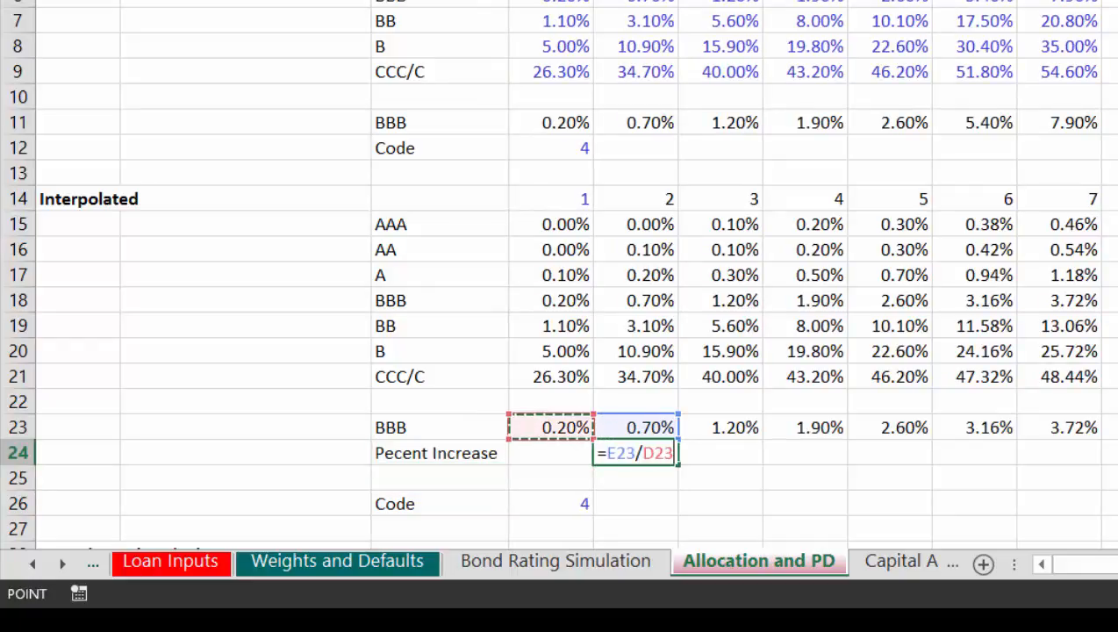
{"action": "type", "text": "-1"}
{"action": "key", "text": "Return"}
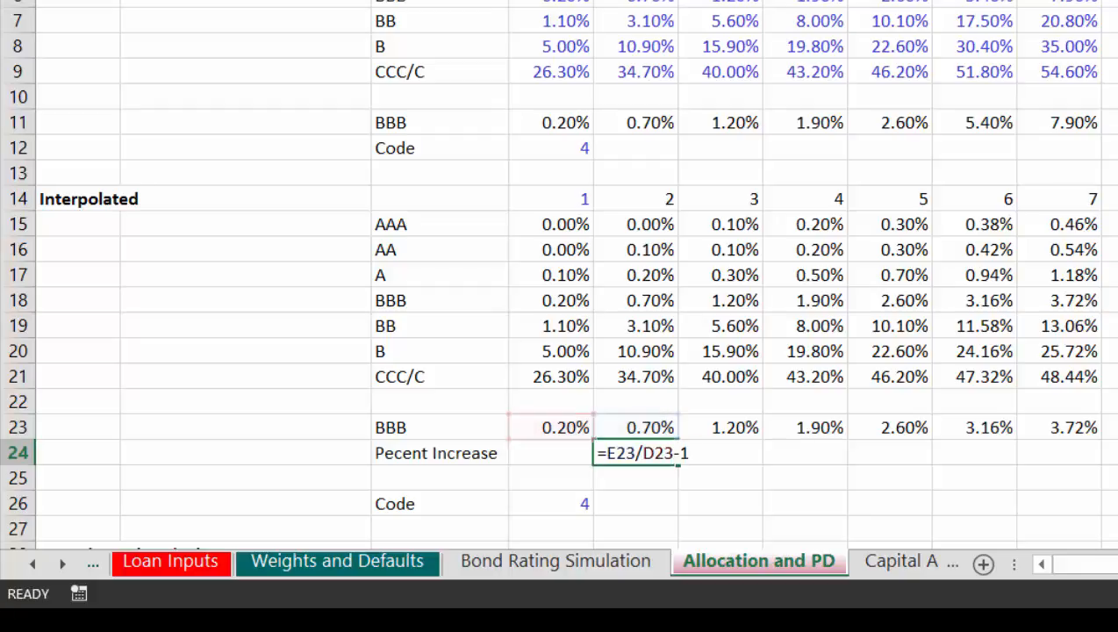
{"action": "key", "text": "Up"}
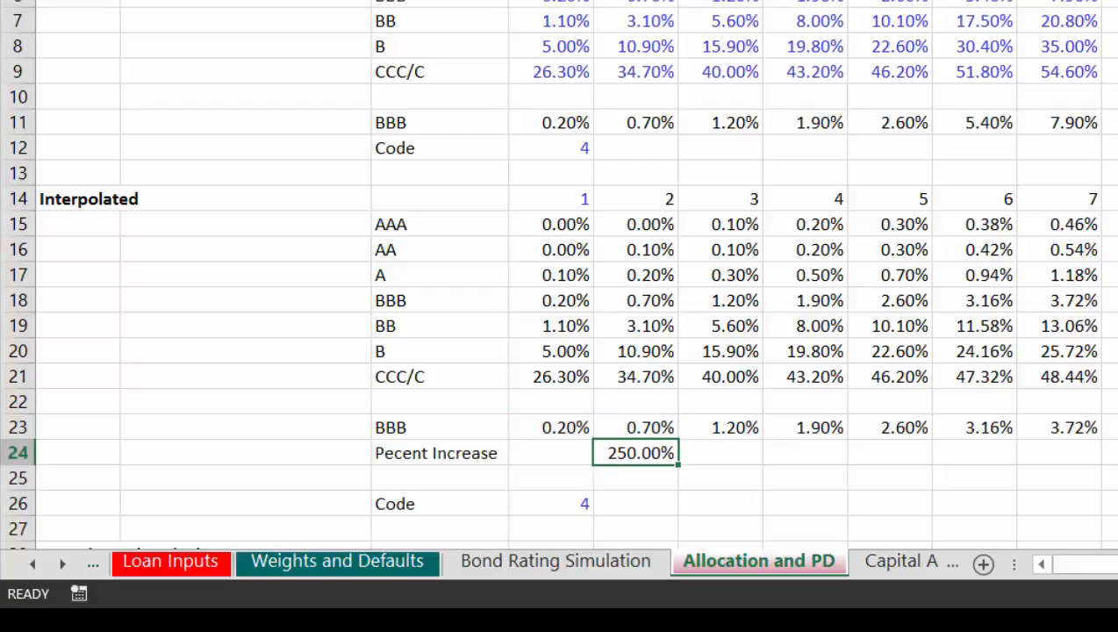
{"action": "key", "text": "ctrl+shift+r"}
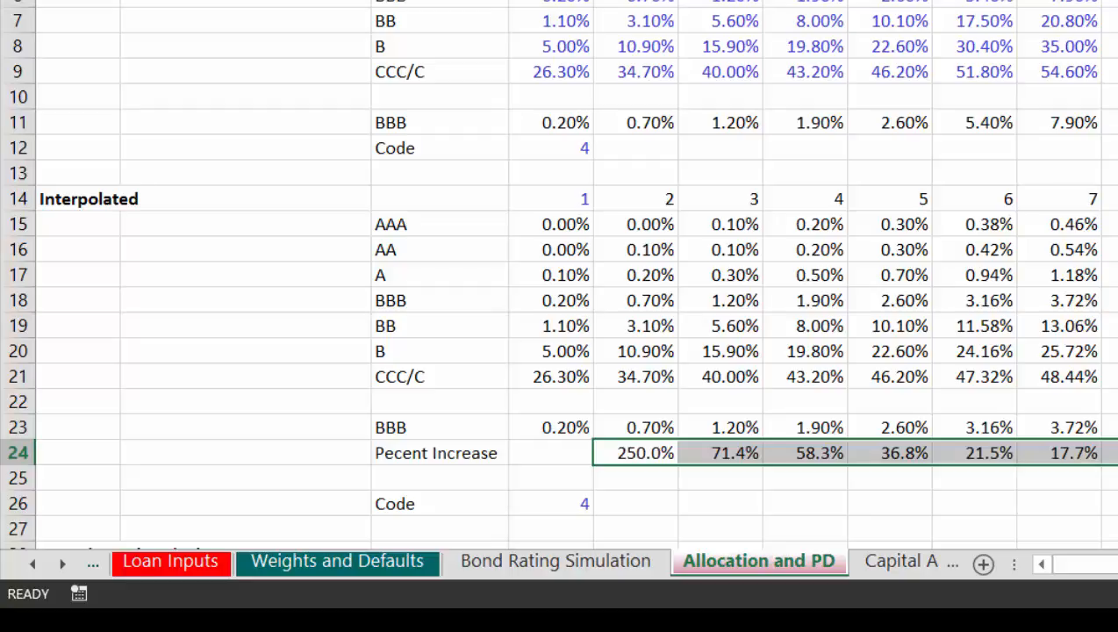
Step: Review the percent increases in default probability across the periods in row 24
{"action": "key", "text": "Down"}
{"action": "key", "text": "Left"}
{"action": "key", "text": "Up"}
{"action": "key", "text": "Right"}
{"action": "key", "text": "Right"}
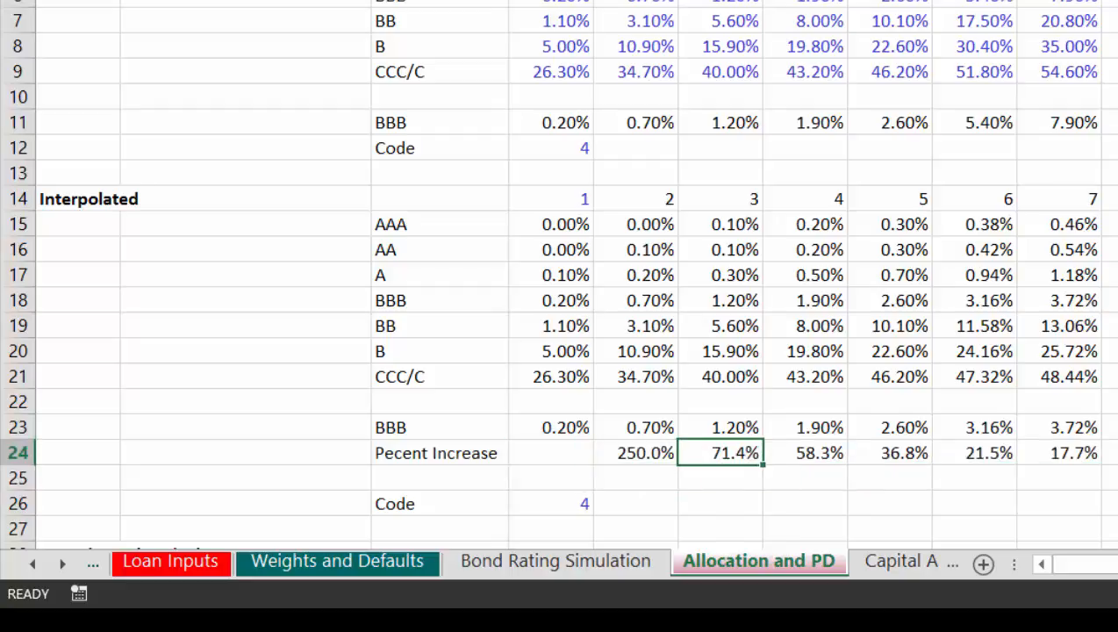
{"action": "key", "text": "Right"}
{"action": "key", "text": "Right"}
{"action": "key", "text": "Right"}
{"action": "key", "text": "Right"}
{"action": "key", "text": "Right"}
{"action": "key", "text": "Right"}
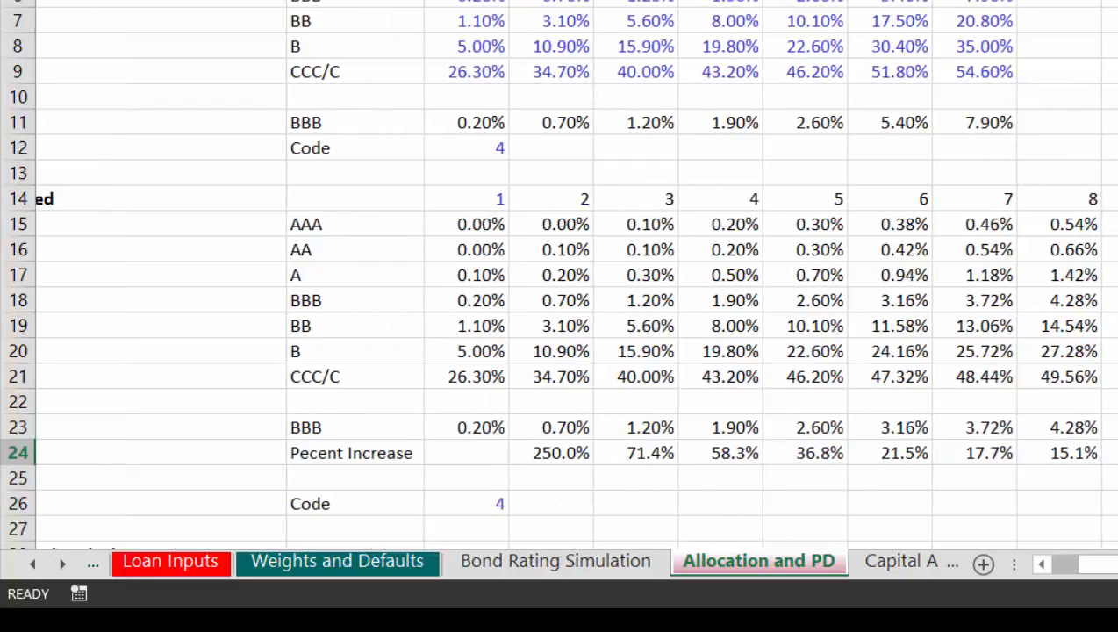
{"action": "key", "text": "Left"}
{"action": "key", "text": "Left"}
{"action": "key", "text": "Left"}
{"action": "key", "text": "Left"}
{"action": "key", "text": "Left"}
{"action": "key", "text": "Left"}
{"action": "key", "text": "Left"}
{"action": "key", "text": "Left"}
{"action": "key", "text": "Left"}
{"action": "key", "text": "Left"}
{"action": "key", "text": "Down"}
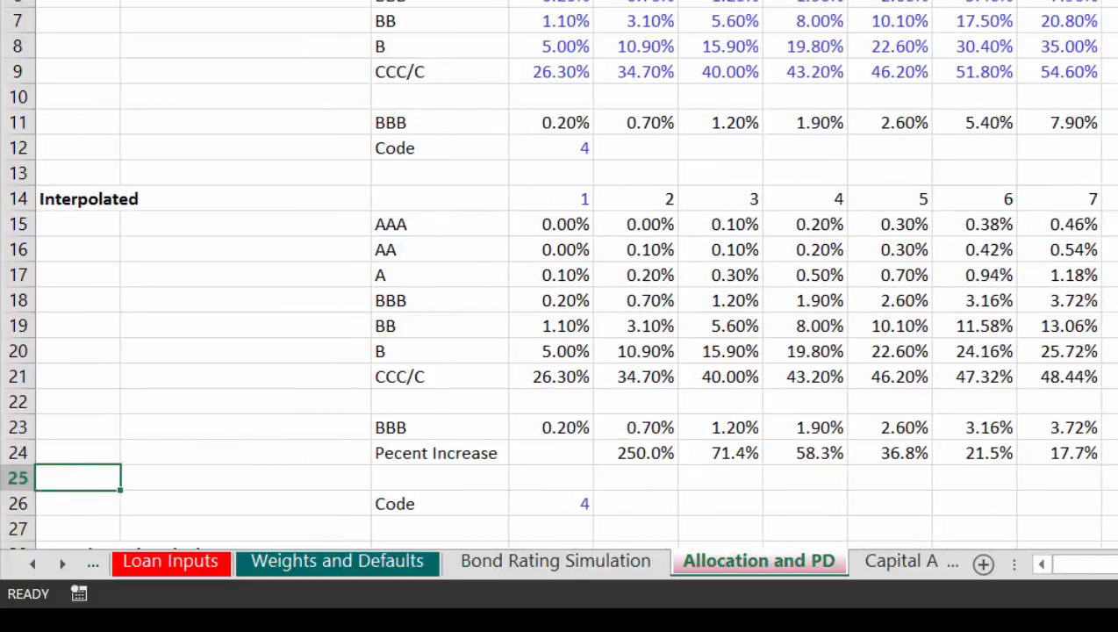
Step: Set the interpolated table's rating Code in D26 to 5
{"action": "key", "text": "Down"}
{"action": "key", "text": "Right"}
{"action": "key", "text": "Right"}
{"action": "key", "text": "Right"}
{"action": "key", "text": "Right"}
{"action": "key", "text": "Left"}
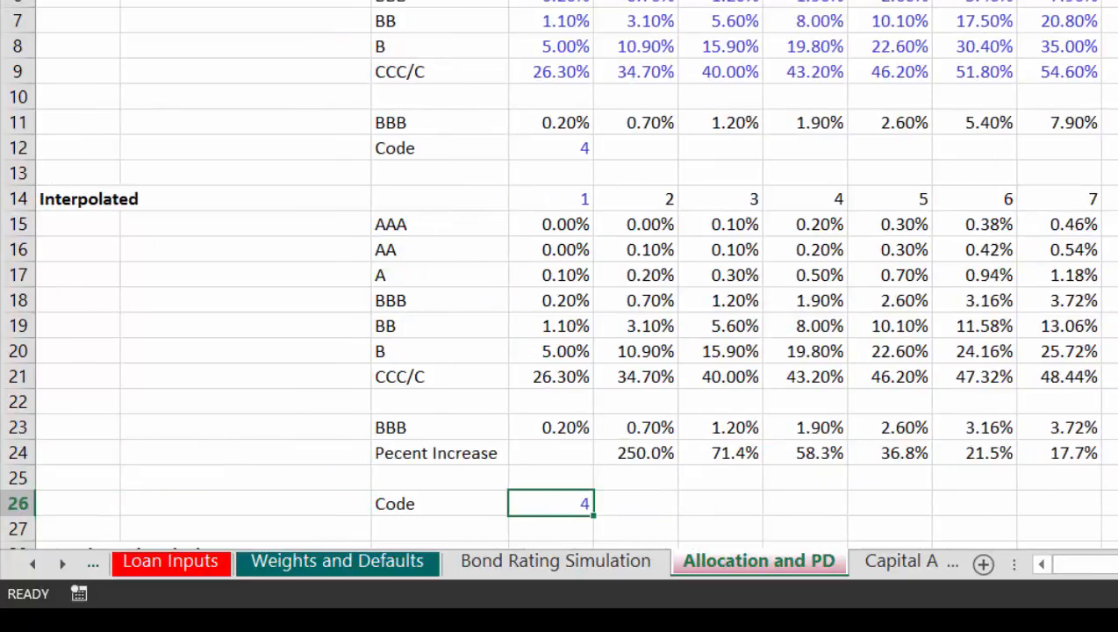
{"action": "type", "text": "5"}
{"action": "key", "text": "Return"}
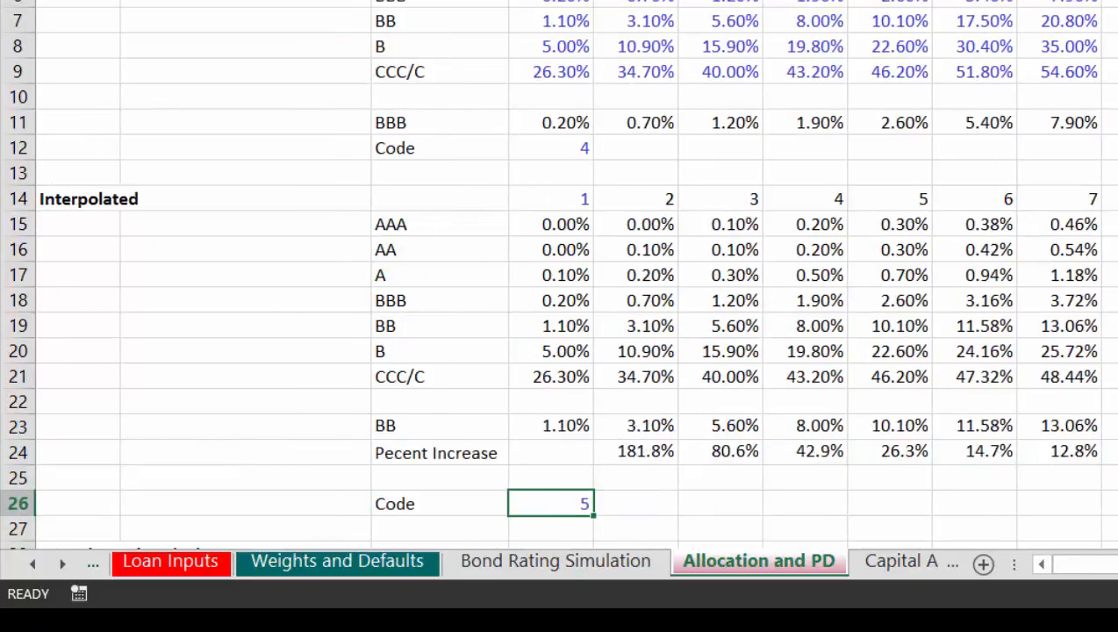
Step: Set the interpolated table's rating Code in D26 to 1
{"action": "key", "text": "Up"}
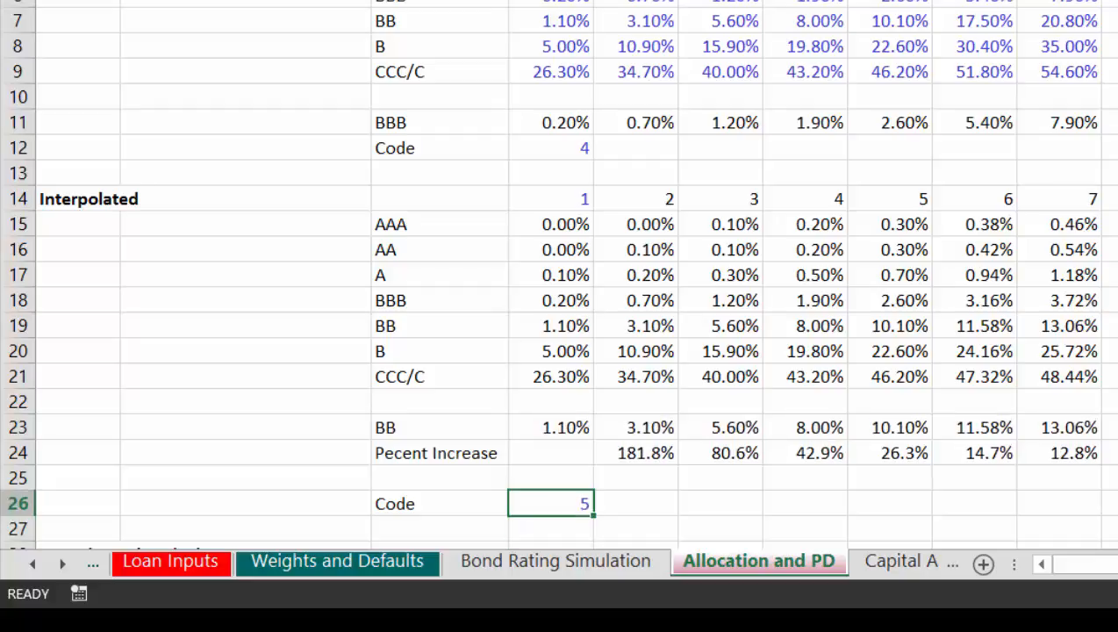
{"action": "type", "text": "1"}
{"action": "key", "text": "Return"}
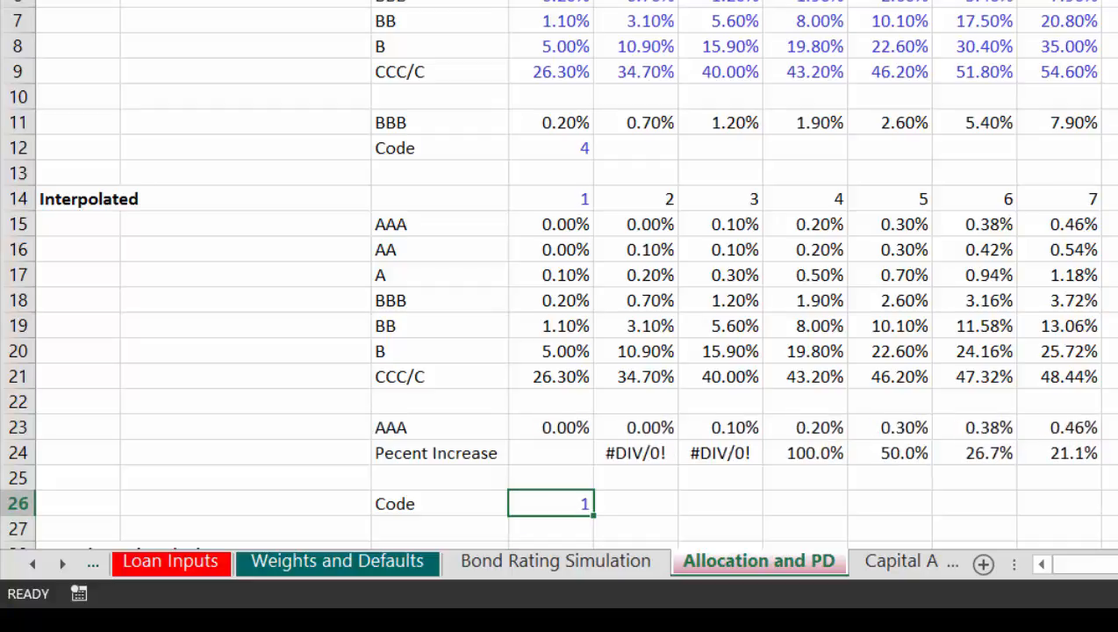
Step: Set the interpolated table's rating Code in D26 to 2
{"action": "key", "text": "Up"}
{"action": "type", "text": "2"}
{"action": "key", "text": "Return"}
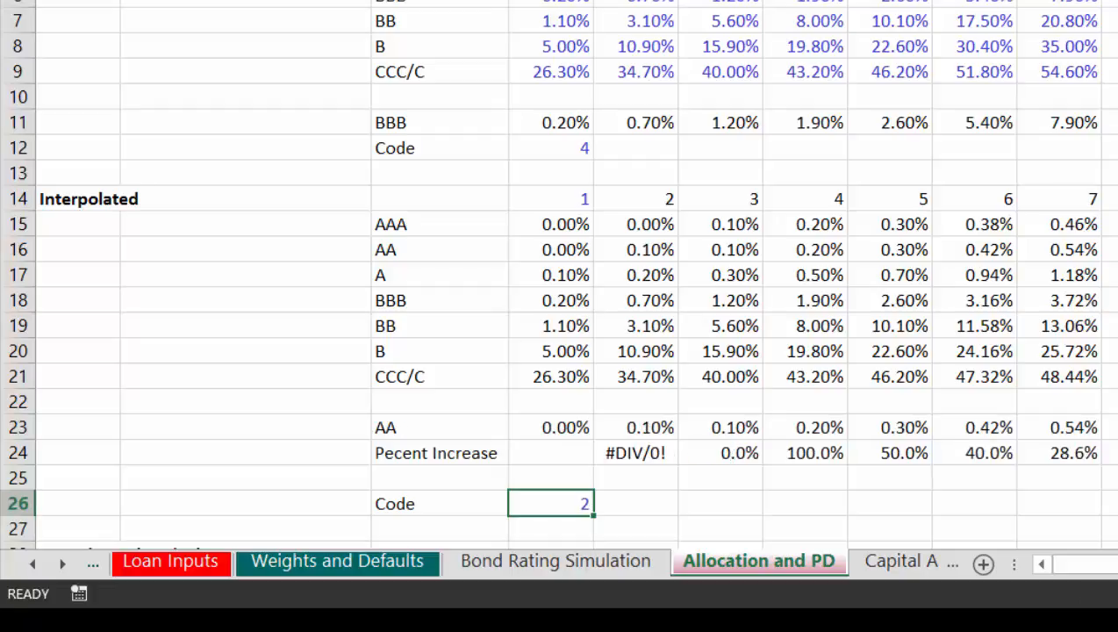
Step: Set the interpolated table's rating Code in D26 to 3
{"action": "key", "text": "Up"}
{"action": "type", "text": "3"}
{"action": "key", "text": "Return"}
Step: Set the interpolated table's rating Code in D26 to 4
{"action": "key", "text": "Up"}
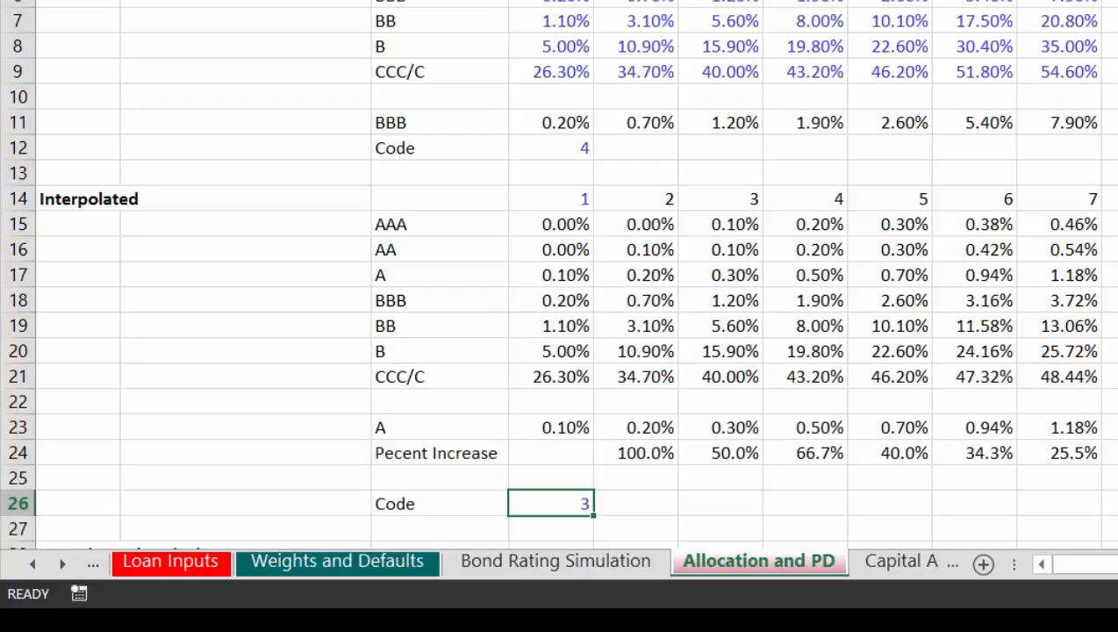
{"action": "type", "text": "4"}
{"action": "key", "text": "Return"}
{"action": "key", "text": "Up"}
{"action": "key", "text": "Up"}
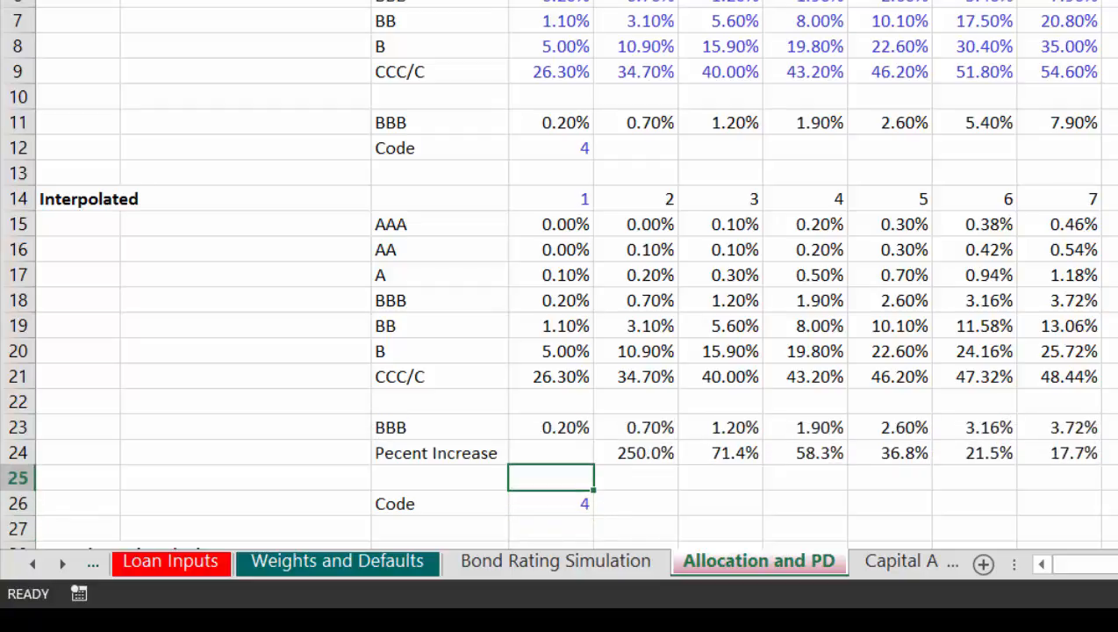
{"action": "key", "text": "Up"}
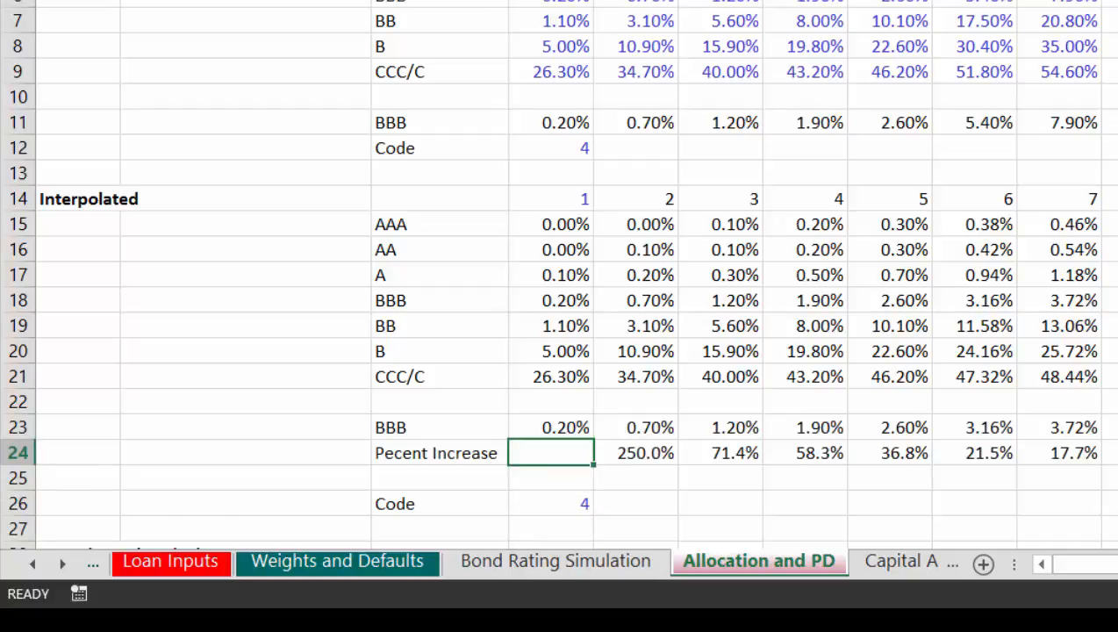
Step: Return to the IRR Analysis sheet and review the Year and Increase in Default Rate rows under Cummulative Probability Trends
{"action": "key", "text": "ctrl+Page_Up"}
{"action": "key", "text": "ctrl+Page_Up"}
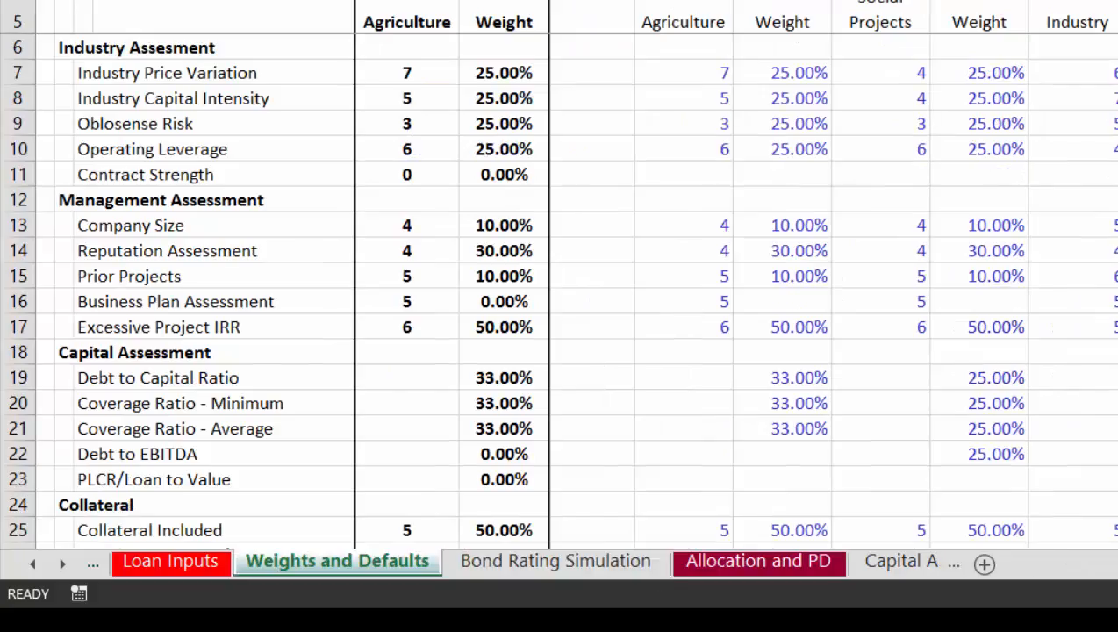
{"action": "key", "text": "ctrl+Page_Up"}
{"action": "key", "text": "ctrl+Page_Up"}
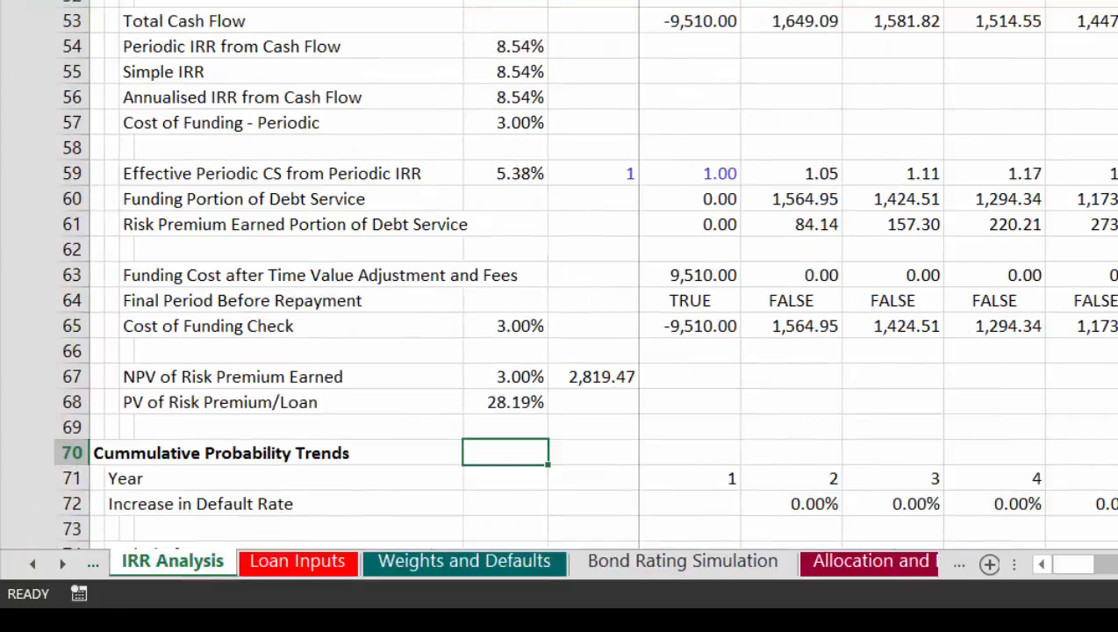
{"action": "key", "text": "Left"}
{"action": "key", "text": "Left"}
{"action": "key", "text": "Down"}
{"action": "key", "text": "Down"}
{"action": "key", "text": "Right"}
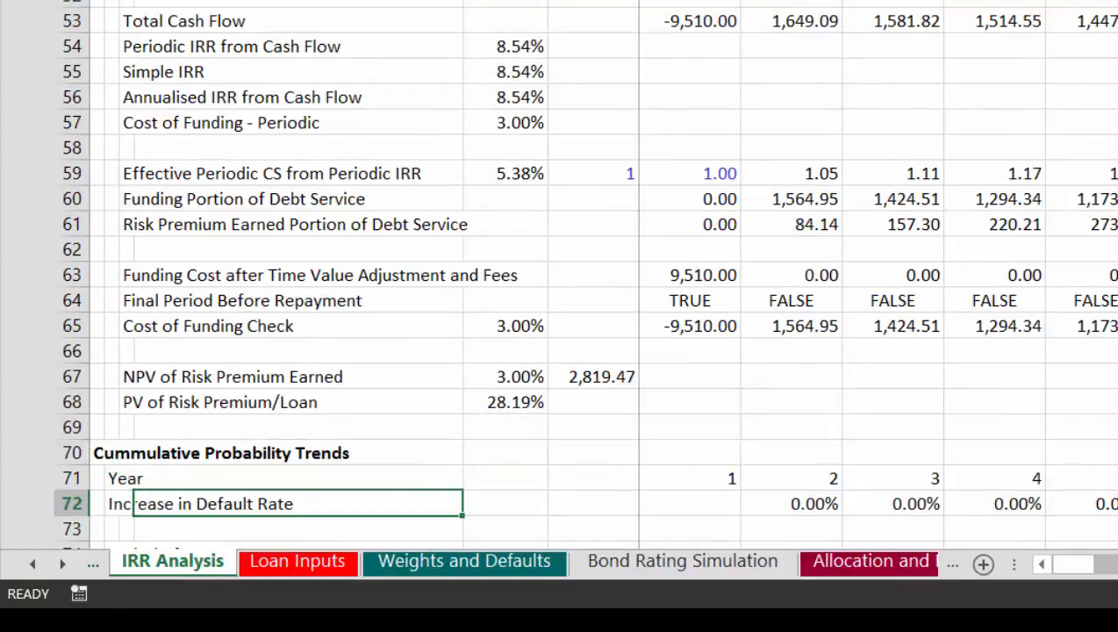
{"action": "key", "text": "Right"}
{"action": "key", "text": "Right"}
{"action": "key", "text": "Down"}
{"action": "key", "text": "Down"}
{"action": "key", "text": "Down"}
{"action": "key", "text": "Down"}
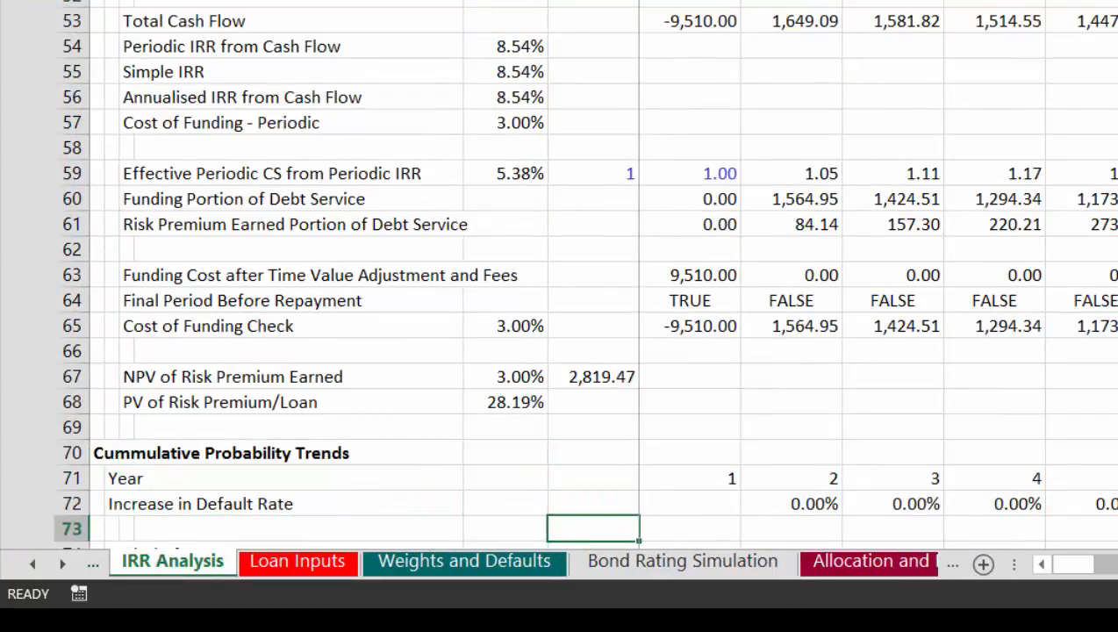
{"action": "key", "text": "Up"}
{"action": "key", "text": "Up"}
{"action": "key", "text": "Up"}
{"action": "key", "text": "Up"}
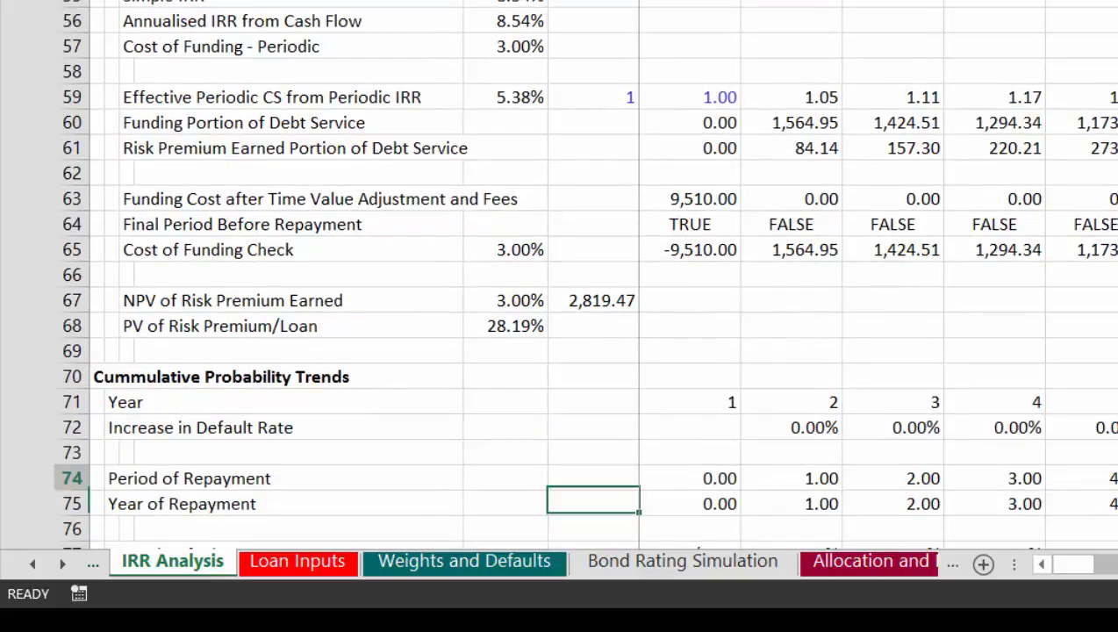
Step: Link the year 2 Increase in Default Rate to ='Allocation and PD'!E24 and fill the link across the remaining years
{"action": "key", "text": "Right"}
{"action": "key", "text": "Right"}
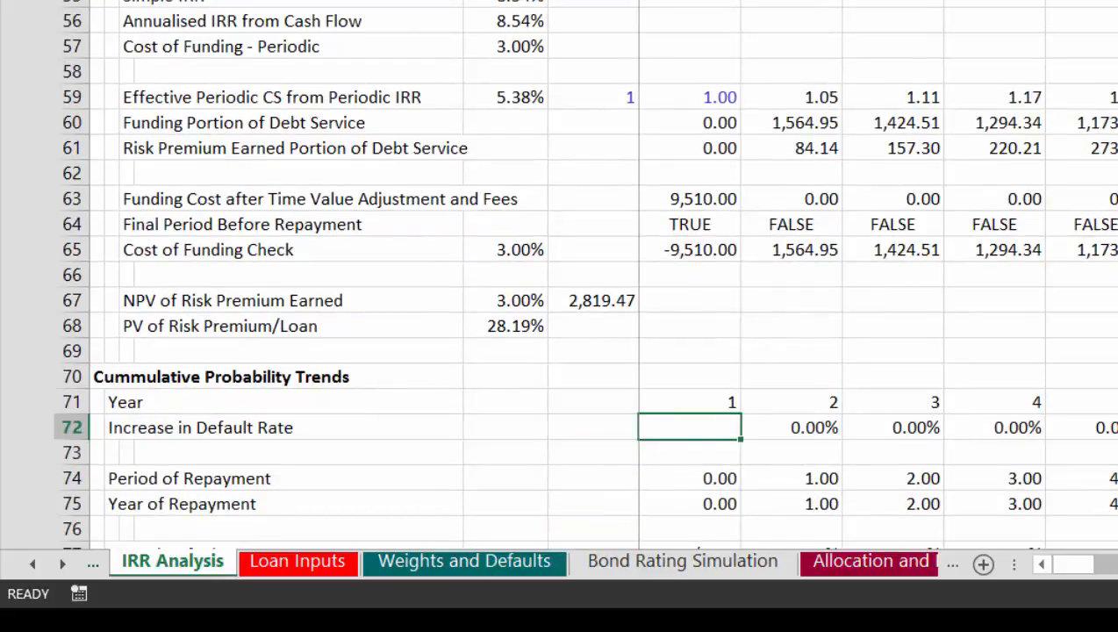
{"action": "type", "text": "="}
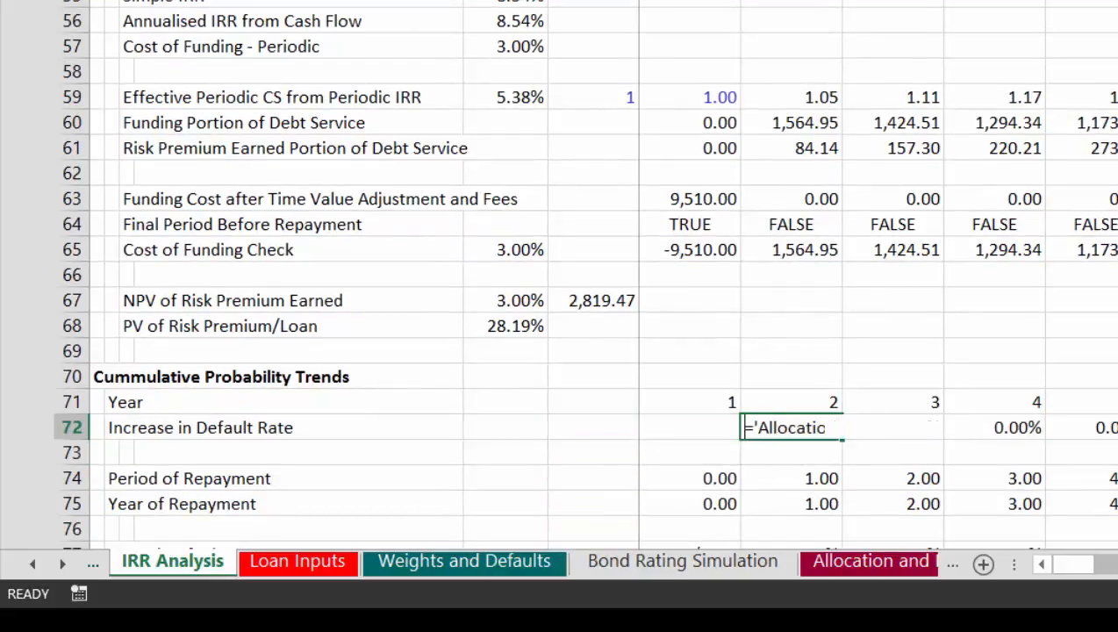
{"action": "key", "text": "ctrl+Page_Down"}
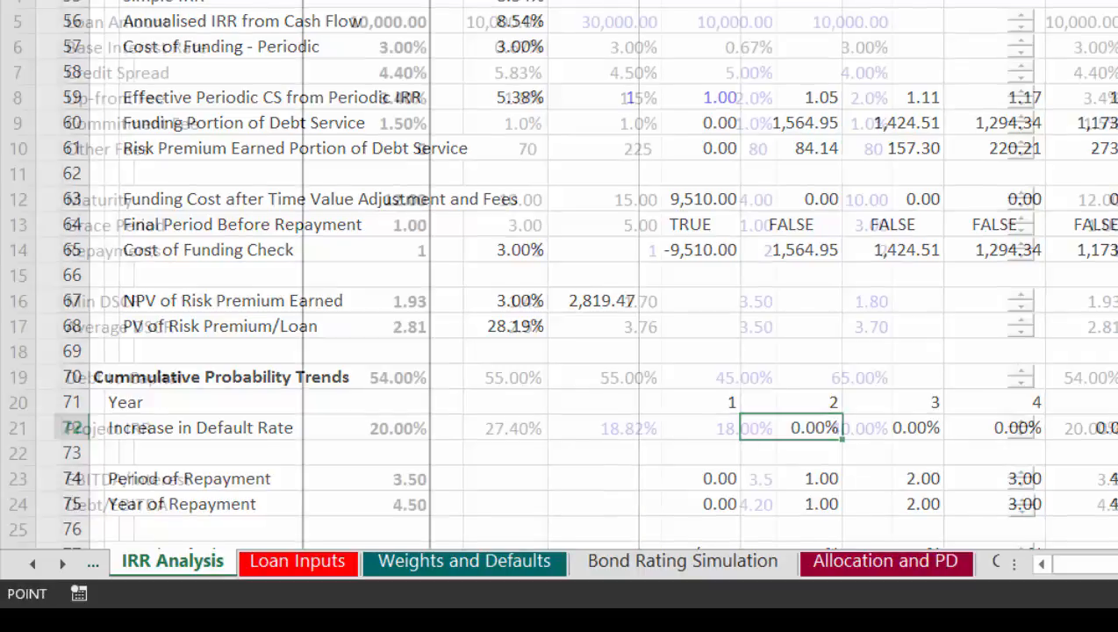
{"action": "key", "text": "ctrl+Page_Down"}
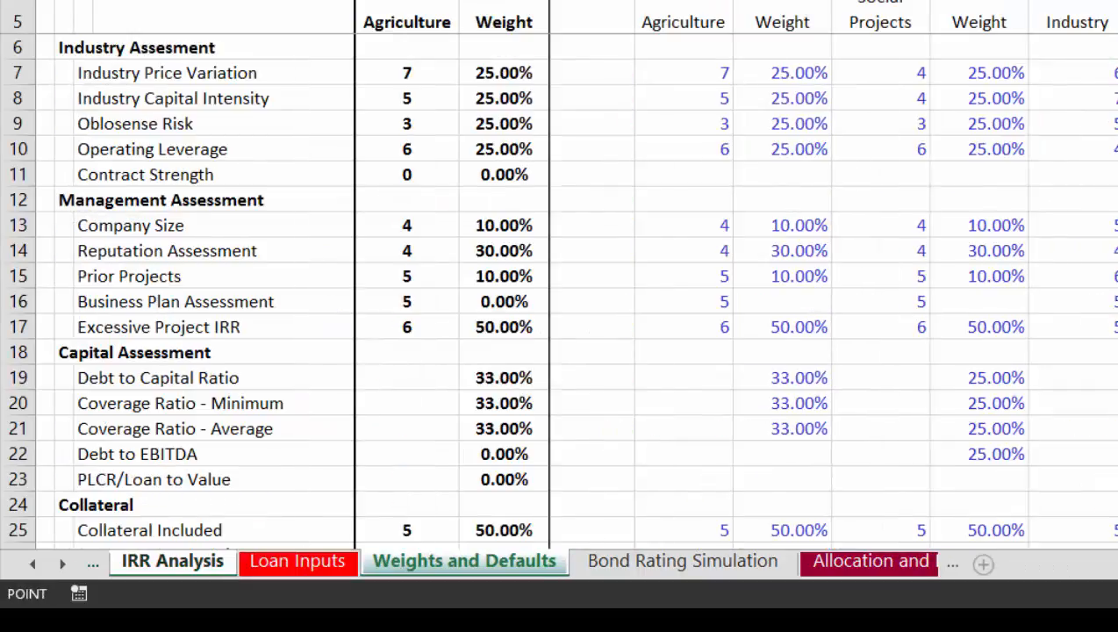
{"action": "key", "text": "ctrl+Page_Down"}
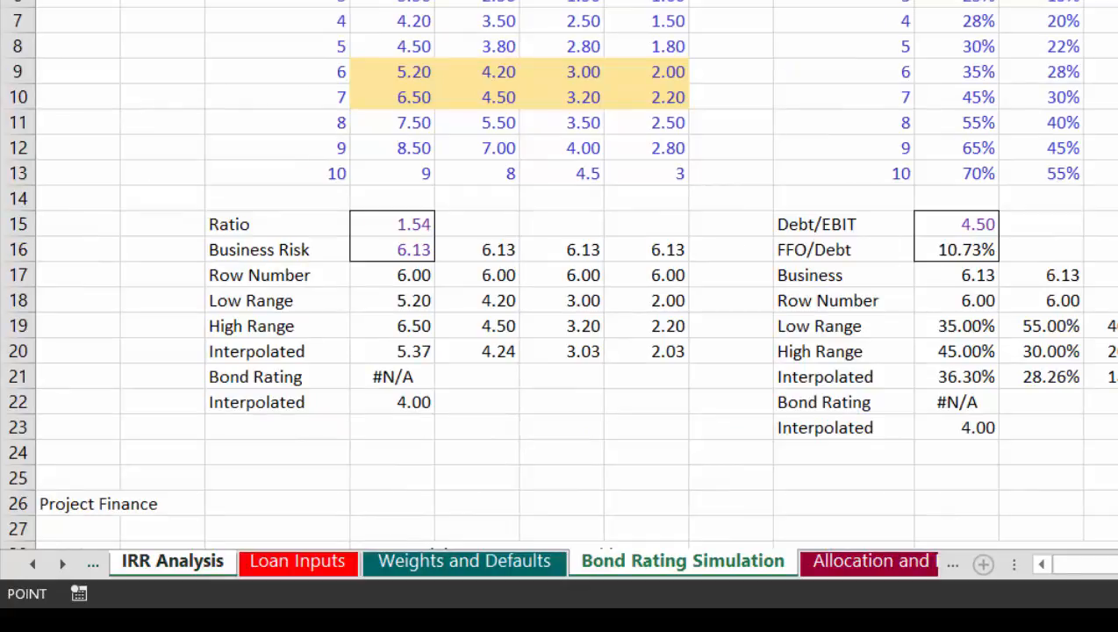
{"action": "key", "text": "ctrl+Page_Down"}
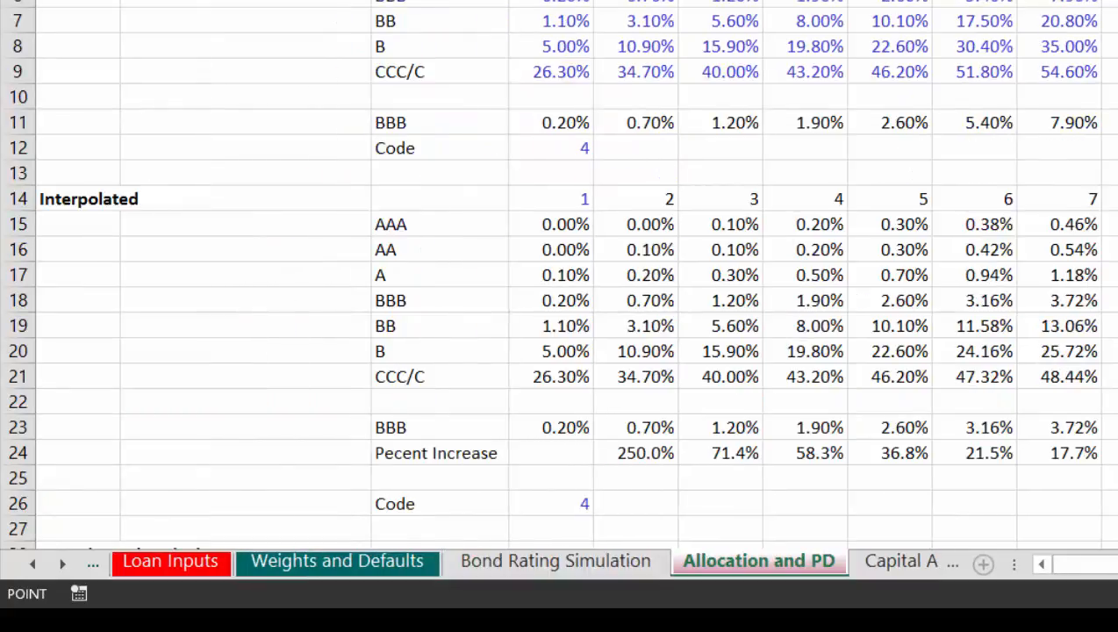
{"action": "left_click", "coordinate": [639, 449]}
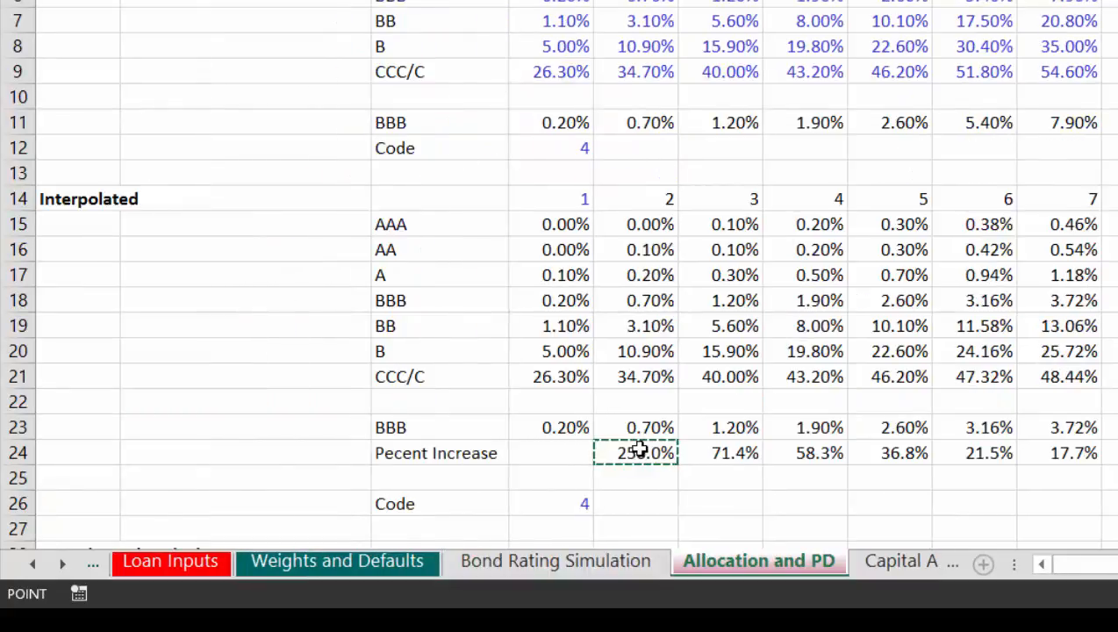
{"action": "key", "text": "Return"}
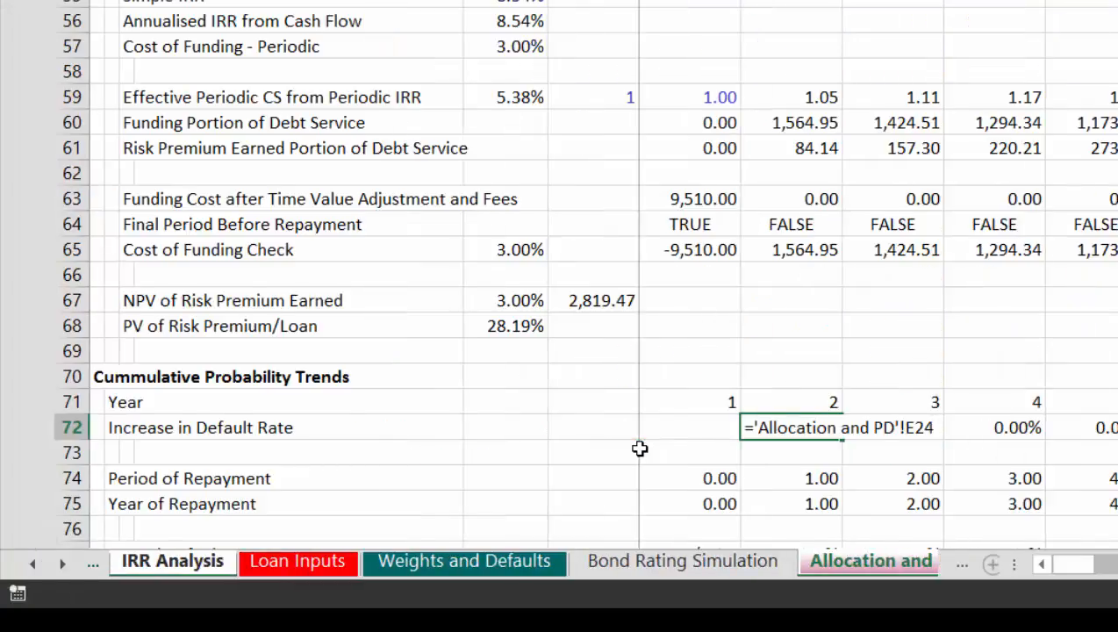
{"action": "key", "text": "Up"}
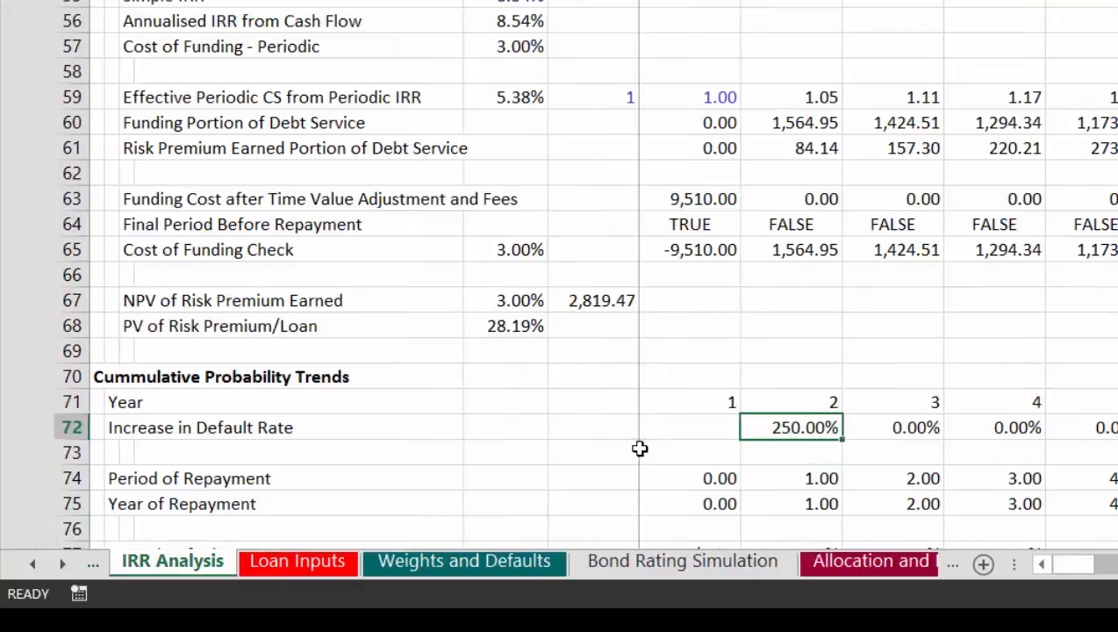
{"action": "key", "text": "ctrl+shift+Right"}
{"action": "key", "text": "ctrl+r"}
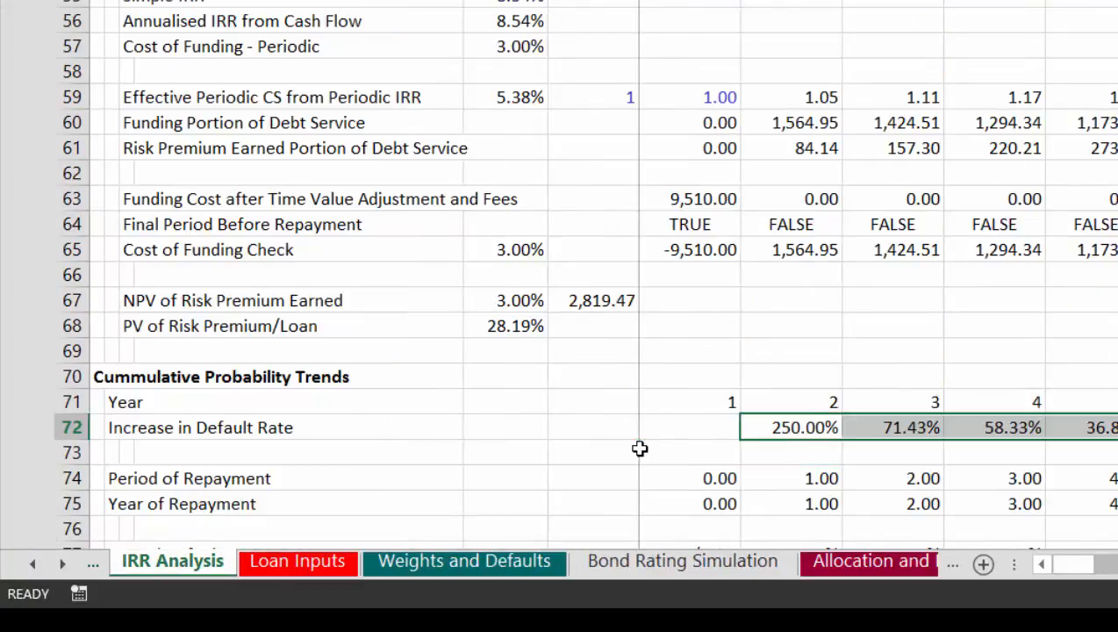
Step: Review the repayment rows and the annual and periodic Default Rate Percent Increase rows below the linked default rates
{"action": "key", "text": "Down"}
{"action": "key", "text": "Right"}
{"action": "key", "text": "Down"}
{"action": "key", "text": "Down"}
{"action": "key", "text": "Down"}
{"action": "key", "text": "Down"}
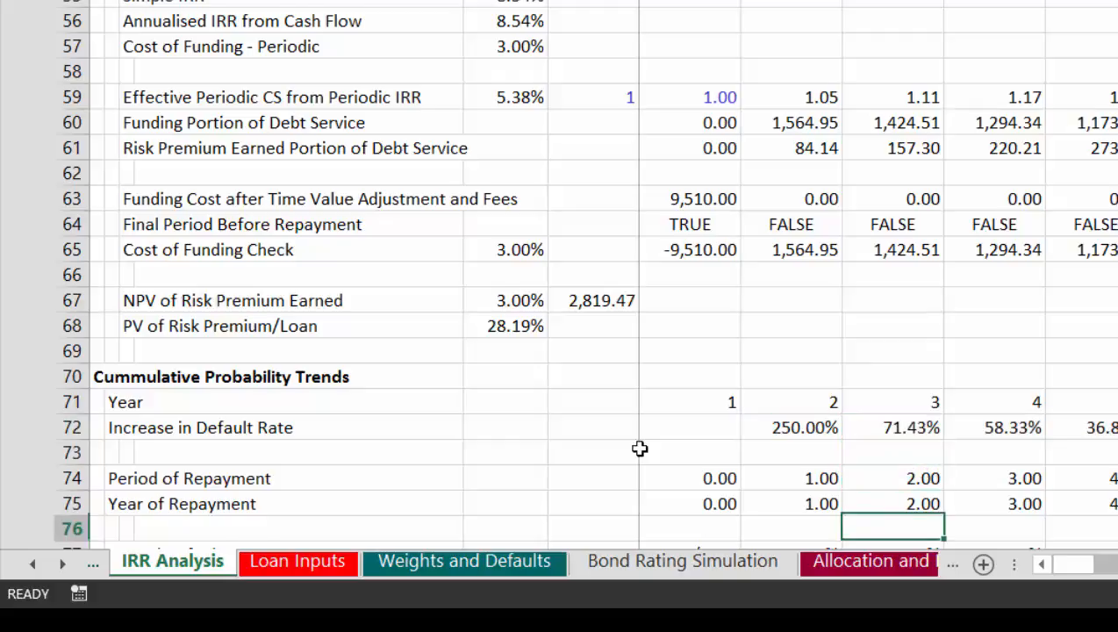
{"action": "key", "text": "Down"}
{"action": "key", "text": "Down"}
{"action": "key", "text": "Up"}
{"action": "key", "text": "Up"}
{"action": "key", "text": "Up"}
{"action": "key", "text": "Up"}
{"action": "key", "text": "Up"}
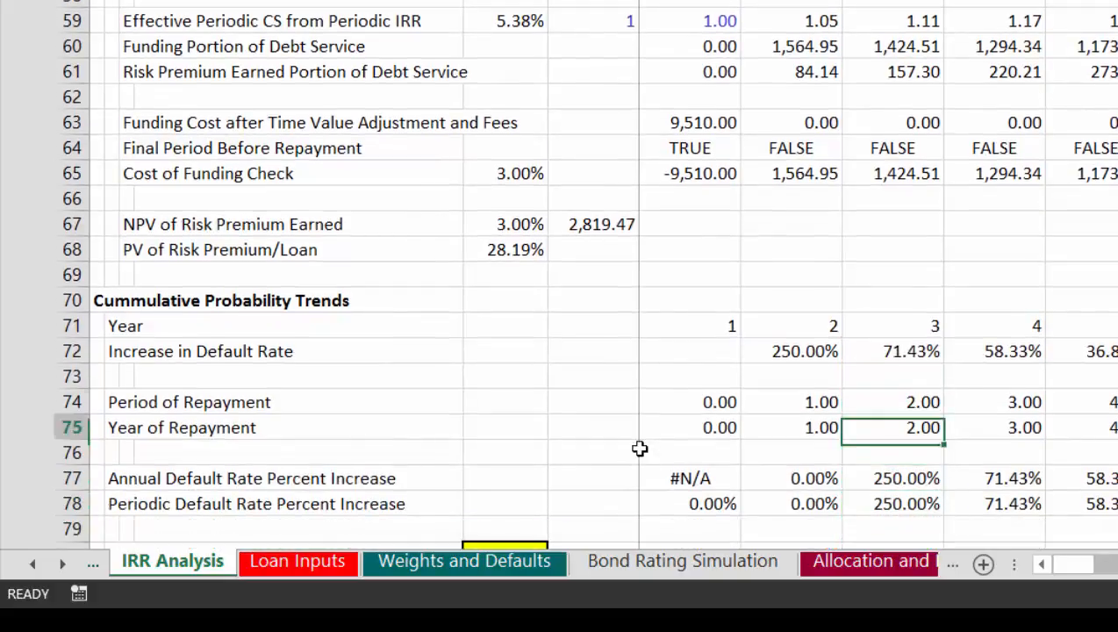
Step: Examine how the Period of Repayment in row 74 develops across the whole loan timeline
{"action": "key", "text": "Left"}
{"action": "key", "text": "Left"}
{"action": "key", "text": "Left"}
{"action": "key", "text": "Right"}
{"action": "key", "text": "Right"}
{"action": "key", "text": "Right"}
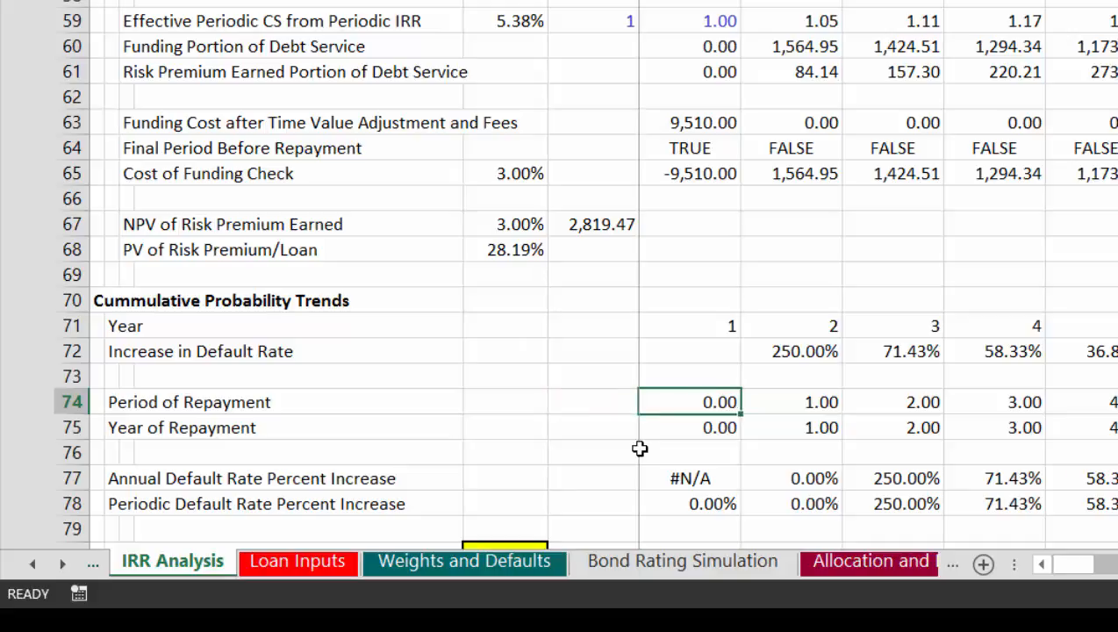
{"action": "key", "text": "Right"}
{"action": "key", "text": "Right"}
{"action": "key", "text": "Right"}
{"action": "key", "text": "Right"}
{"action": "key", "text": "Right"}
{"action": "key", "text": "Right"}
{"action": "key", "text": "Right"}
{"action": "key", "text": "Right"}
{"action": "key", "text": "Right"}
{"action": "key", "text": "Right"}
{"action": "key", "text": "Right"}
{"action": "key", "text": "Right"}
{"action": "key", "text": "Right"}
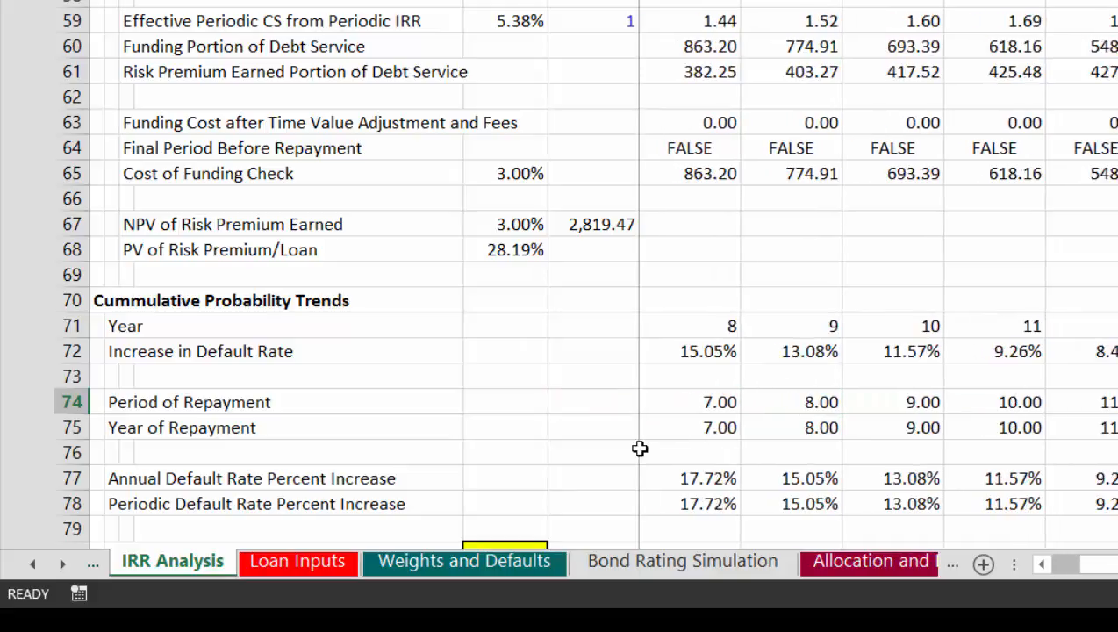
{"action": "key", "text": "Right"}
{"action": "key", "text": "Right"}
{"action": "key", "text": "Right"}
{"action": "key", "text": "Right"}
{"action": "key", "text": "Left"}
{"action": "key", "text": "Left"}
{"action": "key", "text": "Left"}
{"action": "key", "text": "Left"}
{"action": "key", "text": "Left"}
{"action": "key", "text": "Left"}
{"action": "key", "text": "Left"}
{"action": "key", "text": "Left"}
{"action": "key", "text": "Left"}
{"action": "key", "text": "Left"}
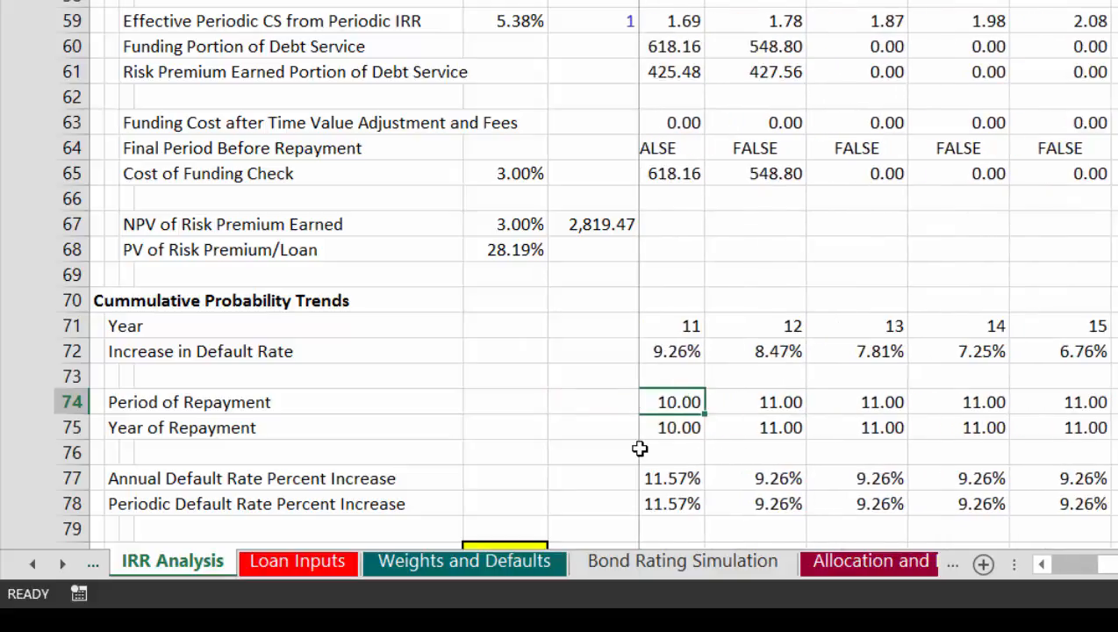
{"action": "key", "text": "Left"}
{"action": "key", "text": "Left"}
{"action": "key", "text": "Left"}
{"action": "key", "text": "Left"}
{"action": "key", "text": "Left"}
{"action": "key", "text": "Left"}
{"action": "key", "text": "Left"}
{"action": "key", "text": "Left"}
{"action": "key", "text": "Left"}
{"action": "key", "text": "Left"}
{"action": "key", "text": "Left"}
{"action": "key", "text": "Left"}
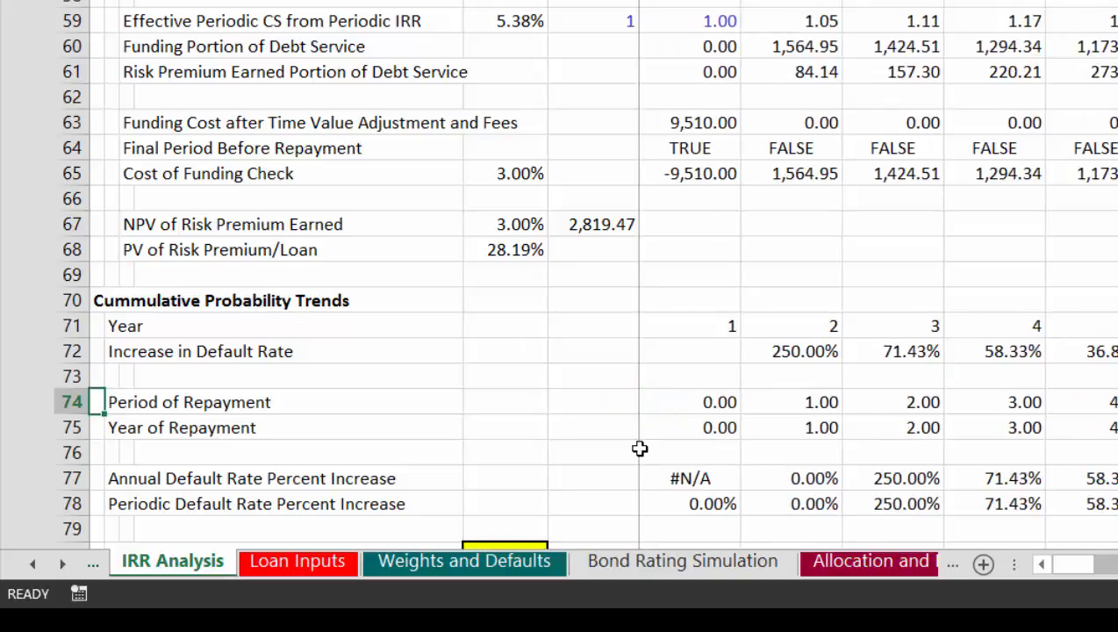
{"action": "key", "text": "Down"}
{"action": "key", "text": "Down"}
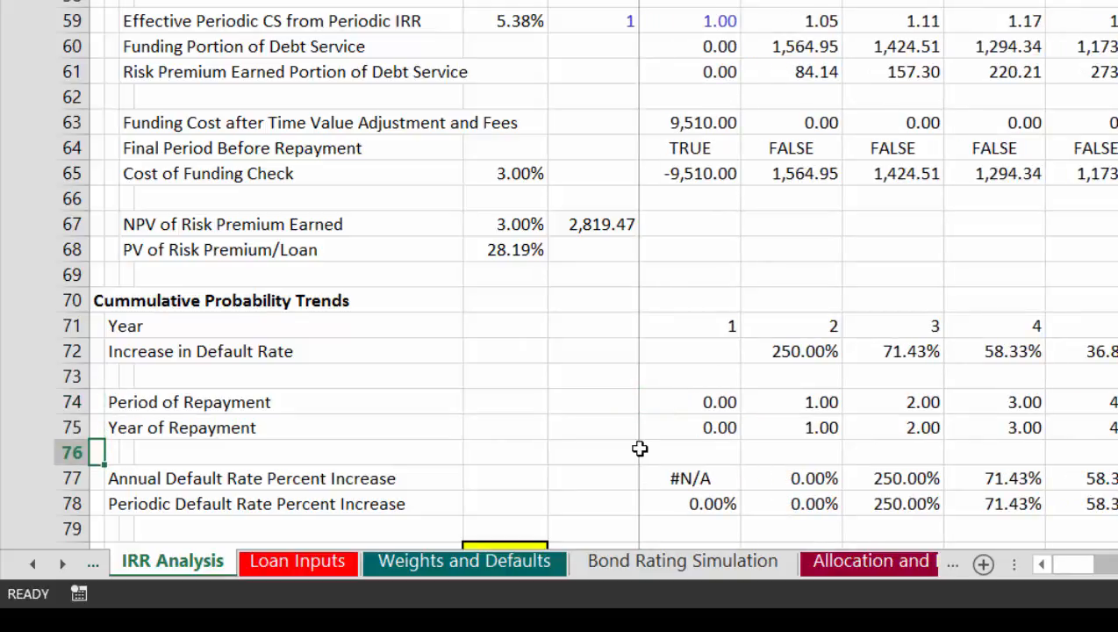
{"action": "key", "text": "Up"}
{"action": "key", "text": "Up"}
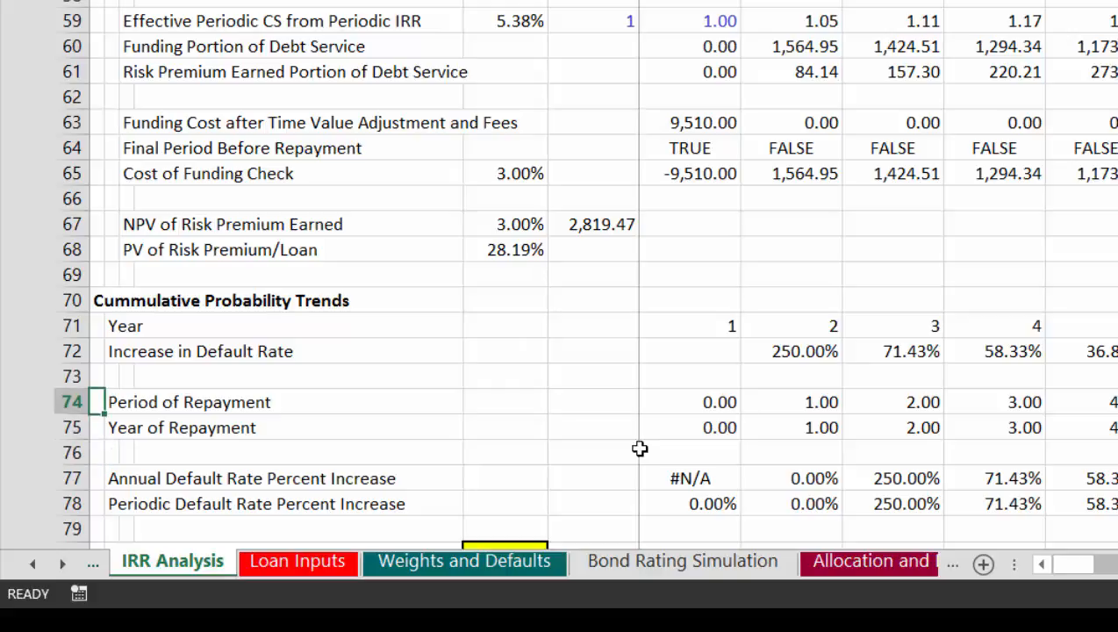
Step: Inspect the first Period of Repayment cells, G74 and H74
{"action": "key", "text": "Right"}
{"action": "key", "text": "Right"}
{"action": "key", "text": "Right"}
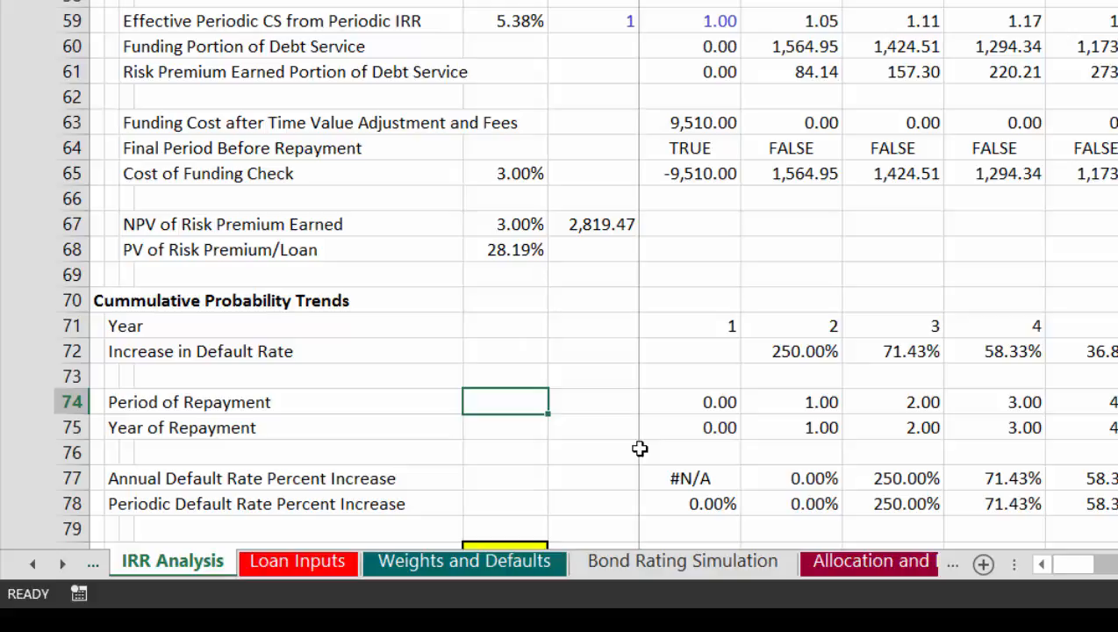
{"action": "key", "text": "Right"}
{"action": "key", "text": "Right"}
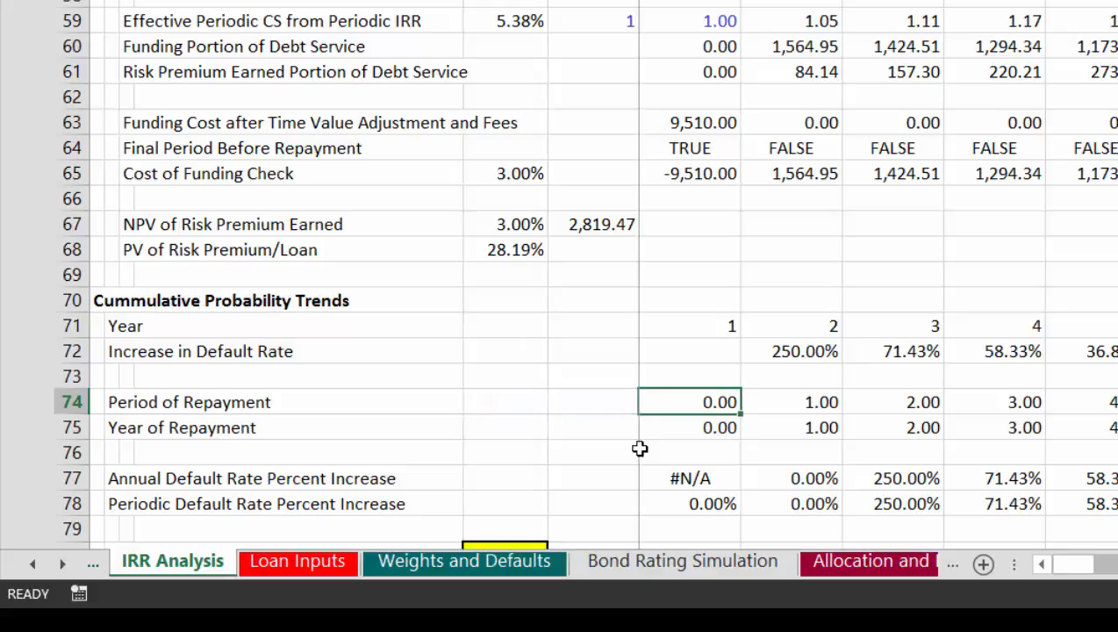
{"action": "key", "text": "Right"}
{"action": "key", "text": "Left"}
{"action": "key", "text": "Left"}
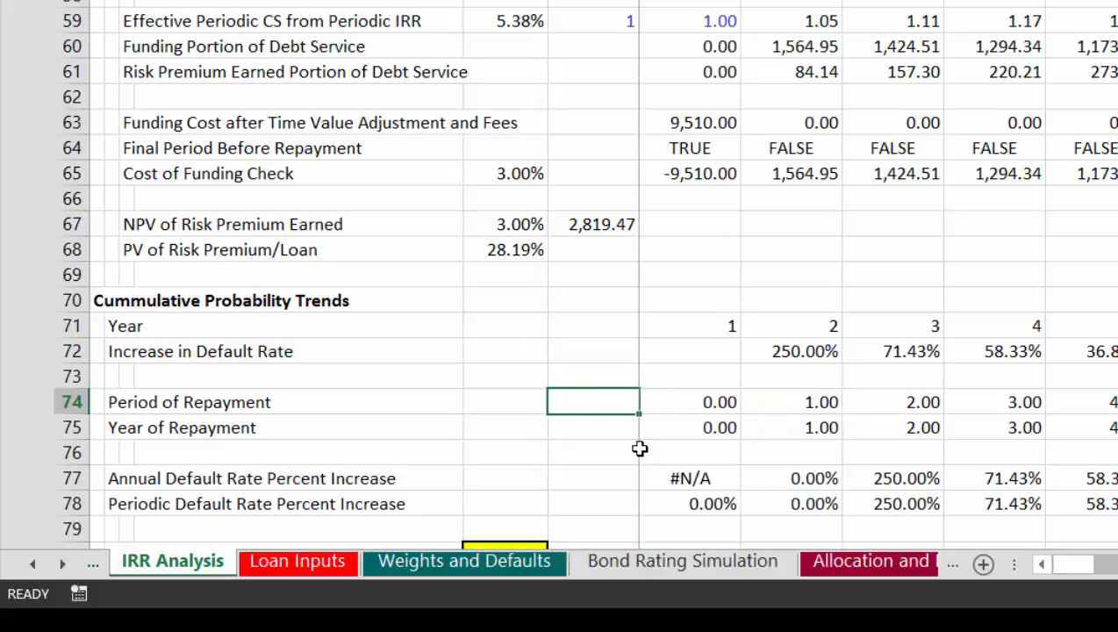
{"action": "key", "text": "Left"}
{"action": "key", "text": "Right"}
{"action": "key", "text": "Right"}
Step: Enter a Period of Repayment formula in G74 that adds a cell above it to F74
{"action": "key", "text": "Right"}
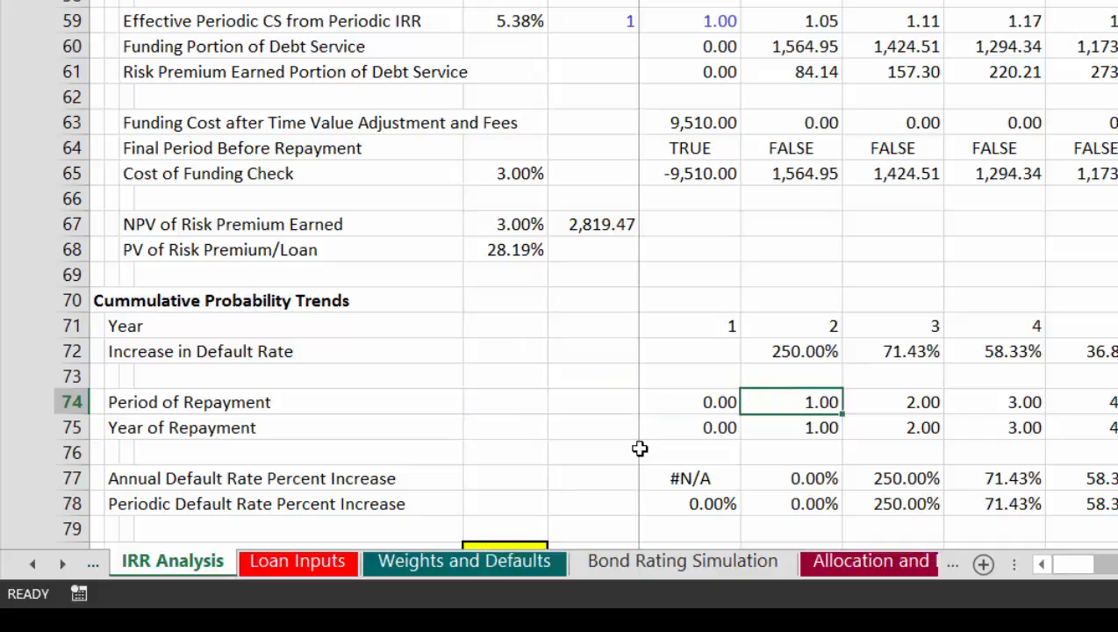
{"action": "key", "text": "Left"}
{"action": "key", "text": "Right"}
{"action": "key", "text": "Left"}
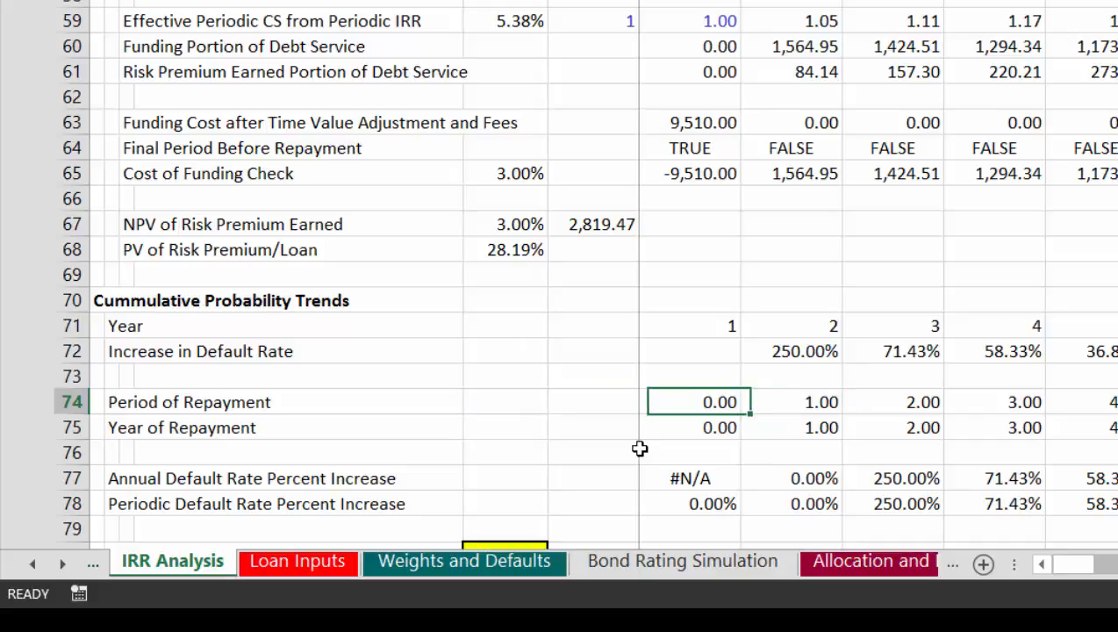
{"action": "type", "text": "="}
{"action": "key", "text": "Left"}
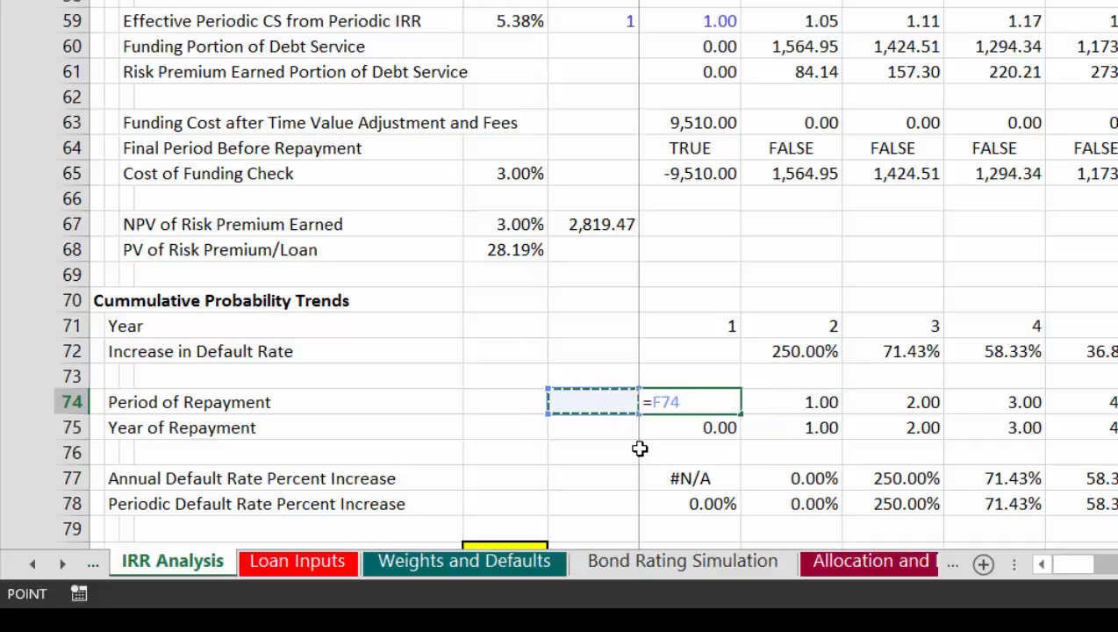
{"action": "type", "text": "+"}
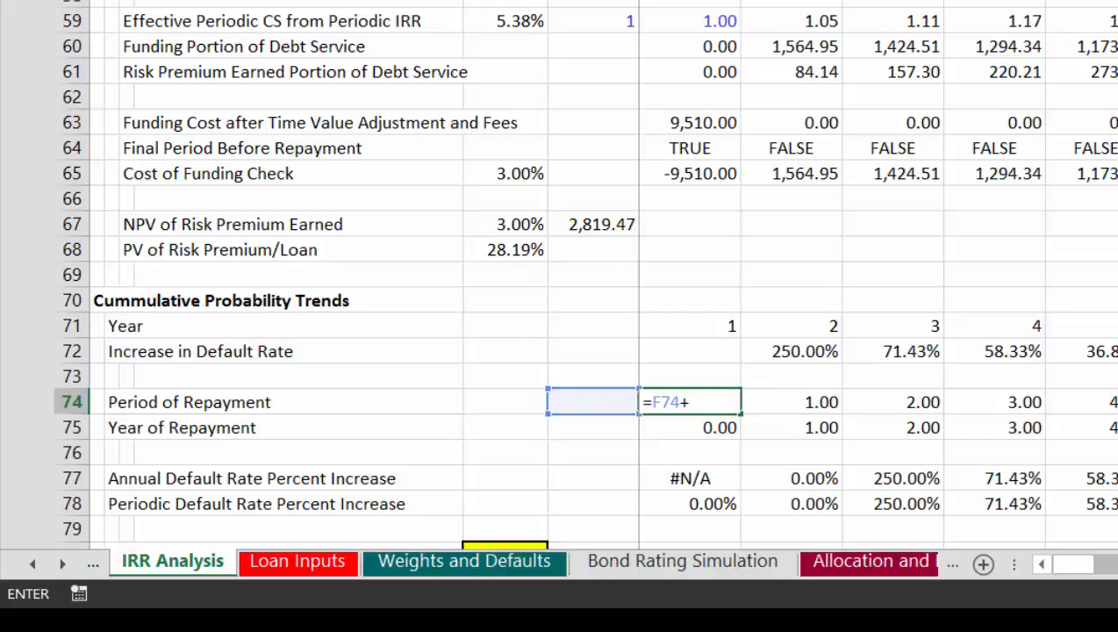
{"action": "key", "text": "Up"}
{"action": "key", "text": "Return"}
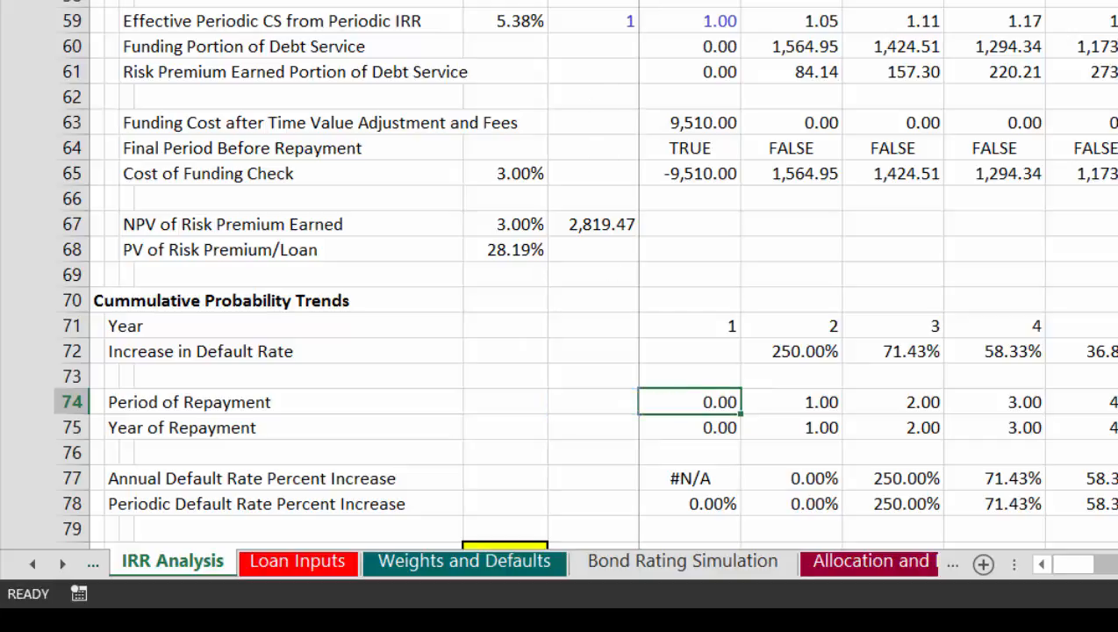
Step: Review the Period of Repayment cells across the timeline and the first Year of Repayment cell, G75
{"action": "key", "text": "Down"}
{"action": "key", "text": "Up"}
{"action": "key", "text": "Up"}
{"action": "key", "text": "Down"}
{"action": "key", "text": "ctrl+shift+Right"}
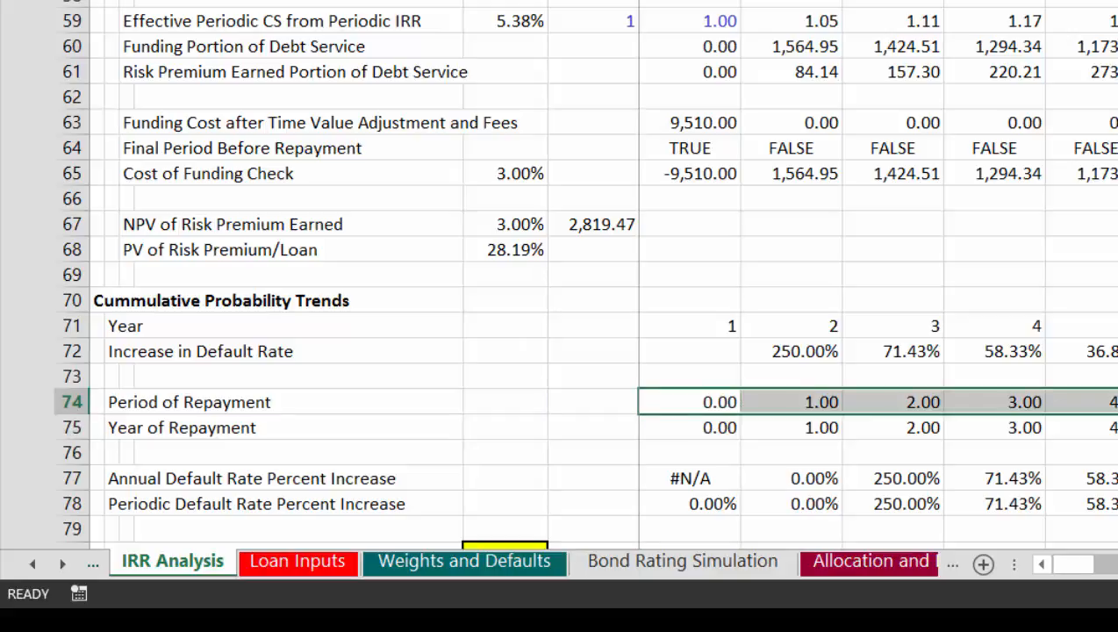
{"action": "key", "text": "Right"}
{"action": "key", "text": "Left"}
{"action": "key", "text": "Left"}
{"action": "key", "text": "Down"}
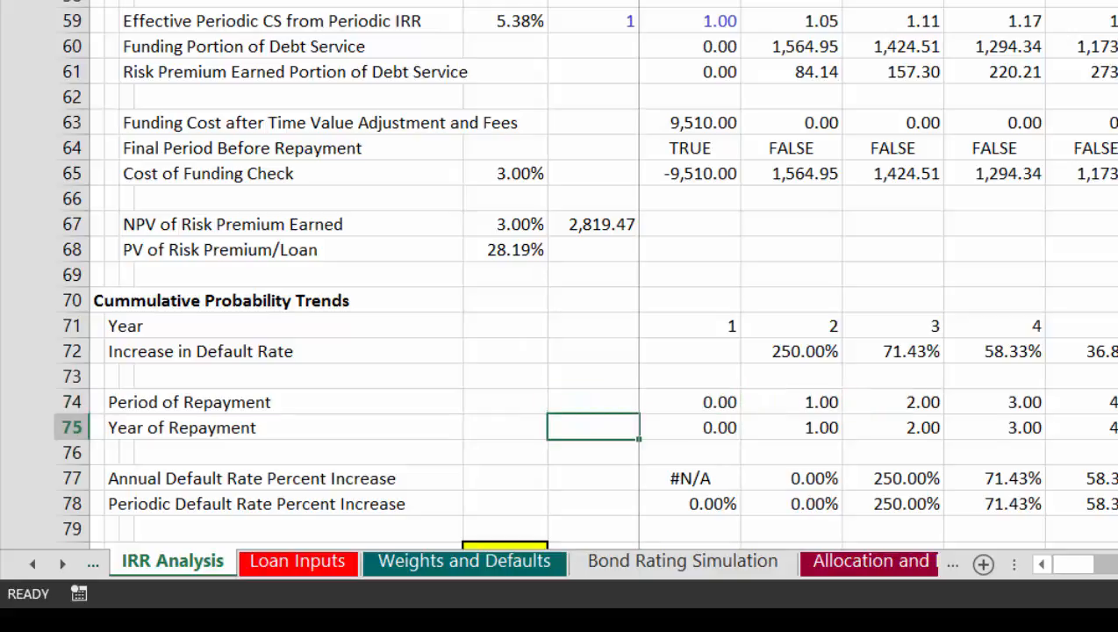
{"action": "key", "text": "Right"}
{"action": "key", "text": "Right"}
{"action": "key", "text": "Left"}
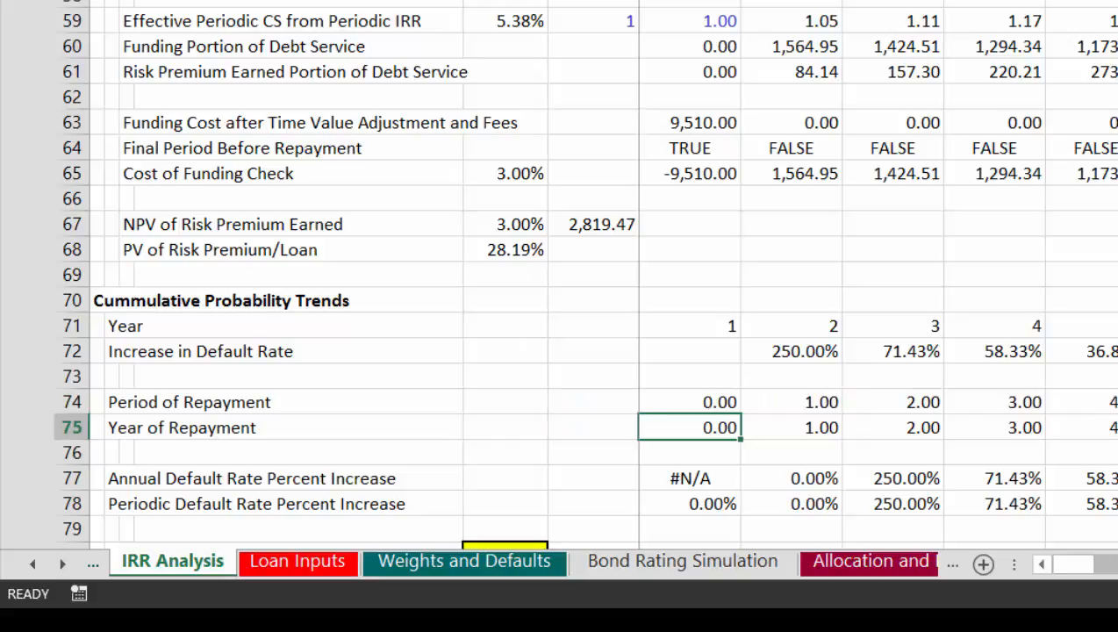
Step: Set the Months in Period general input to 6
{"action": "key", "text": "Page_Up"}
{"action": "key", "text": "Page_Up"}
{"action": "key", "text": "Page_Up"}
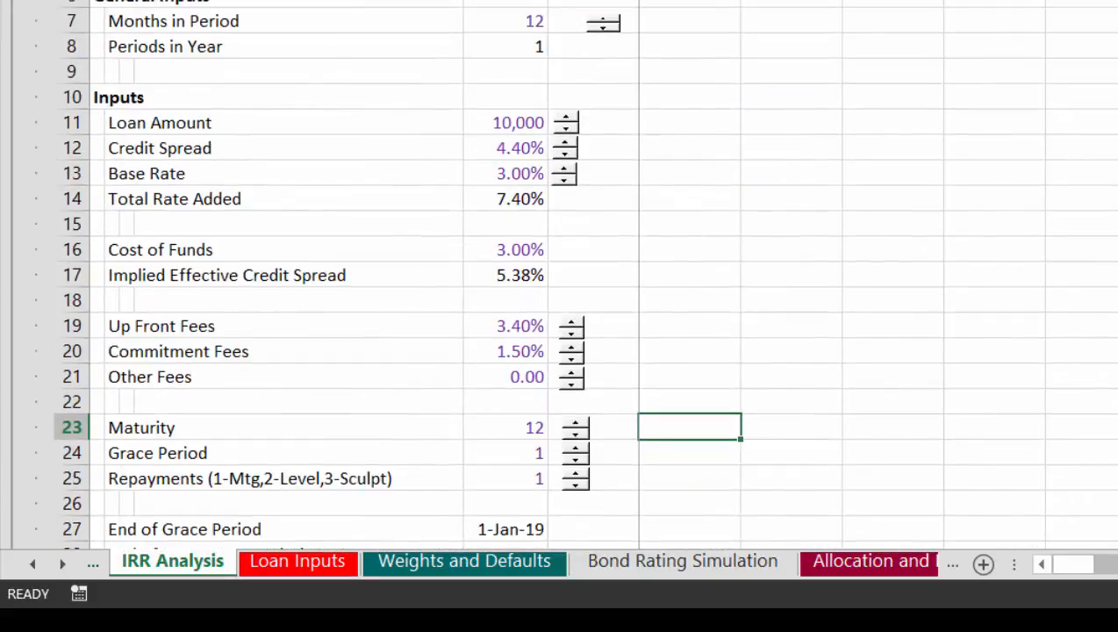
{"action": "left_click", "coordinate": [603, 29]}
{"action": "left_click", "coordinate": [604, 29]}
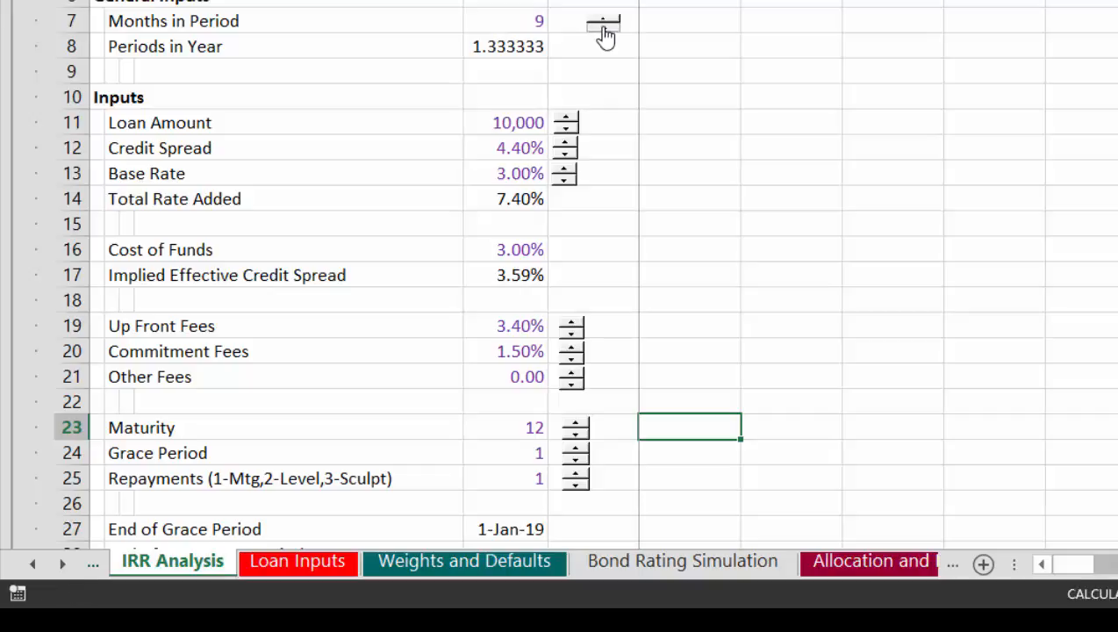
Step: Check the Period of Repayment, Year of Repayment and default rate increase rows under the six-month period setting
{"action": "key", "text": "Page_Down"}
{"action": "key", "text": "Page_Down"}
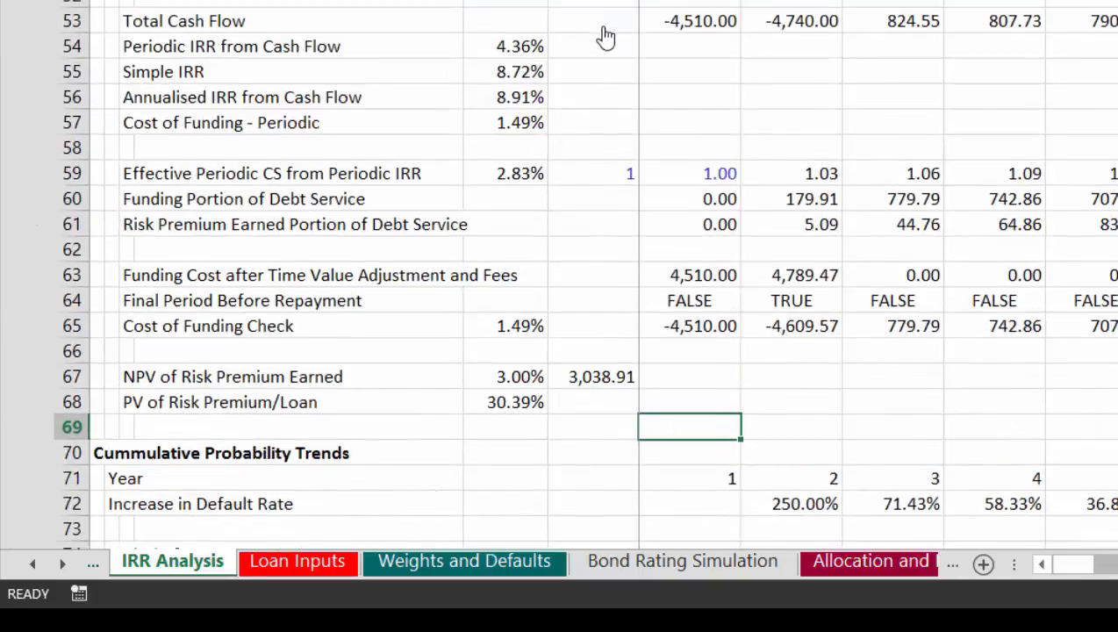
{"action": "key", "text": "Down"}
{"action": "key", "text": "Down"}
{"action": "key", "text": "Down"}
{"action": "key", "text": "Down"}
{"action": "key", "text": "Down"}
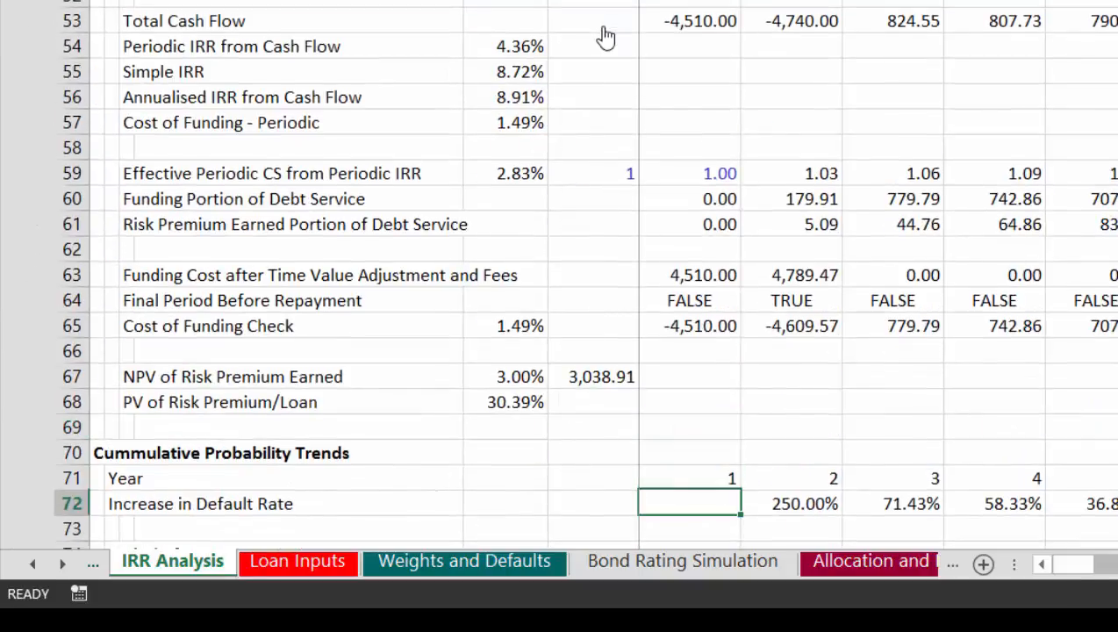
{"action": "key", "text": "Down"}
{"action": "key", "text": "Down"}
{"action": "key", "text": "Down"}
{"action": "key", "text": "Down"}
{"action": "key", "text": "Up"}
{"action": "key", "text": "Up"}
{"action": "key", "text": "Up"}
{"action": "key", "text": "Up"}
{"action": "key", "text": "Up"}
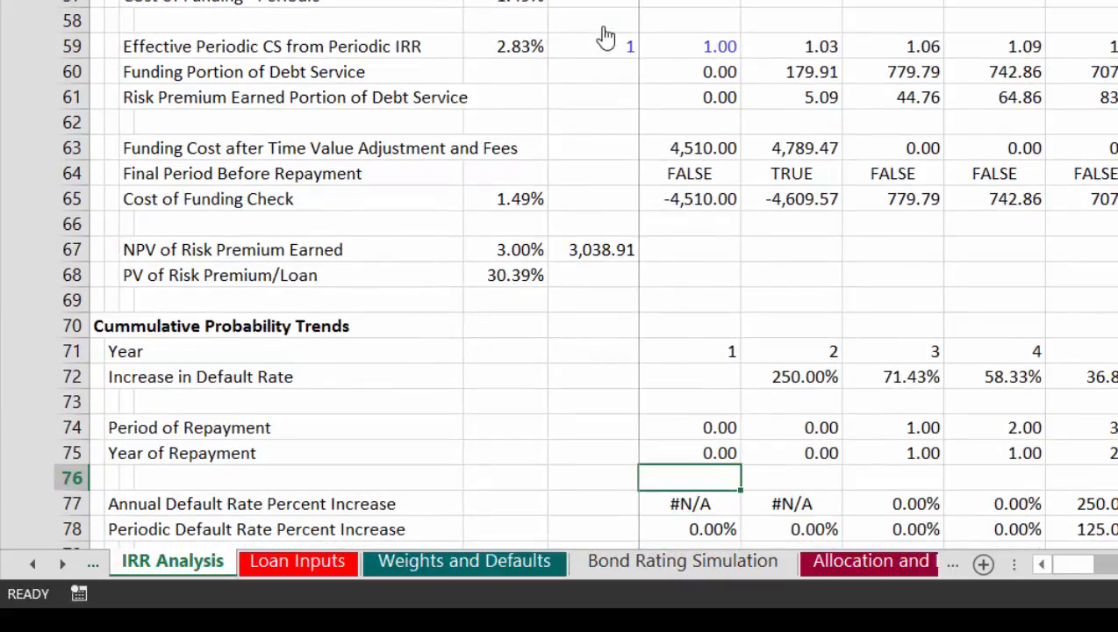
{"action": "key", "text": "Up"}
{"action": "key", "text": "Up"}
{"action": "key", "text": "Up"}
Step: Begin a ROUNDUP formula in the Year of Repayment cell G75 with the Period of Repayment in G74 as the dividend
{"action": "key", "text": "Down"}
{"action": "key", "text": "Down"}
{"action": "key", "text": "Down"}
{"action": "key", "text": "Down"}
{"action": "key", "text": "Down"}
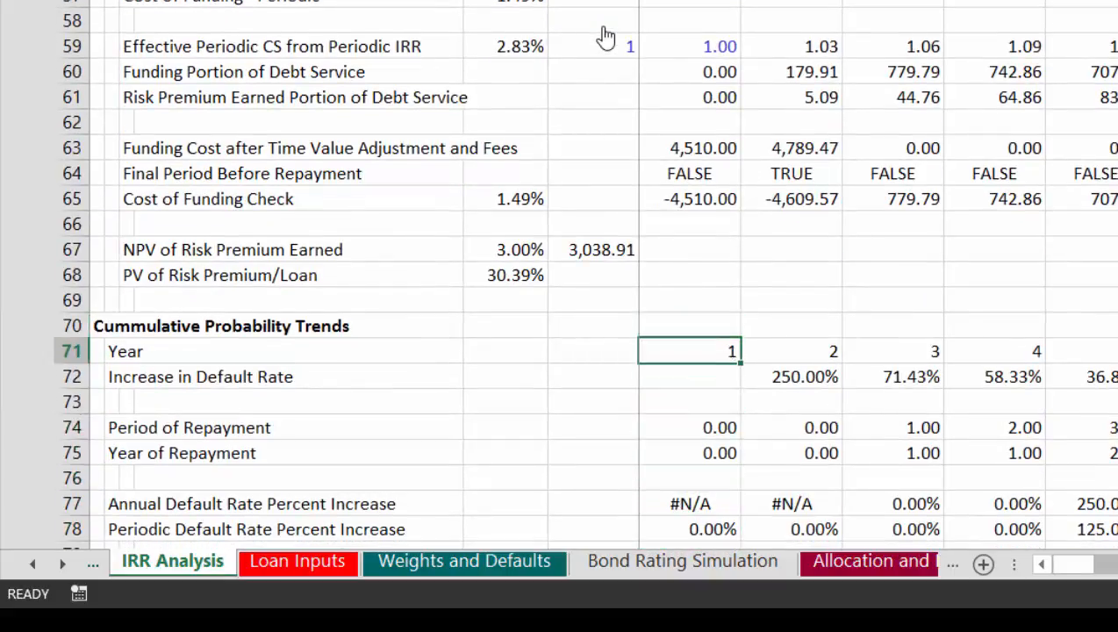
{"action": "type", "text": "="}
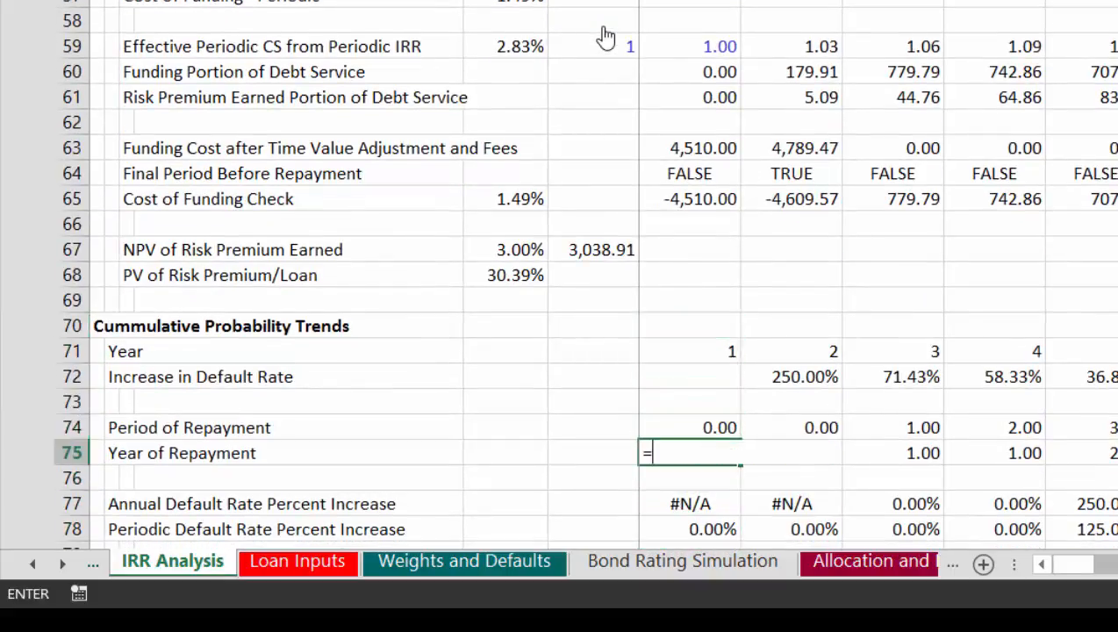
{"action": "type", "text": "rou"}
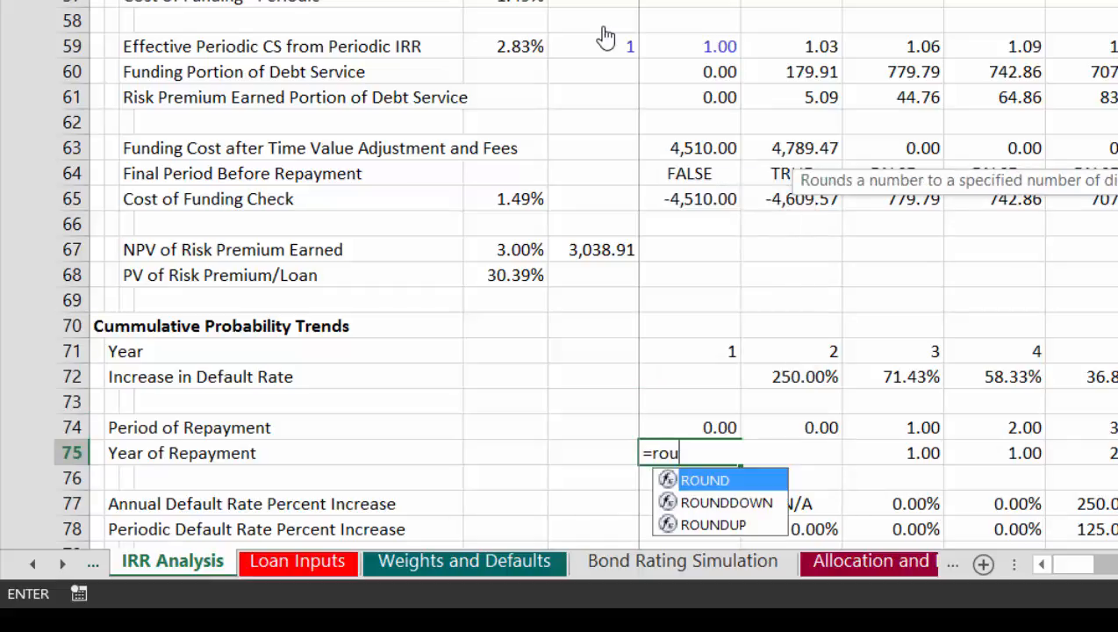
{"action": "key", "text": "Down"}
{"action": "key", "text": "Down"}
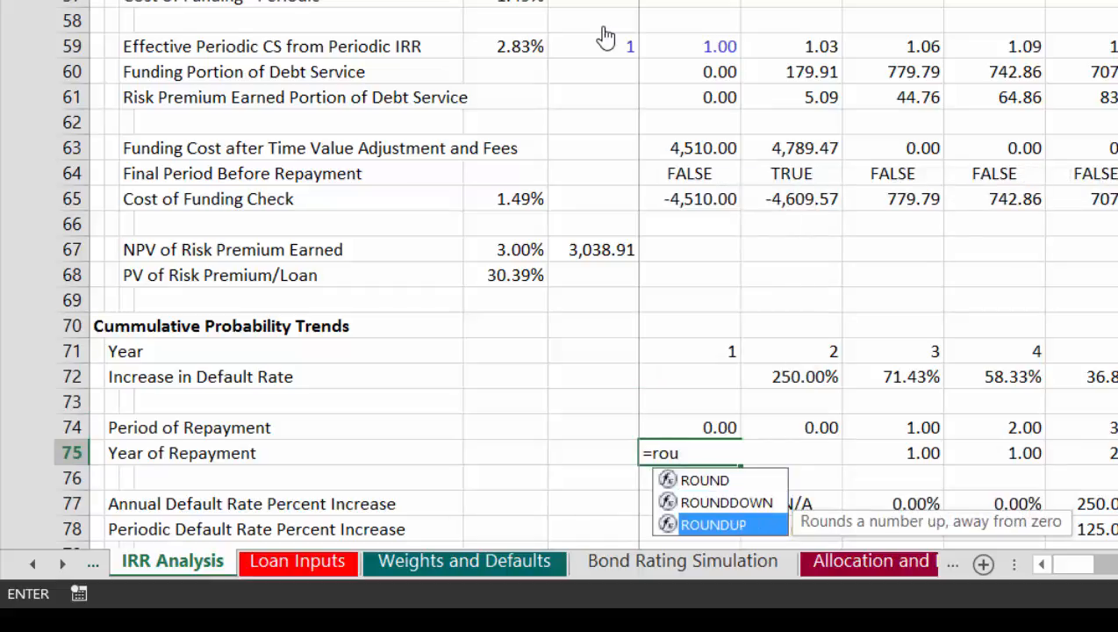
{"action": "key", "text": "Tab"}
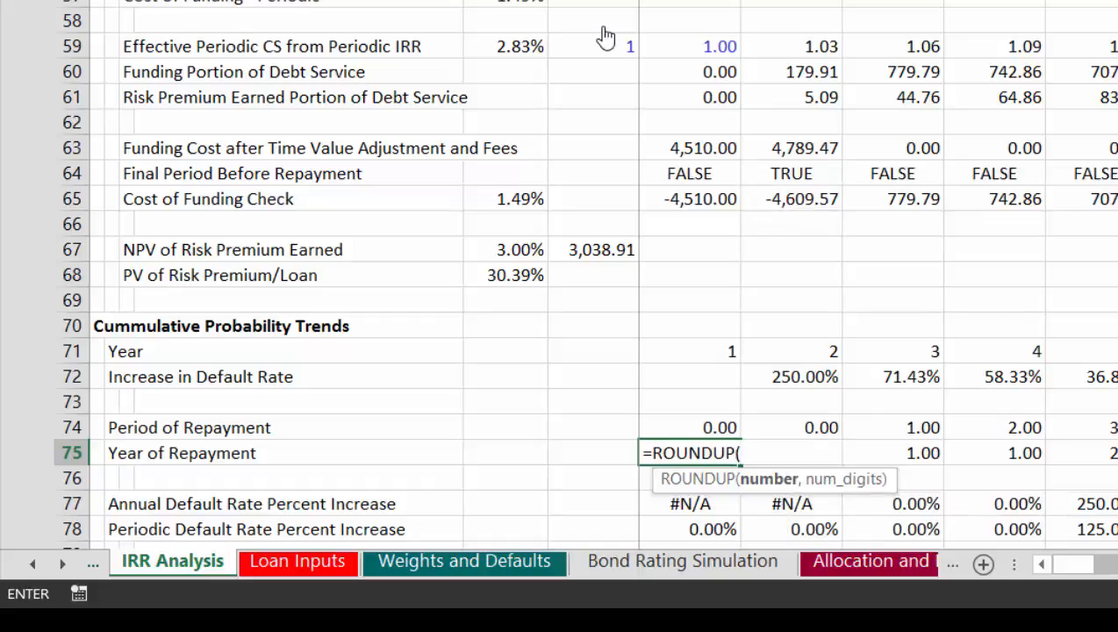
{"action": "key", "text": "Up"}
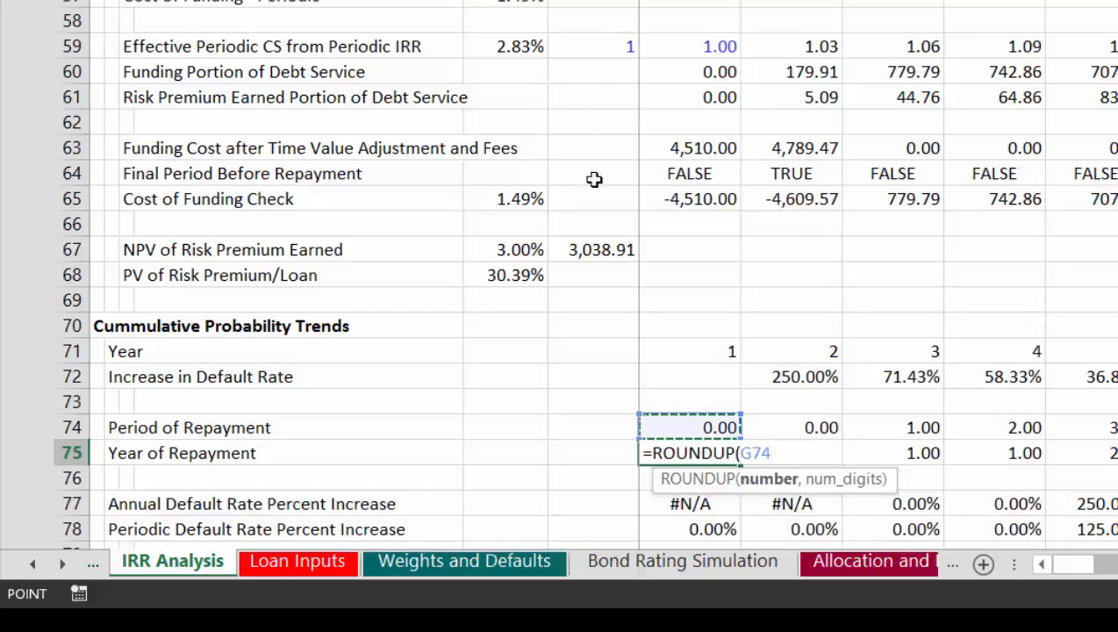
{"action": "type", "text": "/"}
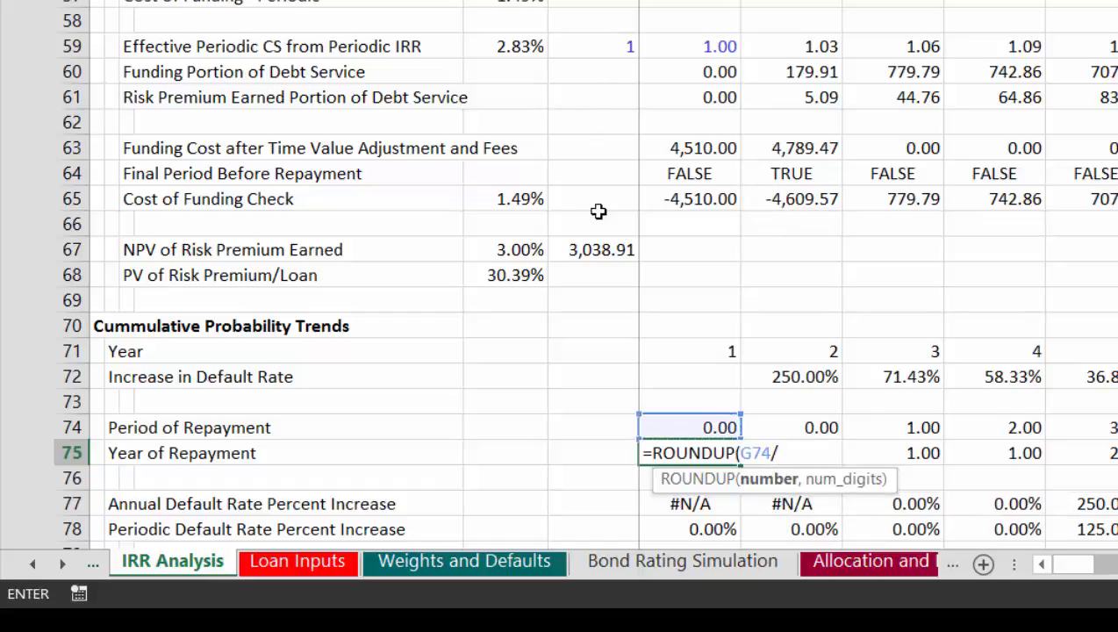
Step: Complete the G75 formula by dividing by the Periods in Year value and rounding up to 0 digits
{"action": "key", "text": "Page_Up"}
{"action": "key", "text": "Page_Up"}
{"action": "key", "text": "Page_Up"}
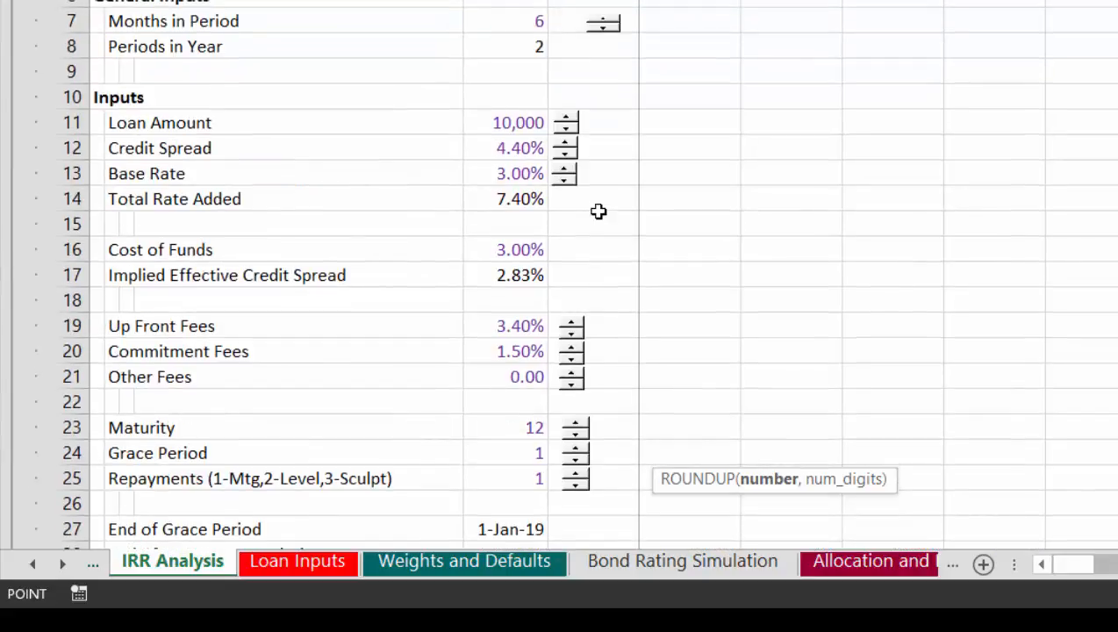
{"action": "key", "text": "Up"}
{"action": "key", "text": "Down"}
{"action": "key", "text": "Left"}
{"action": "key", "text": "Left"}
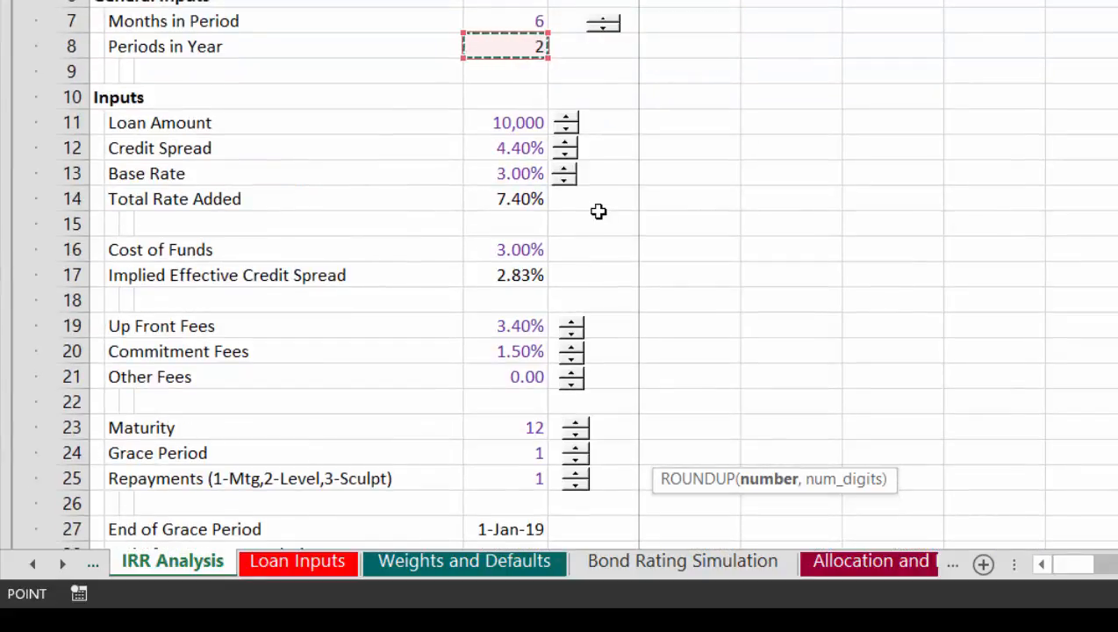
{"action": "type", "text": ",0)"}
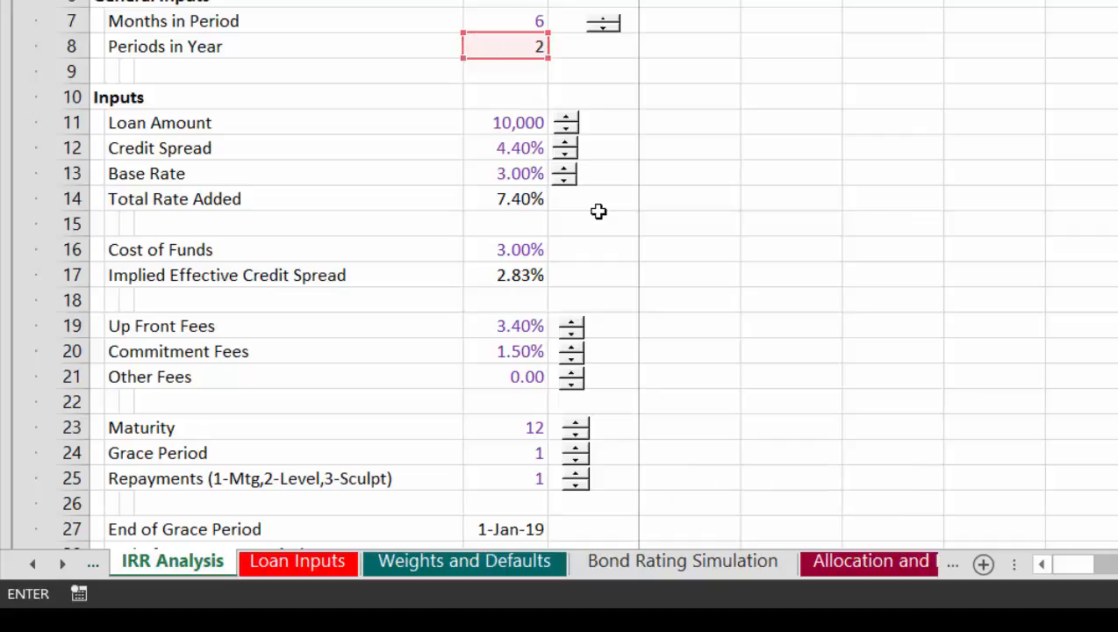
{"action": "key", "text": "Return"}
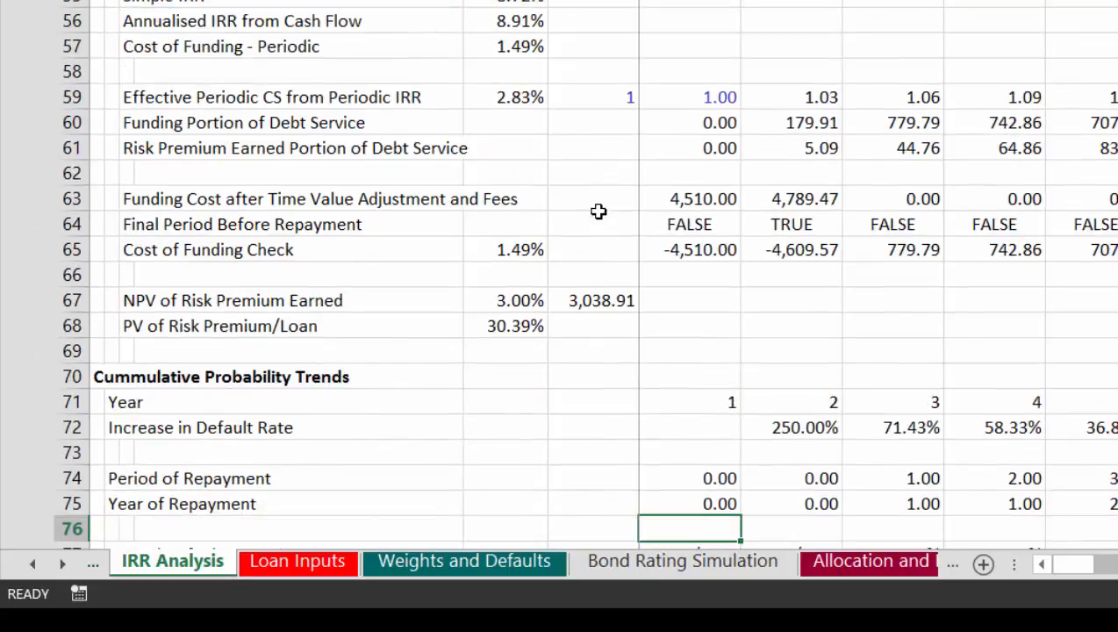
Step: Examine how the Year of Repayment in row 75 progresses over the semi-annual periods
{"action": "key", "text": "Up"}
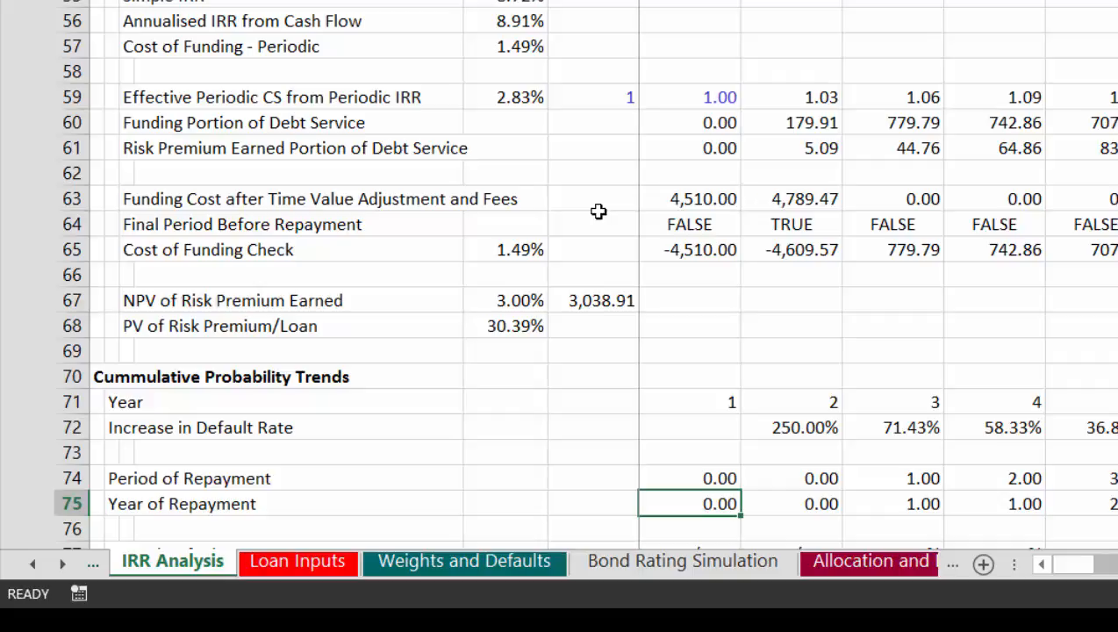
{"action": "key", "text": "Right"}
{"action": "key", "text": "Right"}
{"action": "key", "text": "Right"}
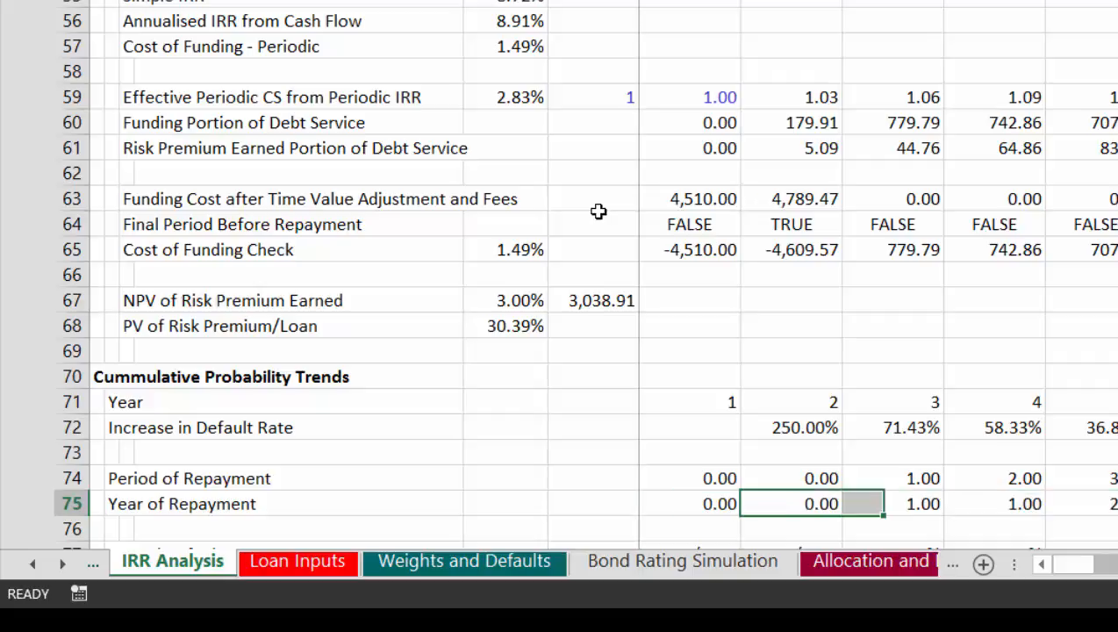
{"action": "key", "text": "Right"}
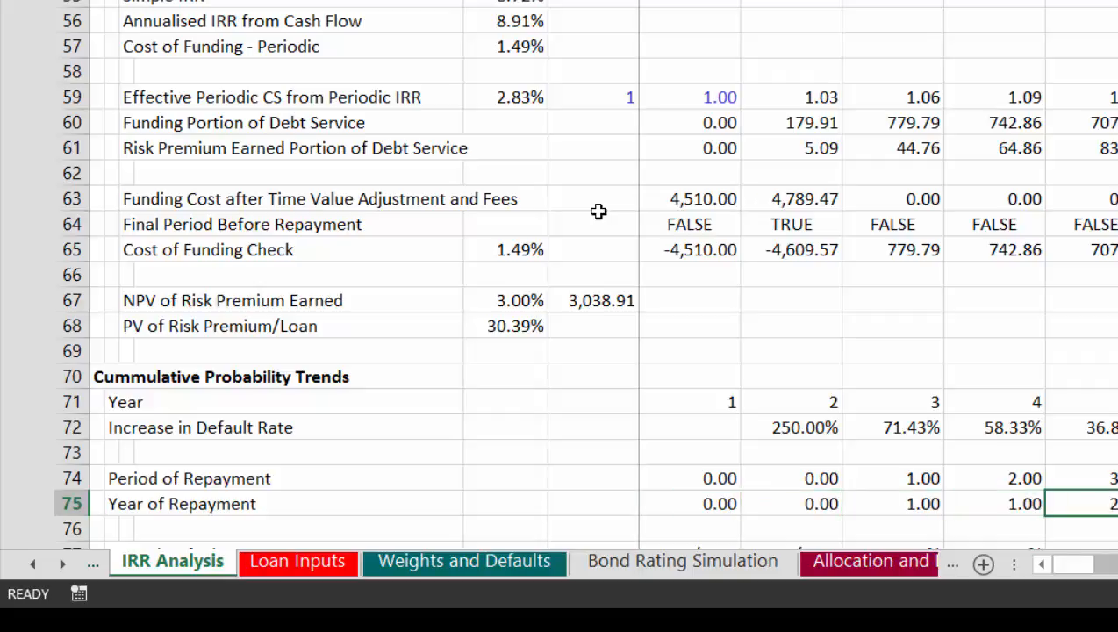
{"action": "key", "text": "Right"}
{"action": "key", "text": "Right"}
{"action": "key", "text": "Right"}
{"action": "key", "text": "Right"}
{"action": "key", "text": "Right"}
{"action": "key", "text": "Right"}
{"action": "key", "text": "Right"}
{"action": "key", "text": "Right"}
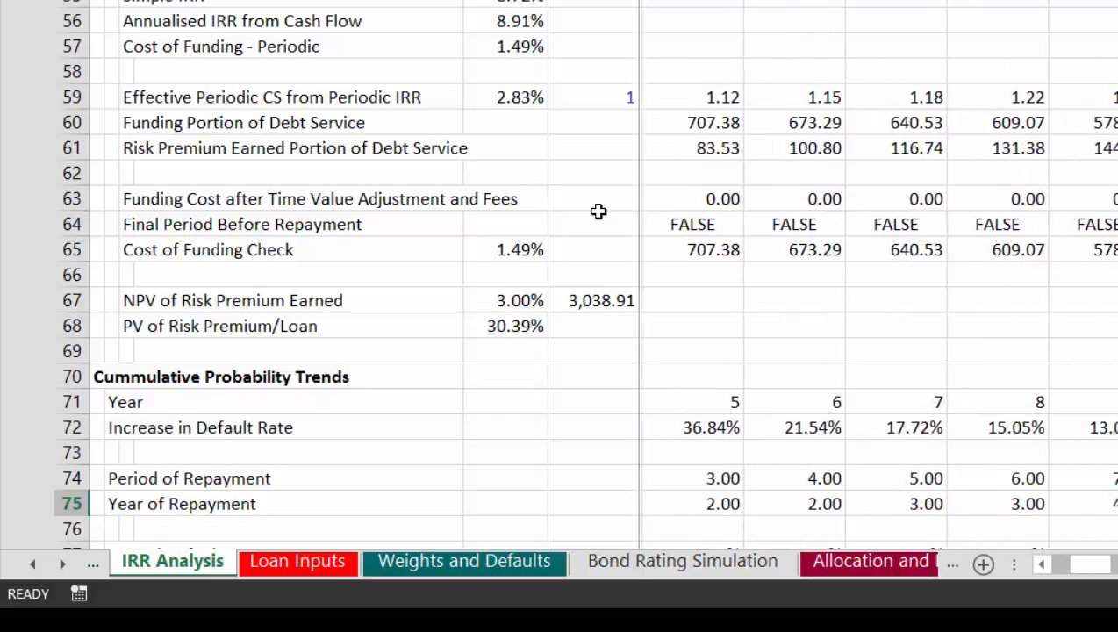
{"action": "key", "text": "ctrl+Left"}
{"action": "key", "text": "ctrl+Left"}
{"action": "key", "text": "ctrl+Left"}
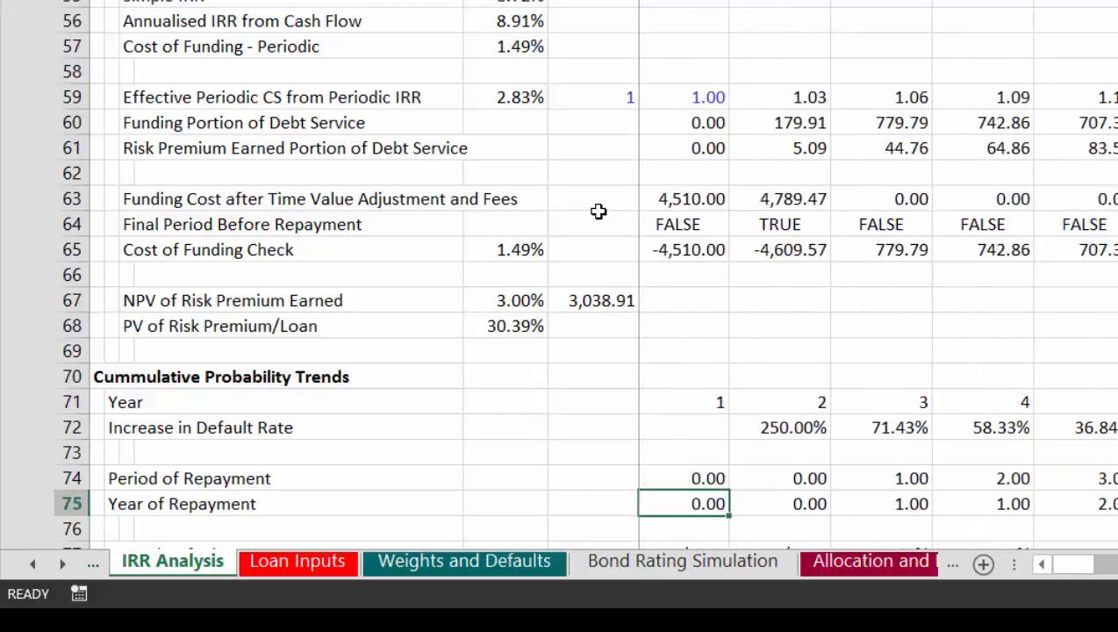
Step: Look over the rows down to Default Probability and inspect the Annual Default Rate Percent Increase formula in G77
{"action": "key", "text": "Down"}
{"action": "key", "text": "Down"}
{"action": "key", "text": "Down"}
{"action": "key", "text": "Down"}
{"action": "key", "text": "Down"}
{"action": "key", "text": "Down"}
{"action": "key", "text": "Down"}
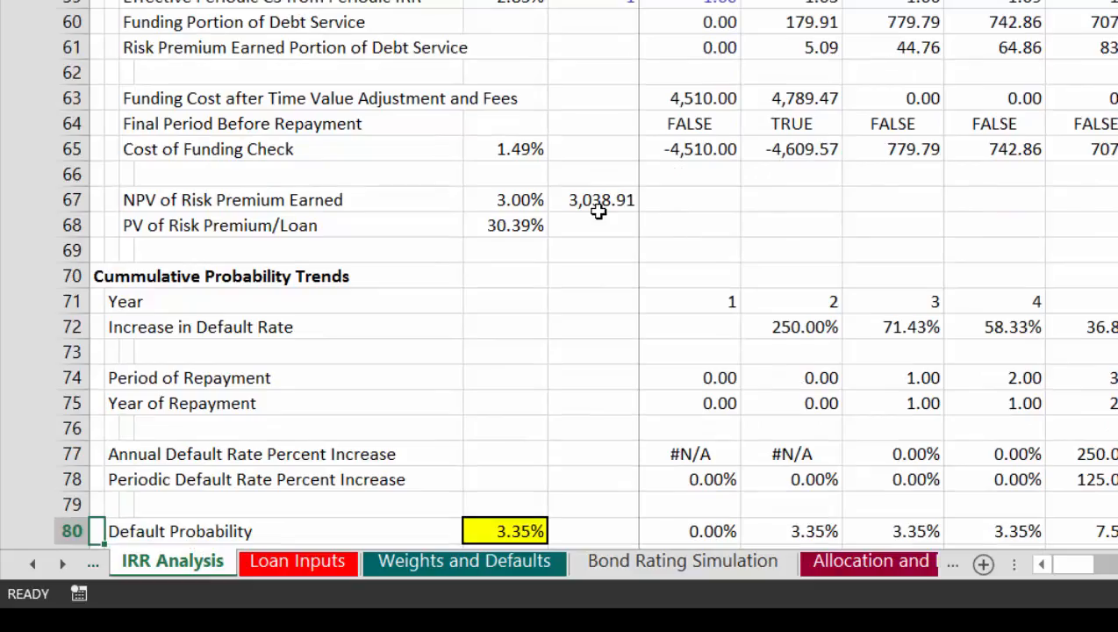
{"action": "key", "text": "Up"}
{"action": "key", "text": "Up"}
{"action": "key", "text": "Up"}
{"action": "key", "text": "Up"}
{"action": "key", "text": "Up"}
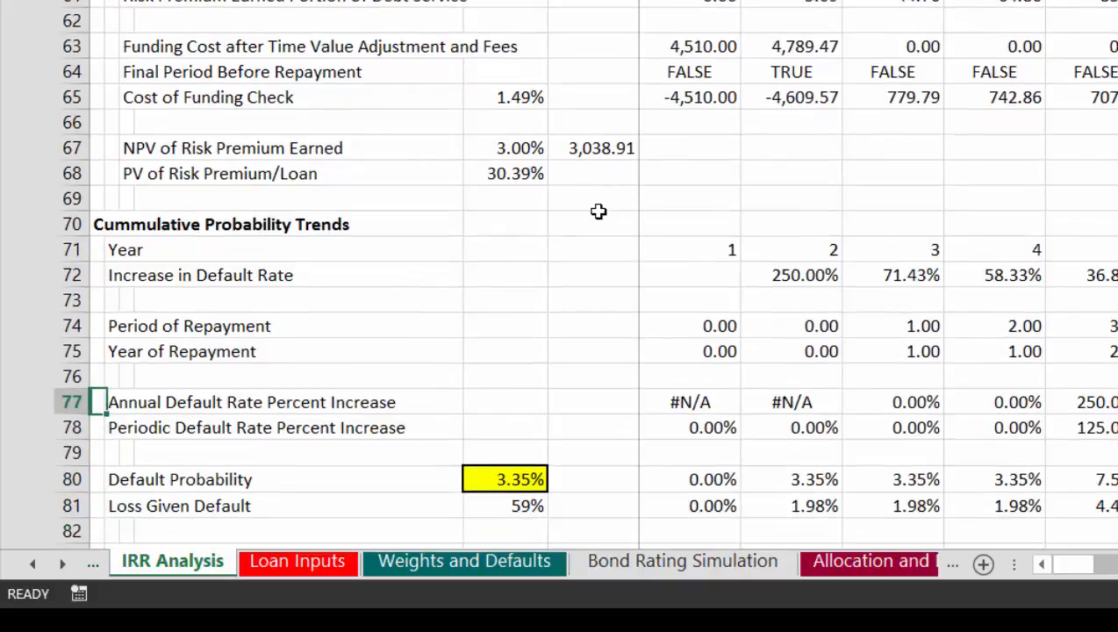
{"action": "key", "text": "Right"}
{"action": "key", "text": "Right"}
{"action": "key", "text": "Right"}
{"action": "key", "text": "Right"}
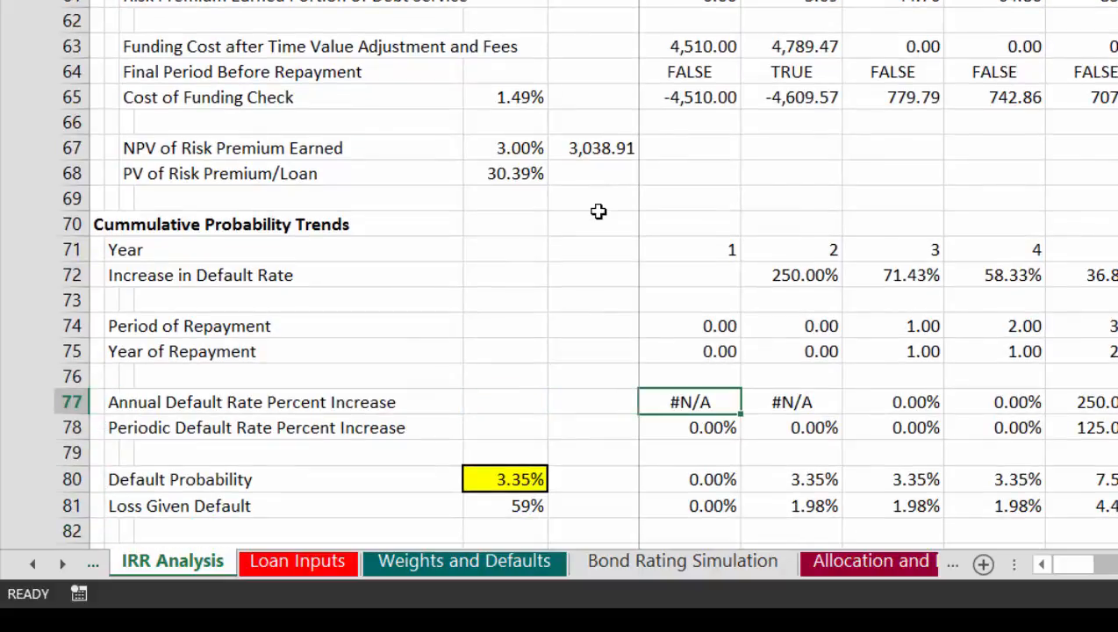
{"action": "key", "text": "F2"}
{"action": "key", "text": "Escape"}
Step: Begin a LOOKUP formula in G77 with the Year of Repayment in G75 as lookup value and Year row 71 as lookup vector
{"action": "type", "text": "="}
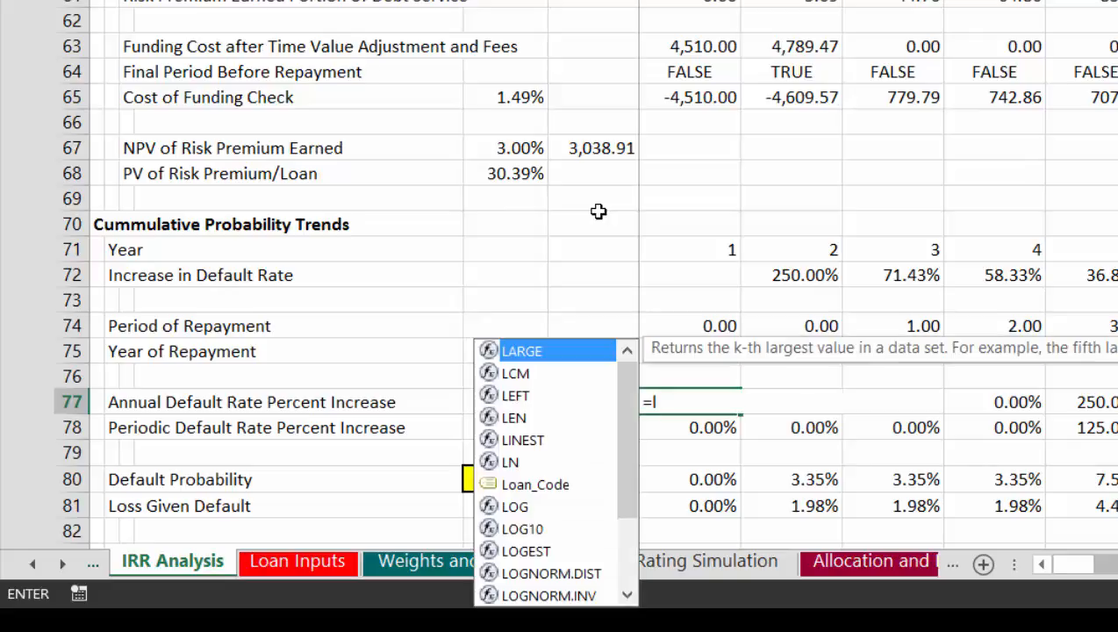
{"action": "type", "text": "loo"}
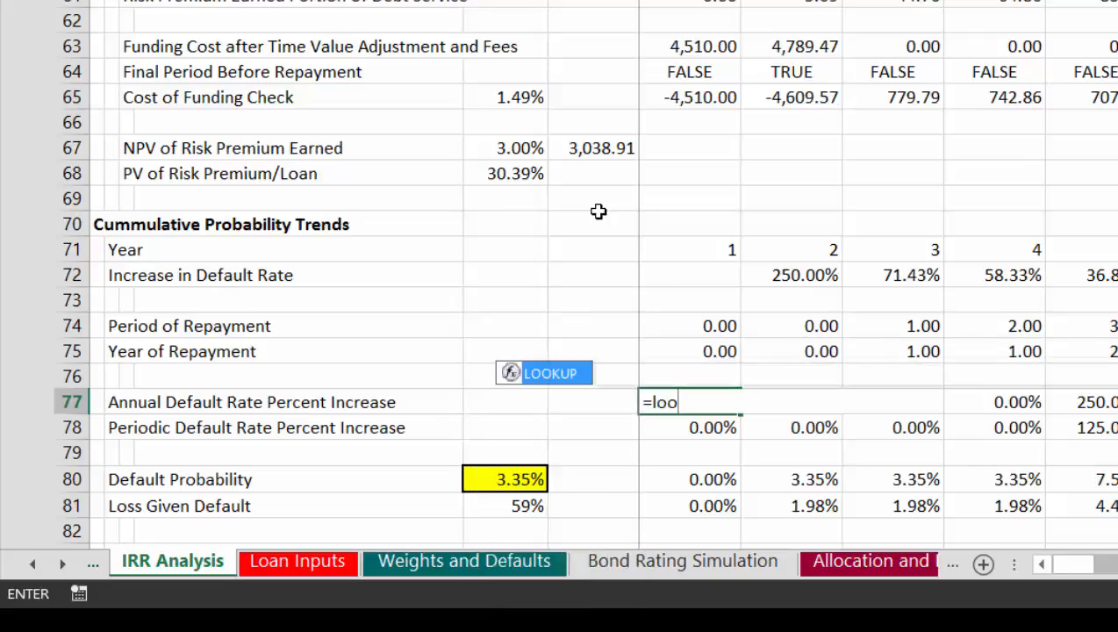
{"action": "key", "text": "Tab"}
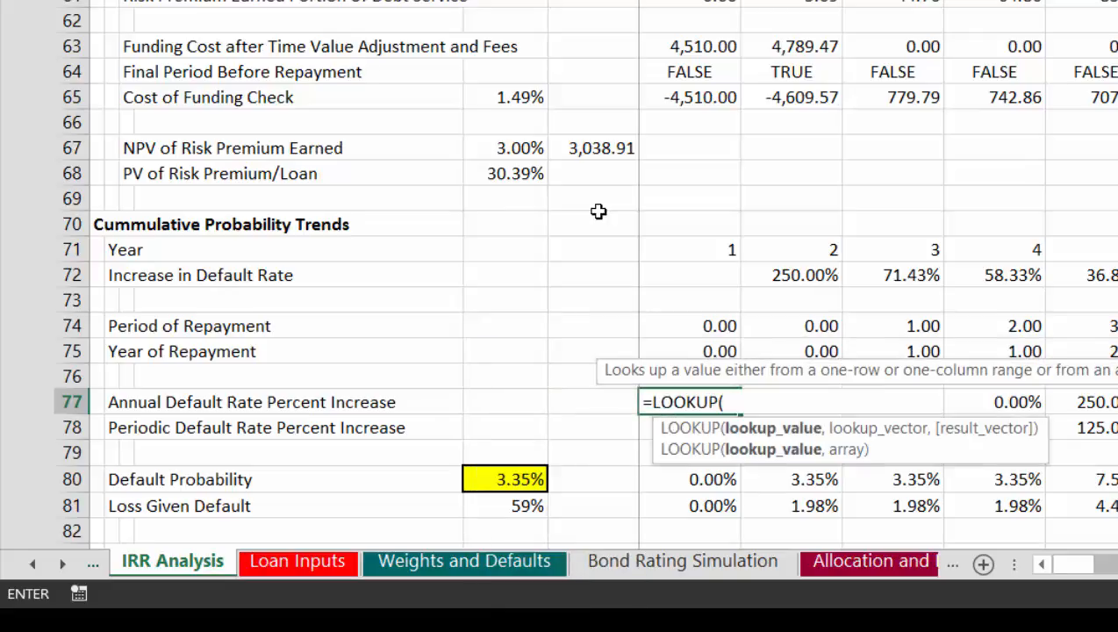
{"action": "key", "text": "Up"}
{"action": "key", "text": "Up"}
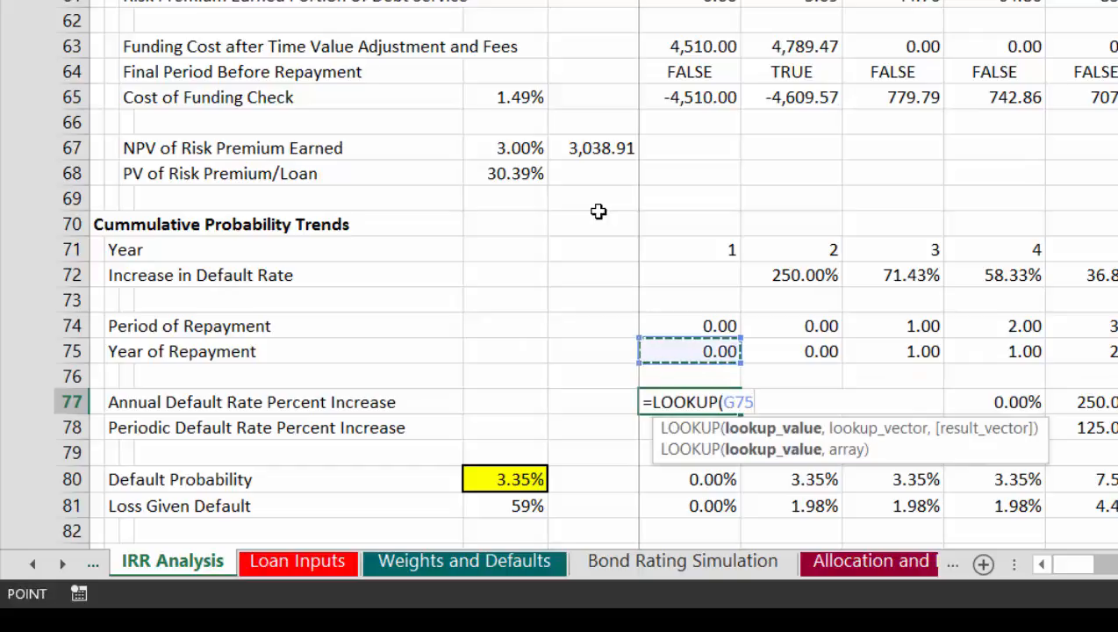
{"action": "type", "text": ","}
{"action": "key", "text": "Up"}
{"action": "key", "text": "Up"}
{"action": "key", "text": "Up"}
{"action": "key", "text": "Up"}
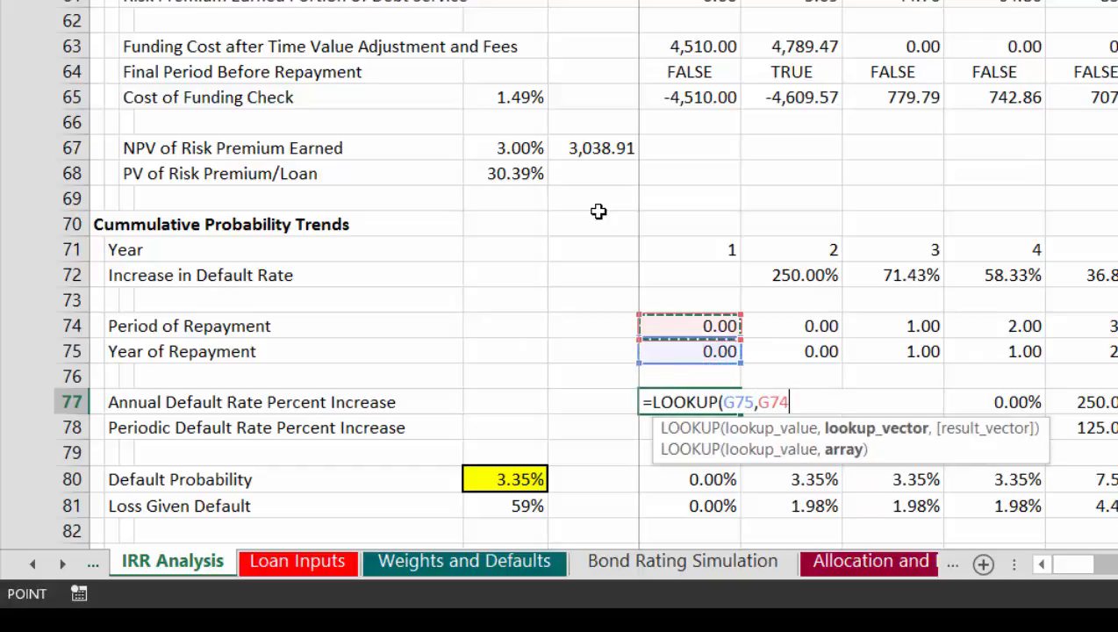
{"action": "key", "text": "shift+space"}
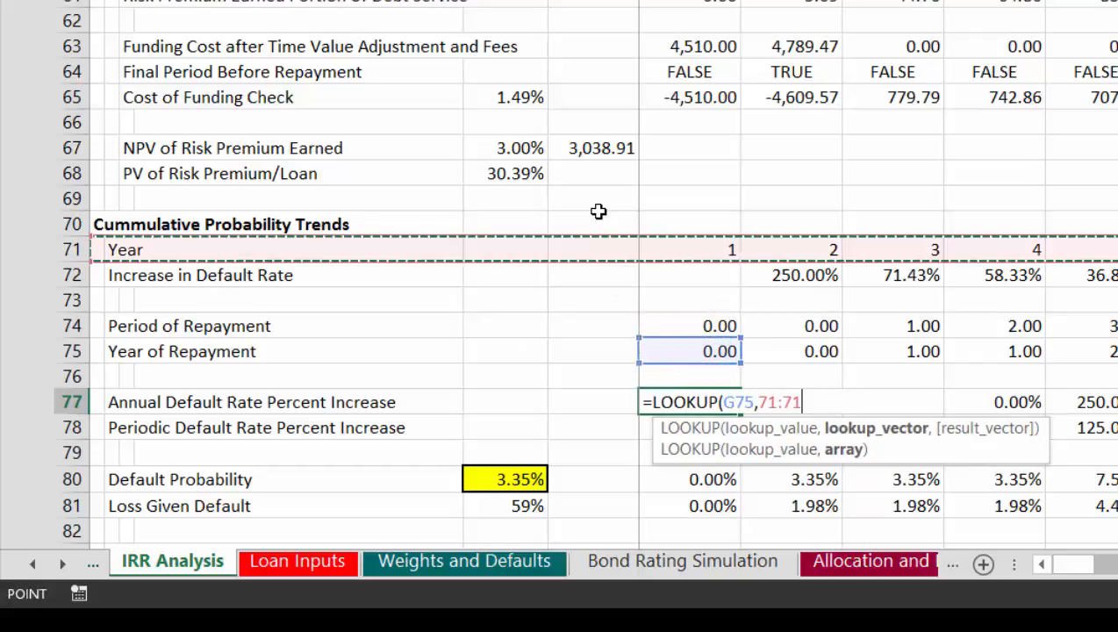
Step: Complete the G77 formula with the Increase in Default Rate row 72 as result vector and copy it across the row
{"action": "type", "text": ","}
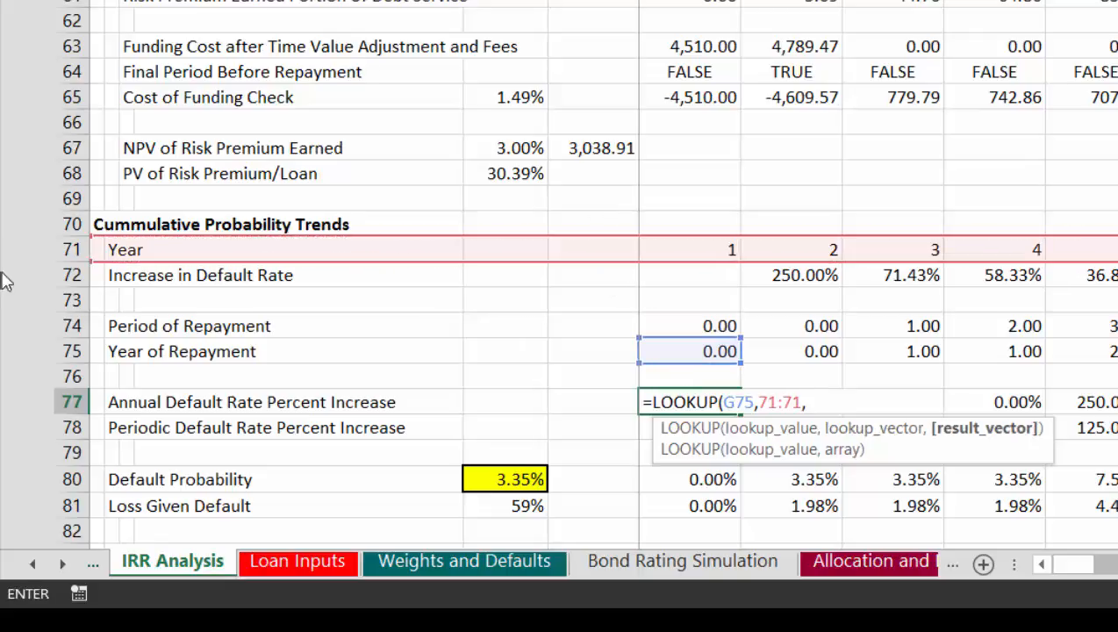
{"action": "left_click", "coordinate": [70, 275]}
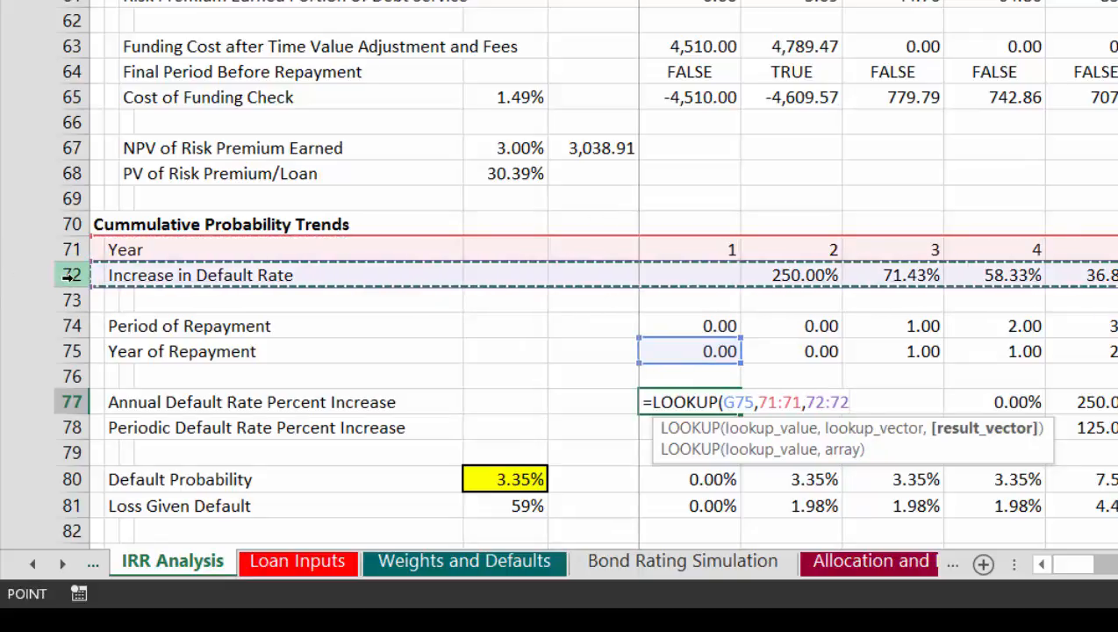
{"action": "key", "text": "Return"}
{"action": "key", "text": "Up"}
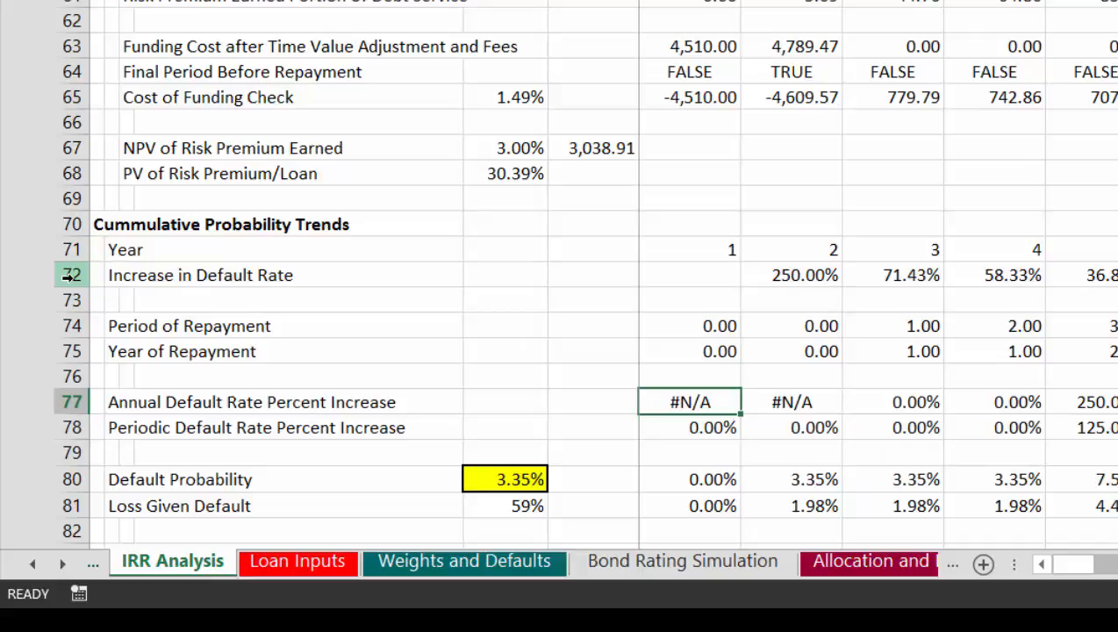
{"action": "key", "text": "ctrl+shift+Right"}
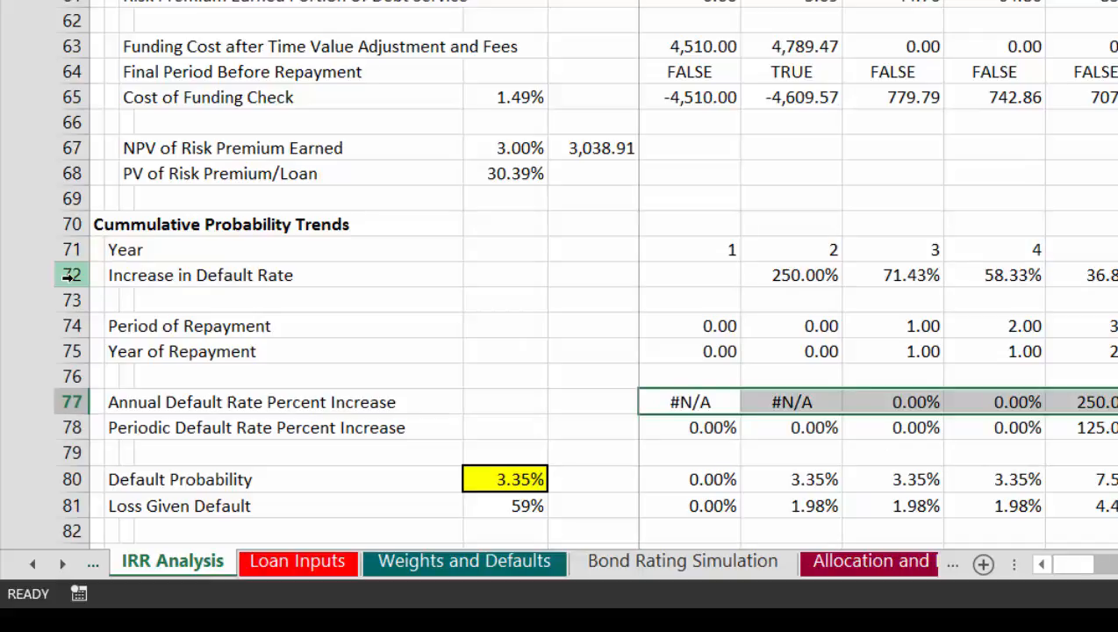
{"action": "key", "text": "Down"}
{"action": "key", "text": "Up"}
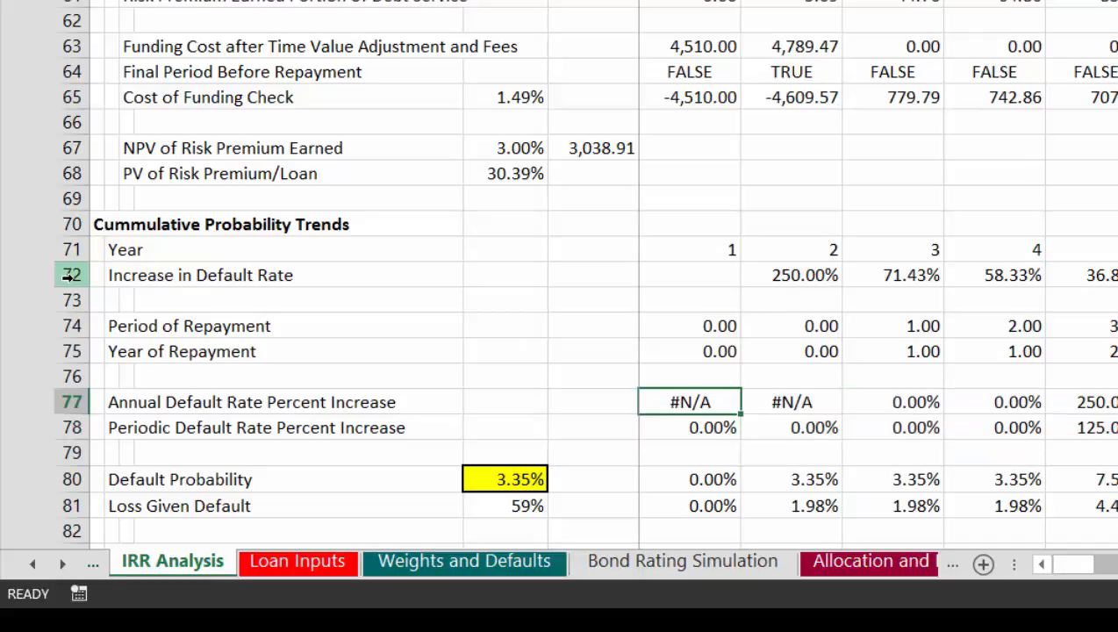
Step: Begin an IF formula in the Periodic Default Rate Percent Increase cell G78 that tests whether the Year of Repayment in G75 is above 0
{"action": "key", "text": "Down"}
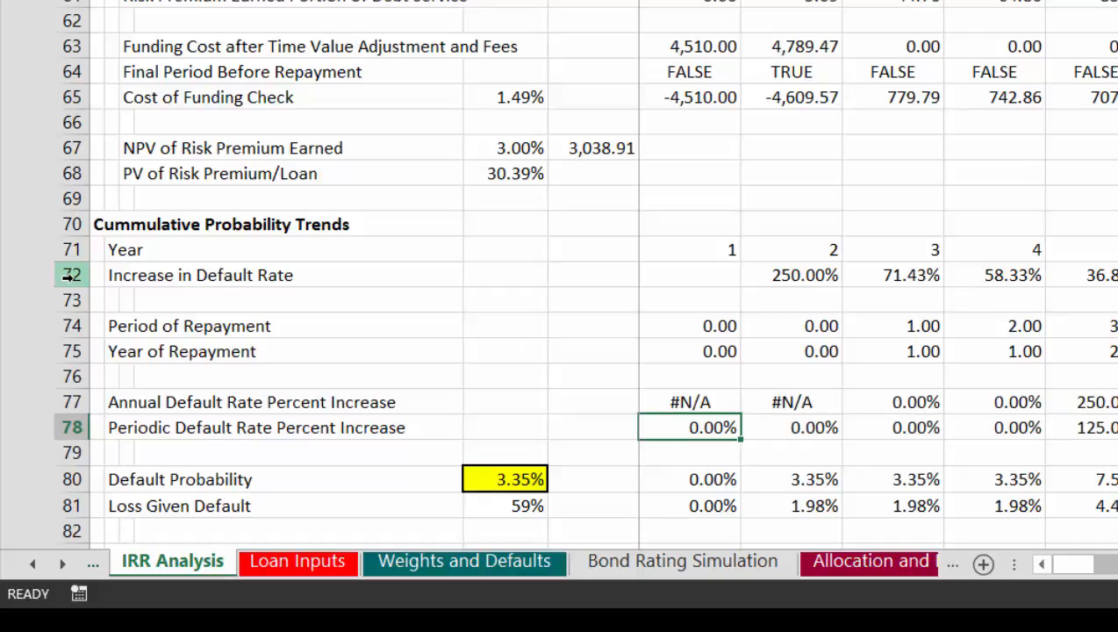
{"action": "type", "text": "="}
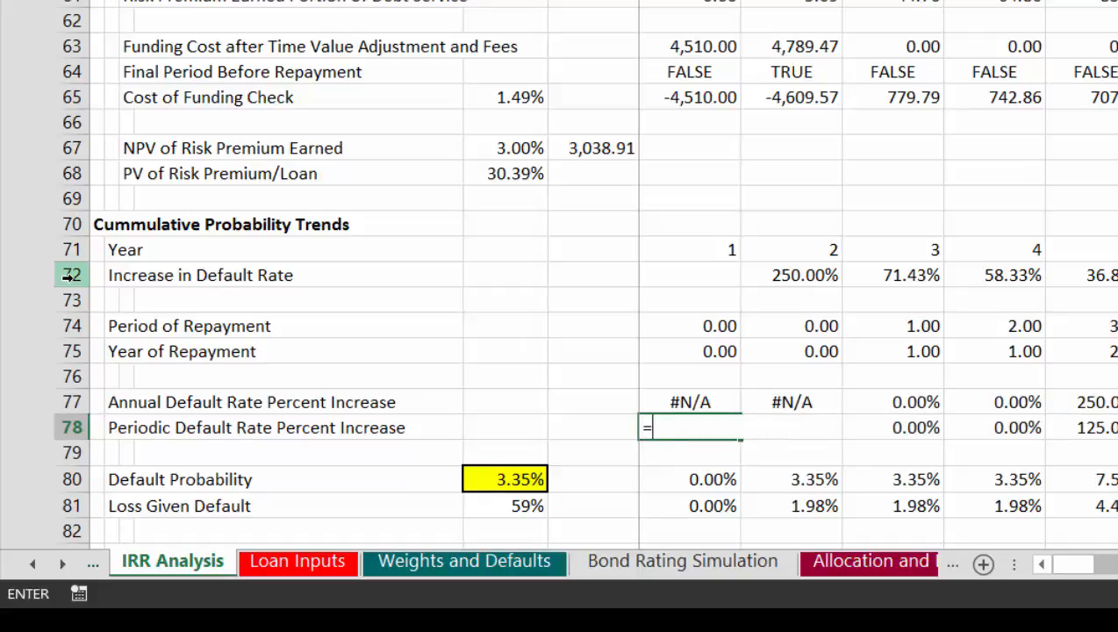
{"action": "type", "text": "if("}
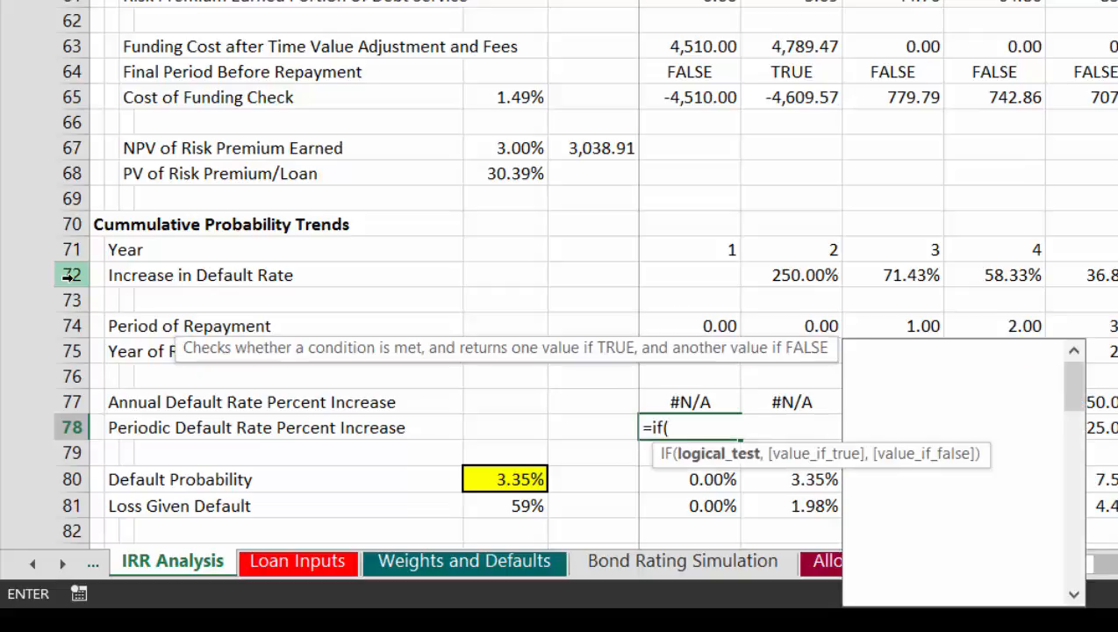
{"action": "key", "text": "Up"}
{"action": "key", "text": "Up"}
{"action": "key", "text": "Up"}
{"action": "key", "text": "Up"}
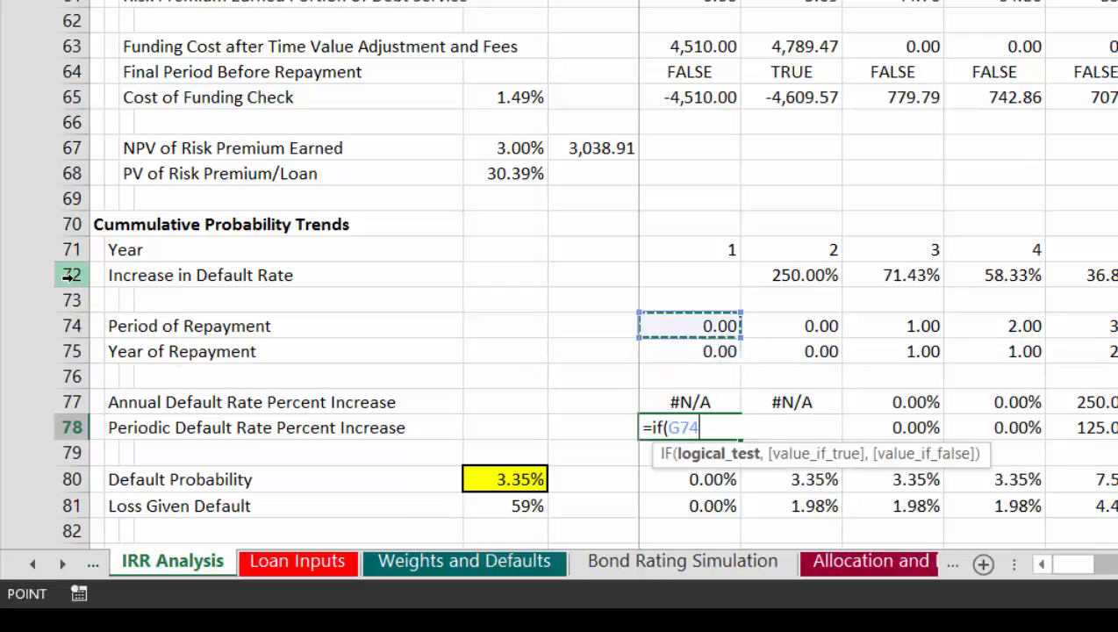
{"action": "key", "text": "Down"}
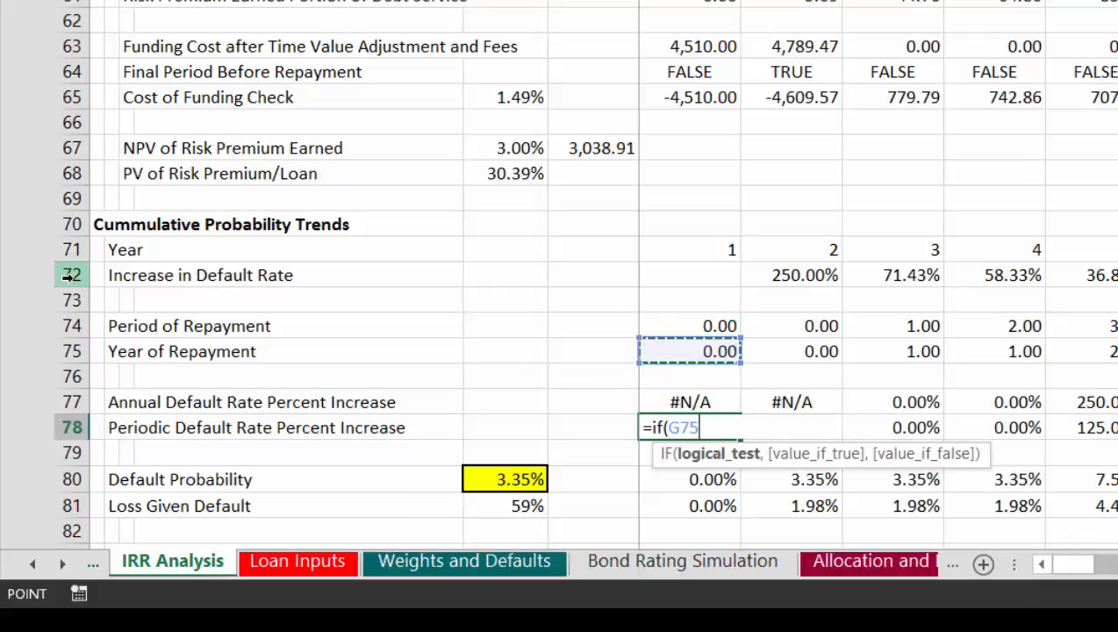
{"action": "type", "text": "?"}
{"action": "key", "text": "BackSpace"}
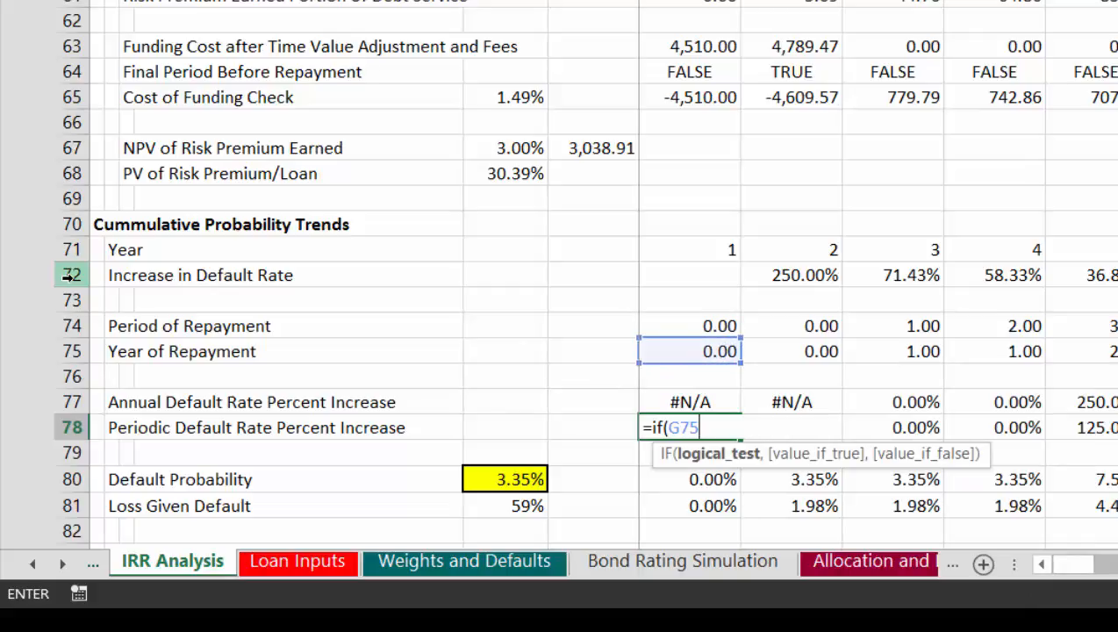
{"action": "type", "text": ">0,"}
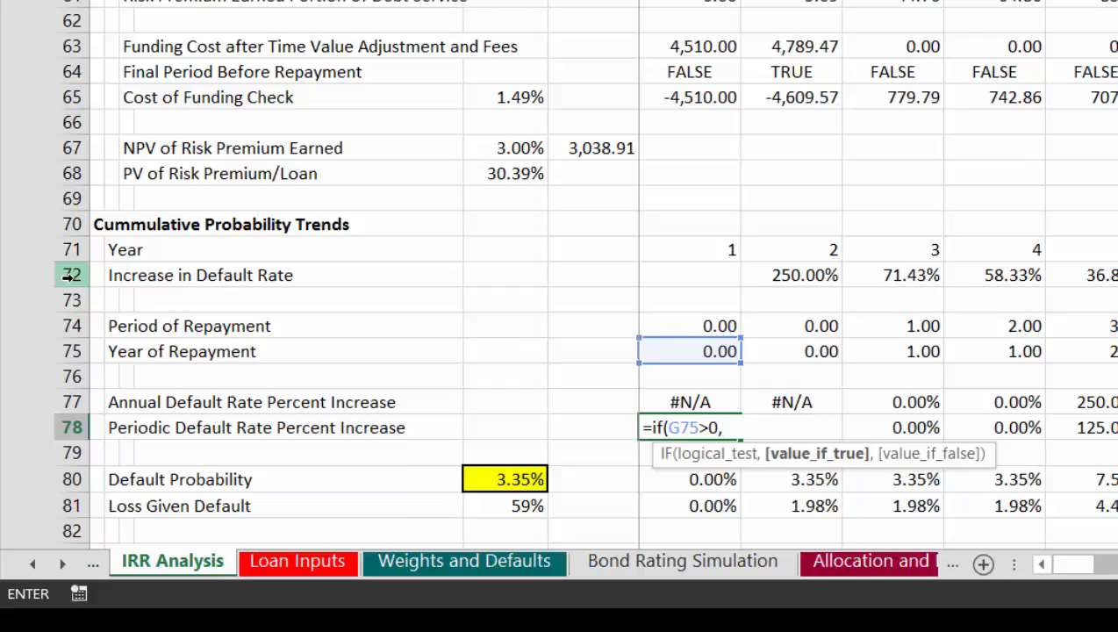
Step: Complete the G78 formula by dividing the annual increase in G77 by the Periods in Year value and copy it across the row
{"action": "key", "text": "Up"}
{"action": "key", "text": "Up"}
{"action": "key", "text": "Up"}
{"action": "key", "text": "Up"}
{"action": "key", "text": "Up"}
{"action": "key", "text": "Up"}
{"action": "key", "text": "Up"}
{"action": "key", "text": "Up"}
{"action": "key", "text": "Up"}
{"action": "key", "text": "Up"}
{"action": "key", "text": "Up"}
{"action": "key", "text": "Up"}
{"action": "key", "text": "Up"}
{"action": "key", "text": "Up"}
{"action": "key", "text": "Up"}
{"action": "key", "text": "Up"}
{"action": "key", "text": "Up"}
{"action": "key", "text": "Up"}
{"action": "key", "text": "Up"}
{"action": "key", "text": "Up"}
{"action": "key", "text": "Up"}
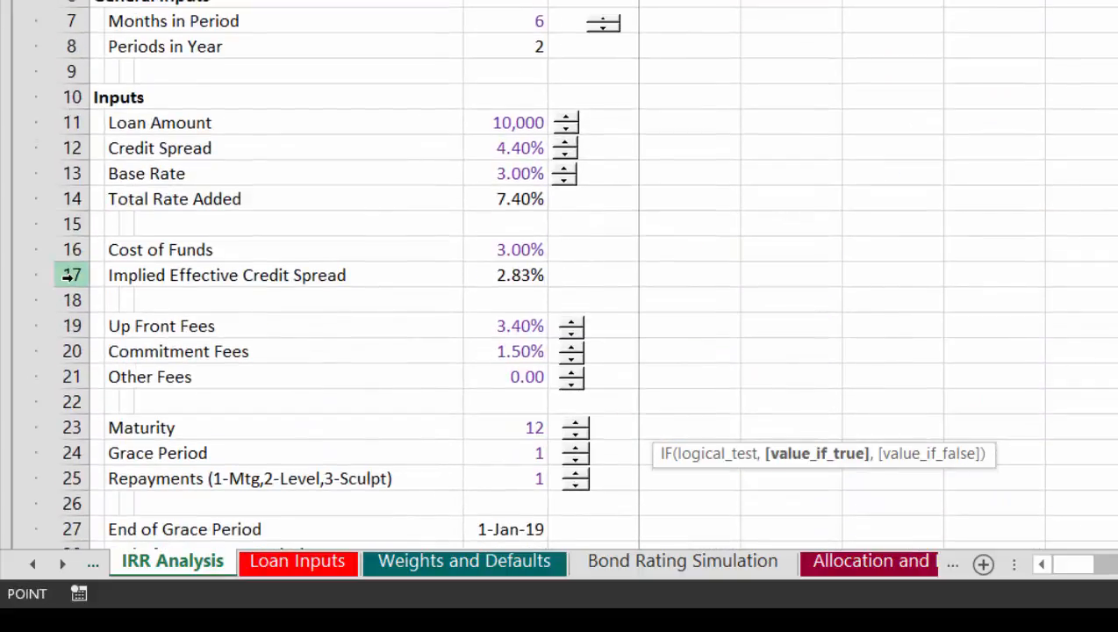
{"action": "key", "text": "Down"}
{"action": "key", "text": "Down"}
{"action": "key", "text": "Down"}
{"action": "key", "text": "Left"}
{"action": "key", "text": "Left"}
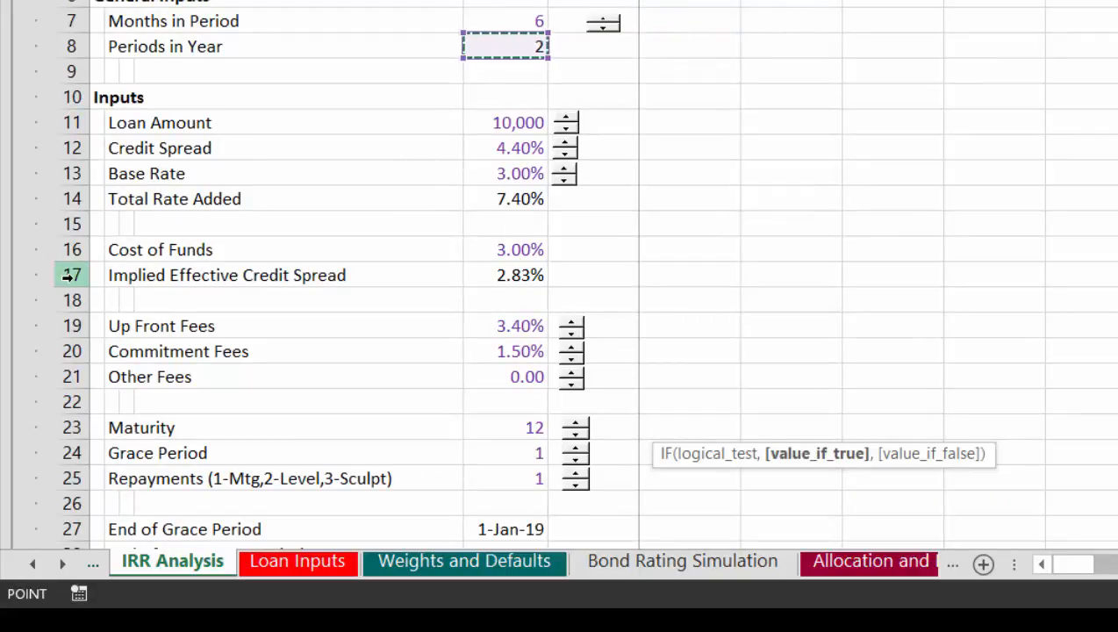
{"action": "type", "text": ","}
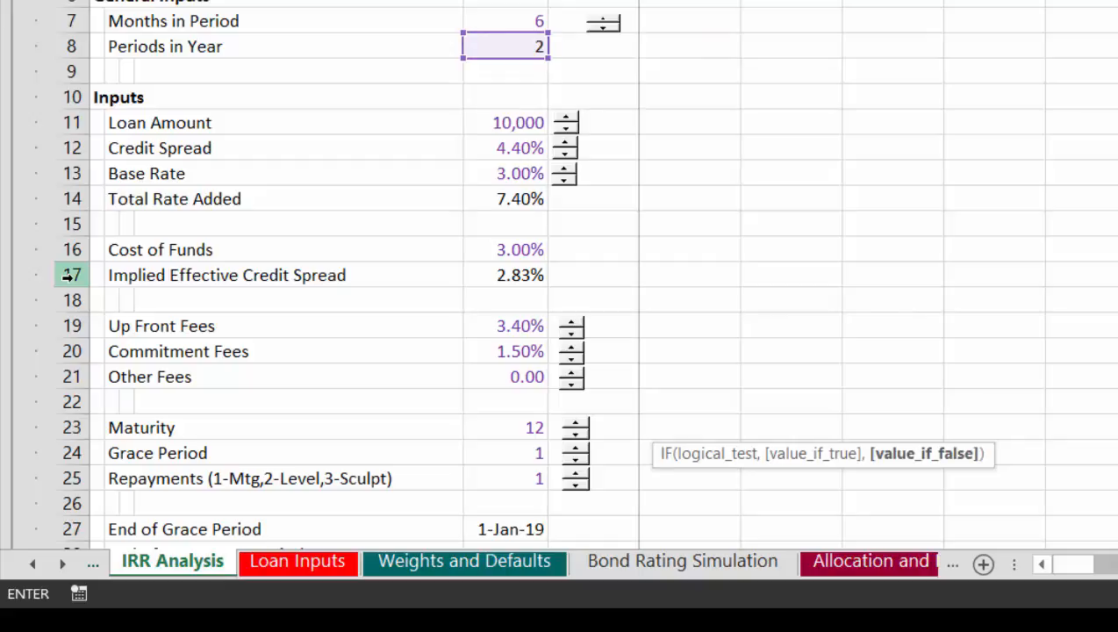
{"action": "type", "text": ")"}
{"action": "key", "text": "Return"}
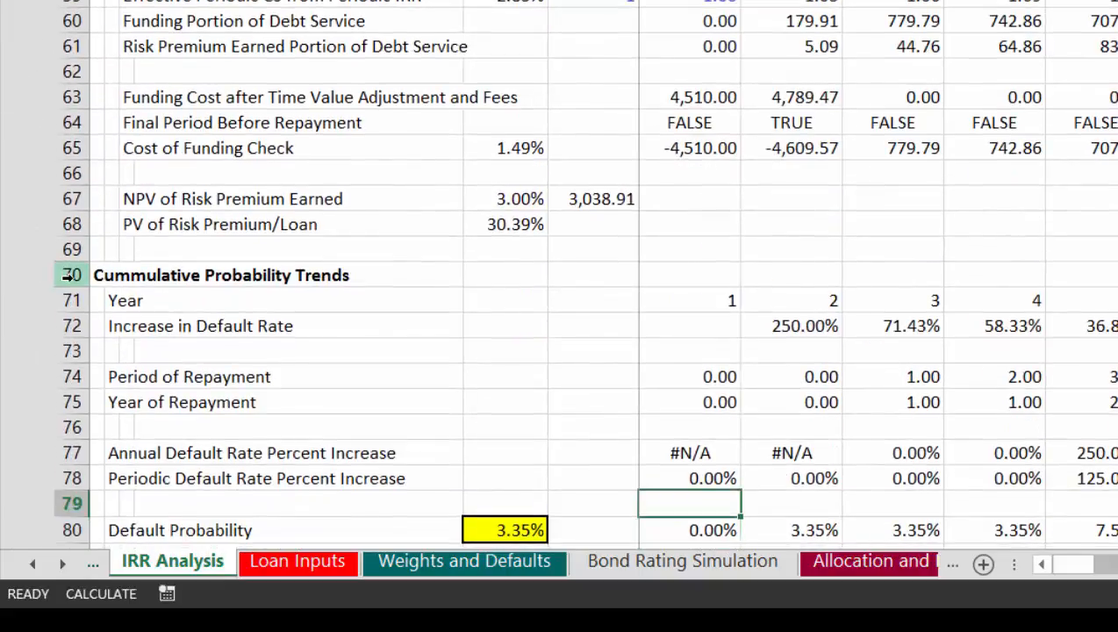
{"action": "key", "text": "Up"}
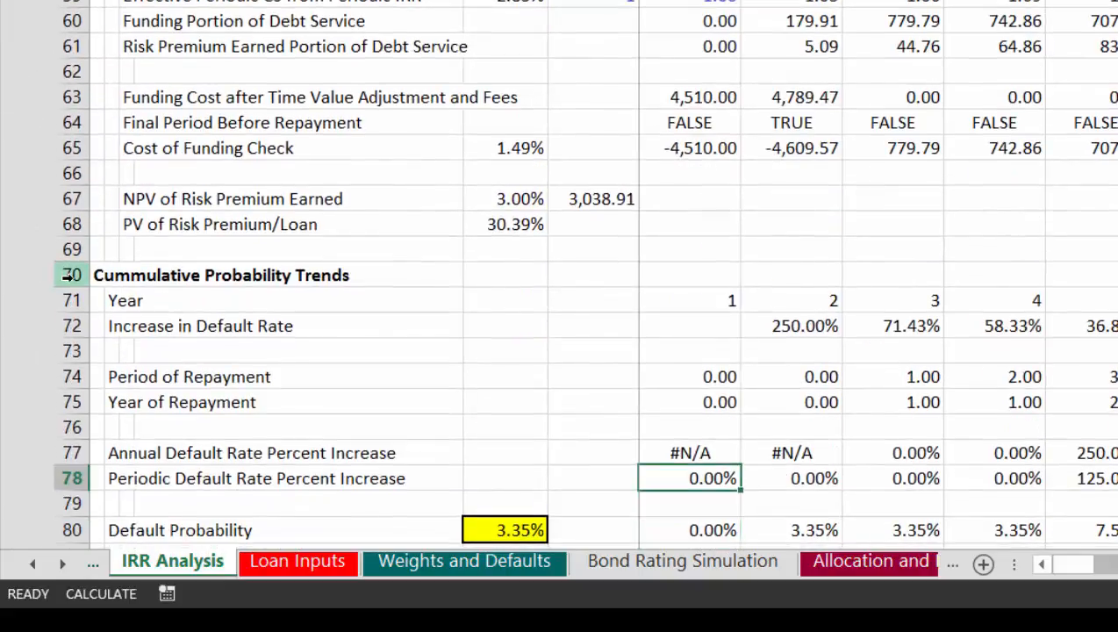
{"action": "key", "text": "ctrl+shift+Right"}
Step: Set the yellow Default Probability input in E80 to 2%
{"action": "key", "text": "Down"}
{"action": "key", "text": "Down"}
{"action": "key", "text": "Down"}
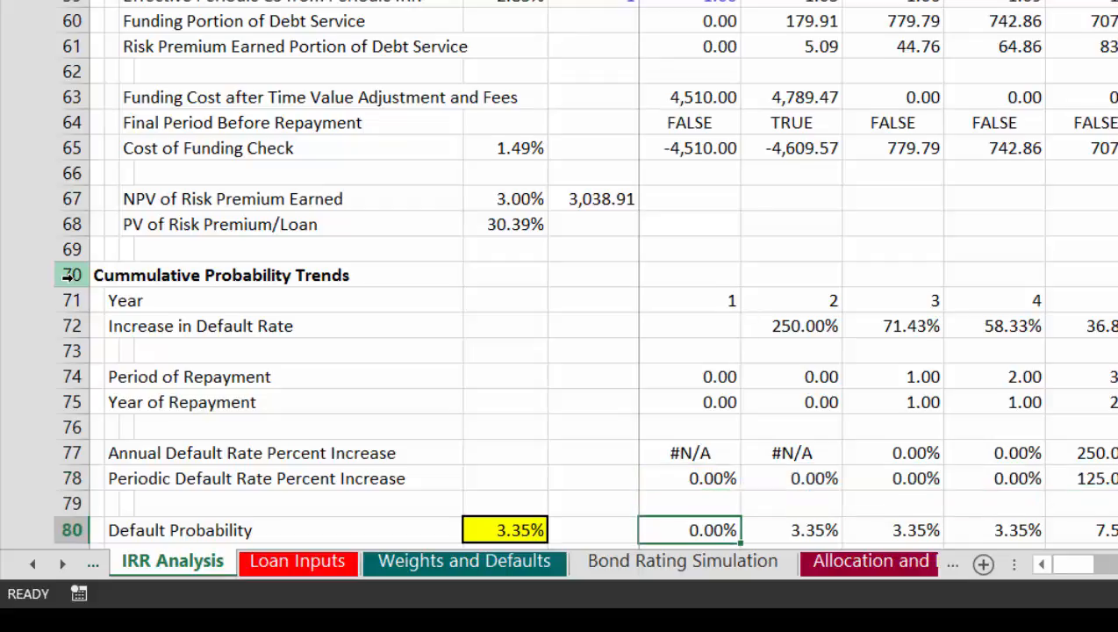
{"action": "key", "text": "Up"}
{"action": "key", "text": "Up"}
{"action": "key", "text": "Left"}
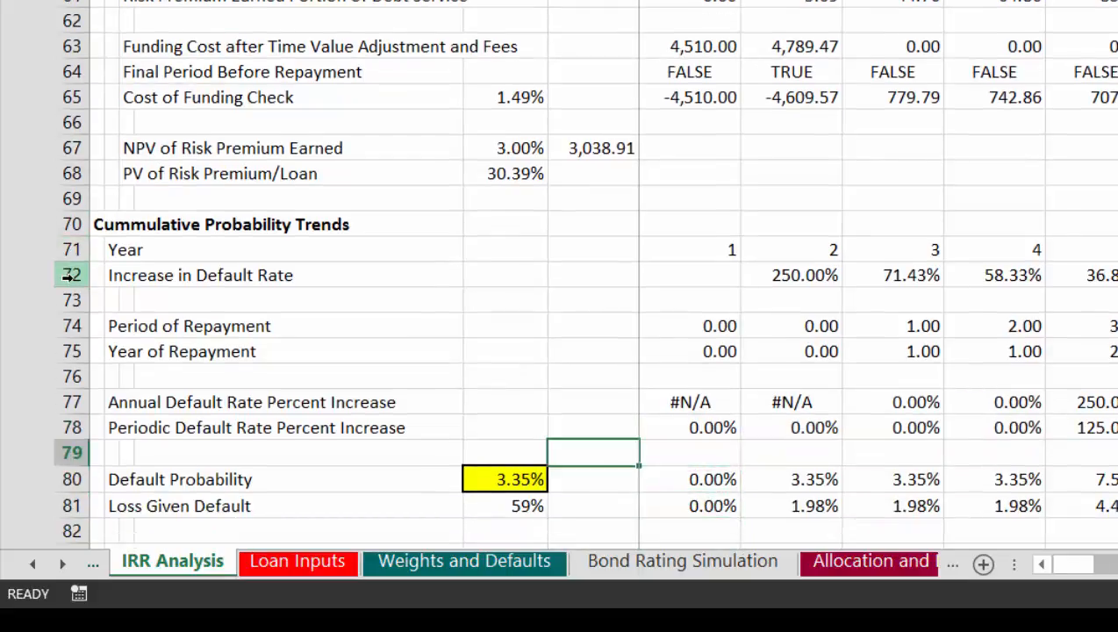
{"action": "key", "text": "Down"}
{"action": "key", "text": "Left"}
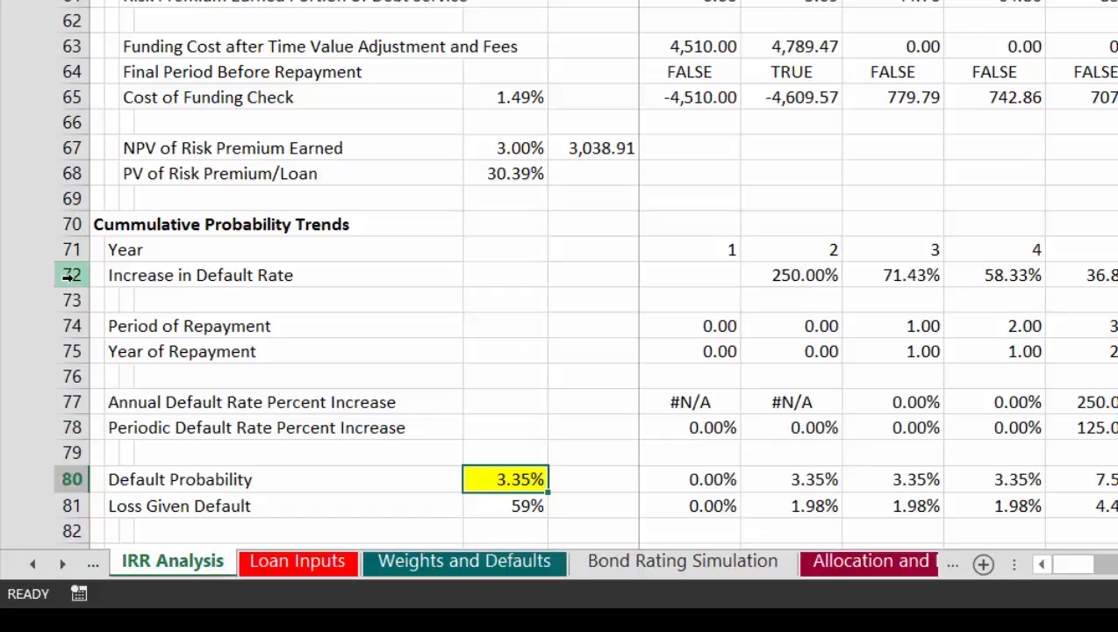
{"action": "type", "text": "2%"}
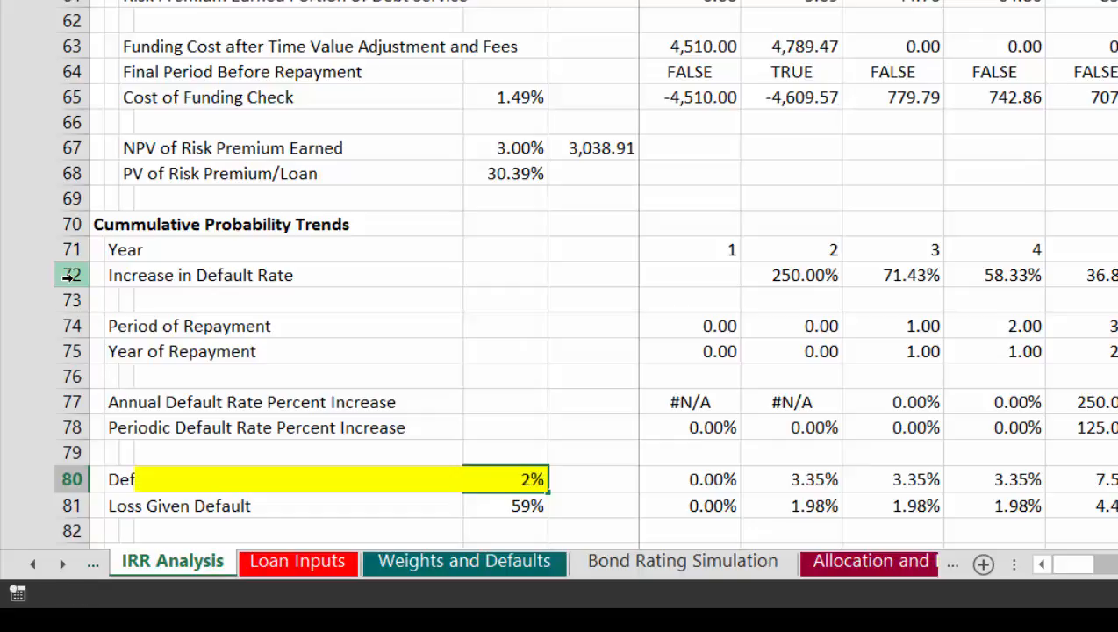
{"action": "key", "text": "Return"}
{"action": "key", "text": "Up"}
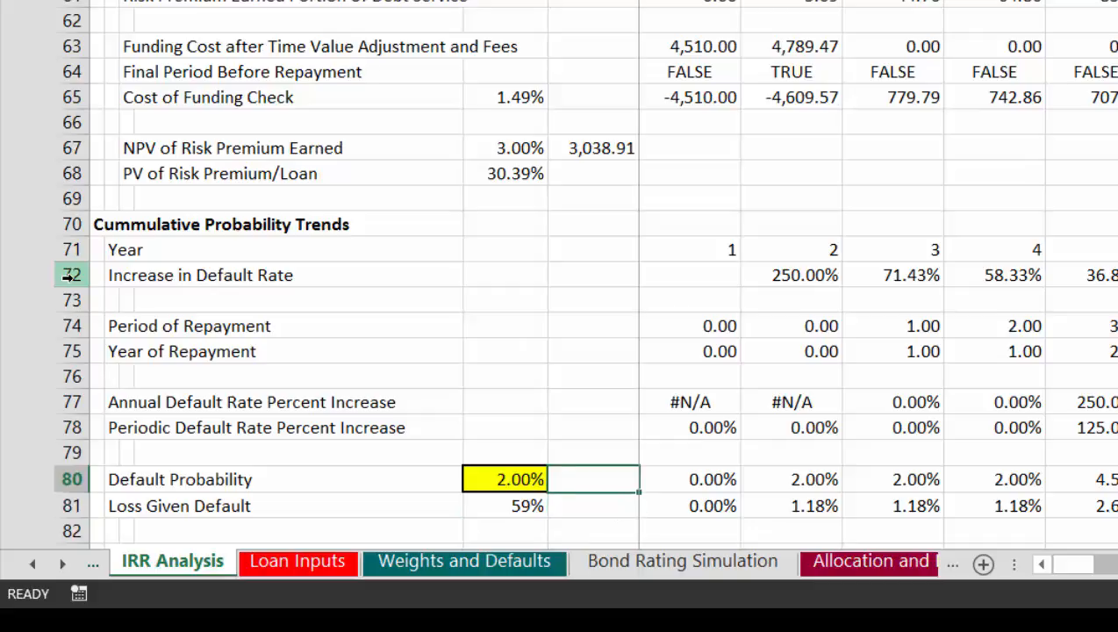
Step: Compare the Default Probability values and formulas in the first few periods of row 80
{"action": "key", "text": "Right"}
{"action": "key", "text": "Right"}
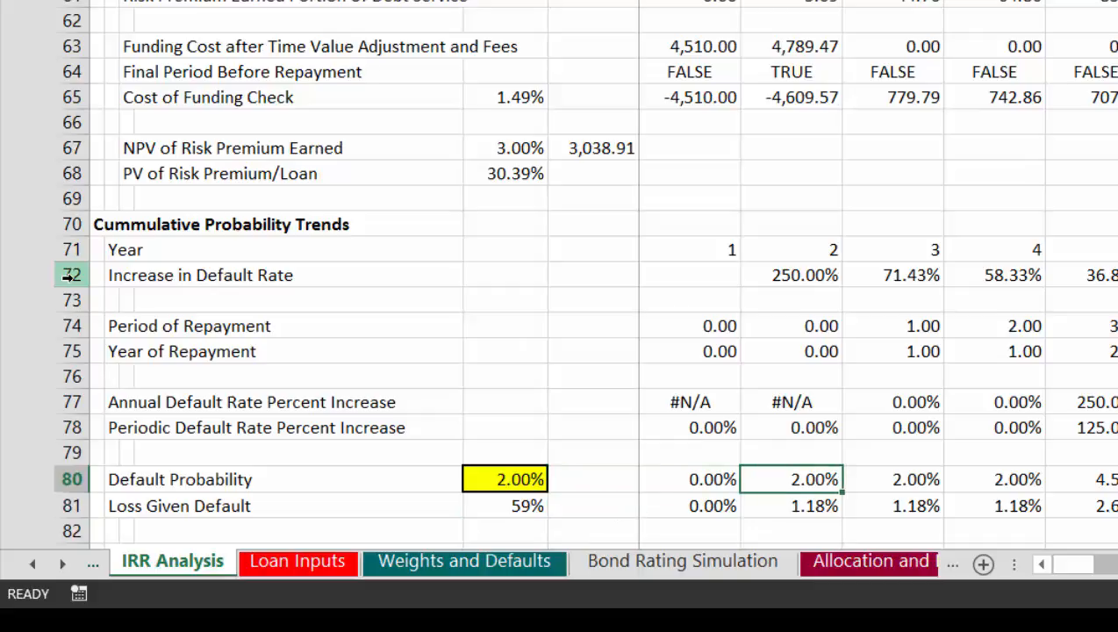
{"action": "key", "text": "Left"}
{"action": "key", "text": "Right"}
{"action": "key", "text": "Right"}
{"action": "key", "text": "Left"}
{"action": "key", "text": "Left"}
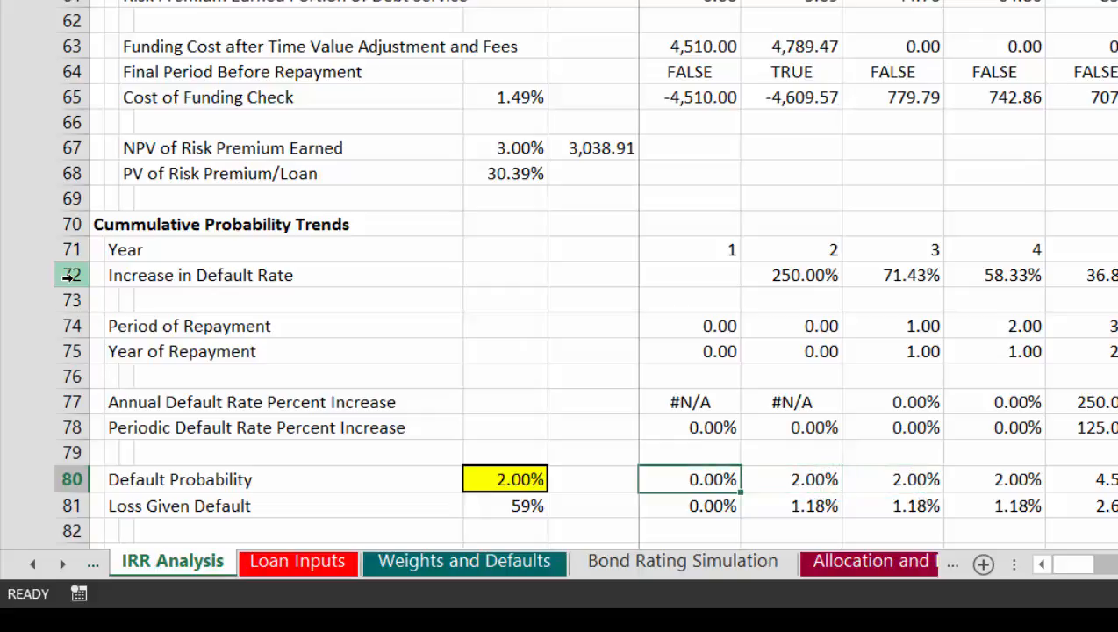
{"action": "key", "text": "Right"}
{"action": "key", "text": "Right"}
{"action": "key", "text": "Left"}
{"action": "key", "text": "Left"}
{"action": "key", "text": "Right"}
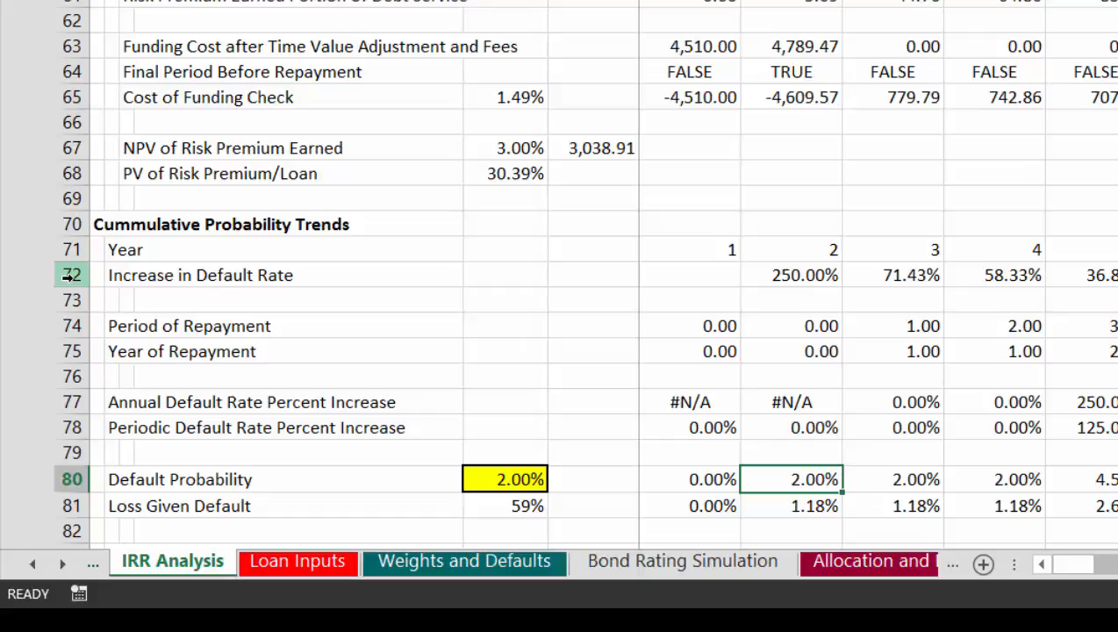
{"action": "key", "text": "Left"}
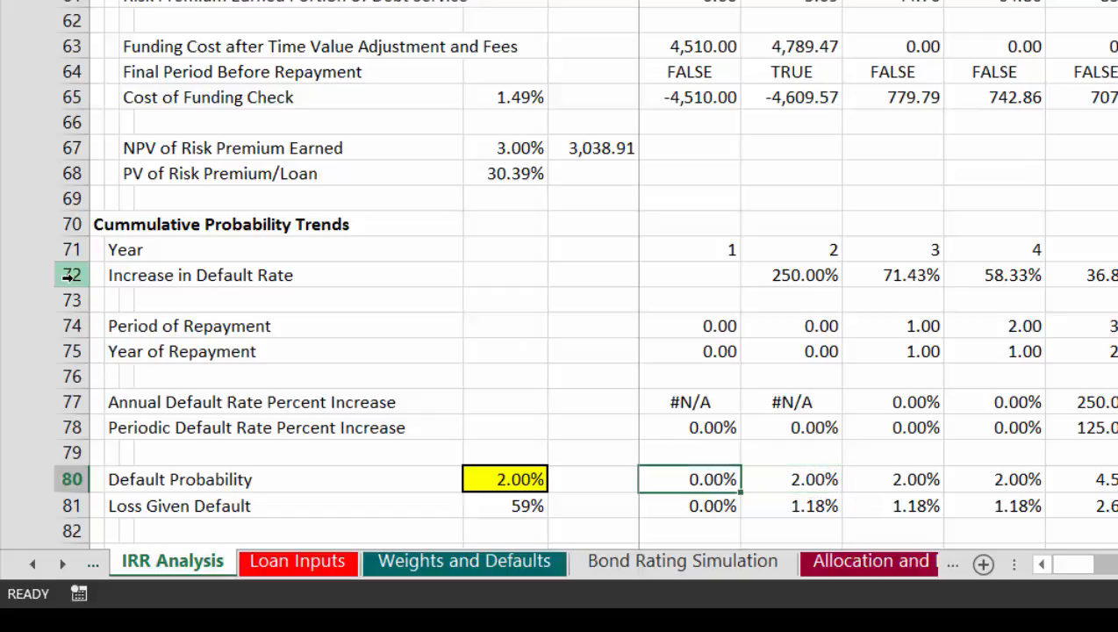
{"action": "key", "text": "Right"}
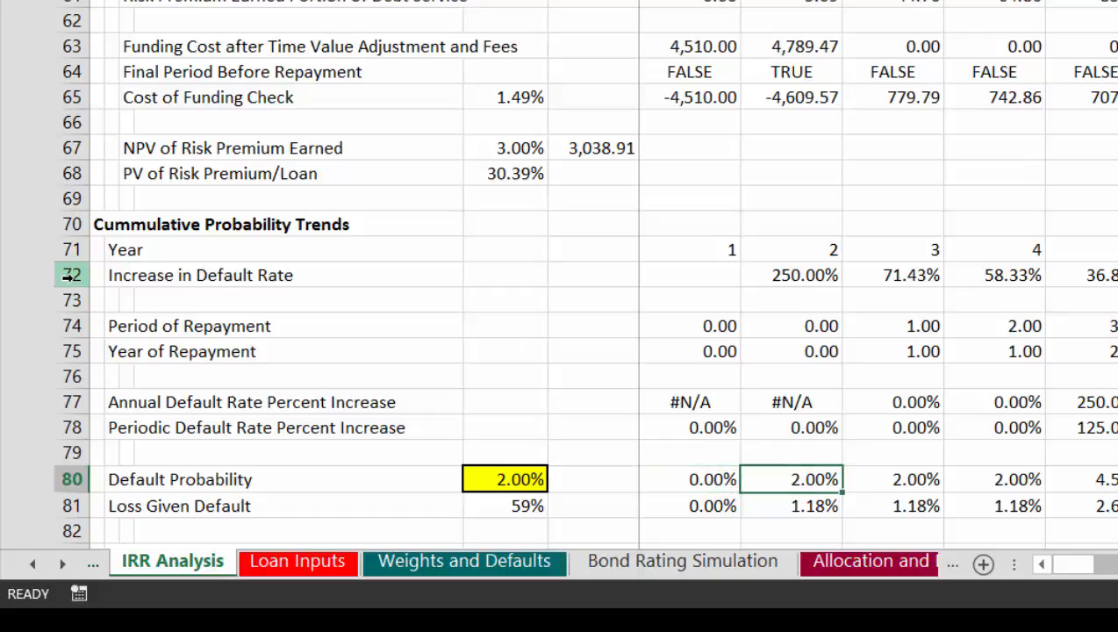
Step: Begin an IF formula in the first-period Default Probability cell G80 that returns the fixed input $E$80 when NOT(G4) is true
{"action": "key", "text": "Left"}
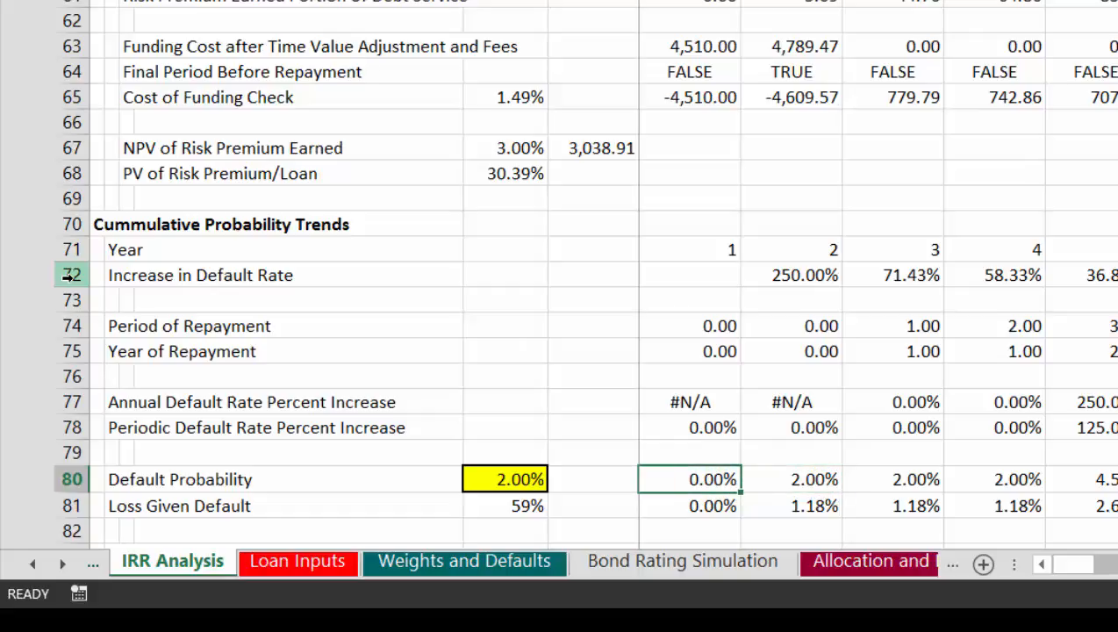
{"action": "type", "text": "=if("}
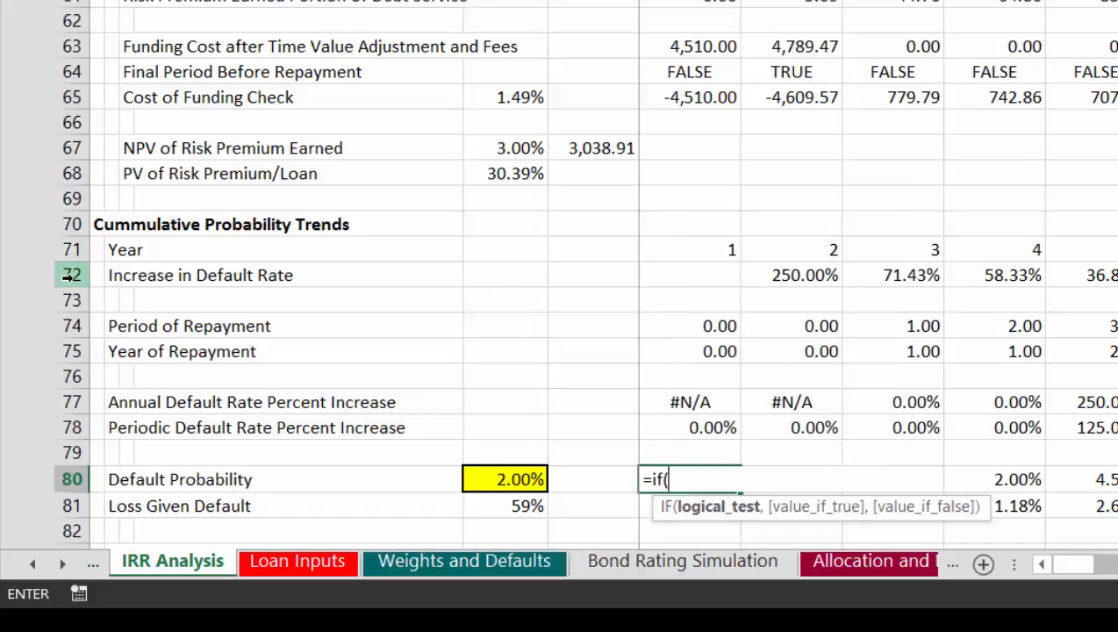
{"action": "type", "text": "not("}
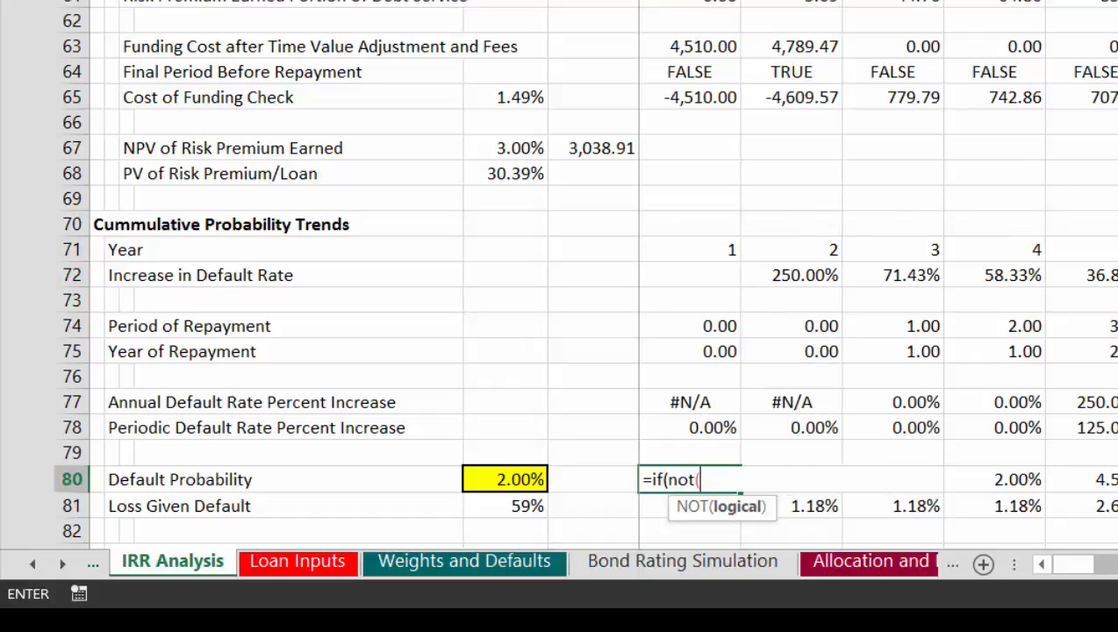
{"action": "type", "text": "G4)"}
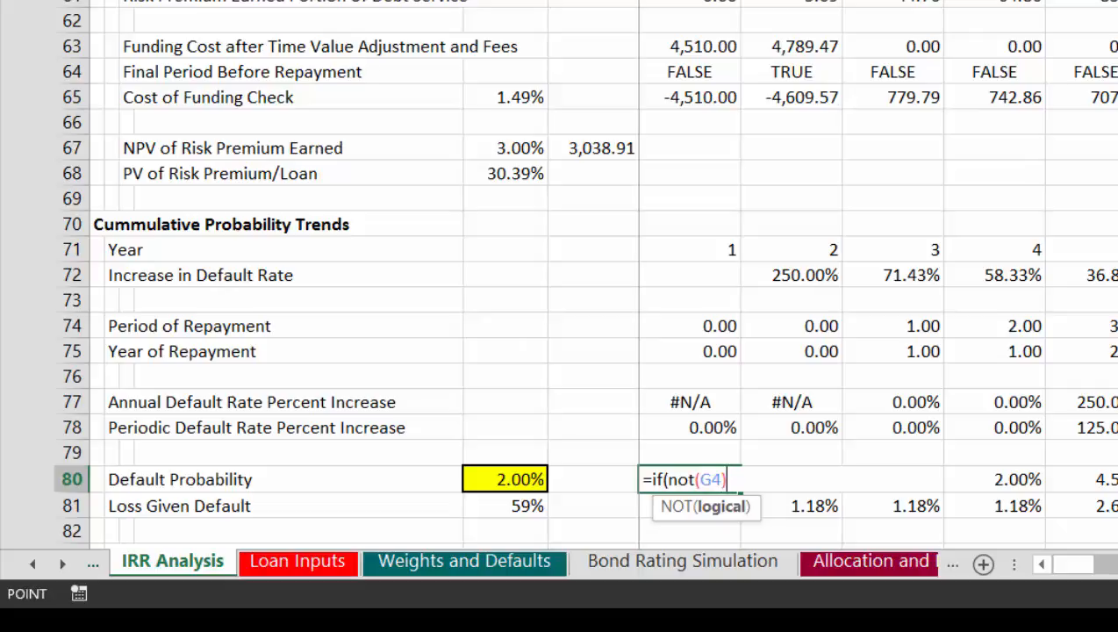
{"action": "type", "text": ","}
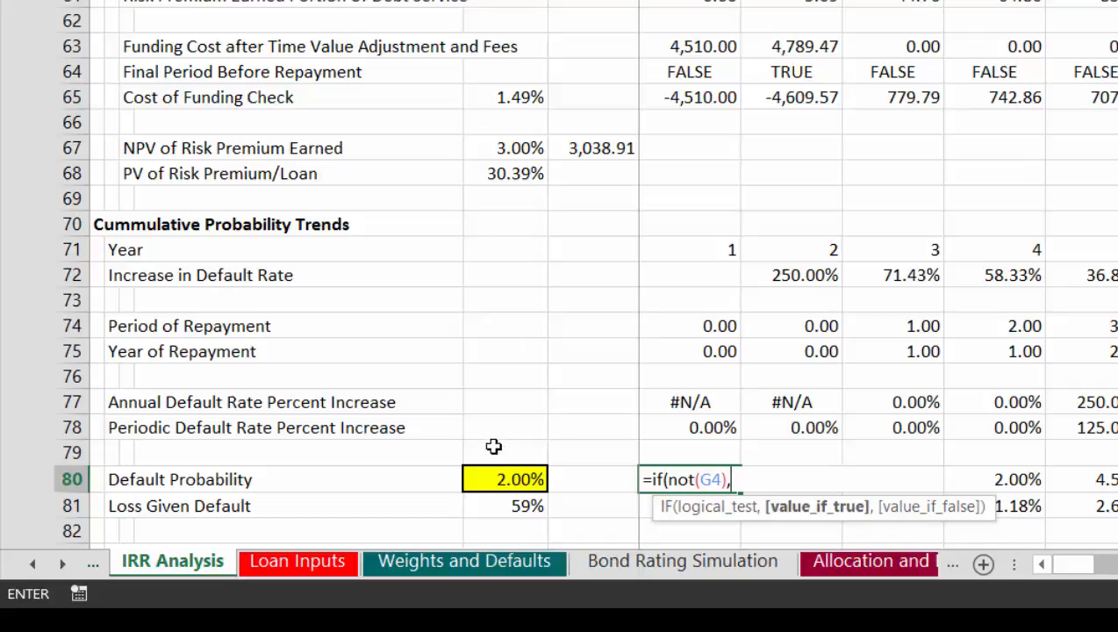
{"action": "left_click", "coordinate": [497, 482]}
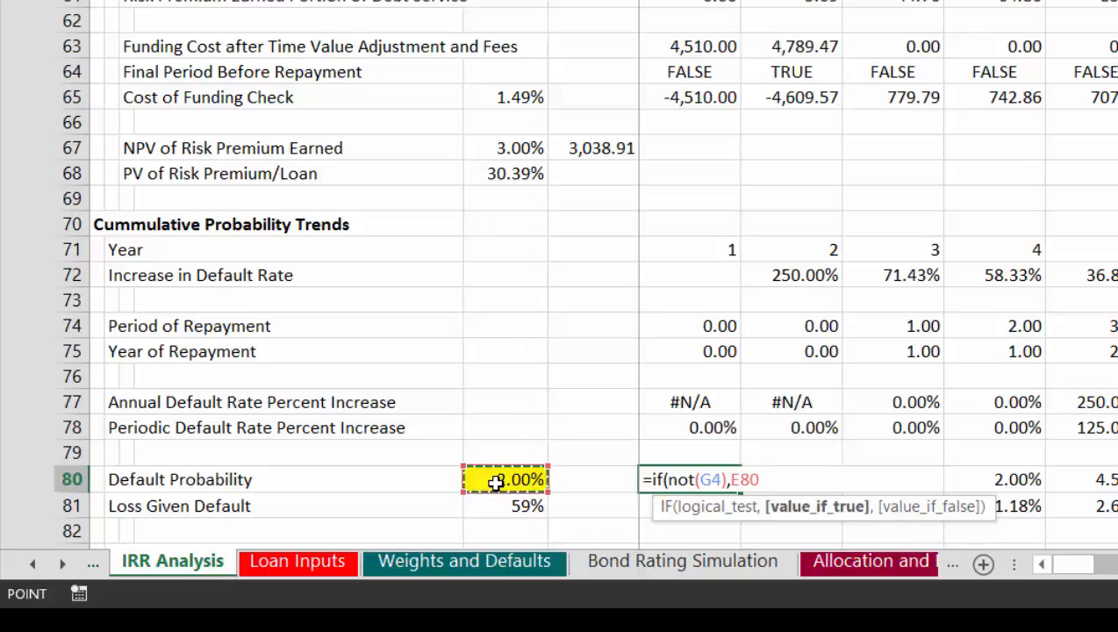
{"action": "key", "text": "F4"}
{"action": "type", "text": ","}
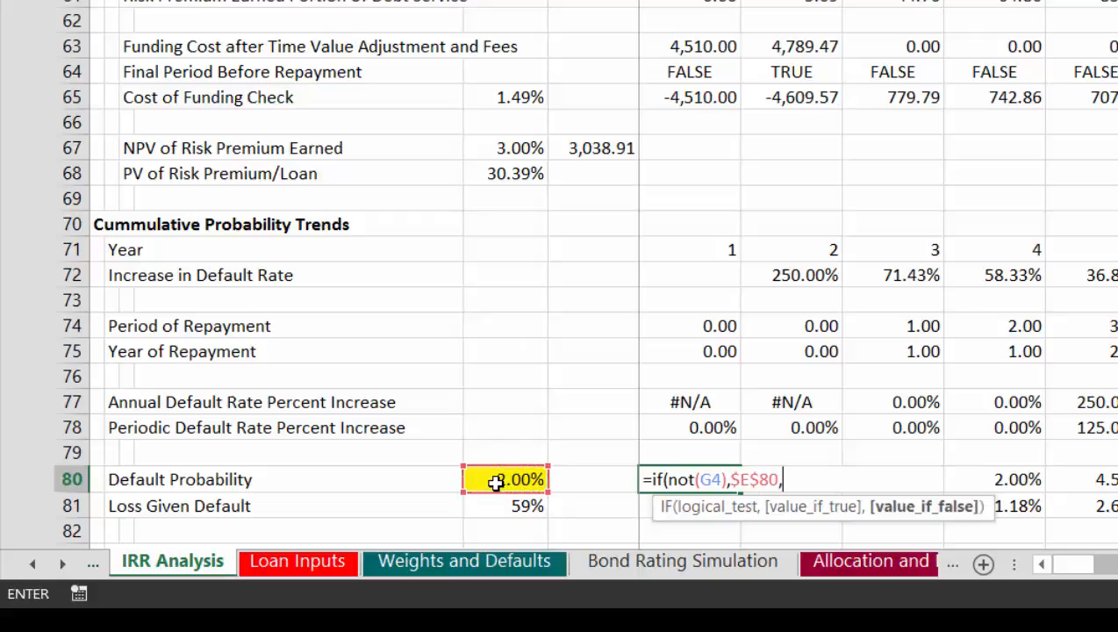
Step: Complete the G80 formula so it otherwise multiplies the prior probability F80 by 1 plus the periodic increase in G78
{"action": "key", "text": "Left"}
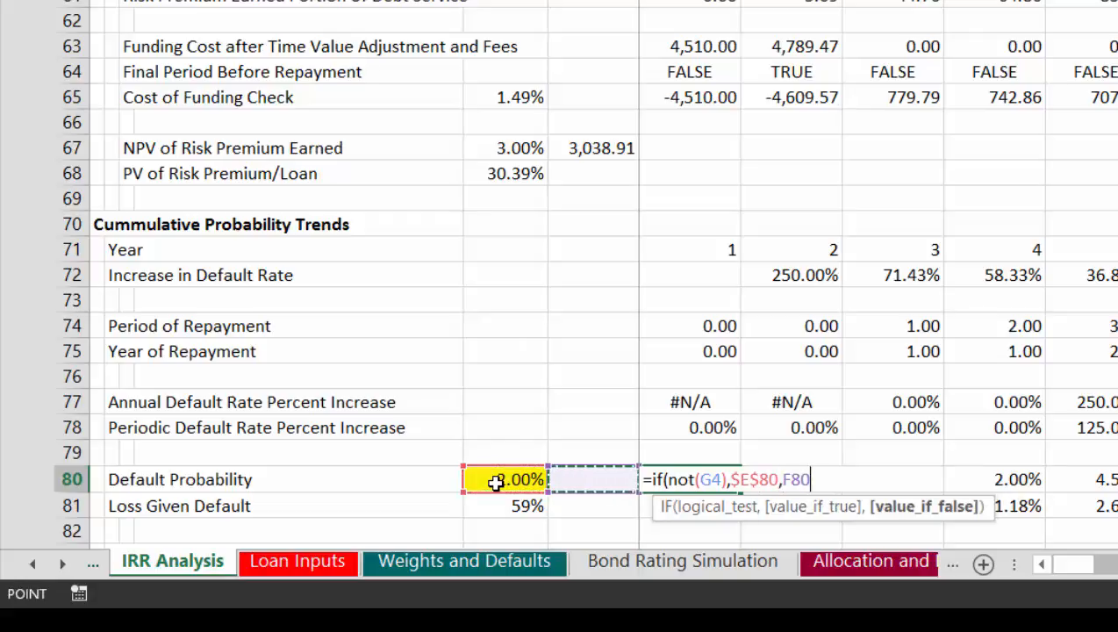
{"action": "type", "text": "*(1+"}
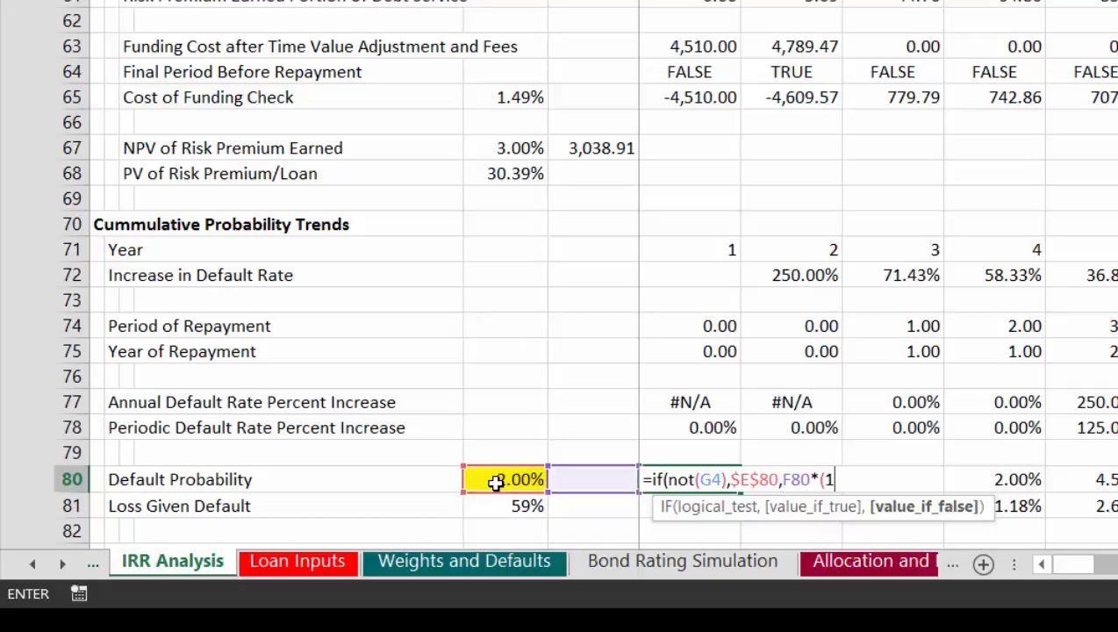
{"action": "left_click", "coordinate": [708, 426]}
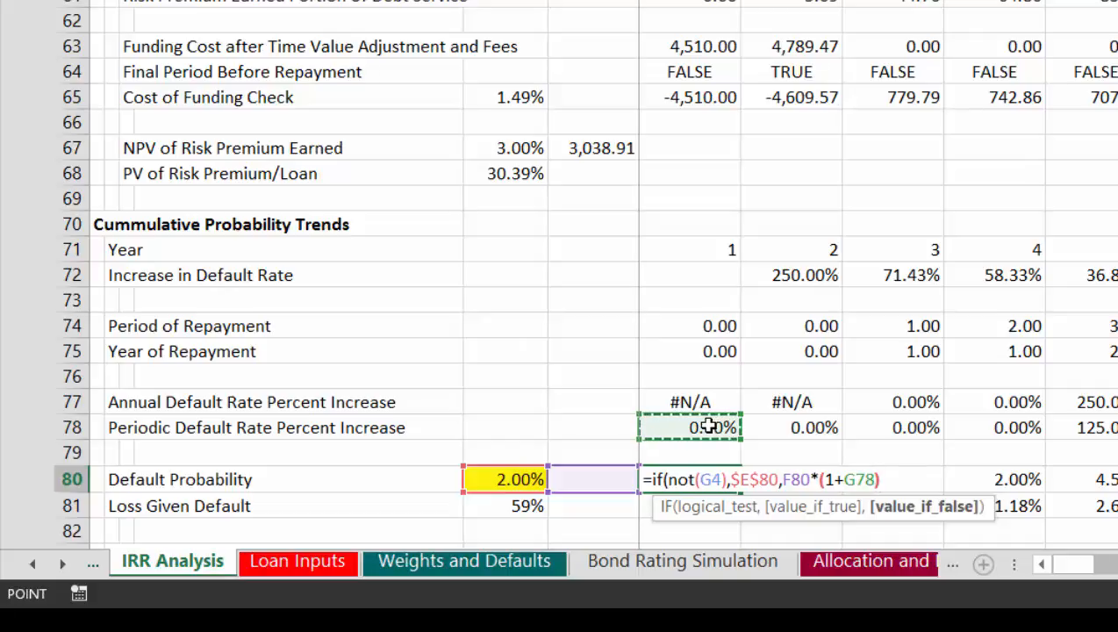
{"action": "type", "text": ")"}
{"action": "left_click", "coordinate": [709, 427]}
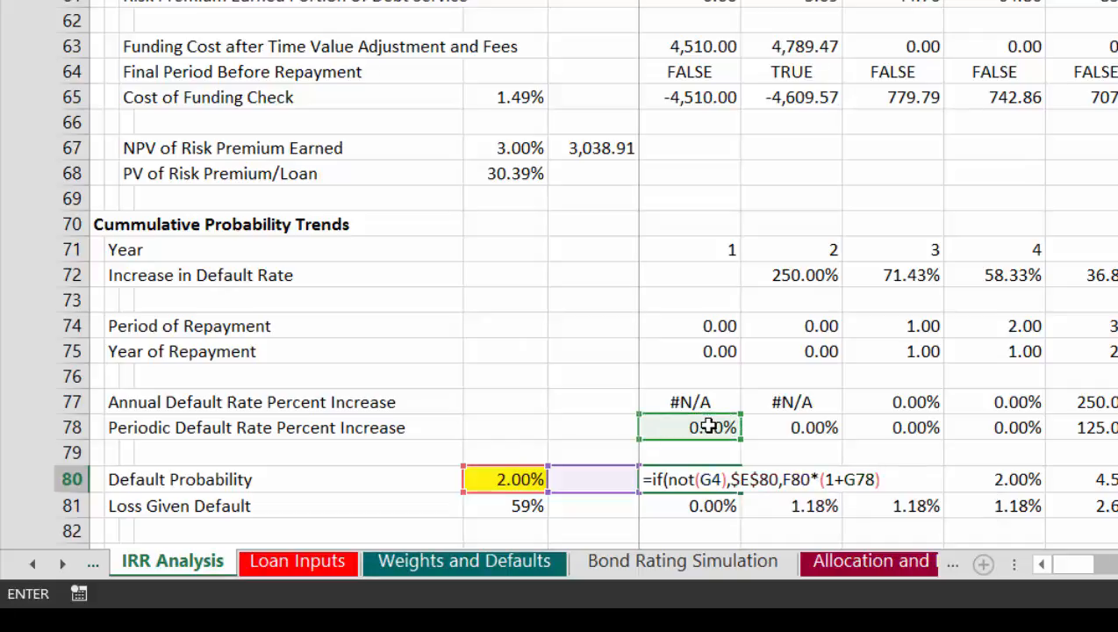
{"action": "key", "text": "Return"}
Step: Copy the G80 Default Probability formula across the remaining periods of row 80
{"action": "key", "text": "Down"}
{"action": "key", "text": "Down"}
{"action": "key", "text": "Down"}
{"action": "key", "text": "Up"}
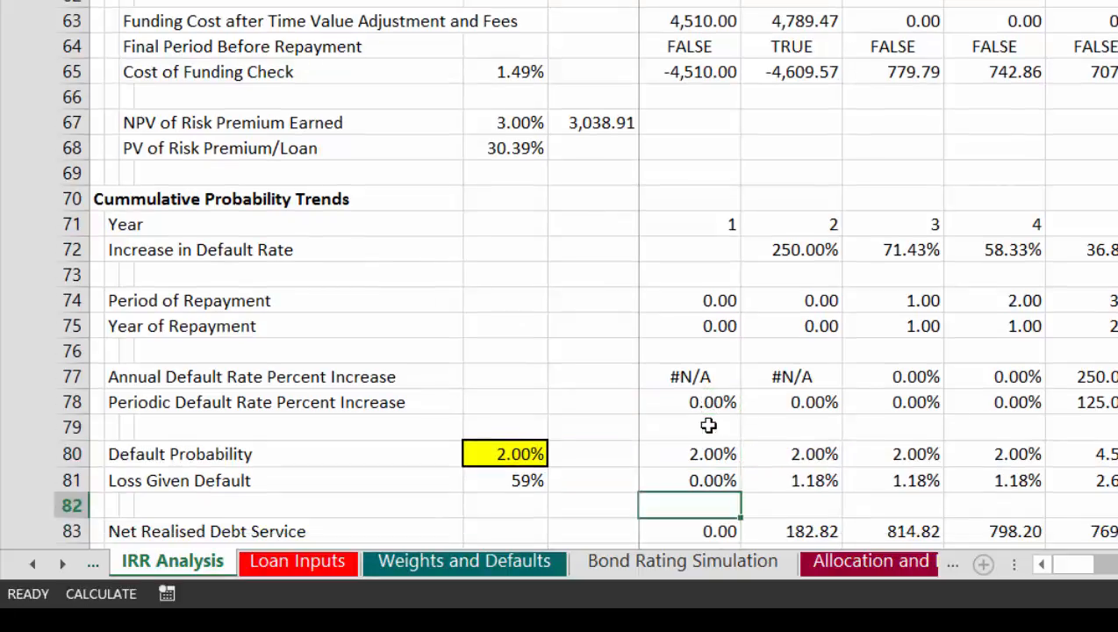
{"action": "key", "text": "Up"}
{"action": "key", "text": "Up"}
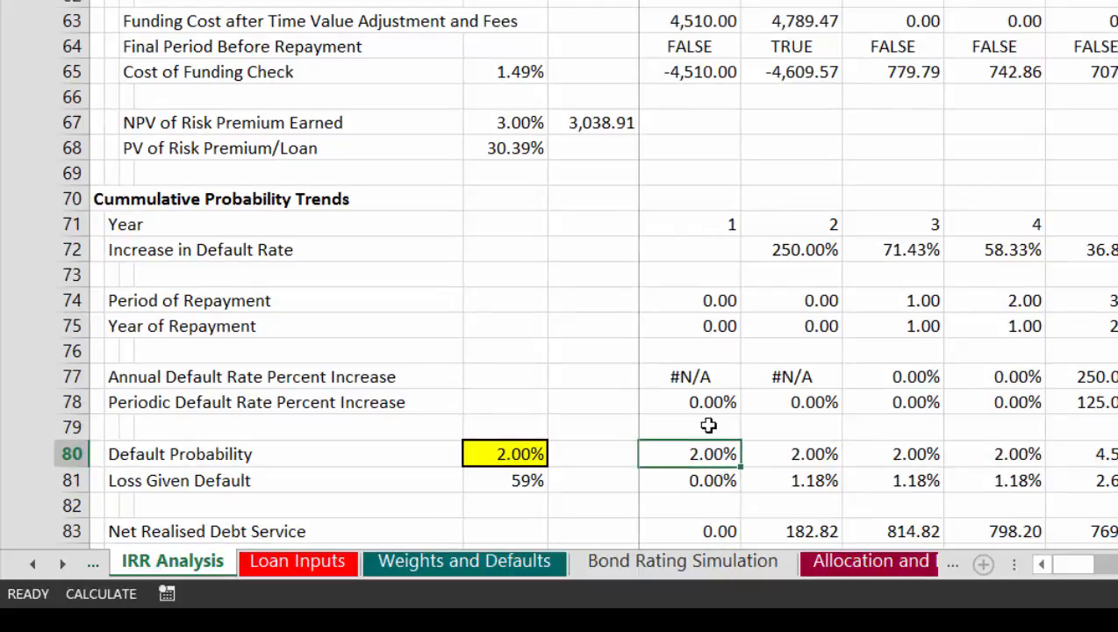
{"action": "key", "text": "ctrl+shift+Right"}
{"action": "key", "text": "Right"}
{"action": "key", "text": "Right"}
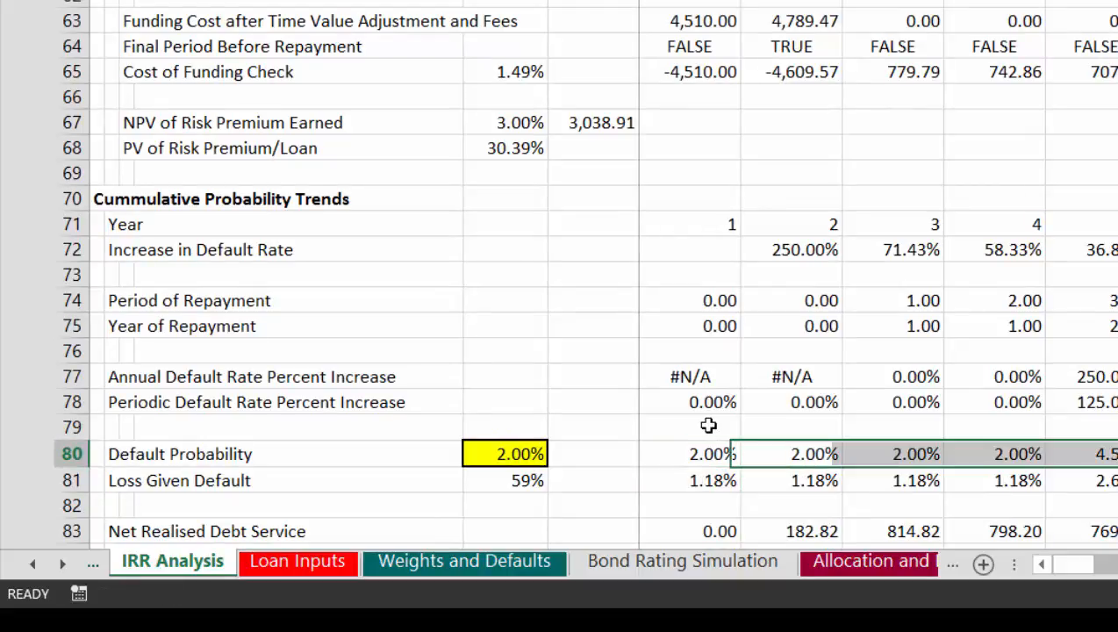
{"action": "key", "text": "Left"}
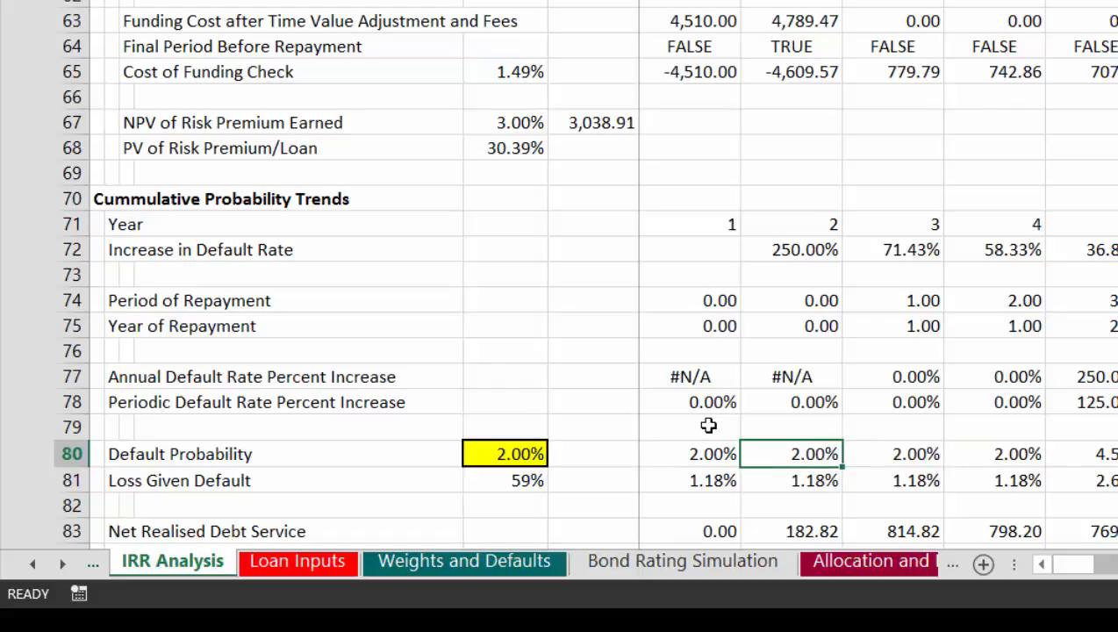
Step: Examine how the Default Probability changes between periods in row 80 and inspect the references in the K80 formula
{"action": "key", "text": "Right"}
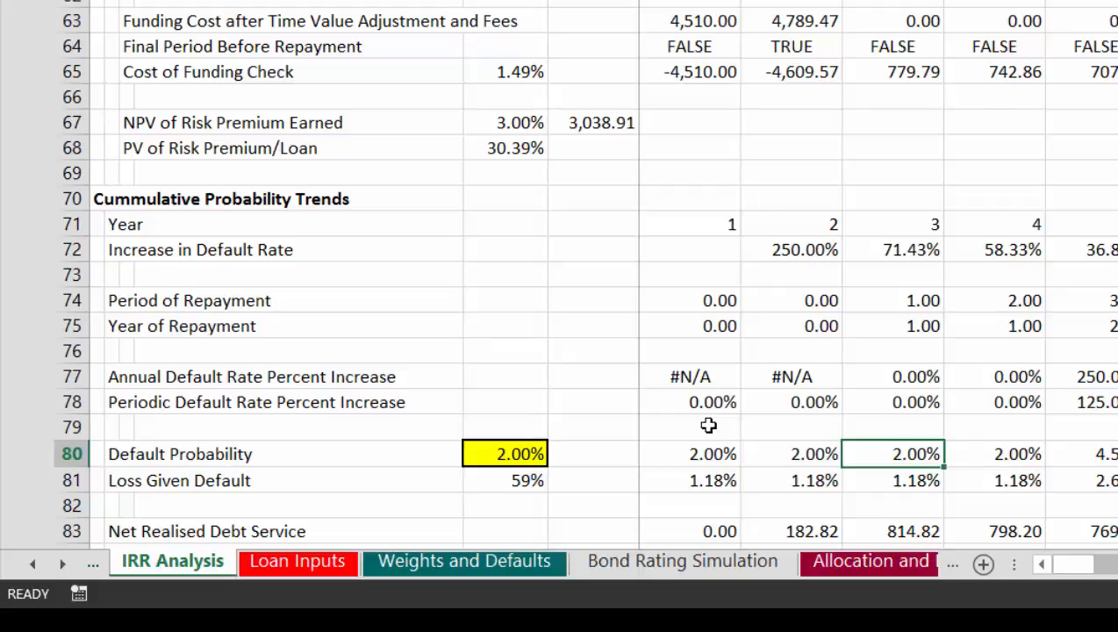
{"action": "key", "text": "Right"}
{"action": "key", "text": "Right"}
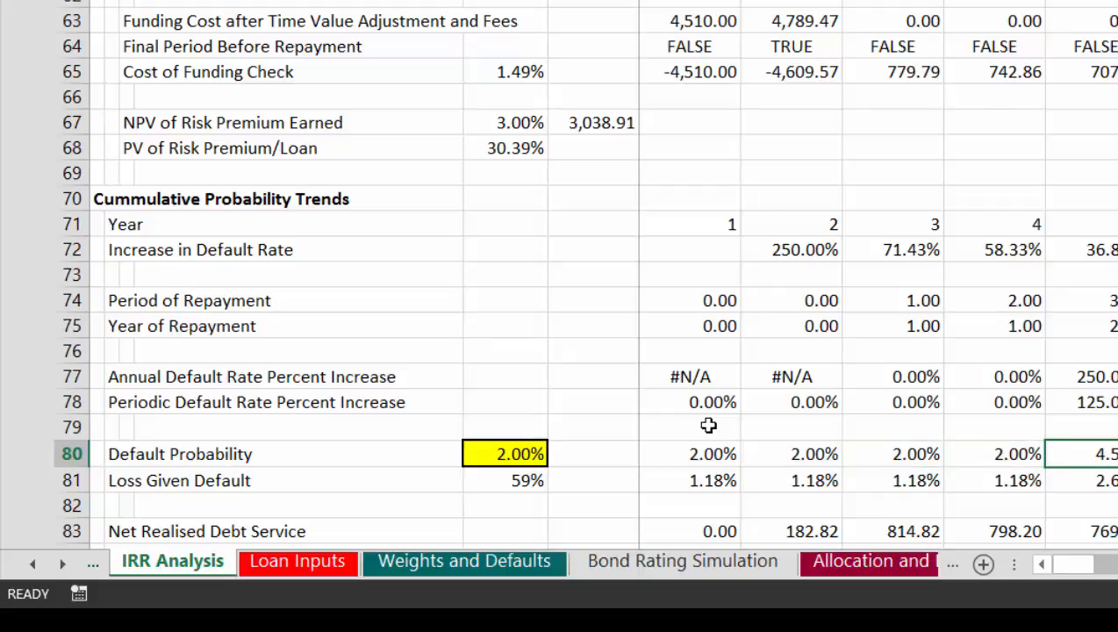
{"action": "key", "text": "Right"}
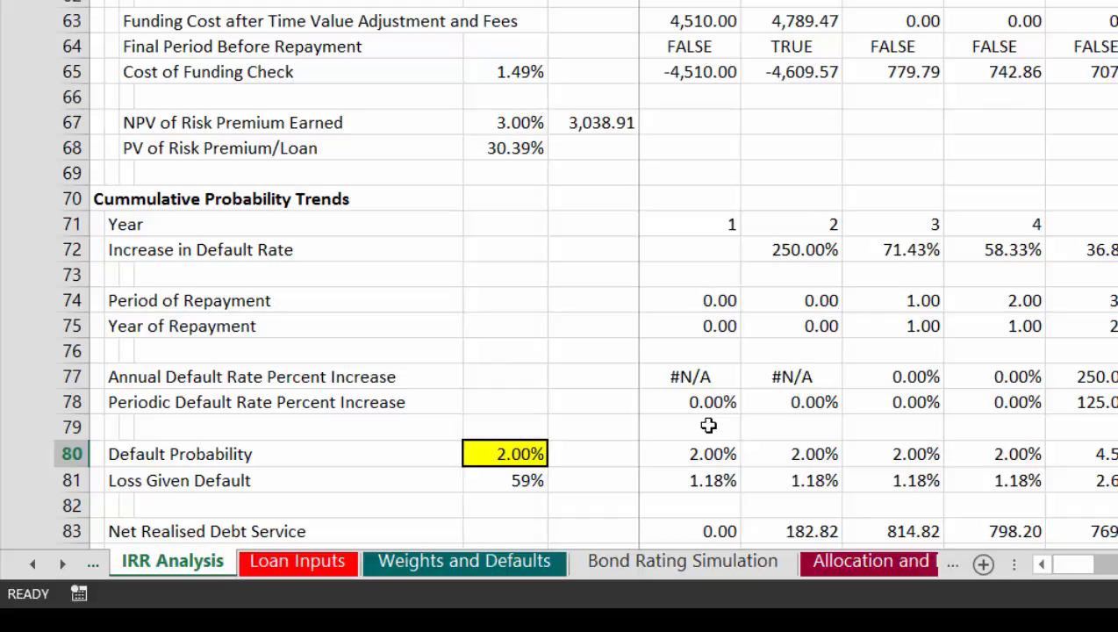
{"action": "key", "text": "Left"}
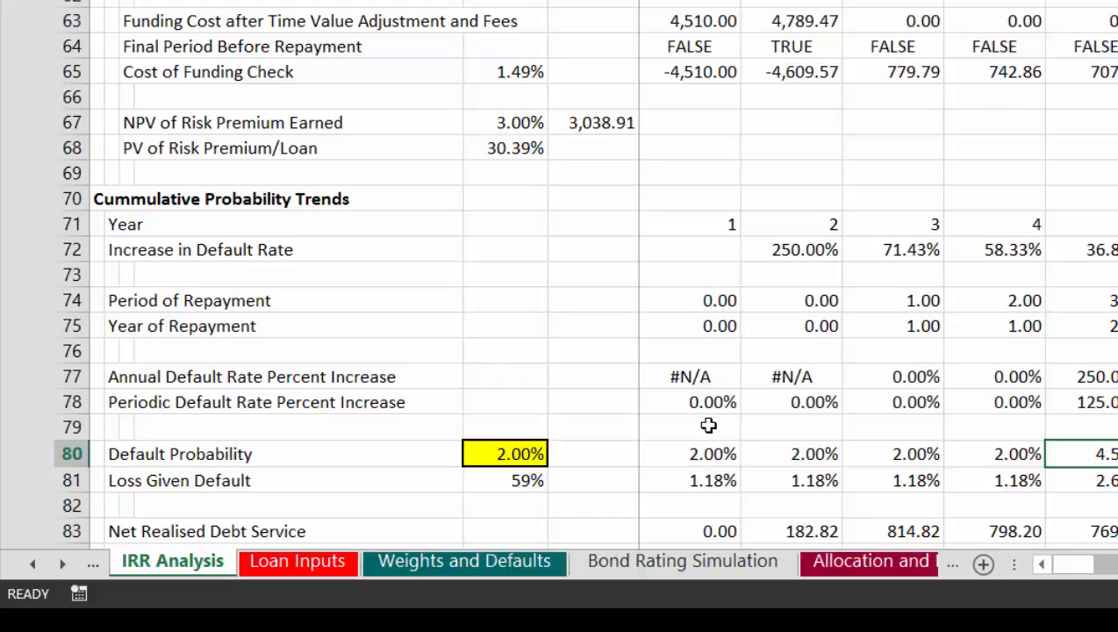
{"action": "key", "text": "Left"}
{"action": "key", "text": "Left"}
{"action": "key", "text": "Right"}
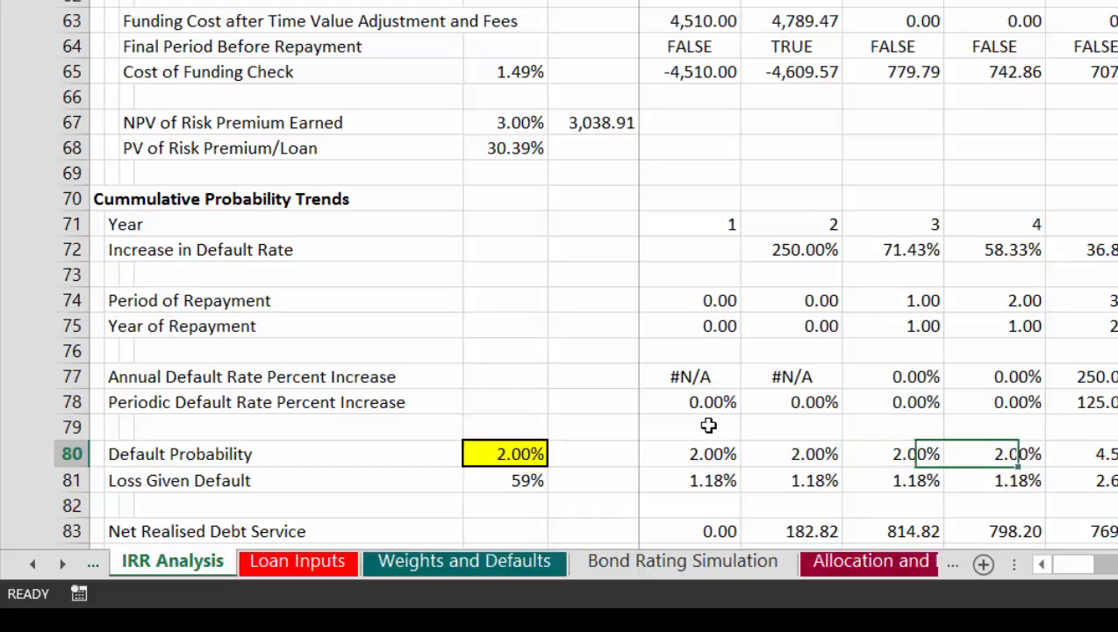
{"action": "key", "text": "Right"}
{"action": "key", "text": "Right"}
{"action": "key", "text": "Left"}
{"action": "key", "text": "Left"}
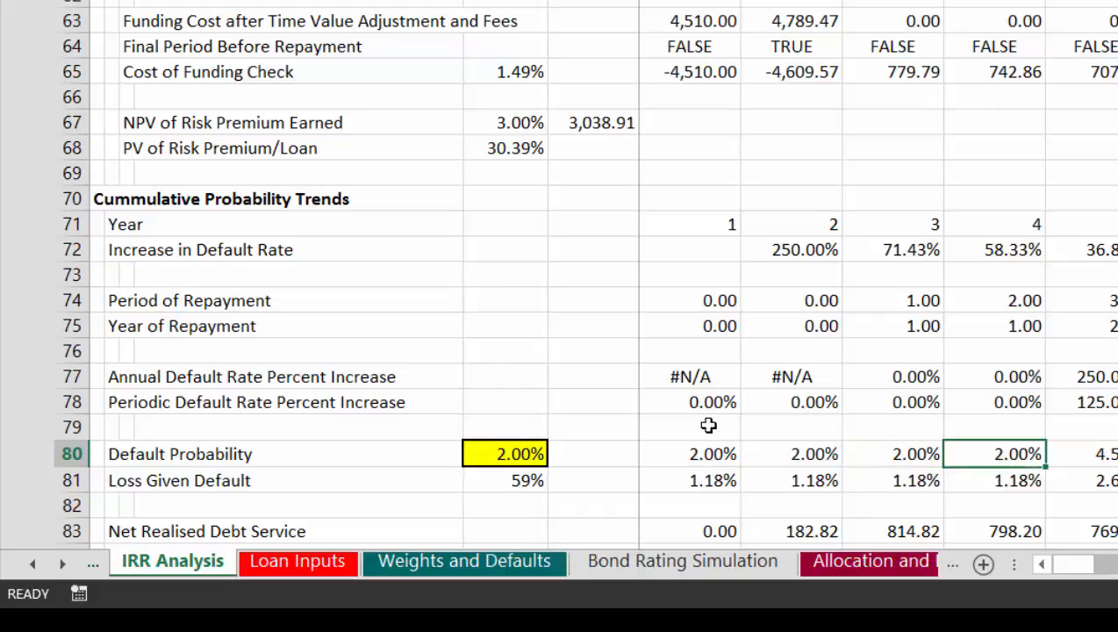
{"action": "key", "text": "Right"}
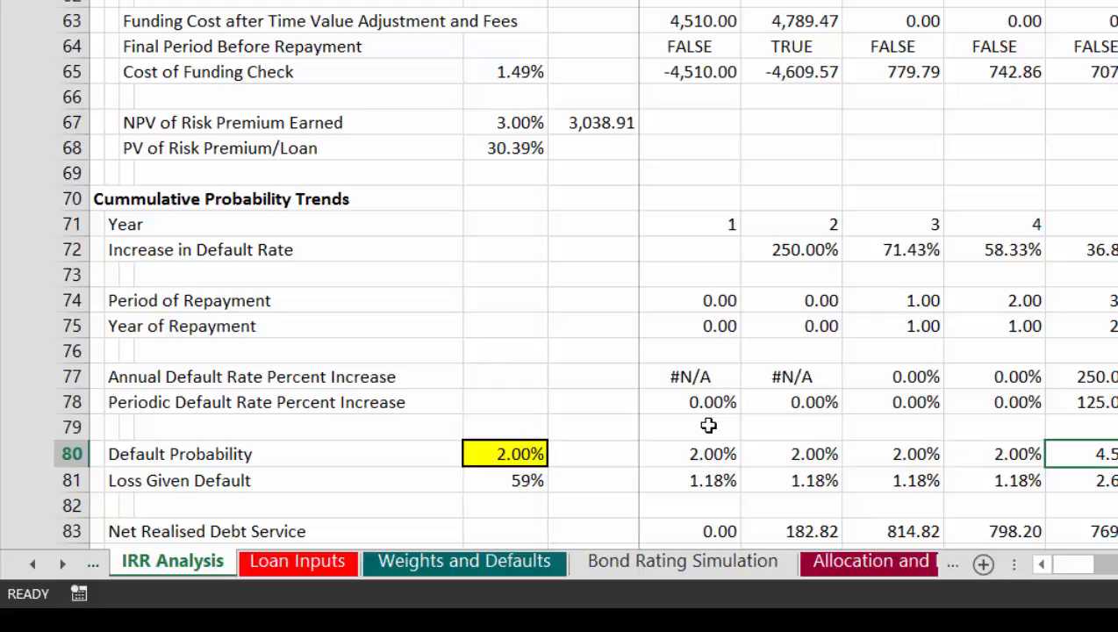
{"action": "key", "text": "F2"}
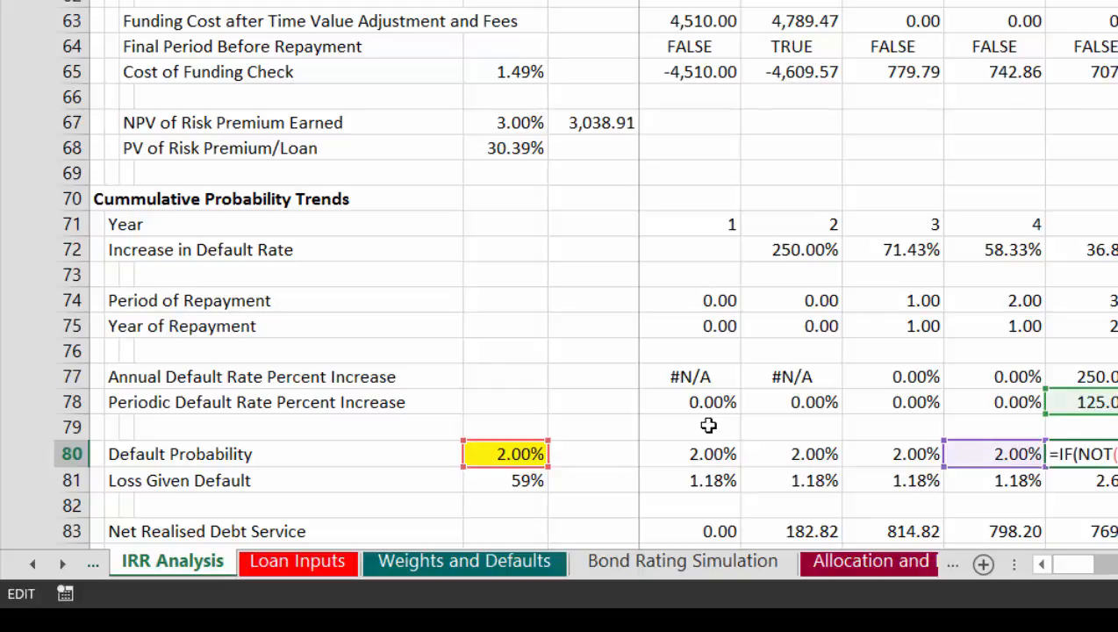
{"action": "key", "text": "Escape"}
{"action": "key", "text": "Left"}
{"action": "key", "text": "Left"}
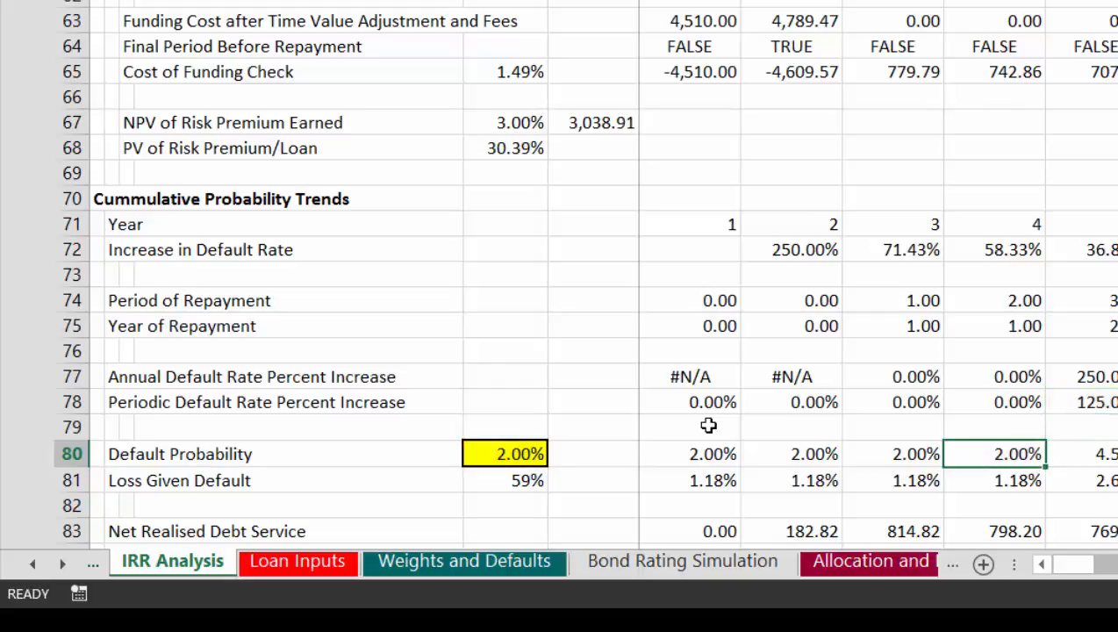
{"action": "key", "text": "Right"}
{"action": "key", "text": "Right"}
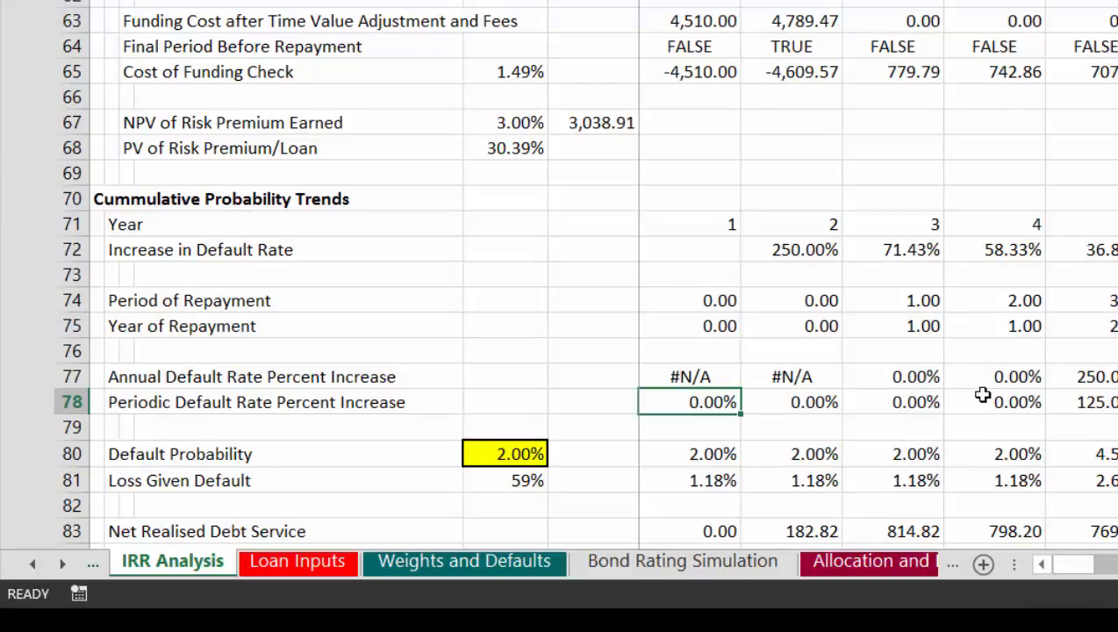
Step: Edit the Periodic Default Rate Percent Increase formula in G78 to place its G75>0 test inside an AND function
{"action": "key", "text": "Left"}
{"action": "key", "text": "Right"}
{"action": "key", "text": "F2"}
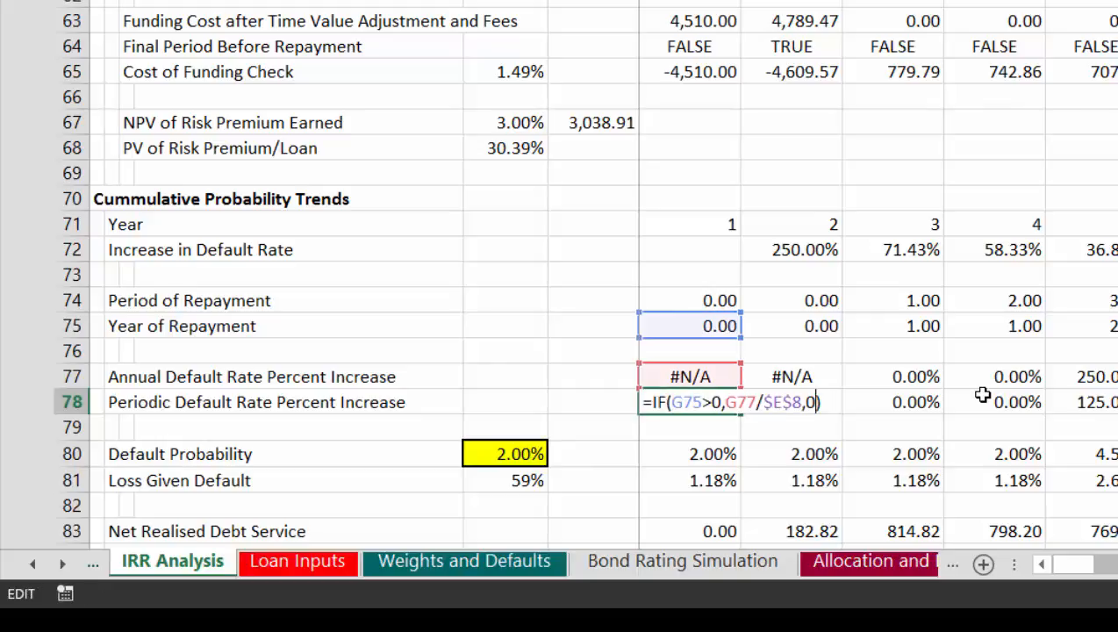
{"action": "key", "text": "Left"}
{"action": "key", "text": "Left"}
{"action": "key", "text": "Left"}
{"action": "key", "text": "Left"}
{"action": "key", "text": "Left"}
{"action": "key", "text": "Left"}
{"action": "key", "text": "Left"}
{"action": "key", "text": "Left"}
{"action": "key", "text": "Left"}
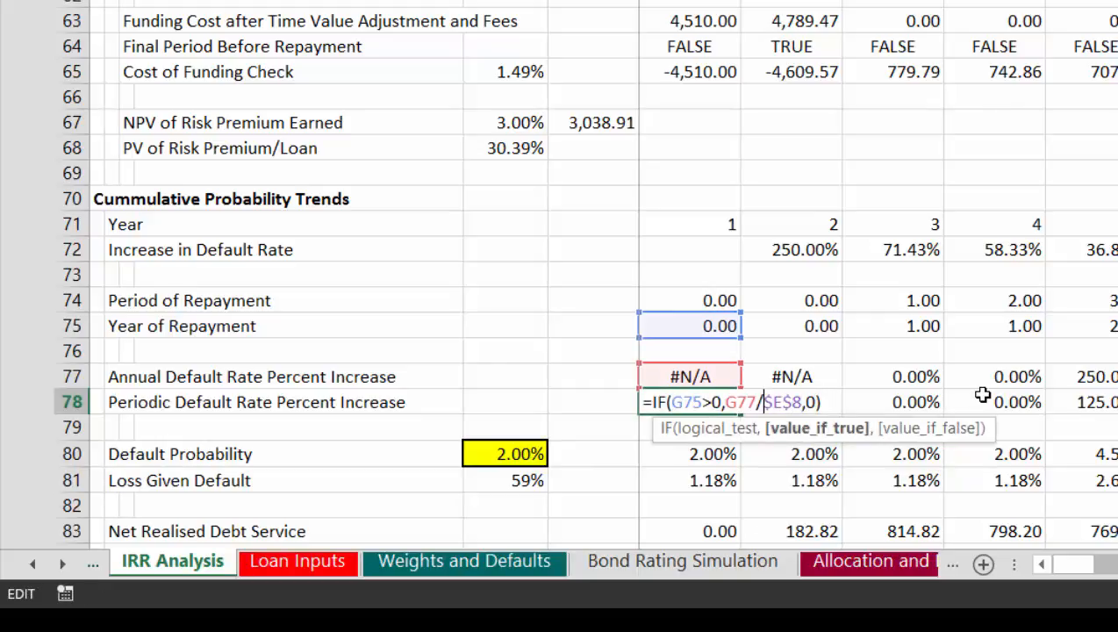
{"action": "key", "text": "Left"}
{"action": "key", "text": "Left"}
{"action": "key", "text": "Left"}
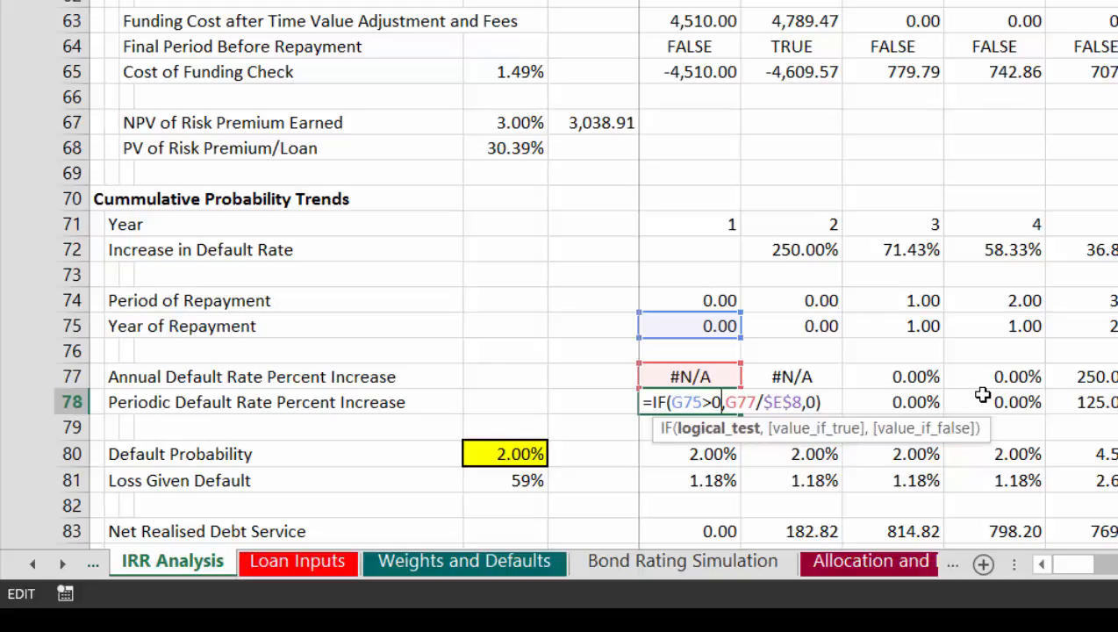
{"action": "key", "text": "Left"}
{"action": "key", "text": "Left"}
{"action": "key", "text": "Left"}
{"action": "key", "text": "Left"}
{"action": "key", "text": "Left"}
{"action": "type", "text": "an"}
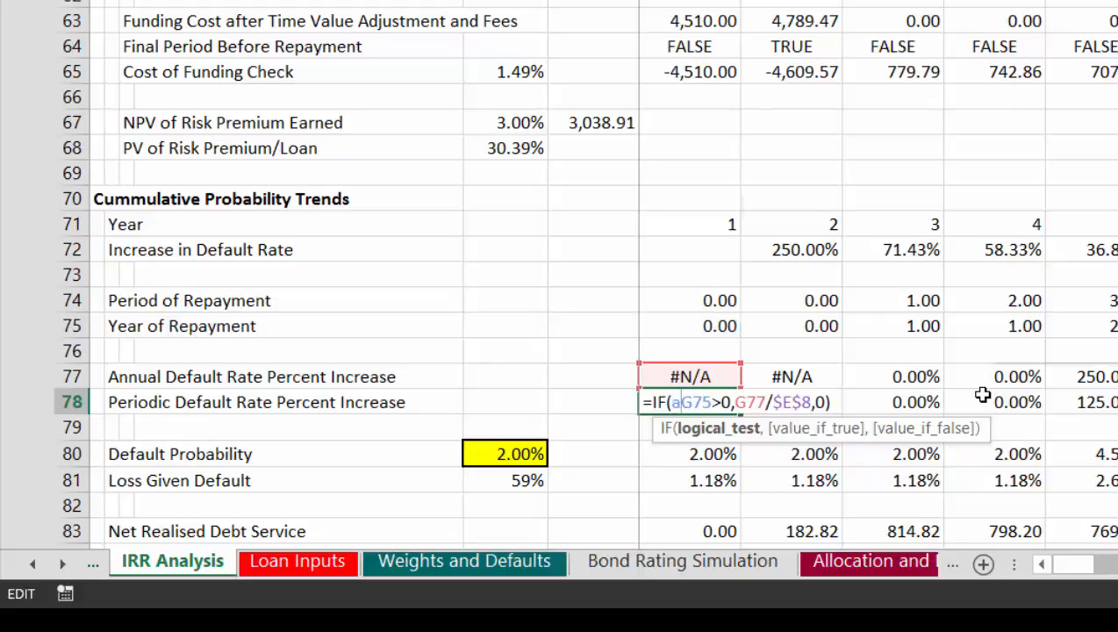
{"action": "type", "text": "d("}
{"action": "key", "text": "Right"}
{"action": "key", "text": "Right"}
{"action": "key", "text": "Right"}
{"action": "key", "text": "Right"}
{"action": "key", "text": "Right"}
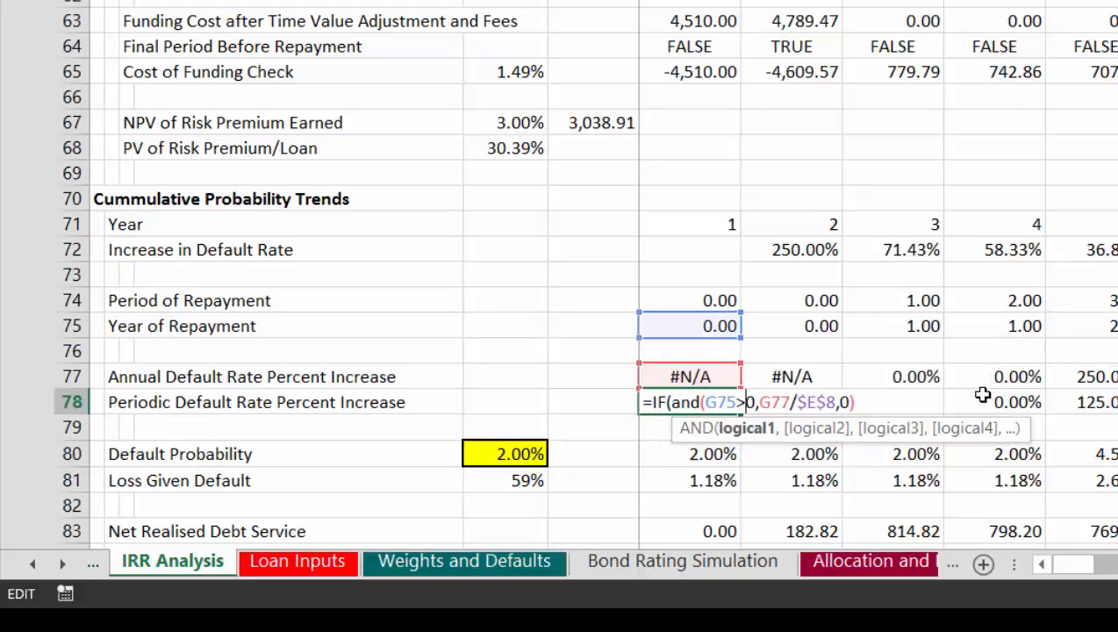
Step: Try to add MONTH($G$2) as the start of the second AND condition in the G78 formula
{"action": "type", "text": ",m"}
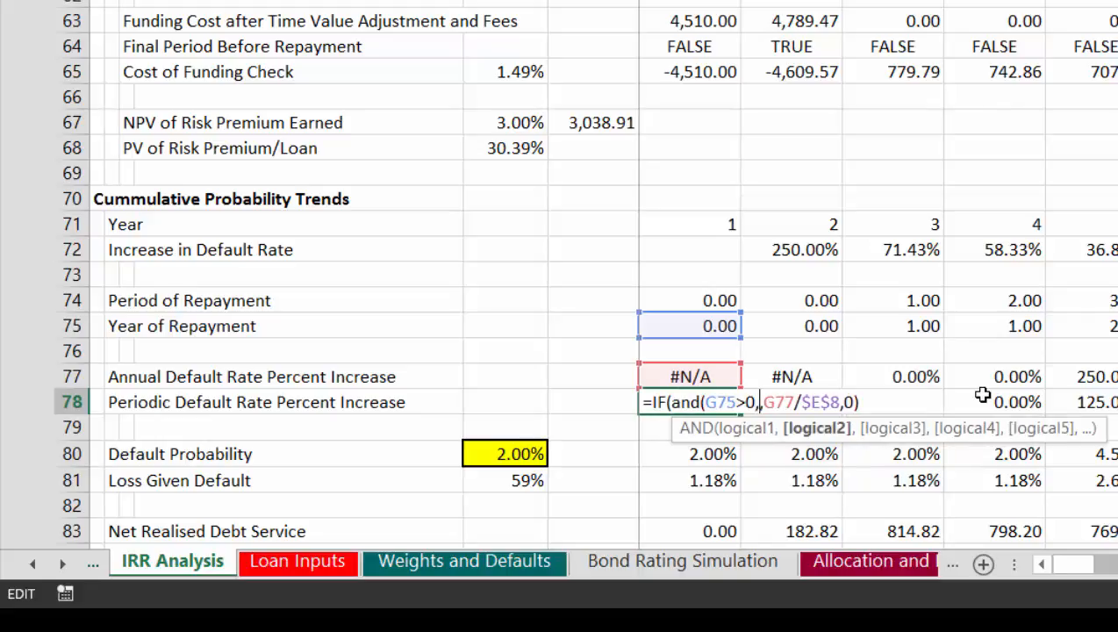
{"action": "type", "text": "ont,"}
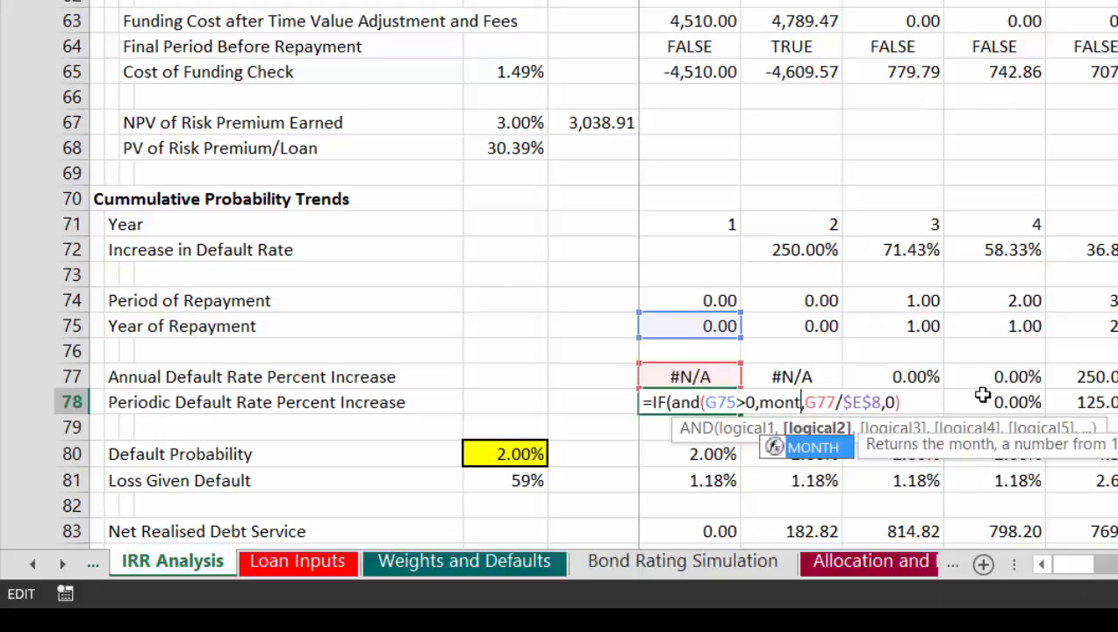
{"action": "key", "text": "Tab"}
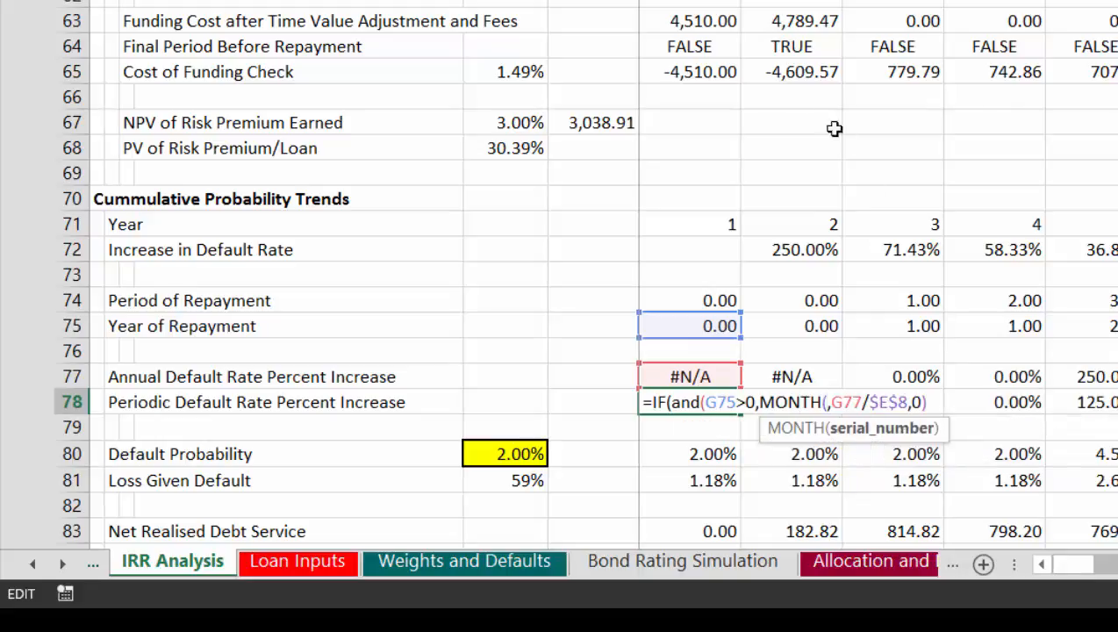
{"action": "type", "text": "G2"}
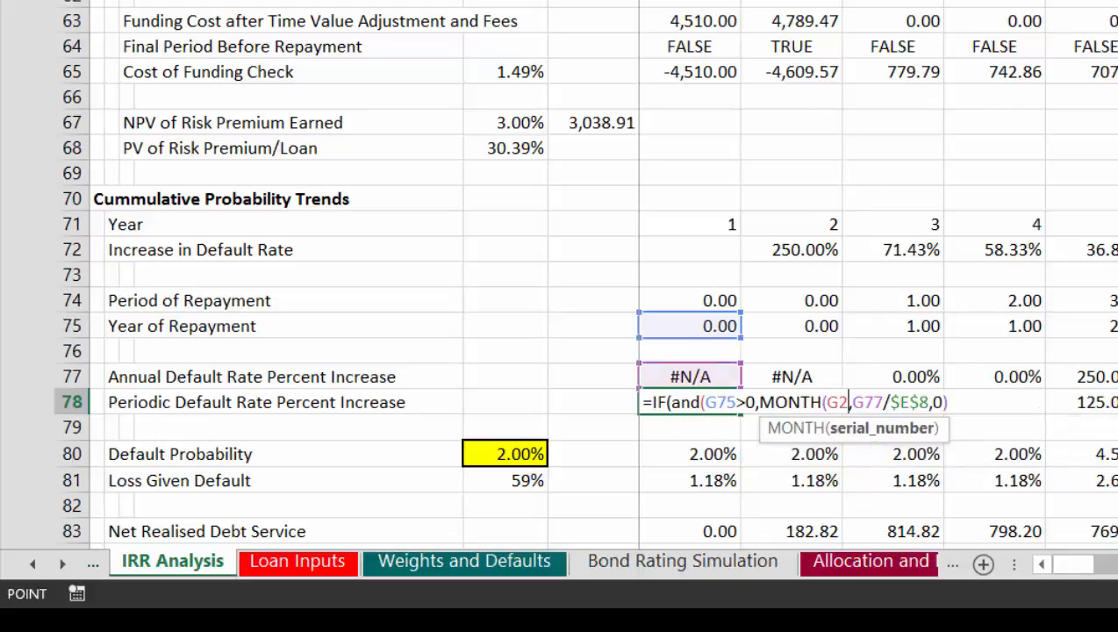
{"action": "key", "text": "F4"}
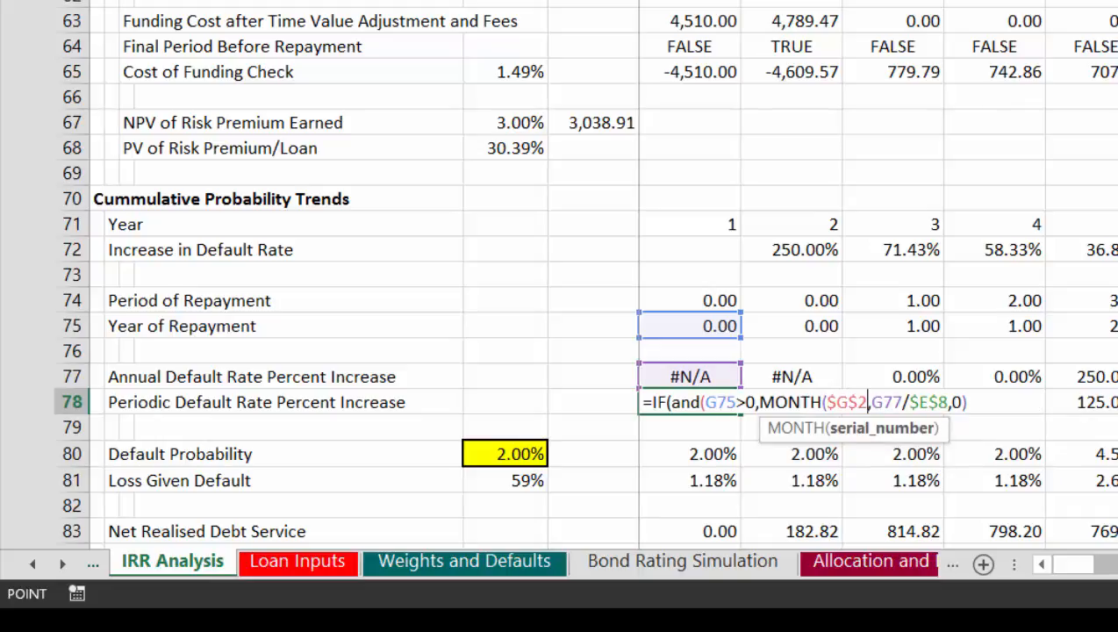
{"action": "type", "text": ")="}
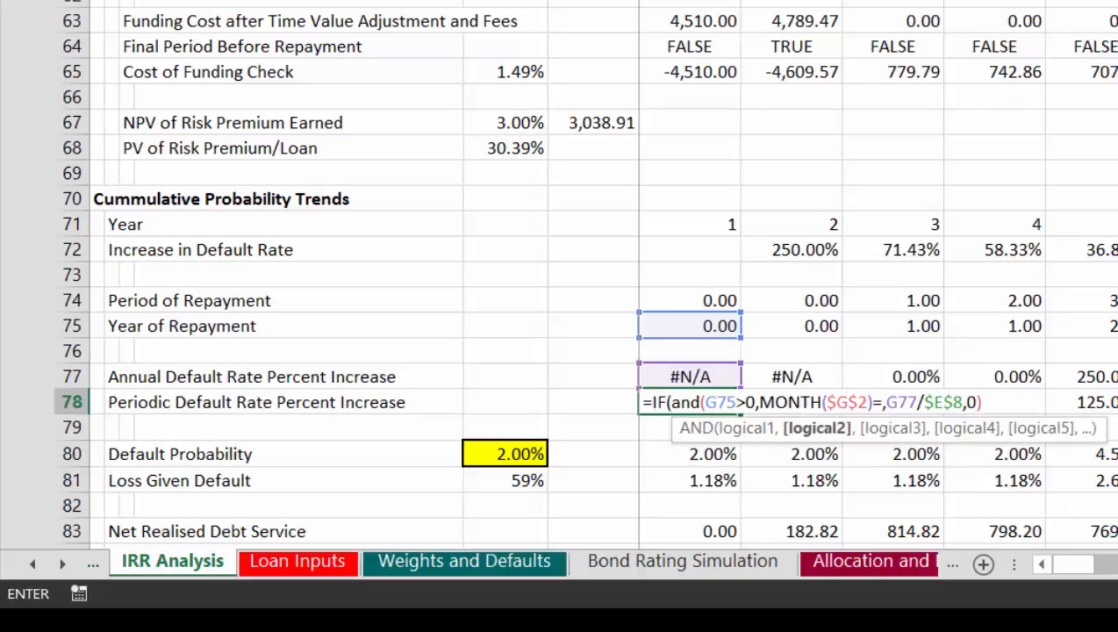
{"action": "type", "text": "mont"}
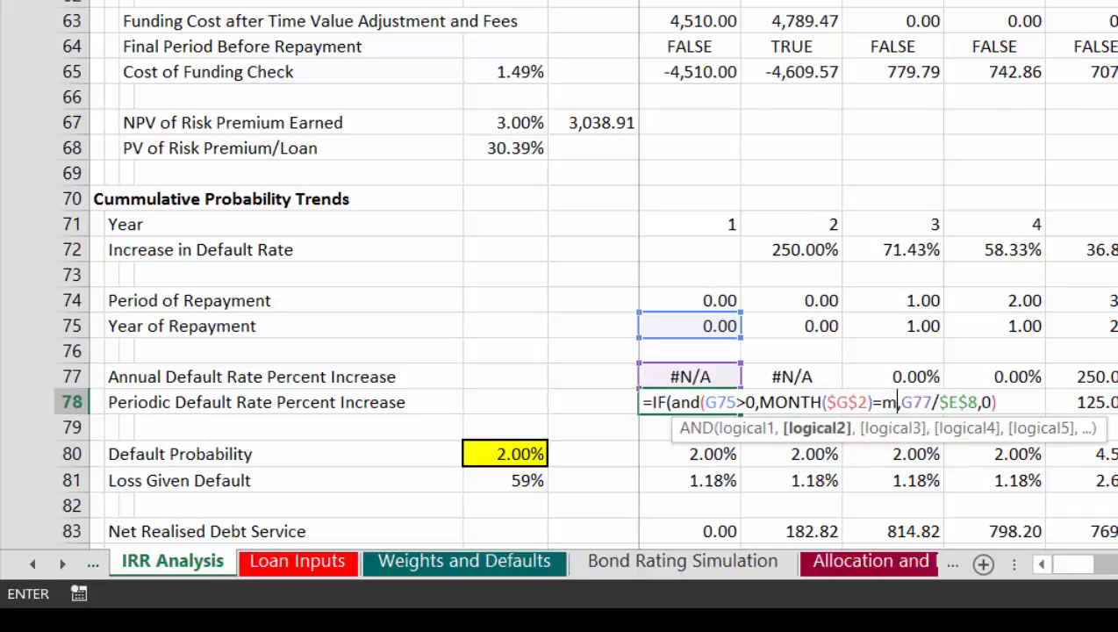
Step: Try to set MONTH($G$2) equal to MONTH(G2) in the AND condition and commit the G78 formula
{"action": "key", "text": "Tab"}
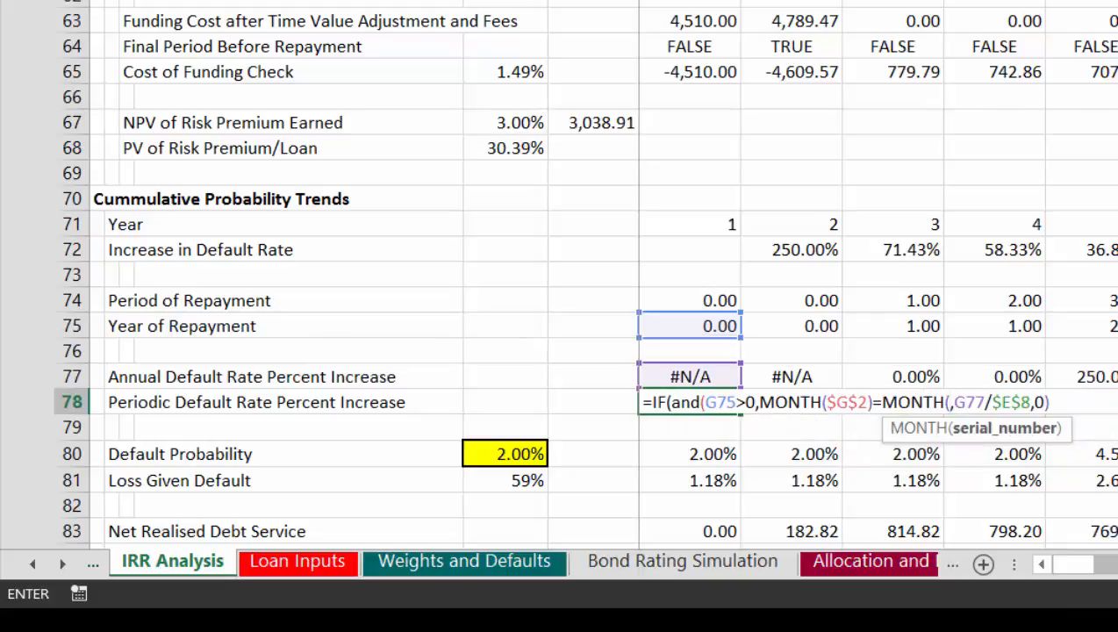
{"action": "type", "text": "G2,"}
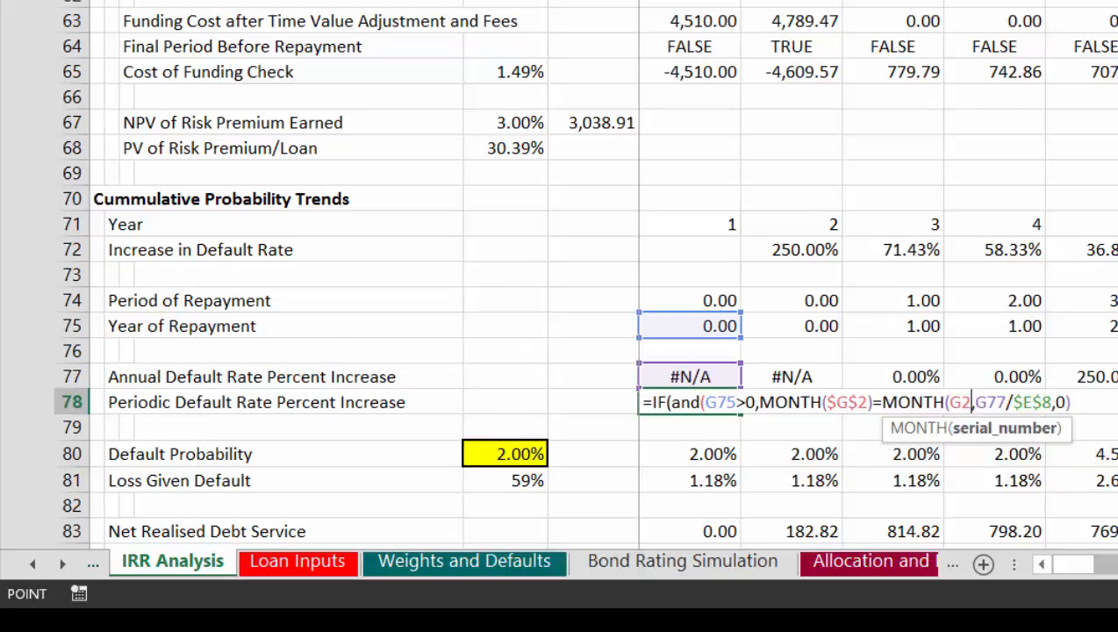
{"action": "type", "text": ")"}
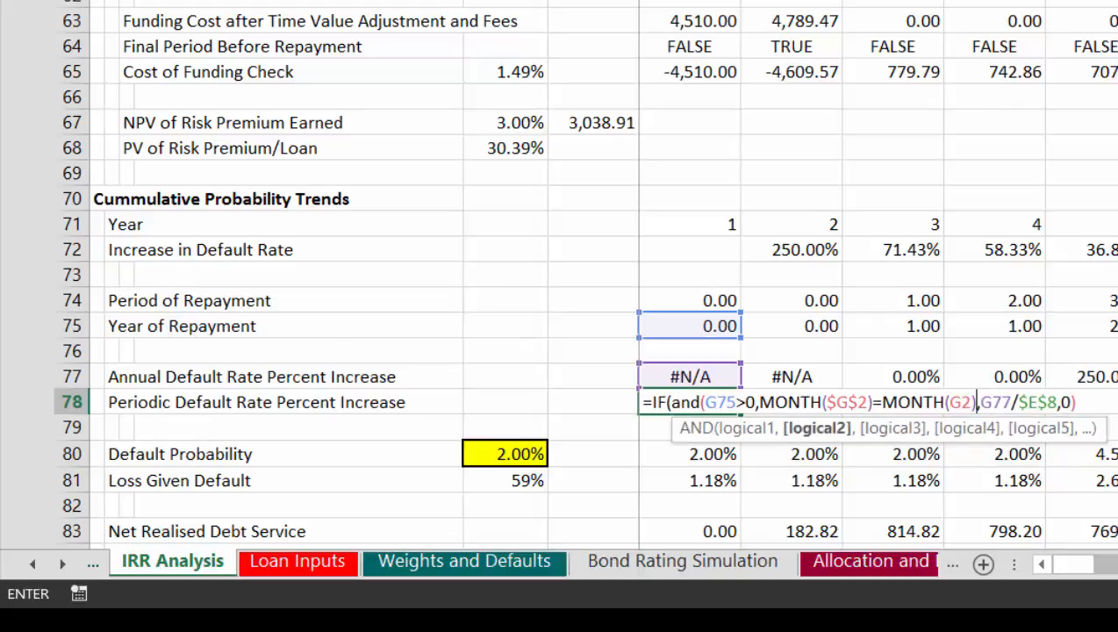
{"action": "key", "text": "F2"}
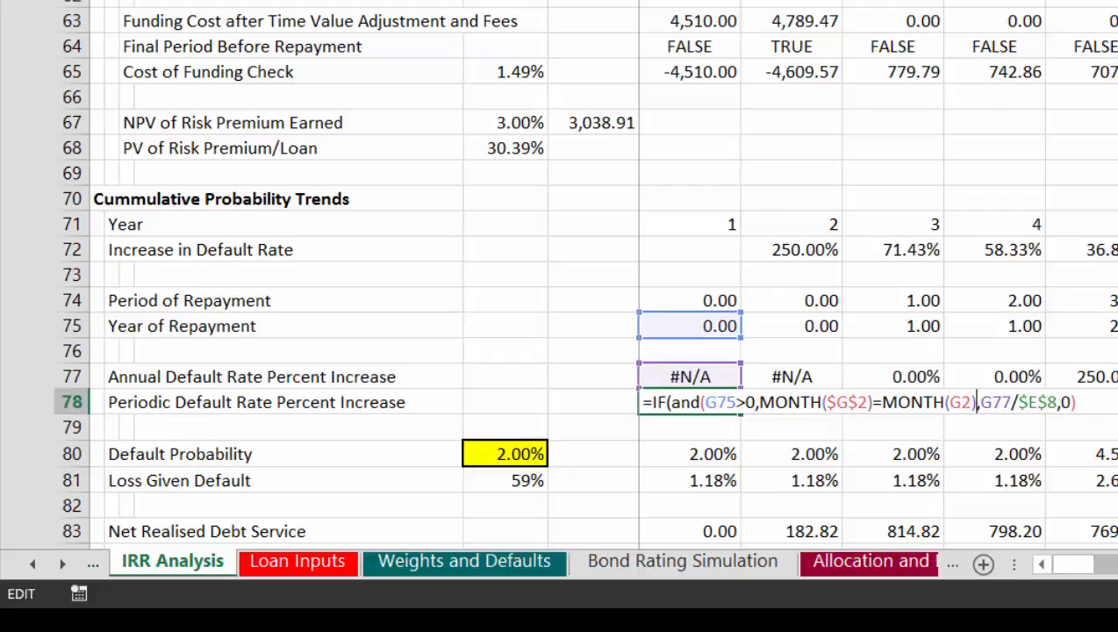
{"action": "key", "text": "Return"}
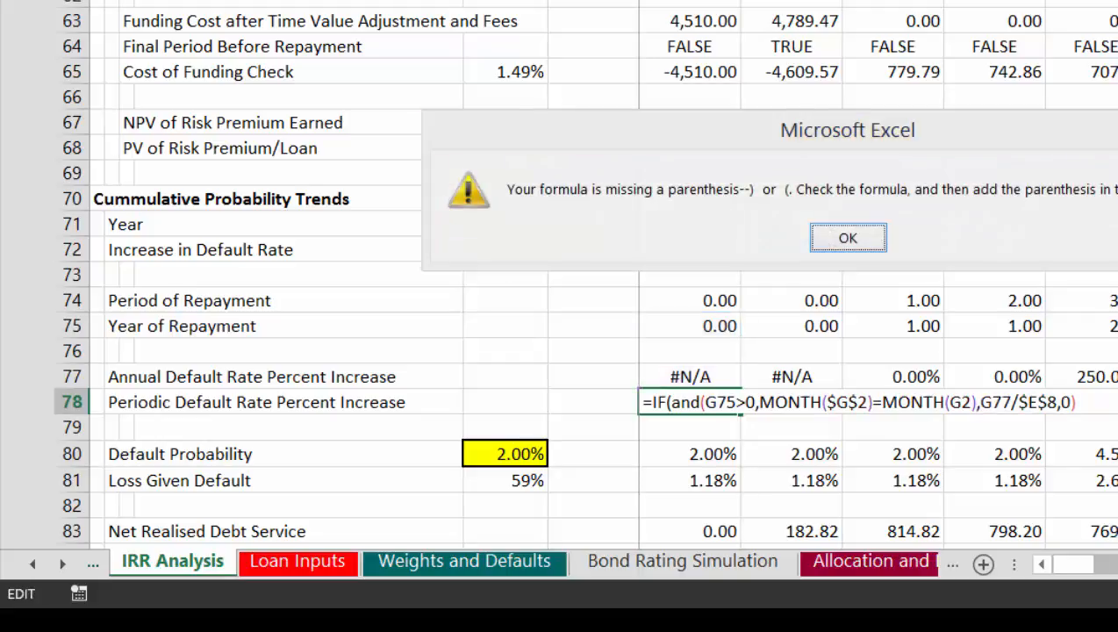
{"action": "key", "text": "Return"}
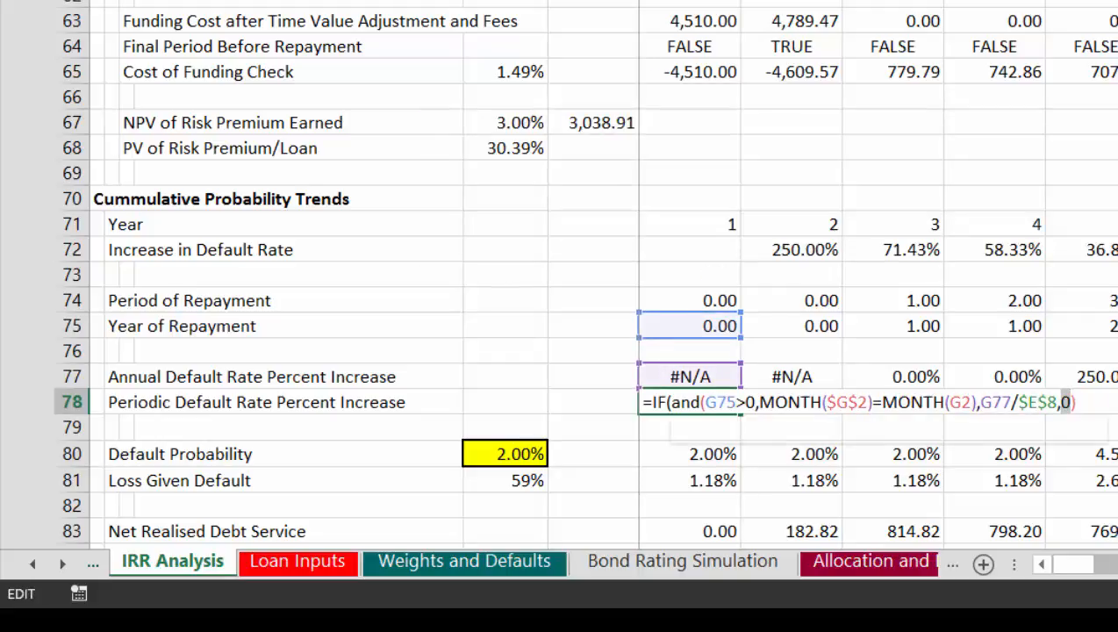
{"action": "key", "text": "Return"}
{"action": "key", "text": "Left"}
{"action": "key", "text": "Left"}
{"action": "key", "text": "Right"}
{"action": "key", "text": "Right"}
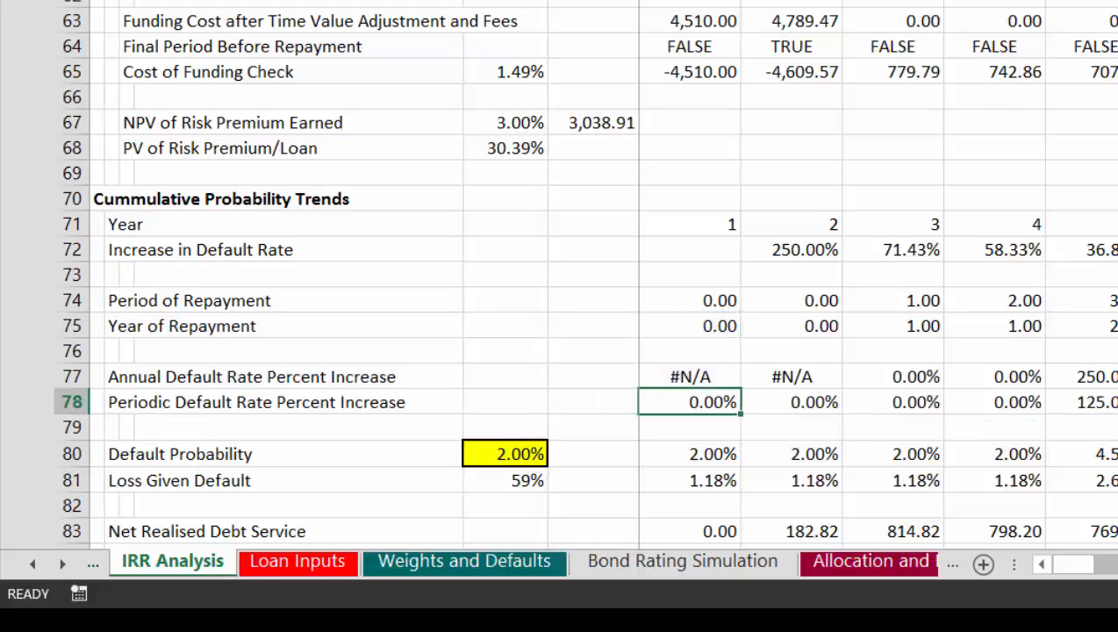
{"action": "key", "text": "F2"}
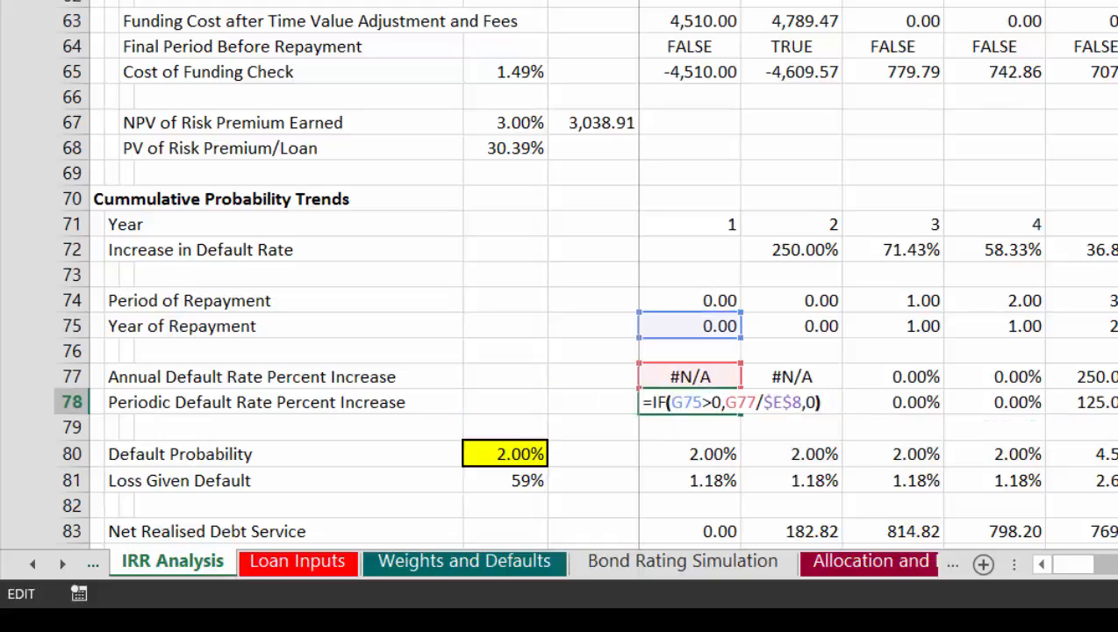
{"action": "key", "text": "Escape"}
{"action": "key", "text": "Right"}
{"action": "key", "text": "Left"}
Step: Edit the Periodic Default Rate Percent Increase formula in G78 so an AND function opens before its G75>0 test
{"action": "key", "text": "F2"}
{"action": "key", "text": "Left"}
{"action": "key", "text": "Left"}
{"action": "key", "text": "Left"}
{"action": "key", "text": "Left"}
{"action": "key", "text": "Left"}
{"action": "key", "text": "Left"}
{"action": "key", "text": "Left"}
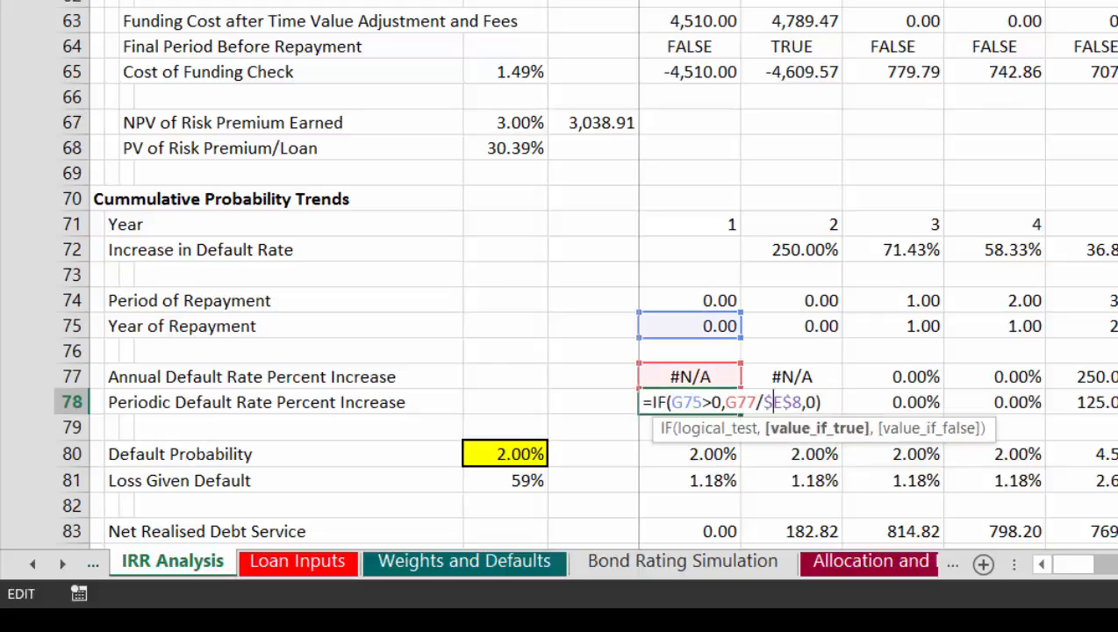
{"action": "key", "text": "Left"}
{"action": "key", "text": "Left"}
{"action": "key", "text": "Left"}
{"action": "key", "text": "Left"}
{"action": "key", "text": "Left"}
{"action": "key", "text": "Left"}
{"action": "key", "text": "Left"}
{"action": "key", "text": "Left"}
{"action": "key", "text": "Left"}
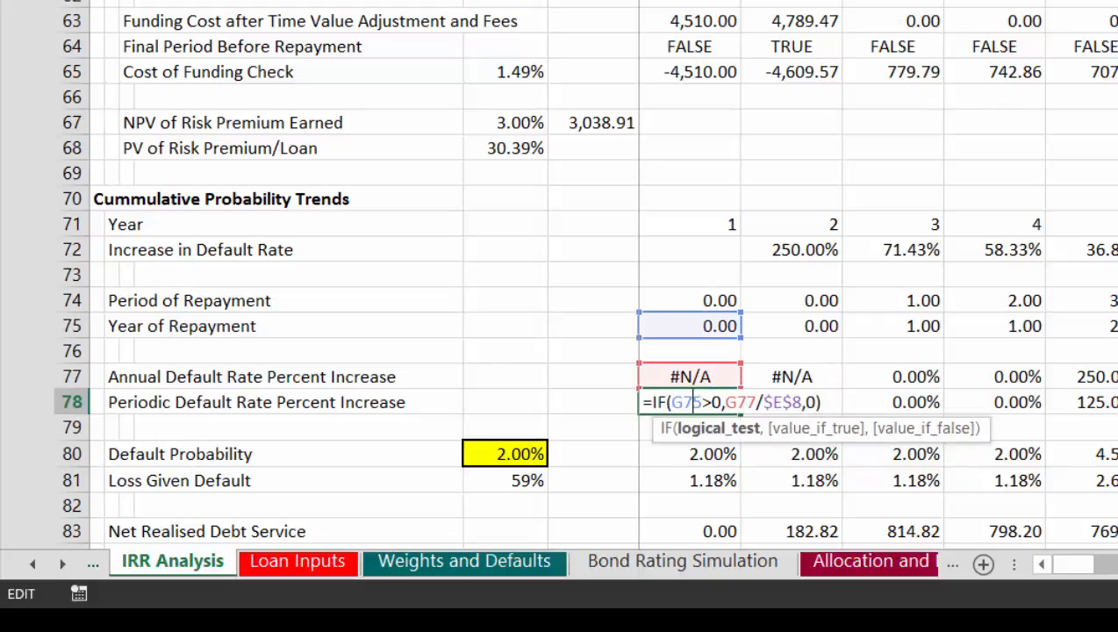
{"action": "key", "text": "Left"}
{"action": "type", "text": "and"}
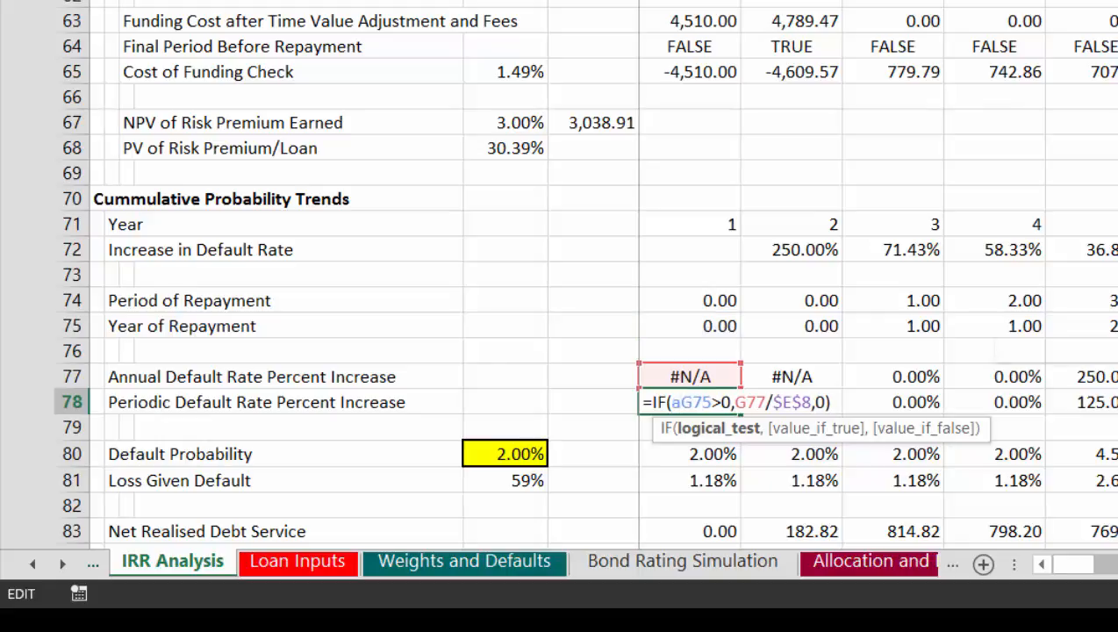
{"action": "type", "text": "("}
{"action": "key", "text": "Right"}
{"action": "key", "text": "Right"}
{"action": "key", "text": "Right"}
{"action": "key", "text": "Right"}
{"action": "key", "text": "Right"}
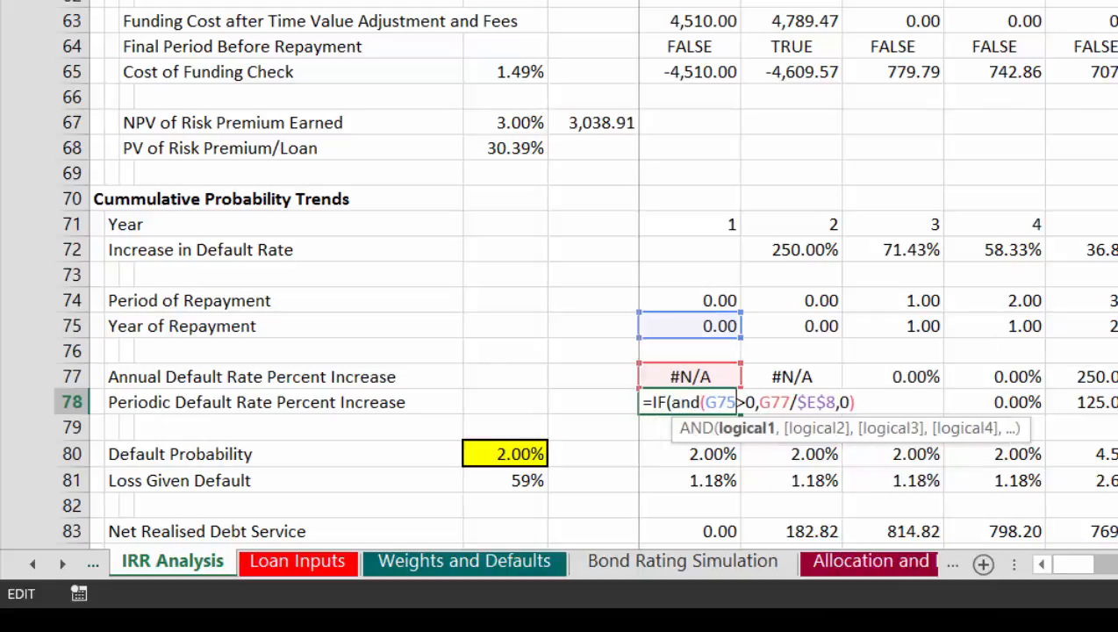
{"action": "key", "text": "Right"}
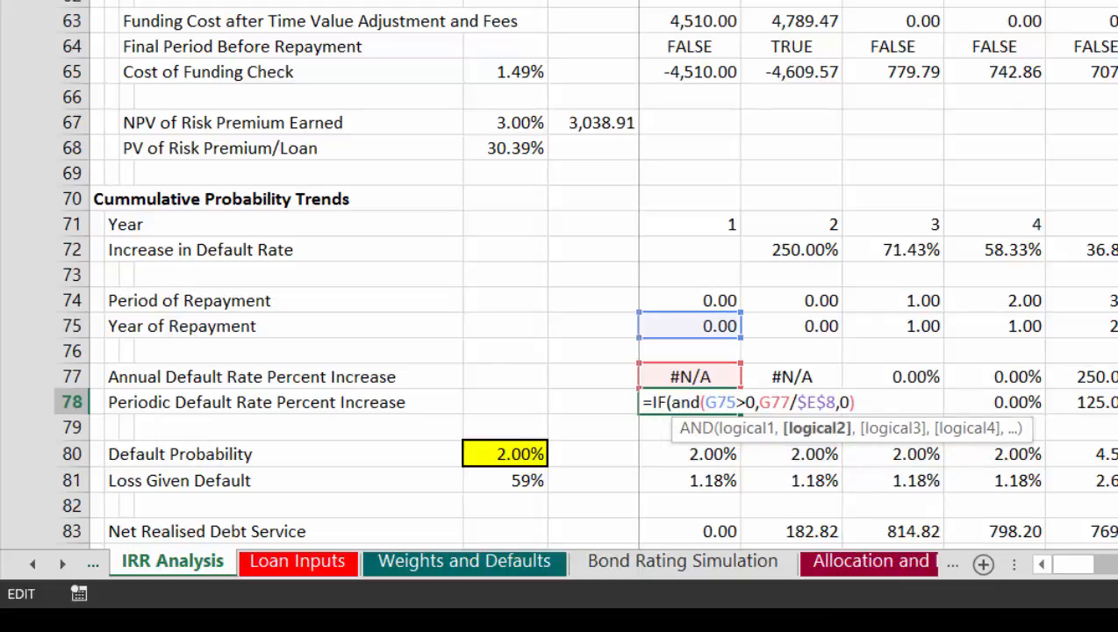
Step: Insert MONTH with the absolute reference $G$2 as the start of the second AND condition in G78
{"action": "type", "text": "mont"}
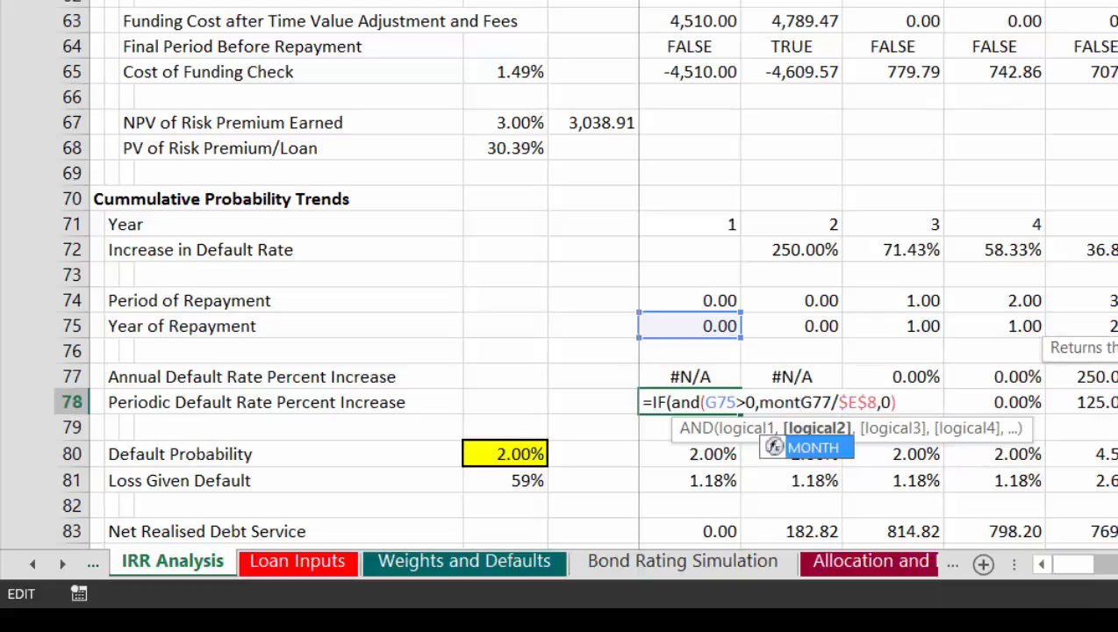
{"action": "key", "text": "Tab"}
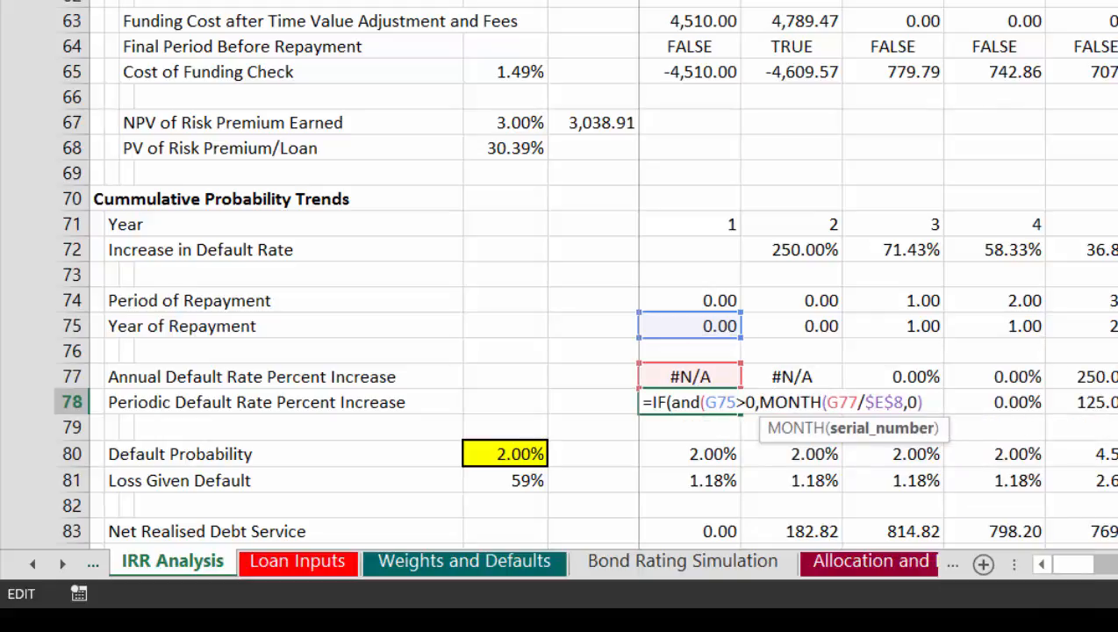
{"action": "type", "text": "G2"}
{"action": "key", "text": "F4"}
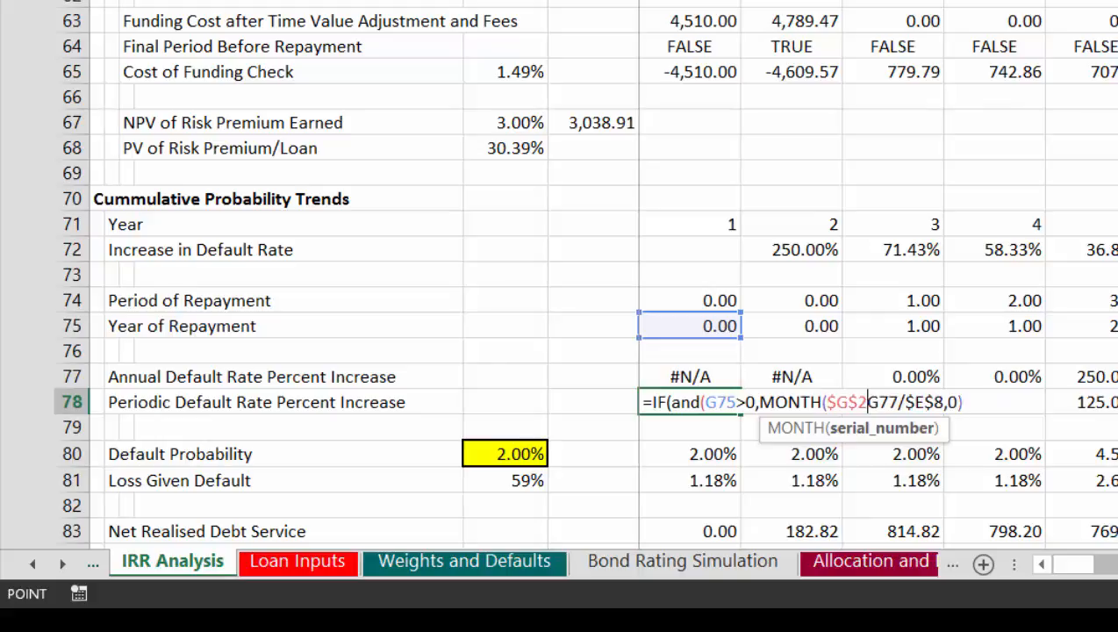
{"action": "type", "text": ")"}
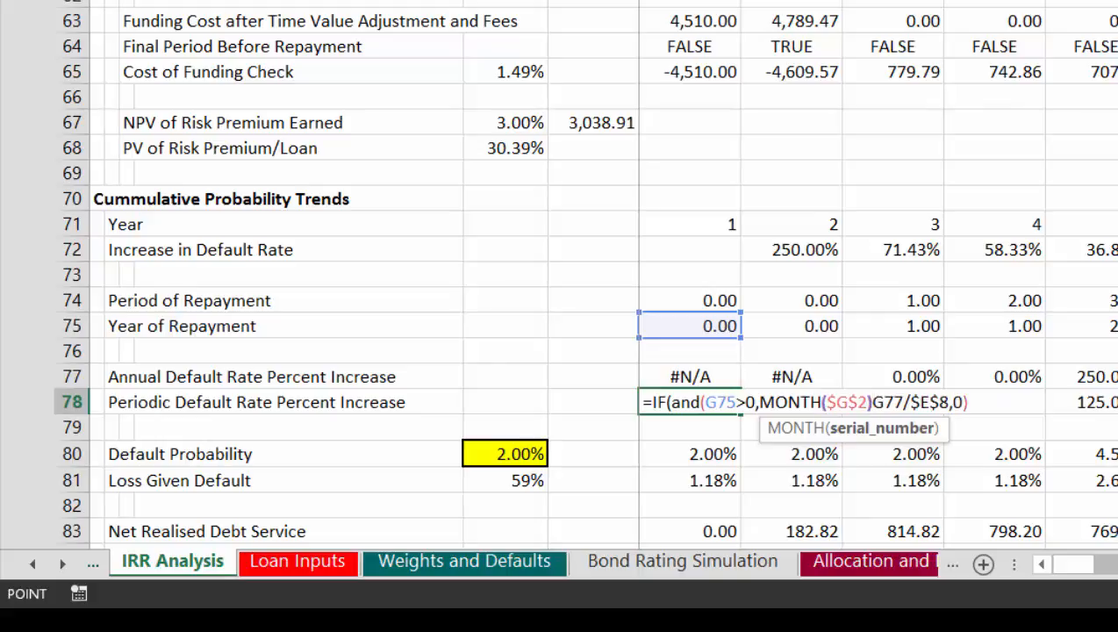
{"action": "type", "text": "="}
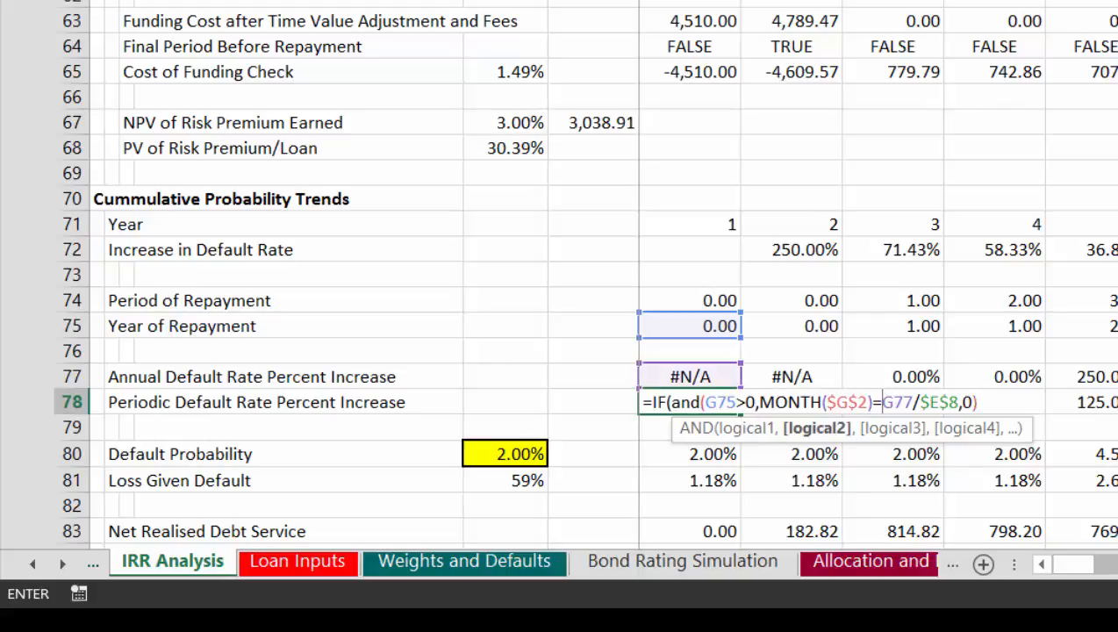
{"action": "type", "text": "mo"}
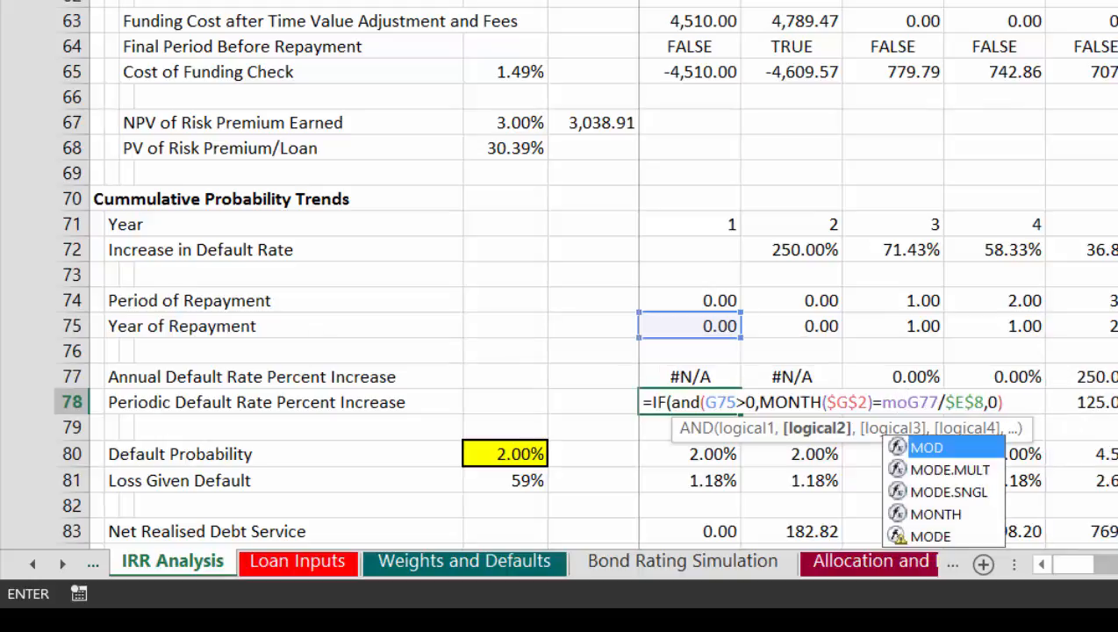
{"action": "type", "text": "nt"}
Step: Set MONTH($G$2) equal to MONTH(G20), close the AND function before G77/$E$8 and commit the G78 formula
{"action": "key", "text": "Tab"}
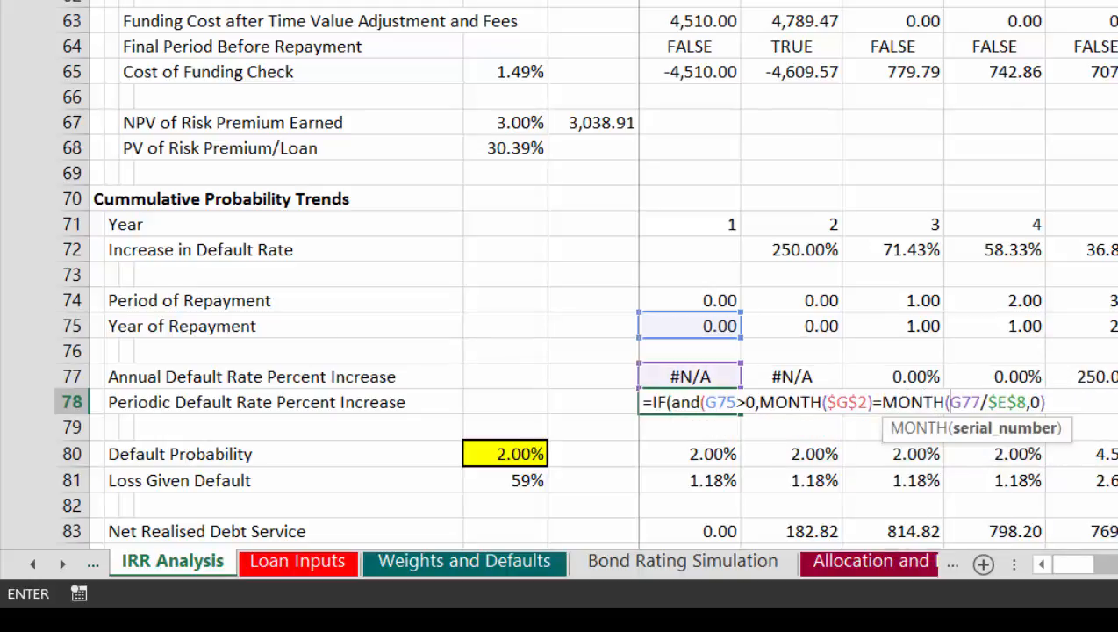
{"action": "type", "text": "G2"}
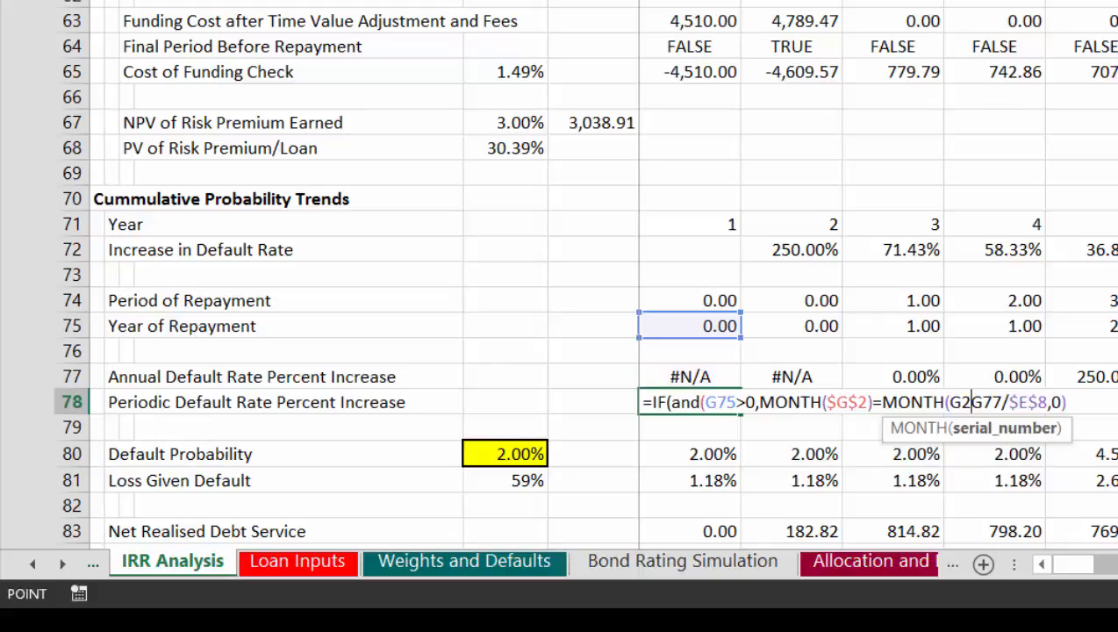
{"action": "type", "text": "0)"}
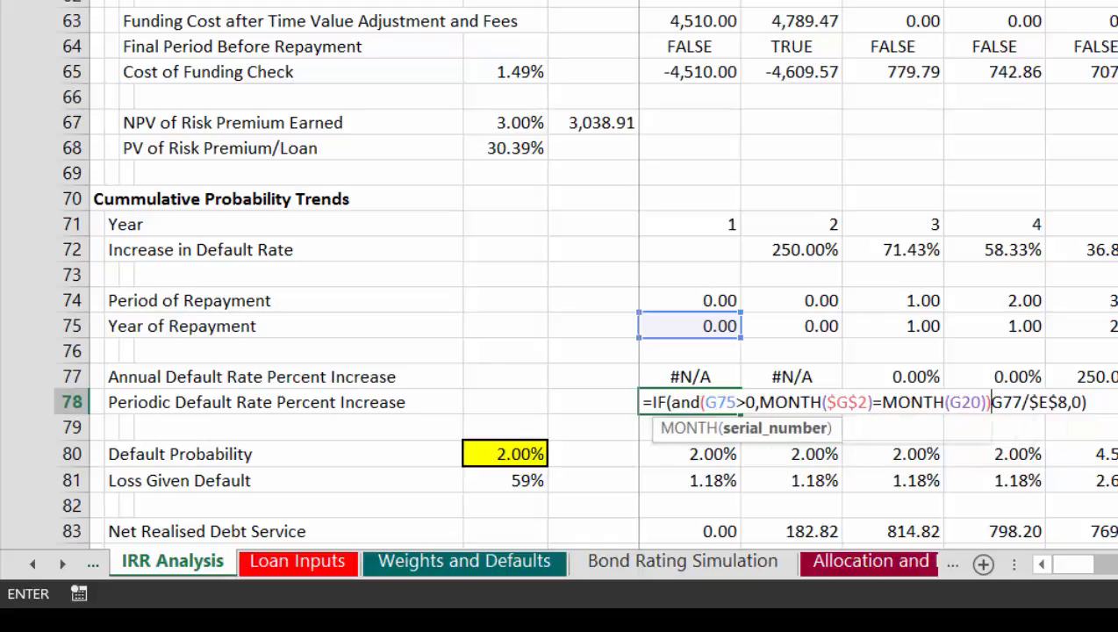
{"action": "type", "text": ","}
{"action": "key", "text": "Return"}
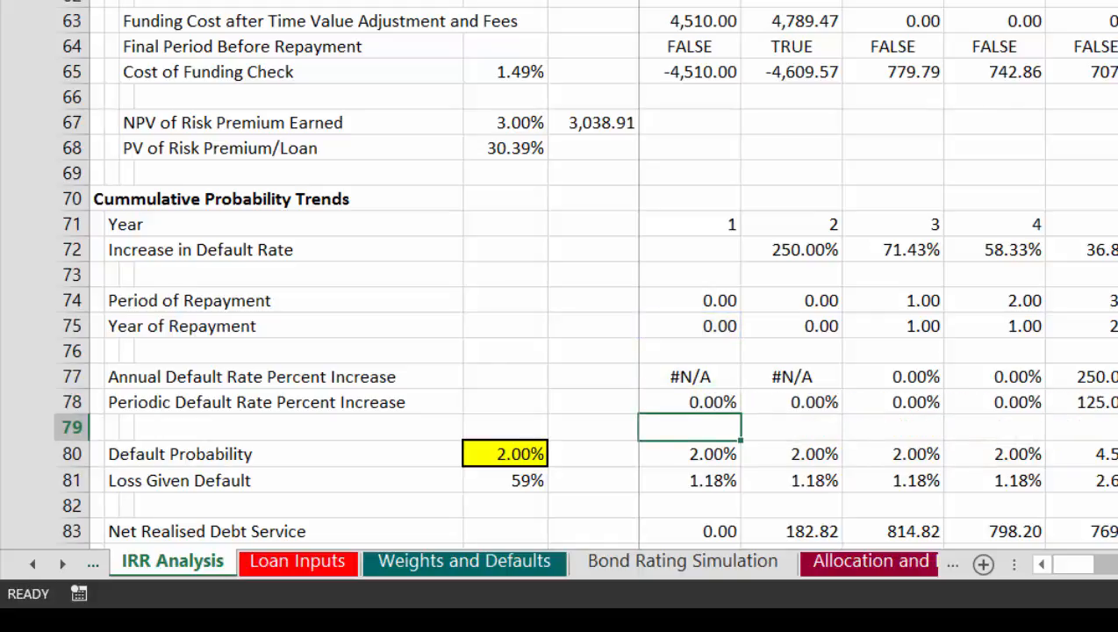
Step: Select the Periodic Default Rate Percent Increase cells from G78 across row 78 and review the values of the first periods
{"action": "key", "text": "Up"}
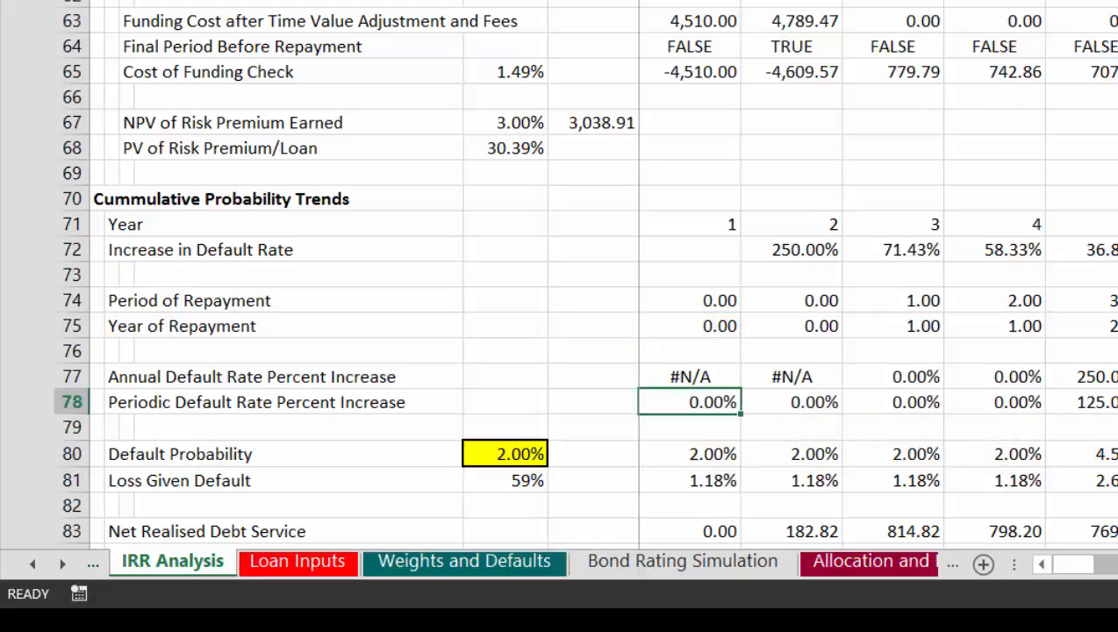
{"action": "key", "text": "ctrl+shift+Right"}
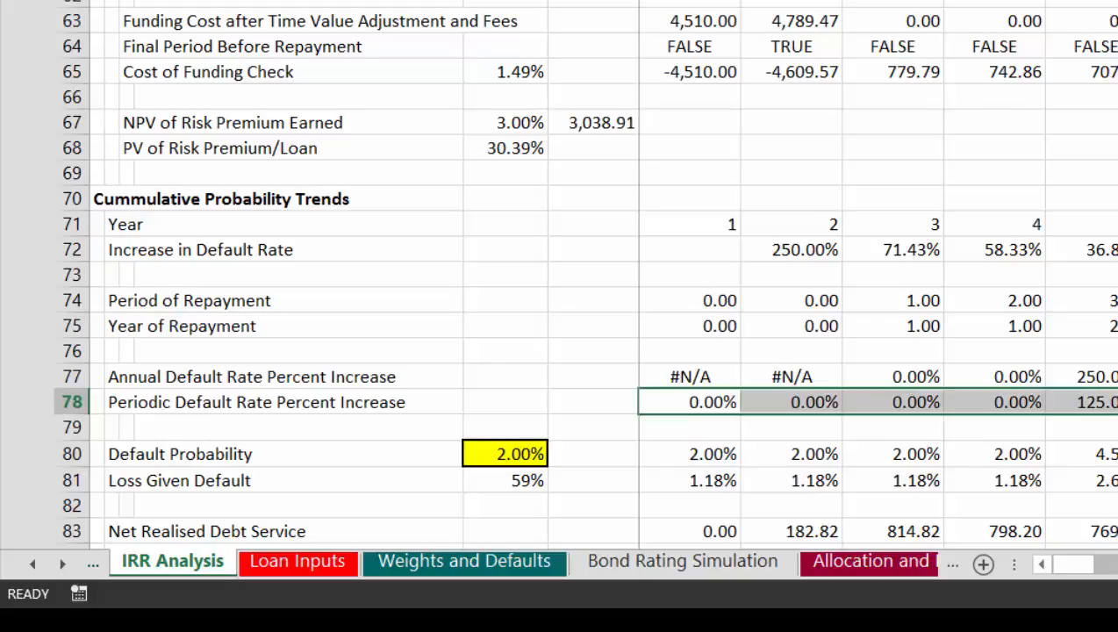
{"action": "key", "text": "Right"}
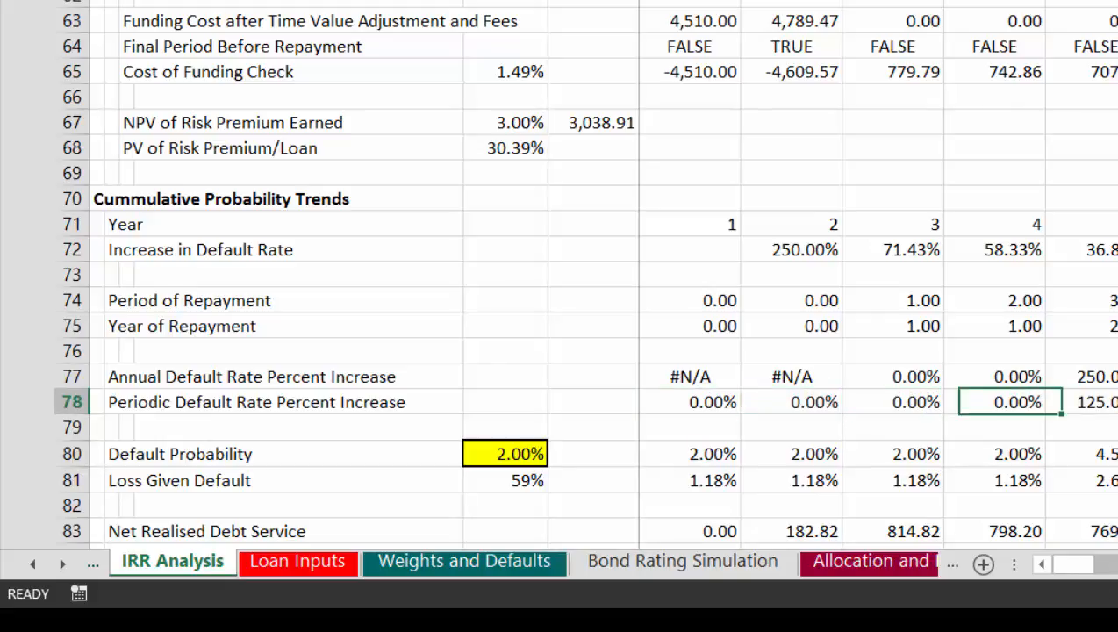
{"action": "key", "text": "Left"}
{"action": "key", "text": "Left"}
{"action": "key", "text": "Left"}
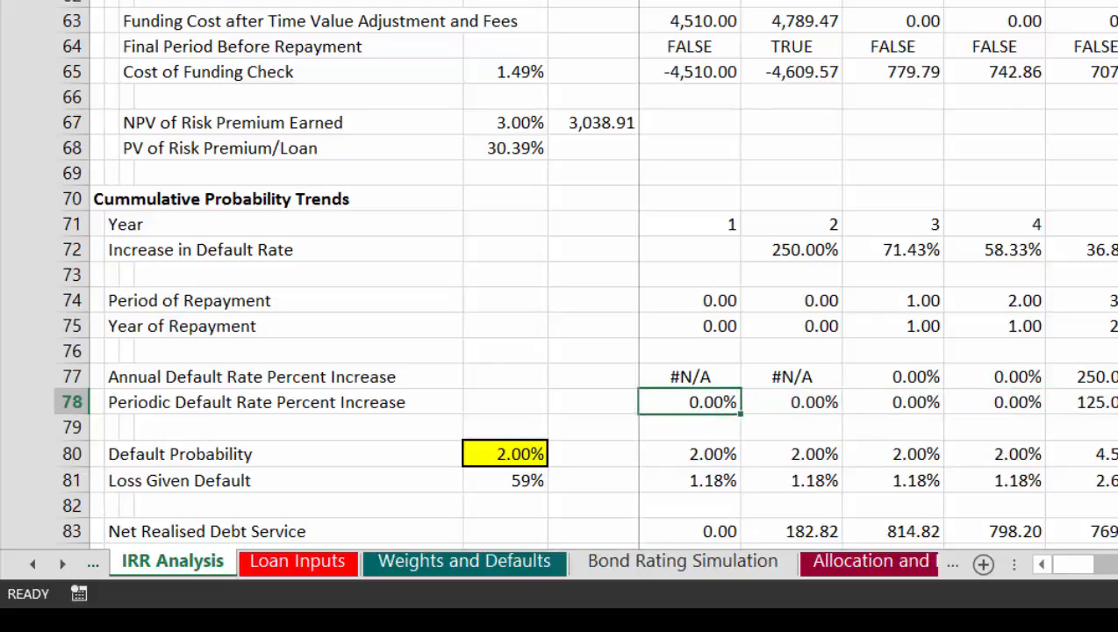
{"action": "key", "text": "Right"}
{"action": "key", "text": "Right"}
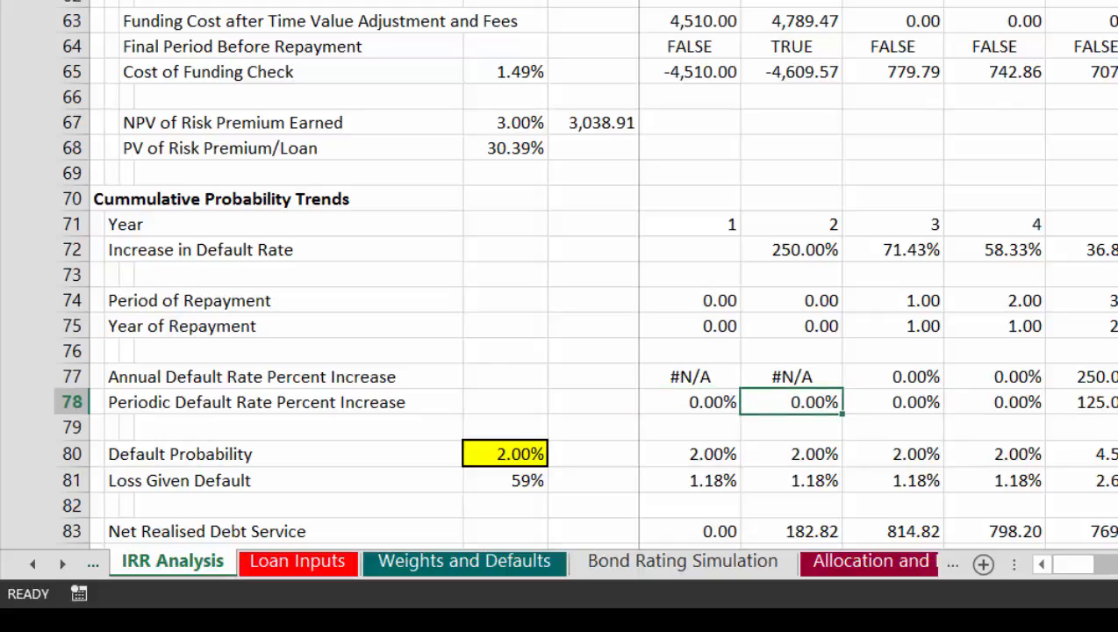
Step: Inspect the Periodic Default Rate Percent Increase formula in a later period of row 78 without changing it
{"action": "key", "text": "Right"}
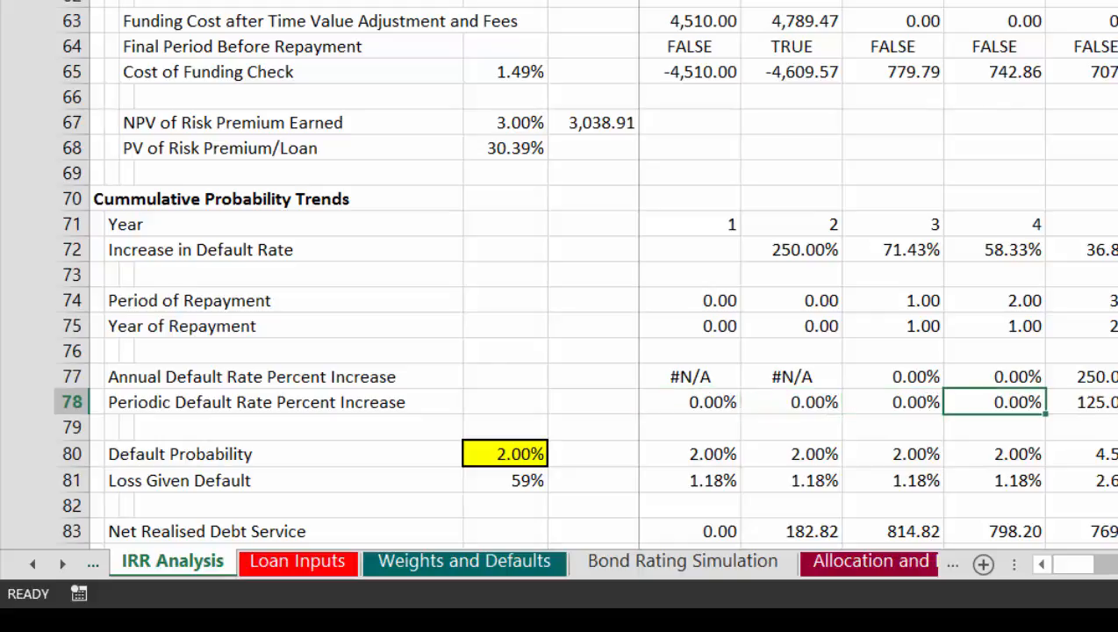
{"action": "key", "text": "Right"}
{"action": "key", "text": "F2"}
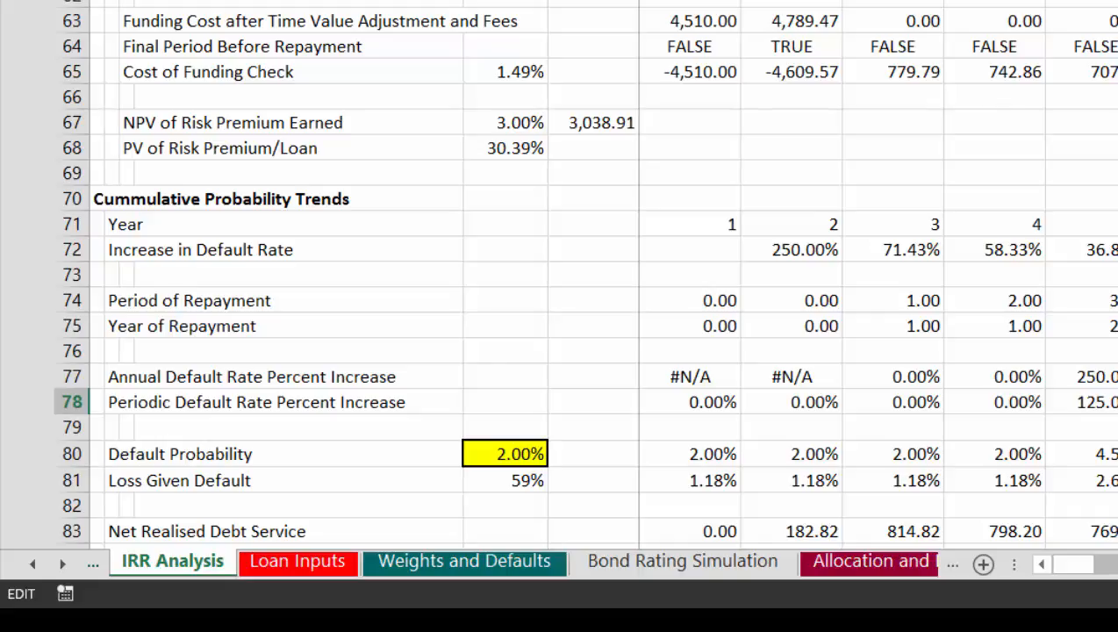
{"action": "key", "text": "Escape"}
{"action": "key", "text": "Down"}
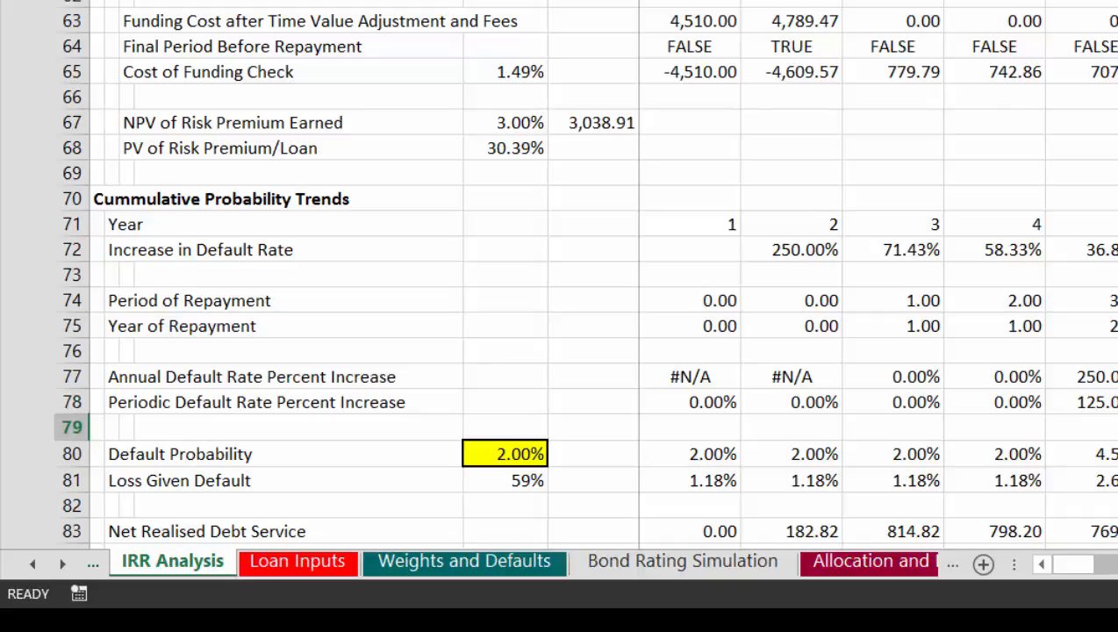
Step: Set the second MONTH argument in the G78 formula to G2, commit it, and select row 78 from G78 across the periods
{"action": "key", "text": "Left"}
{"action": "key", "text": "Left"}
{"action": "key", "text": "Left"}
{"action": "key", "text": "Left"}
{"action": "key", "text": "Left"}
{"action": "key", "text": "Up"}
{"action": "key", "text": "F2"}
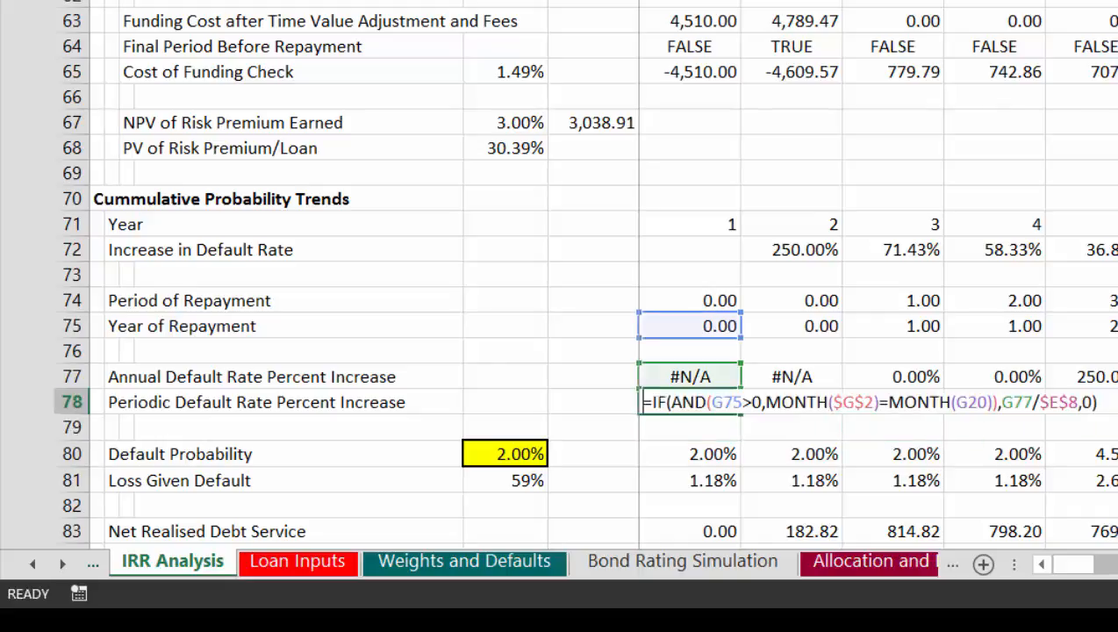
{"action": "key", "text": "Left"}
{"action": "key", "text": "Left"}
{"action": "key", "text": "Left"}
{"action": "key", "text": "Left"}
{"action": "key", "text": "Left"}
{"action": "key", "text": "Left"}
{"action": "key", "text": "Left"}
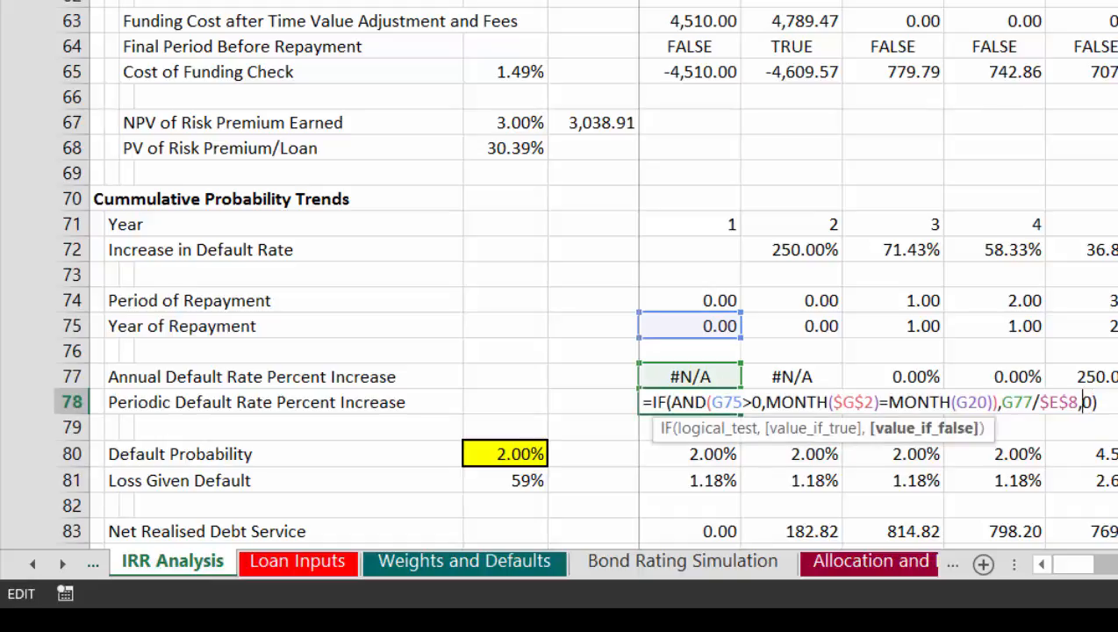
{"action": "key", "text": "Left"}
{"action": "key", "text": "Left"}
{"action": "key", "text": "Left"}
{"action": "key", "text": "Left"}
{"action": "key", "text": "Left"}
{"action": "key", "text": "Left"}
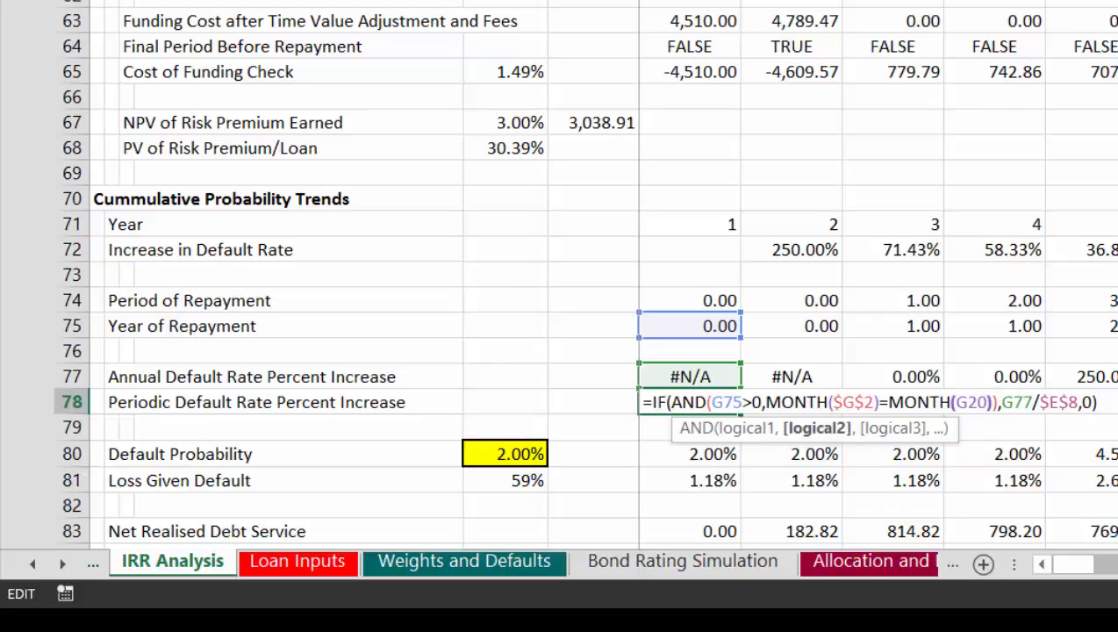
{"action": "key", "text": "Left"}
{"action": "key", "text": "BackSpace"}
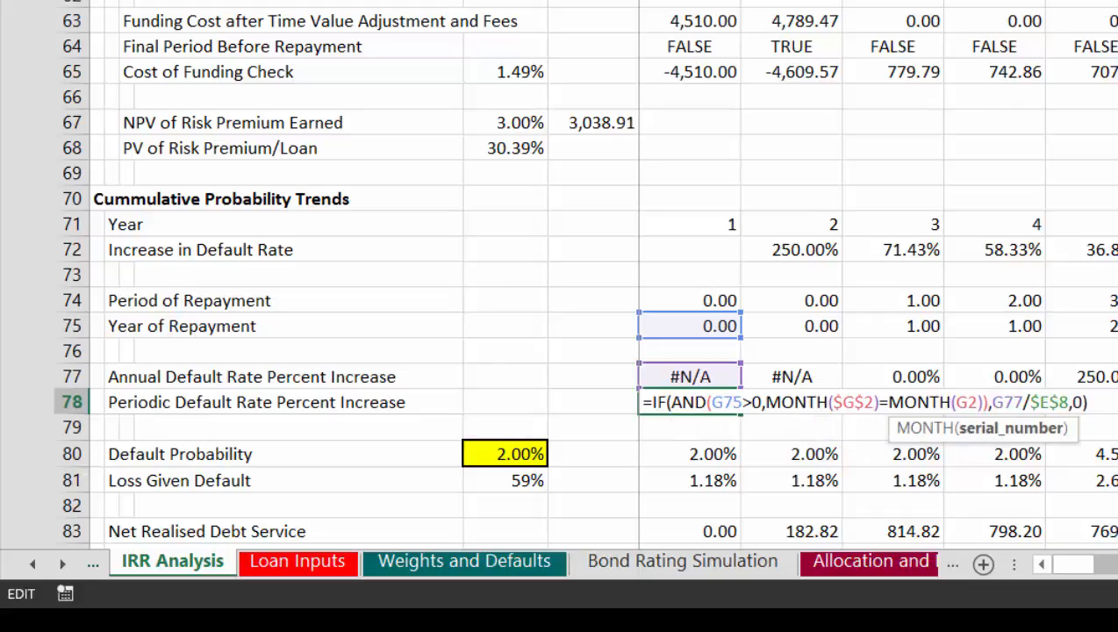
{"action": "key", "text": "Return"}
{"action": "key", "text": "Up"}
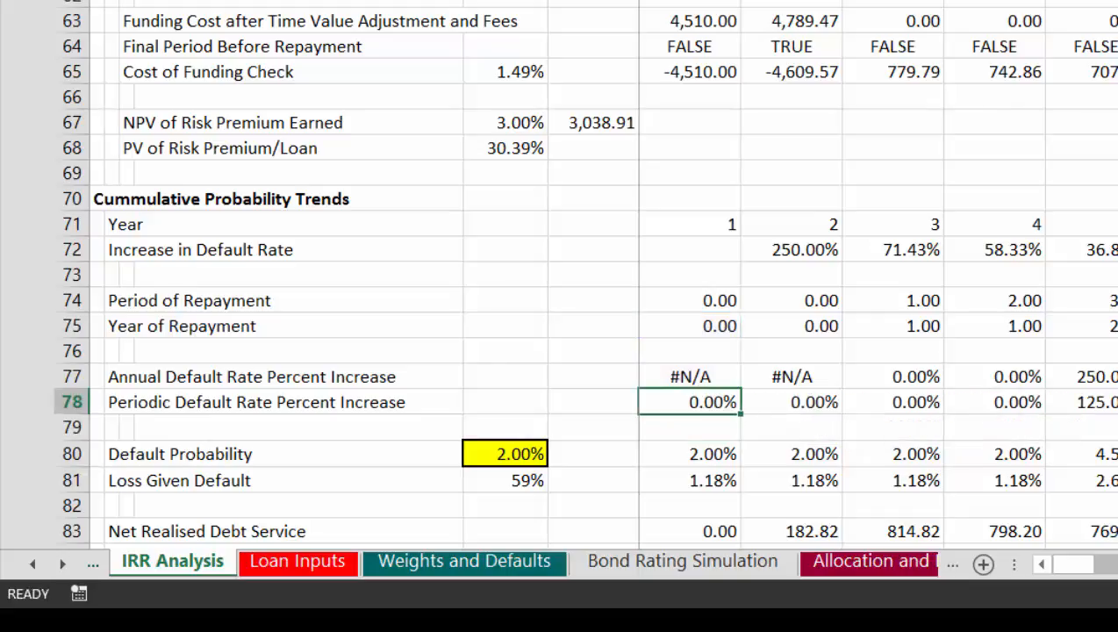
{"action": "key", "text": "ctrl+shift+Right"}
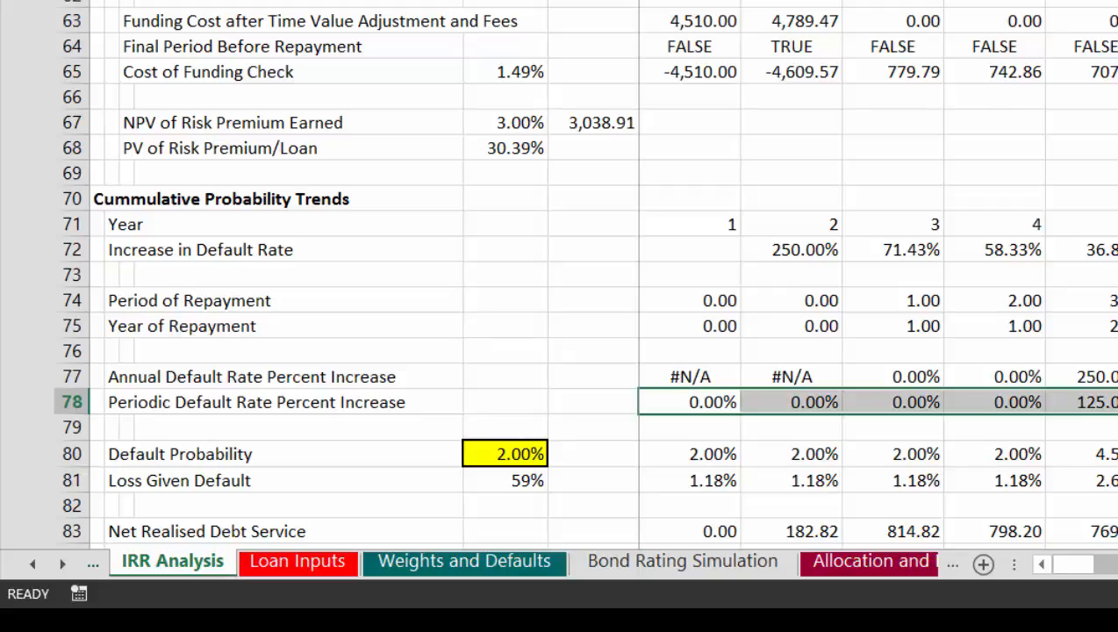
Step: Review the Default Probability, Loss Given Default, Net Realised Debt Service and Net Cash Flow rows for the first repayment periods
{"action": "key", "text": "Right"}
{"action": "key", "text": "Right"}
{"action": "key", "text": "Down"}
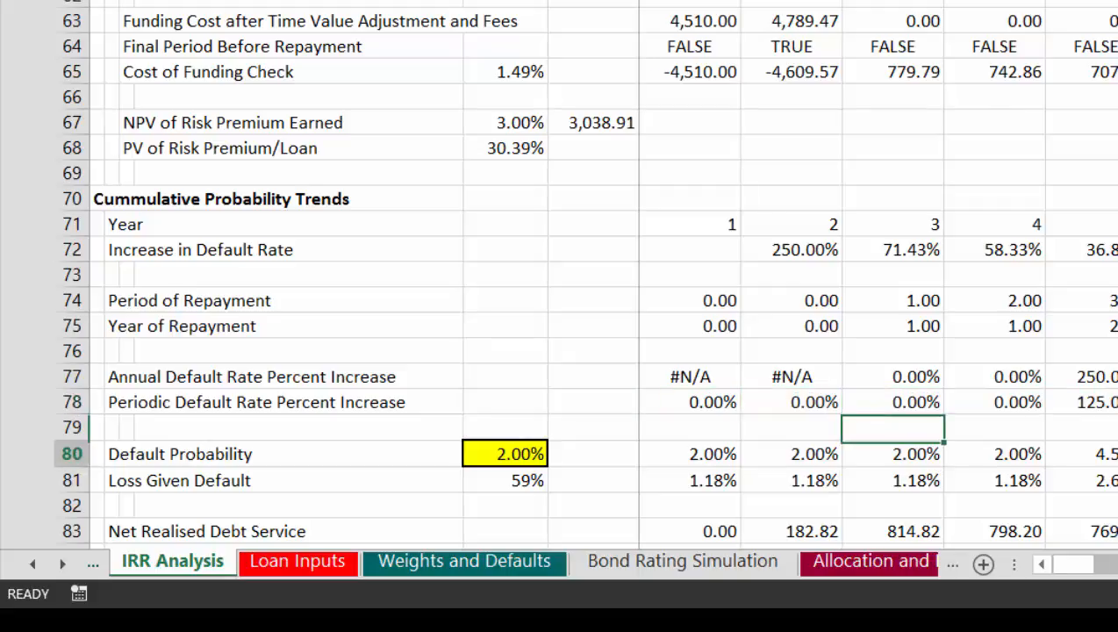
{"action": "key", "text": "Down"}
{"action": "key", "text": "Down"}
{"action": "key", "text": "Right"}
{"action": "key", "text": "Right"}
{"action": "key", "text": "Down"}
{"action": "key", "text": "Down"}
{"action": "key", "text": "Down"}
{"action": "key", "text": "Down"}
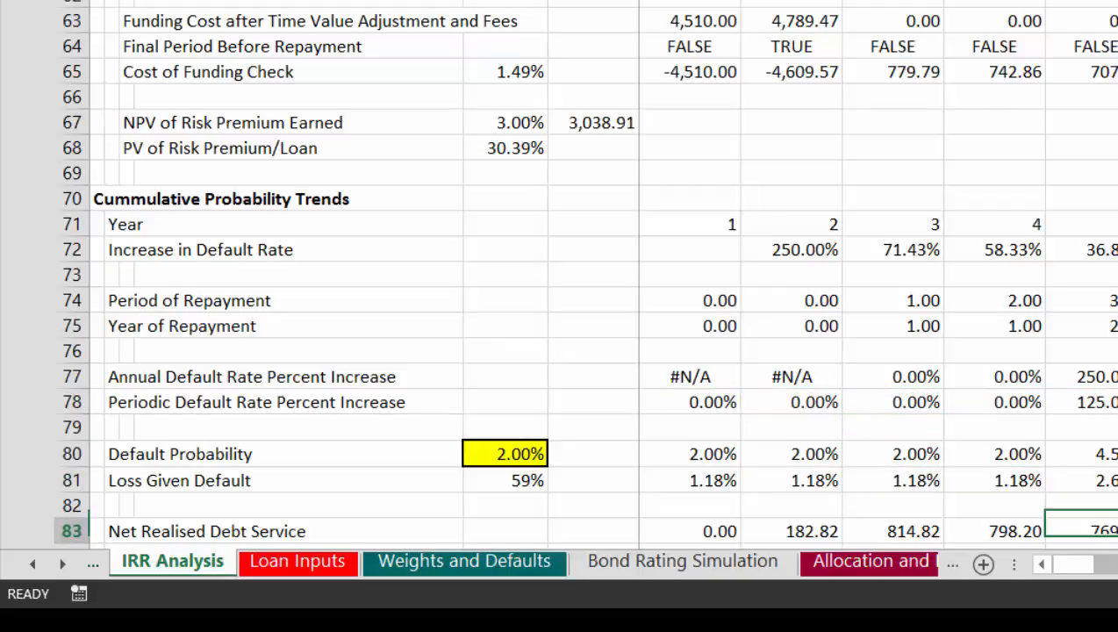
{"action": "key", "text": "Down"}
{"action": "key", "text": "Up"}
{"action": "key", "text": "Up"}
{"action": "key", "text": "Up"}
{"action": "key", "text": "Up"}
{"action": "key", "text": "Up"}
{"action": "key", "text": "Up"}
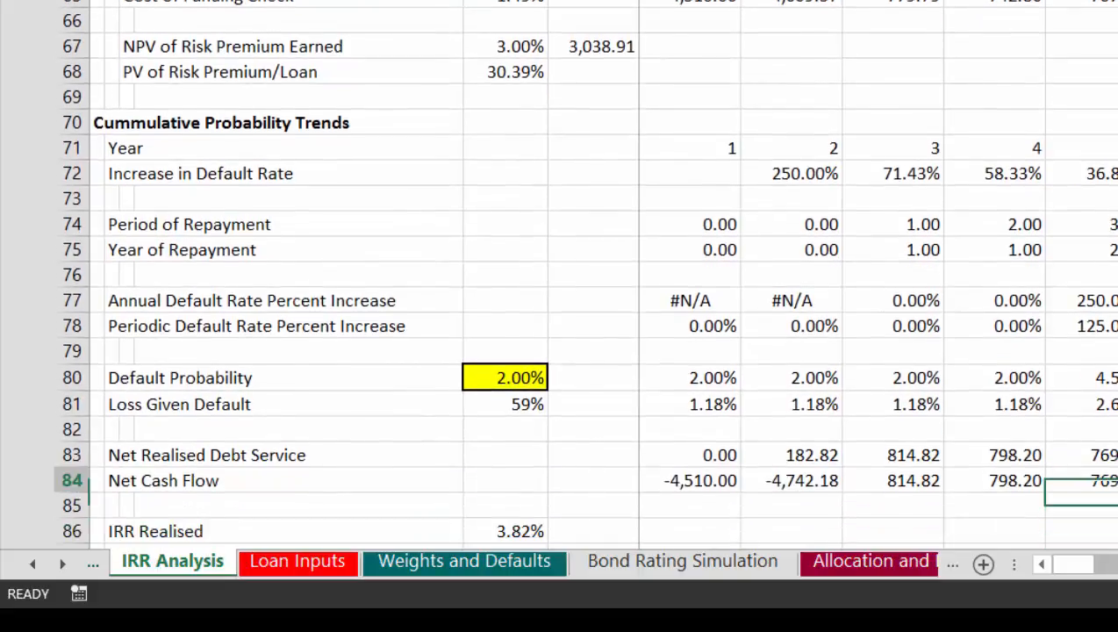
Step: Check how Default Probability in row 80 follows the periodic increases in row 78 across the later periods
{"action": "key", "text": "Right"}
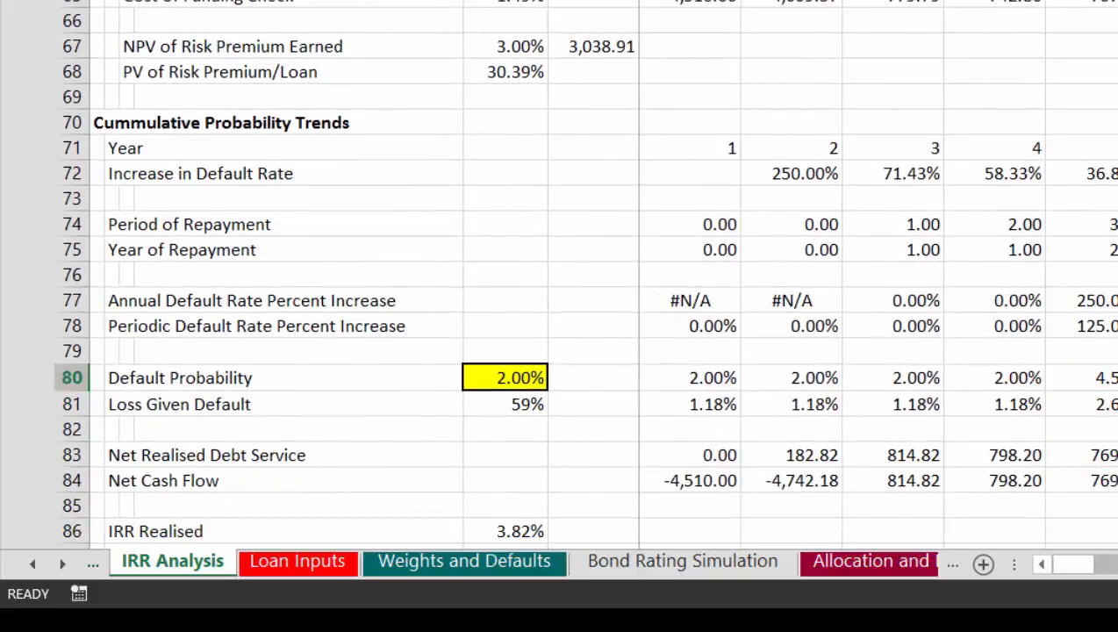
{"action": "key", "text": "Right"}
{"action": "key", "text": "Right"}
{"action": "key", "text": "Right"}
{"action": "key", "text": "Right"}
{"action": "key", "text": "Right"}
{"action": "key", "text": "Right"}
{"action": "key", "text": "Left"}
{"action": "key", "text": "Left"}
{"action": "key", "text": "Left"}
{"action": "key", "text": "Left"}
{"action": "key", "text": "Left"}
{"action": "key", "text": "Left"}
{"action": "key", "text": "Left"}
{"action": "key", "text": "Left"}
{"action": "key", "text": "Left"}
{"action": "key", "text": "Left"}
{"action": "key", "text": "Left"}
{"action": "key", "text": "Left"}
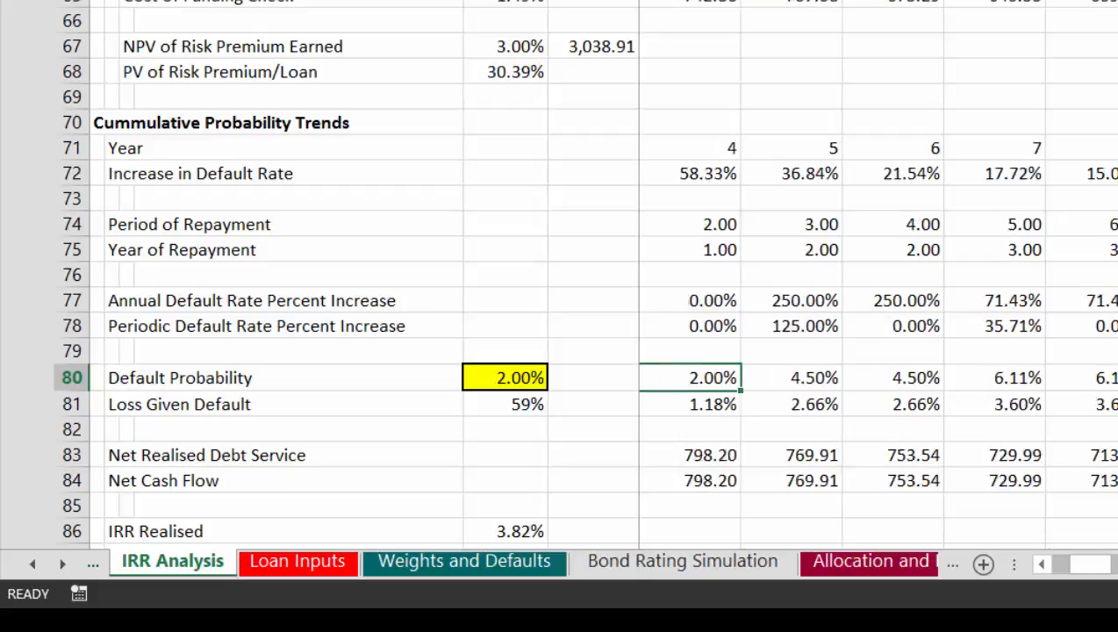
{"action": "key", "text": "Left"}
{"action": "key", "text": "Left"}
{"action": "key", "text": "Left"}
{"action": "key", "text": "Left"}
{"action": "key", "text": "Left"}
{"action": "key", "text": "Left"}
{"action": "key", "text": "Left"}
Step: Apply font colour coding to the IRR Analysis sheet to distinguish hard-coded inputs and linked values from calculations
{"action": "key", "text": "Down"}
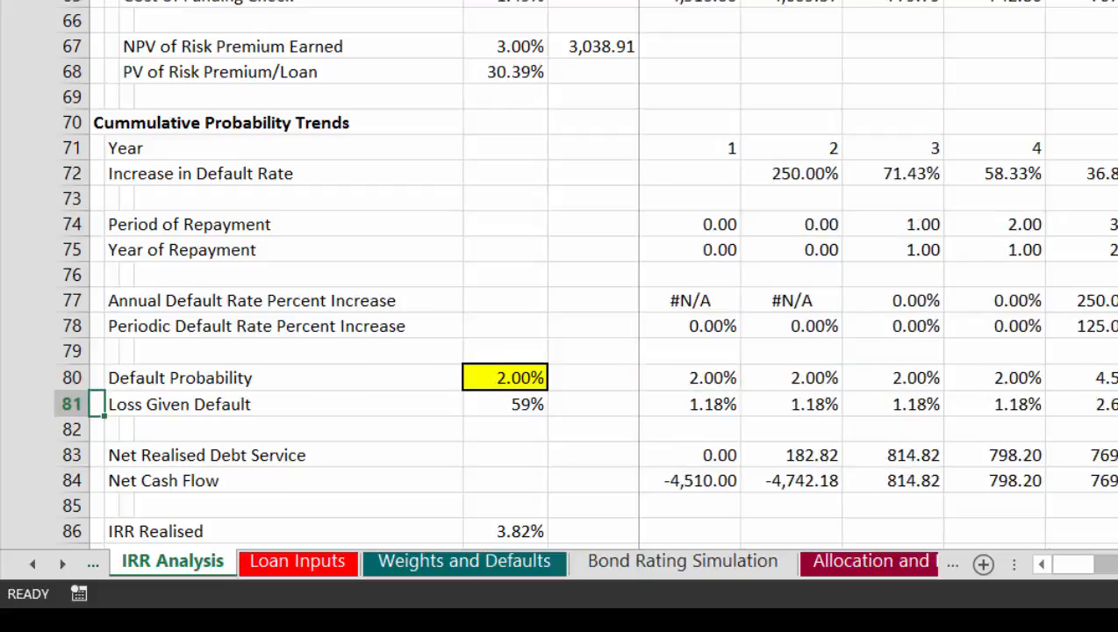
{"action": "key", "text": "ctrl+alt+c"}
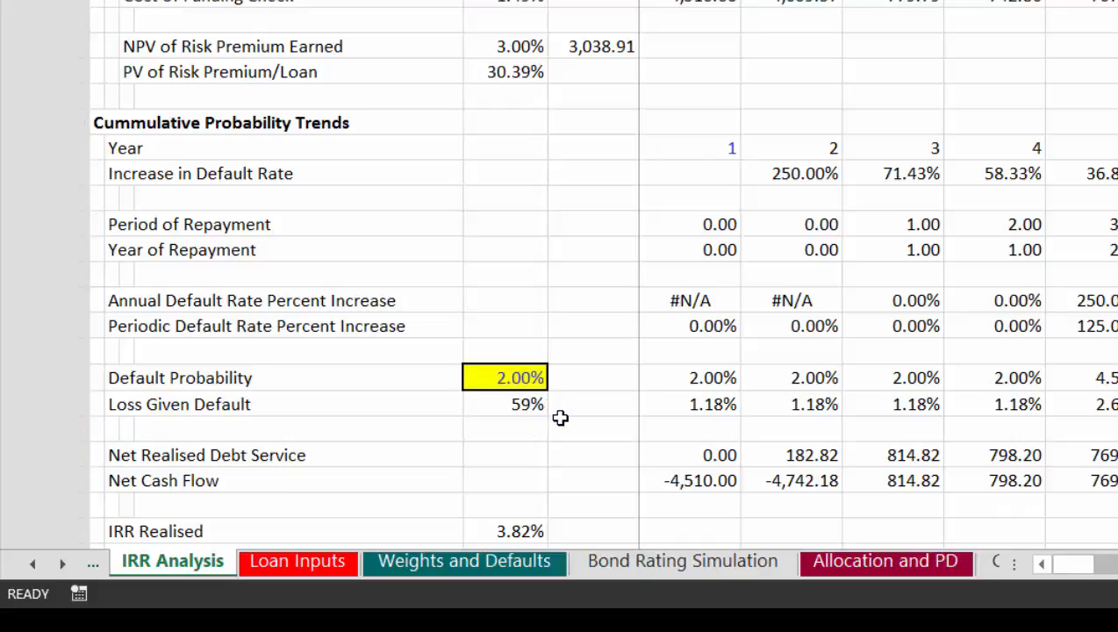
{"action": "key", "text": "Down"}
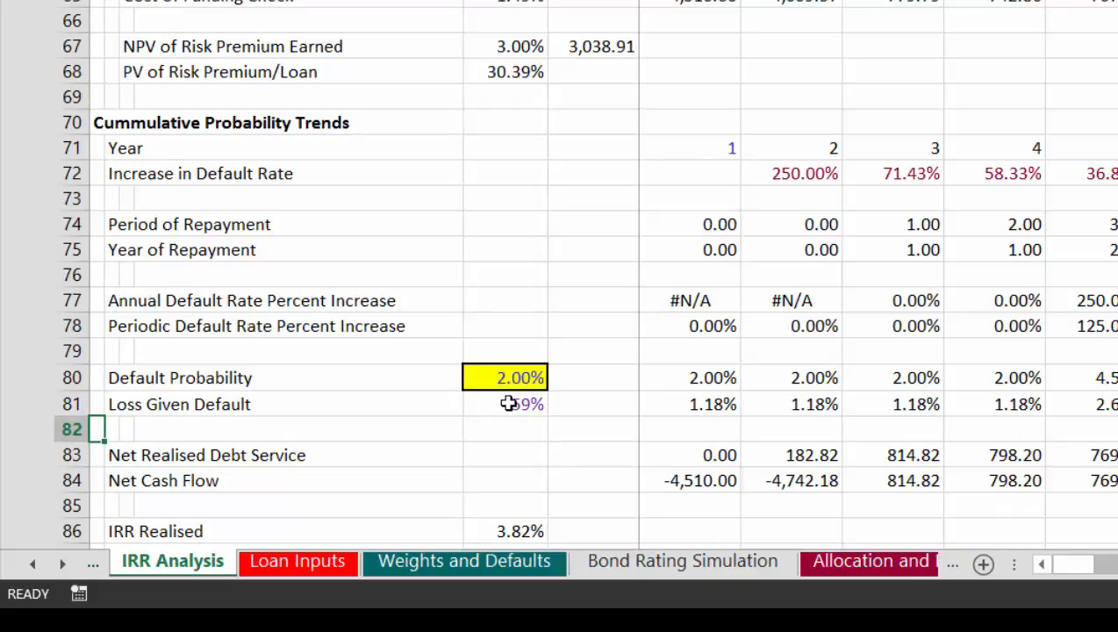
Step: Inspect the Net Realised Debt Service formula in G83 and check the row's first periods
{"action": "left_click", "coordinate": [509, 402]}
{"action": "key", "text": "Down"}
{"action": "key", "text": "Down"}
{"action": "key", "text": "Right"}
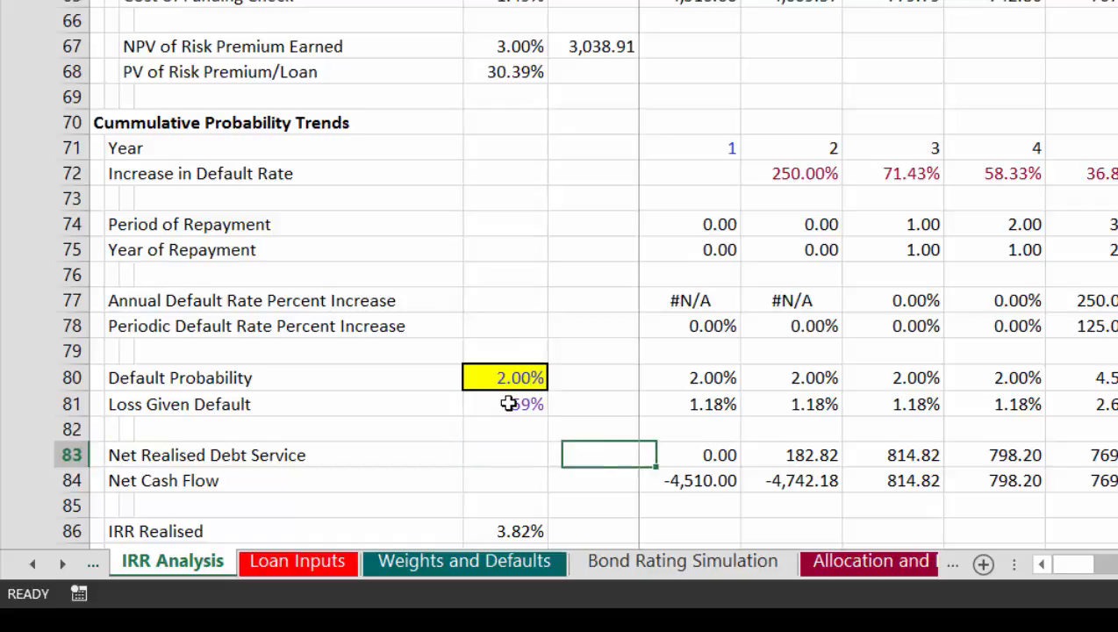
{"action": "key", "text": "Right"}
{"action": "type", "text": "="}
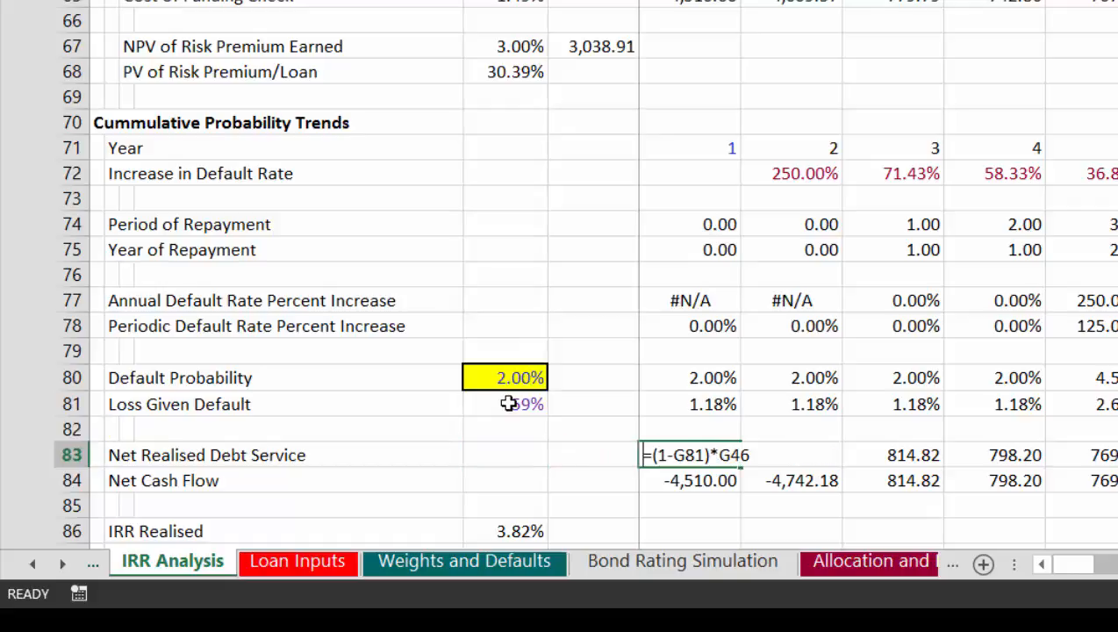
{"action": "key", "text": "Escape"}
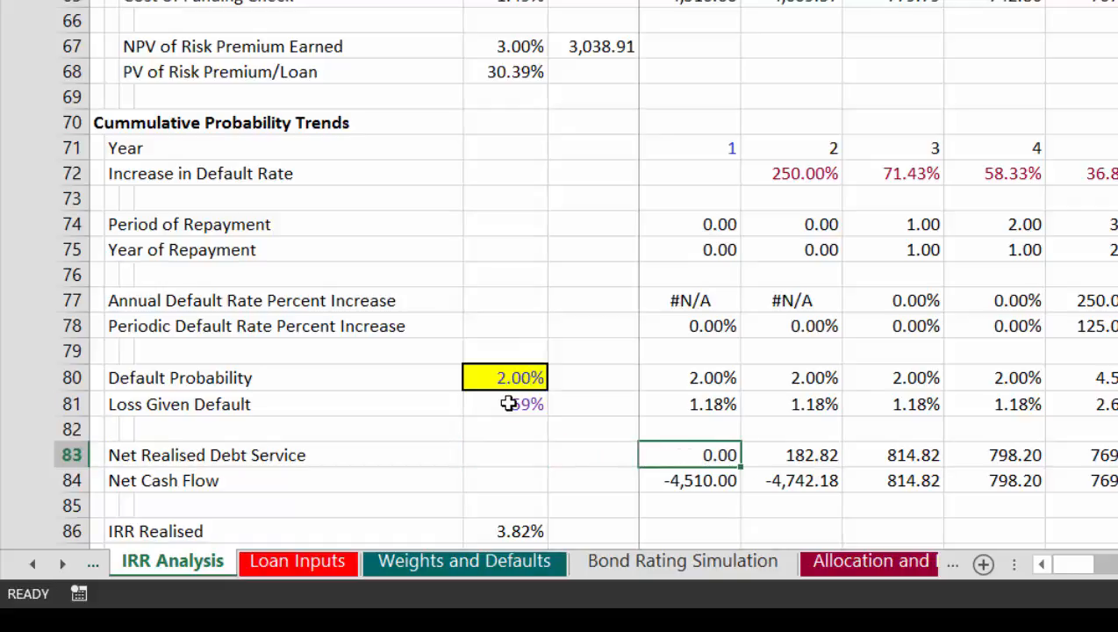
{"action": "key", "text": "Left"}
{"action": "key", "text": "Right"}
{"action": "key", "text": "Up"}
{"action": "key", "text": "Down"}
{"action": "key", "text": "Right"}
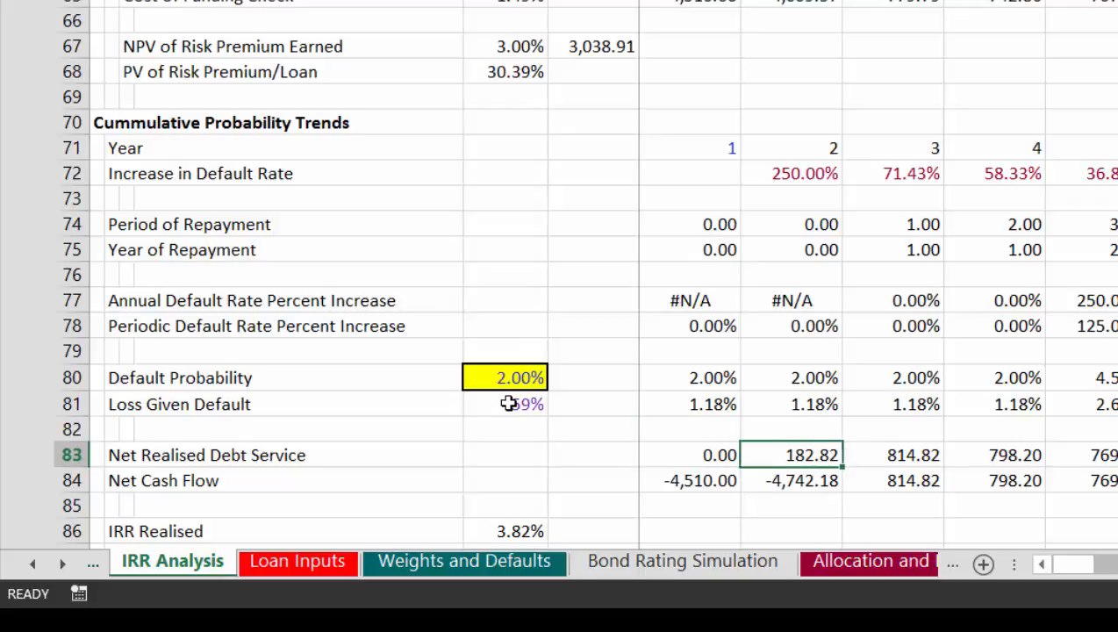
Step: Examine the cash flow, IRR and risk premium rows above the Cummulative Probability Trends section, then return to IRR Realised
{"action": "key", "text": "Right"}
{"action": "key", "text": "Left"}
{"action": "key", "text": "Up"}
{"action": "key", "text": "Up"}
{"action": "key", "text": "Up"}
{"action": "key", "text": "Up"}
{"action": "key", "text": "Up"}
{"action": "key", "text": "Up"}
{"action": "key", "text": "Up"}
{"action": "key", "text": "Up"}
{"action": "key", "text": "Up"}
{"action": "key", "text": "Up"}
{"action": "key", "text": "Up"}
{"action": "key", "text": "Up"}
{"action": "key", "text": "Up"}
{"action": "key", "text": "Up"}
{"action": "key", "text": "Up"}
{"action": "key", "text": "Up"}
{"action": "key", "text": "Up"}
{"action": "key", "text": "Up"}
{"action": "key", "text": "Up"}
{"action": "key", "text": "Up"}
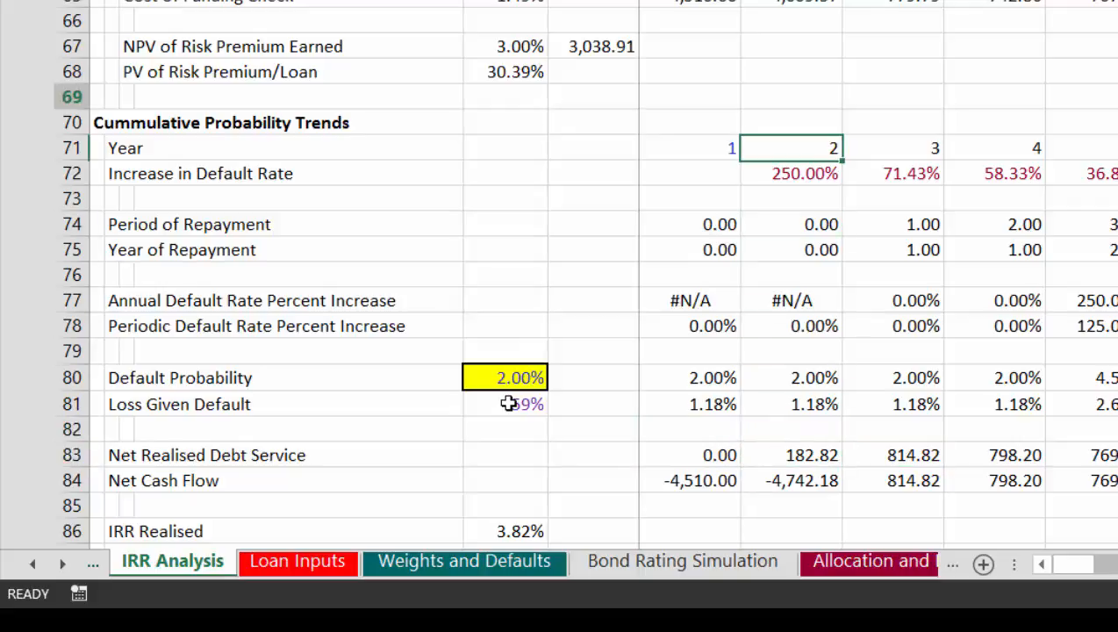
{"action": "key", "text": "Up"}
{"action": "key", "text": "Up"}
{"action": "key", "text": "Up"}
{"action": "key", "text": "Up"}
{"action": "key", "text": "Up"}
{"action": "key", "text": "Up"}
{"action": "key", "text": "Up"}
{"action": "key", "text": "Up"}
{"action": "key", "text": "Up"}
{"action": "key", "text": "Up"}
{"action": "key", "text": "Up"}
{"action": "key", "text": "Up"}
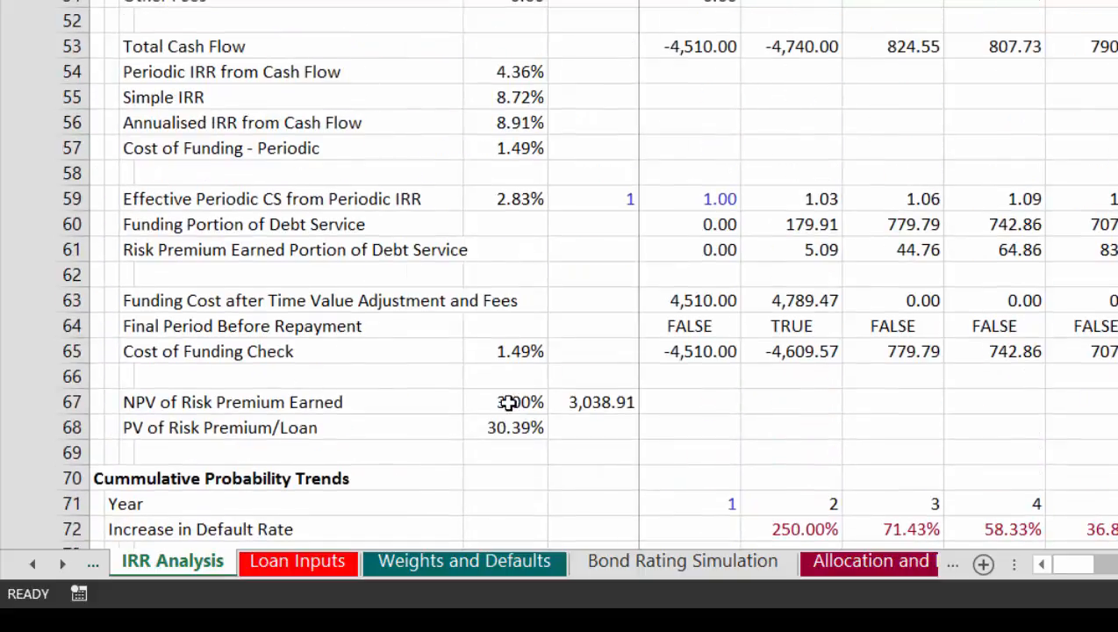
{"action": "key", "text": "Down"}
{"action": "key", "text": "Down"}
{"action": "key", "text": "Down"}
{"action": "key", "text": "Down"}
{"action": "key", "text": "Down"}
{"action": "key", "text": "Down"}
{"action": "key", "text": "Down"}
{"action": "key", "text": "Down"}
{"action": "key", "text": "Down"}
{"action": "key", "text": "Down"}
{"action": "key", "text": "Down"}
{"action": "key", "text": "Down"}
{"action": "key", "text": "Down"}
{"action": "key", "text": "Down"}
{"action": "key", "text": "Down"}
{"action": "key", "text": "Down"}
{"action": "key", "text": "Down"}
{"action": "key", "text": "Down"}
{"action": "key", "text": "Down"}
{"action": "key", "text": "Down"}
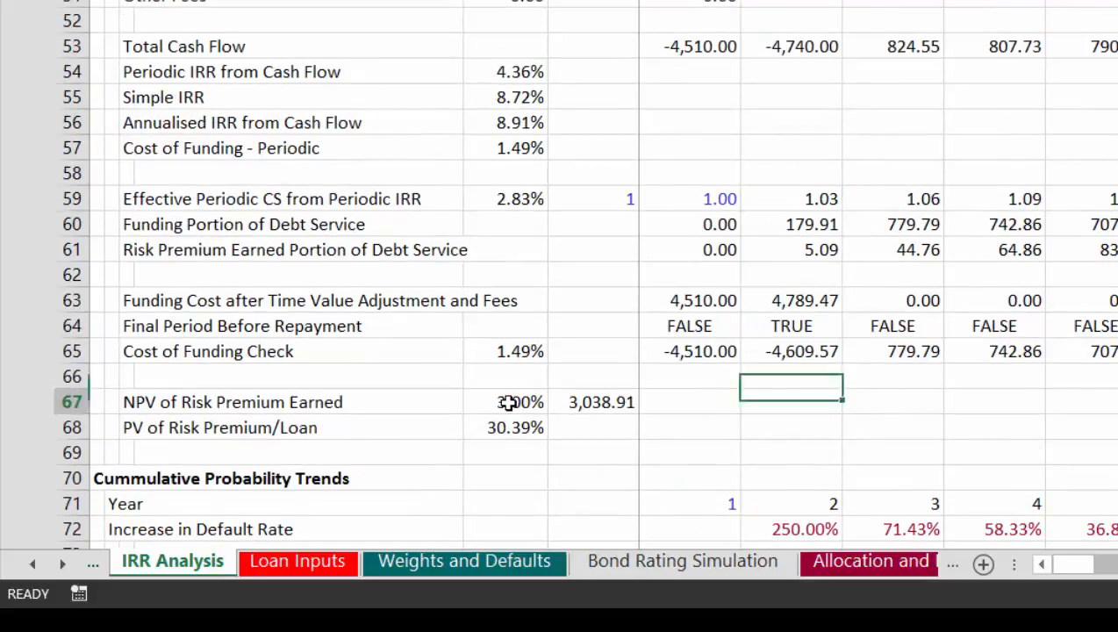
{"action": "key", "text": "Down"}
{"action": "key", "text": "Down"}
{"action": "key", "text": "Down"}
{"action": "key", "text": "Down"}
{"action": "key", "text": "Down"}
{"action": "key", "text": "Down"}
{"action": "key", "text": "Down"}
{"action": "key", "text": "Down"}
{"action": "key", "text": "Down"}
{"action": "key", "text": "Down"}
{"action": "key", "text": "Down"}
{"action": "key", "text": "Down"}
{"action": "key", "text": "Down"}
{"action": "key", "text": "Down"}
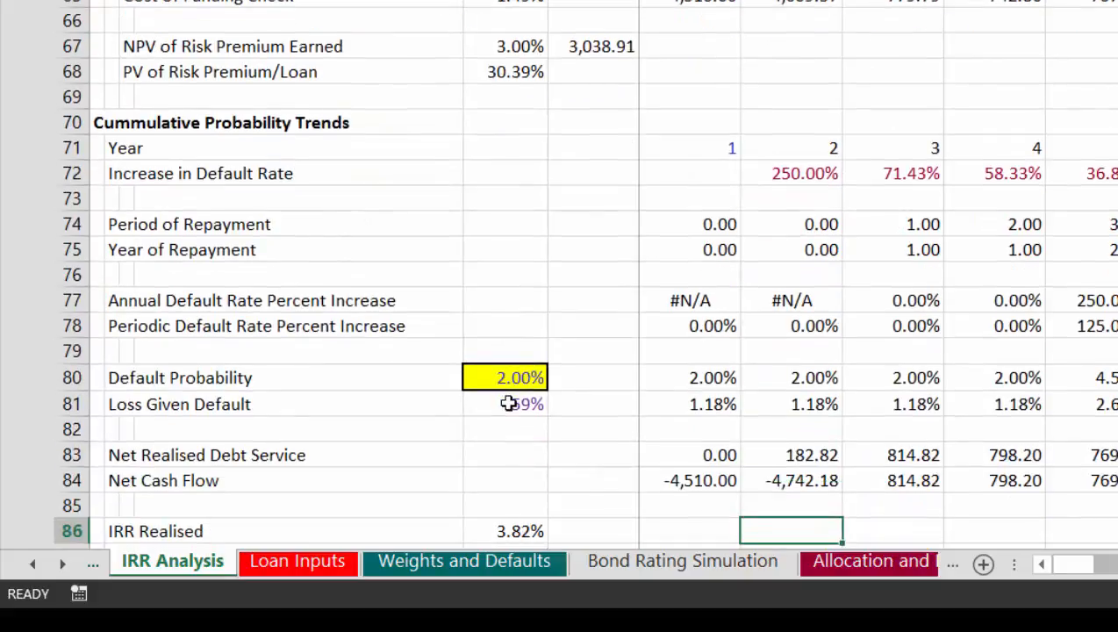
Step: Review the Net Cash Flow of the first periods in row 84 and the result rows beneath it
{"action": "key", "text": "Up"}
{"action": "key", "text": "Up"}
{"action": "key", "text": "Up"}
{"action": "key", "text": "Up"}
{"action": "key", "text": "Up"}
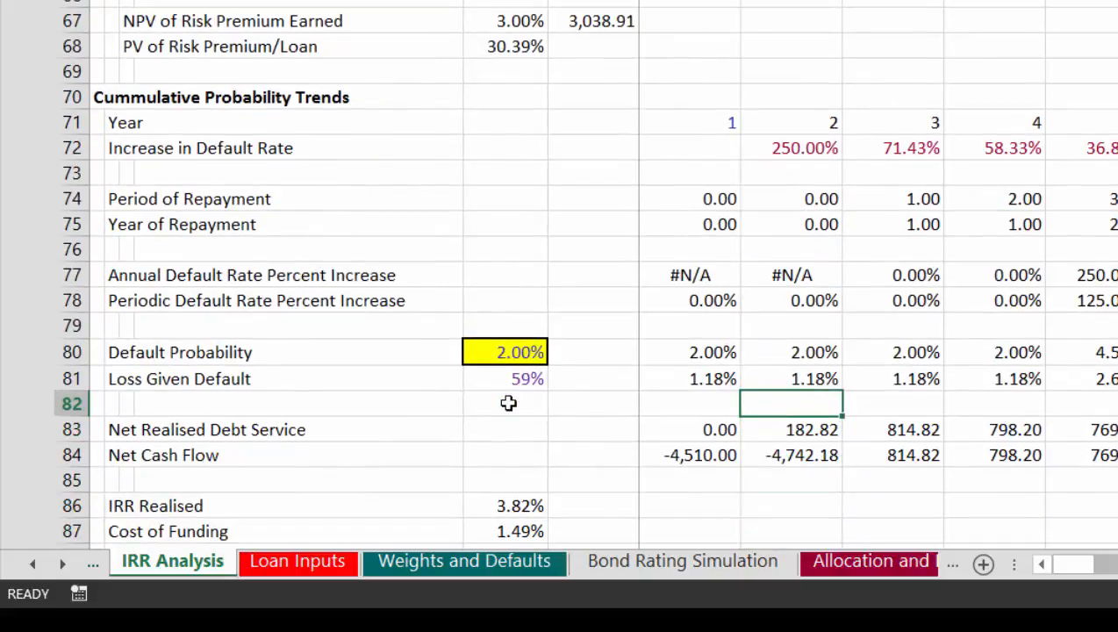
{"action": "key", "text": "Down"}
{"action": "key", "text": "Down"}
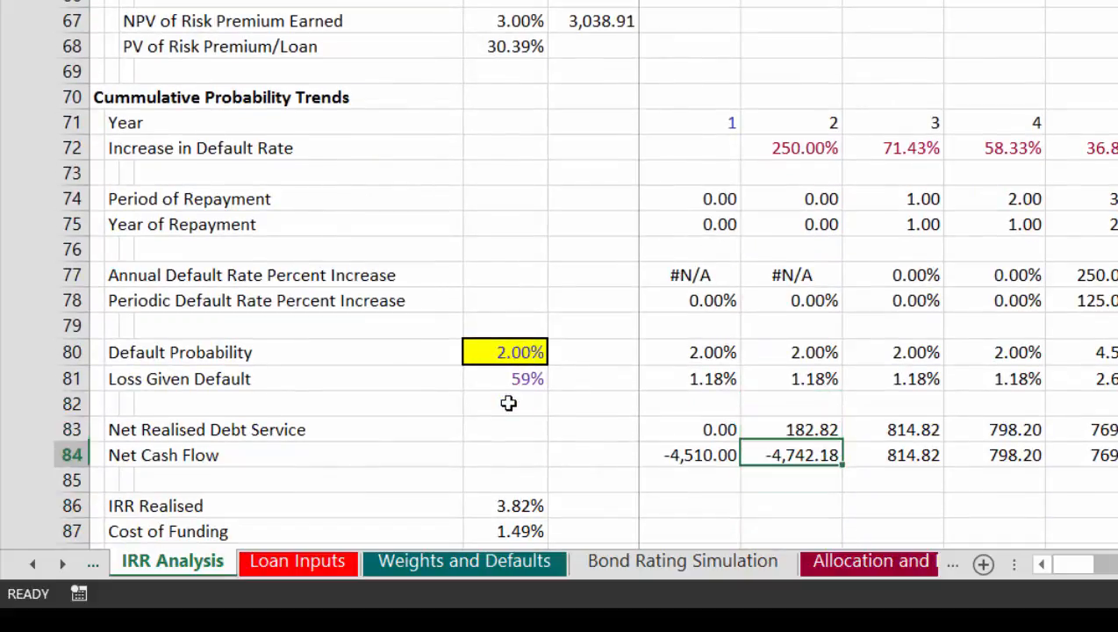
{"action": "key", "text": "Left"}
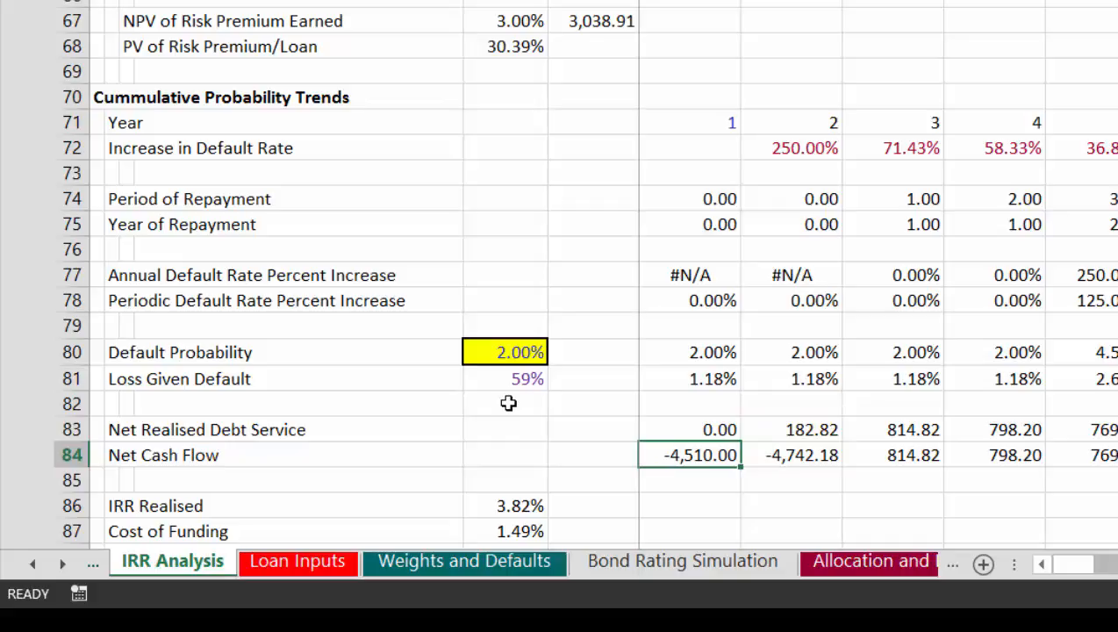
{"action": "key", "text": "Down"}
{"action": "key", "text": "Down"}
{"action": "key", "text": "Down"}
{"action": "key", "text": "Down"}
{"action": "key", "text": "Down"}
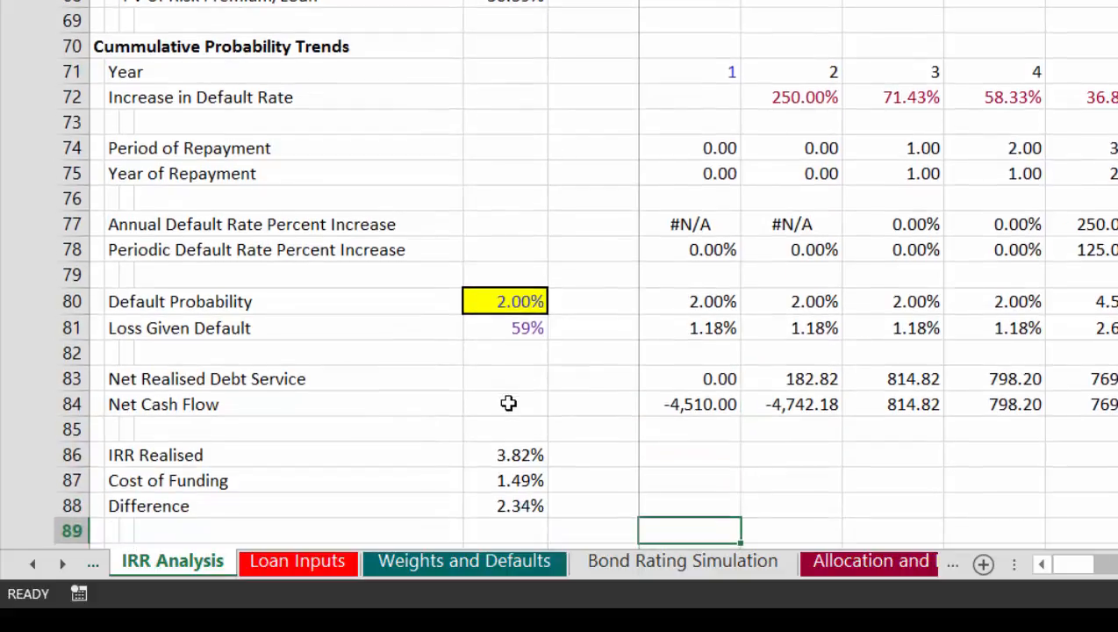
Step: Examine the IRR Realised, Cost of Funding, Difference and Probability of Default results in E86 to E90
{"action": "key", "text": "Up"}
{"action": "key", "text": "Up"}
{"action": "key", "text": "Left"}
{"action": "key", "text": "Up"}
{"action": "key", "text": "Down"}
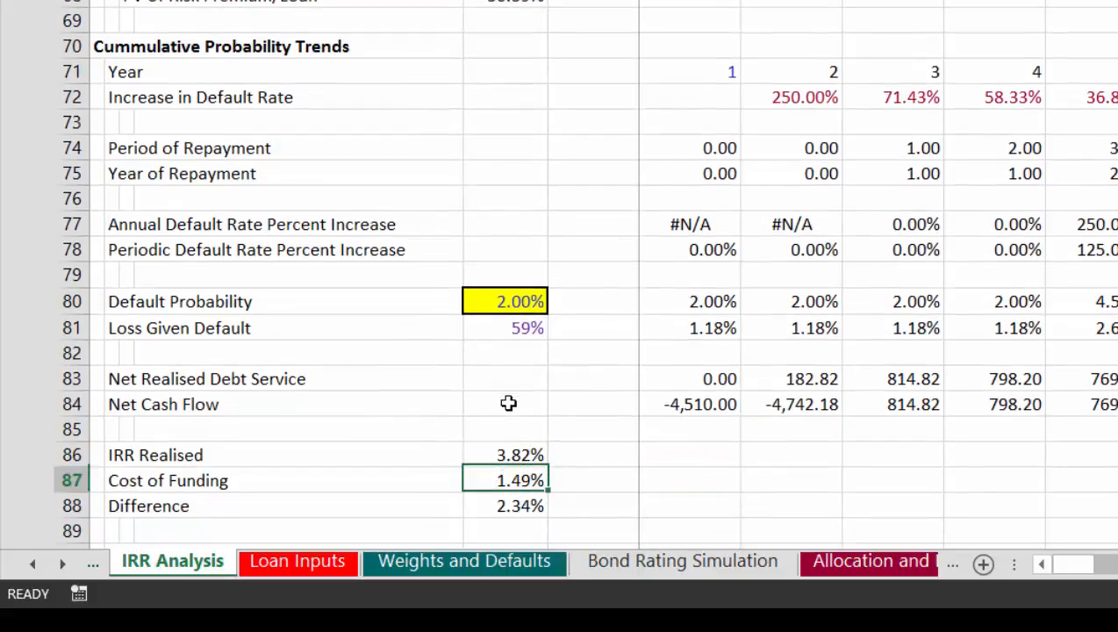
{"action": "key", "text": "Down"}
{"action": "key", "text": "Down"}
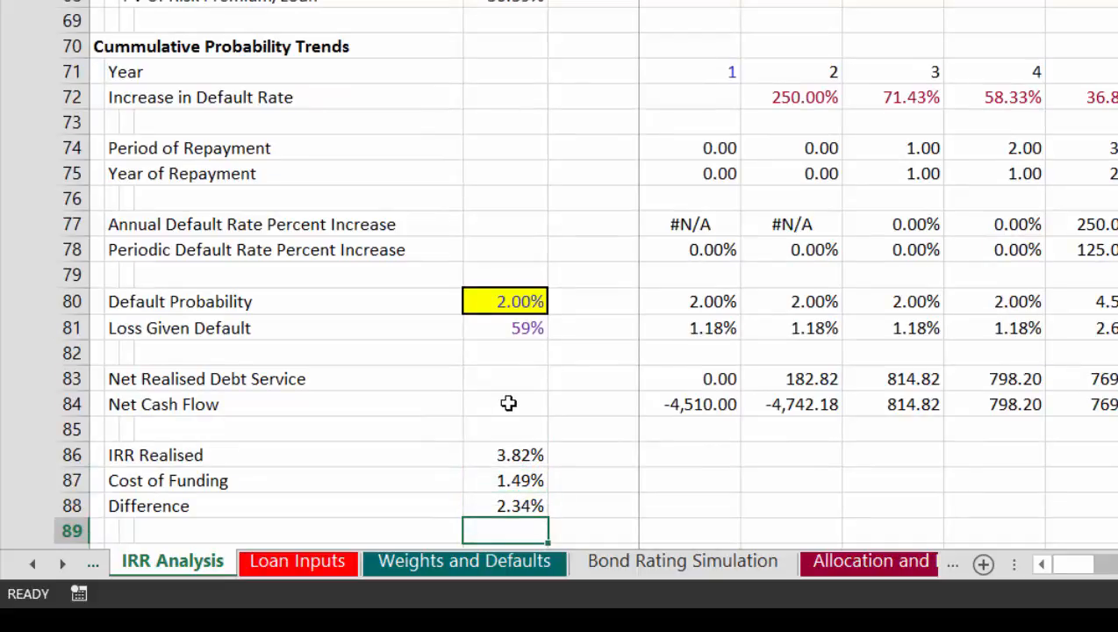
{"action": "key", "text": "Up"}
{"action": "key", "text": "Up"}
{"action": "key", "text": "Down"}
{"action": "key", "text": "Down"}
{"action": "key", "text": "Down"}
{"action": "key", "text": "Down"}
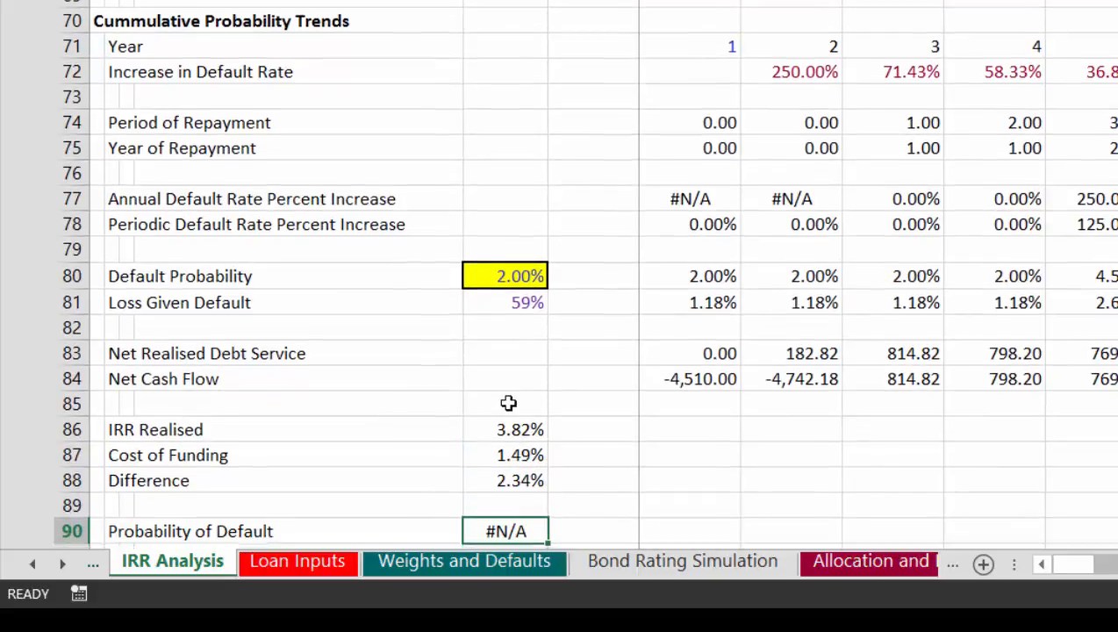
{"action": "key", "text": "Up"}
{"action": "key", "text": "Up"}
{"action": "key", "text": "Up"}
{"action": "key", "text": "Up"}
{"action": "key", "text": "Up"}
{"action": "key", "text": "Up"}
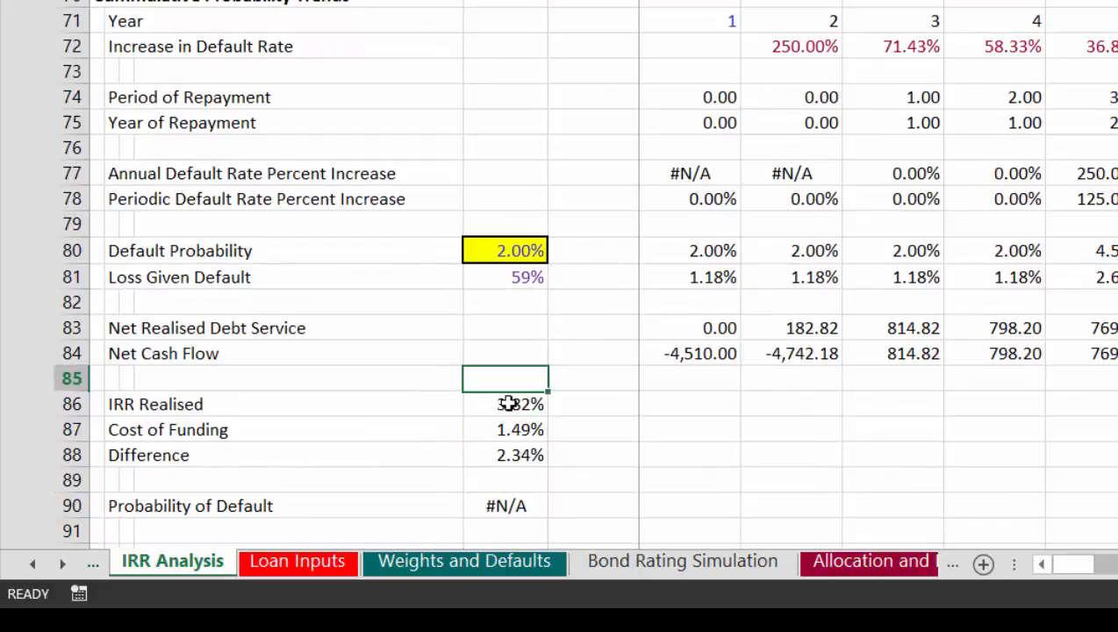
Step: Goal-seek the Difference in E88 by changing the Default Probability in E80
{"action": "key", "text": "Down"}
{"action": "key", "text": "Down"}
{"action": "key", "text": "Down"}
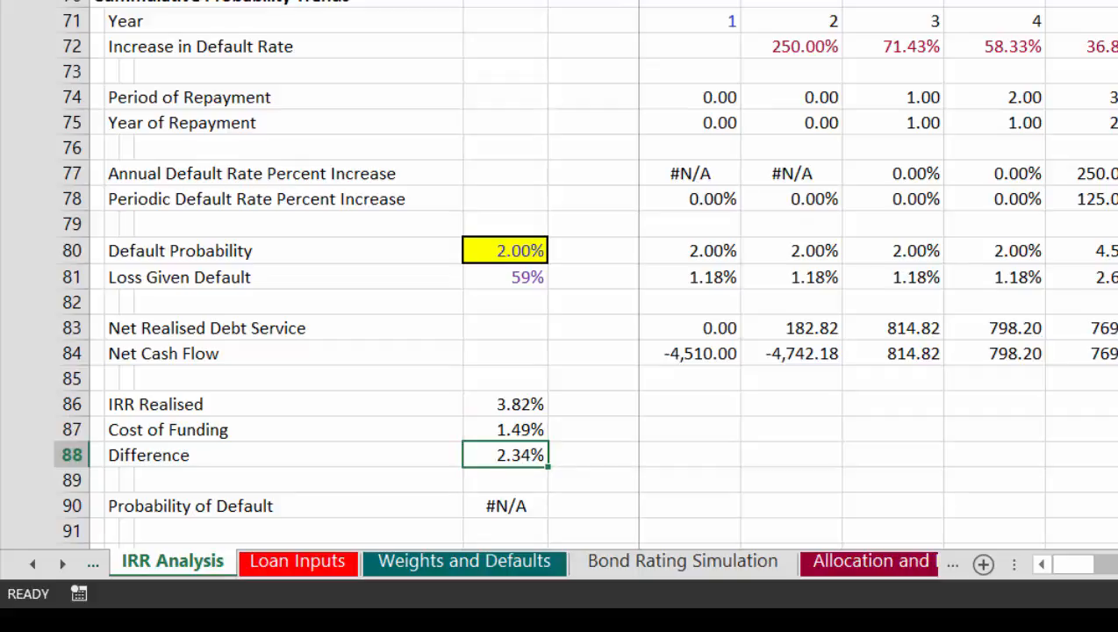
{"action": "left_click", "coordinate": [1093, 58]}
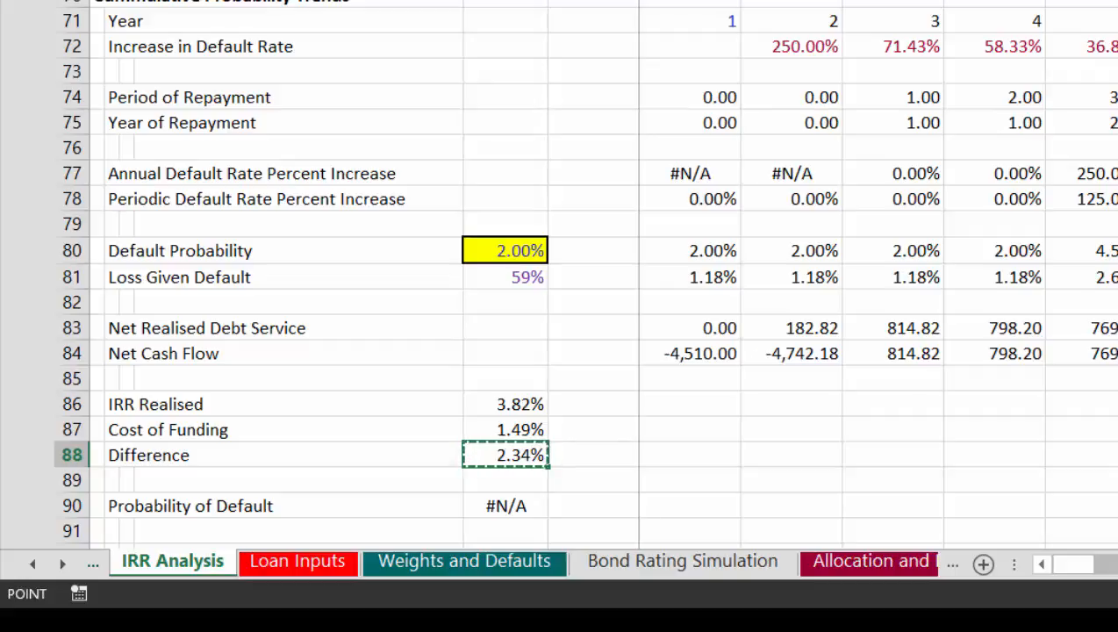
{"action": "key", "text": "Tab"}
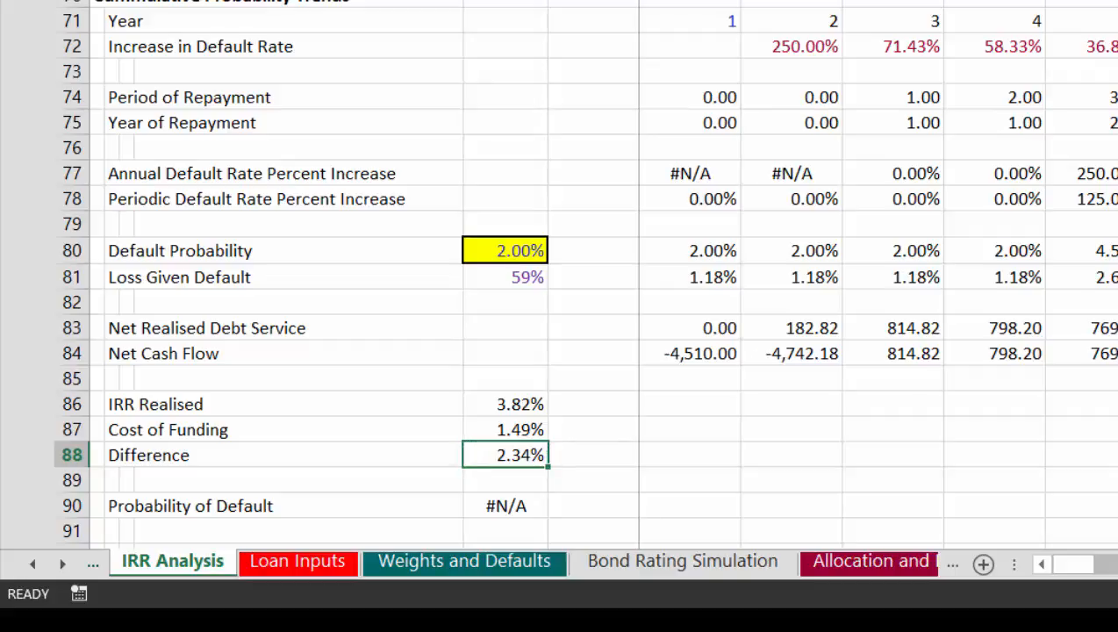
{"action": "key", "text": "Tab"}
{"action": "left_click", "coordinate": [496, 253]}
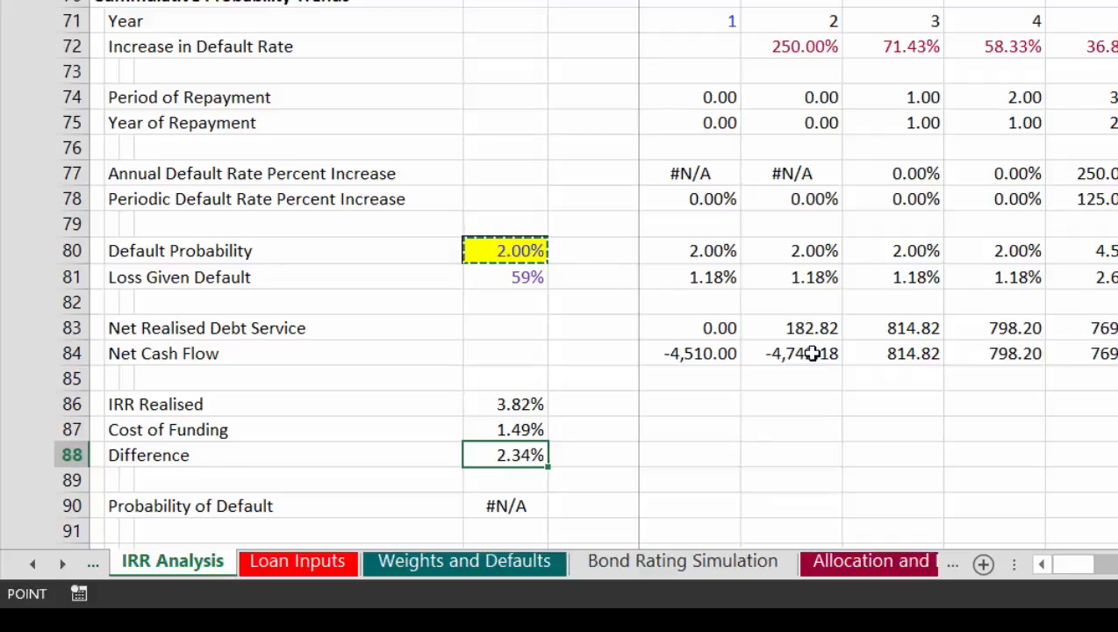
{"action": "key", "text": "Escape"}
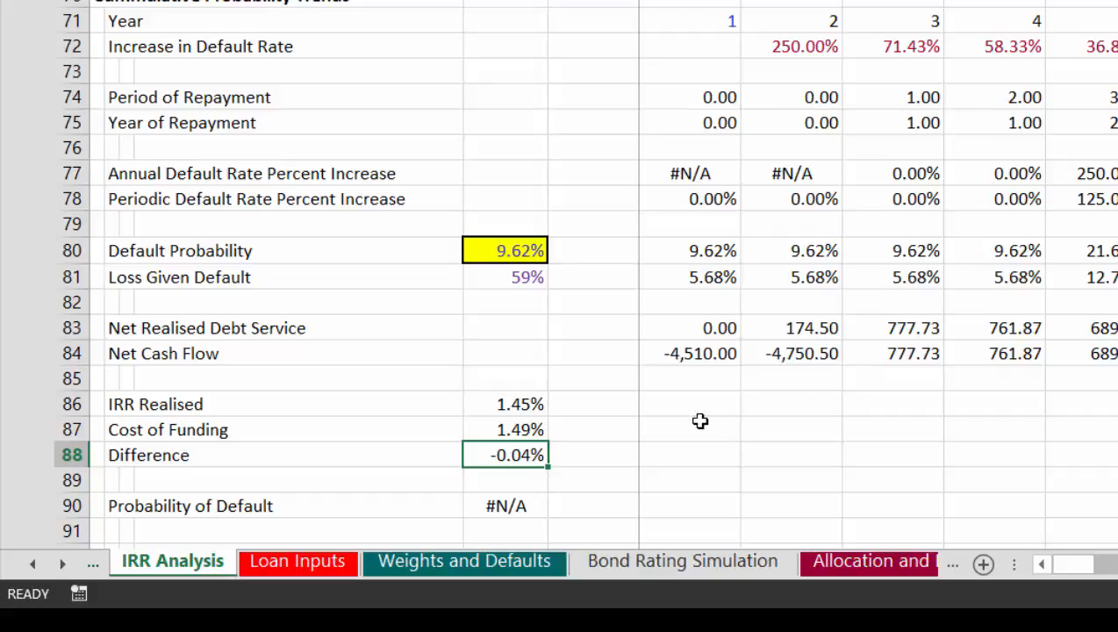
Step: Review the IRR Realised result and the Difference formula in E86 to E88 against the solved default probability
{"action": "left_click", "coordinate": [623, 448]}
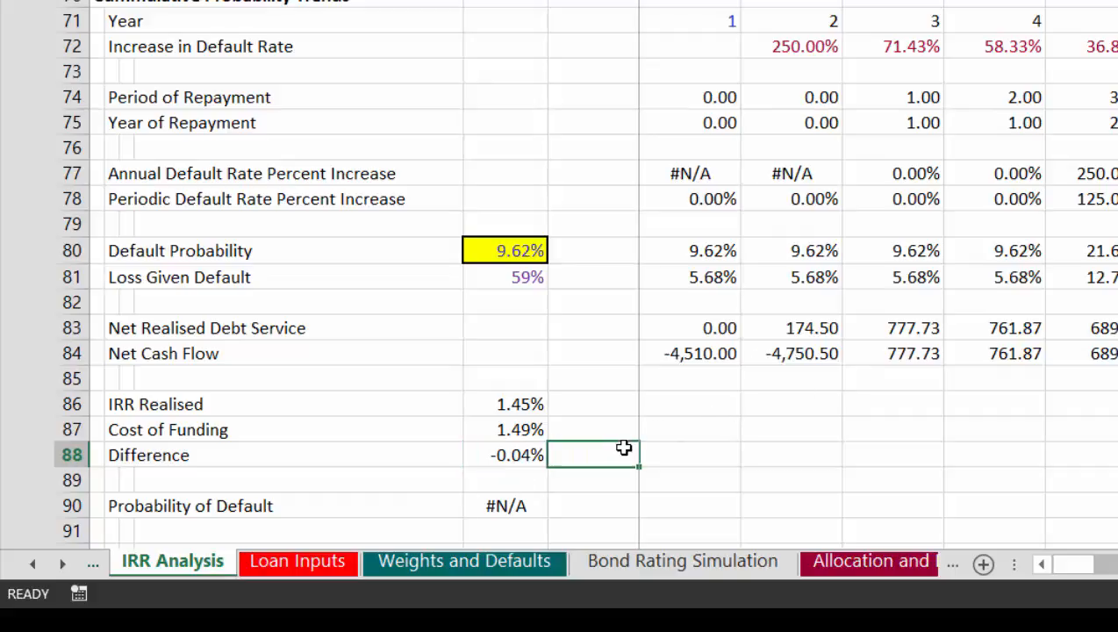
{"action": "key", "text": "Left"}
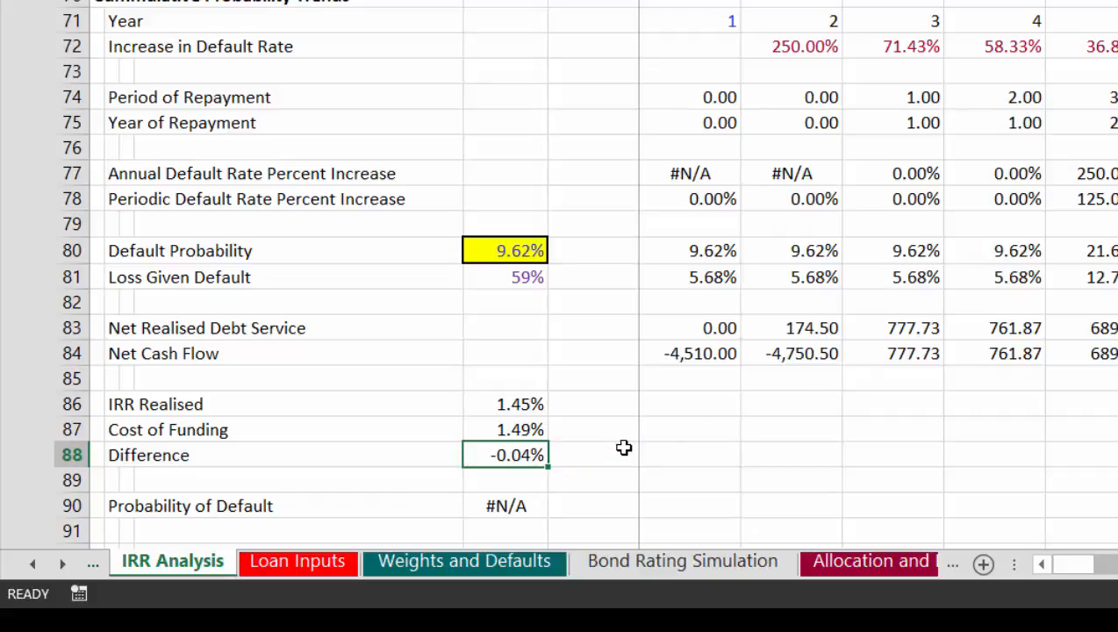
{"action": "key", "text": "Up"}
{"action": "key", "text": "Up"}
{"action": "key", "text": "Up"}
{"action": "key", "text": "Down"}
{"action": "key", "text": "Down"}
{"action": "key", "text": "Down"}
{"action": "key", "text": "Down"}
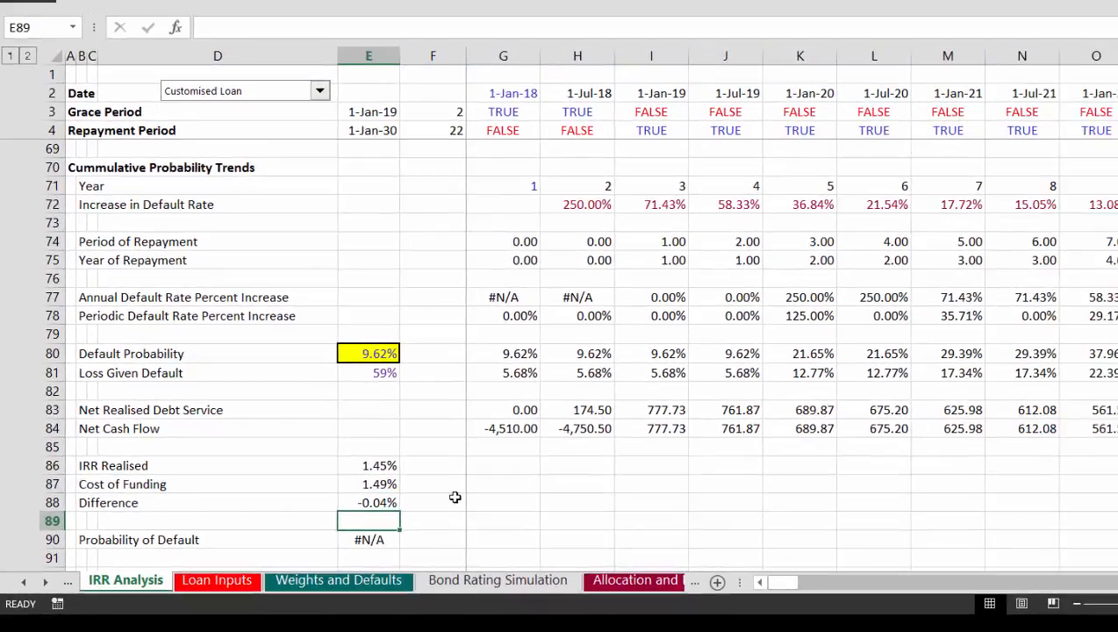
{"action": "key", "text": "Up"}
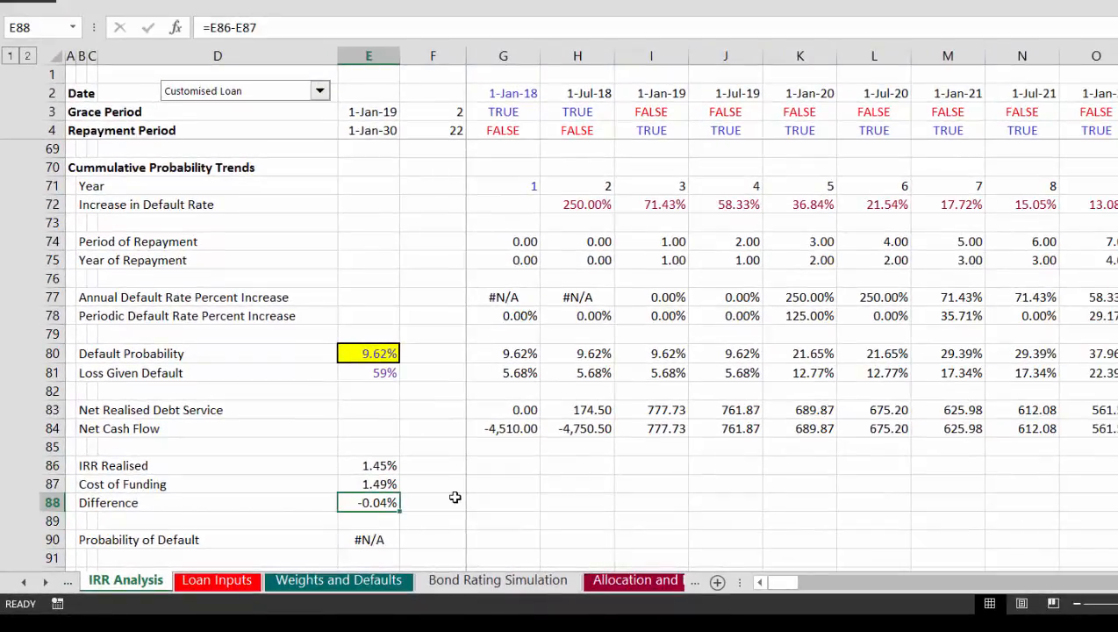
Step: Link Implied Max Cumulative Loss Probability in F6 of RAROC Analysis to the Difference in E88 of IRR Analysis
{"action": "key", "text": "ctrl+Page_Up"}
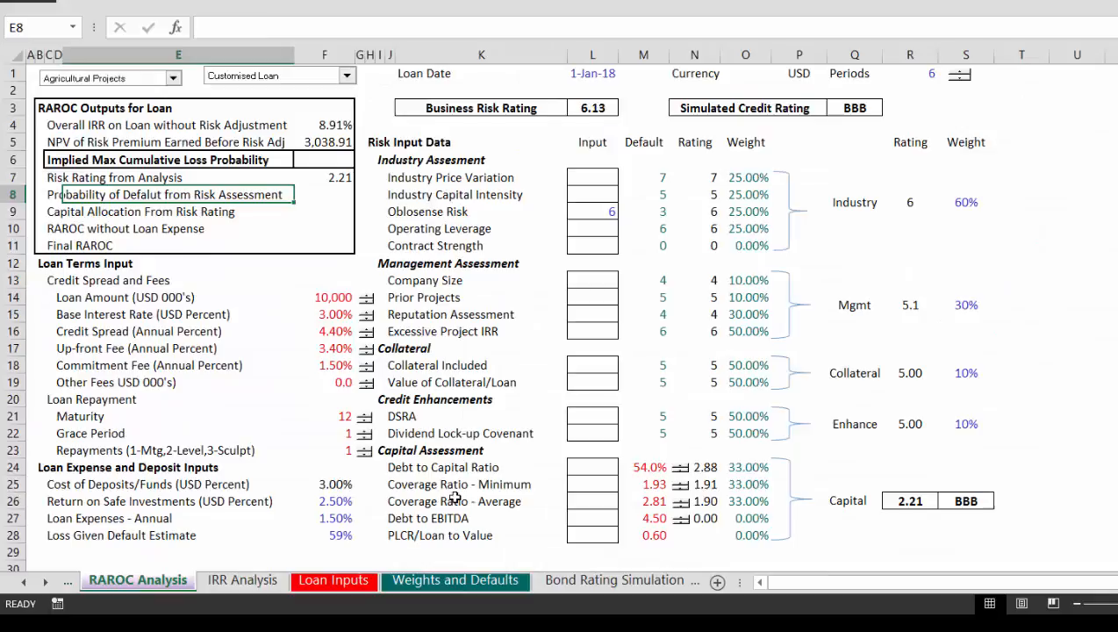
{"action": "key", "text": "Down"}
{"action": "key", "text": "Up"}
{"action": "key", "text": "Up"}
{"action": "key", "text": "Up"}
{"action": "key", "text": "Right"}
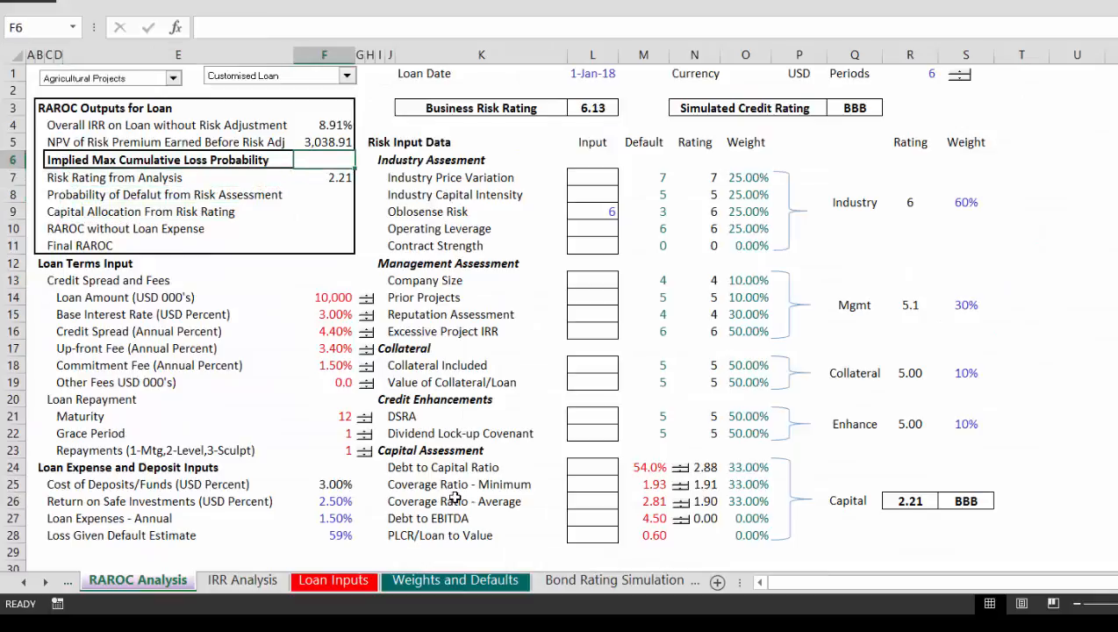
{"action": "type", "text": "="}
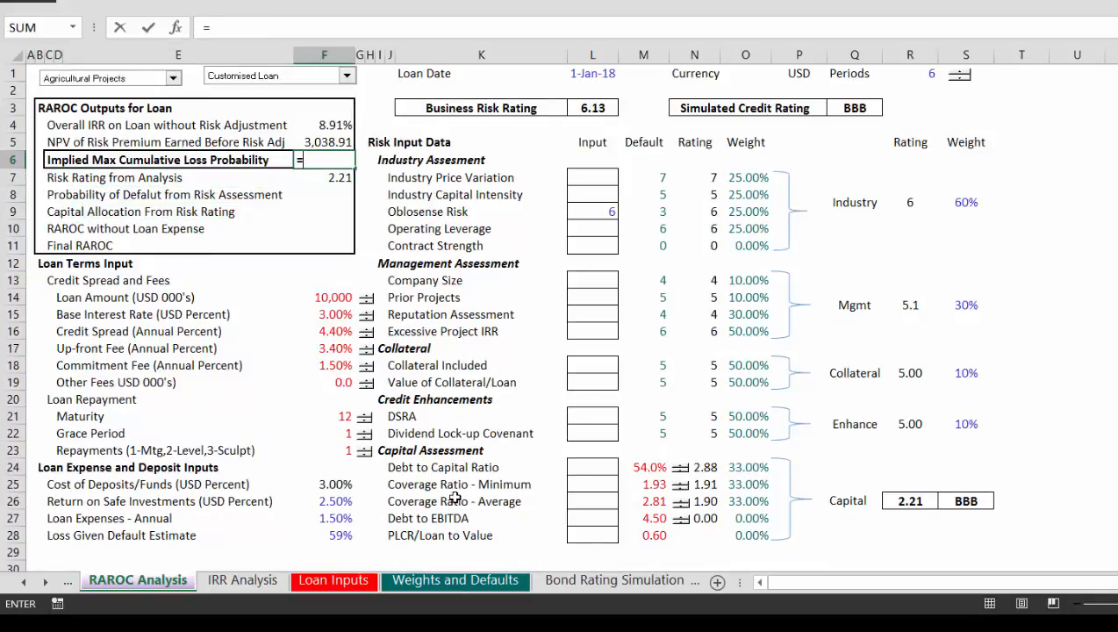
{"action": "key", "text": "ctrl+Page_Down"}
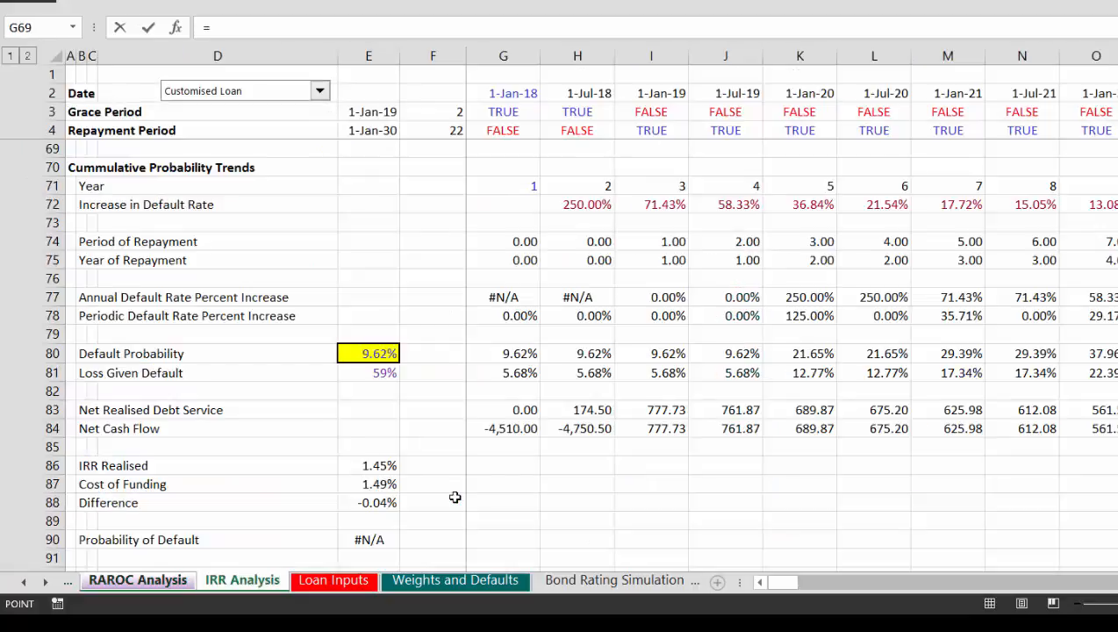
{"action": "left_click", "coordinate": [373, 498]}
{"action": "key", "text": "Return"}
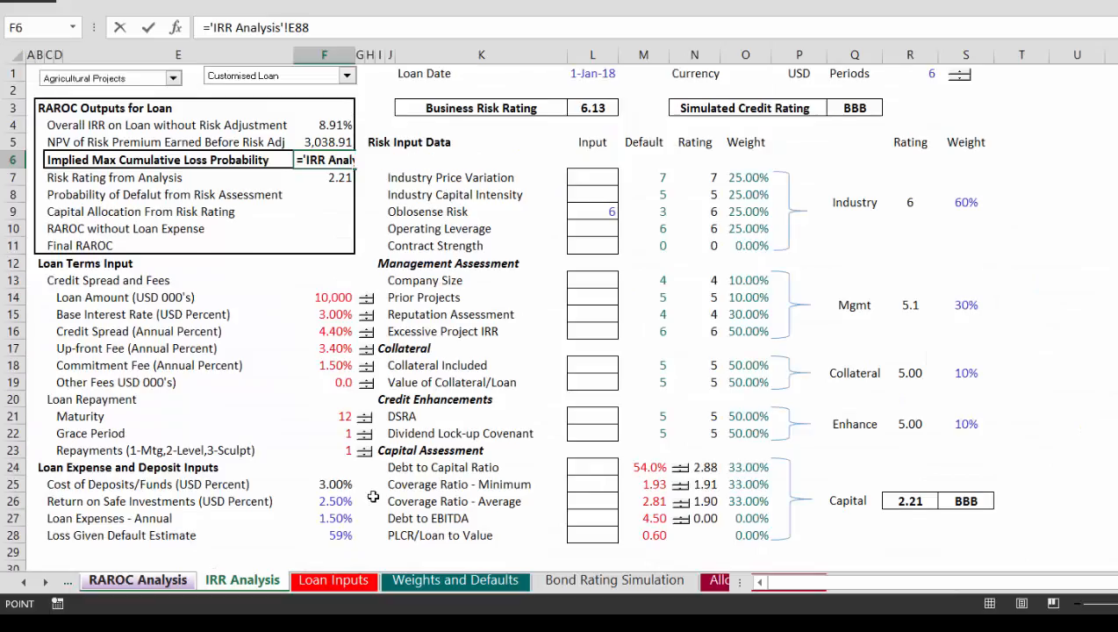
{"action": "key", "text": "Up"}
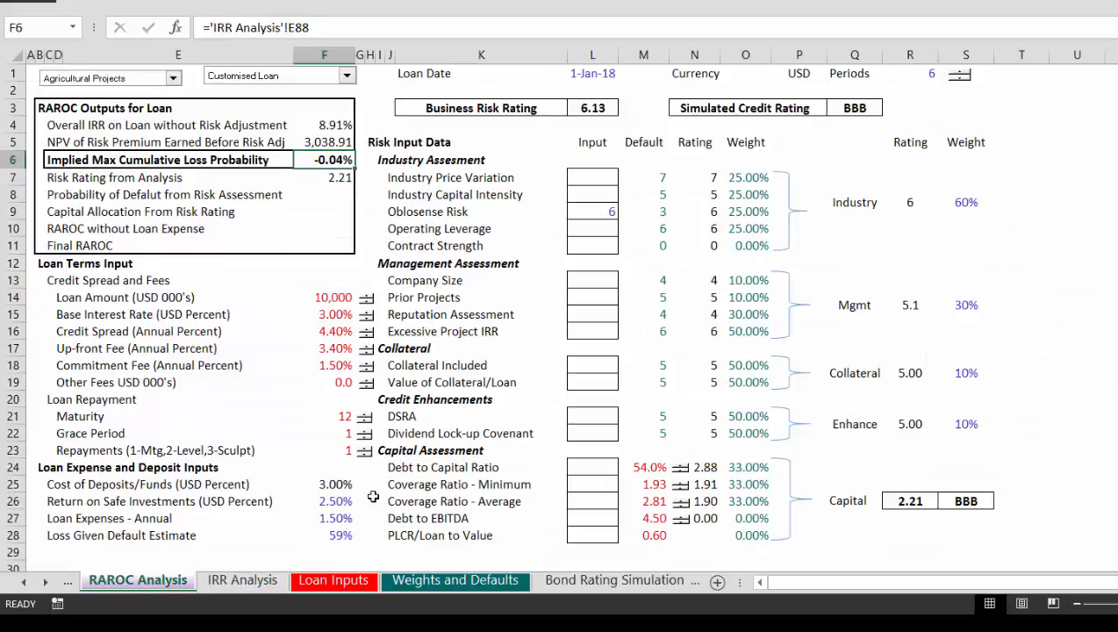
Step: Re-enter F6's link to the IRR Analysis sheet and check the resulting formula
{"action": "type", "text": "="}
{"action": "key", "text": "ctrl+Page_Down"}
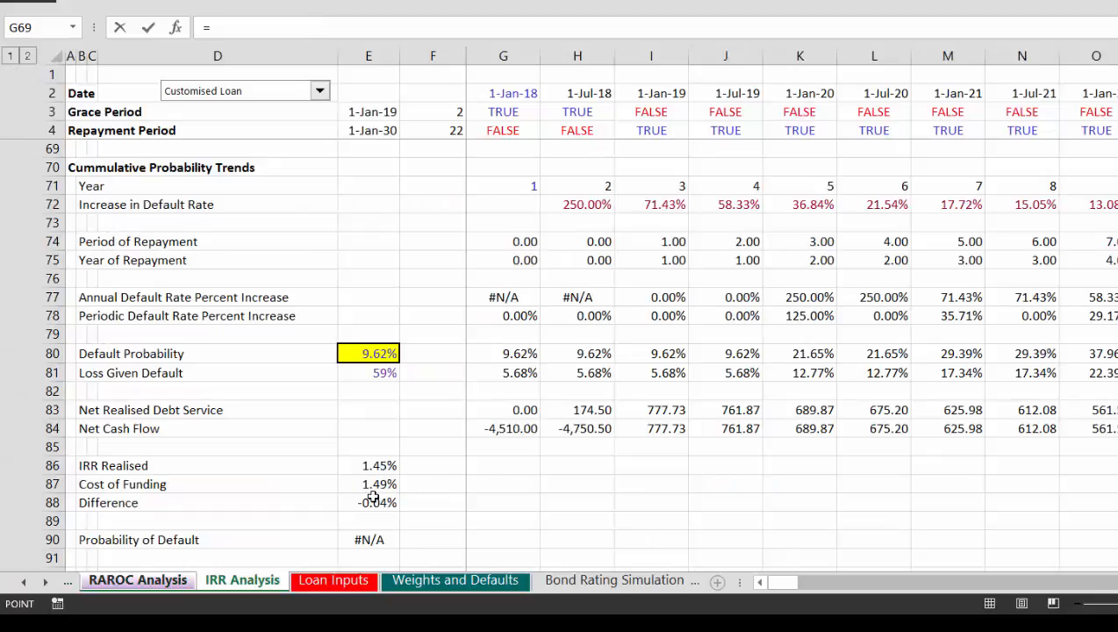
{"action": "left_click", "coordinate": [373, 497]}
{"action": "key", "text": "Return"}
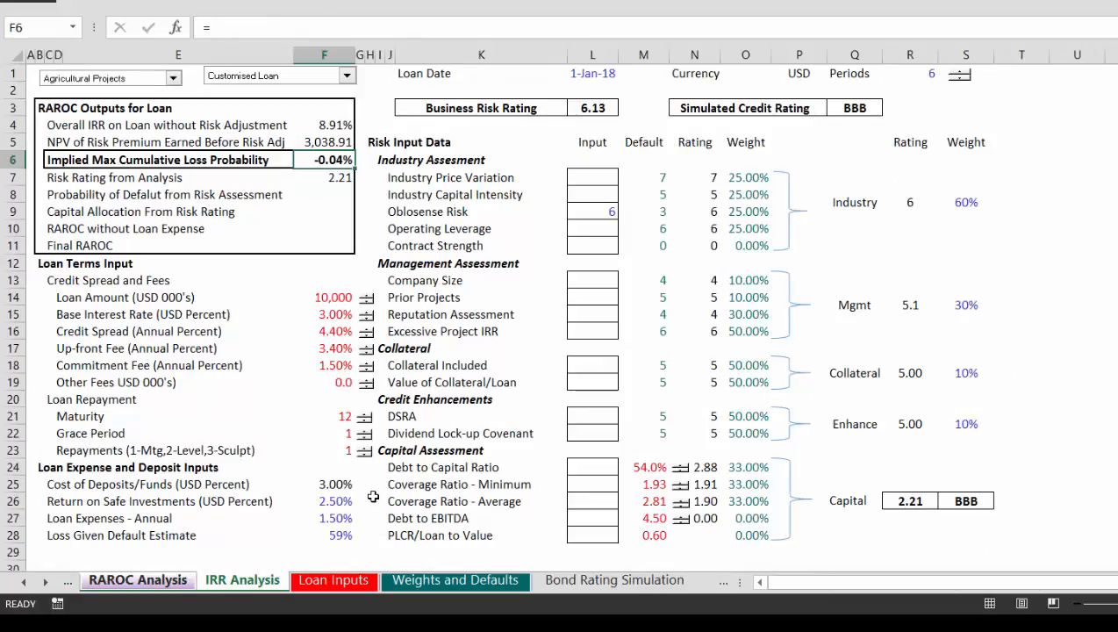
{"action": "key", "text": "Up"}
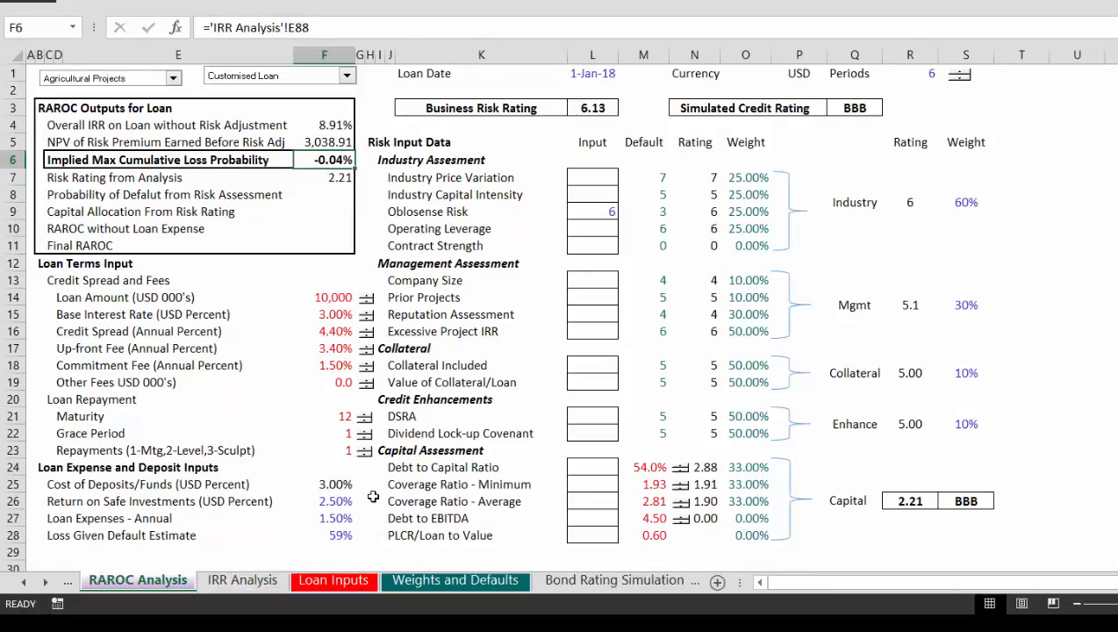
Step: Trace F6 back to its source on IRR Analysis and examine the Net Cash Flow formulas in row 84 through mid-2025
{"action": "key", "text": "ctrl+bracketleft"}
{"action": "key", "text": "Up"}
{"action": "key", "text": "Up"}
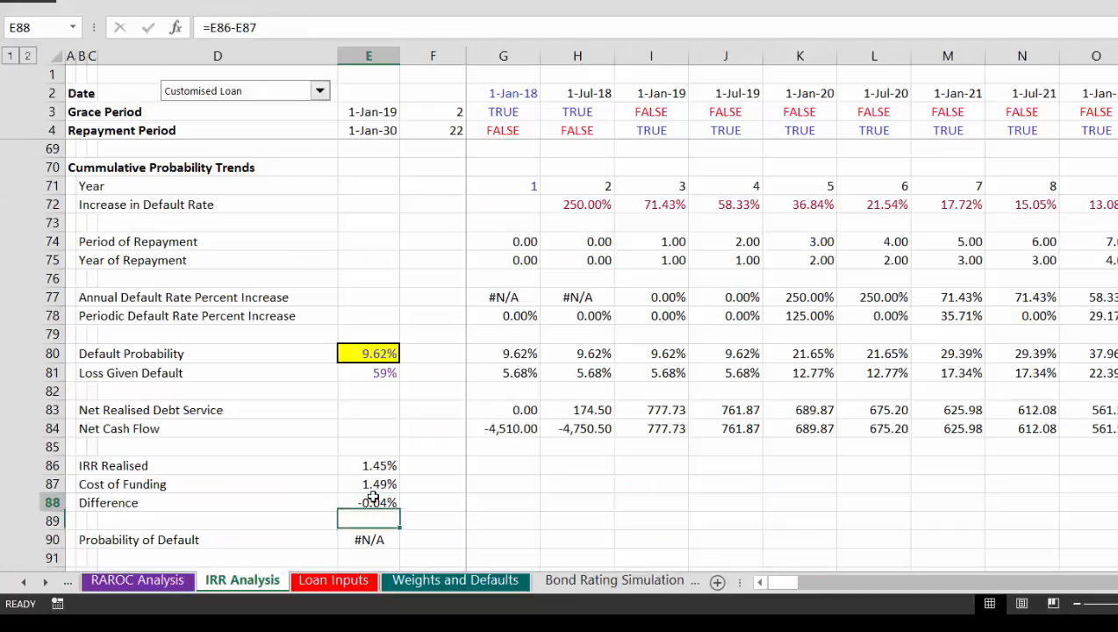
{"action": "key", "text": "Up"}
{"action": "key", "text": "Up"}
{"action": "key", "text": "Right"}
{"action": "key", "text": "Right"}
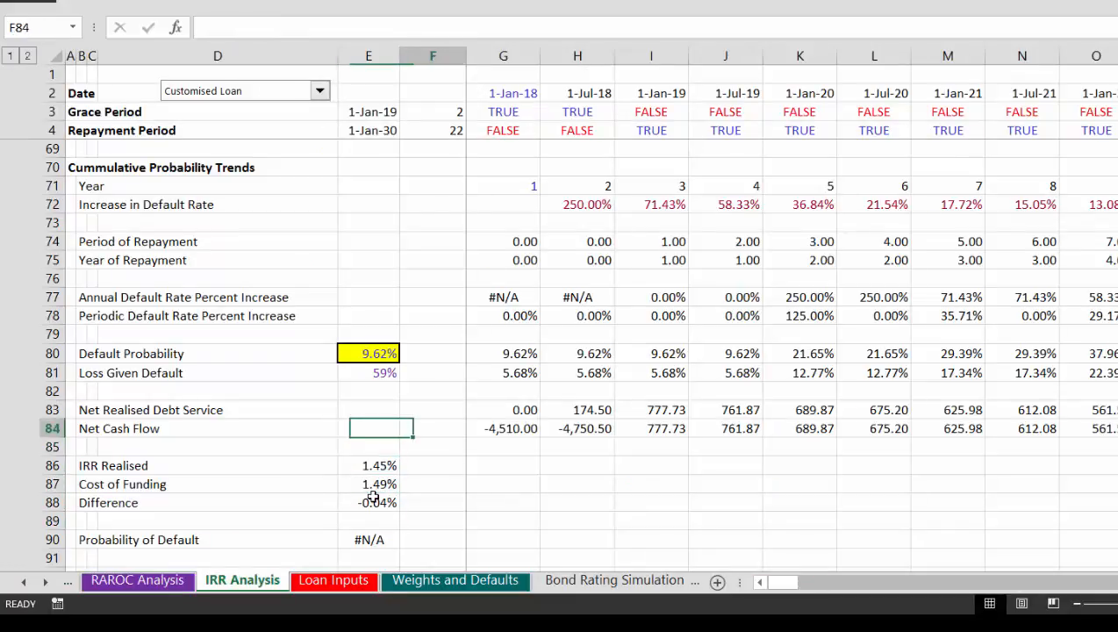
{"action": "key", "text": "Right"}
{"action": "key", "text": "Right"}
{"action": "key", "text": "Right"}
{"action": "key", "text": "Right"}
{"action": "key", "text": "Right"}
{"action": "key", "text": "Right"}
{"action": "key", "text": "Right"}
{"action": "key", "text": "Right"}
{"action": "key", "text": "Right"}
{"action": "key", "text": "Right"}
{"action": "key", "text": "Right"}
{"action": "key", "text": "Right"}
{"action": "key", "text": "Right"}
{"action": "key", "text": "Right"}
{"action": "key", "text": "Right"}
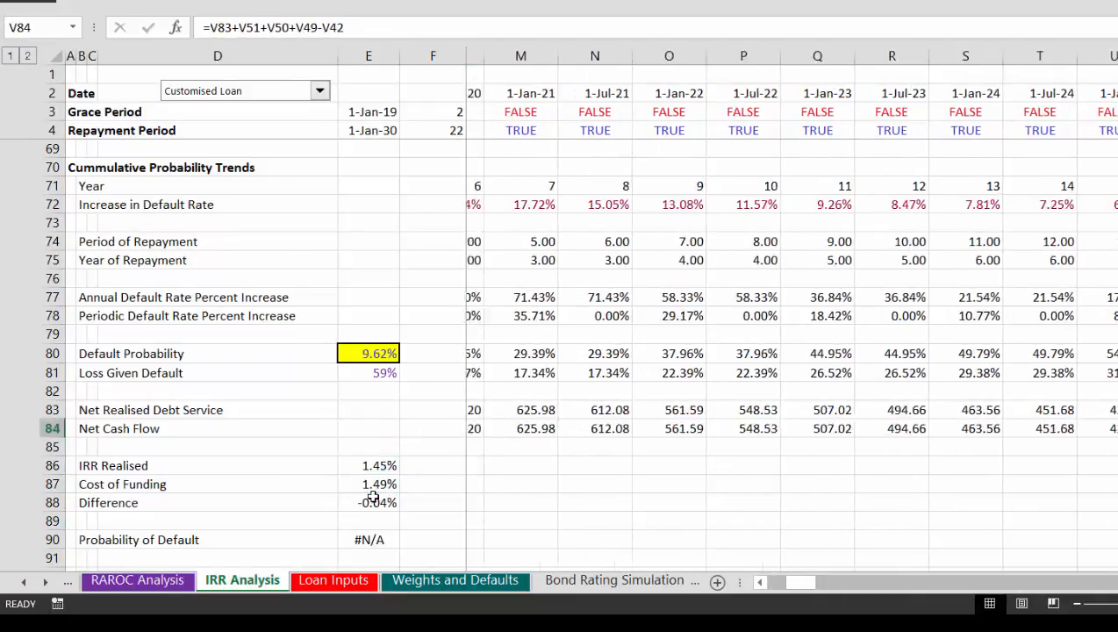
{"action": "key", "text": "Right"}
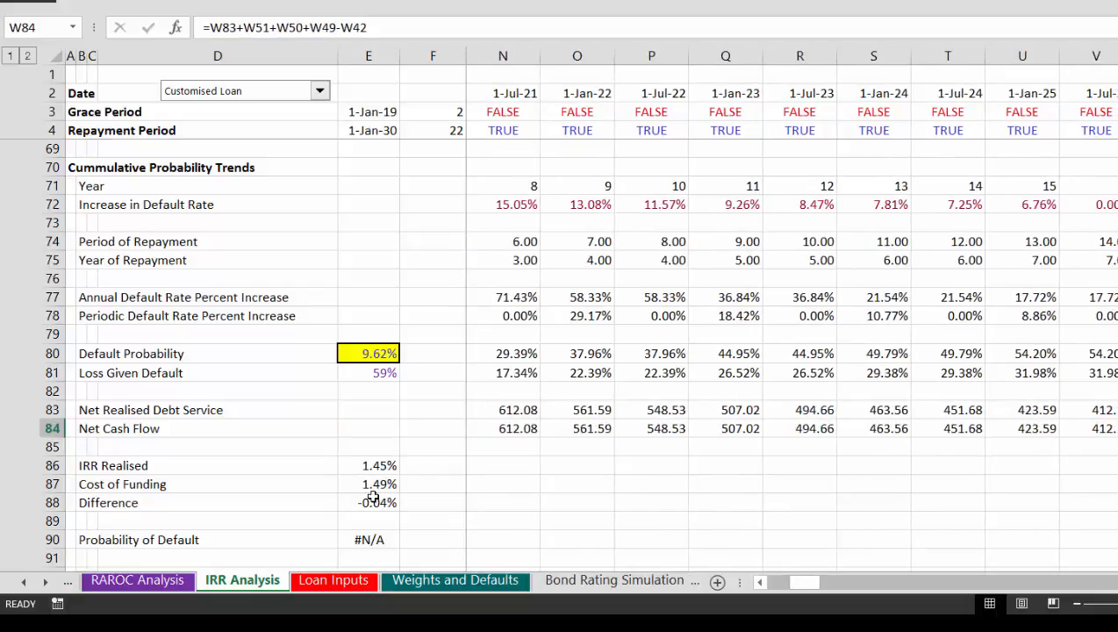
{"action": "key", "text": "Left"}
{"action": "key", "text": "Left"}
{"action": "key", "text": "Left"}
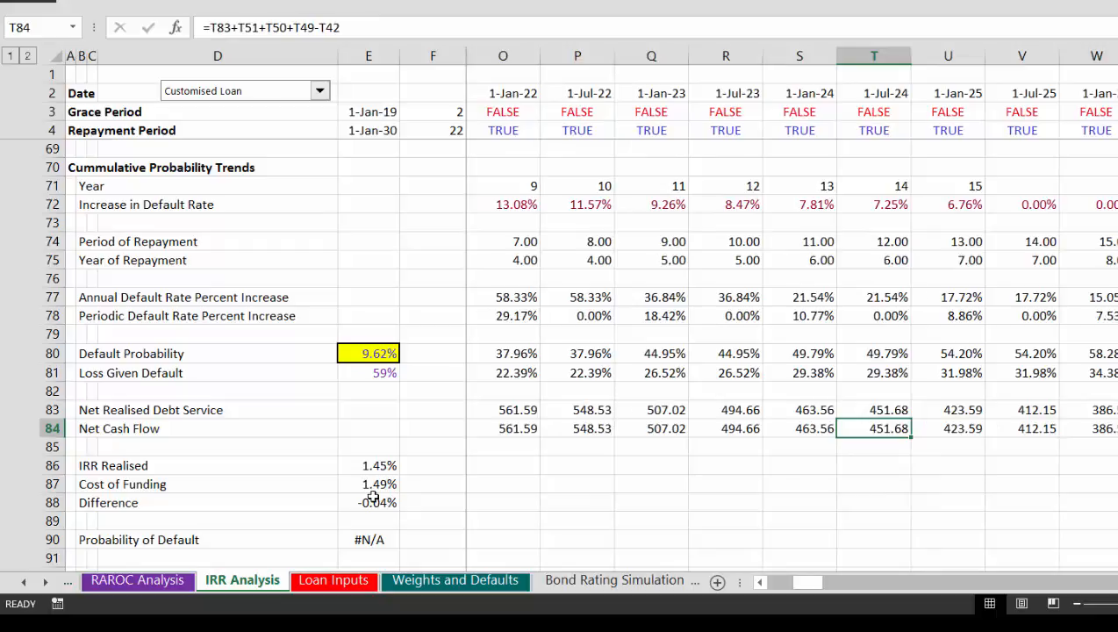
{"action": "key", "text": "Right"}
{"action": "key", "text": "Right"}
{"action": "key", "text": "Right"}
{"action": "key", "text": "Right"}
{"action": "key", "text": "Right"}
{"action": "key", "text": "Right"}
{"action": "key", "text": "Right"}
{"action": "key", "text": "Right"}
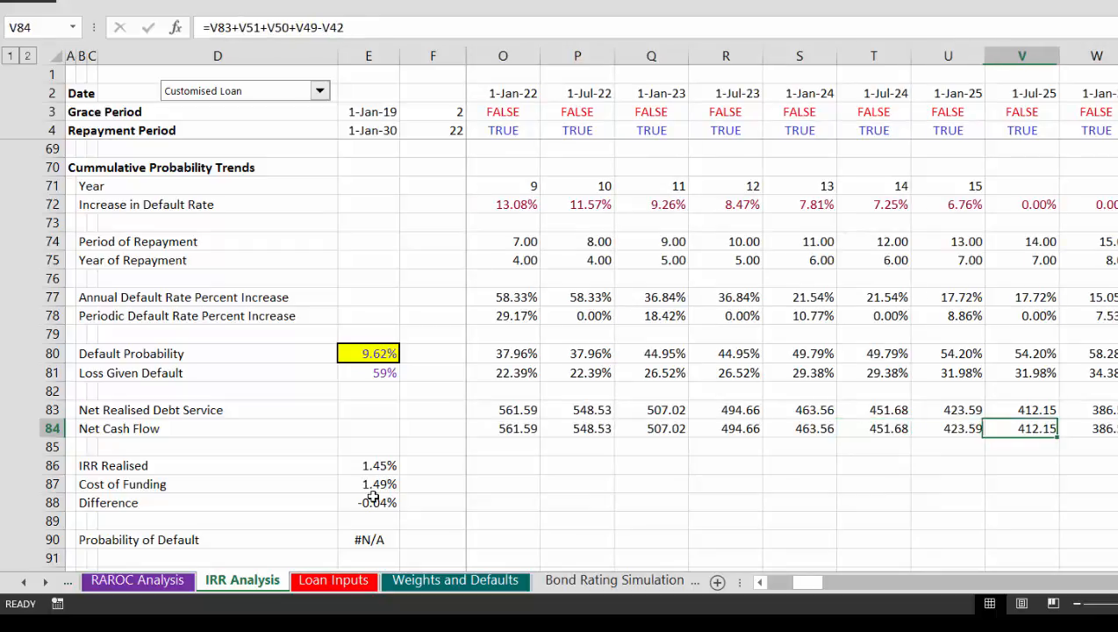
Step: Examine row 84's Net Cash Flow around the final repayment period and the Loss Given Default formula in AD81
{"action": "key", "text": "Right"}
{"action": "key", "text": "Right"}
{"action": "key", "text": "Right"}
{"action": "key", "text": "Right"}
{"action": "key", "text": "Right"}
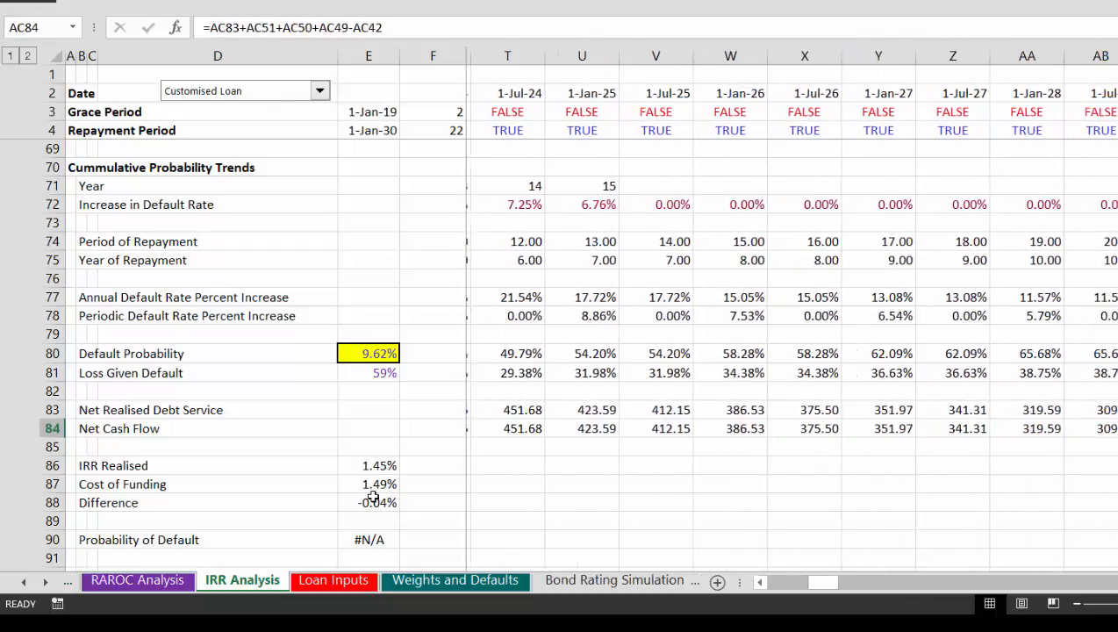
{"action": "key", "text": "Left"}
{"action": "key", "text": "Left"}
{"action": "key", "text": "Left"}
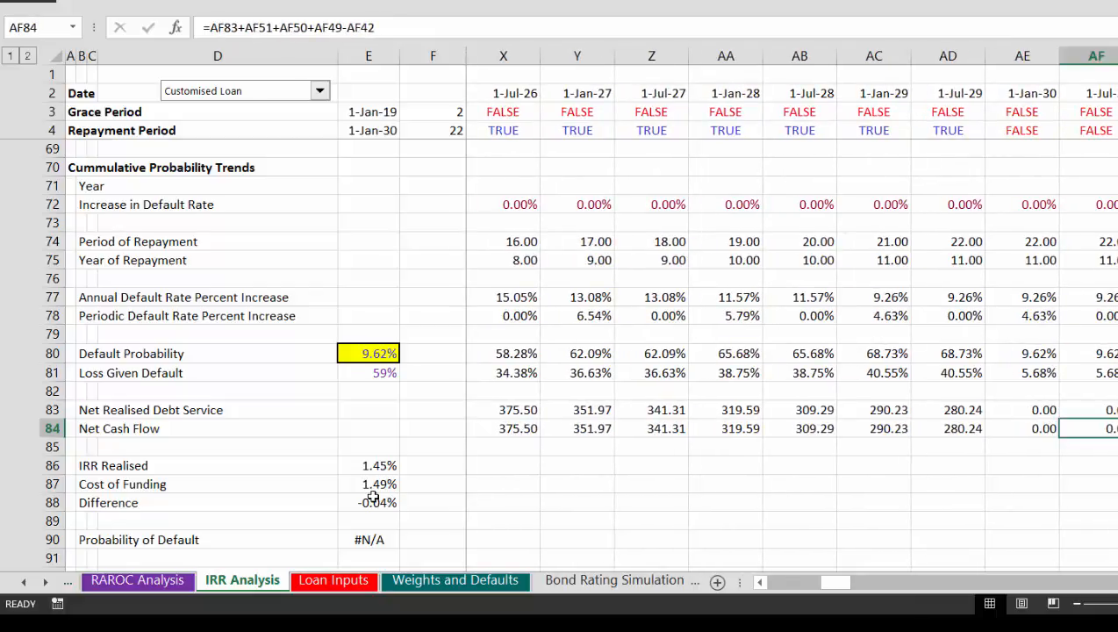
{"action": "key", "text": "Up"}
{"action": "key", "text": "Up"}
{"action": "key", "text": "Up"}
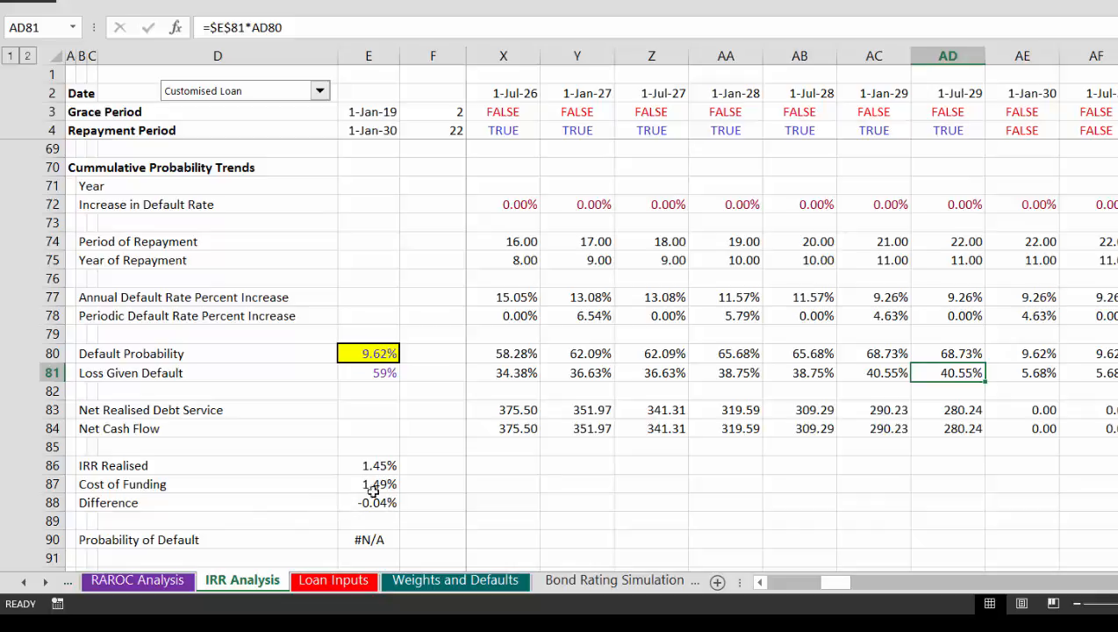
Step: Examine the Probability of Default formula in E90 and the cumulative probability trends across the repayment periods
{"action": "left_click", "coordinate": [368, 541]}
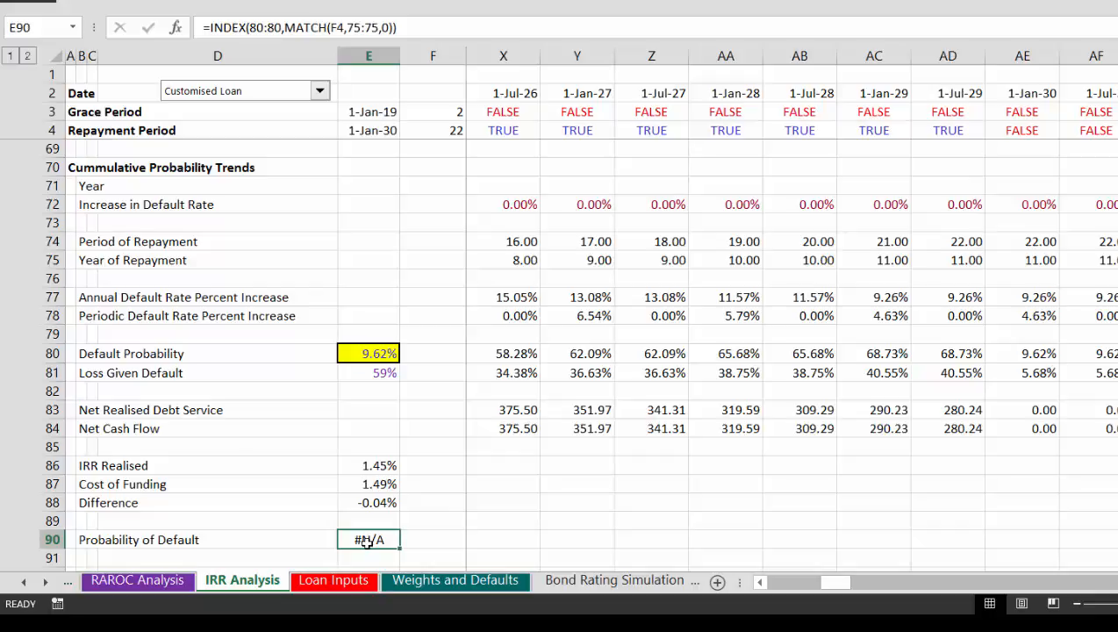
{"action": "key", "text": "Left"}
{"action": "key", "text": "Right"}
{"action": "key", "text": "Right"}
{"action": "key", "text": "Right"}
{"action": "key", "text": "Right"}
{"action": "key", "text": "Left"}
{"action": "key", "text": "Left"}
{"action": "key", "text": "Left"}
{"action": "key", "text": "Left"}
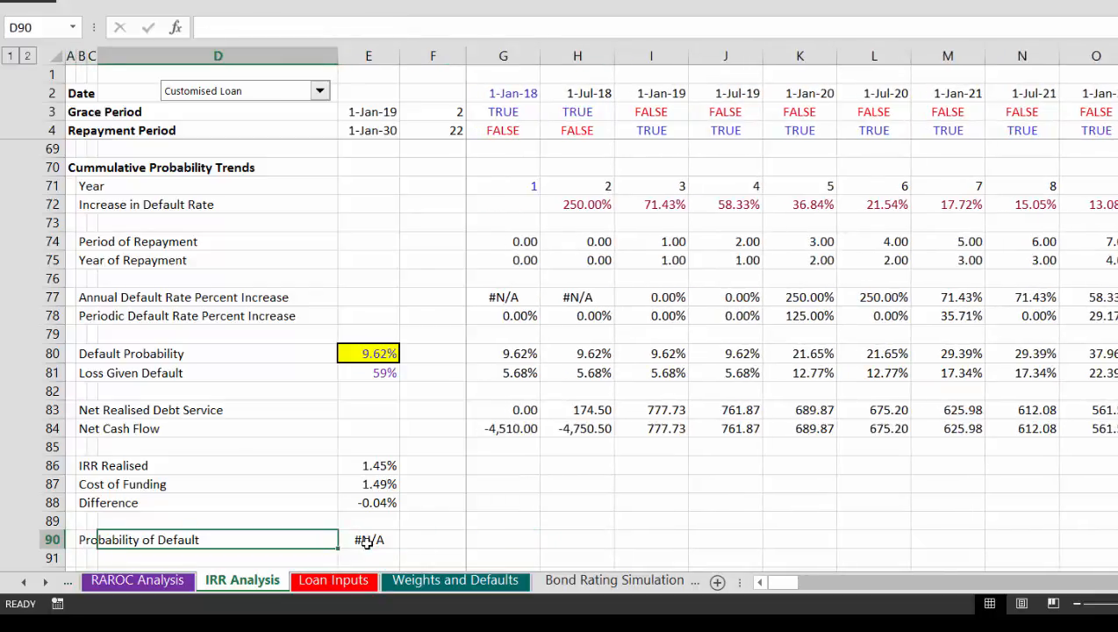
{"action": "key", "text": "Right"}
{"action": "key", "text": "Right"}
{"action": "key", "text": "Right"}
{"action": "key", "text": "Right"}
{"action": "key", "text": "Right"}
{"action": "key", "text": "Right"}
{"action": "key", "text": "Right"}
{"action": "key", "text": "Right"}
{"action": "key", "text": "Right"}
{"action": "key", "text": "Right"}
{"action": "key", "text": "Right"}
{"action": "key", "text": "Right"}
{"action": "key", "text": "Right"}
{"action": "key", "text": "Right"}
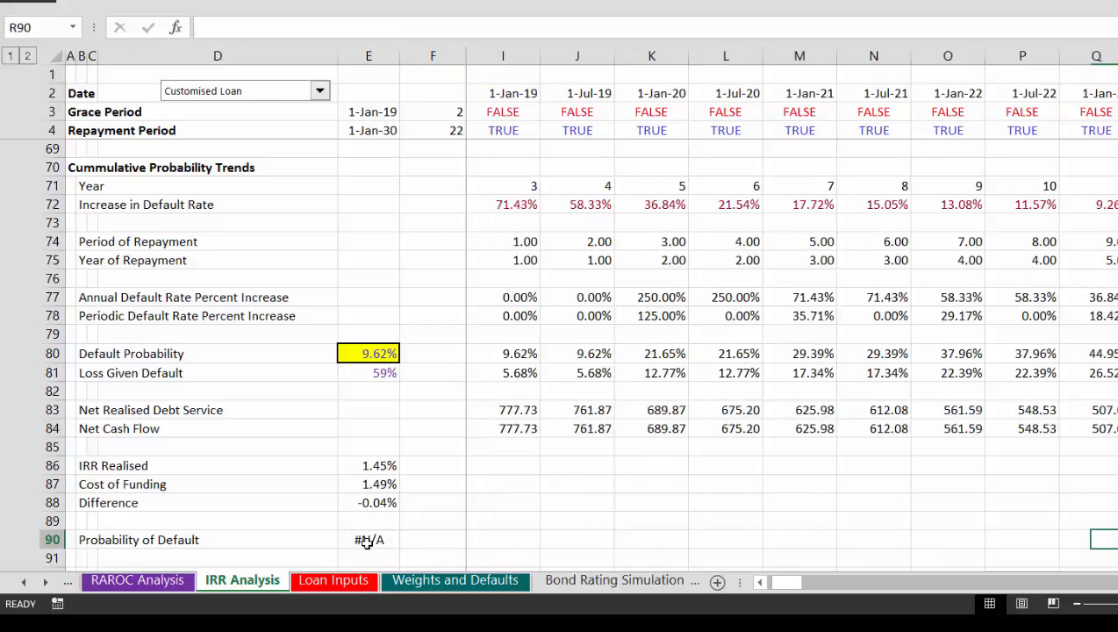
{"action": "key", "text": "Right"}
{"action": "key", "text": "Right"}
{"action": "key", "text": "Right"}
{"action": "key", "text": "Right"}
{"action": "key", "text": "Right"}
{"action": "key", "text": "Right"}
{"action": "key", "text": "Right"}
{"action": "key", "text": "Right"}
{"action": "key", "text": "Right"}
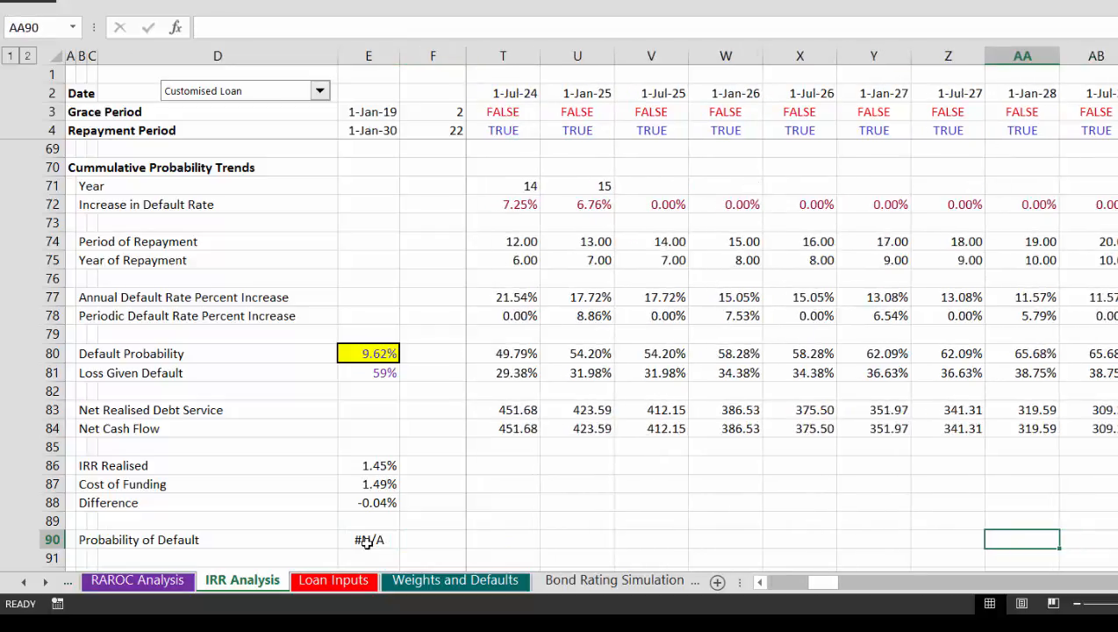
Step: Examine the period, default probability and Loss Given Default rows up to the final repayment period in column AD
{"action": "key", "text": "Left"}
{"action": "key", "text": "Up"}
{"action": "key", "text": "Up"}
{"action": "key", "text": "Up"}
{"action": "key", "text": "Up"}
{"action": "key", "text": "Up"}
{"action": "key", "text": "Up"}
{"action": "key", "text": "Up"}
{"action": "key", "text": "Up"}
{"action": "key", "text": "Up"}
{"action": "key", "text": "Up"}
{"action": "key", "text": "Up"}
{"action": "key", "text": "Up"}
{"action": "key", "text": "Up"}
{"action": "key", "text": "Up"}
{"action": "key", "text": "Up"}
{"action": "key", "text": "Up"}
{"action": "key", "text": "Up"}
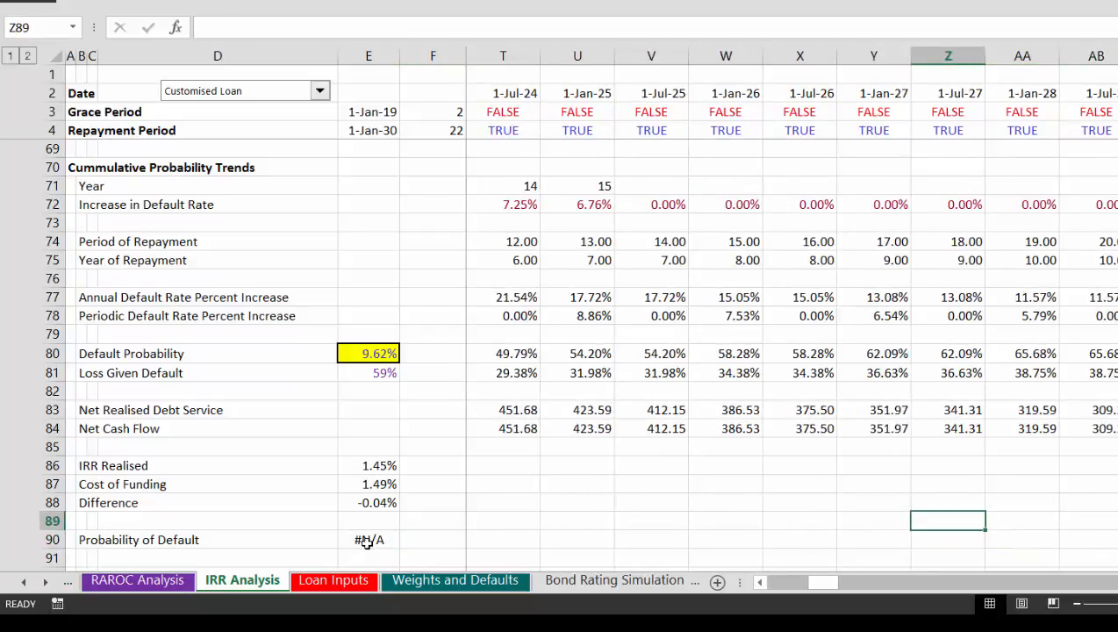
{"action": "key", "text": "Right"}
{"action": "key", "text": "Right"}
{"action": "key", "text": "Right"}
{"action": "key", "text": "Right"}
{"action": "key", "text": "Right"}
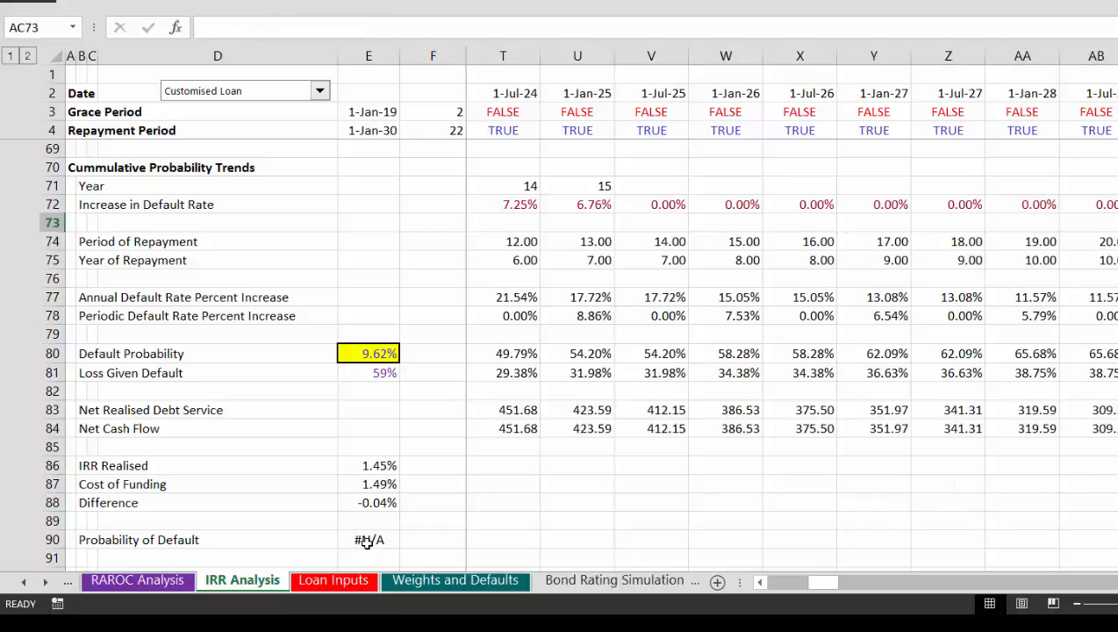
{"action": "key", "text": "Down"}
{"action": "key", "text": "Down"}
{"action": "key", "text": "Down"}
{"action": "key", "text": "Down"}
{"action": "key", "text": "Down"}
{"action": "key", "text": "Down"}
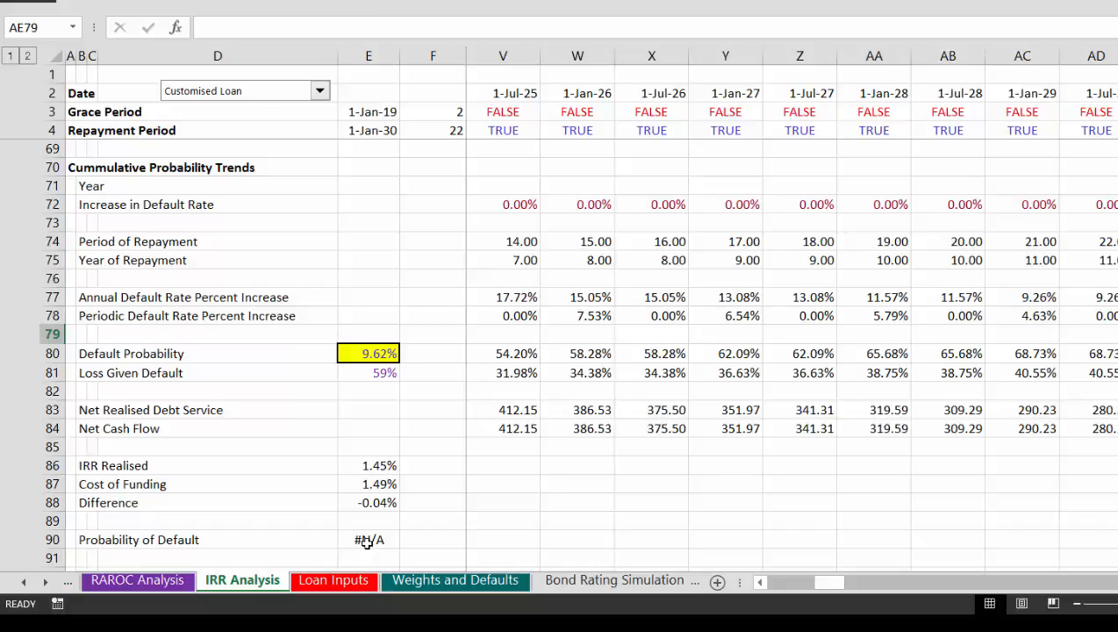
{"action": "key", "text": "Left"}
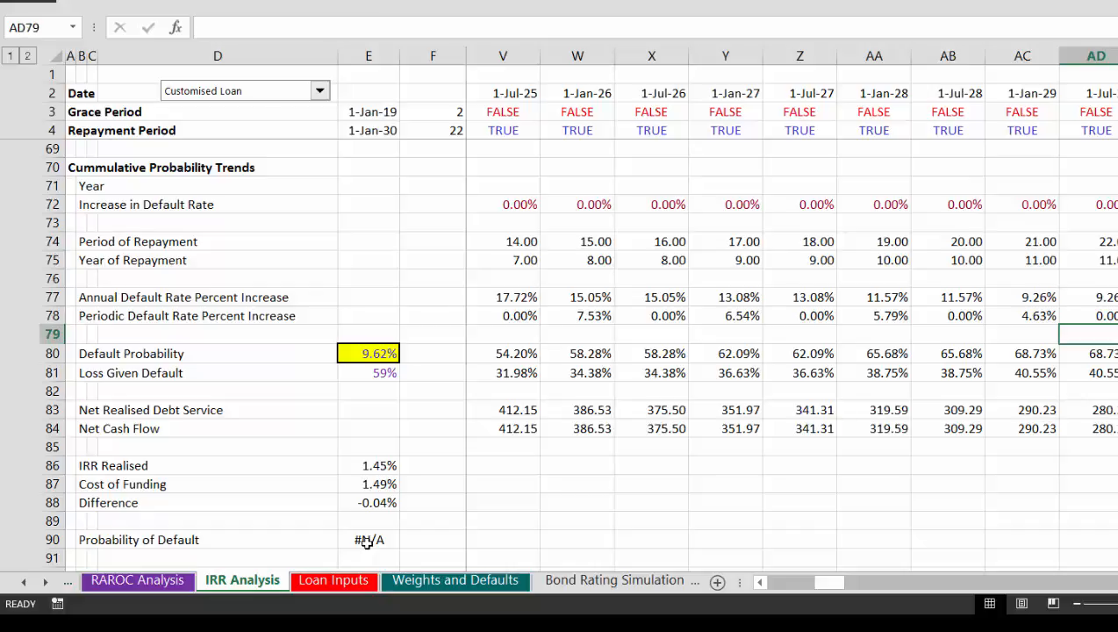
{"action": "key", "text": "Down"}
{"action": "key", "text": "Down"}
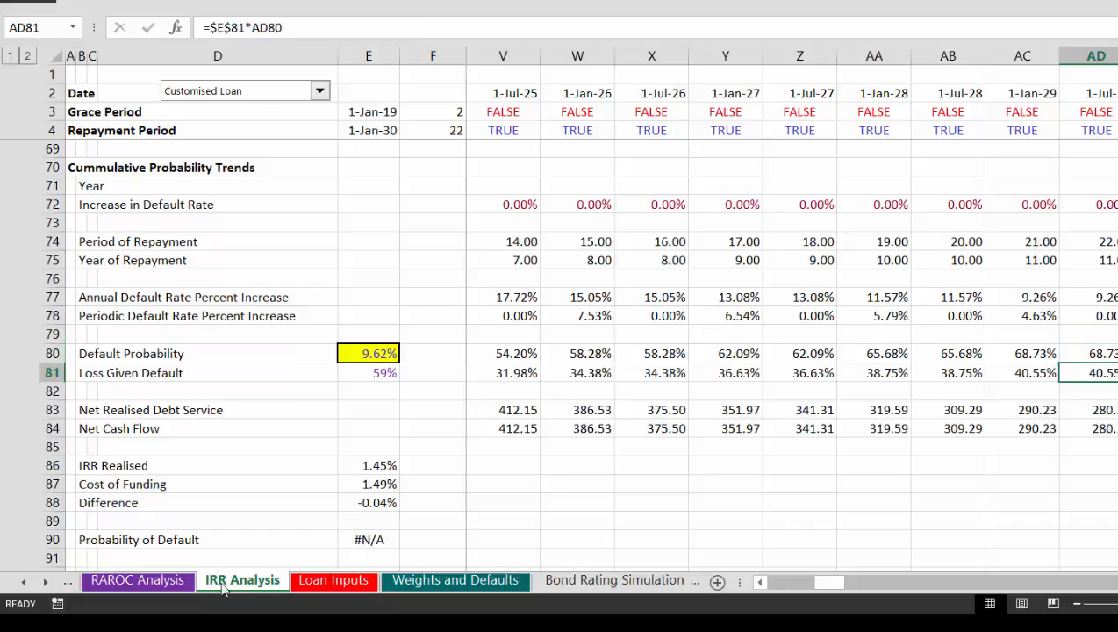
{"action": "left_click", "coordinate": [388, 553]}
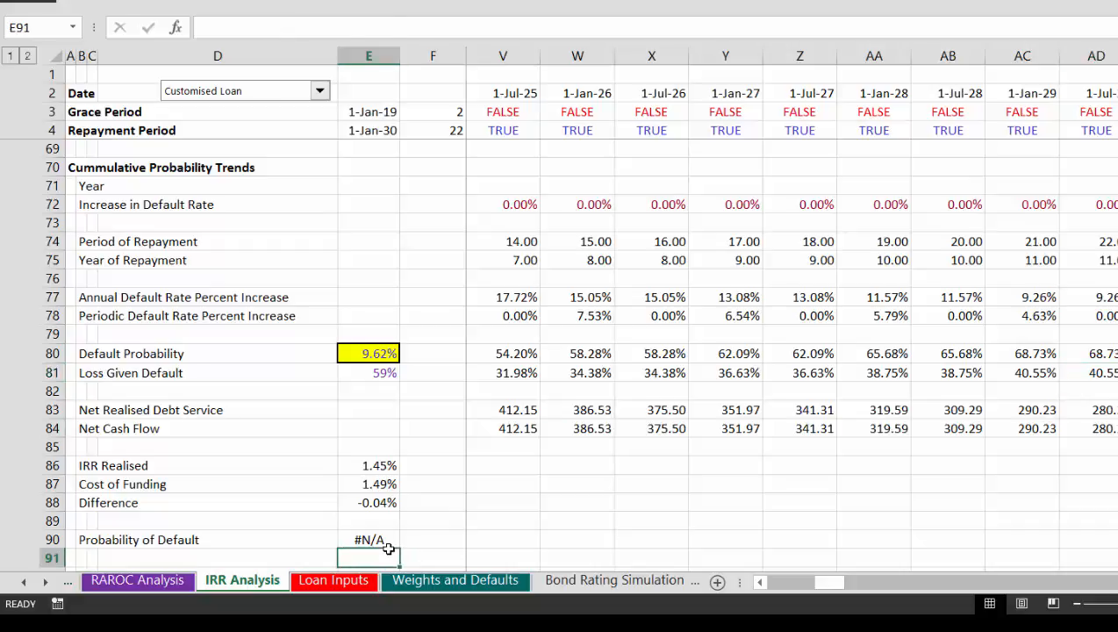
{"action": "left_click", "coordinate": [388, 545]}
{"action": "type", "text": "=m"}
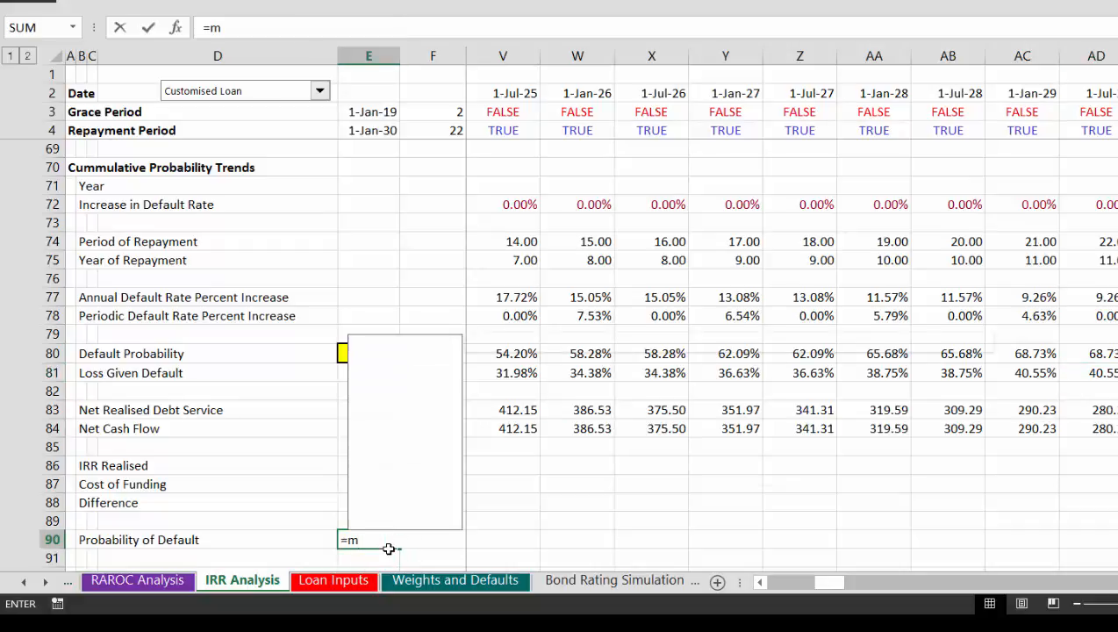
{"action": "key", "text": "Down"}
{"action": "key", "text": "Down"}
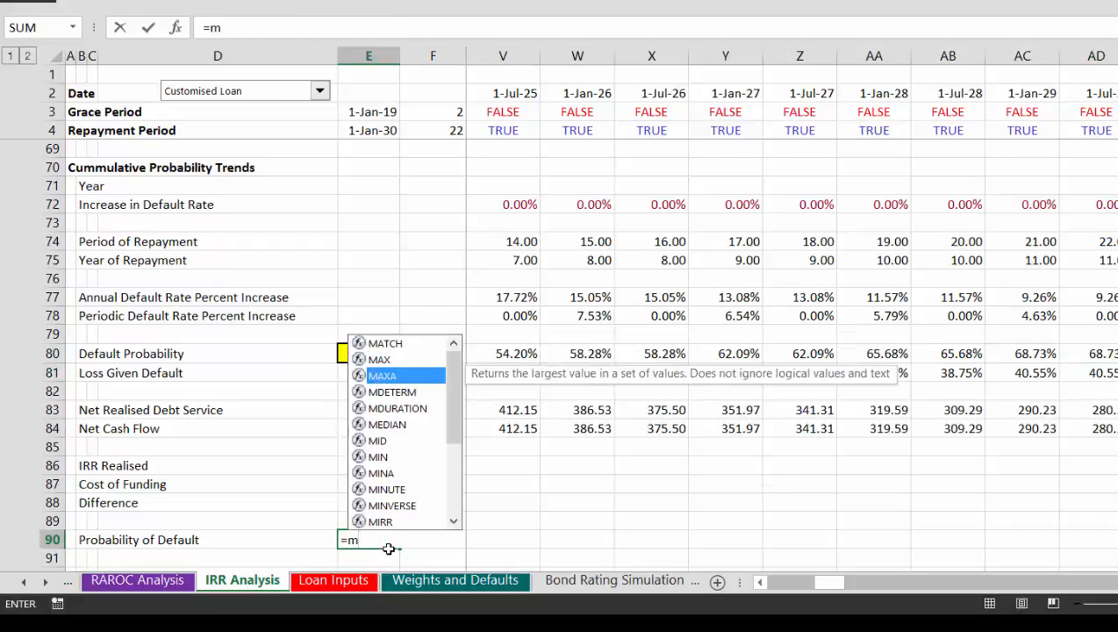
{"action": "key", "text": "Up"}
{"action": "key", "text": "Up"}
{"action": "key", "text": "Tab"}
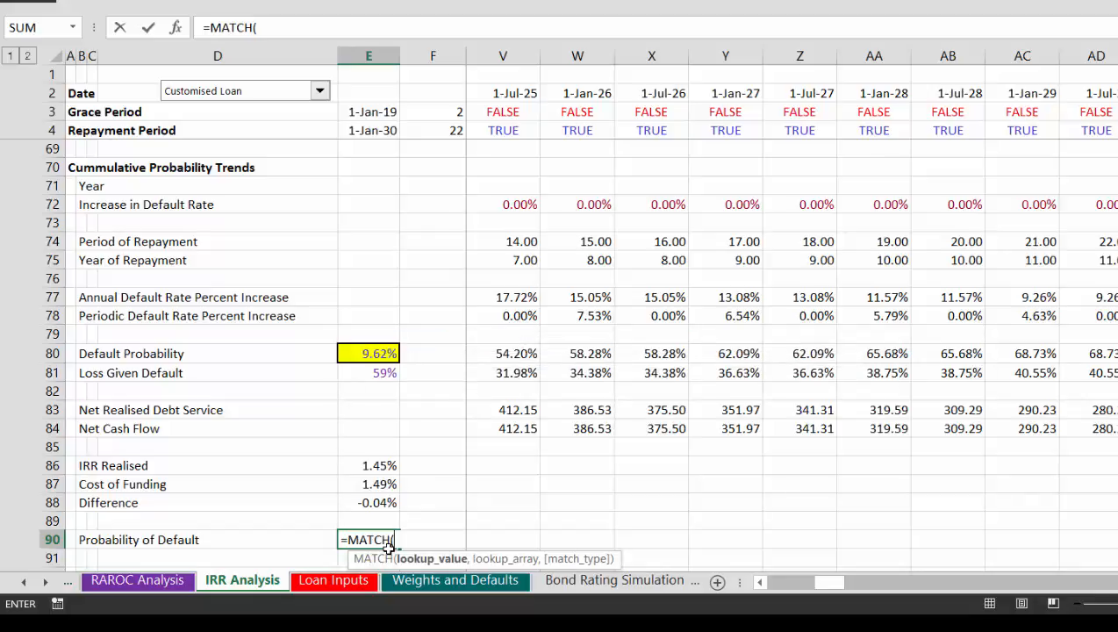
{"action": "key", "text": "Escape"}
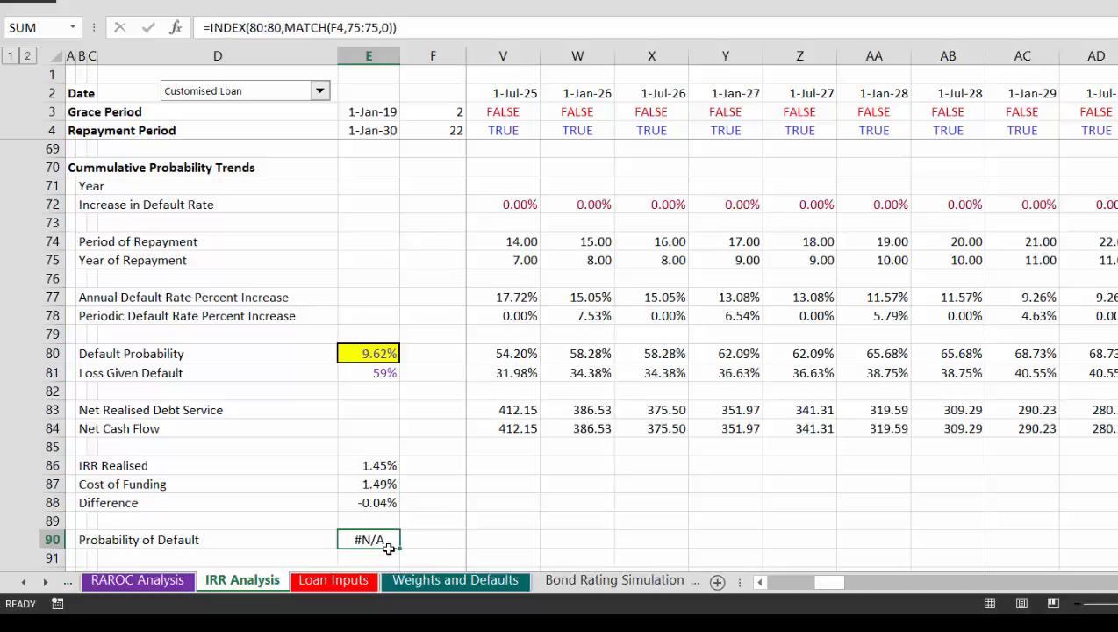
Step: Insert a row above Probability of Default and label it "Maturity in Periods" in B90
{"action": "key", "text": "Left"}
{"action": "key", "text": "Left"}
{"action": "key", "text": "Left"}
{"action": "key", "text": "shift+space"}
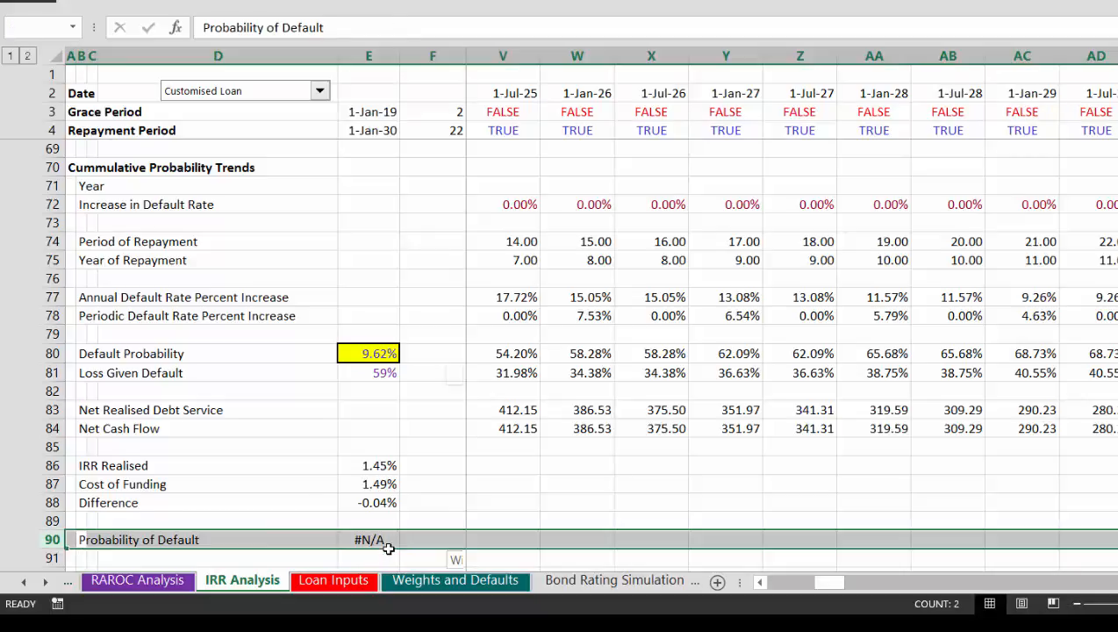
{"action": "key", "text": "ctrl+shift+plus"}
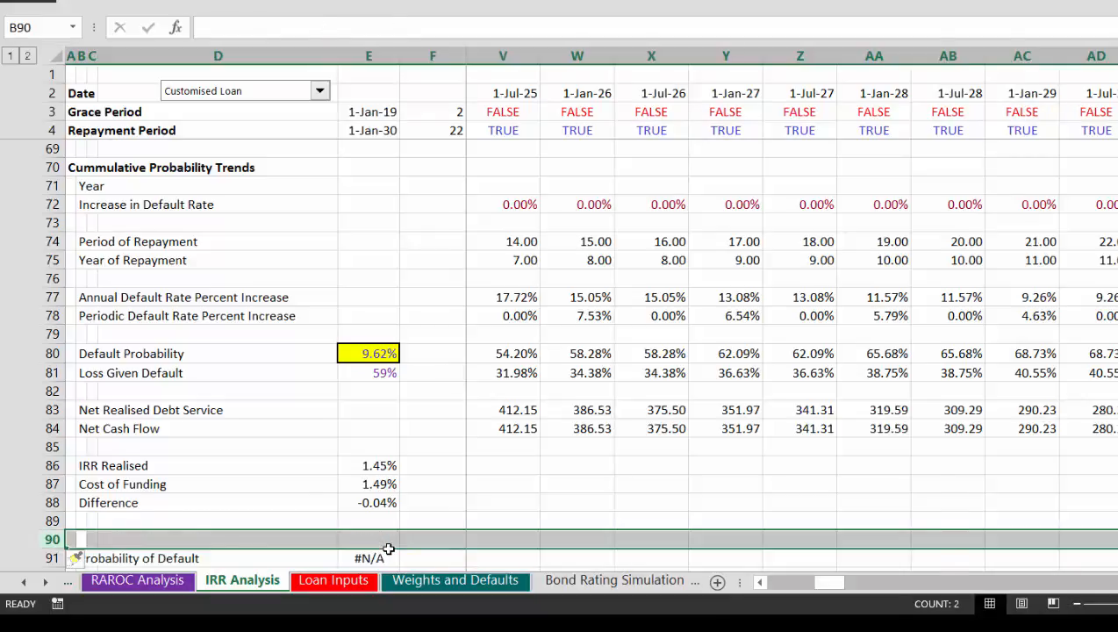
{"action": "key", "text": "Left"}
{"action": "key", "text": "Right"}
{"action": "key", "text": "Left"}
{"action": "key", "text": "Right"}
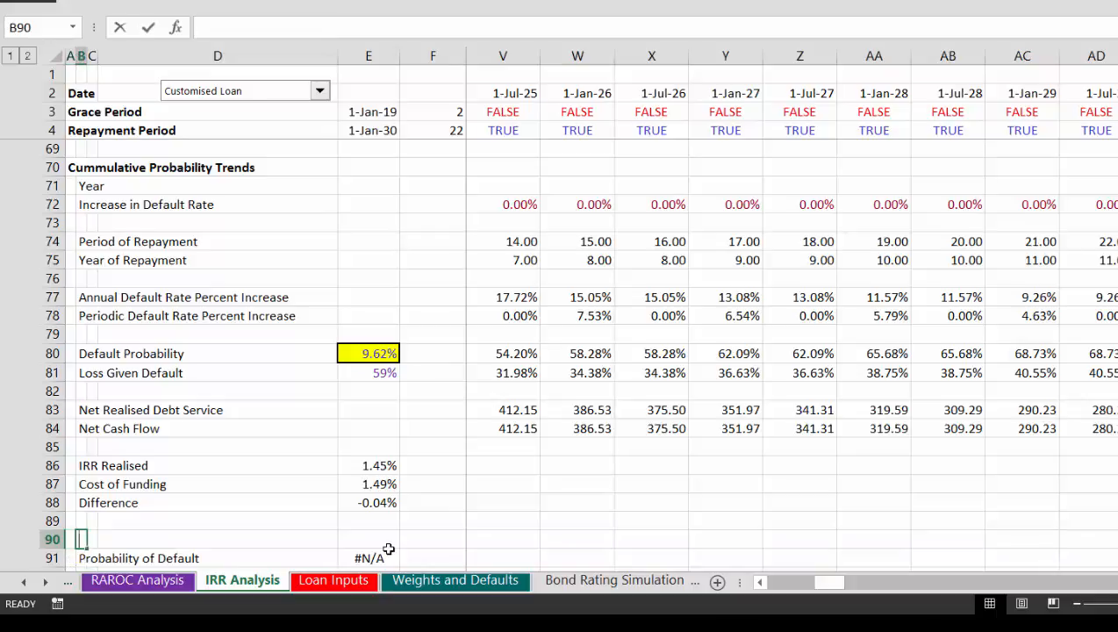
{"action": "type", "text": "Maturity in"}
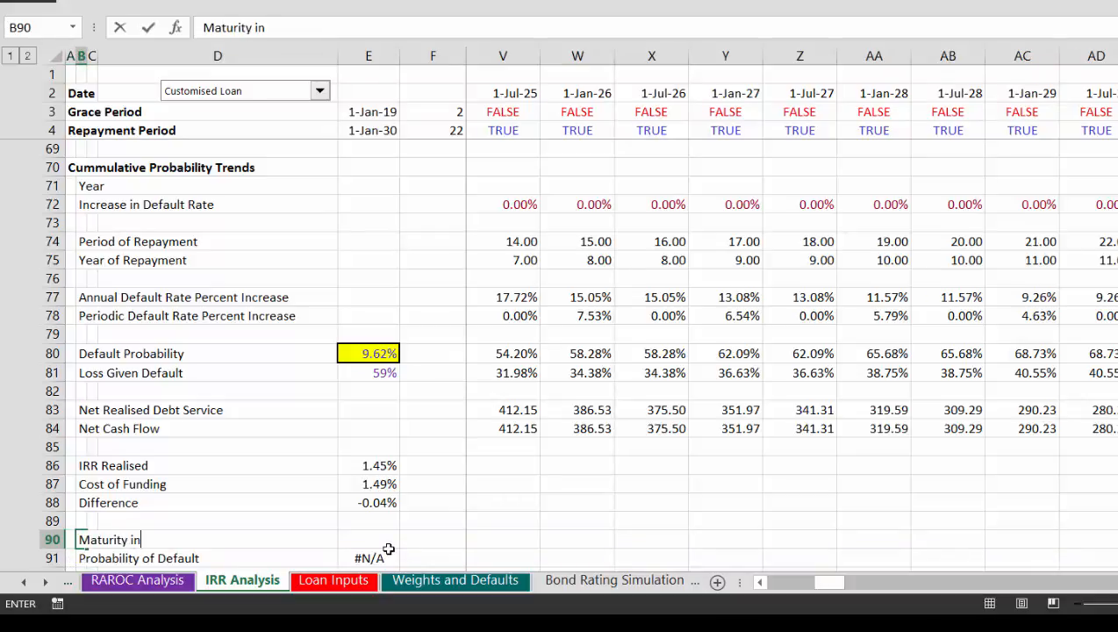
{"action": "type", "text": " Periods"}
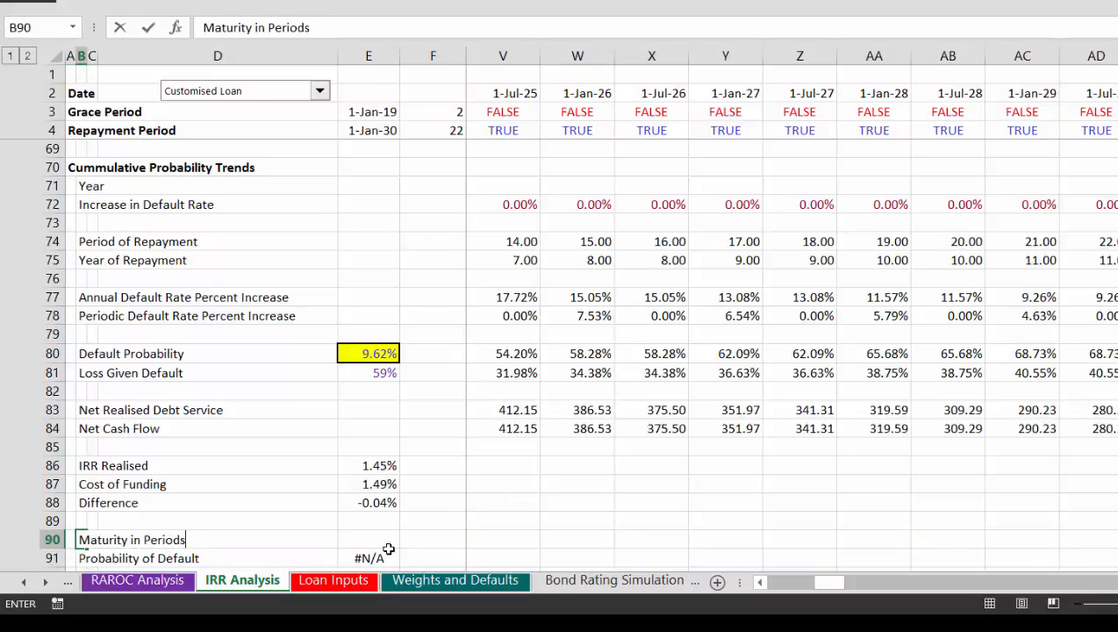
Step: Link Maturity in Periods in E90 to the repayment period count in F4
{"action": "key", "text": "Right"}
{"action": "key", "text": "Right"}
{"action": "key", "text": "Right"}
{"action": "key", "text": "Right"}
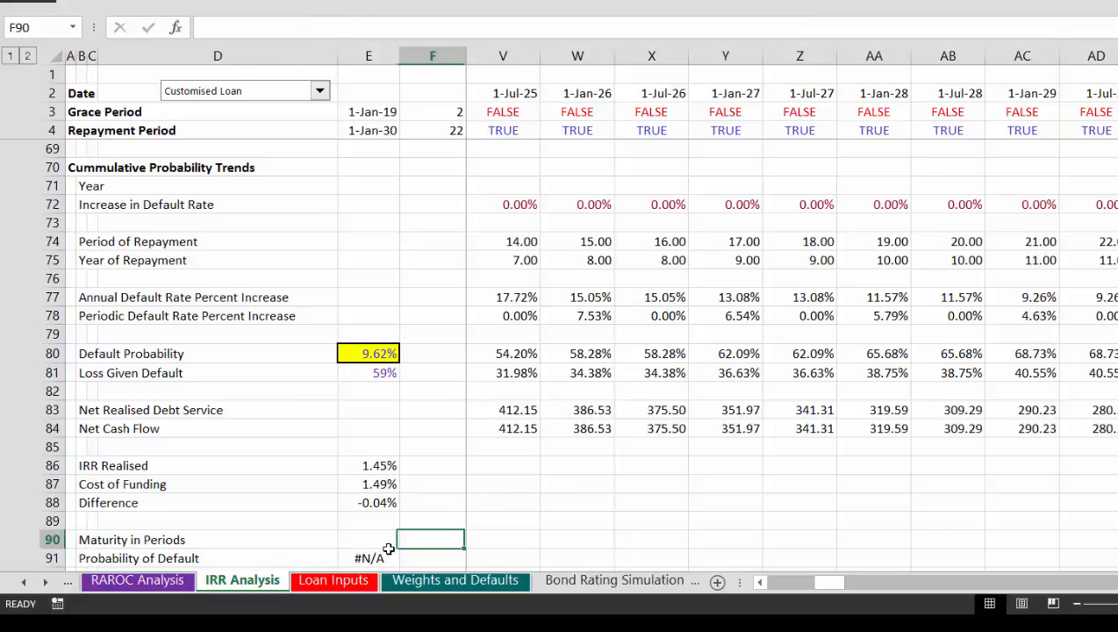
{"action": "key", "text": "Left"}
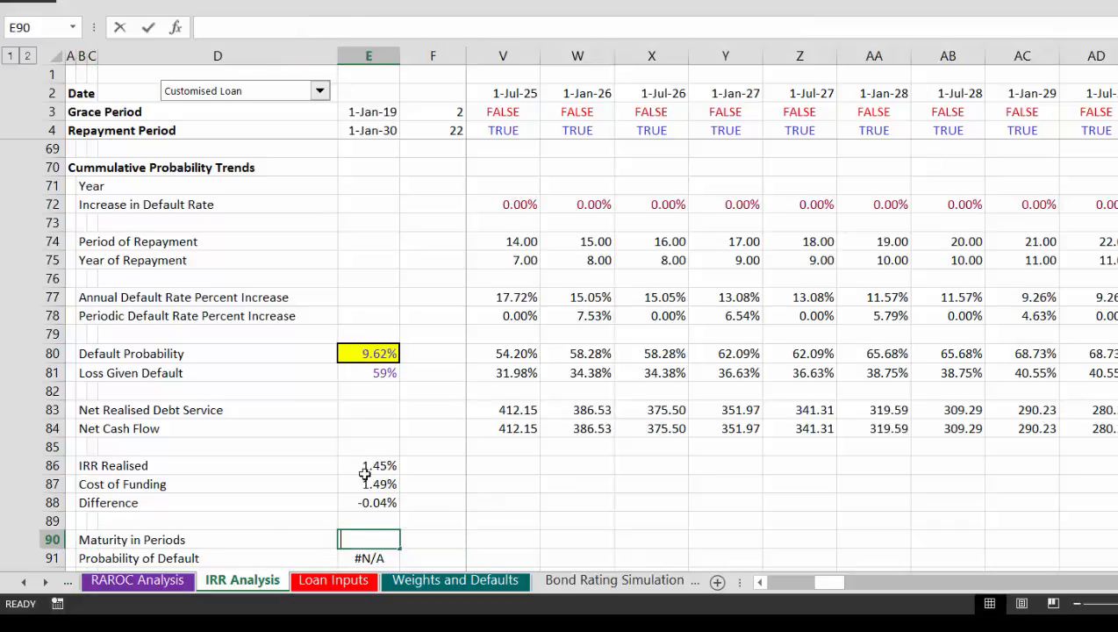
{"action": "type", "text": "="}
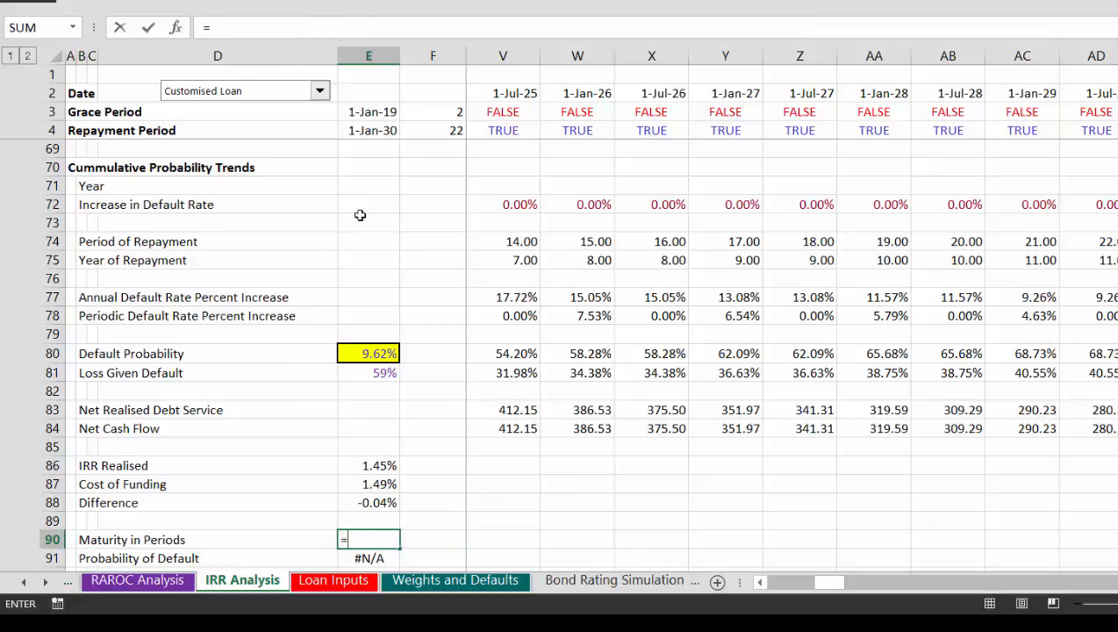
{"action": "left_click", "coordinate": [437, 129]}
{"action": "key", "text": "Return"}
{"action": "key", "text": "Down"}
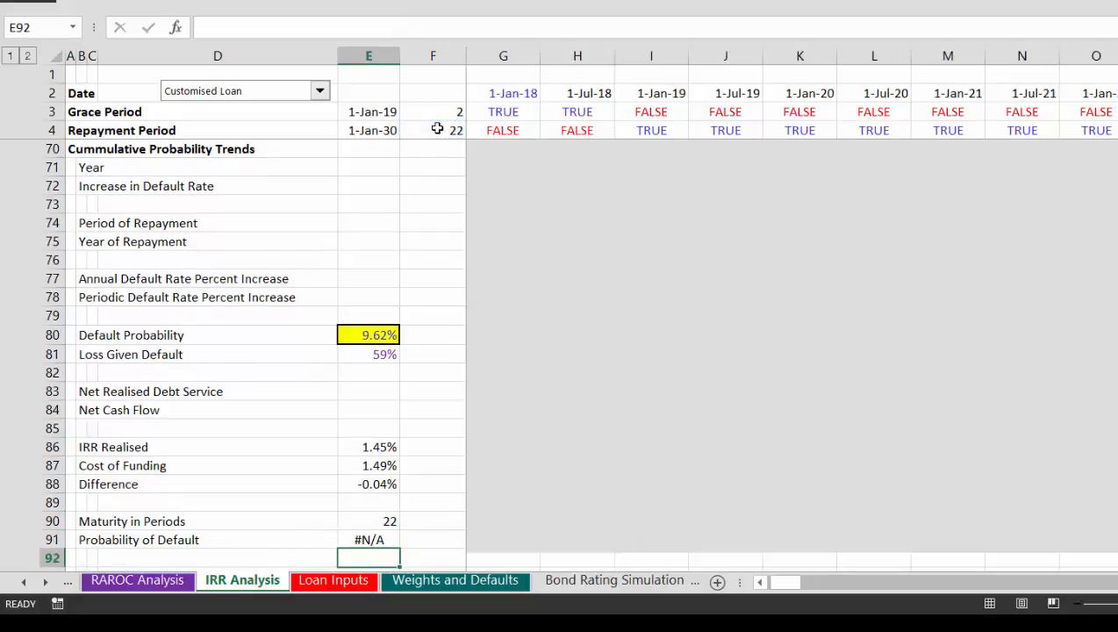
Step: Replace the Probability of Default formula in E91 with =MATCH(E90,74:74,0), matching maturity against the Period of Repayment row
{"action": "key", "text": "Up"}
{"action": "type", "text": "=ma"}
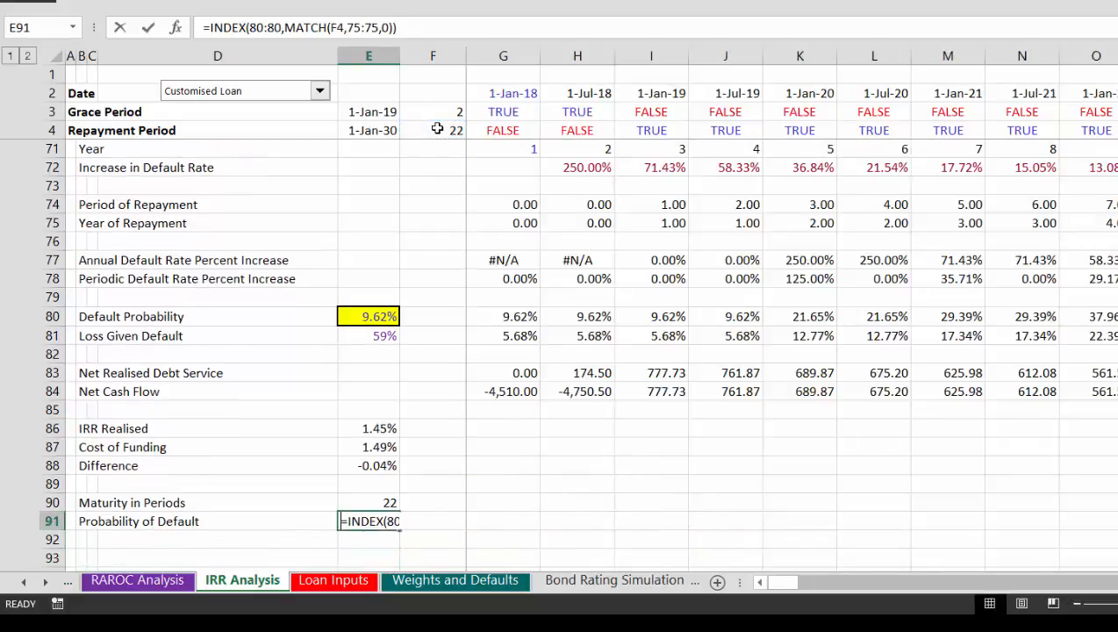
{"action": "key", "text": "Tab"}
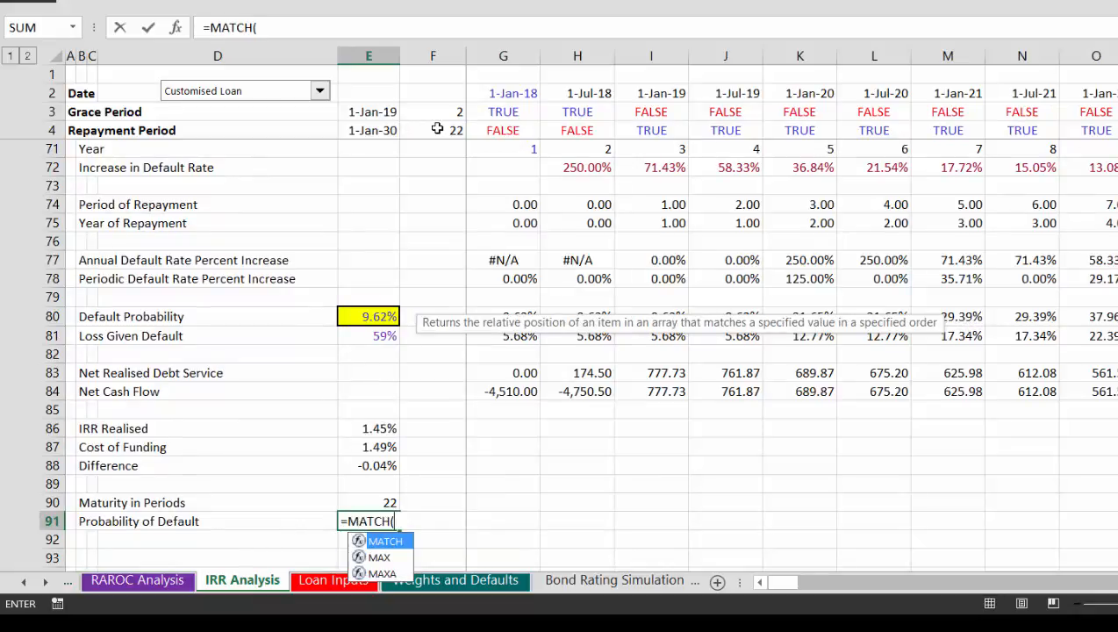
{"action": "key", "text": "Up"}
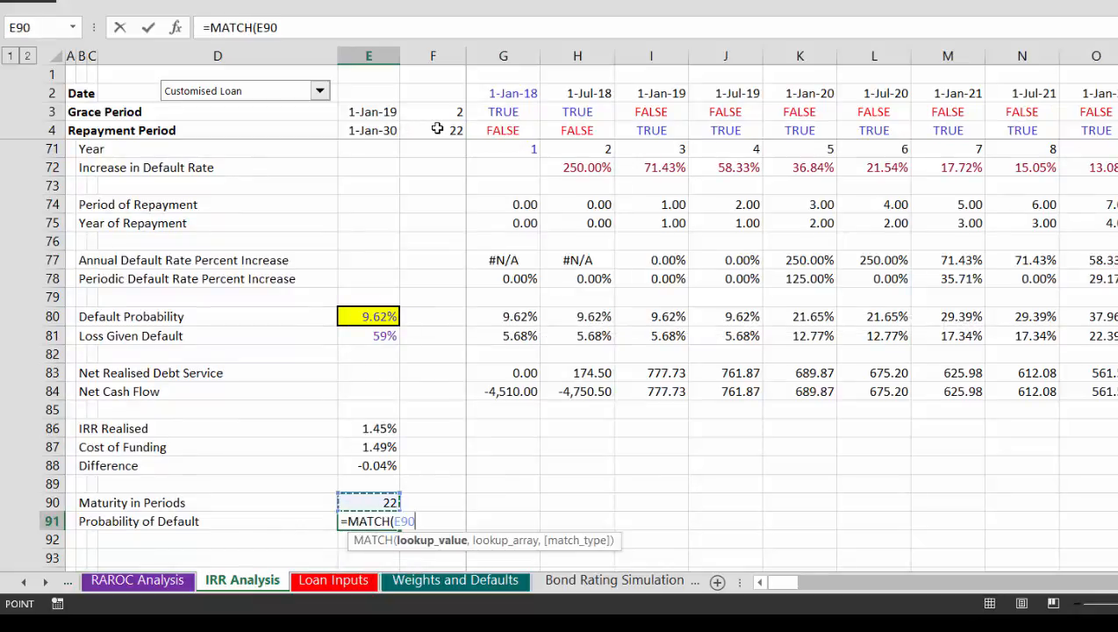
{"action": "type", "text": ","}
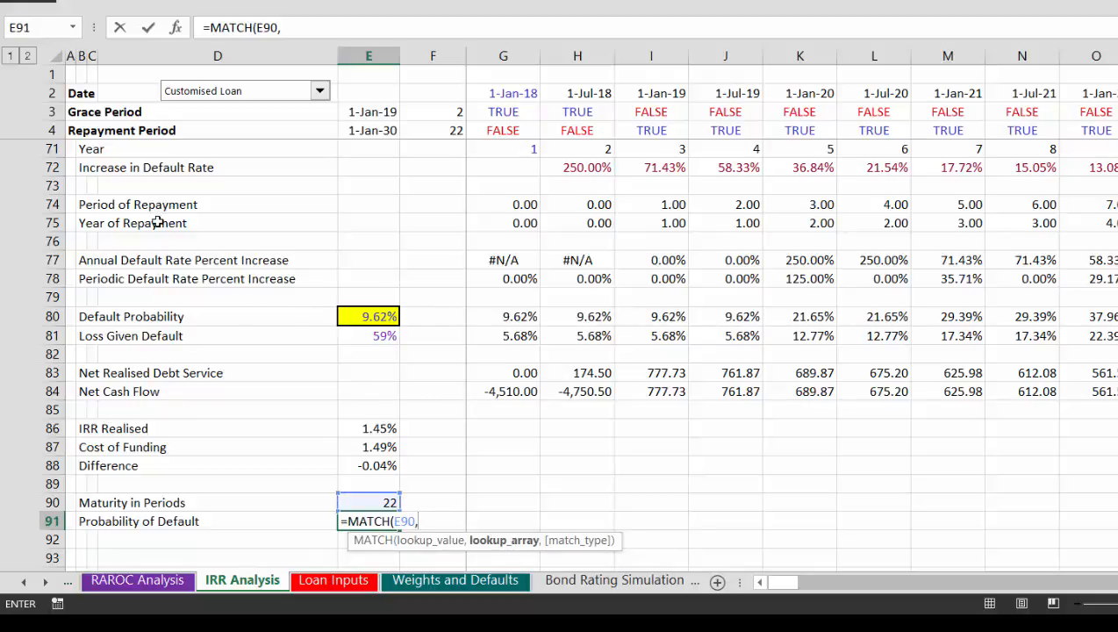
{"action": "left_click", "coordinate": [42, 204]}
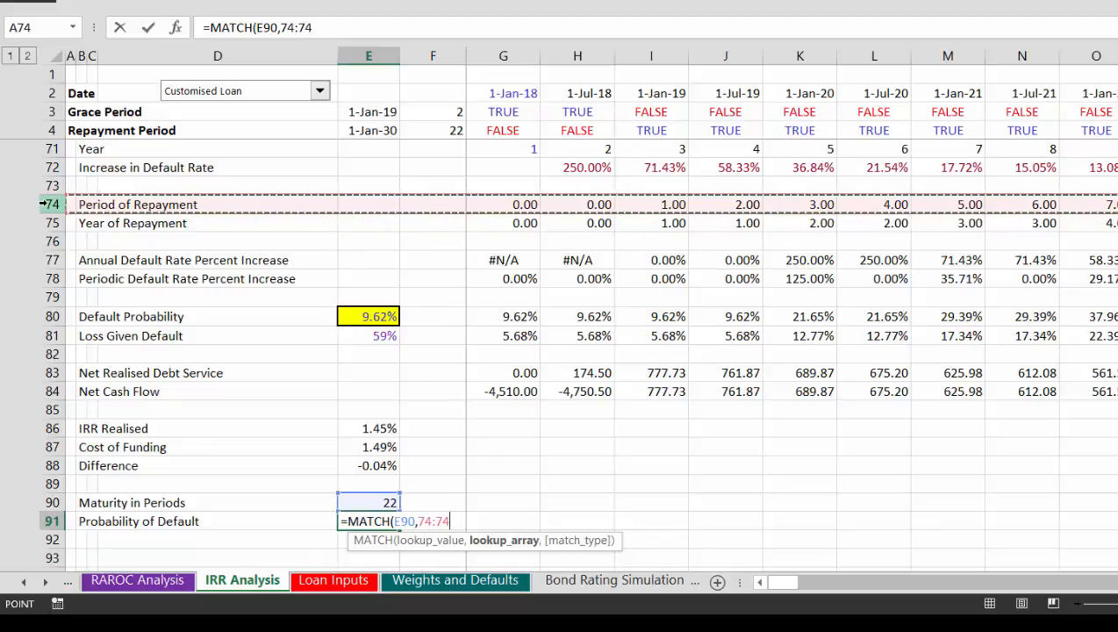
{"action": "type", "text": ",0"}
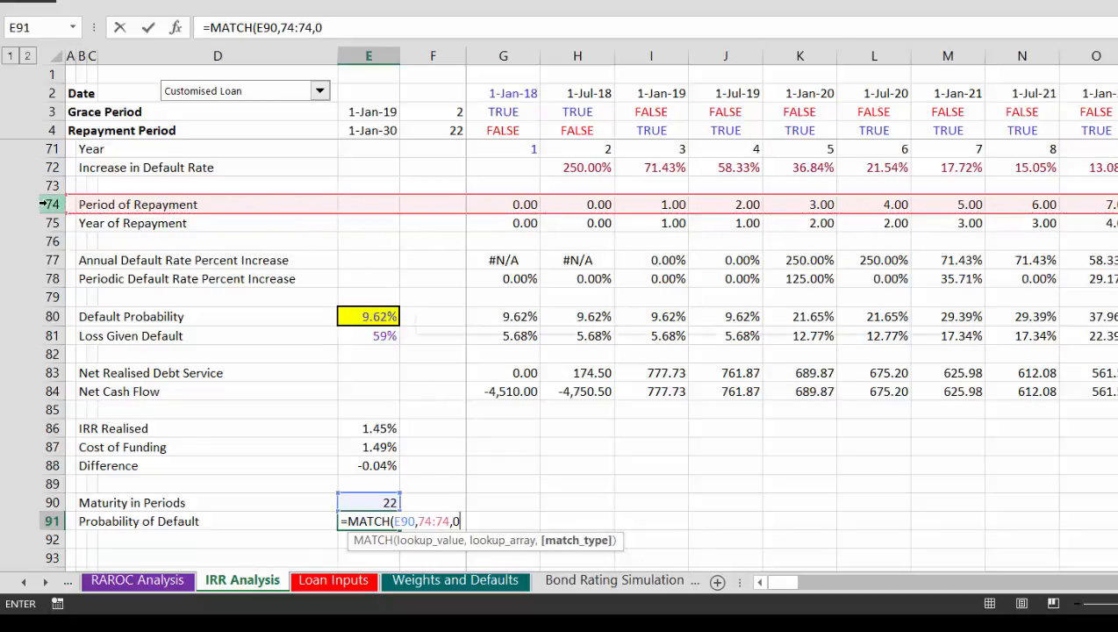
{"action": "key", "text": "Return"}
{"action": "key", "text": "Down"}
{"action": "key", "text": "Up"}
{"action": "key", "text": "Up"}
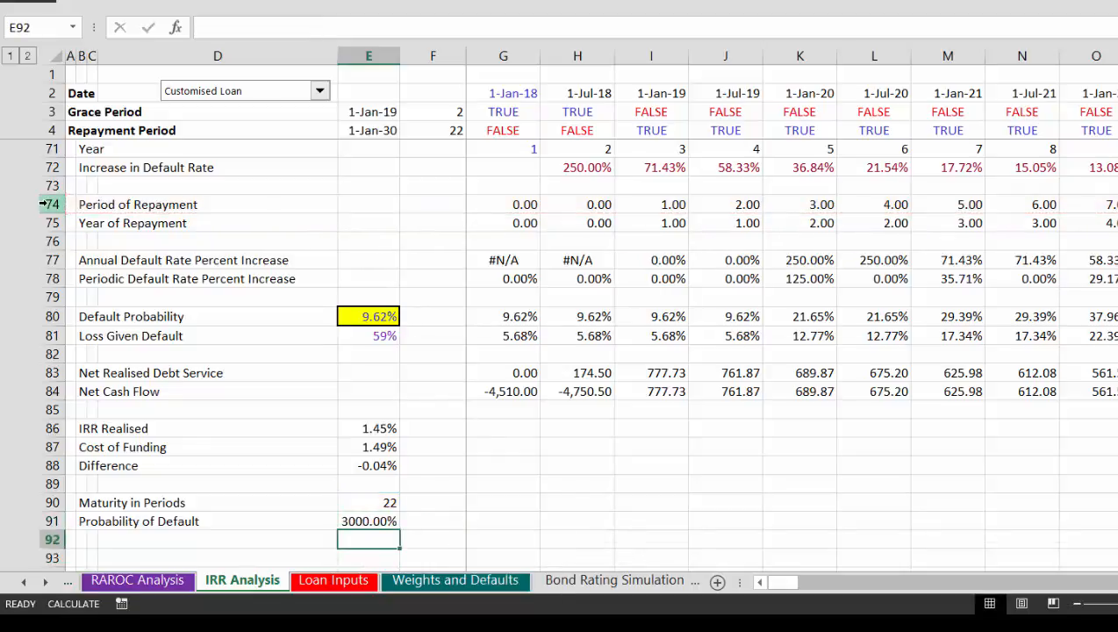
{"action": "key", "text": "ctrl+shift+1"}
Step: Wrap the Probability of Default formula in E91 with INDEX on the Default Probability row, giving =INDEX(80:80,MATCH(E90,74:74,0))
{"action": "key", "text": "F2"}
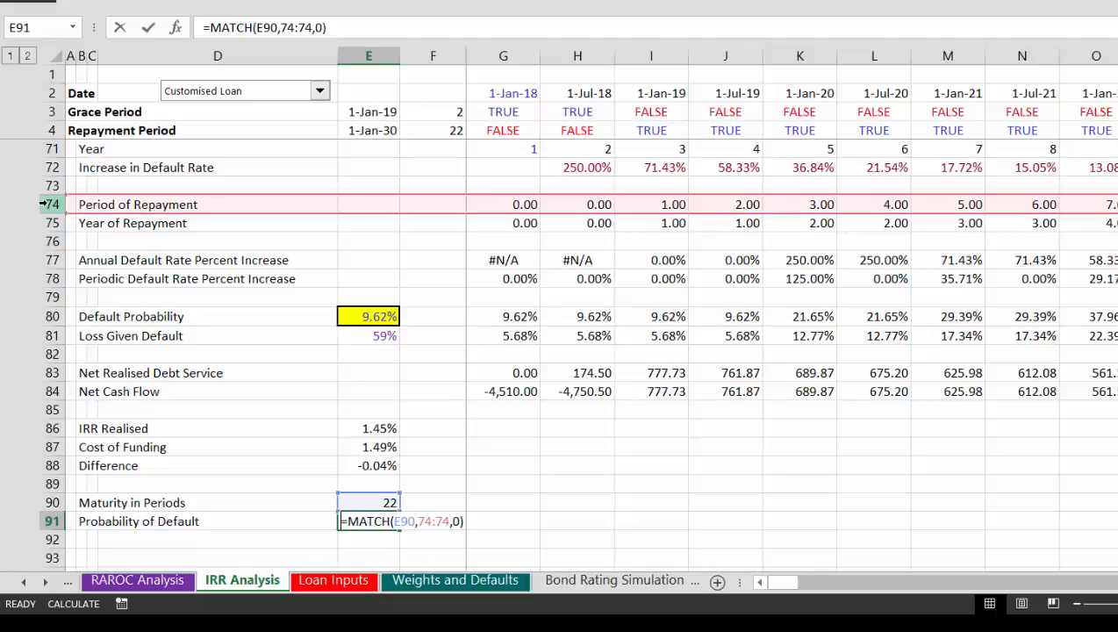
{"action": "key", "text": "Left"}
{"action": "key", "text": "Left"}
{"action": "key", "text": "Left"}
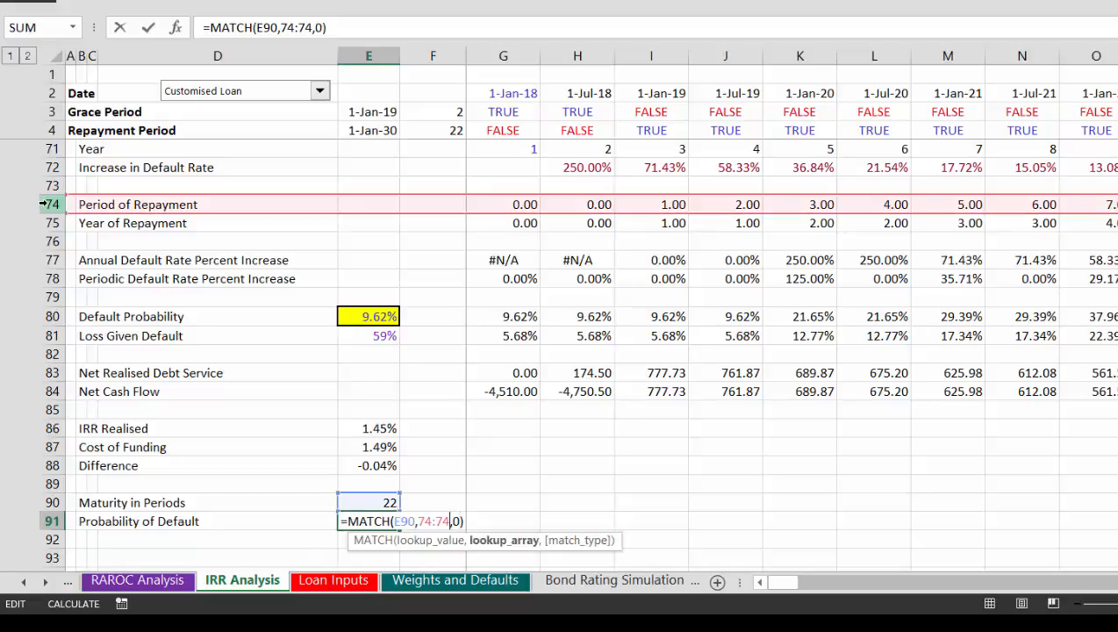
{"action": "key", "text": "Left"}
{"action": "key", "text": "Left"}
{"action": "key", "text": "Left"}
{"action": "key", "text": "Left"}
{"action": "key", "text": "Left"}
{"action": "key", "text": "Left"}
{"action": "key", "text": "Left"}
{"action": "key", "text": "Left"}
{"action": "key", "text": "Left"}
{"action": "key", "text": "Left"}
{"action": "key", "text": "Left"}
{"action": "key", "text": "Left"}
{"action": "key", "text": "Left"}
{"action": "key", "text": "Left"}
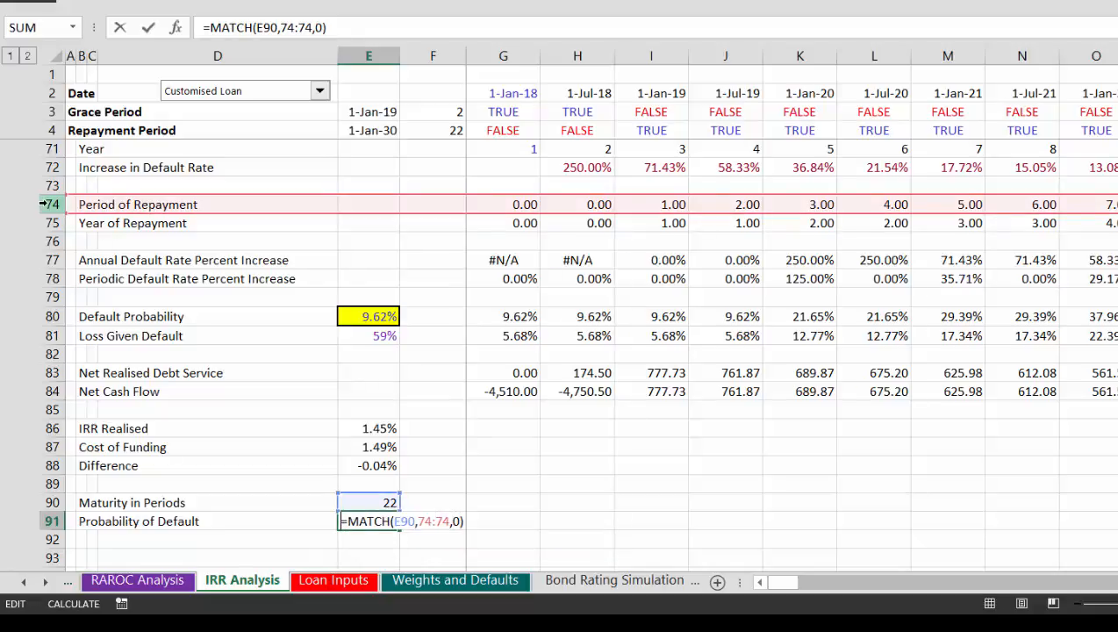
{"action": "type", "text": "in"}
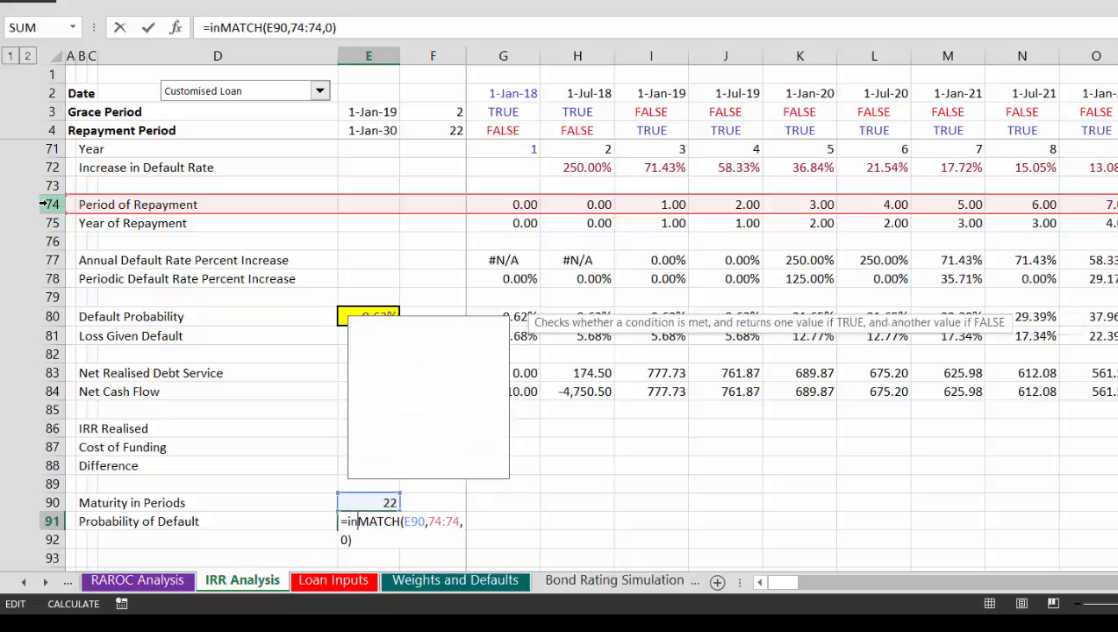
{"action": "key", "text": "Tab"}
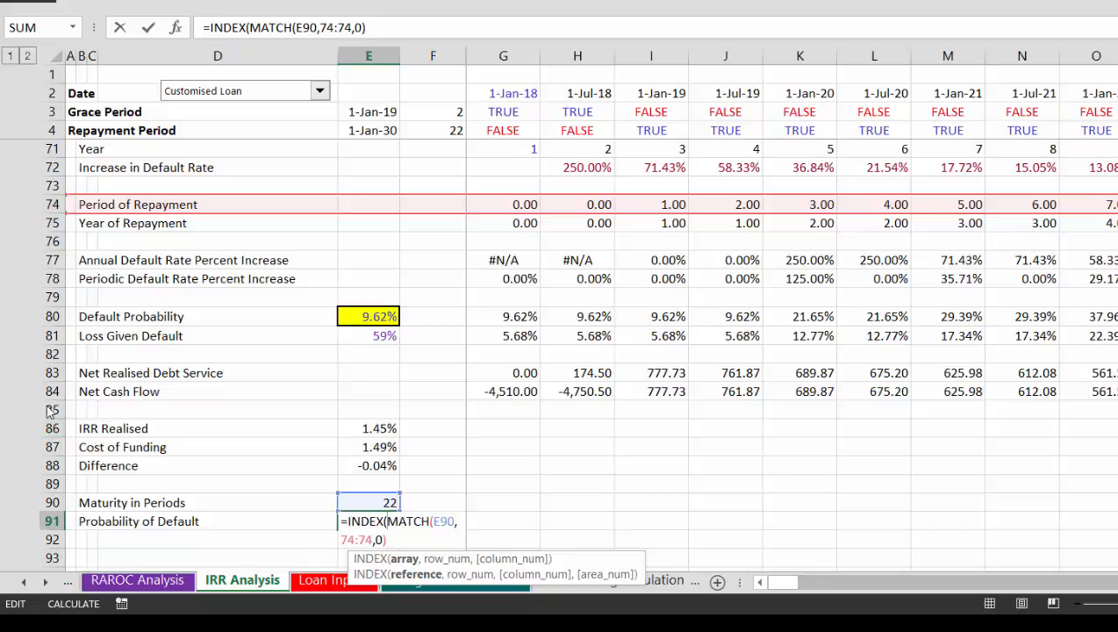
{"action": "left_click", "coordinate": [52, 315]}
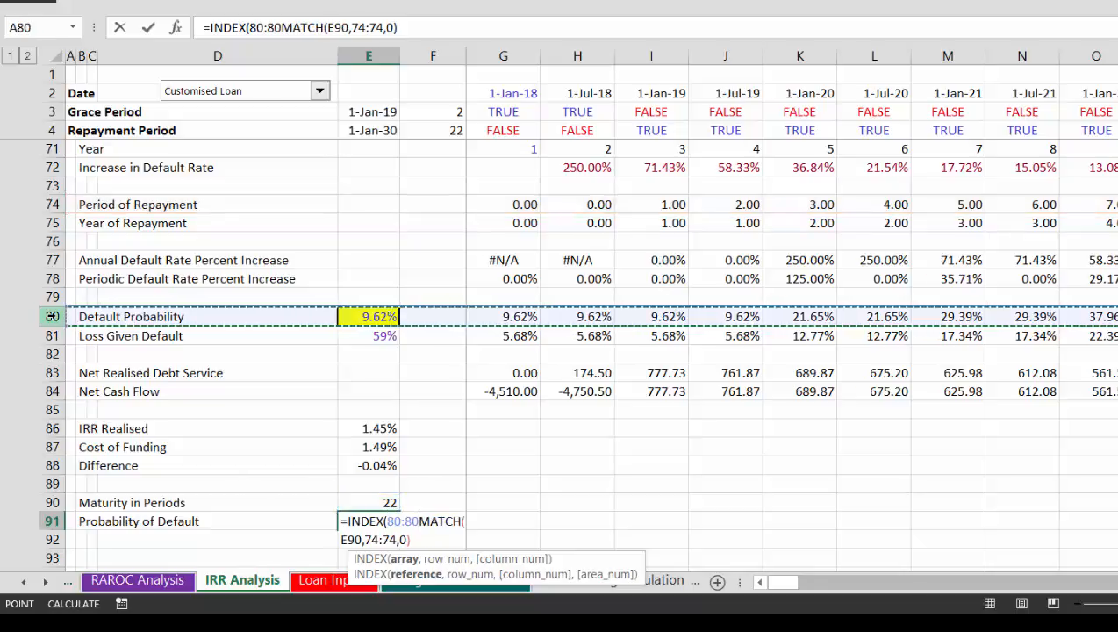
{"action": "type", "text": ","}
{"action": "key", "text": "Return"}
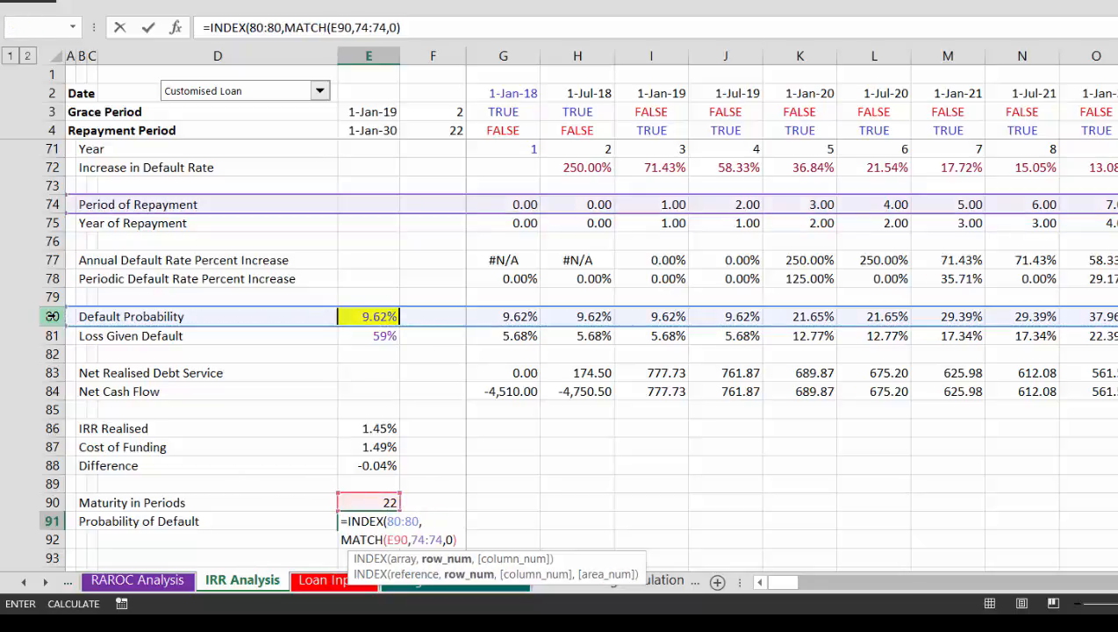
Step: Format the Probability of Default in E91 as a percentage with two decimals
{"action": "scroll", "coordinate": [52, 316], "scroll_direction": "down", "scroll_amount": 1}
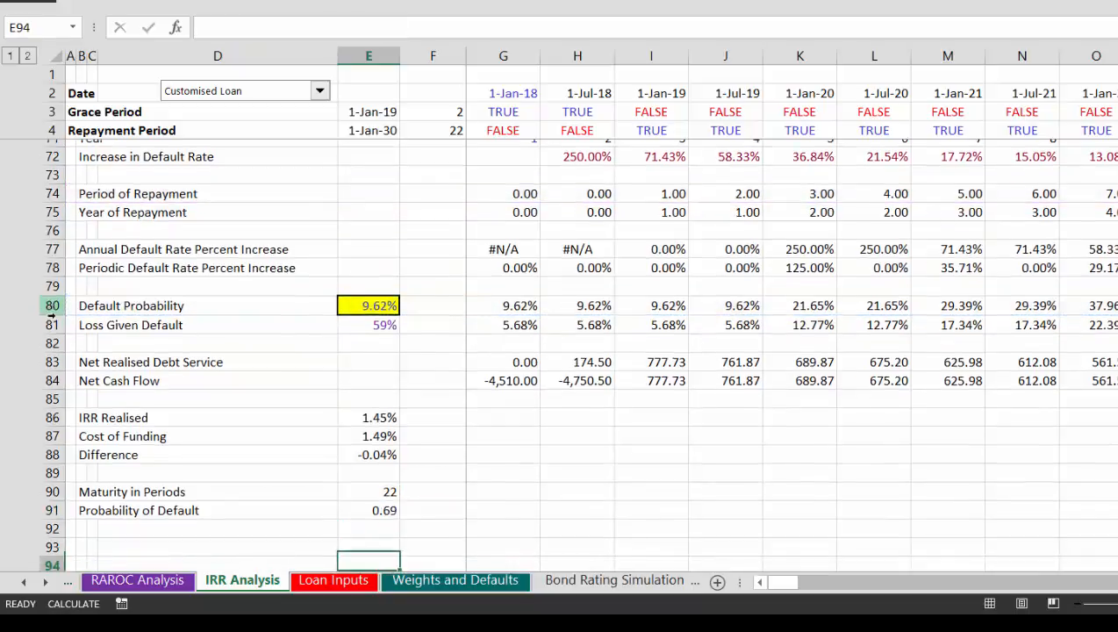
{"action": "key", "text": "Up"}
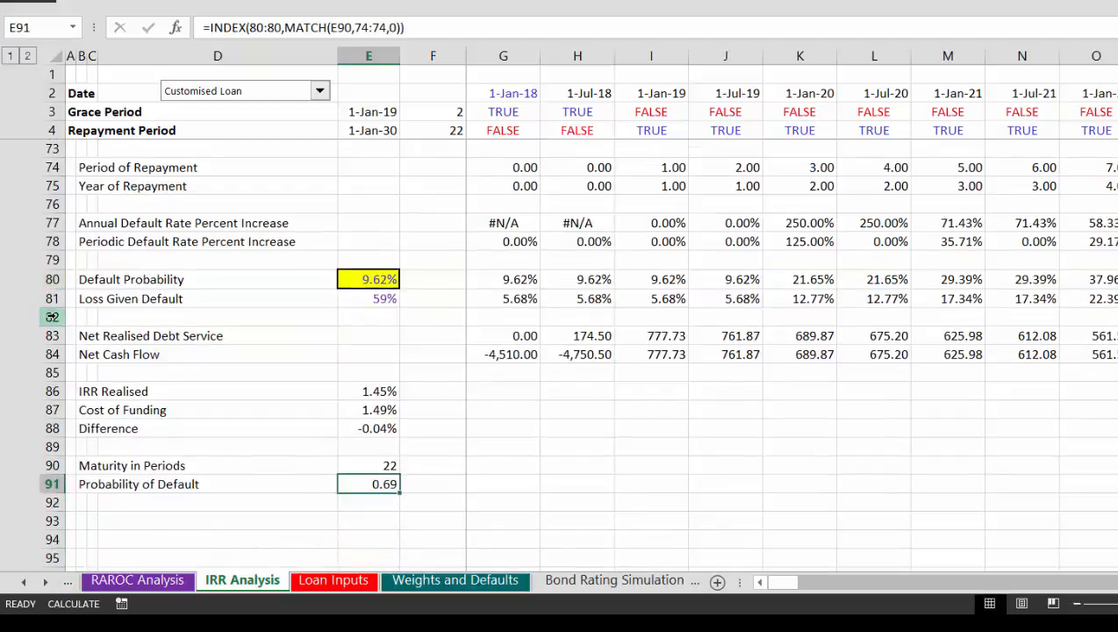
{"action": "key", "text": "ctrl+shift+5"}
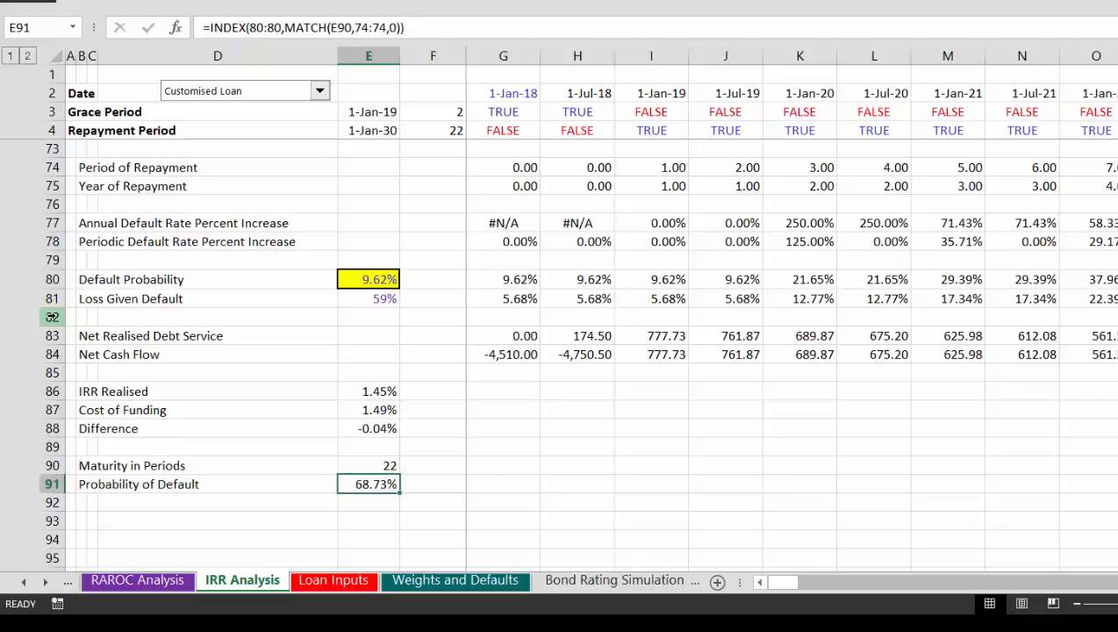
Step: Relink Implied Max Cumulative Loss Probability in F6 of RAROC Analysis to the Probability of Default, ='IRR Analysis'!E91
{"action": "key", "text": "ctrl+Page_Up"}
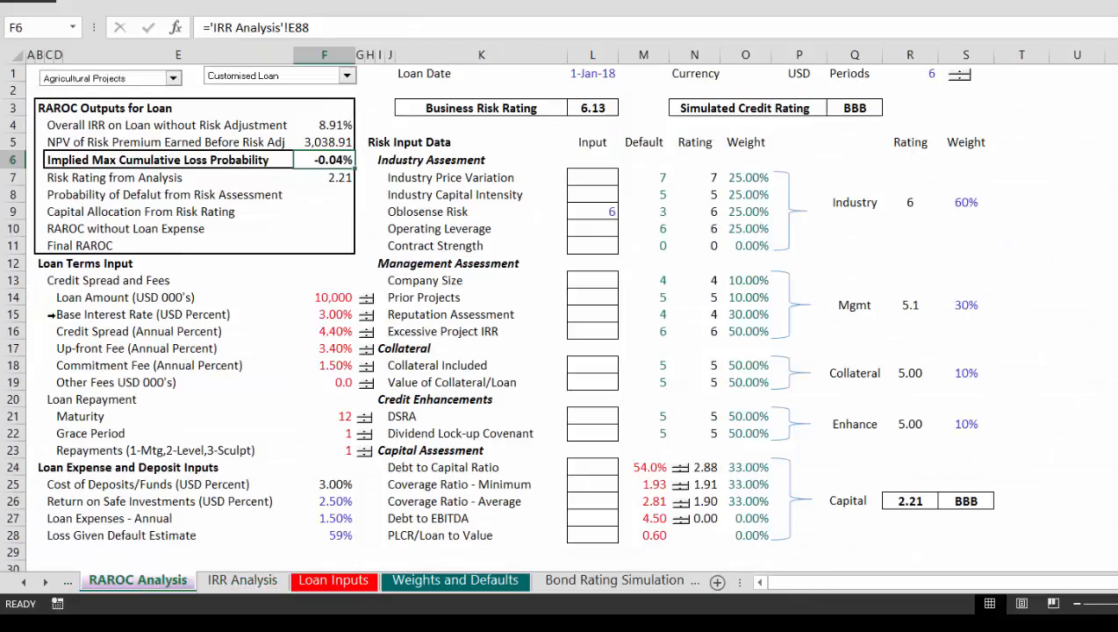
{"action": "type", "text": "="}
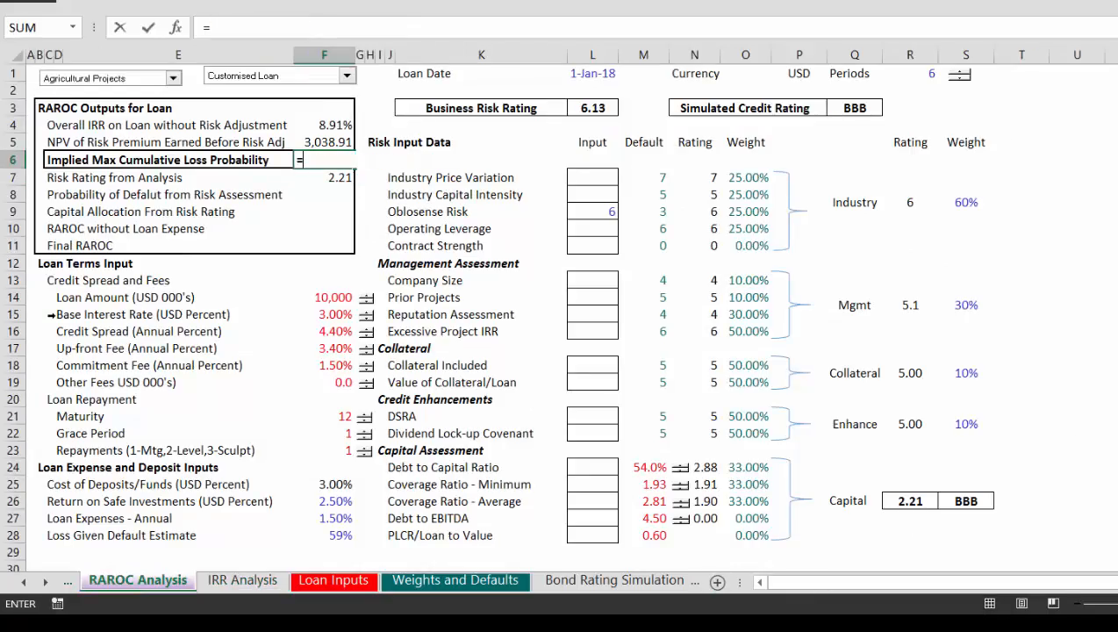
{"action": "key", "text": "ctrl+Page_Down"}
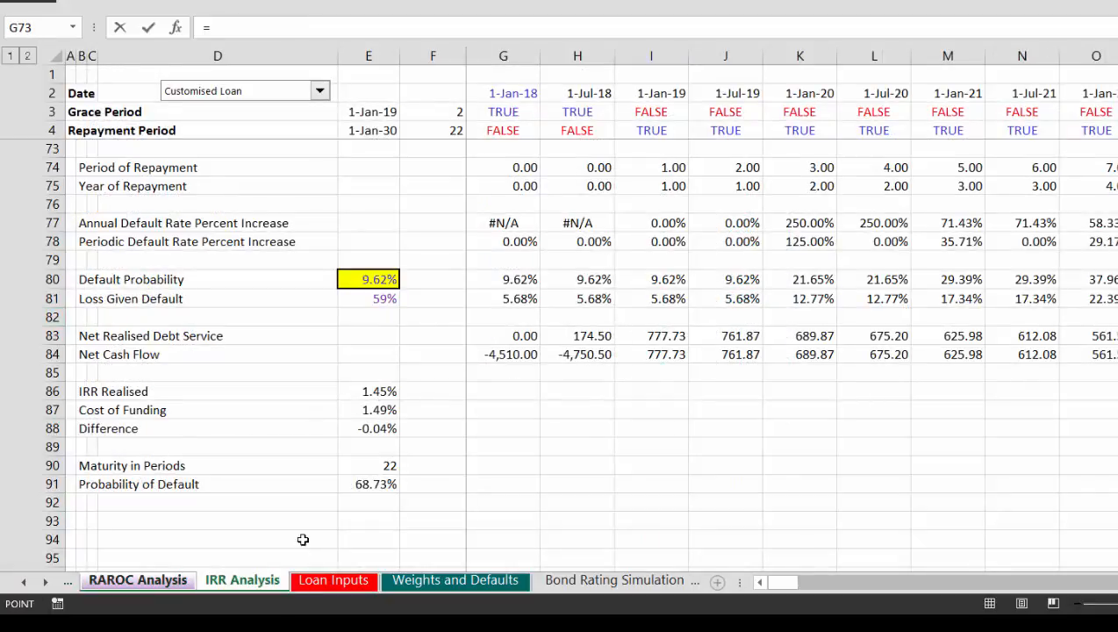
{"action": "left_click", "coordinate": [374, 483]}
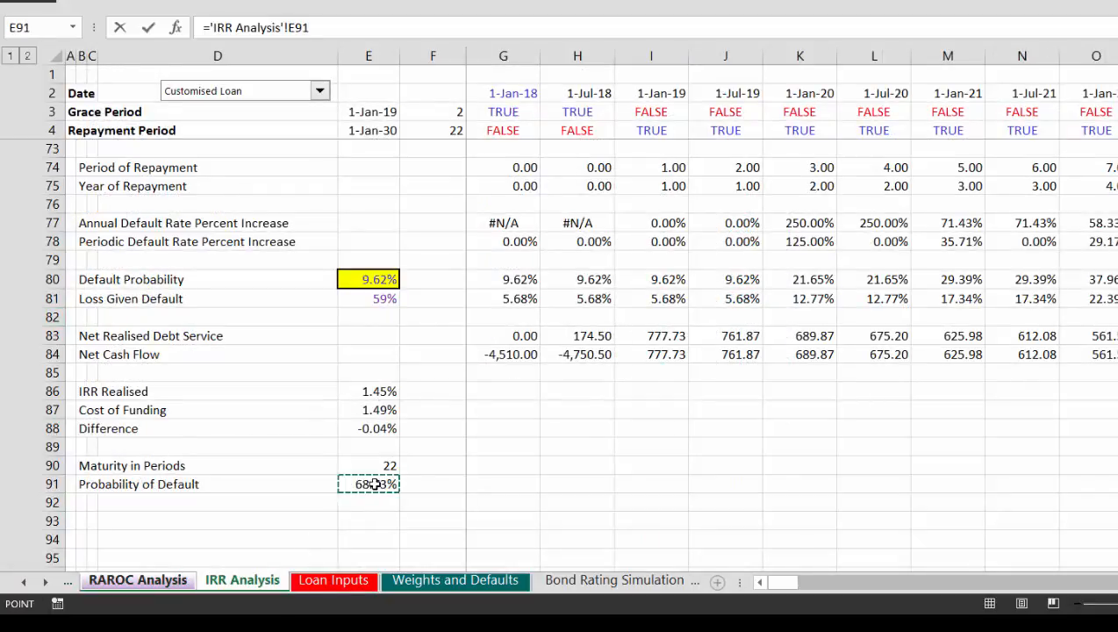
{"action": "key", "text": "Return"}
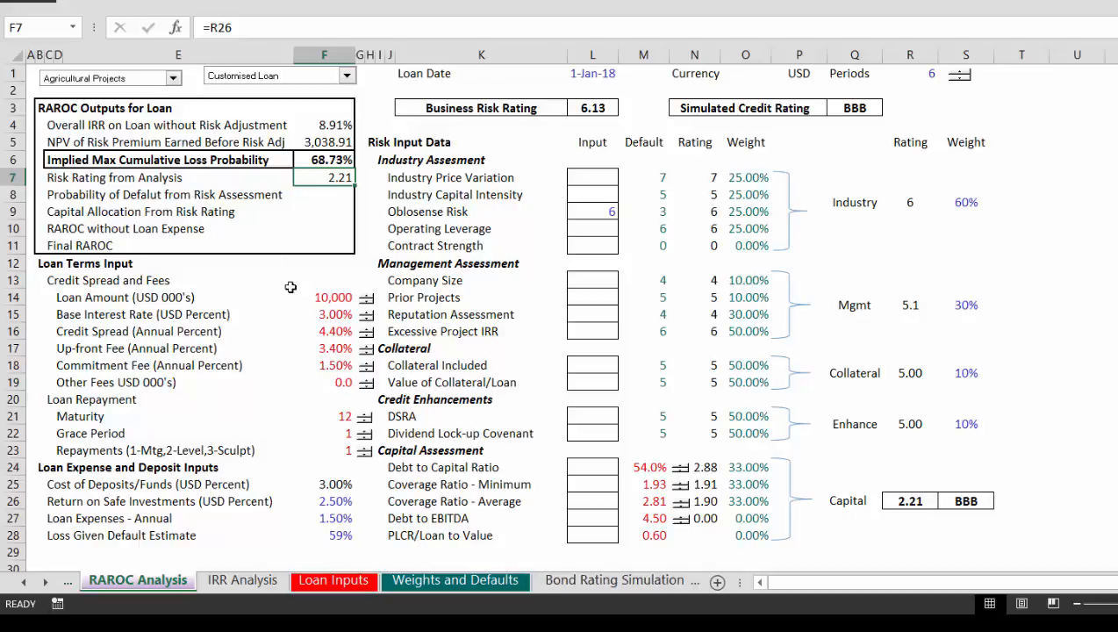
{"action": "key", "text": "alt+Tab"}
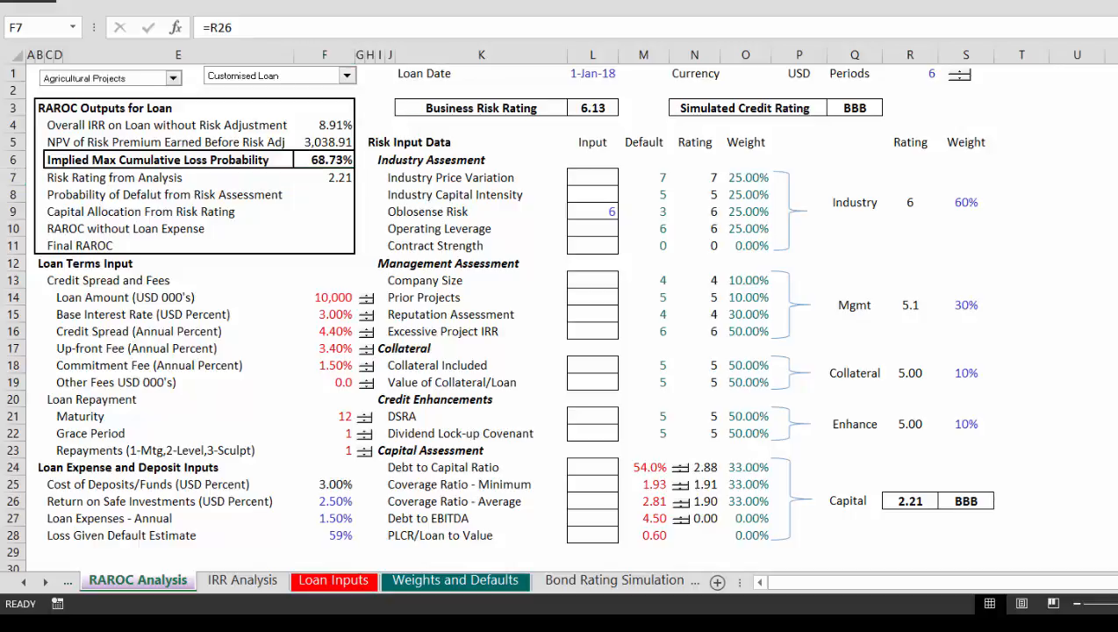